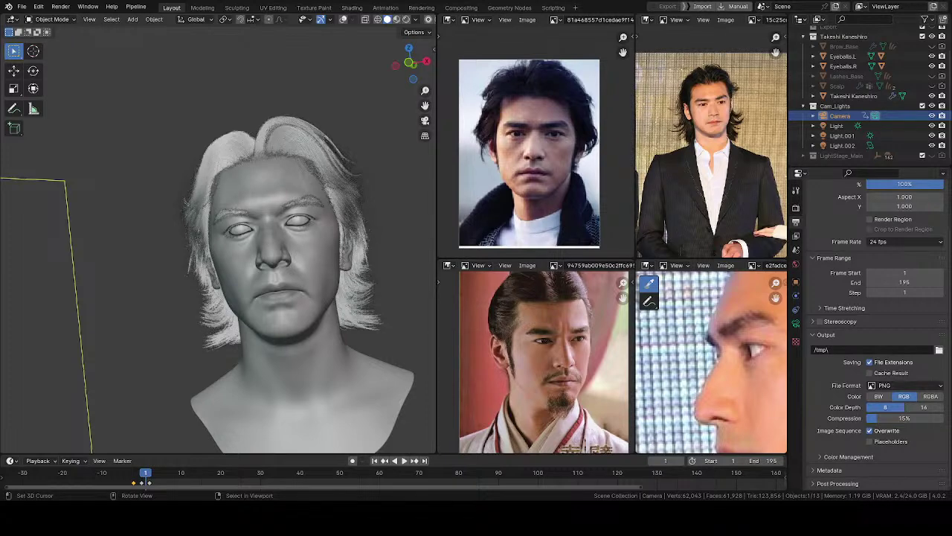
Select the head mesh, switch it to Sculpt Mode and turn on the viewport overlays around the face
middle_click_drag(256, 280, 207, 260)
scroll(237, 298, "down", 3)
scroll(196, 257, "up", 4)
left_click(210, 256)
middle_click_drag(303, 248, 202, 238)
scroll(220, 270, "up", 4)
scroll(145, 233, "down", 4)
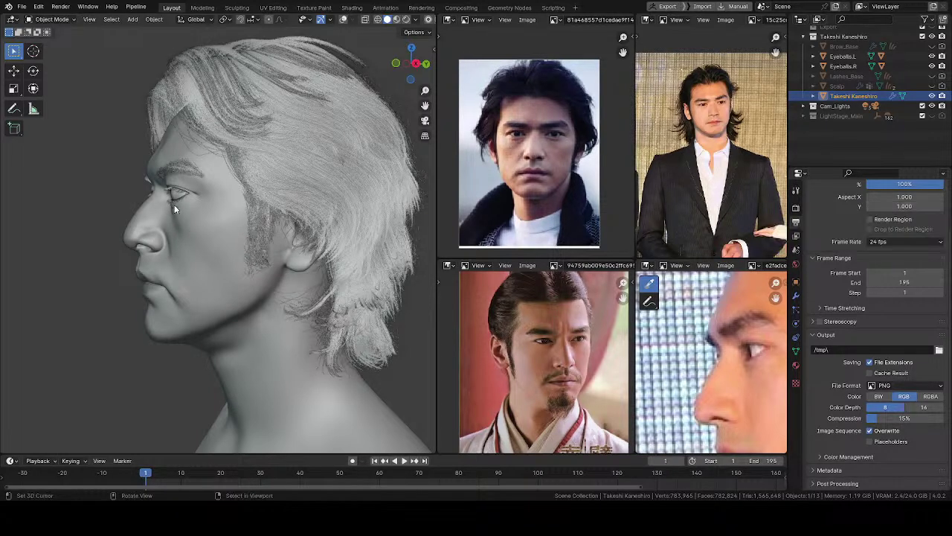
mouse_move(175, 205)
middle_mouse_down()
mouse_move(273, 211)
mouse_move(221, 235)
mouse_move(262, 276)
middle_mouse_up()
scroll(203, 225, "up", 5)
key("ctrl+Tab")
left_click(240, 292)
middle_click_drag(195, 141, 242, 147, "shift")
key("alt+shift+z")
mouse_move(212, 253)
middle_mouse_down()
mouse_move(240, 250)
mouse_move(223, 244)
mouse_move(207, 209)
middle_mouse_up()
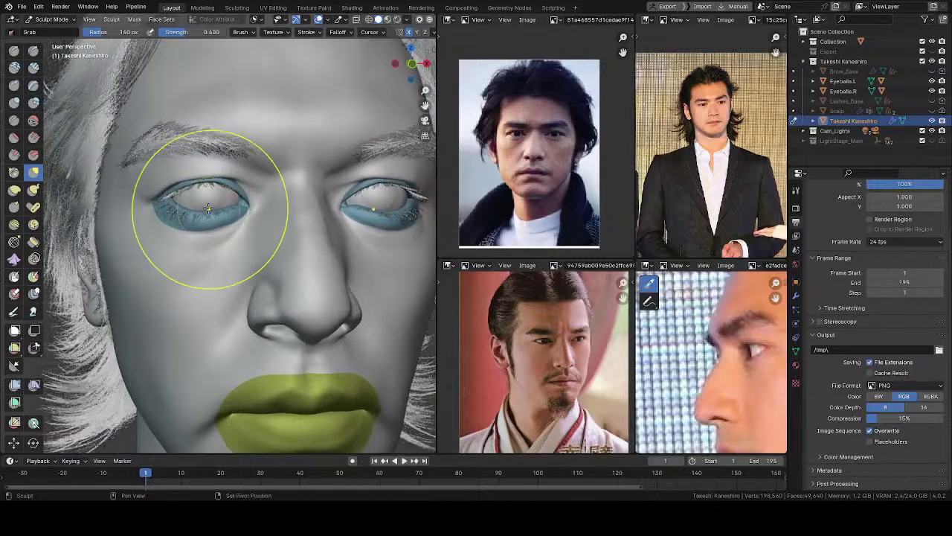
Grow a mask outward from the eye area over both eyelids with Expand Mask
key("shift+a")
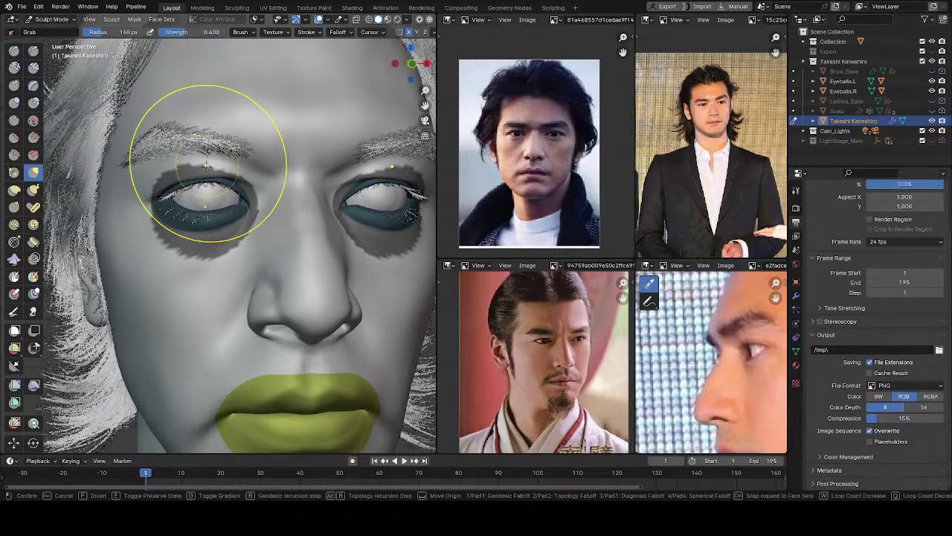
left_click(193, 216)
middle_click_drag(194, 216, 248, 233)
Resize the Mask brush to about 44 px and clean up the mask's edges below and above the eyes
key("m")
key("f")
left_click(200, 240)
key("f")
left_click(241, 250)
mouse_move(238, 255)
left_mouse_down()
mouse_move(231, 260)
mouse_move(264, 228)
mouse_move(221, 269)
left_mouse_up()
mouse_move(230, 264)
left_mouse_down("ctrl")
mouse_move(203, 271)
mouse_move(239, 261)
mouse_move(272, 189)
left_mouse_up("ctrl")
middle_click_drag(237, 177, 240, 170)
key("f")
left_click(236, 211)
left_click_drag(238, 209, 234, 217, "ctrl")
key("f")
left_click(272, 206)
mouse_move(240, 164)
left_mouse_down("ctrl")
mouse_move(171, 164)
mouse_move(144, 177)
mouse_move(197, 155)
mouse_move(141, 177)
mouse_move(238, 187)
mouse_move(248, 204)
mouse_move(239, 215)
left_mouse_up("ctrl")
left_click_drag(156, 205, 158, 206)
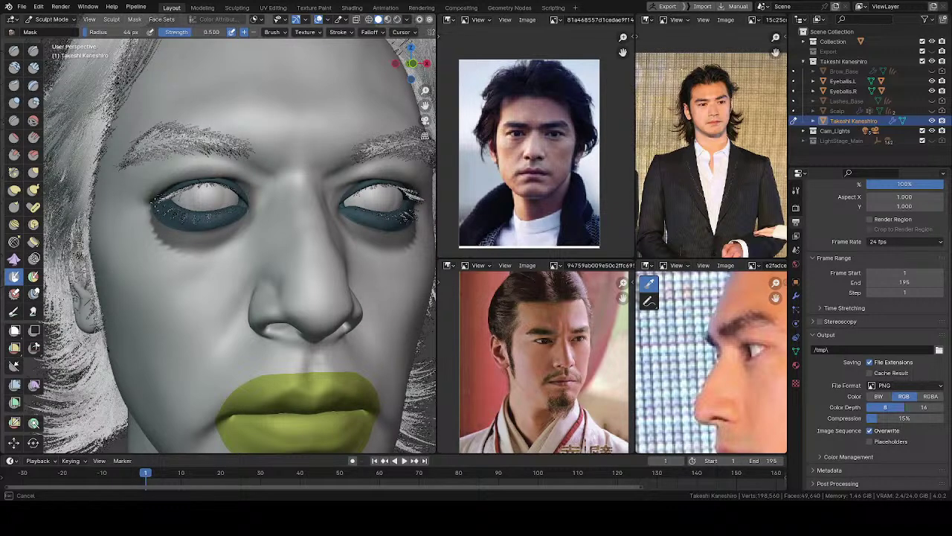
Refine the eye mask around the lower lid, upper lid and outer corner with the Mask brush
left_click_drag(173, 233, 141, 223)
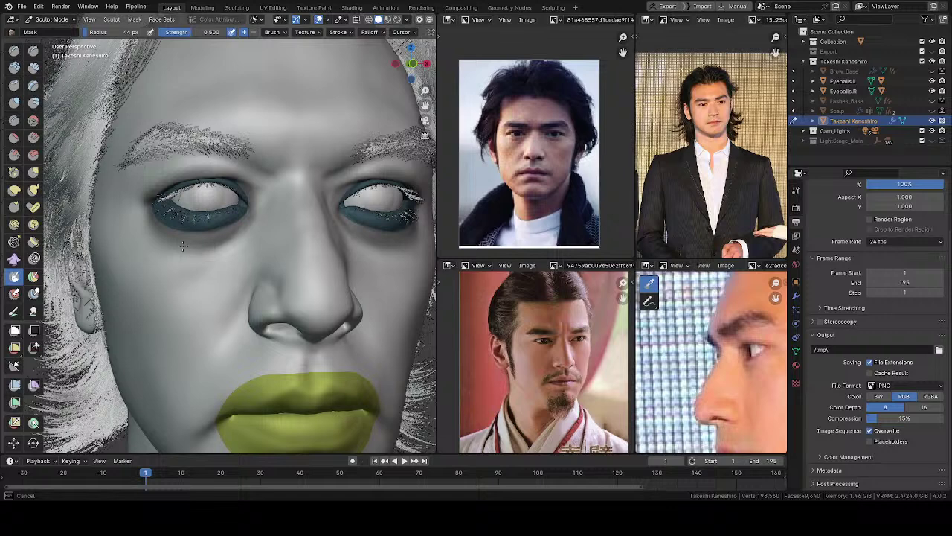
left_click_drag(151, 180, 165, 181)
left_click_drag(239, 196, 159, 154)
mouse_move(249, 163)
left_mouse_down()
mouse_move(243, 183)
mouse_move(223, 179)
left_mouse_up()
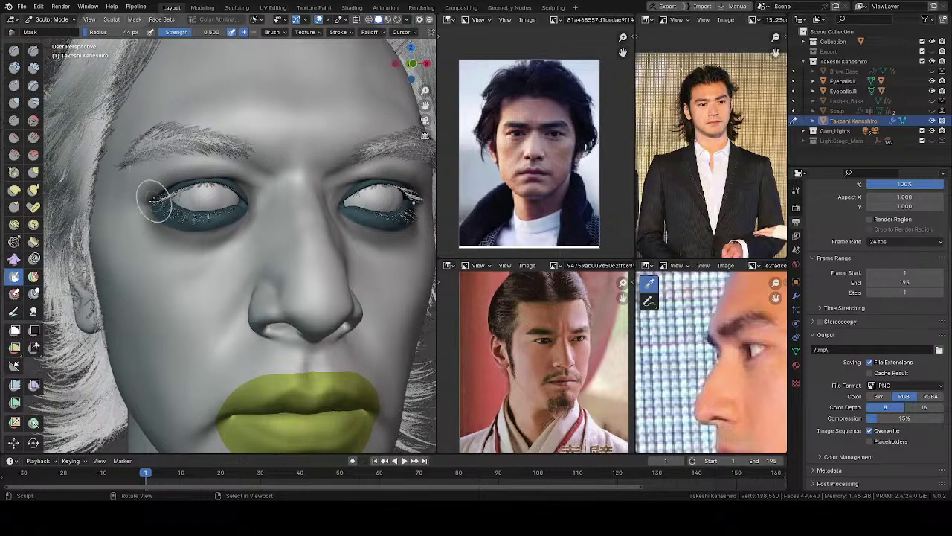
mouse_move(165, 196)
left_mouse_down()
mouse_move(242, 186)
mouse_move(259, 218)
mouse_move(251, 215)
left_mouse_up()
left_click_drag(191, 206, 211, 213, "ctrl")
Invert the mask and push the eye region slightly back along Y with the Move tool in side view
mouse_move(198, 197)
middle_mouse_down()
mouse_move(268, 227)
mouse_move(251, 231)
mouse_move(228, 218)
mouse_move(282, 214)
middle_mouse_up()
key("ctrl+i")
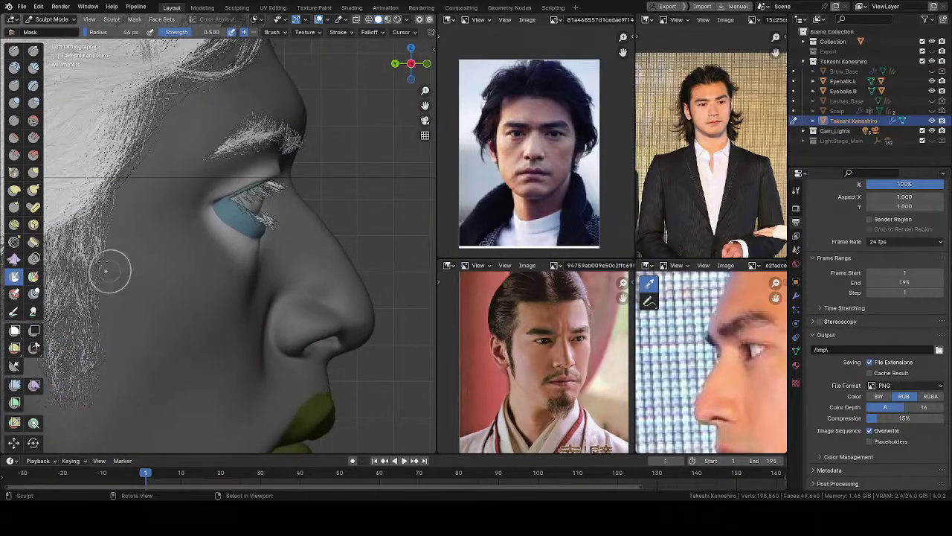
left_click(14, 443)
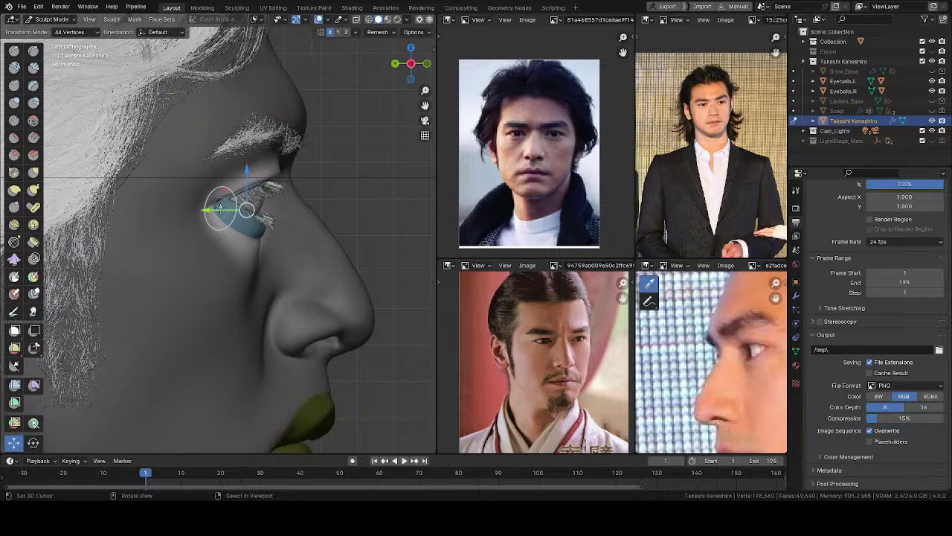
left_click_drag(219, 209, 223, 208)
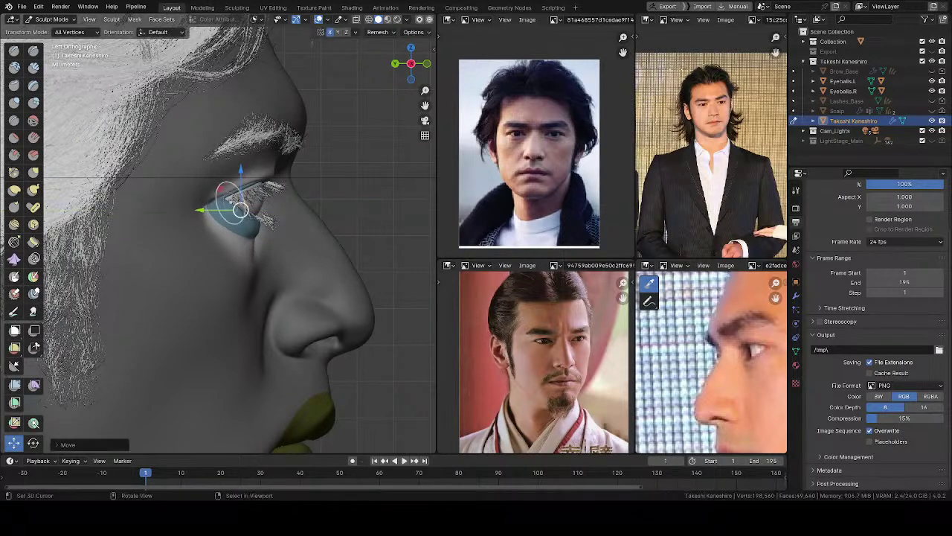
Return to Object Mode and add a Surface Deform modifier to Lashes_Base
middle_click_drag(341, 202, 260, 201)
key("ctrl+Tab")
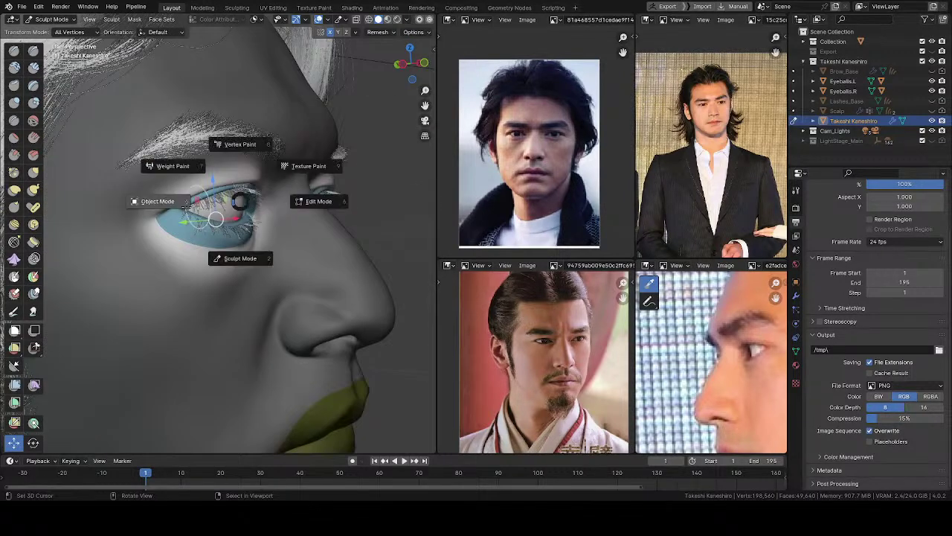
left_click(157, 200)
scroll(225, 182, "up", 5)
left_click(845, 100)
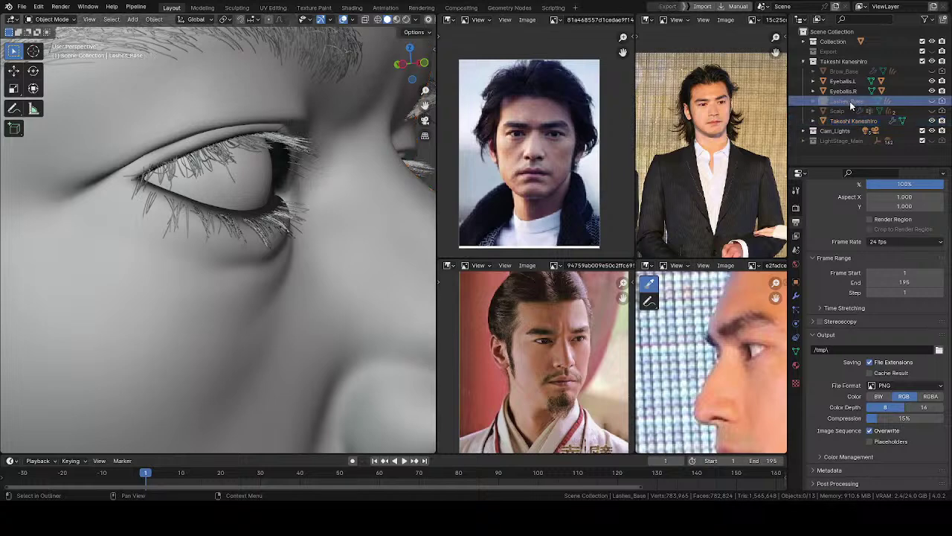
left_click(796, 296)
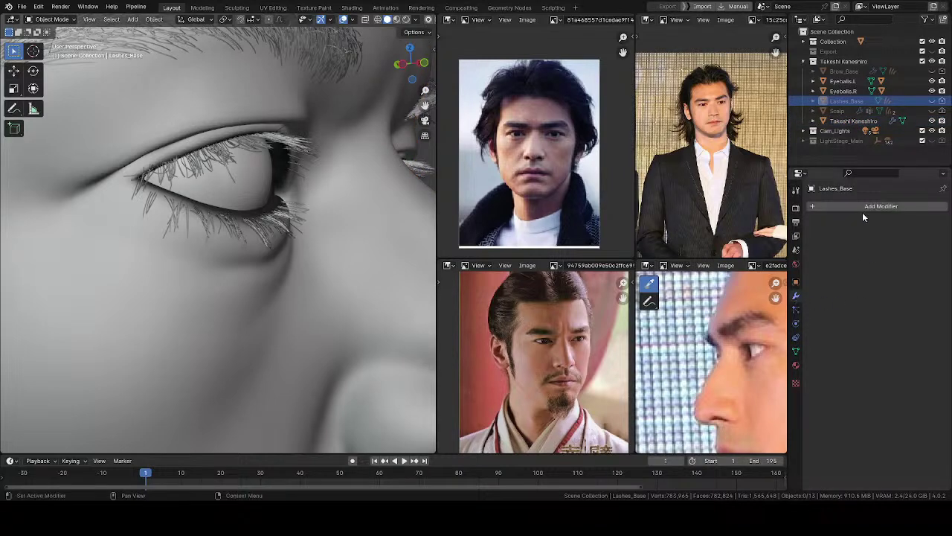
left_click(856, 207)
mouse_move(819, 249)
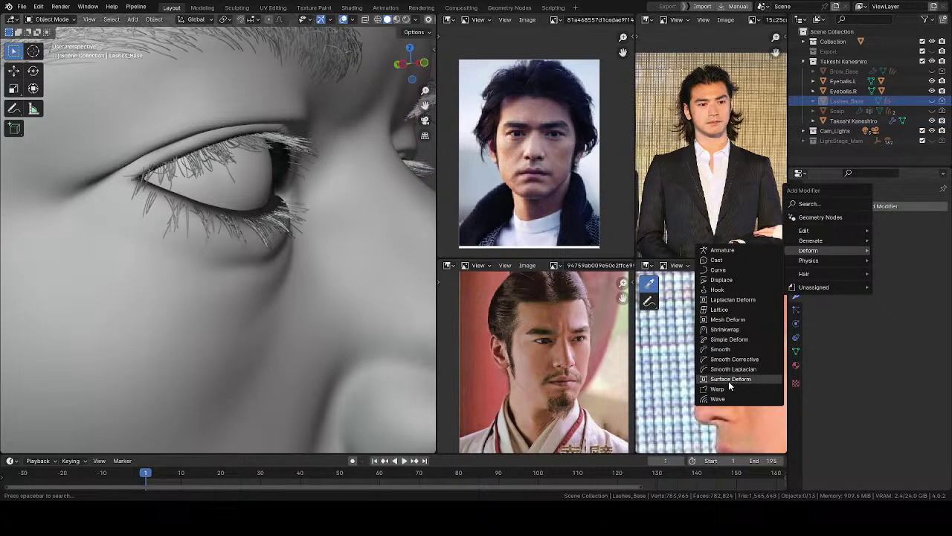
left_click(733, 383)
Set the head mesh as the target of the Lashes_Base Surface Deform and bind it
left_click(928, 259)
left_click(339, 272)
left_click(874, 325)
middle_click_drag(313, 217, 297, 207)
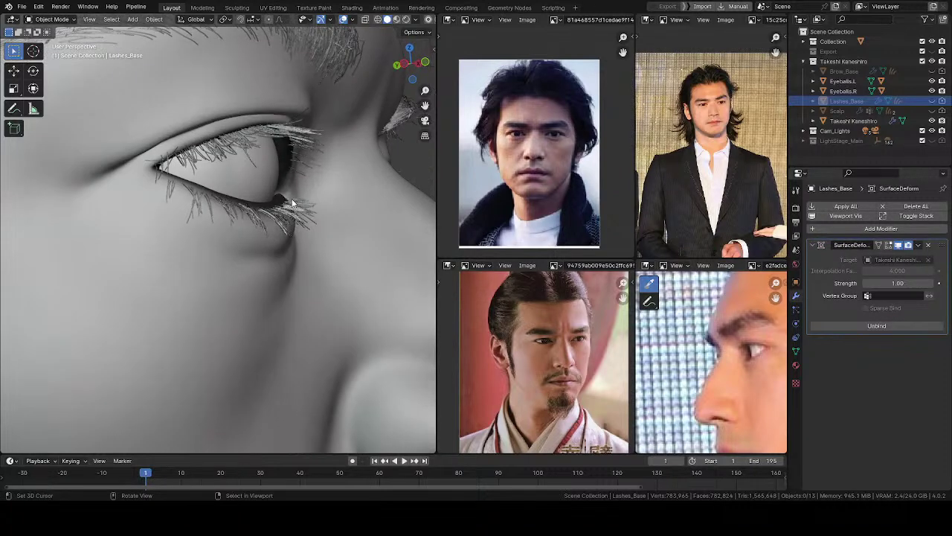
Add a Surface Deform modifier to Brow_Base, target the head mesh and bind it
left_click(845, 72)
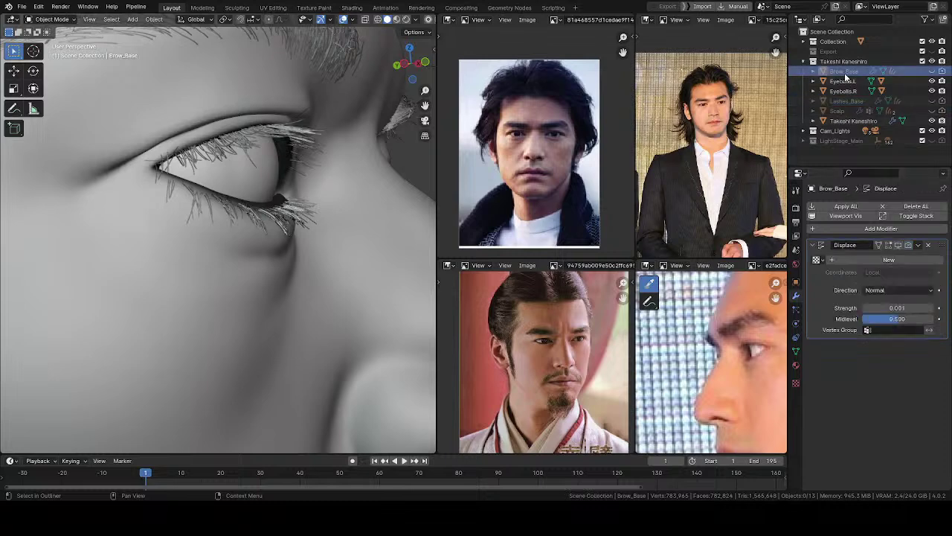
left_click(857, 226)
mouse_move(852, 225)
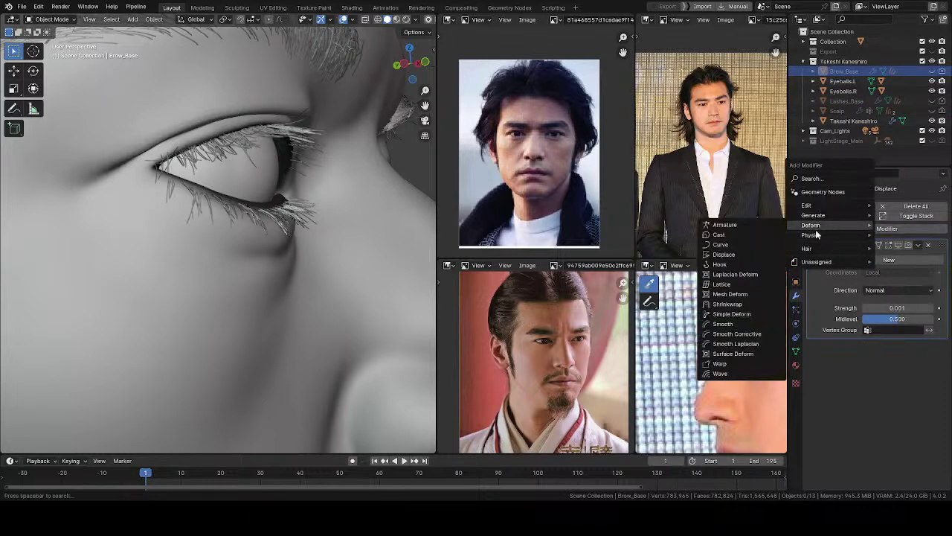
left_click(744, 353)
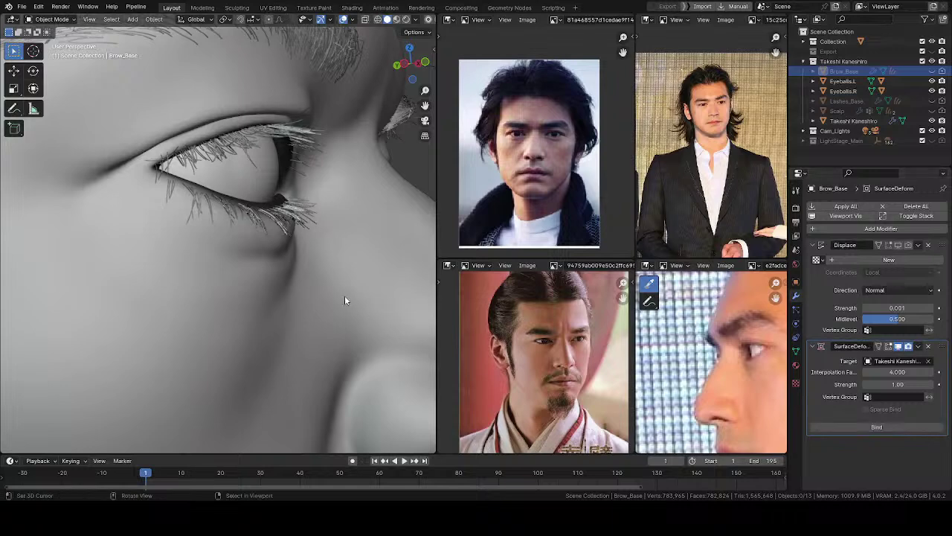
left_click(842, 426)
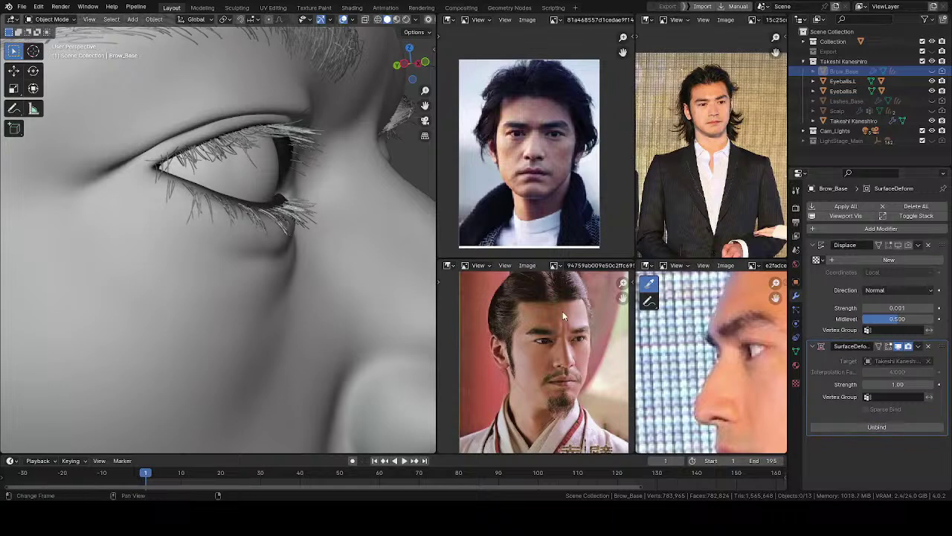
Make the head mesh active again and return it to Sculpt Mode
right_click(273, 293)
key("ctrl+Tab")
scroll(276, 345, "down", 2)
middle_click_drag(267, 327, 282, 298)
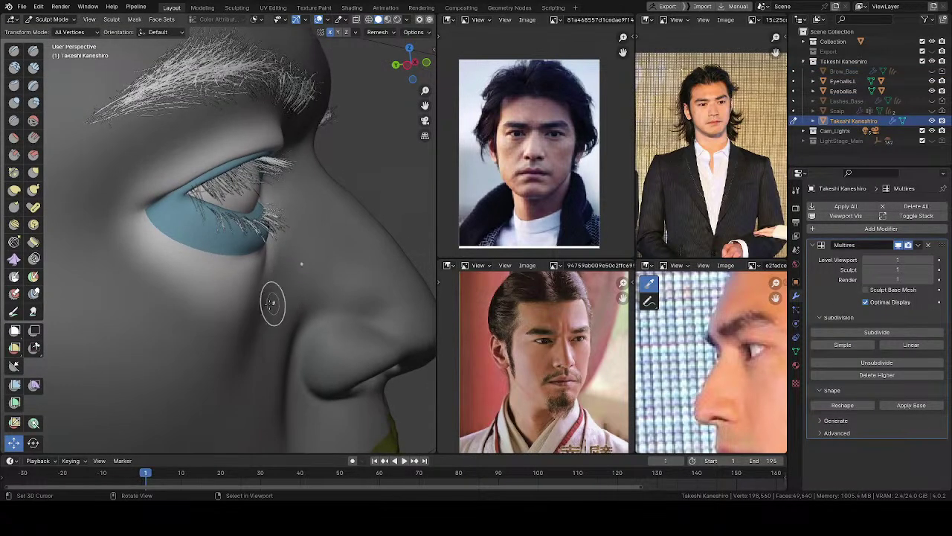
Set the pivot to the mask border and move the unmasked eye region about 0.002 m back along Y
key("ctrl+KP_3")
key("q")
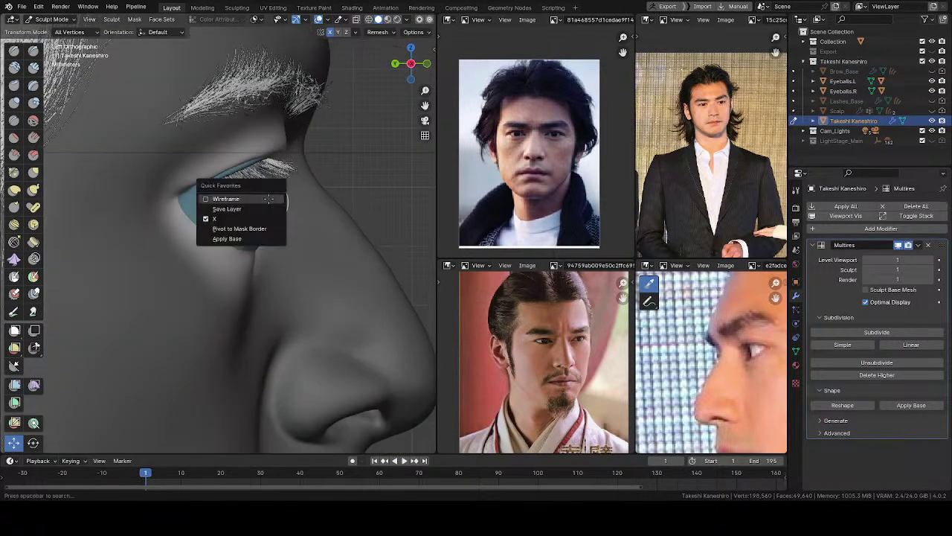
left_click(235, 229)
left_click_drag(204, 204, 192, 203)
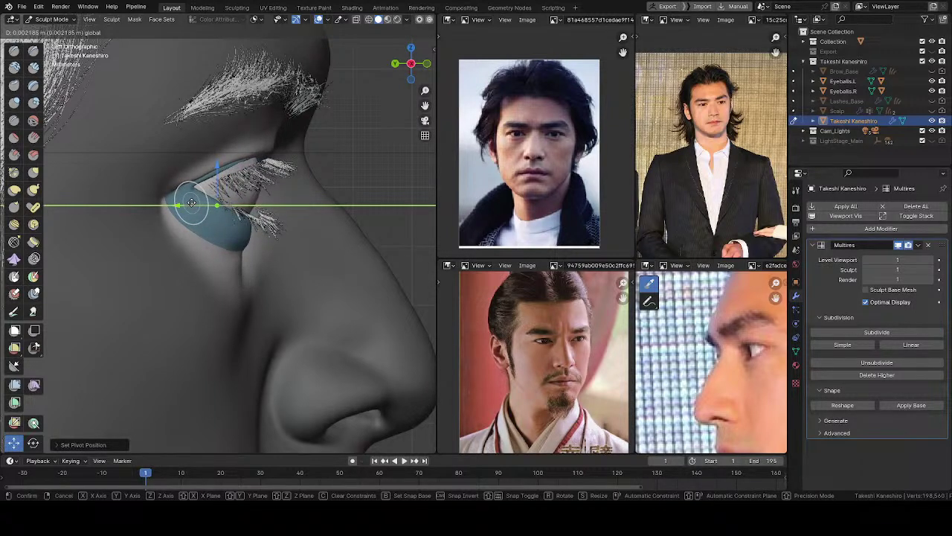
left_click_drag(191, 203, 191, 203)
mouse_move(215, 206)
middle_mouse_down()
mouse_move(127, 244)
mouse_move(189, 221)
mouse_move(311, 218)
mouse_move(395, 229)
mouse_move(174, 260)
middle_mouse_up()
left_click_drag(253, 222, 256, 221)
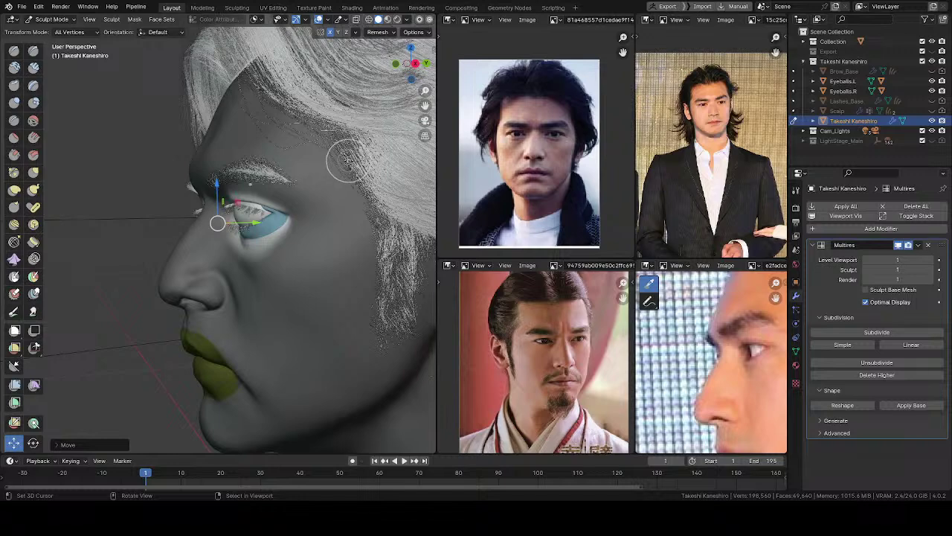
In Object Mode, select both eyeballs and move them about 0.0008 m back along Y
mouse_move(221, 213)
middle_mouse_down()
mouse_move(222, 243)
mouse_move(300, 211)
middle_mouse_up()
key("ctrl+Tab")
left_click(221, 215)
left_click(217, 235)
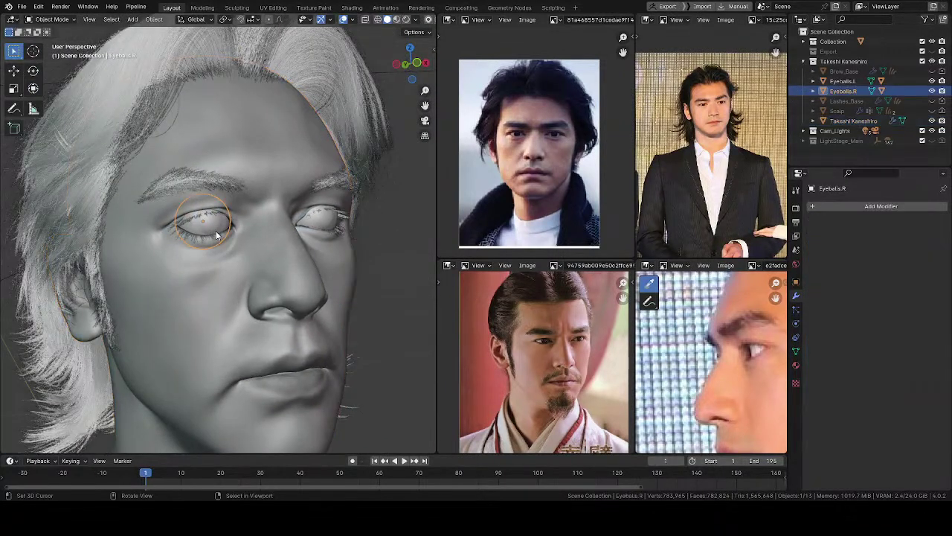
left_click(341, 223, "shift")
key("g")
key("y")
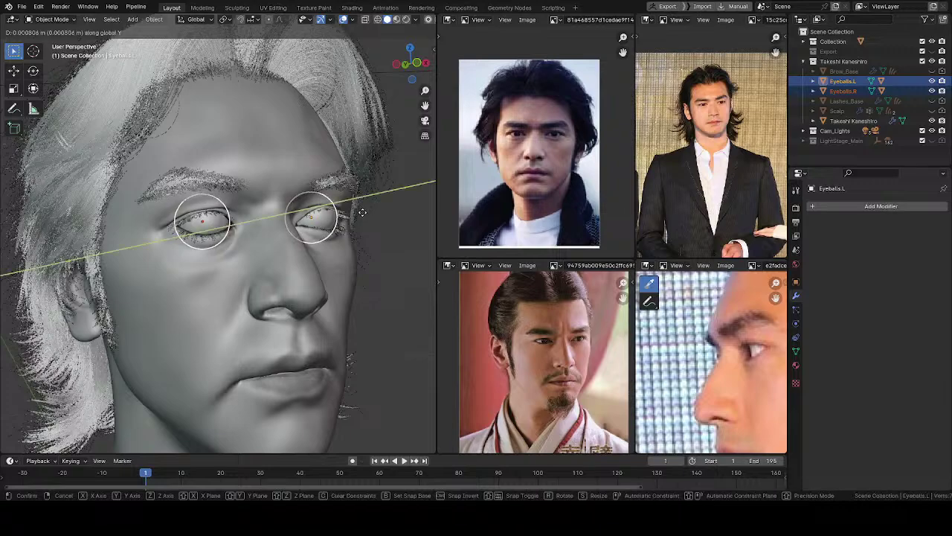
left_click(358, 221)
Nudge both eyeballs about 0.0003 m further along Y to fit the eyelids, and deselect them
scroll(238, 259, "up", 8)
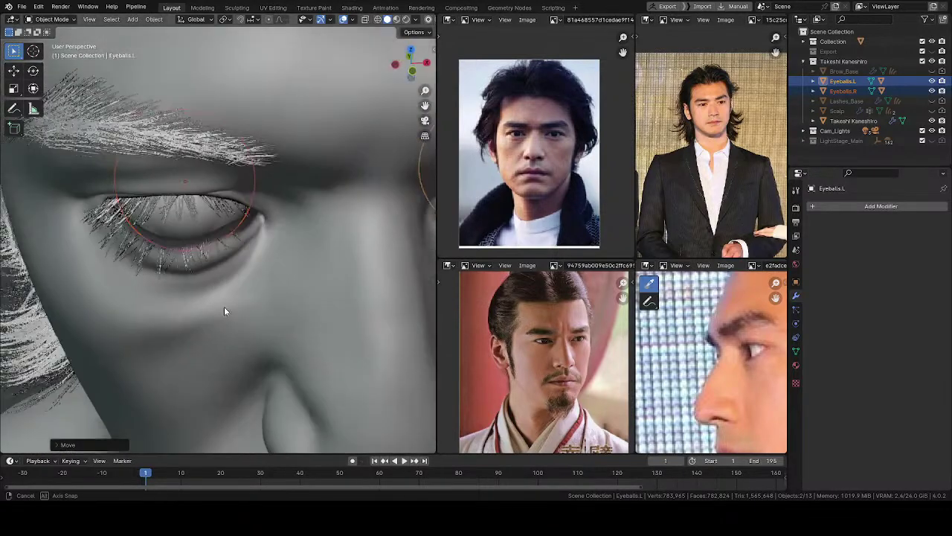
middle_click_drag(224, 310, 295, 256)
key("g")
key("y")
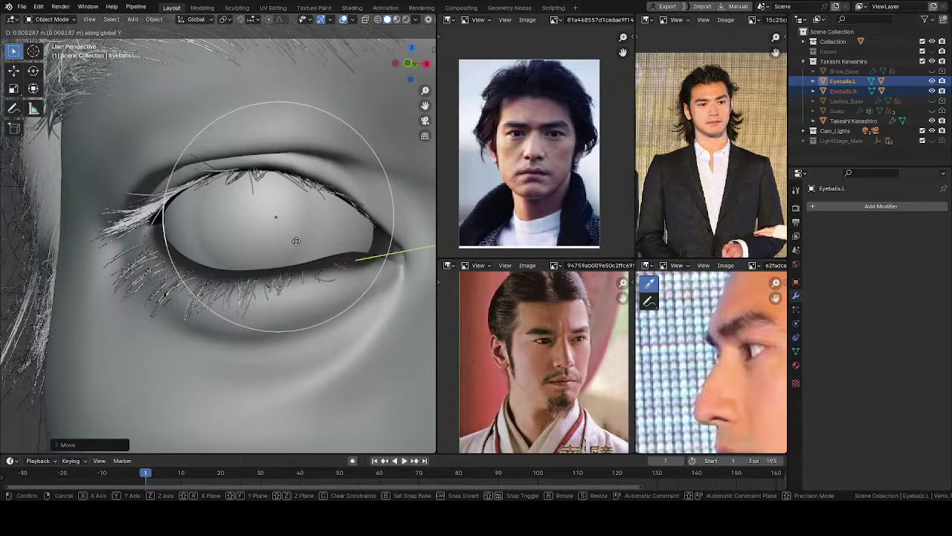
left_click(295, 241)
middle_click_drag(277, 262, 289, 270)
key("alt+a")
middle_click_drag(250, 212, 263, 362, "ctrl")
mouse_move(272, 262)
middle_mouse_down()
mouse_move(337, 251)
mouse_move(267, 277)
middle_mouse_up()
middle_click_drag(266, 277, 275, 216, "ctrl")
middle_click_drag(234, 242, 298, 225)
Put the head mesh back into Sculpt Mode and clear its mask
left_click(253, 274)
key("ctrl+Tab")
left_click(250, 328)
mouse_move(245, 309)
middle_mouse_down()
mouse_move(241, 317)
mouse_move(231, 268)
mouse_move(210, 276)
middle_mouse_up()
key("alt+m")
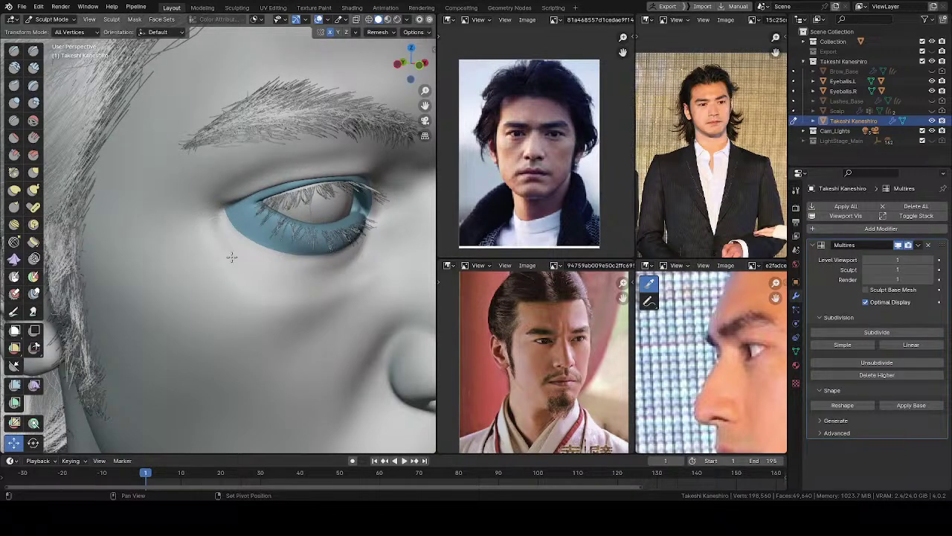
Activate the Grab brush for the upper eyelid and set its radius to about 50 px
mouse_move(377, 264)
middle_mouse_down()
mouse_move(335, 216)
mouse_move(313, 154)
middle_mouse_up()
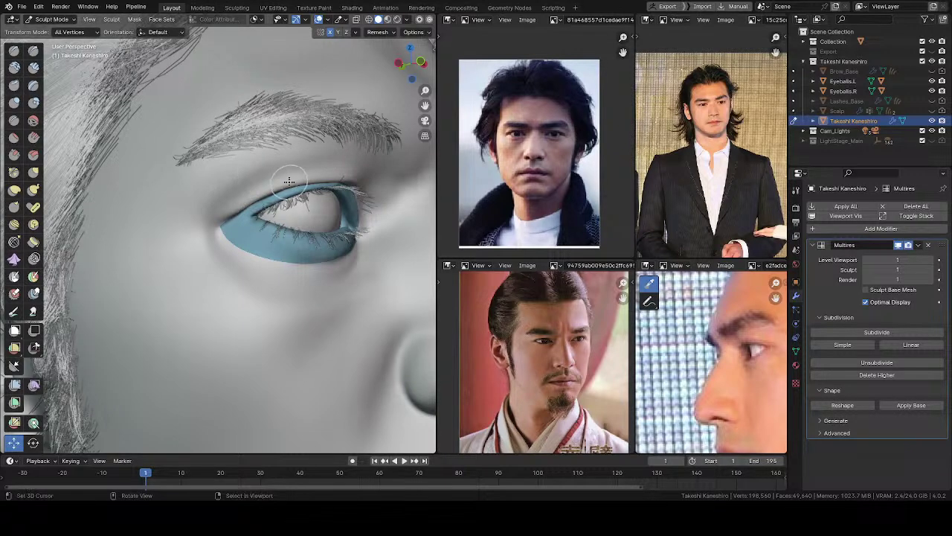
key("shift+alt+z")
middle_click_drag(288, 180, 258, 112)
key("shift+alt+z")
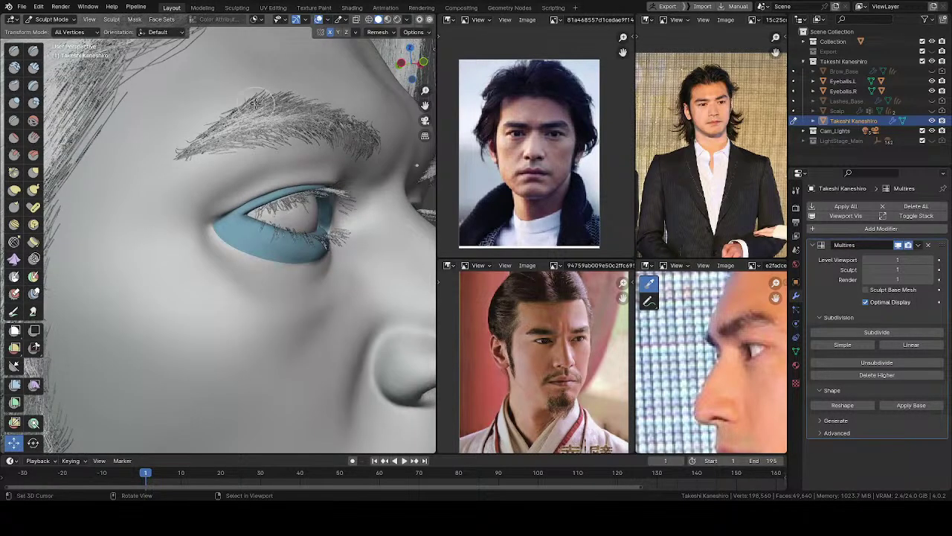
key("g")
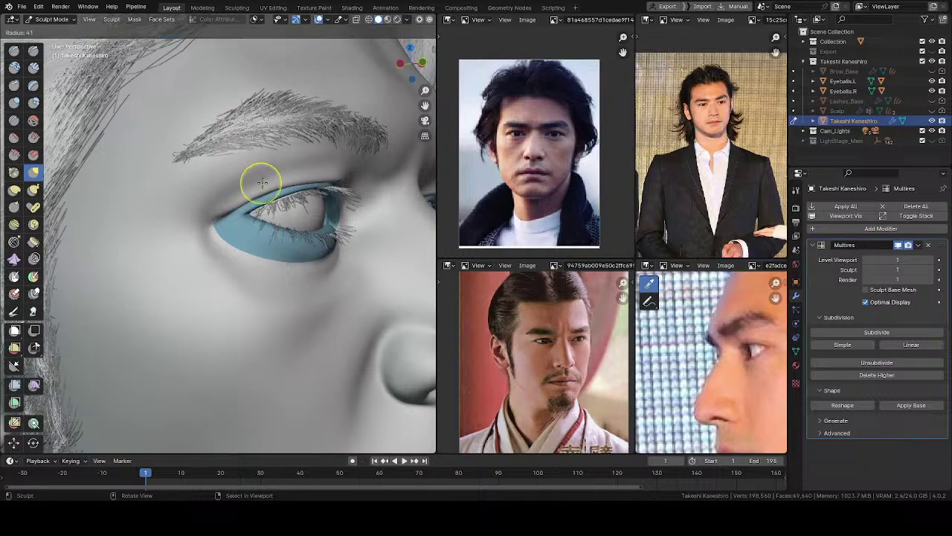
mouse_move(271, 170)
middle_mouse_down()
mouse_move(316, 158)
mouse_move(353, 172)
mouse_move(402, 216)
mouse_move(333, 199)
mouse_move(328, 217)
mouse_move(255, 234)
mouse_move(177, 233)
mouse_move(273, 224)
middle_mouse_up()
Compare the sculpted eyes, nose and lips with the references from front and three-quarter angles
middle_click_drag(188, 149, 262, 232)
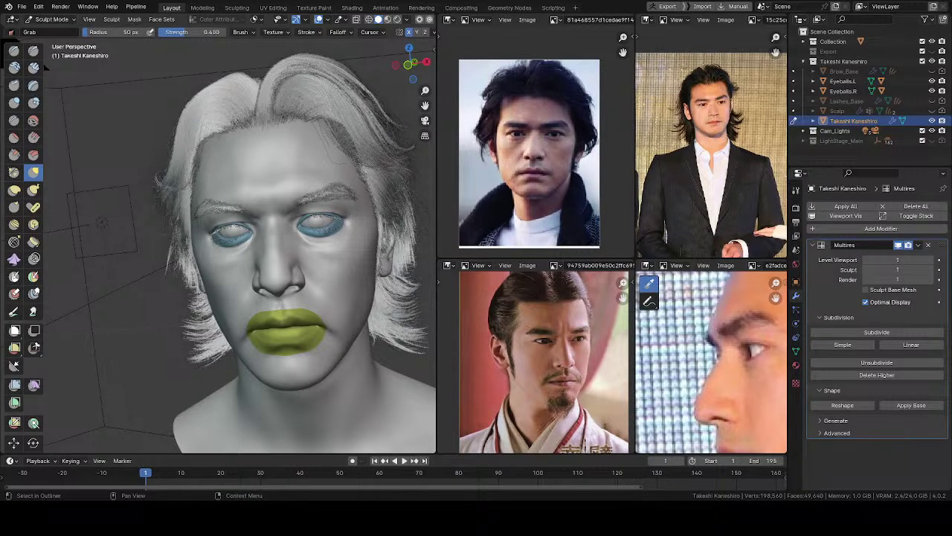
mouse_move(130, 286)
middle_mouse_down()
mouse_move(283, 272)
mouse_move(252, 249)
middle_mouse_up()
scroll(251, 251, "up", 3)
mouse_move(240, 287)
middle_mouse_down()
mouse_move(270, 307)
mouse_move(294, 283)
mouse_move(200, 289)
mouse_move(311, 212)
mouse_move(260, 253)
middle_mouse_up()
scroll(200, 289, "up", 3)
scroll(259, 255, "down", 4)
mouse_move(208, 269)
middle_mouse_down("shift")
mouse_move(263, 259)
mouse_move(270, 193)
mouse_move(381, 262)
mouse_move(260, 242)
middle_mouse_up("shift")
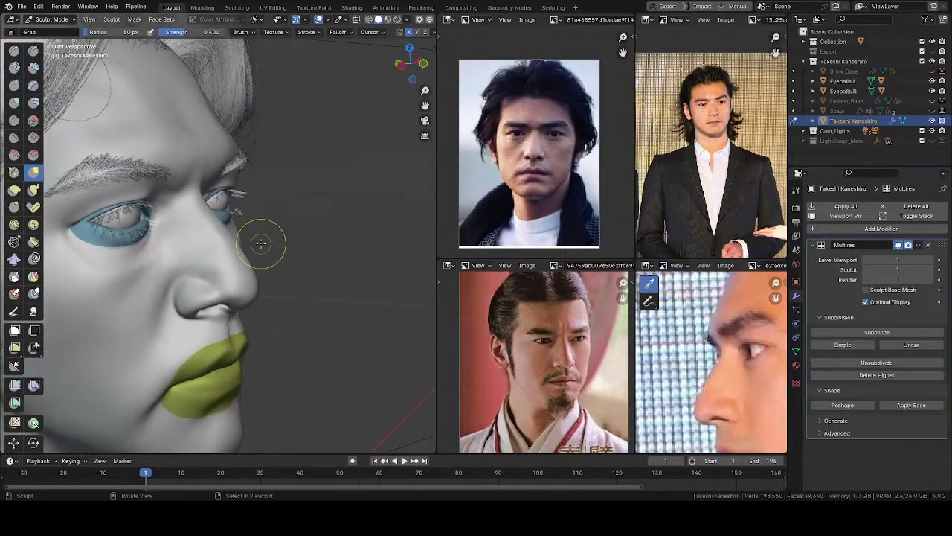
Show more of the profile reference, load the three-quarter close-up reference image, and match the head's angle to it
scroll(719, 354, "down", 3)
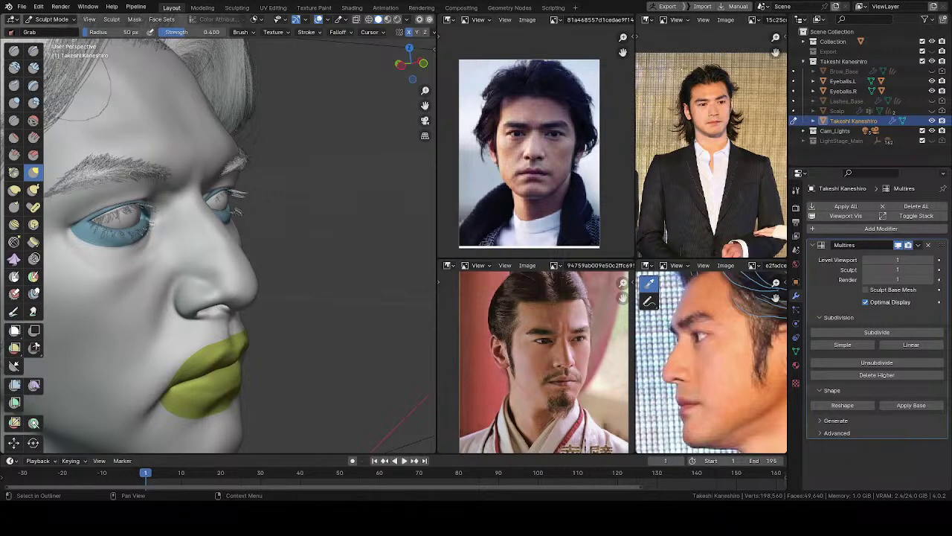
scroll(626, 363, "up", 5)
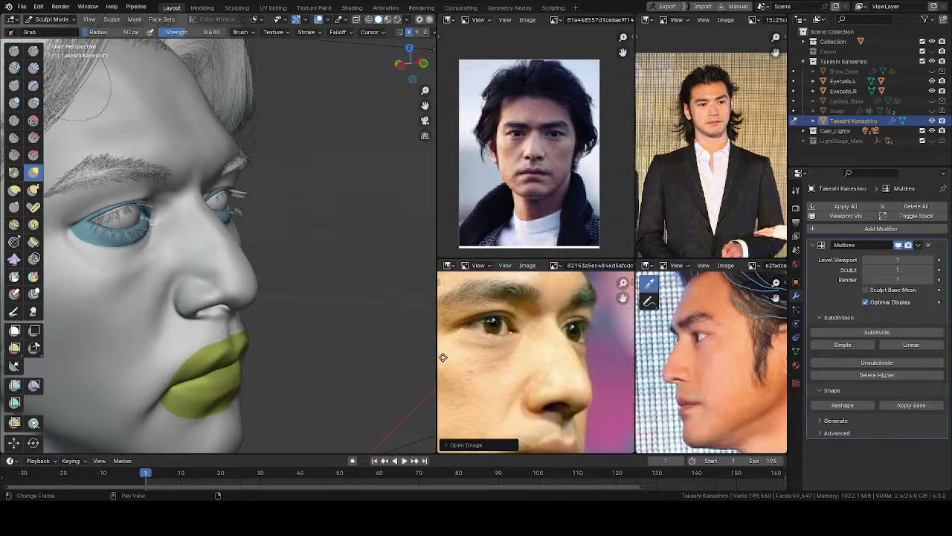
mouse_move(165, 188)
middle_mouse_down()
mouse_move(177, 316)
mouse_move(186, 304)
middle_mouse_up()
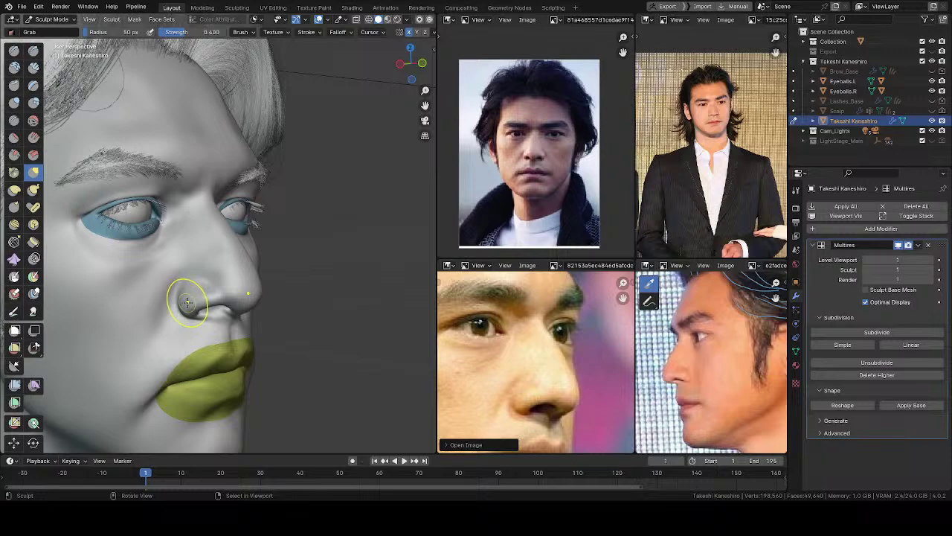
Shape the area between the upper eyelid and brow tail with the Draw brush at a radius of about 49 to 57 px
middle_click_drag(205, 295, 223, 312, "shift")
scroll(223, 312, "up", 3)
mouse_move(238, 223)
middle_mouse_down("shift")
mouse_move(302, 261)
mouse_move(258, 275)
mouse_move(69, 250)
mouse_move(50, 235)
mouse_move(365, 237)
mouse_move(290, 219)
mouse_move(396, 243)
mouse_move(283, 223)
mouse_move(295, 256)
mouse_move(291, 246)
middle_mouse_up("shift")
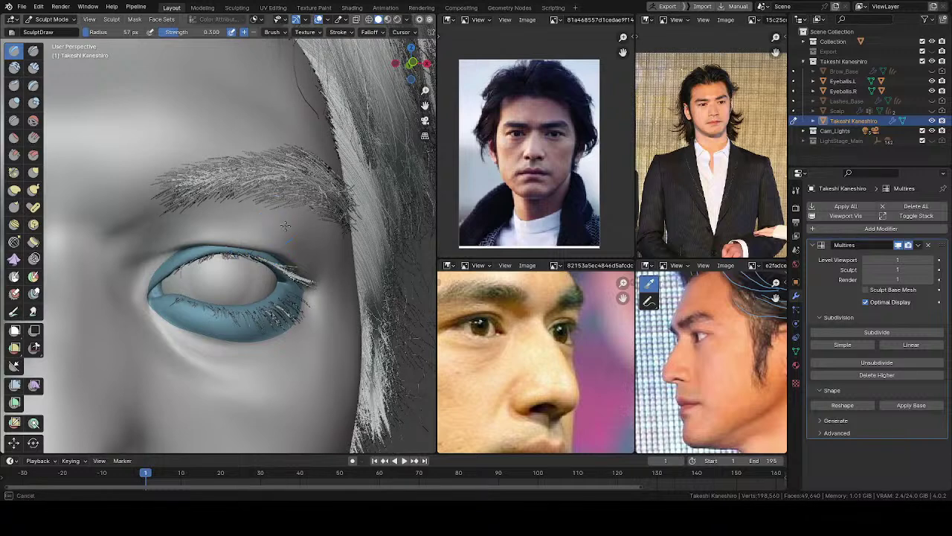
middle_click_drag(305, 263, 302, 254)
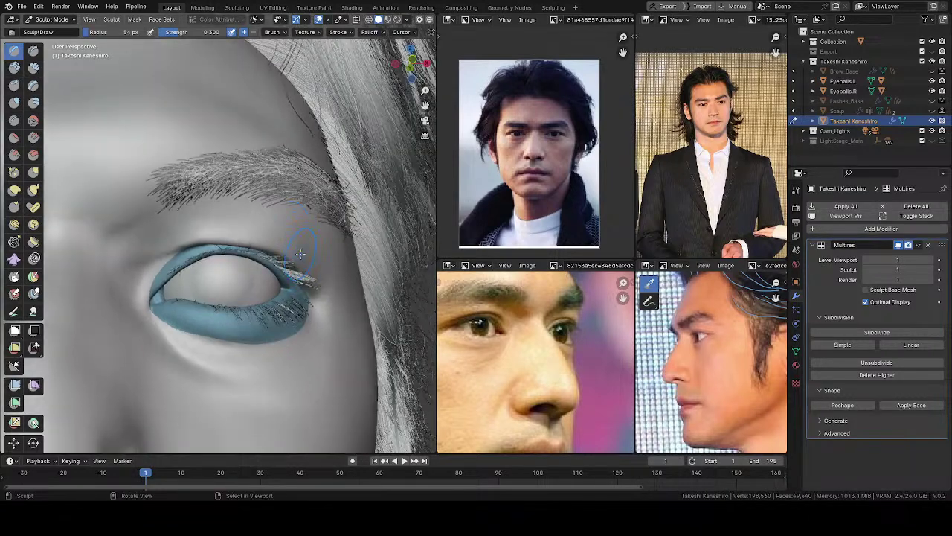
mouse_move(261, 225)
middle_mouse_down()
mouse_move(228, 224)
mouse_move(355, 274)
mouse_move(246, 227)
middle_mouse_up()
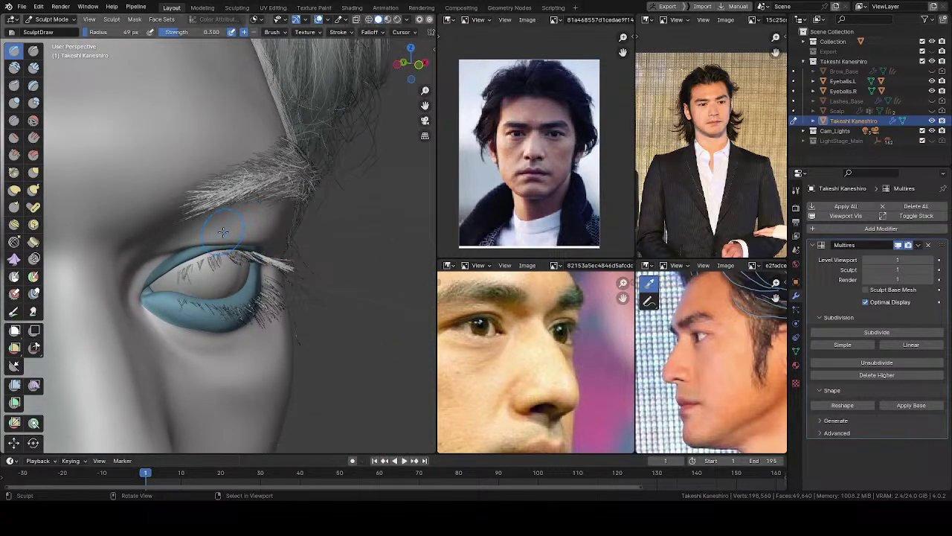
mouse_move(252, 216)
middle_mouse_down()
mouse_move(347, 206)
mouse_move(217, 272)
mouse_move(274, 298)
mouse_move(255, 325)
middle_mouse_up()
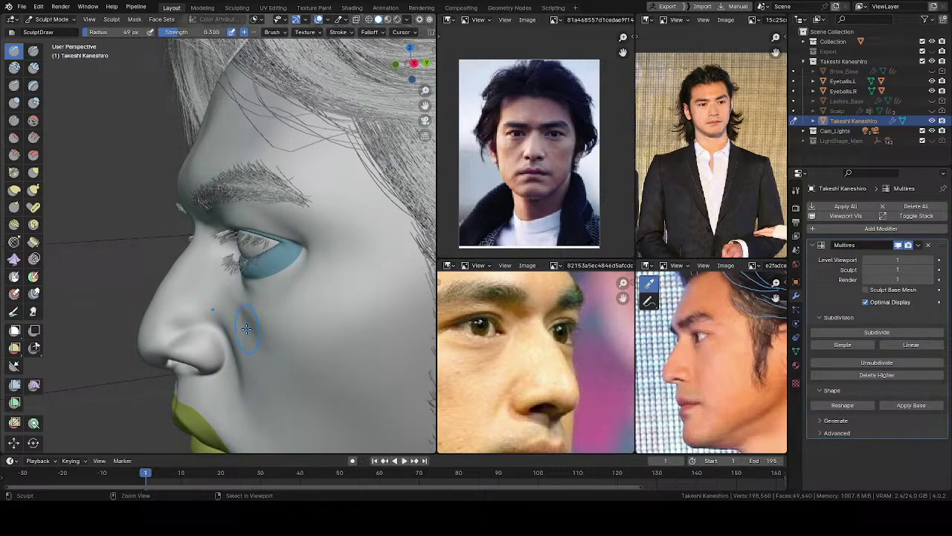
Sculpt the inner upper socket beneath the brow with the Draw brush, using a radius of about 44 to 49 px
mouse_move(244, 326)
middle_mouse_down("ctrl")
mouse_move(251, 191)
mouse_move(195, 189)
mouse_move(219, 178)
mouse_move(209, 207)
middle_mouse_up("ctrl")
key("f")
left_click(212, 186)
key("f")
left_click(198, 192)
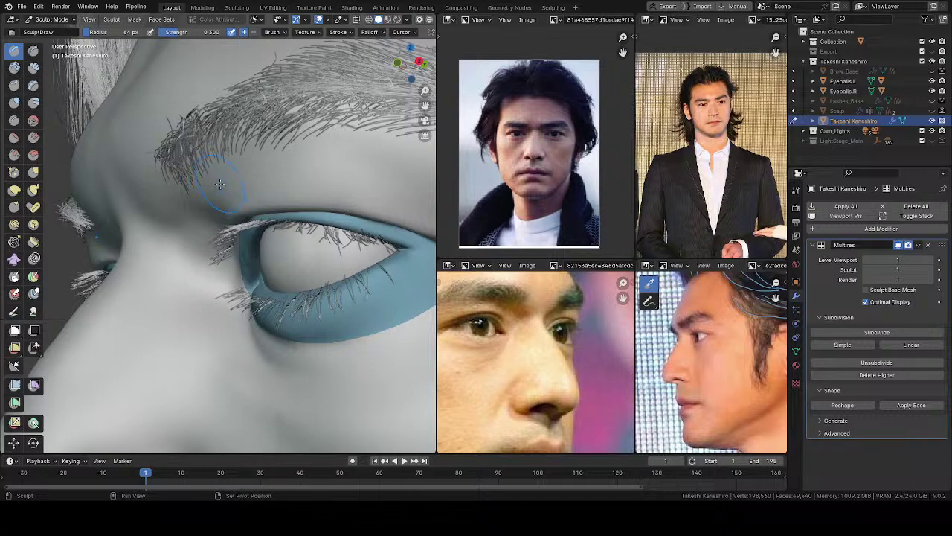
mouse_move(229, 187)
middle_mouse_down()
mouse_move(317, 195)
mouse_move(239, 137)
mouse_move(279, 160)
mouse_move(230, 167)
mouse_move(359, 192)
middle_mouse_up()
key("f")
left_click(352, 190)
left_click_drag(352, 183, 332, 172)
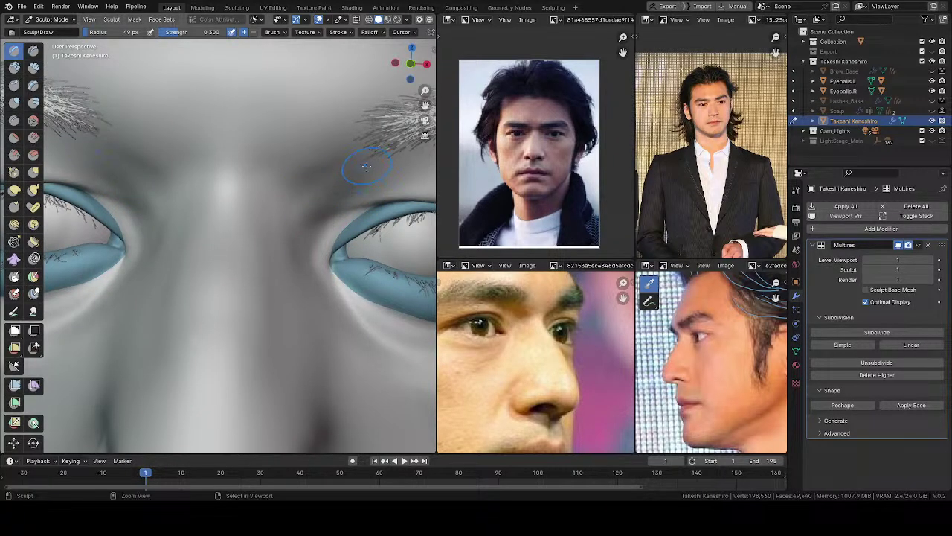
Refine the hollow between the inner brow and nose bridge with the Draw brush at a radius of about 50 to 55 px
mouse_move(373, 177)
middle_mouse_down()
mouse_move(123, 167)
mouse_move(173, 192)
middle_mouse_up()
key("bracketright")
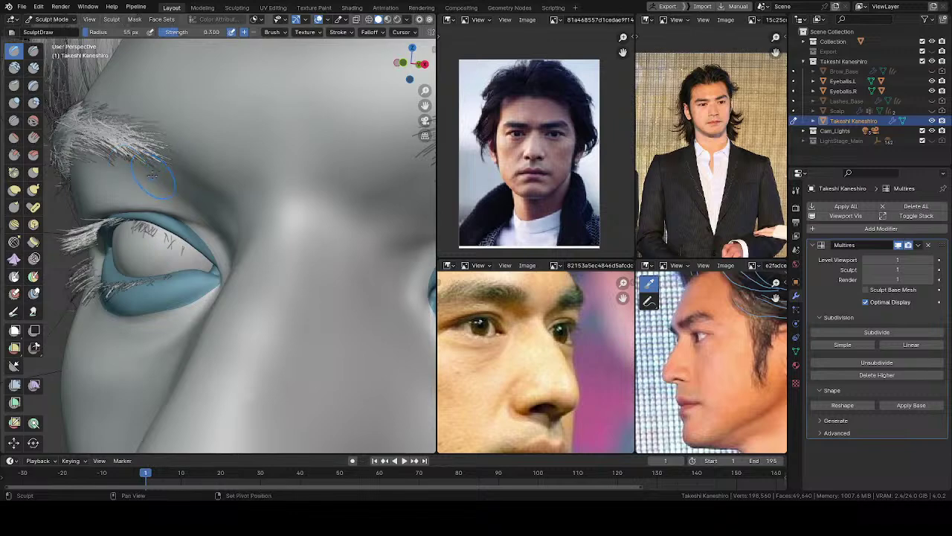
left_click_drag(189, 197, 171, 179)
mouse_move(198, 198)
middle_mouse_down()
mouse_move(133, 250)
mouse_move(227, 206)
mouse_move(213, 230)
middle_mouse_up()
scroll(227, 206, "up", 5)
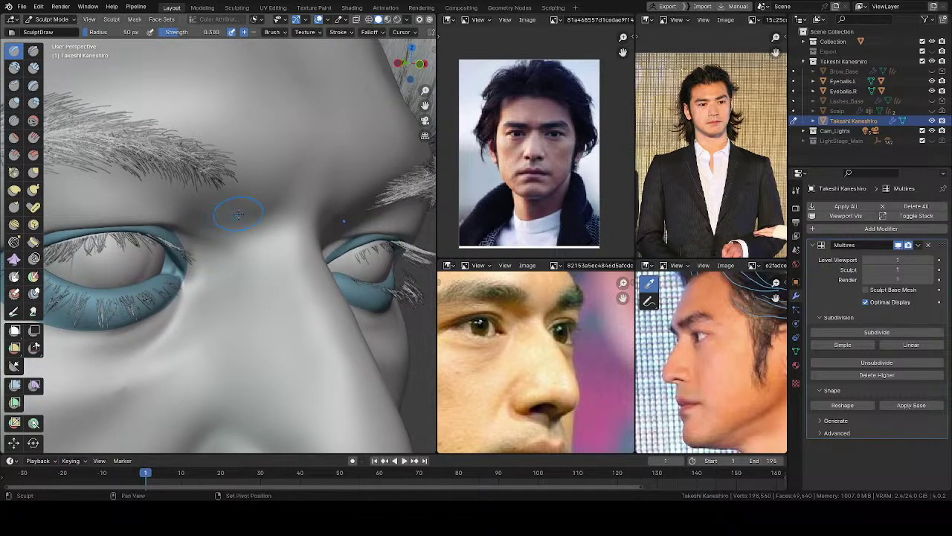
middle_click_drag(216, 204, 203, 210)
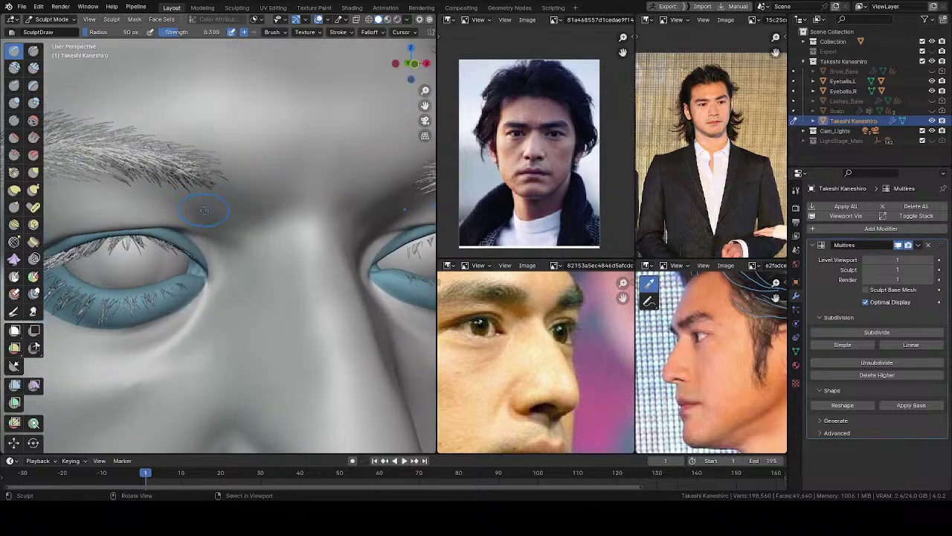
left_click_drag(217, 205, 235, 197)
Change the viewport MatCap to the beige-brown material and check the brow and nose in profile
scroll(227, 256, "down", 1)
mouse_move(228, 255)
middle_mouse_down()
mouse_move(172, 242)
mouse_move(33, 243)
middle_mouse_up()
middle_click_drag(74, 407, 201, 409)
mouse_move(385, 230)
middle_mouse_down()
mouse_move(261, 226)
mouse_move(389, 43)
middle_mouse_up()
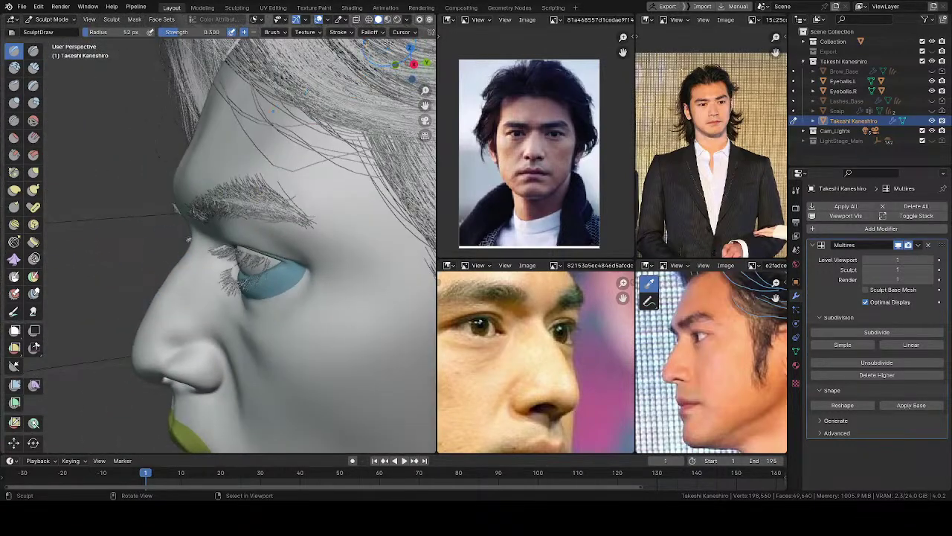
left_click(406, 20)
left_click(398, 91)
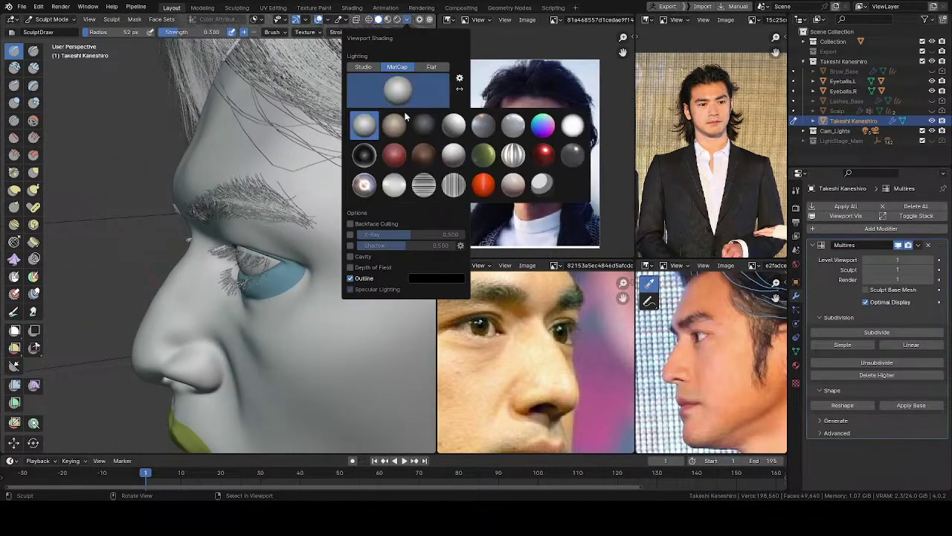
left_click(393, 125)
middle_click_drag(246, 229, 128, 193)
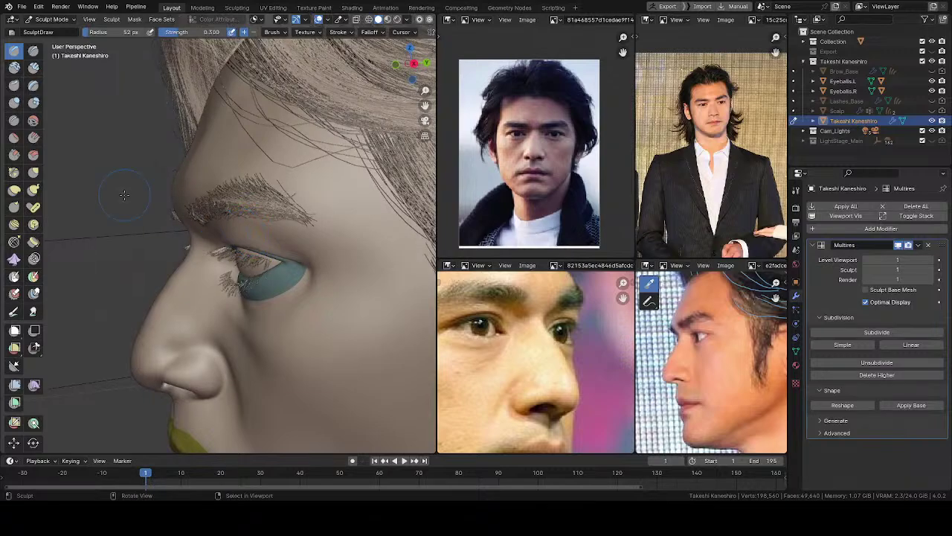
middle_click_drag(168, 323, 207, 269)
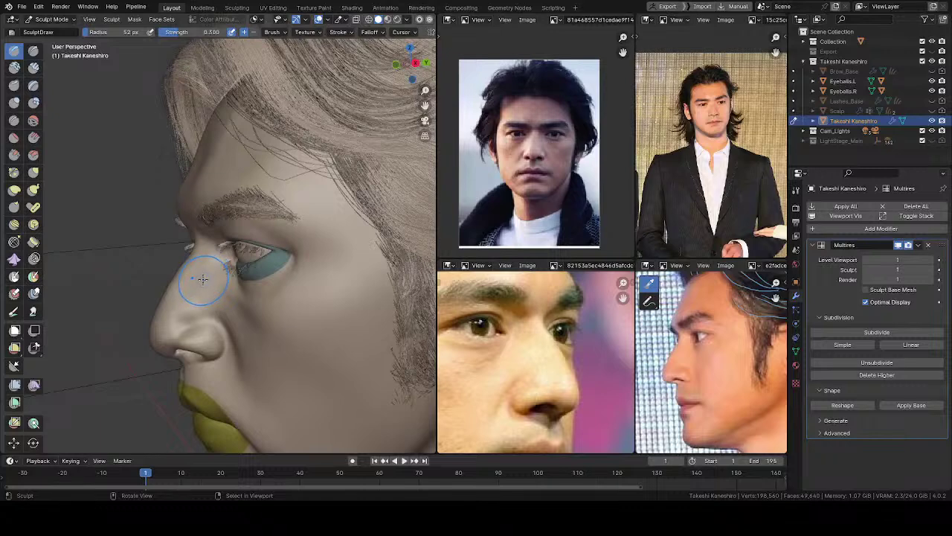
Shape the skin between the brow and upper eyelid with the Draw brush at a radius of about 59 px
mouse_move(224, 255)
middle_mouse_down("ctrl")
mouse_move(283, 177)
mouse_move(234, 213)
middle_mouse_up("ctrl")
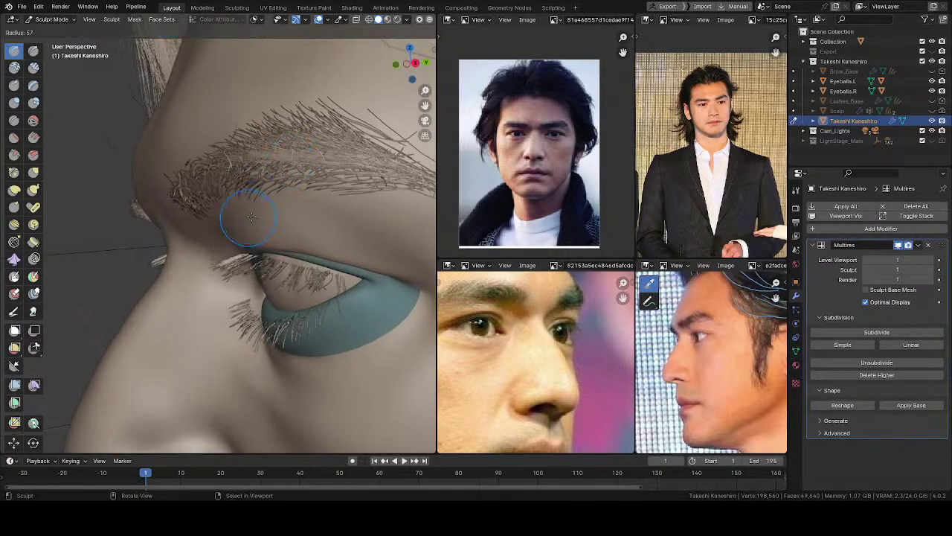
middle_click_drag(239, 181, 225, 220)
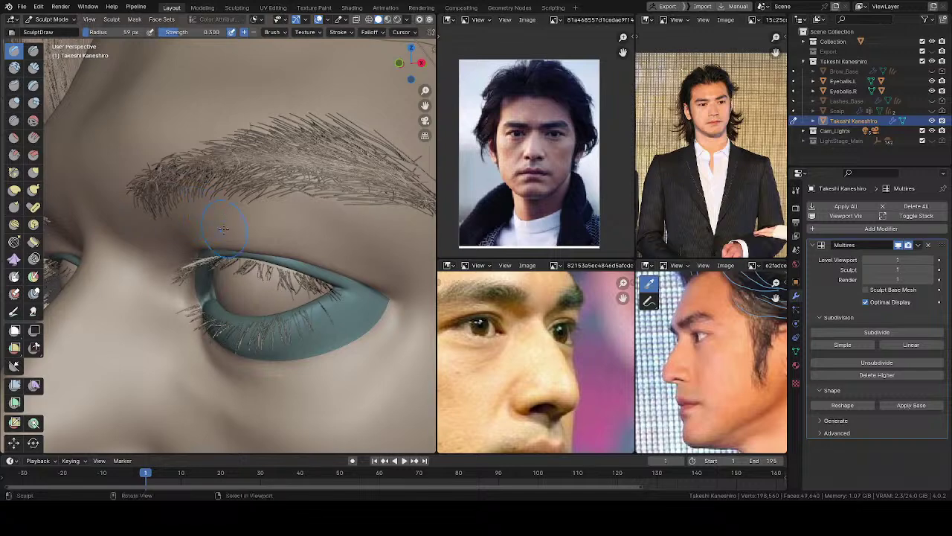
mouse_move(243, 221)
middle_mouse_down()
mouse_move(355, 238)
mouse_move(325, 236)
mouse_move(339, 237)
middle_mouse_up()
Leave Sculpt Mode to examine the whole face from the front, and return the head to Sculpt Mode
scroll(312, 236, "down", 5)
mouse_move(267, 234)
middle_mouse_down()
mouse_move(186, 227)
mouse_move(89, 241)
middle_mouse_up()
key("ctrl+Tab")
left_click(108, 231)
key("ctrl+Tab")
left_click(163, 283)
middle_click_drag(165, 275, 243, 281, "shift")
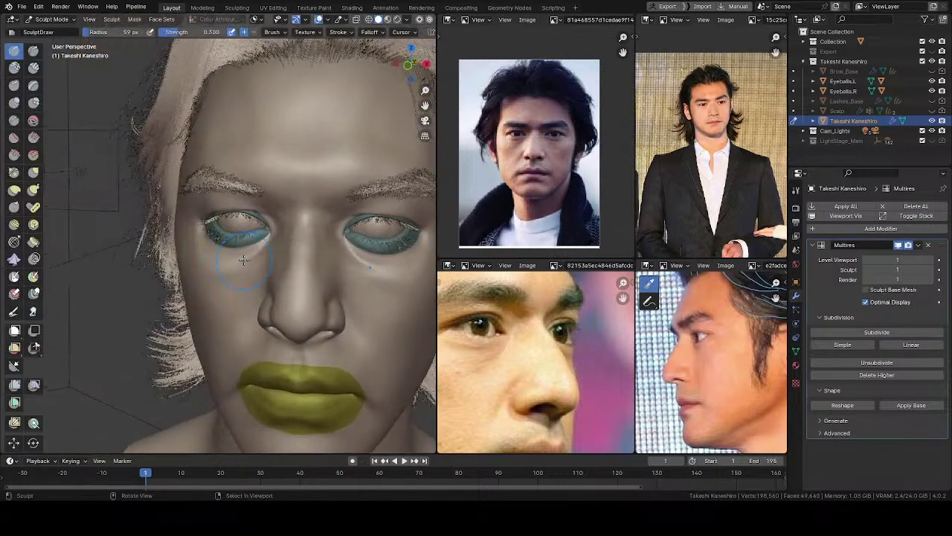
Switch the viewport MatCap back to the light grey material
scroll(238, 253, "up", 5)
middle_click_drag(227, 153, 285, 147)
left_click(407, 21)
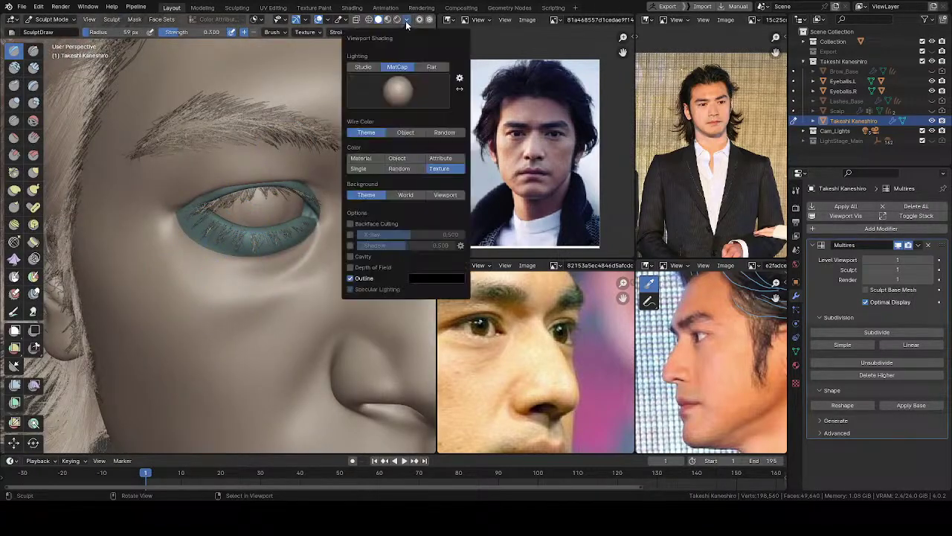
left_click(391, 92)
left_click(367, 128)
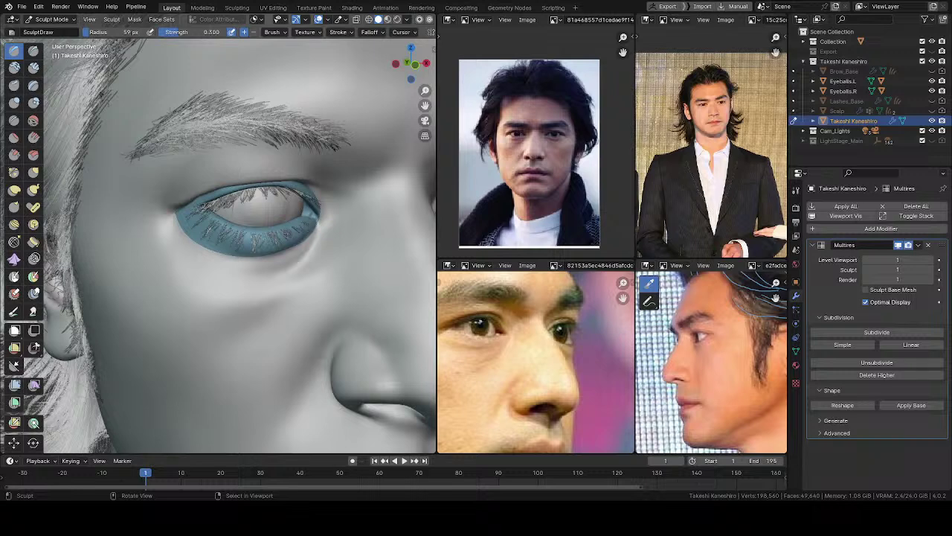
Refine the outer upper eyelid fold and the area around the eye with the Draw brush at about 42 to 45 px
middle_click_drag(189, 196, 183, 184)
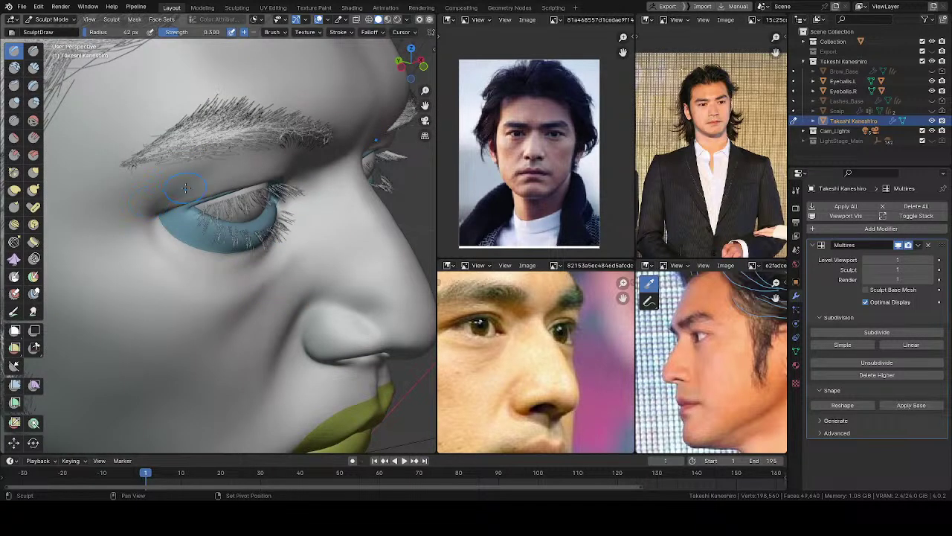
middle_click_drag(206, 173, 152, 232)
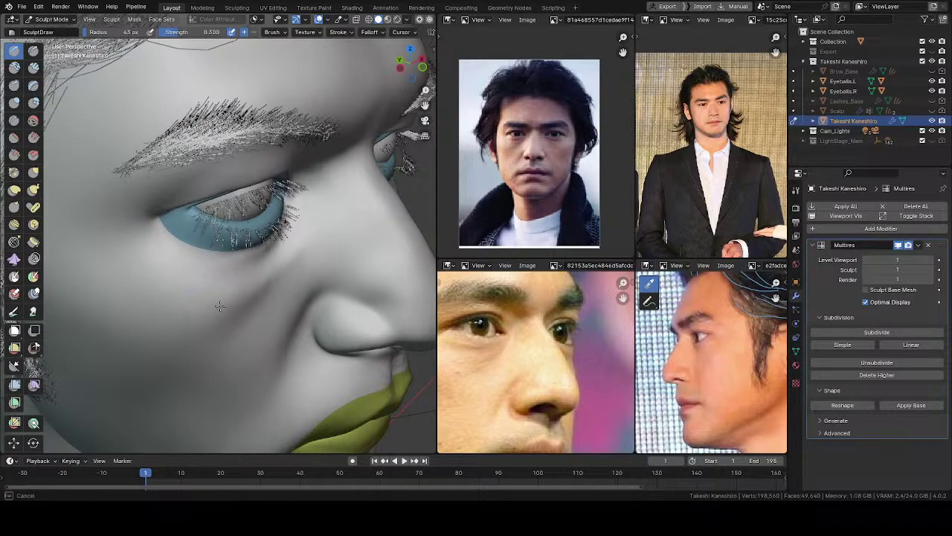
middle_click_drag(297, 256, 302, 208)
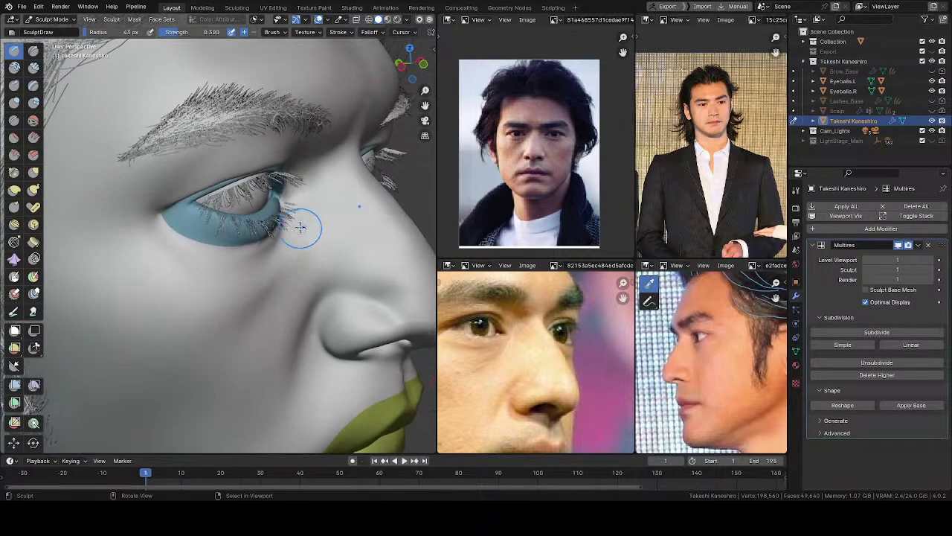
mouse_move(302, 251)
middle_mouse_down()
mouse_move(97, 285)
mouse_move(310, 259)
mouse_move(312, 238)
mouse_move(310, 257)
mouse_move(347, 249)
mouse_move(338, 230)
mouse_move(320, 257)
mouse_move(183, 265)
mouse_move(315, 260)
mouse_move(208, 240)
mouse_move(201, 228)
mouse_move(244, 230)
middle_mouse_up()
Sculpt the cheek below the eye and beside the nose with the Draw brush, varying the radius between about 45 and 59 px
key("f")
left_click(274, 235)
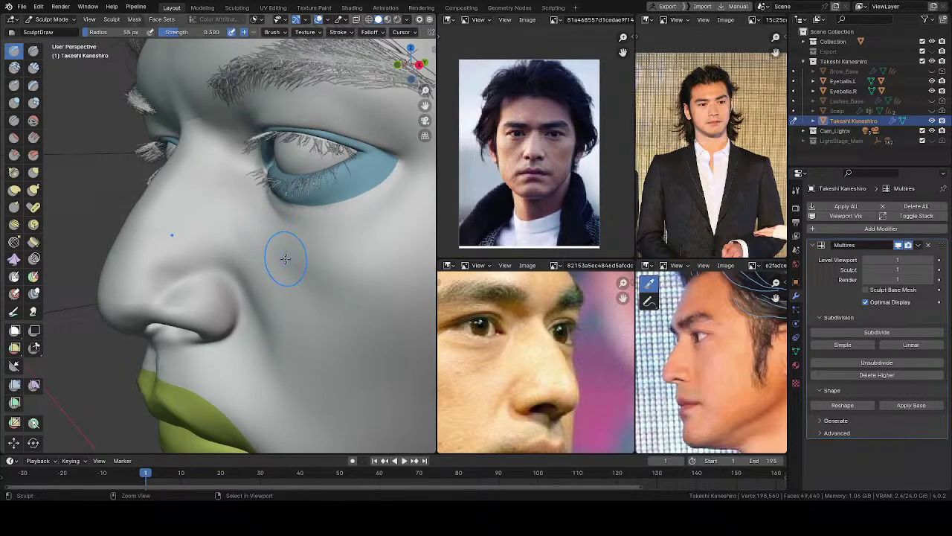
key("f")
left_click(295, 263)
middle_click_drag(294, 262, 244, 220)
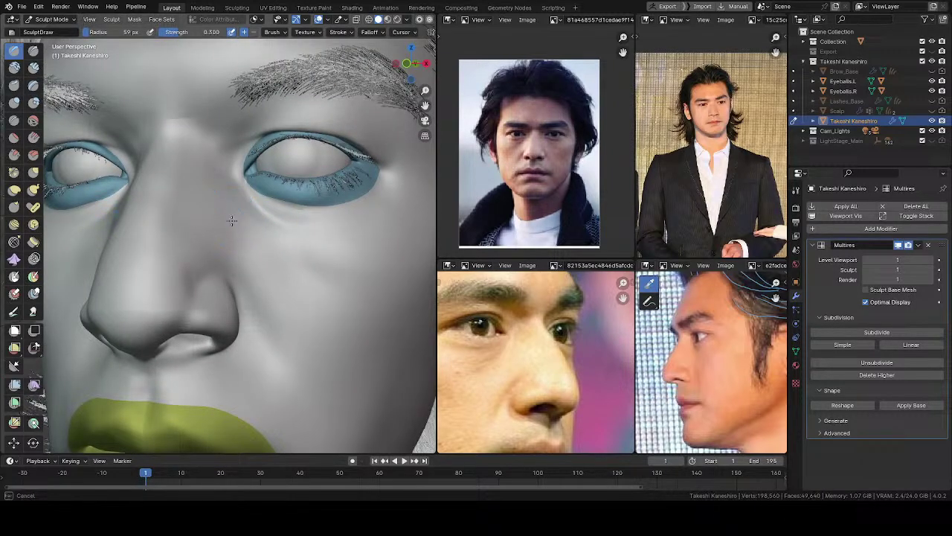
mouse_move(287, 257)
middle_mouse_down()
mouse_move(287, 245)
mouse_move(304, 253)
middle_mouse_up()
key("f")
left_click(302, 252)
left_click_drag(301, 252, 319, 263)
left_click_drag(312, 252, 333, 279)
mouse_move(306, 255)
middle_mouse_down("shift")
mouse_move(283, 240)
mouse_move(281, 312)
mouse_move(289, 263)
mouse_move(194, 255)
mouse_move(213, 223)
mouse_move(240, 221)
mouse_move(261, 237)
mouse_move(228, 213)
middle_mouse_up("shift")
mouse_move(141, 197)
left_mouse_down("ctrl+shift")
mouse_move(193, 147)
mouse_move(252, 172)
mouse_move(270, 206)
mouse_move(257, 242)
mouse_move(257, 309)
mouse_move(166, 269)
left_mouse_up("ctrl+shift")
mouse_move(166, 269)
middle_mouse_down()
mouse_move(230, 206)
mouse_move(242, 226)
middle_mouse_up()
key("a")
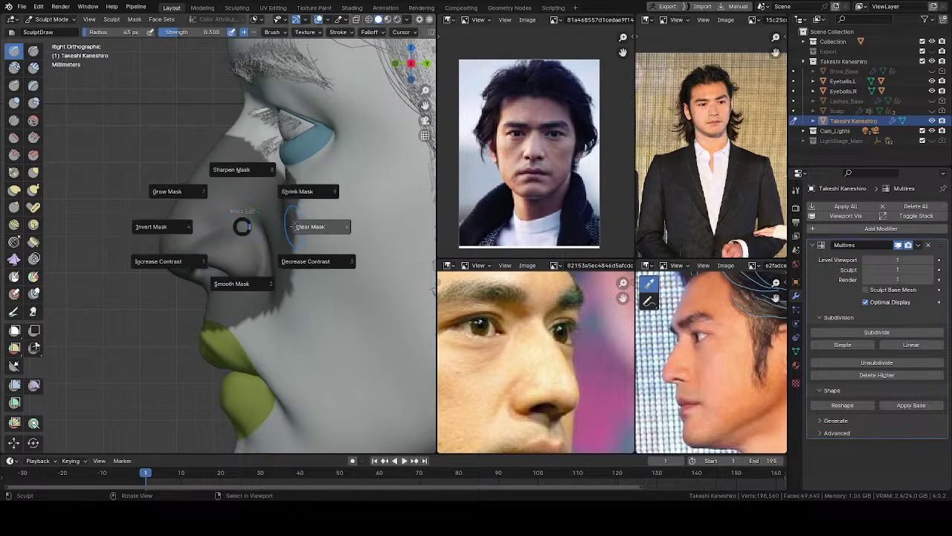
left_click(271, 226)
Lasso-mask the nose in the right side view and smooth the mask's edge twice
mouse_move(152, 176)
left_mouse_down("ctrl+shift")
mouse_move(247, 140)
mouse_move(263, 206)
mouse_move(238, 313)
mouse_move(219, 260)
left_mouse_up("ctrl+shift")
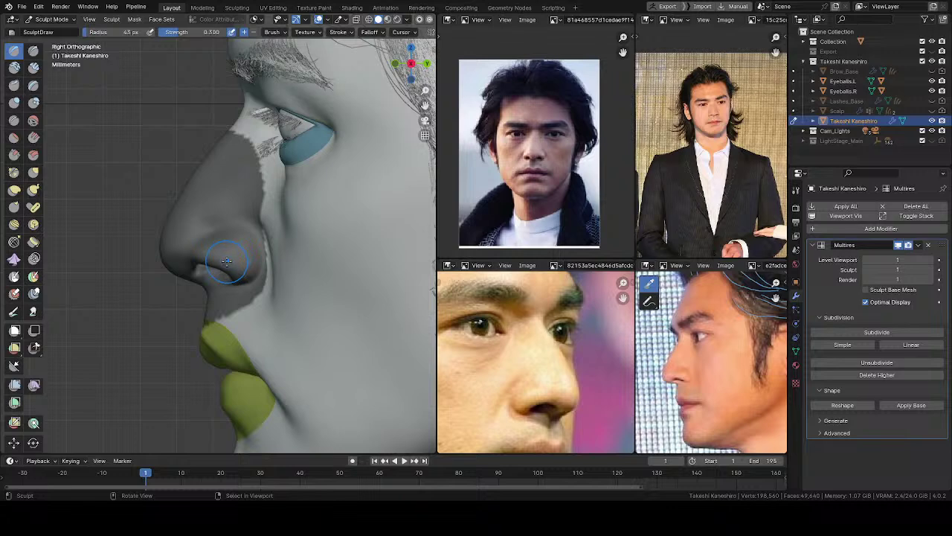
key("a")
left_click(244, 327)
key("a")
left_click(243, 387)
middle_click_drag(244, 357, 247, 378, "shift")
mouse_move(245, 286)
middle_mouse_down()
mouse_move(251, 272)
mouse_move(277, 275)
middle_mouse_up()
Reshape the cheek surface along the masked side of the nose with the Grab brush at a radius of 100 to 117 px
key("g")
key("f")
left_click(291, 259)
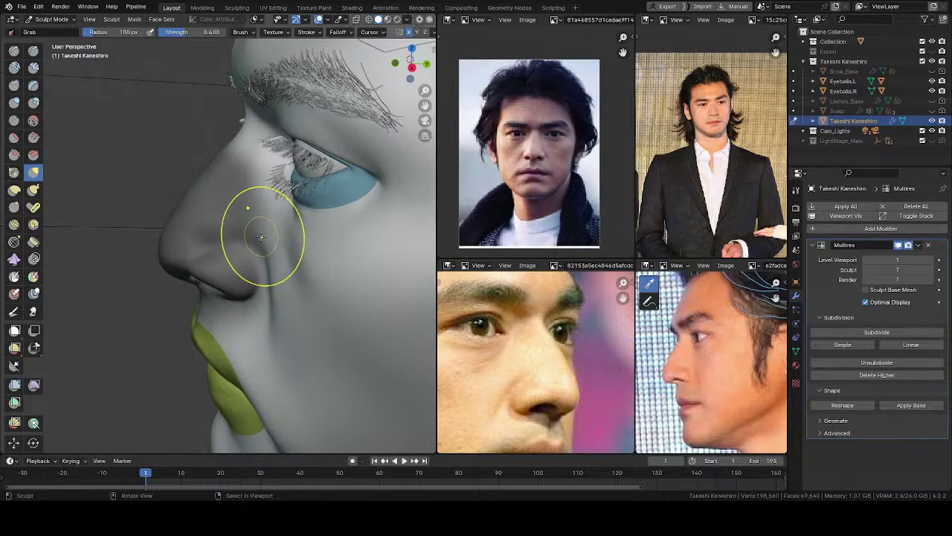
left_click_drag(267, 276, 274, 271)
key("f")
left_click(330, 275)
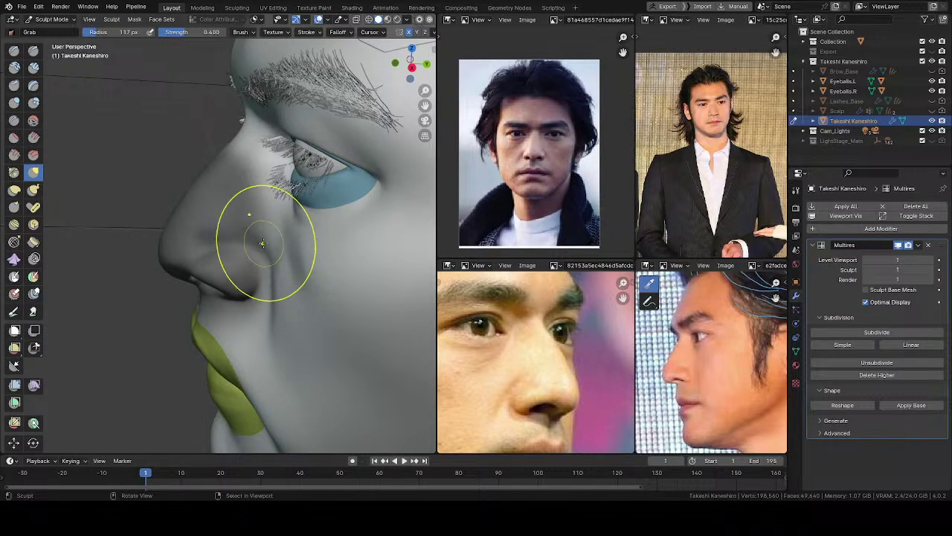
middle_click_drag(262, 243, 267, 225)
middle_click_drag(284, 279, 277, 224)
Adjust the cheek below the inner eye and beside the nostril with the Grab brush, reducing the radius to about 75 px
key("bracketright")
key("bracketright")
key("bracketleft")
key("bracketleft")
key("bracketleft")
key("f")
left_click(277, 223)
middle_click_drag(273, 233, 300, 237)
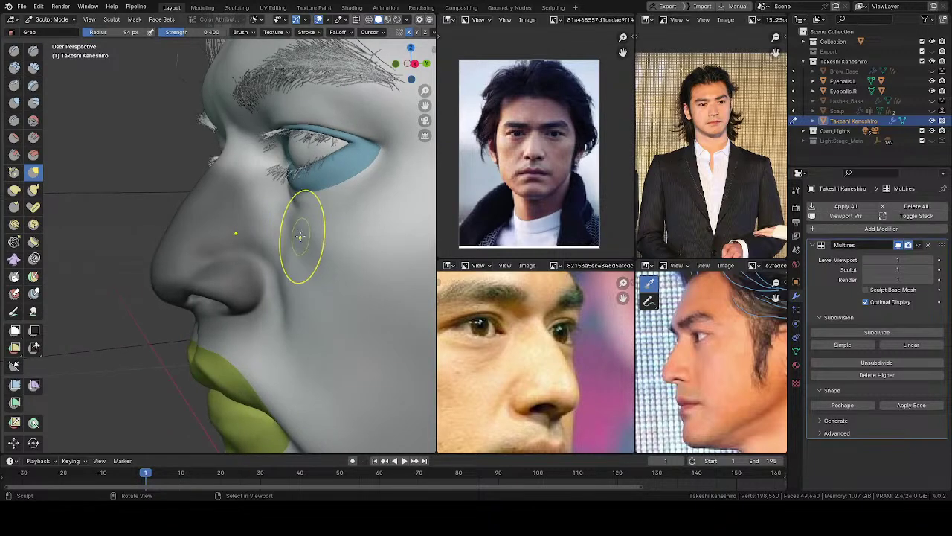
left_click_drag(290, 230, 304, 260)
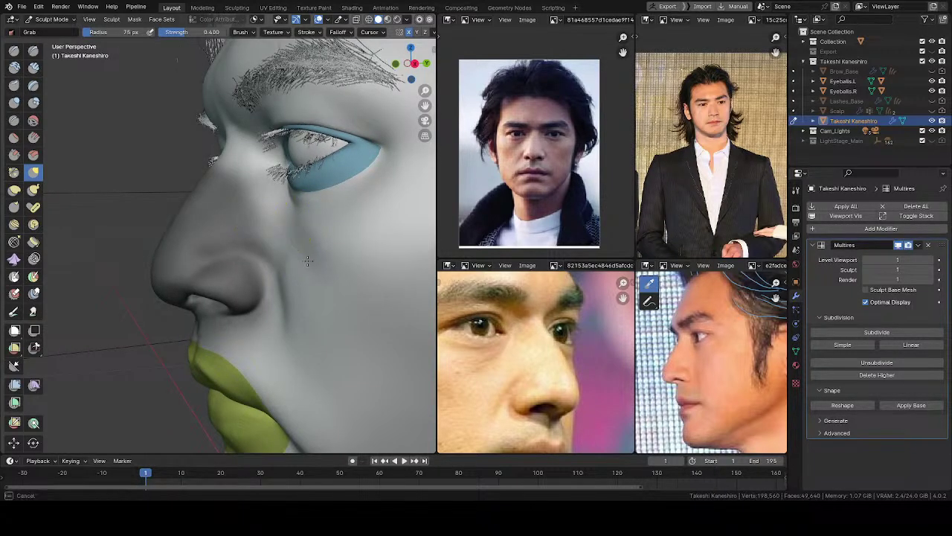
mouse_move(317, 269)
middle_mouse_down()
mouse_move(276, 258)
mouse_move(282, 296)
middle_mouse_up()
key("bracketright")
left_click_drag(281, 288, 279, 289)
mouse_move(267, 275)
middle_mouse_down()
mouse_move(276, 315)
mouse_move(304, 234)
mouse_move(201, 238)
middle_mouse_up()
Clear the nose mask and adjust the nose bridge profile with the Grab brush at a radius of about 68 px
key("f")
left_click(198, 236)
middle_click_drag(213, 191, 175, 241)
mouse_move(230, 223)
middle_mouse_down()
mouse_move(174, 212)
mouse_move(279, 187)
mouse_move(265, 213)
mouse_move(245, 212)
middle_mouse_up()
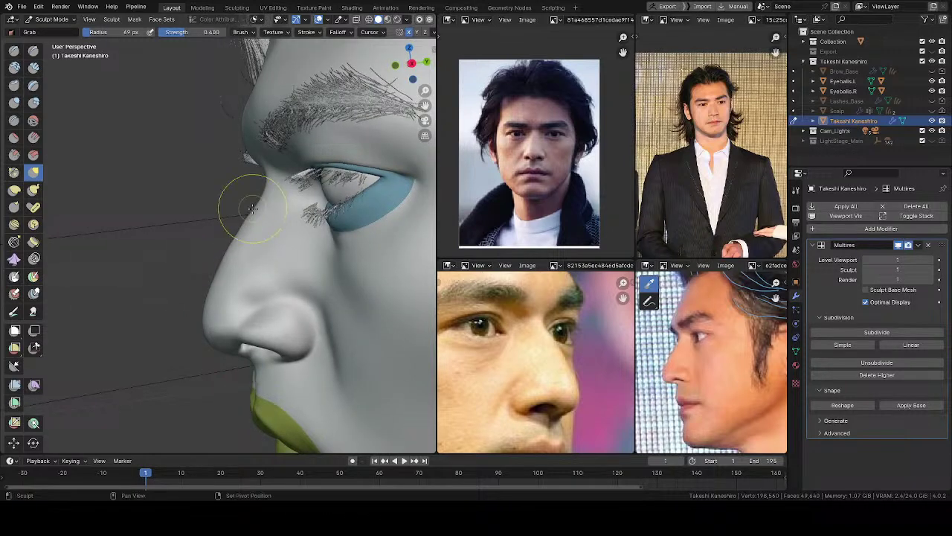
left_click_drag(234, 247, 232, 244)
middle_click_drag(227, 248, 233, 235)
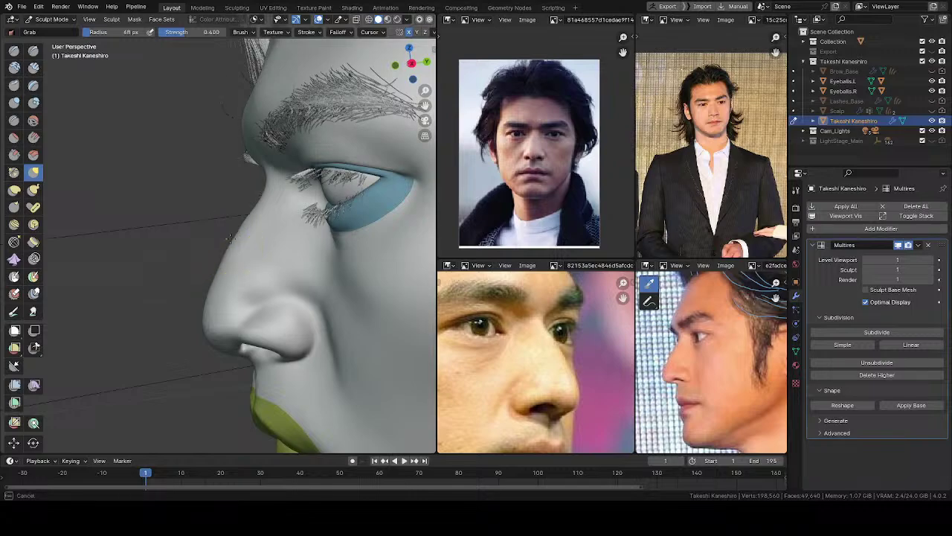
left_click_drag(226, 252, 227, 248)
Compare the whole head with the reference photos from several angles with the overlays hidden
mouse_move(242, 201)
middle_mouse_down()
mouse_move(324, 202)
mouse_move(326, 179)
middle_mouse_up()
scroll(283, 215, "down", 2)
middle_click_drag(257, 219, 282, 217)
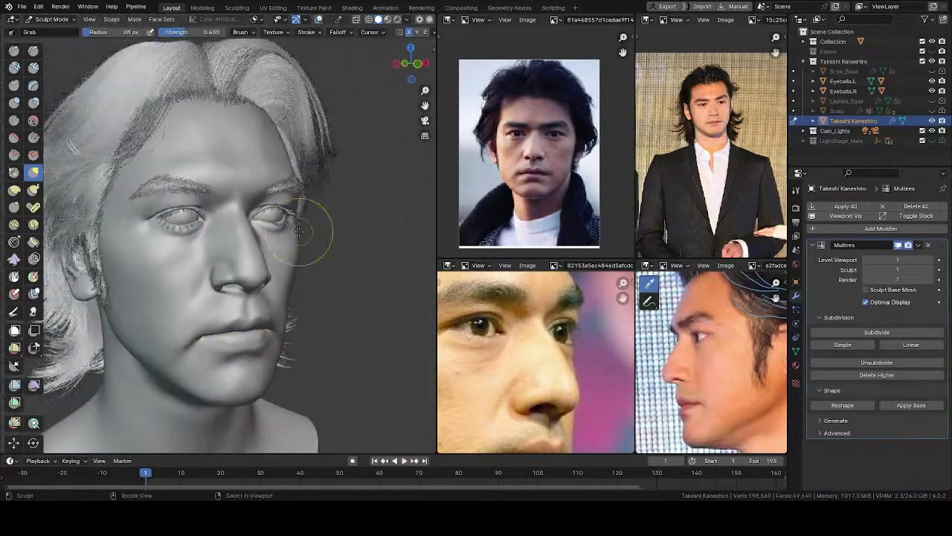
mouse_move(298, 232)
middle_mouse_down()
mouse_move(189, 237)
mouse_move(272, 218)
middle_mouse_up()
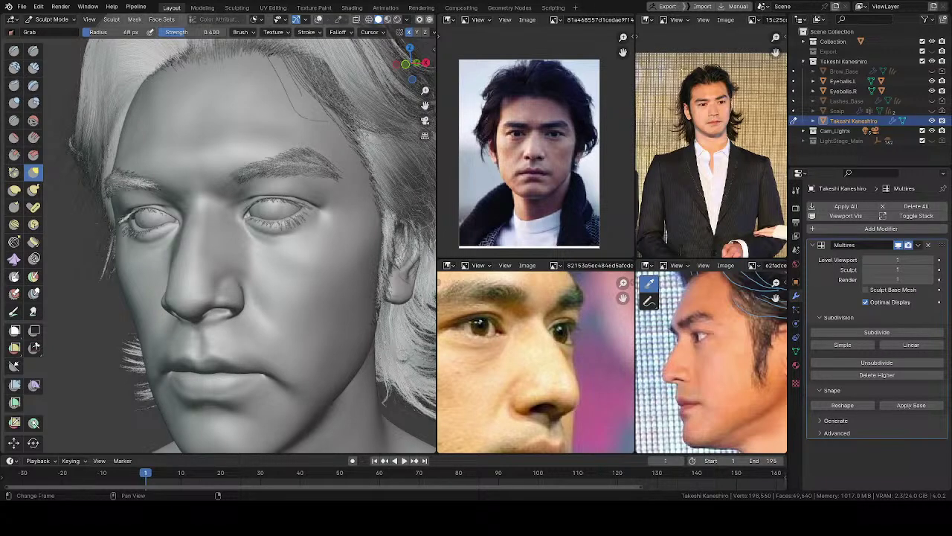
mouse_move(191, 213)
middle_mouse_down()
mouse_move(185, 247)
mouse_move(230, 228)
mouse_move(202, 216)
mouse_move(125, 213)
mouse_move(368, 228)
mouse_move(339, 219)
middle_mouse_up()
mouse_move(271, 238)
middle_mouse_down()
mouse_move(330, 230)
mouse_move(119, 238)
mouse_move(127, 240)
middle_mouse_up()
mouse_move(340, 204)
middle_mouse_down()
mouse_move(278, 263)
mouse_move(345, 174)
mouse_move(237, 262)
mouse_move(170, 264)
mouse_move(216, 262)
middle_mouse_up()
Carve the upper eyelid area beneath the brow with the Draw brush, reducing the radius to about 31 px
middle_click_drag(295, 262, 245, 258, "shift")
mouse_move(245, 259)
middle_mouse_down("ctrl")
mouse_move(263, 228)
mouse_move(293, 226)
middle_mouse_up("ctrl")
key("x")
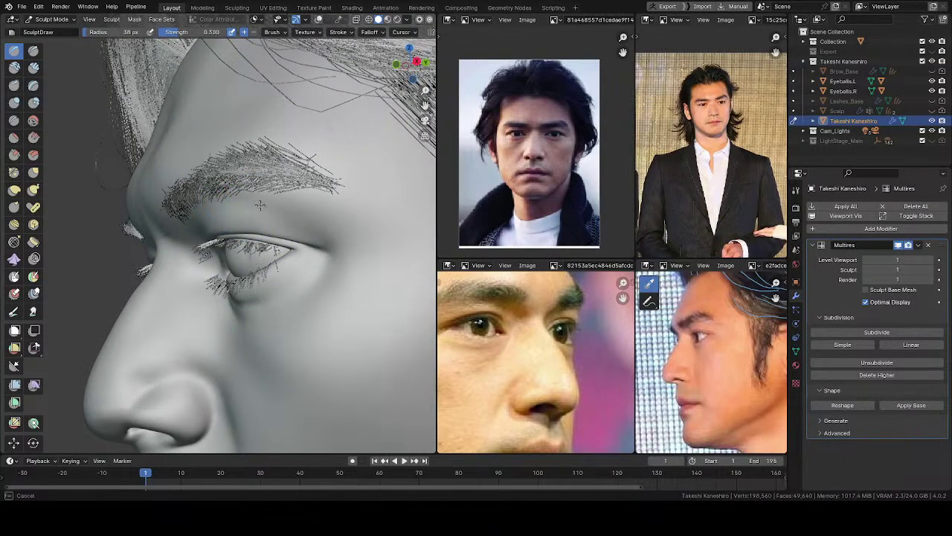
middle_click_drag(217, 200, 238, 209)
key("f")
mouse_move(218, 206)
left_mouse_down("ctrl")
mouse_move(226, 206)
mouse_move(215, 198)
left_mouse_up("ctrl")
key("bracketleft")
mouse_move(215, 196)
middle_mouse_down()
mouse_move(228, 200)
mouse_move(203, 199)
mouse_move(263, 208)
middle_mouse_up()
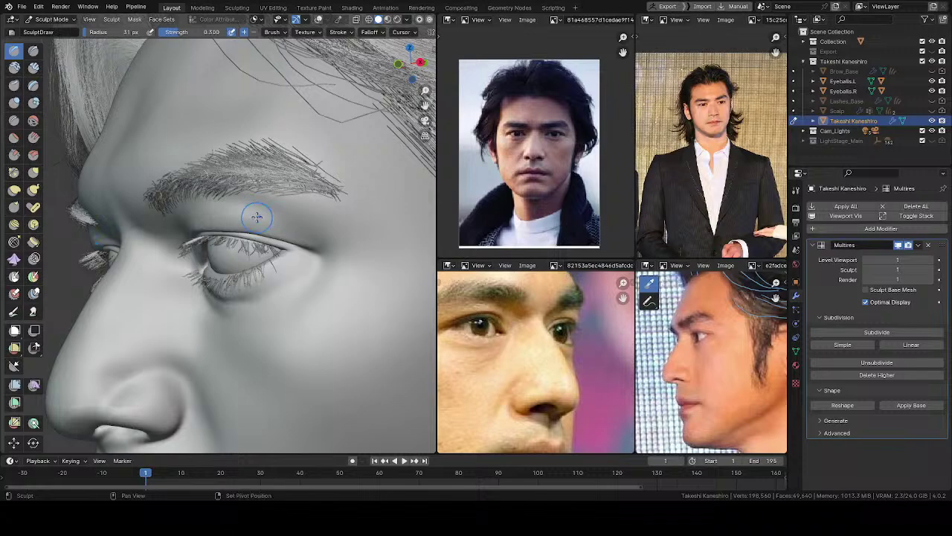
Check the upper eyelid changes on the whole face from the front and three-quarter view, and save the file
mouse_move(242, 240)
middle_mouse_down()
mouse_move(372, 175)
mouse_move(160, 180)
mouse_move(302, 206)
mouse_move(276, 203)
mouse_move(309, 223)
mouse_move(290, 214)
mouse_move(295, 221)
mouse_move(379, 226)
mouse_move(441, 218)
middle_mouse_up()
scroll(273, 296, "down", 6)
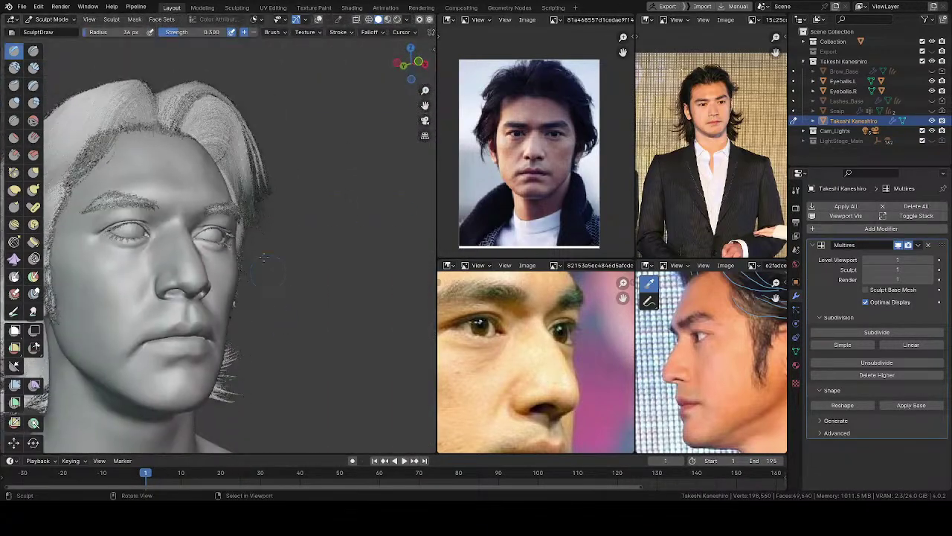
middle_click_drag(274, 296, 323, 258)
key("ctrl+s")
Adjust the cheek beside the nostril with the Grab brush at a radius of about 86 px
mouse_move(278, 281)
middle_mouse_down()
mouse_move(201, 261)
mouse_move(255, 187)
mouse_move(175, 229)
mouse_move(353, 241)
mouse_move(296, 221)
mouse_move(206, 244)
mouse_move(206, 201)
middle_mouse_up()
scroll(356, 238, "up", 4)
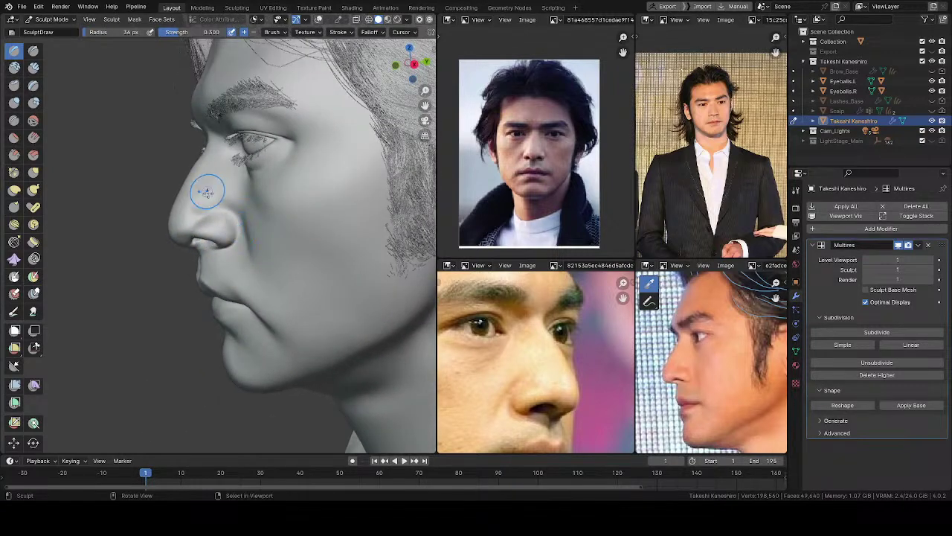
key("g")
key("f")
left_click(270, 260)
scroll(264, 244, "up", 2)
key("f")
left_click(263, 243)
left_click_drag(251, 238, 258, 246)
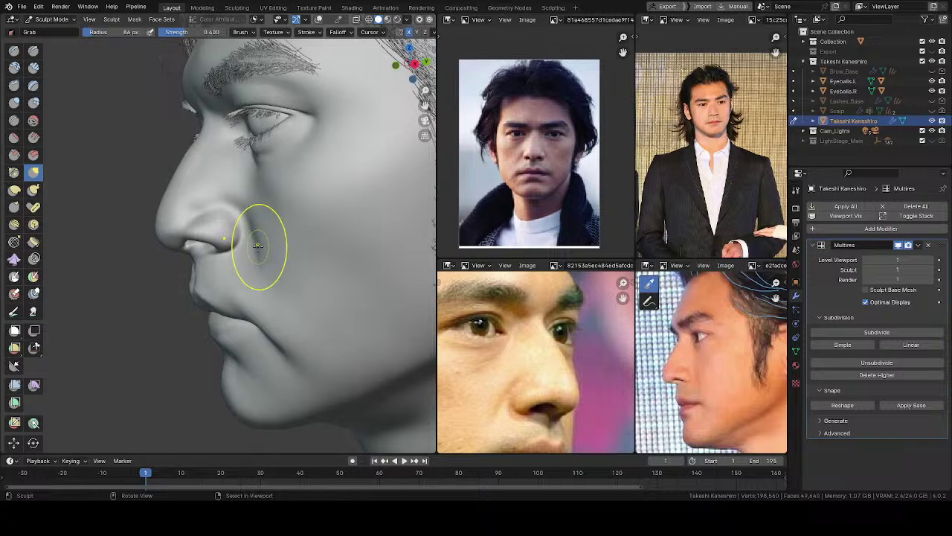
mouse_move(266, 251)
middle_mouse_down()
mouse_move(257, 236)
mouse_move(271, 224)
middle_mouse_up()
key("f")
left_click(270, 217)
Shape the cheek below the eye with the Draw brush, reducing the radius from about 88 px to 71 px
mouse_move(265, 212)
middle_mouse_down()
mouse_move(345, 202)
mouse_move(273, 209)
mouse_move(305, 203)
middle_mouse_up()
key("x")
key("f")
left_click(265, 244)
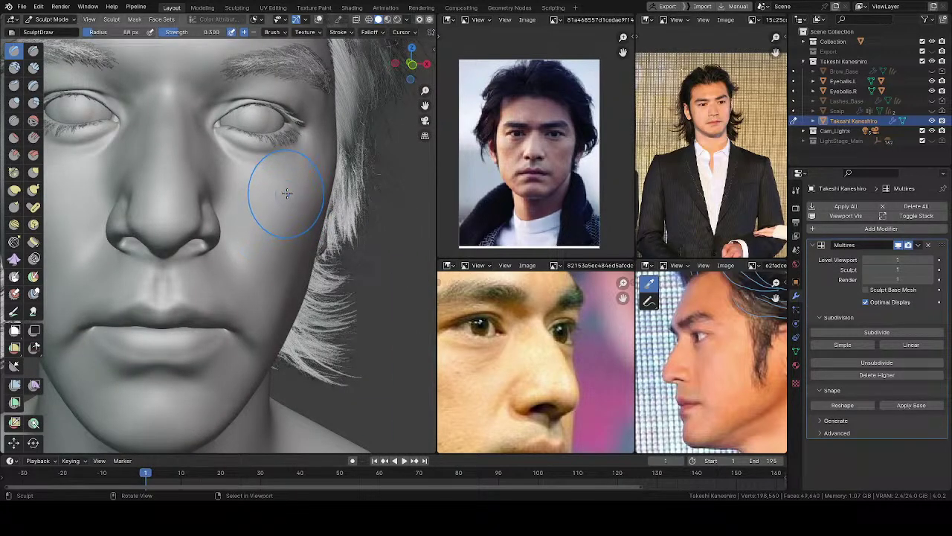
middle_click_drag(249, 296, 294, 216)
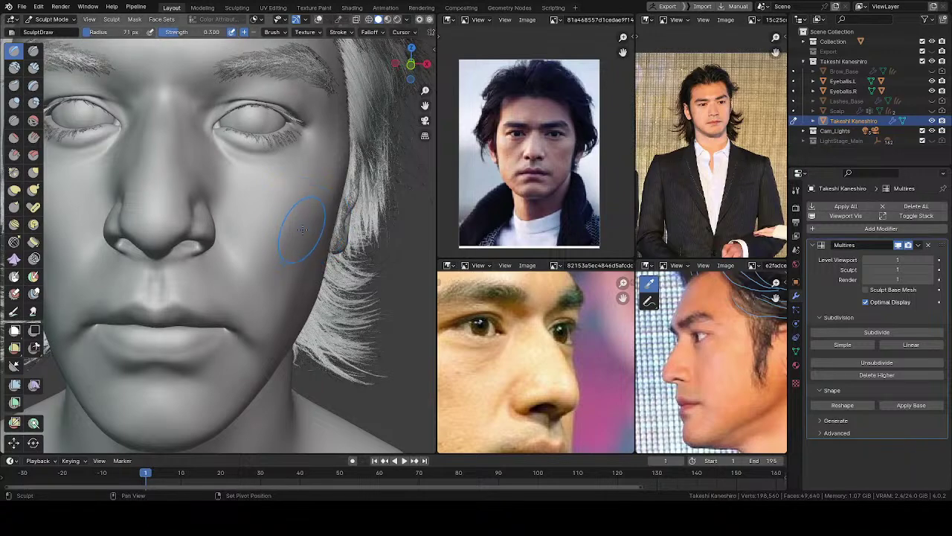
middle_click_drag(289, 253, 306, 263)
mouse_move(257, 291)
middle_mouse_down()
mouse_move(284, 283)
mouse_move(349, 171)
middle_mouse_up()
scroll(274, 284, "down", 2)
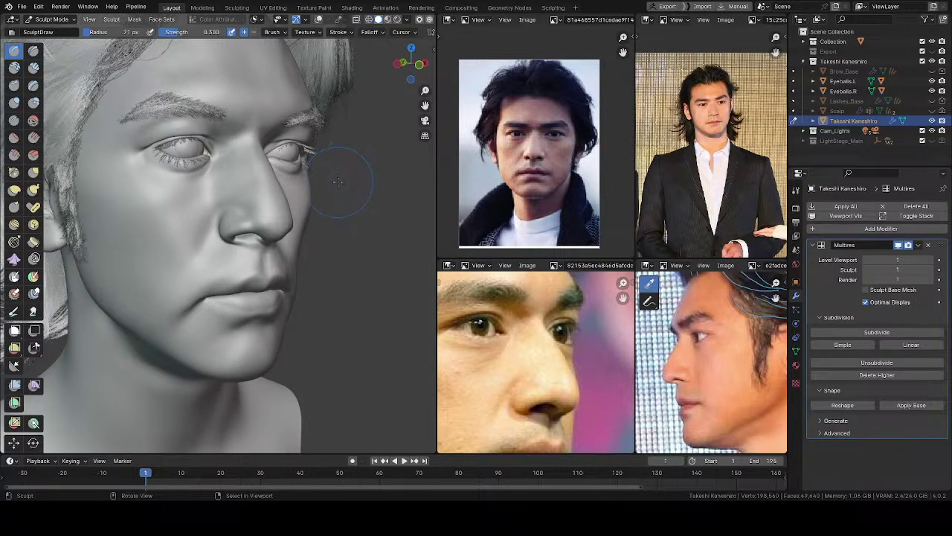
Refine the outer contour of the cheek with the Draw brush, reducing the radius to about 44 px
mouse_move(311, 225)
middle_mouse_down()
mouse_move(233, 236)
mouse_move(245, 249)
middle_mouse_up()
scroll(249, 253, "up", 4)
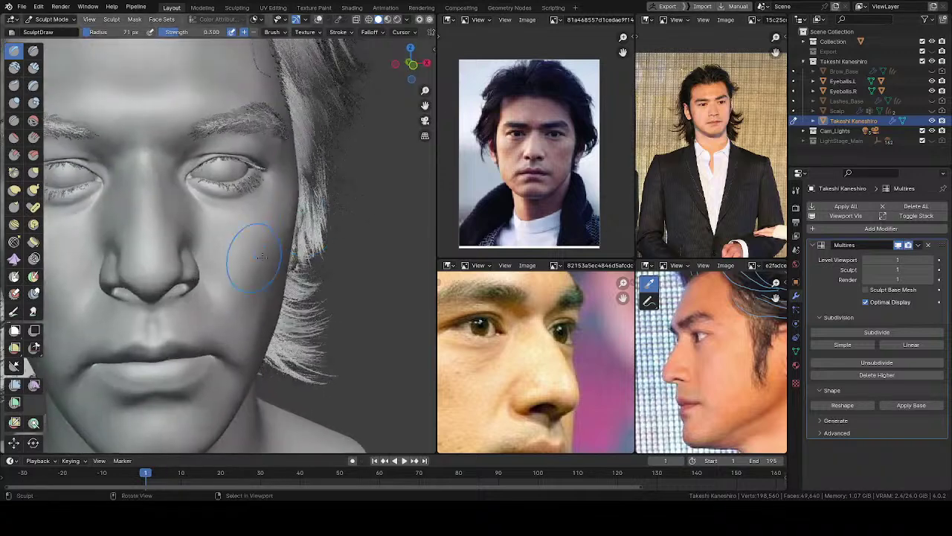
key("f")
left_click(256, 274)
key("f")
left_click(255, 276)
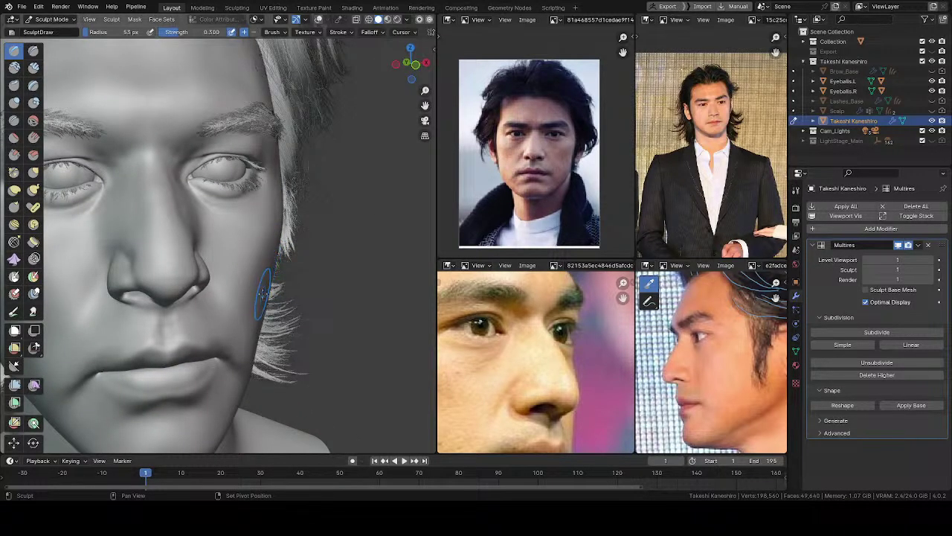
middle_click_drag(260, 305, 264, 273)
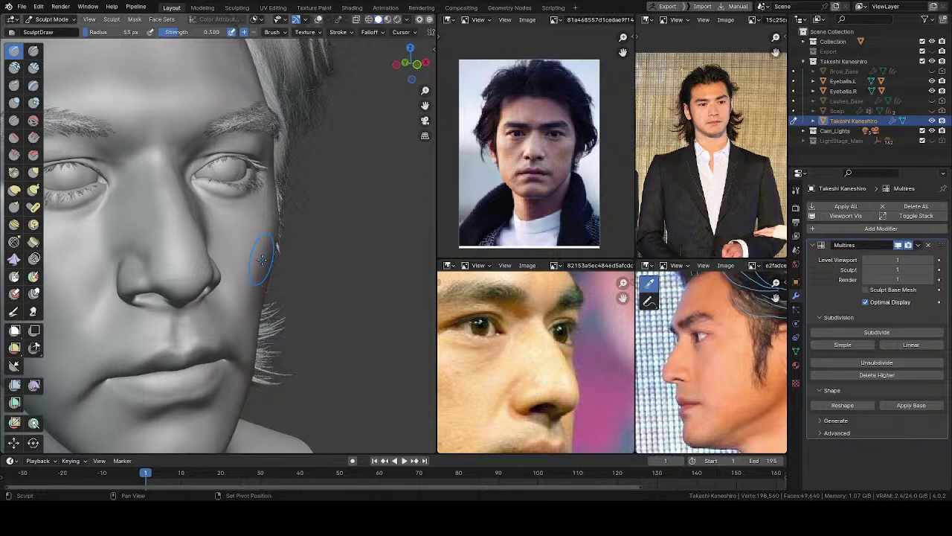
middle_click_drag(257, 269, 272, 253)
key("f")
left_click(263, 257)
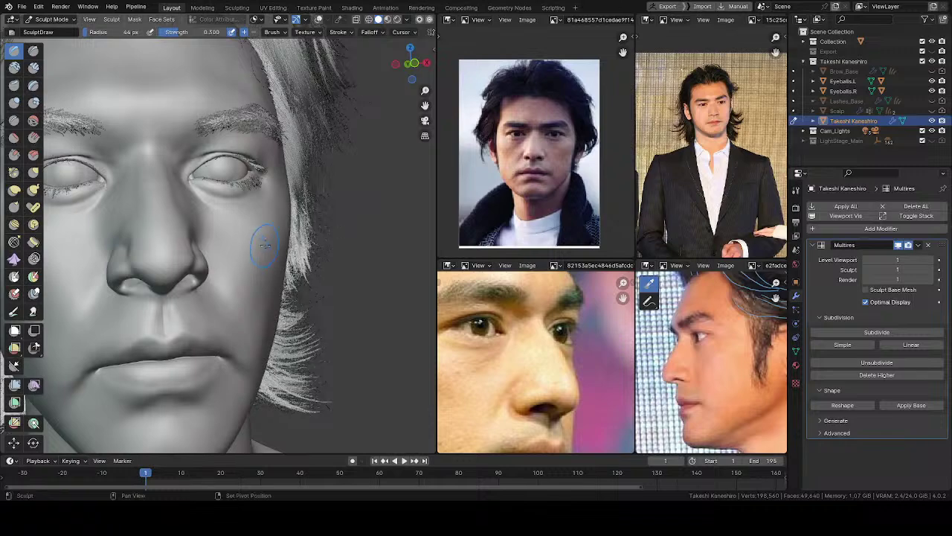
Smooth and rework the outer cheekbone with the Draw brush, ending at a radius of about 52 px
left_click_drag(276, 251, 275, 254, "shift")
middle_click_drag(282, 256, 276, 250)
key("f")
left_click(279, 249)
left_click_drag(279, 249, 279, 247, "shift")
left_click(283, 248)
mouse_move(282, 248)
middle_mouse_down()
mouse_move(285, 232)
mouse_move(268, 287)
mouse_move(289, 232)
middle_mouse_up()
left_click_drag(290, 228, 287, 245)
middle_click_drag(296, 245, 286, 243)
key("f")
left_click(287, 242)
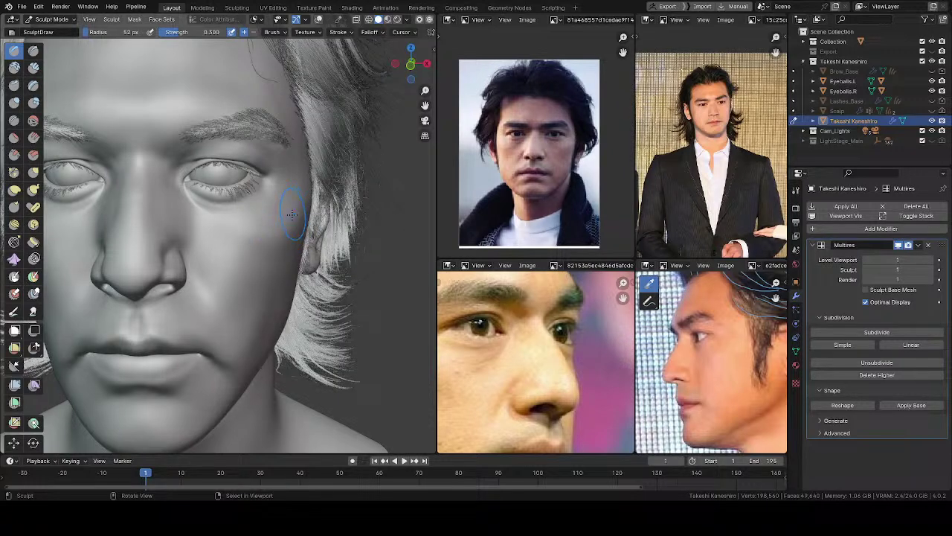
Refine the cheek on both sides of the face with the Draw brush at a radius of about 48 px
mouse_move(269, 229)
middle_mouse_down()
mouse_move(282, 230)
mouse_move(292, 203)
mouse_move(293, 219)
mouse_move(251, 218)
mouse_move(252, 239)
mouse_move(274, 248)
middle_mouse_up()
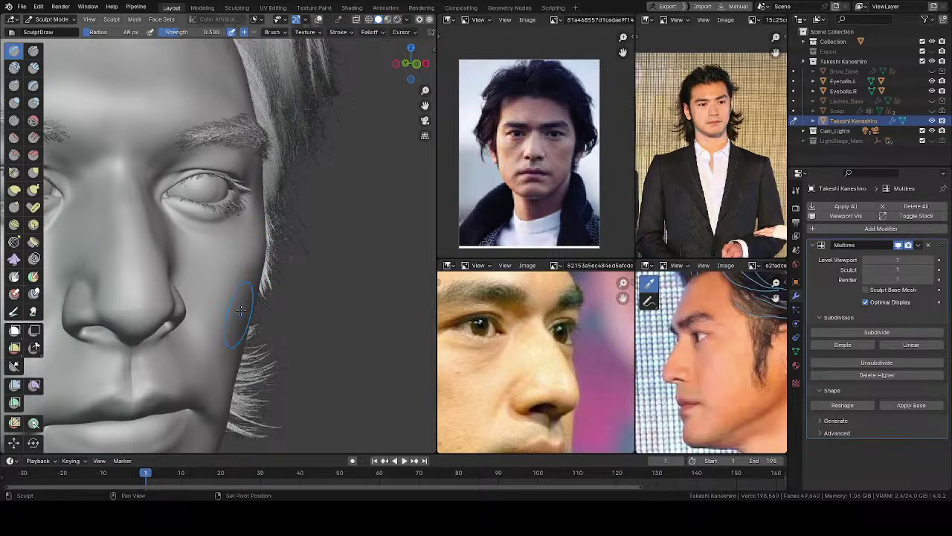
scroll(238, 320, "down", 3)
mouse_move(216, 249)
middle_mouse_down()
mouse_move(149, 237)
mouse_move(387, 217)
middle_mouse_up()
scroll(200, 225, "down", 2)
scroll(204, 293, "up", 4)
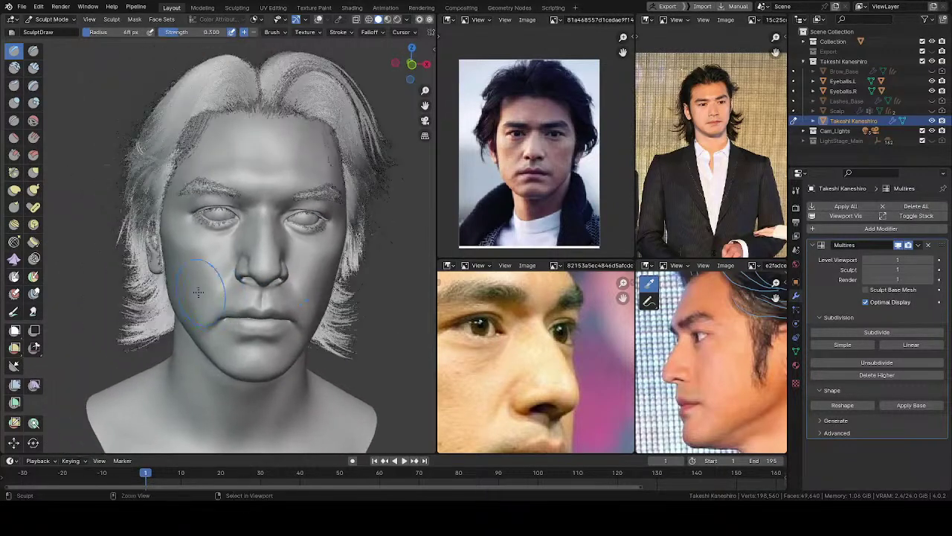
scroll(204, 294, "up", 2)
middle_click_drag(330, 230, 221, 279)
left_click_drag(209, 285, 205, 297)
mouse_move(204, 296)
middle_mouse_down()
mouse_move(212, 276)
mouse_move(192, 269)
middle_mouse_up()
left_click_drag(192, 269, 152, 271)
mouse_move(152, 271)
middle_mouse_down()
mouse_move(162, 258)
mouse_move(173, 273)
middle_mouse_up()
middle_click_drag(223, 223, 246, 297, "ctrl")
Switch to Object Mode and display the head with rendered shading
key("ctrl+Tab")
mouse_move(268, 253)
middle_mouse_down()
mouse_move(299, 243)
mouse_move(266, 233)
mouse_move(317, 205)
middle_mouse_up()
left_click(280, 242)
key("z")
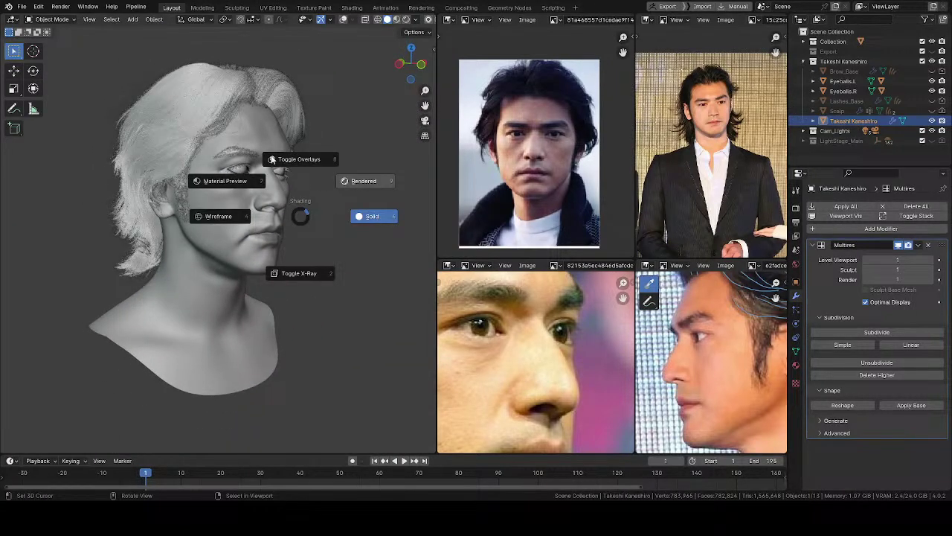
left_click(301, 221)
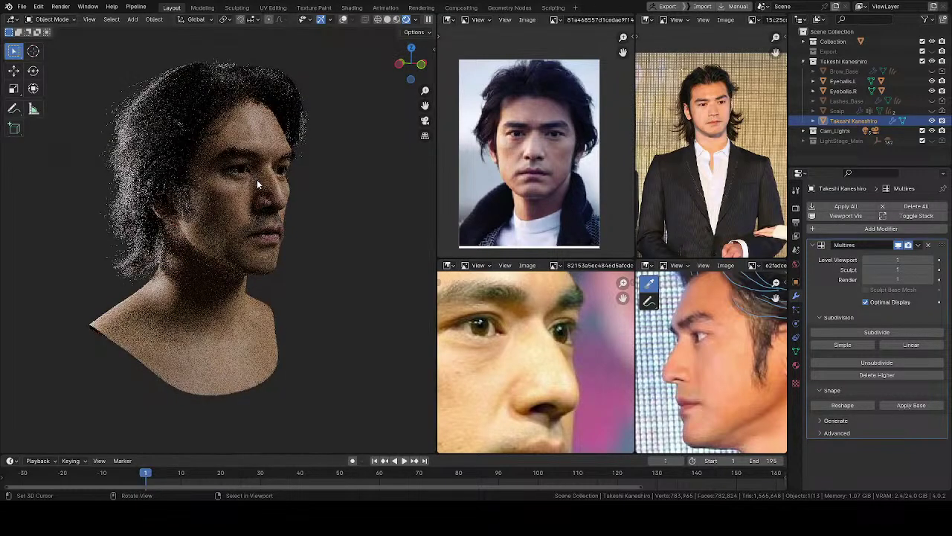
Compare the rendered face with the reference photos from several angles, zooming out the three-quarter reference to show the whole head
middle_click_drag(290, 225, 165, 212)
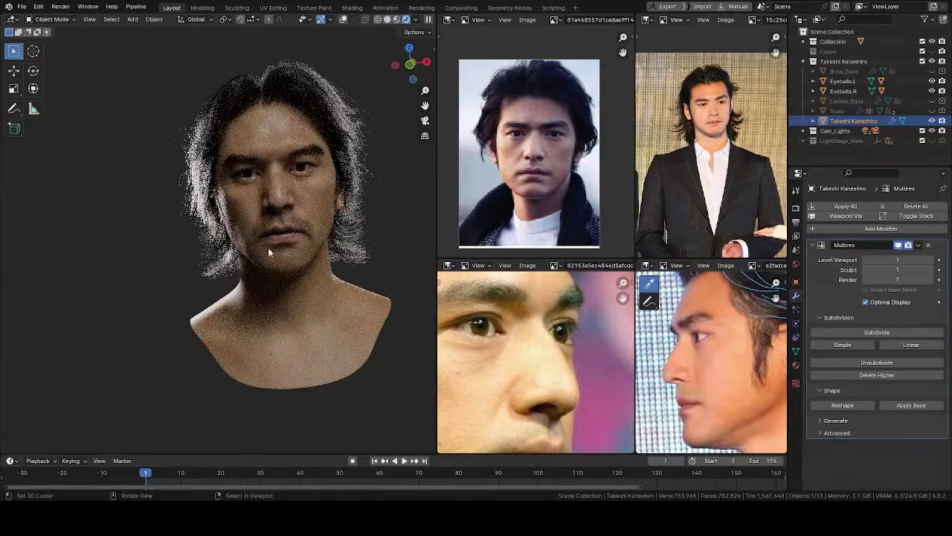
middle_click_drag(269, 244, 227, 240)
scroll(298, 186, "up", 1)
middle_click_drag(300, 183, 193, 247, "shift")
scroll(236, 216, "up", 2)
middle_click_drag(338, 222, 424, 223)
middle_click_drag(394, 231, 313, 253, "shift")
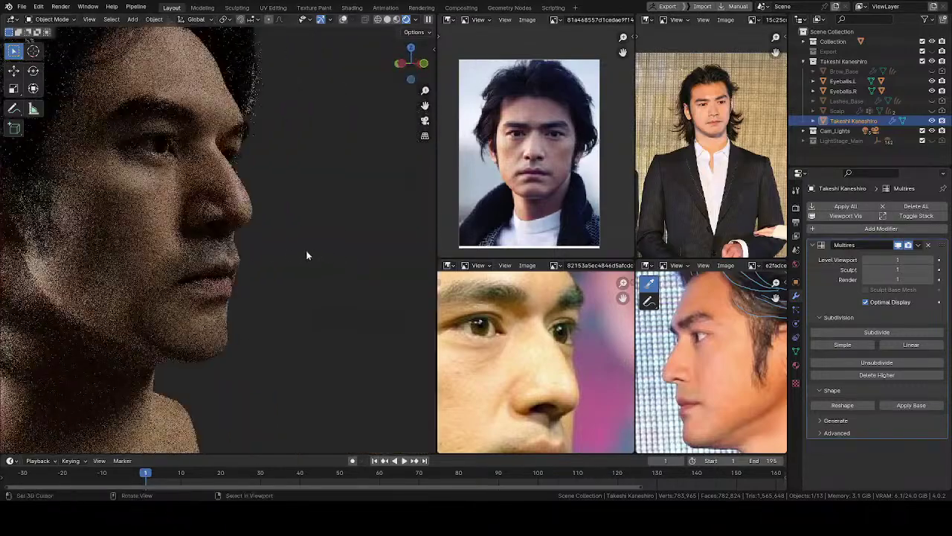
middle_click_drag(256, 222, 171, 253)
middle_click_drag(239, 240, 239, 210)
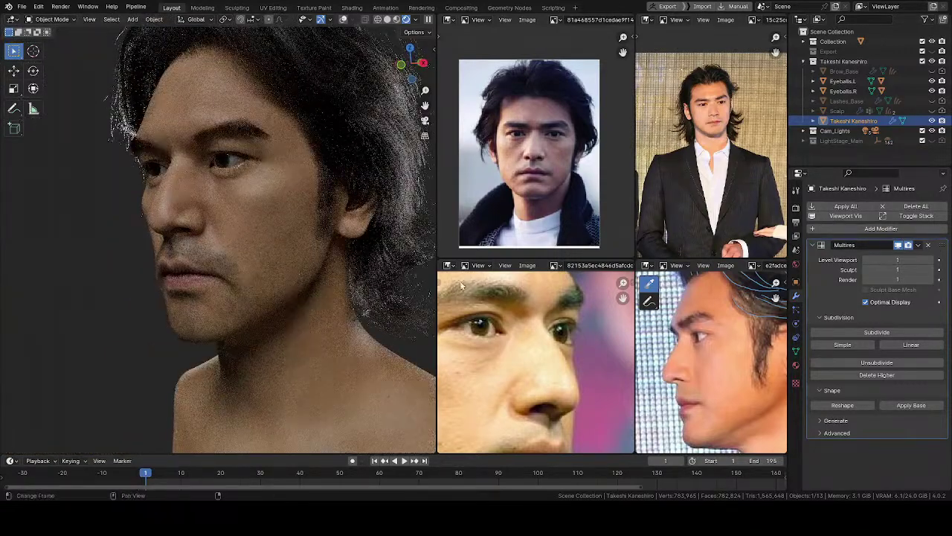
scroll(575, 362, "down", 3)
middle_click_drag(580, 352, 587, 346)
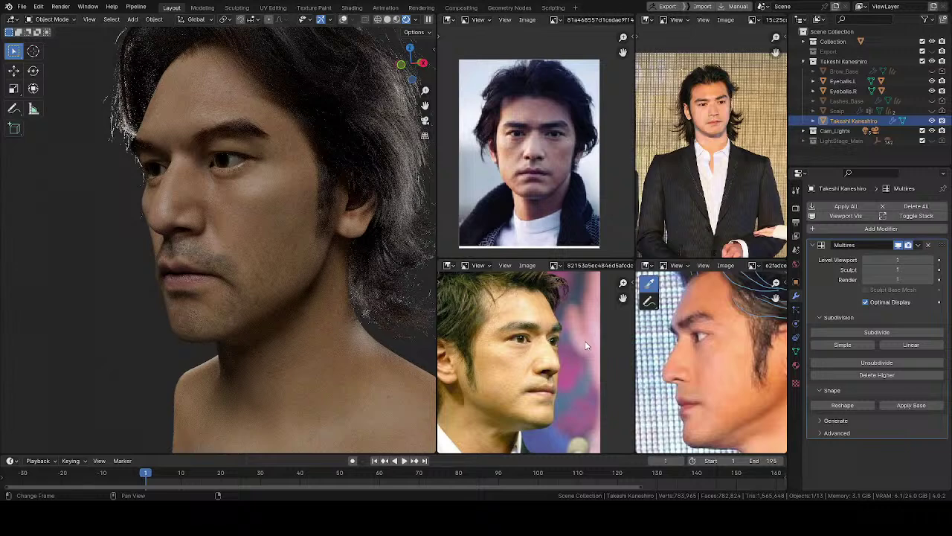
middle_click_drag(228, 293, 305, 213)
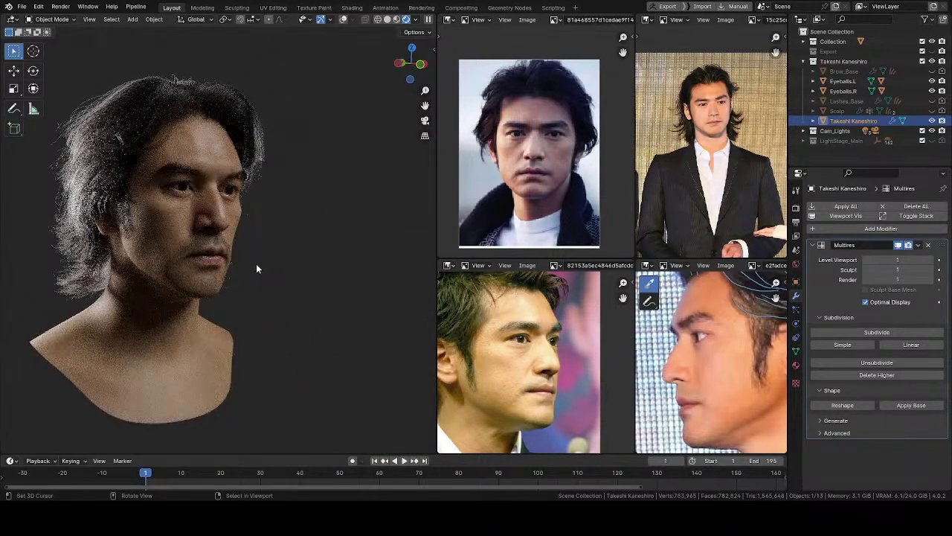
middle_click_drag(227, 294, 194, 249)
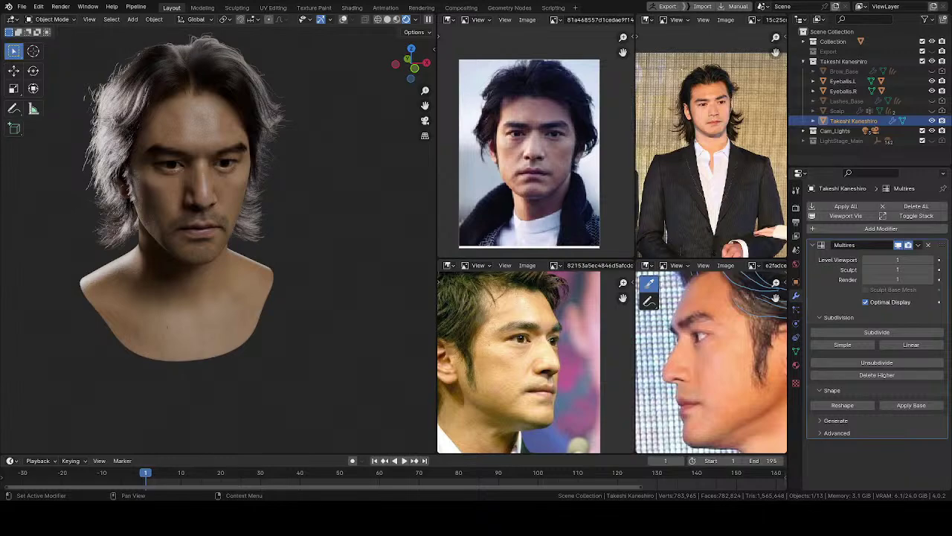
middle_click_drag(223, 224, 287, 238)
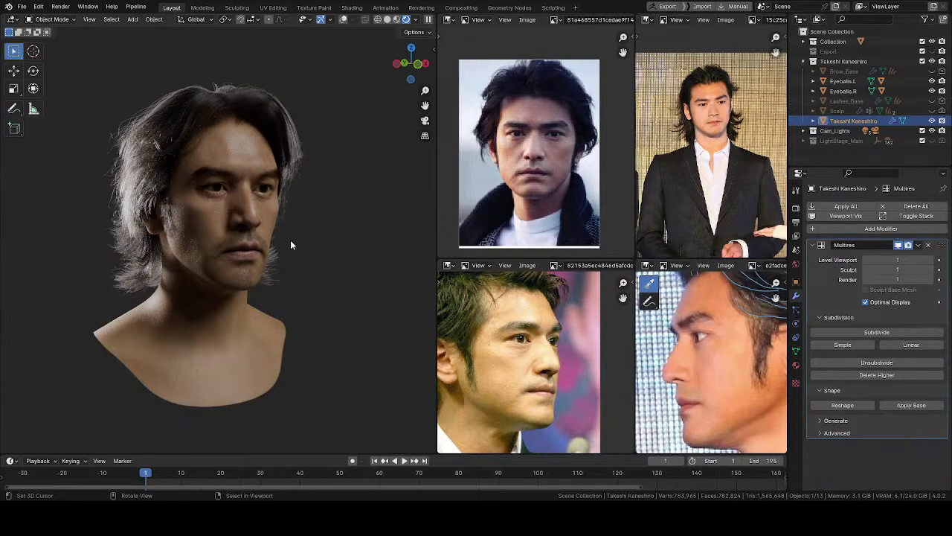
middle_click_drag(291, 241, 266, 230)
Return the viewport to solid shading and the head to Sculpt Mode
key("z")
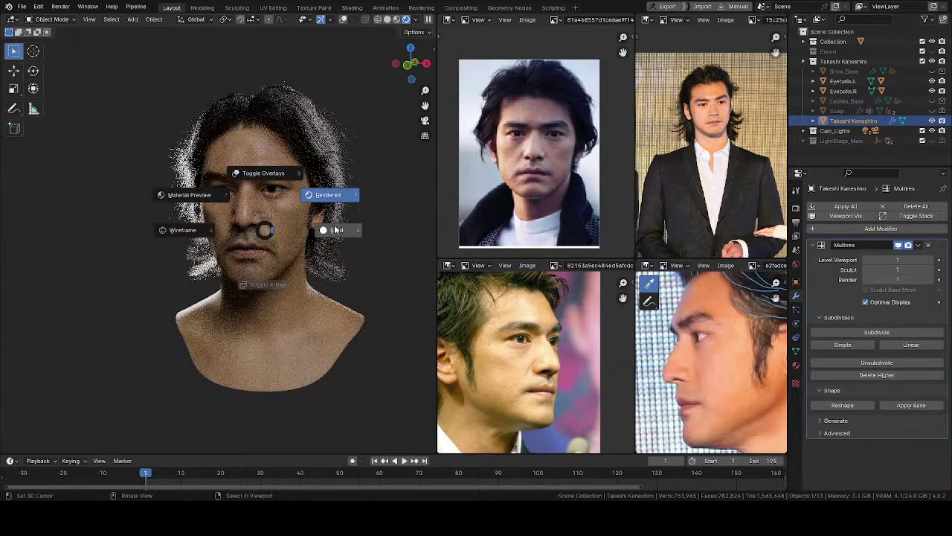
left_click(334, 230)
scroll(318, 221, "up", 4)
key("ctrl+Tab")
left_click(297, 254)
Refine the outer edge of the cheek with the Draw brush at a radius of about 71 px
mouse_move(296, 255)
middle_mouse_down()
mouse_move(310, 219)
mouse_move(233, 240)
mouse_move(253, 249)
mouse_move(356, 233)
mouse_move(263, 215)
middle_mouse_up()
scroll(336, 230, "up", 3)
key("f")
left_click(235, 208)
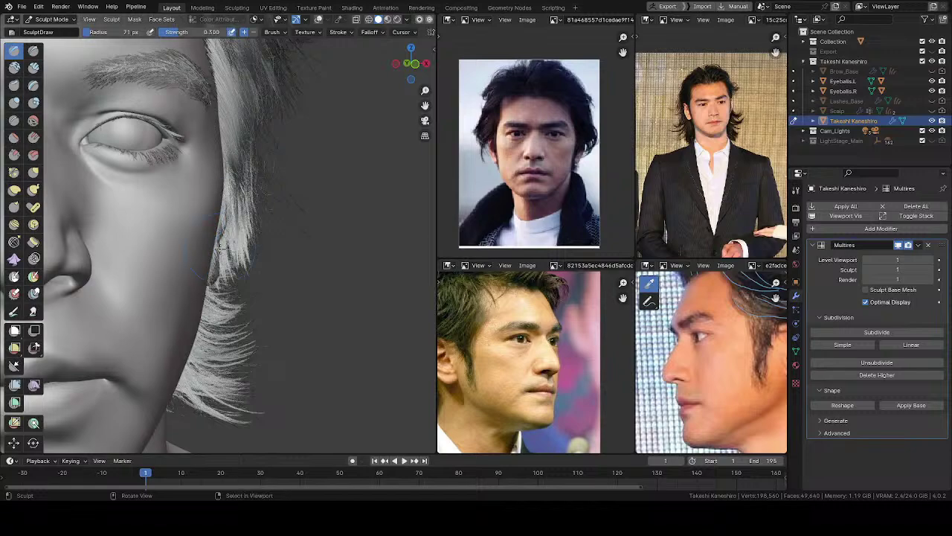
Shape the lower cheek beside the mouth corner with the Draw brush, reducing the radius to about 59 px
scroll(219, 248, "down", 2)
mouse_move(220, 248)
middle_mouse_down("shift")
mouse_move(282, 229)
mouse_move(254, 241)
middle_mouse_up("shift")
key("f")
left_click(253, 278)
middle_click_drag(237, 277, 217, 276)
key("f")
left_click(217, 273)
key("f")
left_click(226, 289)
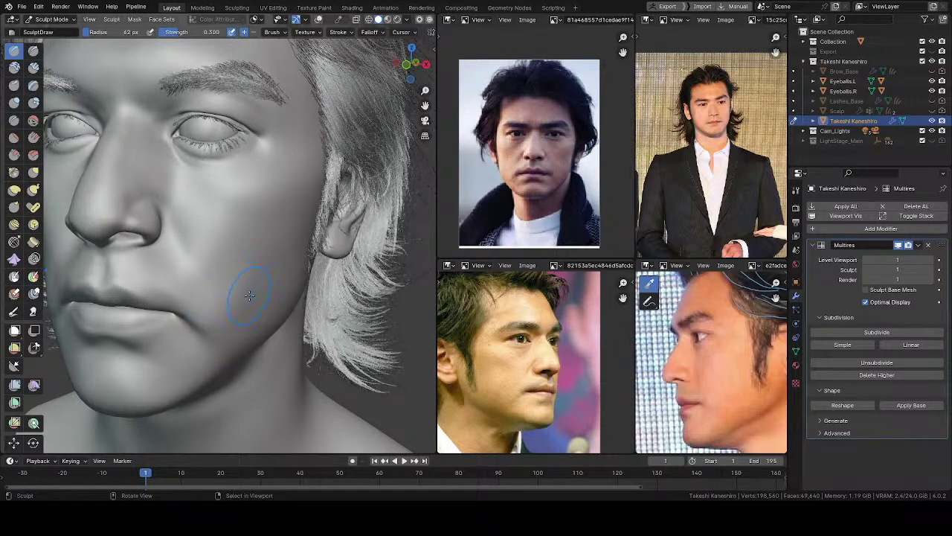
mouse_move(248, 309)
middle_mouse_down()
mouse_move(233, 305)
mouse_move(239, 279)
middle_mouse_up()
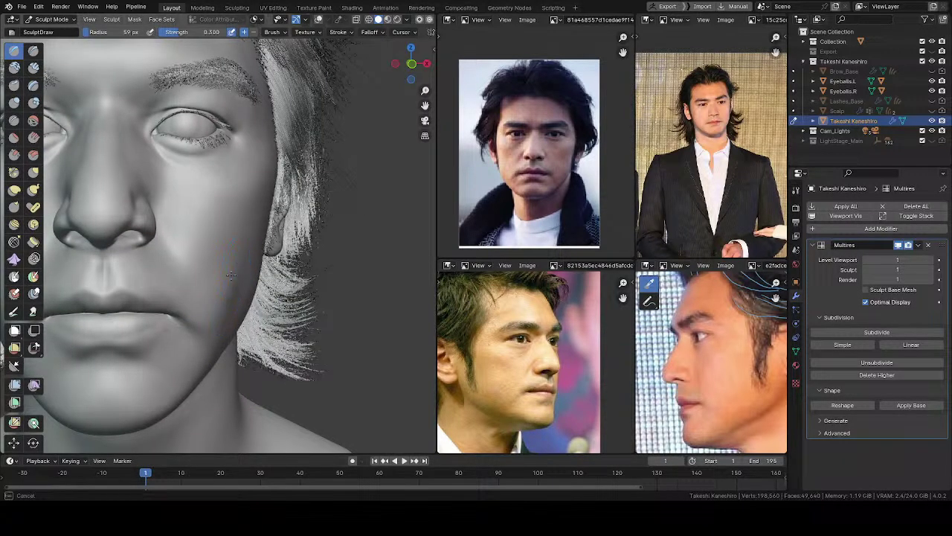
Adjust the cheek contour below the eye and beside the nose with the Grab brush, enlarging the radius to about 130 px
mouse_move(240, 275)
middle_mouse_down()
mouse_move(269, 264)
mouse_move(164, 231)
mouse_move(347, 218)
mouse_move(250, 219)
mouse_move(221, 276)
mouse_move(223, 238)
mouse_move(207, 246)
mouse_move(210, 255)
mouse_move(127, 209)
mouse_move(118, 210)
mouse_move(142, 238)
mouse_move(142, 219)
mouse_move(149, 227)
mouse_move(84, 230)
mouse_move(212, 266)
mouse_move(290, 257)
mouse_move(264, 305)
mouse_move(272, 249)
mouse_move(166, 244)
middle_mouse_up()
key("f")
key("g")
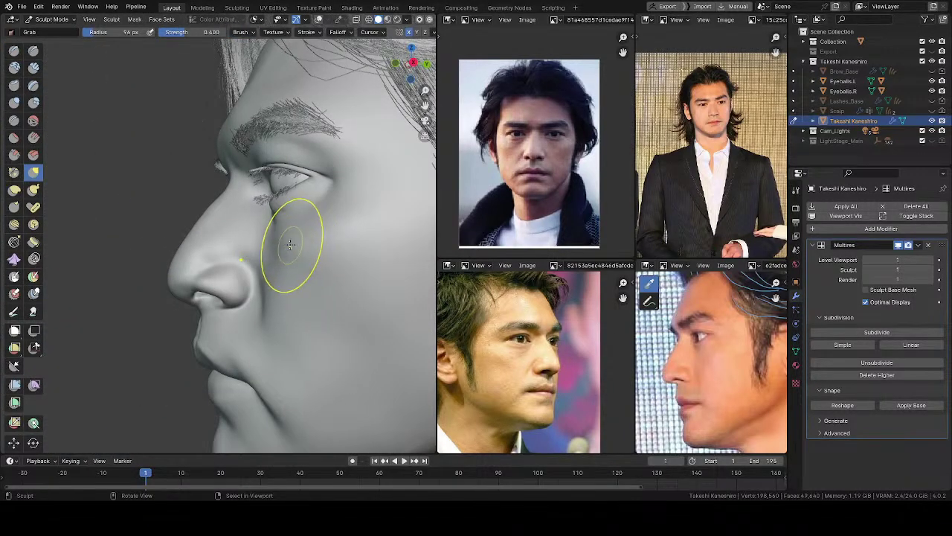
mouse_move(290, 246)
middle_mouse_down()
mouse_move(308, 213)
mouse_move(355, 213)
middle_mouse_up()
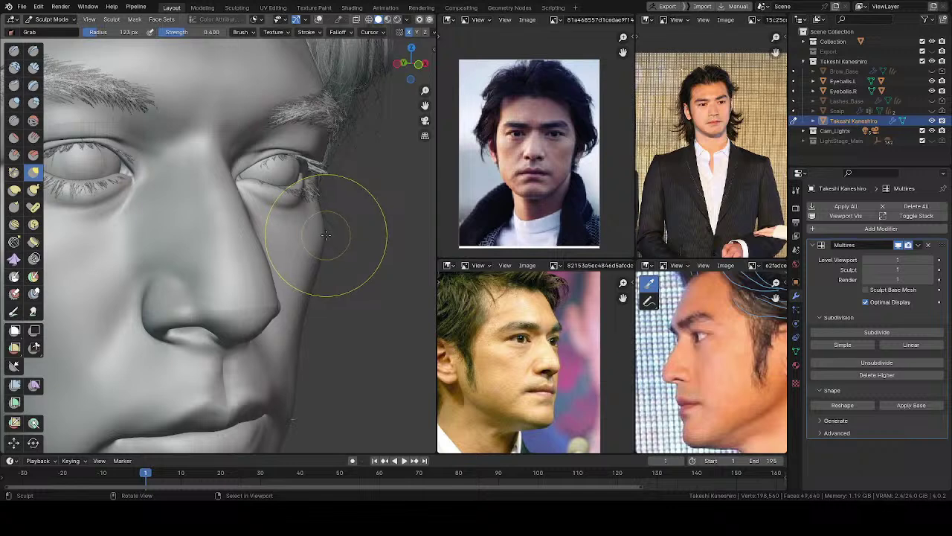
middle_click_drag(326, 235, 348, 227)
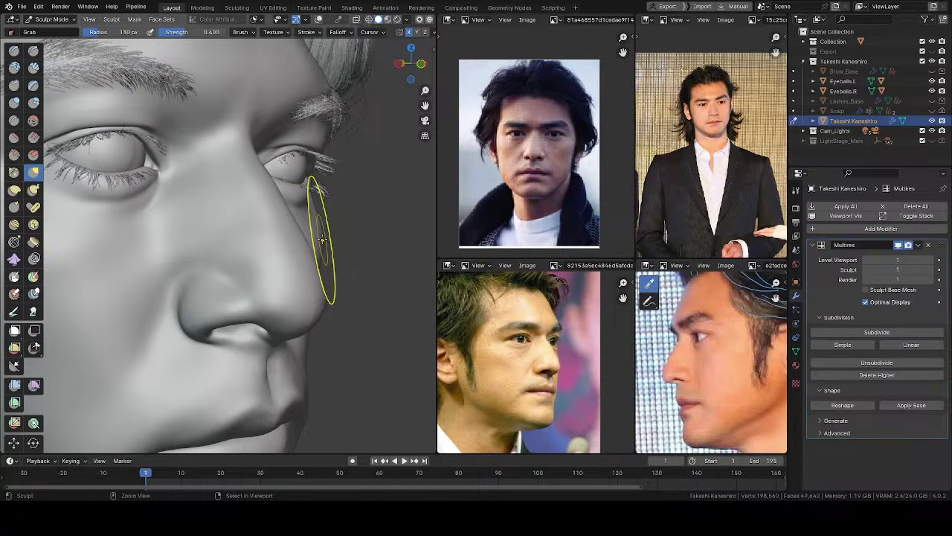
middle_click_drag(322, 238, 323, 242)
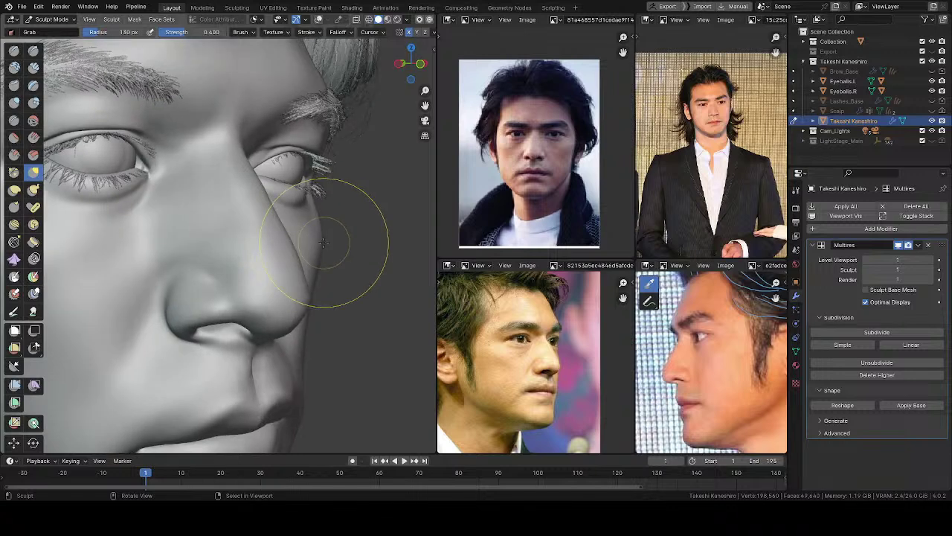
left_click_drag(319, 253, 323, 223)
middle_click_drag(323, 223, 290, 213)
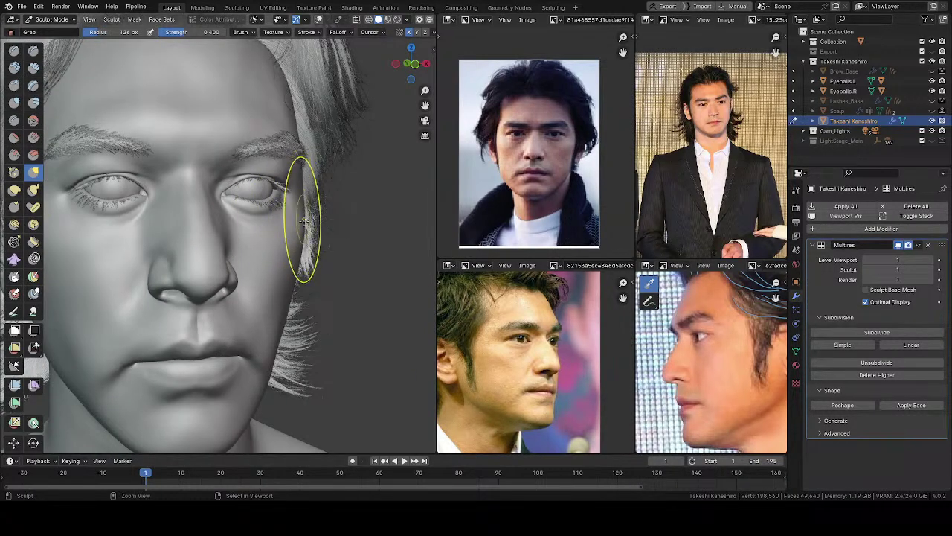
Leave sculpting for Object Mode and show the whole bust with rendered shading again
scroll(301, 248, "down", 4)
key("ctrl+Tab")
left_click(259, 259)
scroll(261, 260, "down", 2)
mouse_move(261, 260)
middle_mouse_down()
mouse_move(291, 265)
mouse_move(305, 239)
middle_mouse_up()
left_click(304, 240)
key("z")
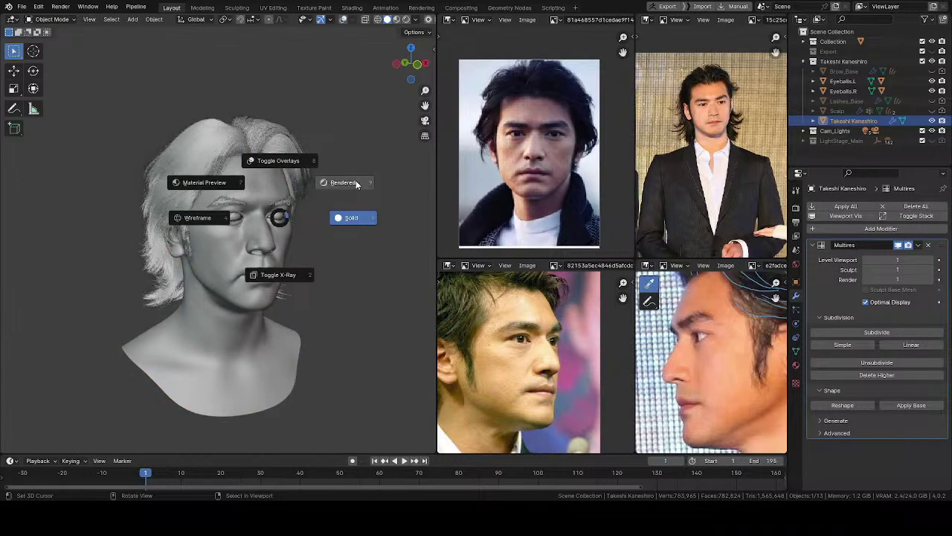
left_click(356, 184)
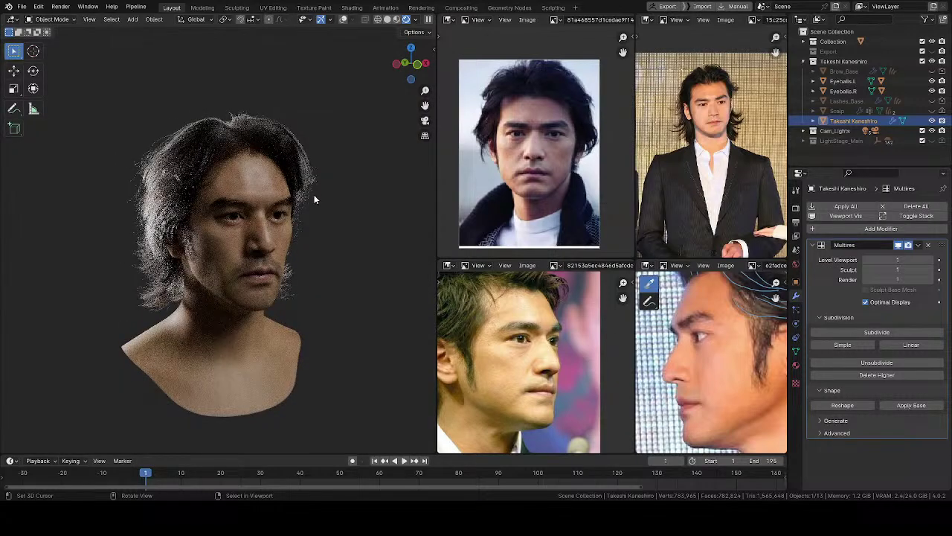
Examine the rendered cheeks and facial proportions from the front and three-quarter views against the reference photos
middle_click_drag(314, 200, 278, 188)
middle_click_drag(287, 231, 309, 223)
scroll(297, 234, "down", 2)
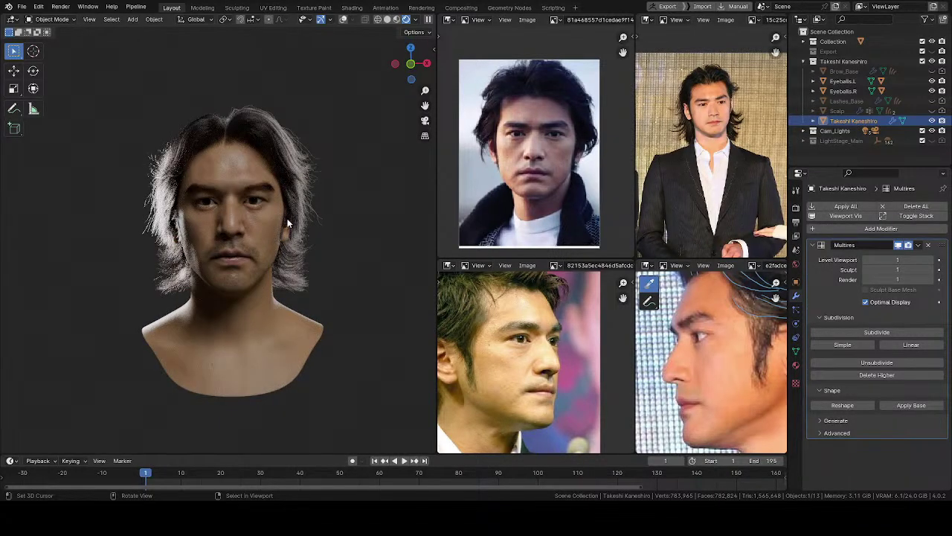
middle_click_drag(288, 219, 317, 208)
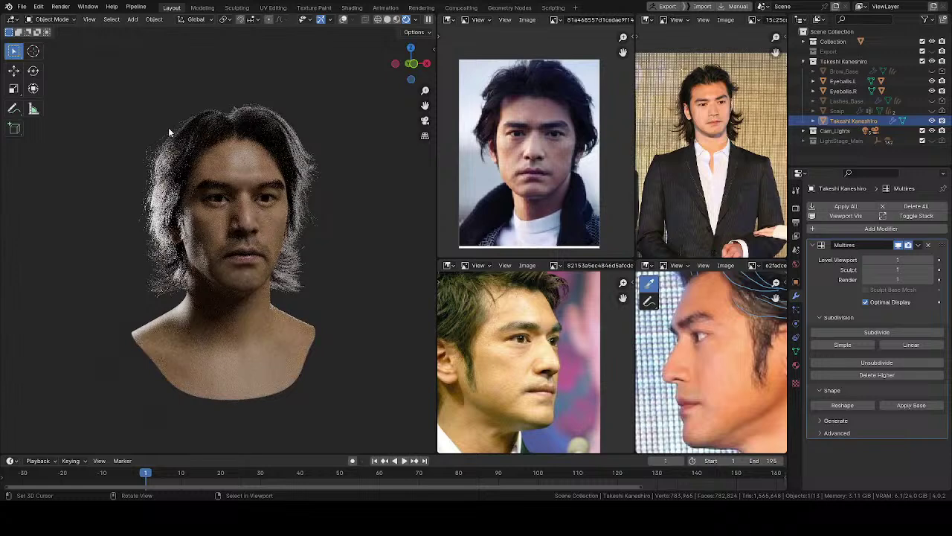
Examine the rendered bust from side, three-quarter and front views against the reference photos, playing the timeline briefly and returning to frame 1
middle_click_drag(272, 170, 283, 248)
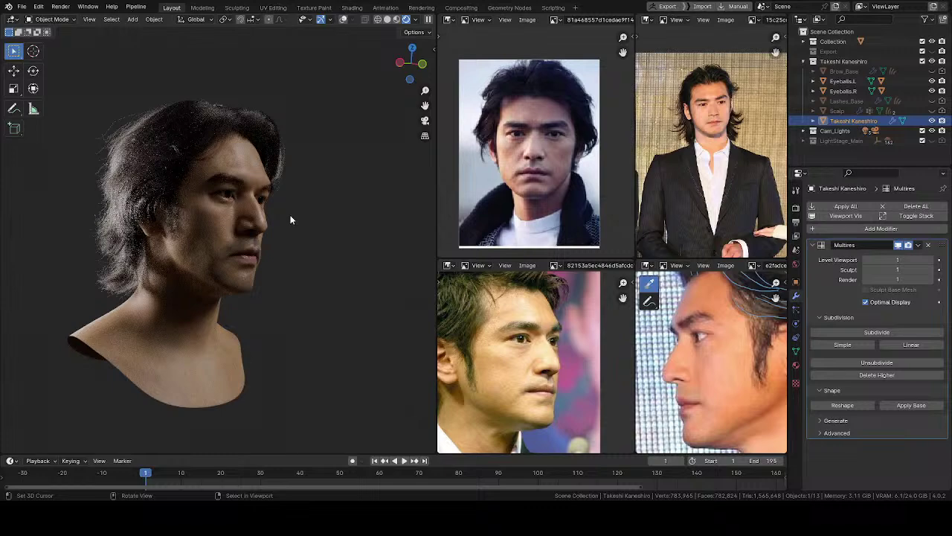
middle_click_drag(262, 265, 120, 156)
middle_click_drag(229, 226, 324, 232)
middle_click_drag(236, 253, 295, 230)
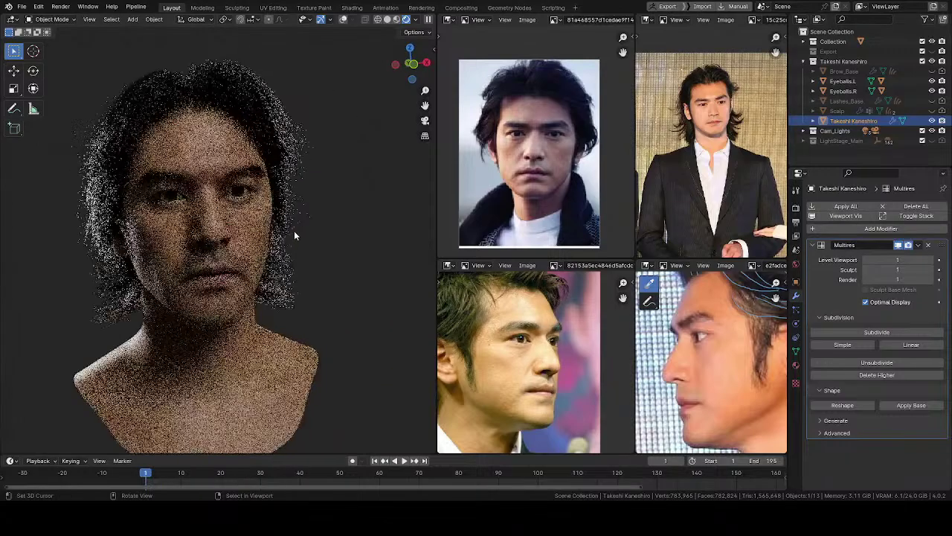
middle_click_drag(253, 209, 276, 202)
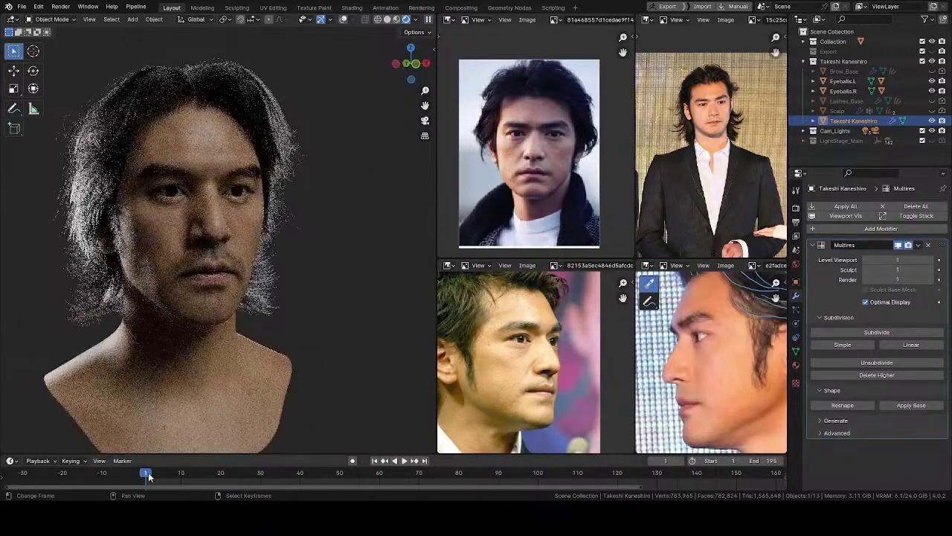
key("space")
key("space")
left_click_drag(212, 482, 146, 482)
Hide the Cam_Lights collection in the viewport, disable it in renders, and show the LightStage_Main collection
left_click(932, 131)
left_click(942, 131)
left_click(932, 141)
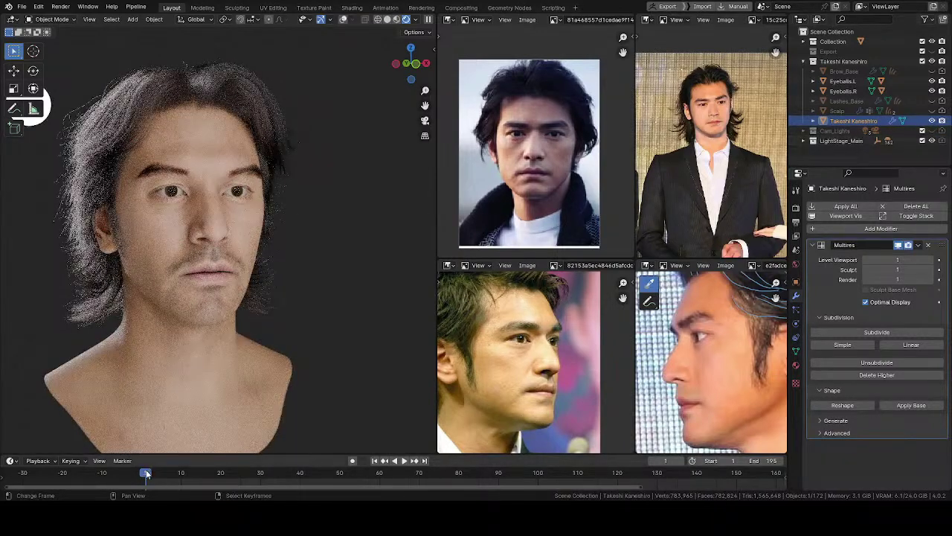
Play through the light stage lighting, settle the timeline on frame 59, and save the file
key("space")
left_click_drag(288, 477, 320, 476)
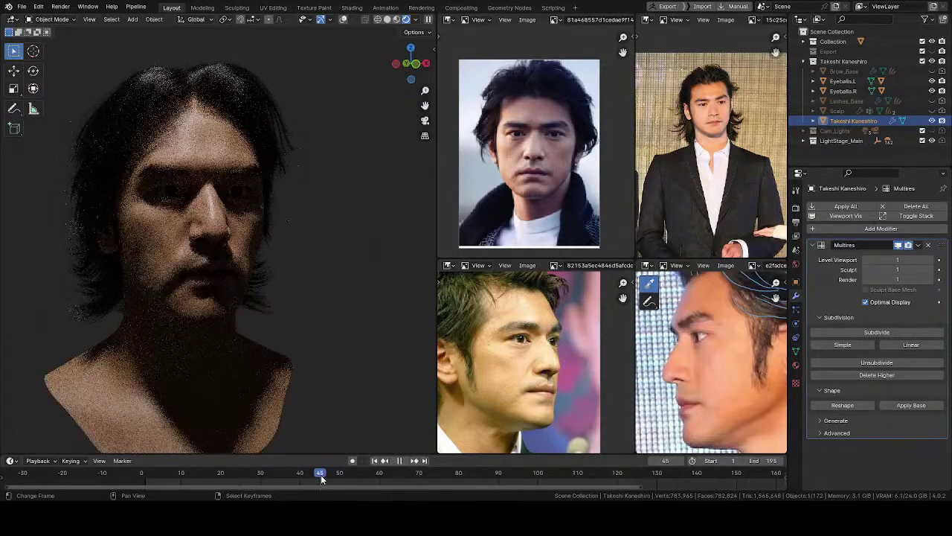
key("space")
middle_click_drag(301, 376, 240, 302)
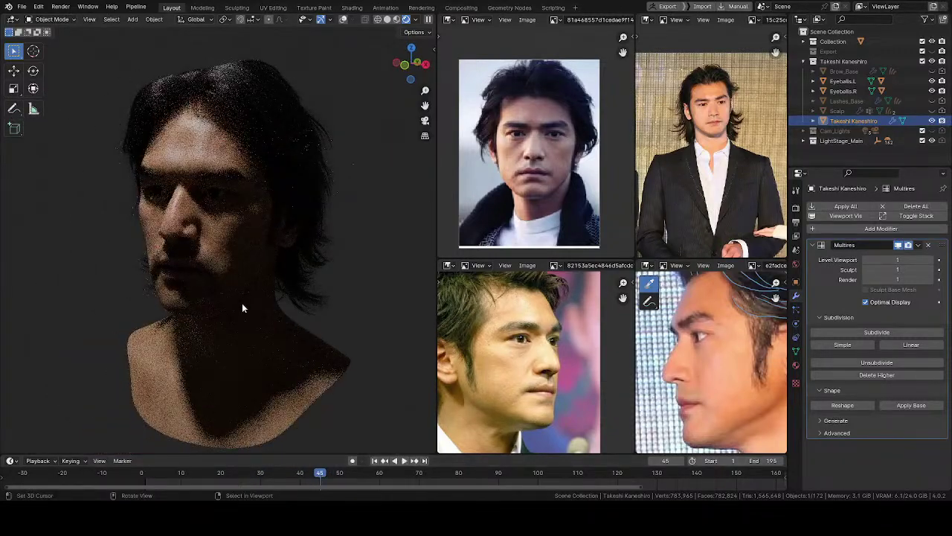
middle_click_drag(263, 233, 295, 340)
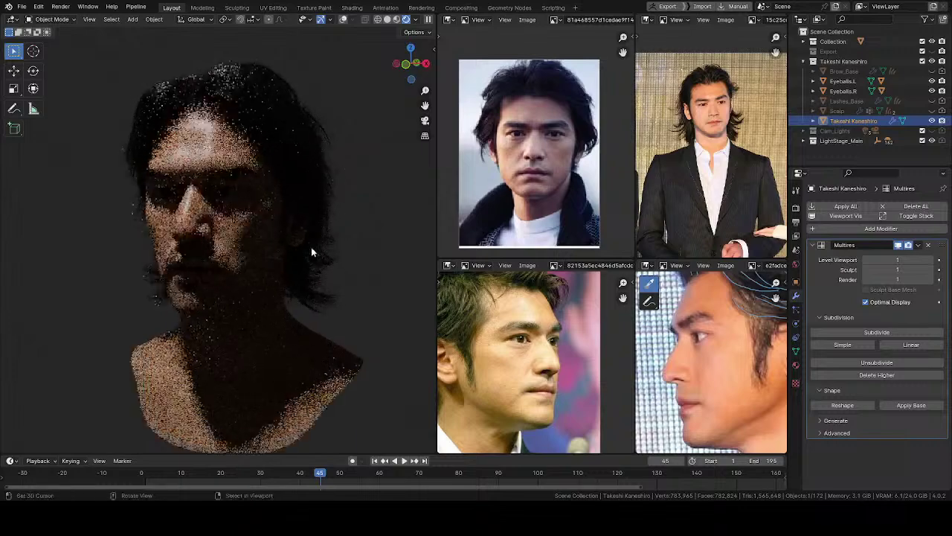
left_click_drag(325, 476, 377, 474)
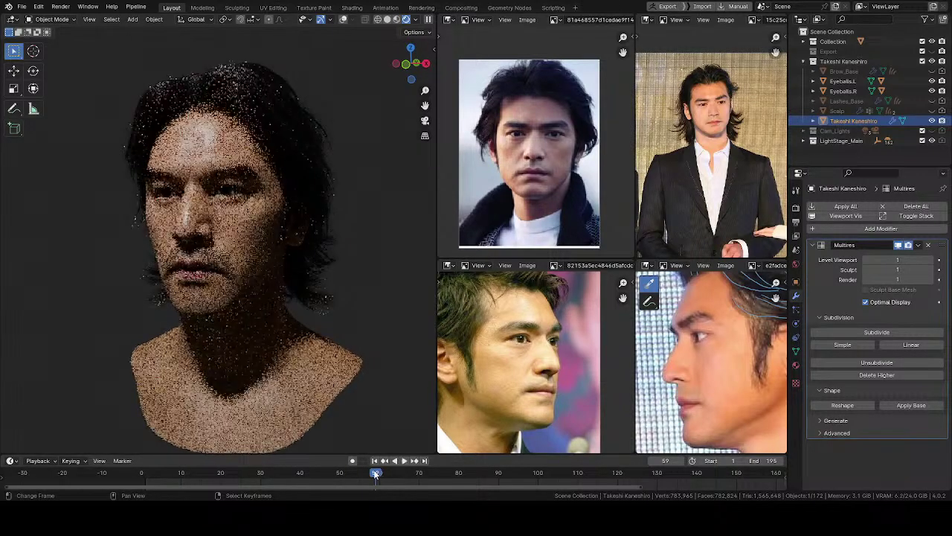
mouse_move(314, 246)
middle_mouse_down()
mouse_move(285, 234)
mouse_move(334, 216)
mouse_move(272, 270)
mouse_move(311, 232)
middle_mouse_up()
key("ctrl+s")
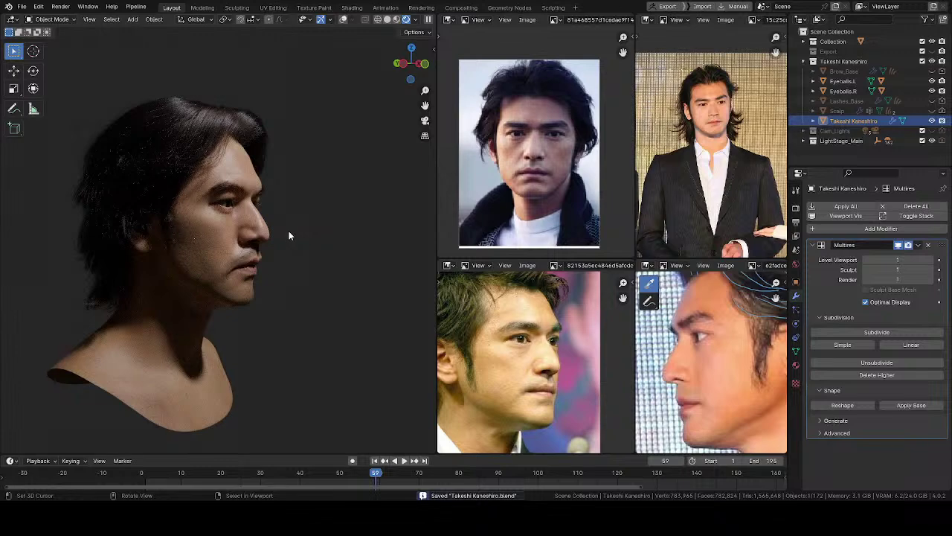
Examine the head under the frame 59 lighting from the side, three-quarter and low views, comparing mouth and cheeks with the references
mouse_move(286, 227)
middle_mouse_down()
mouse_move(70, 249)
mouse_move(226, 228)
mouse_move(227, 268)
mouse_move(290, 236)
middle_mouse_up()
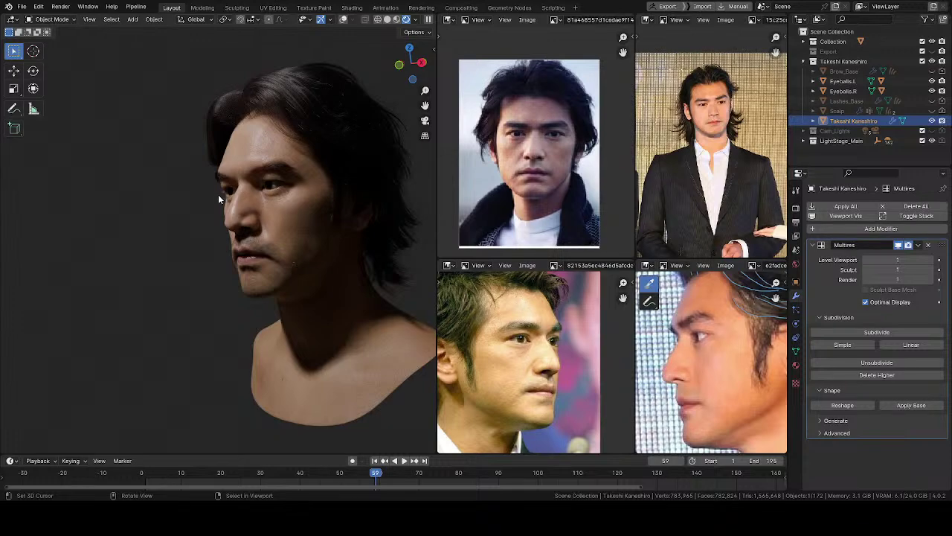
middle_click_drag(273, 238, 310, 182)
middle_click_drag(271, 216, 302, 193)
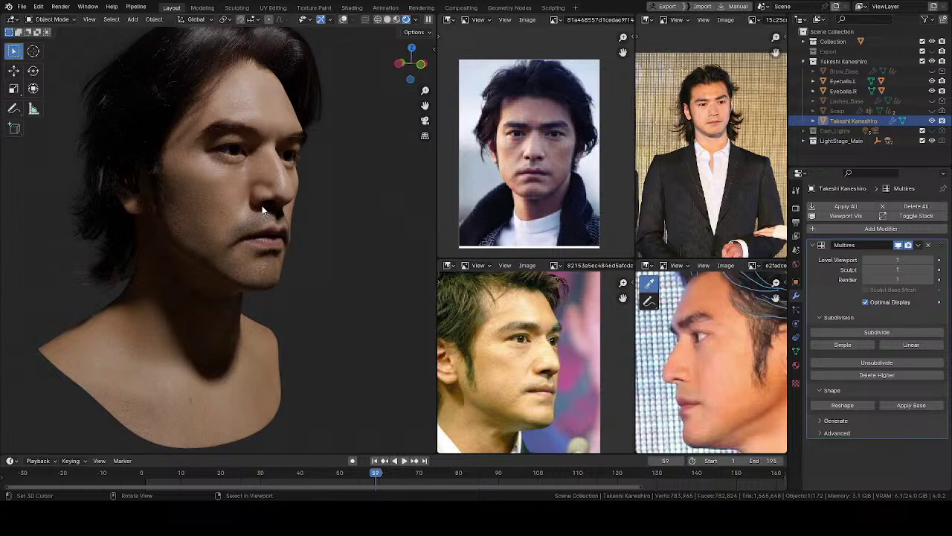
middle_click_drag(256, 199, 261, 233)
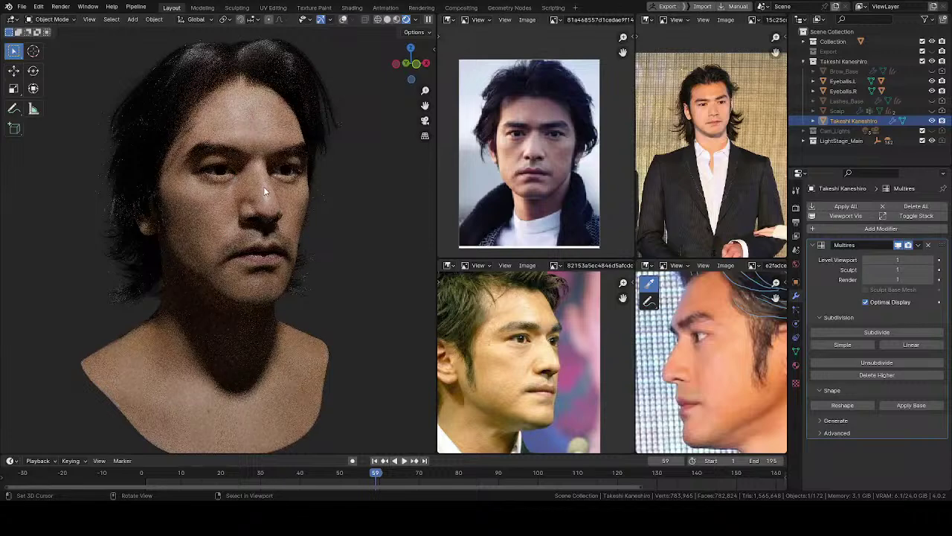
middle_click_drag(260, 188, 169, 171)
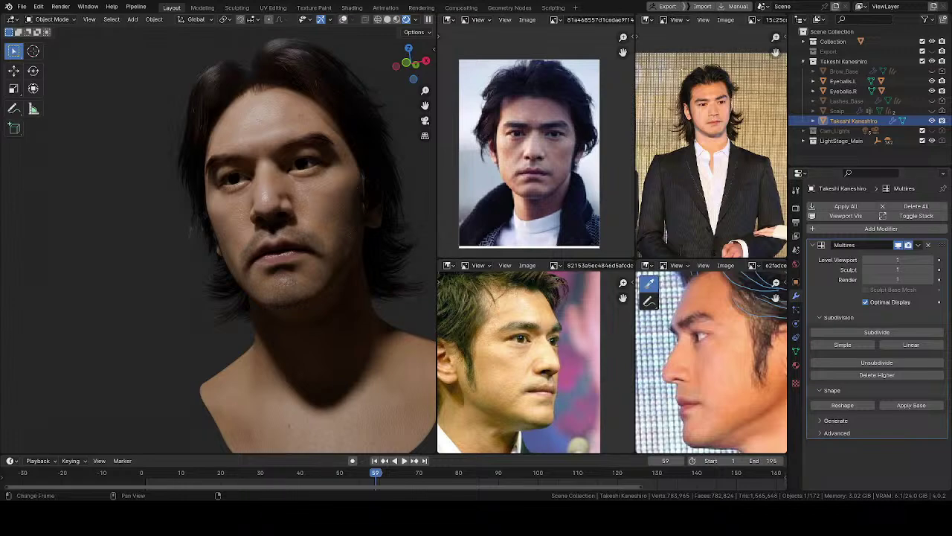
middle_click_drag(235, 258, 306, 215)
middle_click_drag(261, 192, 242, 194)
Show the bust with solid shading and enter Sculpt Mode on the head mesh
key("z")
left_click(318, 197)
middle_click_drag(318, 198, 275, 185, "shift")
mouse_move(276, 185)
middle_mouse_down("ctrl")
mouse_move(288, 165)
mouse_move(284, 172)
middle_mouse_up("ctrl")
key("ctrl+Tab")
left_click(253, 276)
Adjust the mouth corner from a near-profile view with the Grab brush at a 45 px radius
middle_click_drag(262, 252, 326, 236)
mouse_move(202, 260)
middle_mouse_down("shift")
mouse_move(282, 228)
mouse_move(278, 209)
mouse_move(229, 171)
middle_mouse_up("shift")
key("f")
left_click(198, 214)
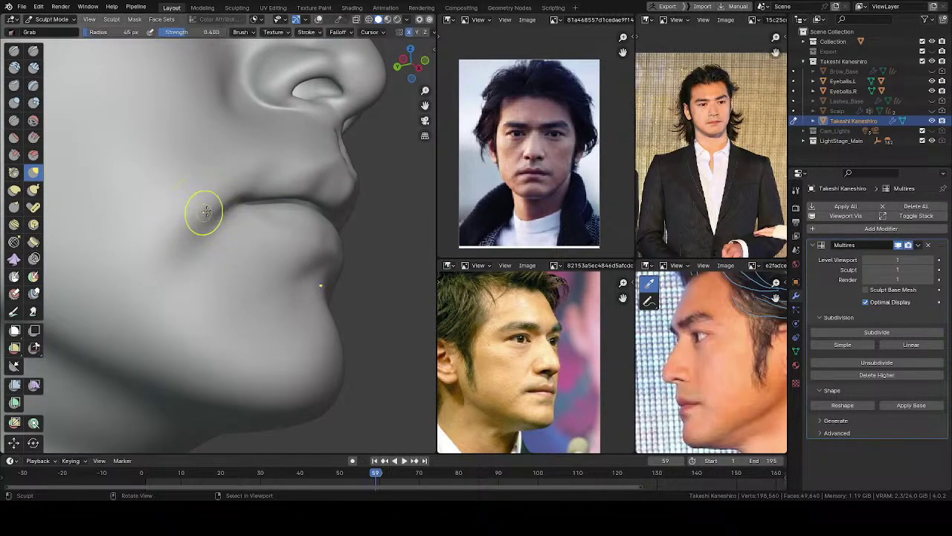
mouse_move(226, 201)
left_mouse_down()
mouse_move(221, 209)
mouse_move(230, 198)
left_mouse_up()
mouse_move(230, 198)
middle_mouse_down()
mouse_move(220, 228)
mouse_move(210, 214)
middle_mouse_up()
Enlarge the Grab brush radius to 55 px and reshape the area just below the mouth corner
key("f")
left_click(211, 213)
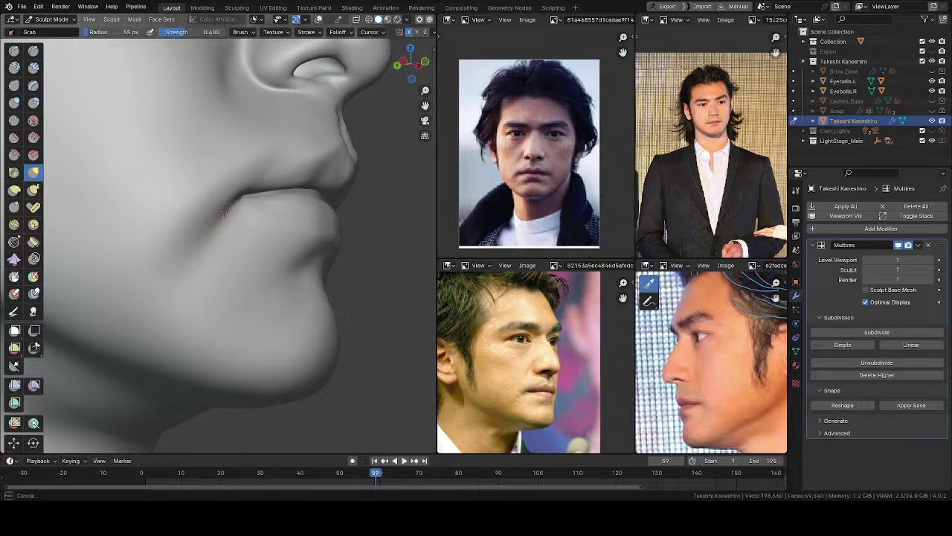
mouse_move(221, 217)
left_mouse_down()
mouse_move(217, 223)
mouse_move(219, 215)
left_mouse_up()
key("f")
left_click(223, 207)
middle_click_drag(219, 217, 223, 226)
key("f")
left_click(223, 227)
left_click_drag(222, 212, 207, 226)
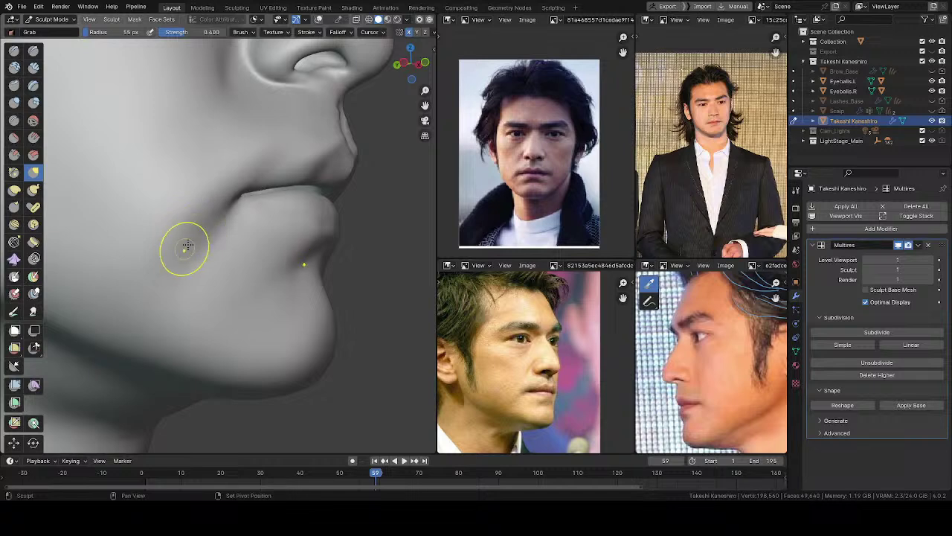
Shape the skin below the mouth corner with the Draw brush, setting its radius to 56 px
mouse_move(184, 254)
middle_mouse_down()
mouse_move(174, 227)
mouse_move(154, 217)
mouse_move(206, 273)
mouse_move(315, 164)
middle_mouse_up()
key("x")
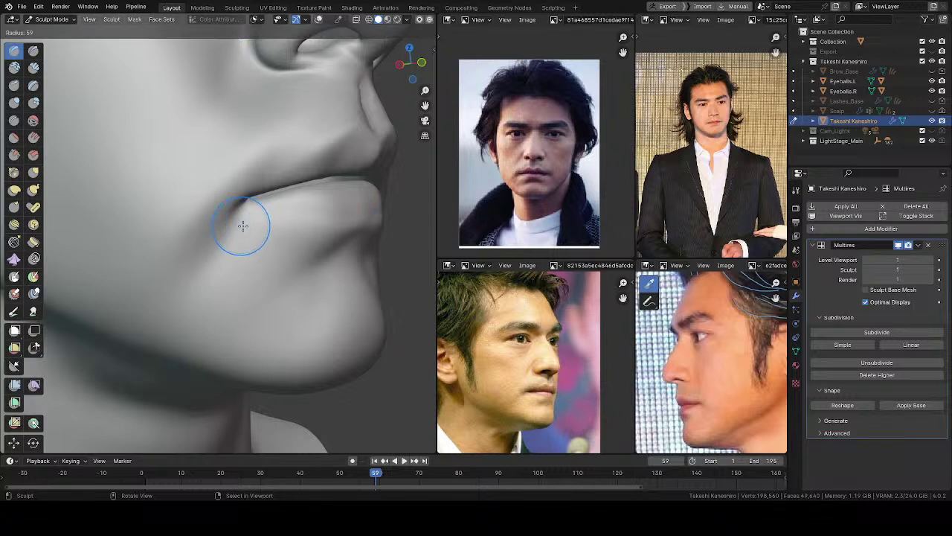
left_click_drag(242, 218, 234, 230)
key("f")
left_click(234, 224)
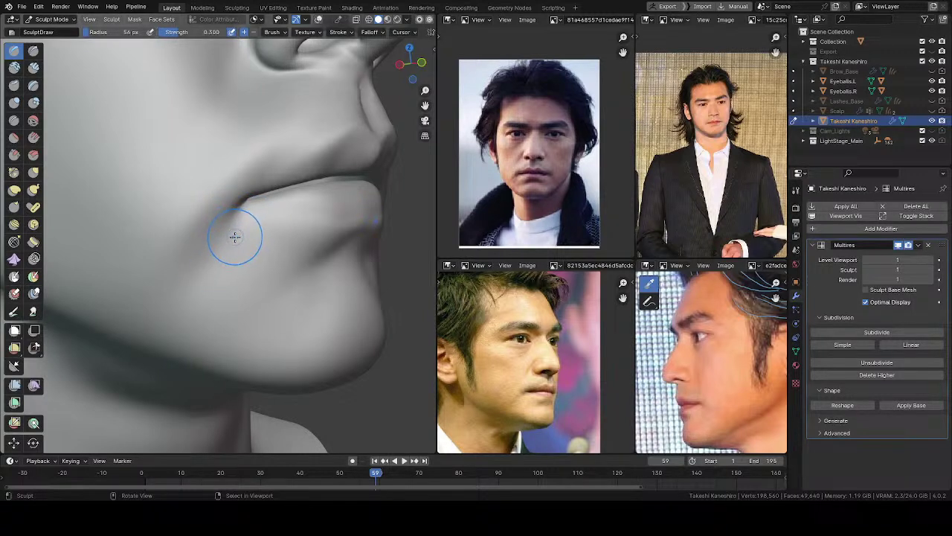
Refine the transition between the mouth corner and lower lip with the Draw brush at a 59 px radius
middle_click_drag(236, 235, 243, 244)
key("f")
left_click(245, 244)
left_click_drag(228, 237, 222, 233)
key("f")
left_click(229, 234)
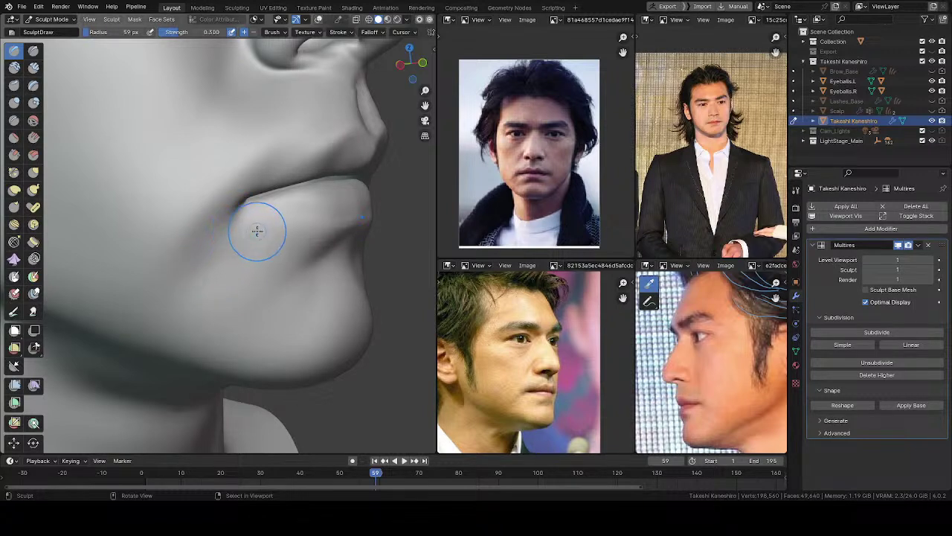
Reduce the Draw brush radius to 47 px and sculpt the crease running down from the mouth corner
key("bracketleft")
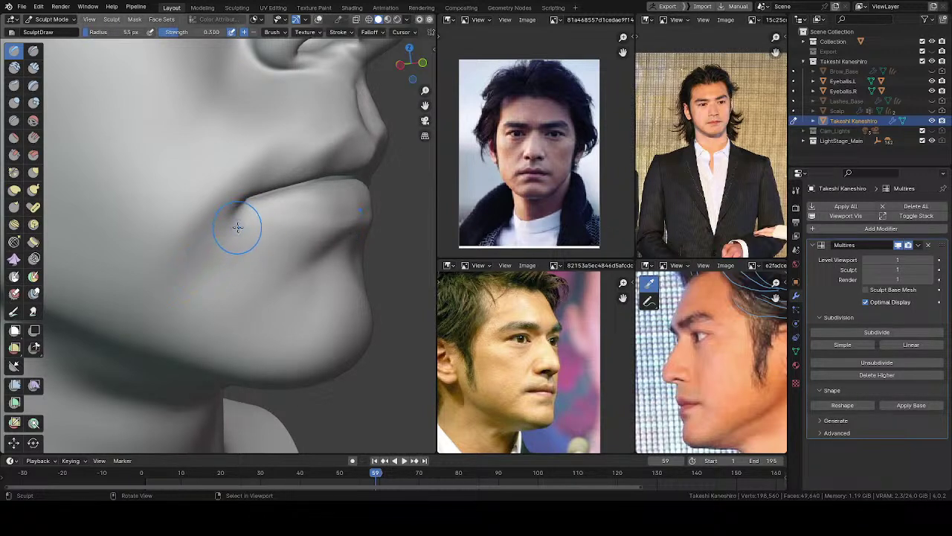
middle_click_drag(212, 264, 219, 252, "shift")
left_click_drag(195, 225, 174, 245)
mouse_move(212, 220)
left_mouse_down()
mouse_move(232, 207)
mouse_move(221, 208)
left_mouse_up()
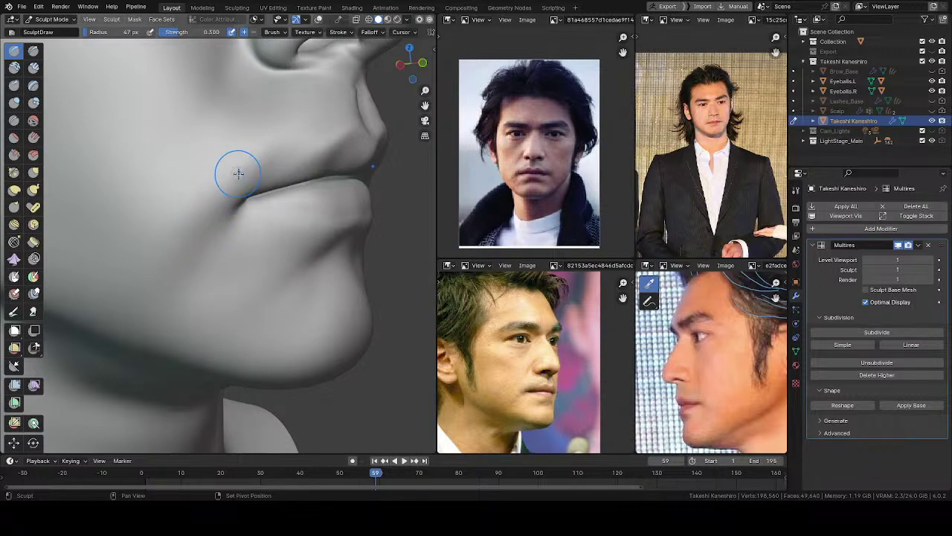
Refine the fold between mouth corner and jaw with the Draw brush at a 51 px radius, lowering the strength to 0.200
mouse_move(238, 187)
middle_mouse_down("shift")
mouse_move(215, 216)
mouse_move(246, 197)
mouse_move(191, 206)
mouse_move(206, 180)
mouse_move(239, 215)
mouse_move(213, 266)
middle_mouse_up("shift")
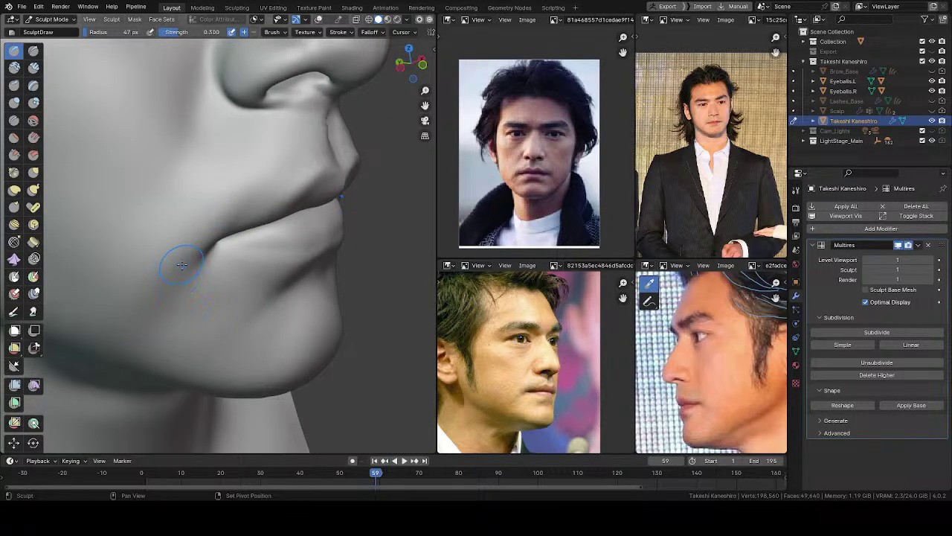
middle_click_drag(190, 276, 192, 287)
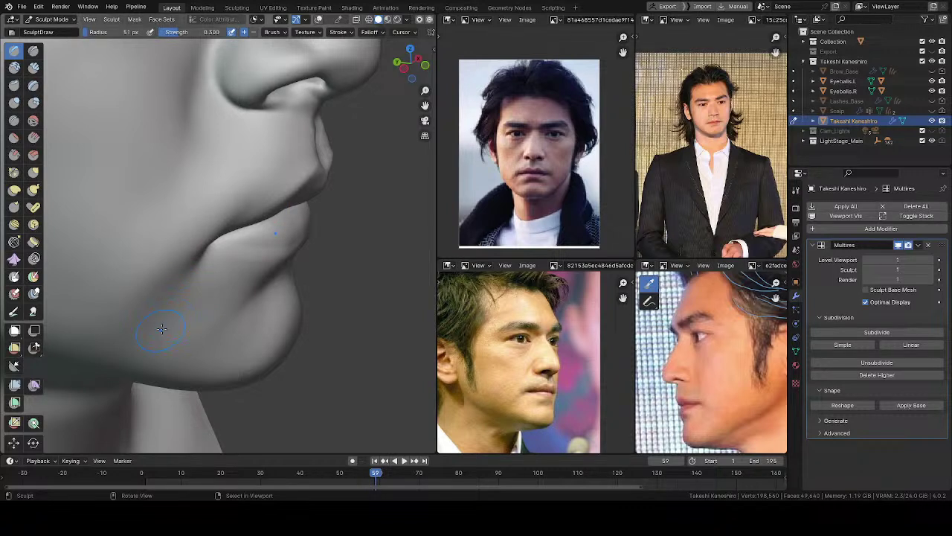
middle_click_drag(199, 308, 172, 297)
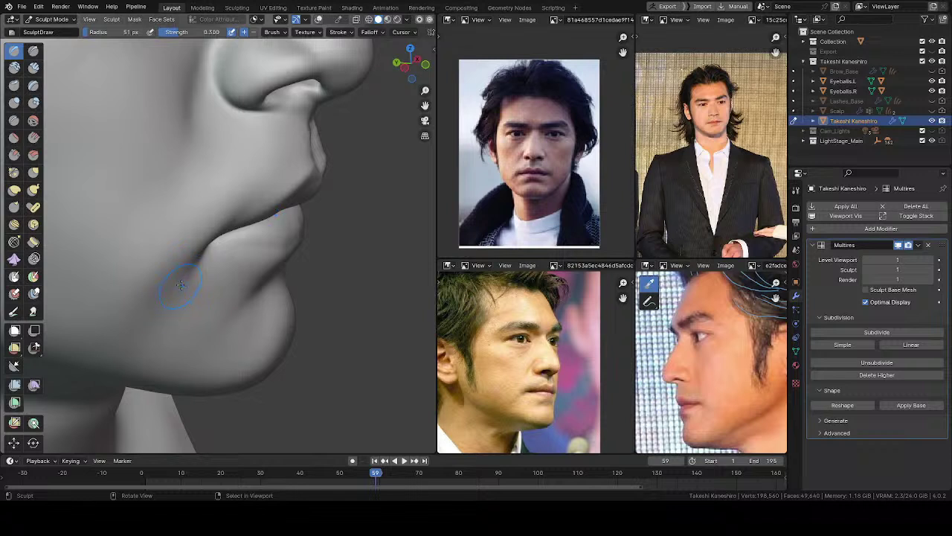
key("shift+f")
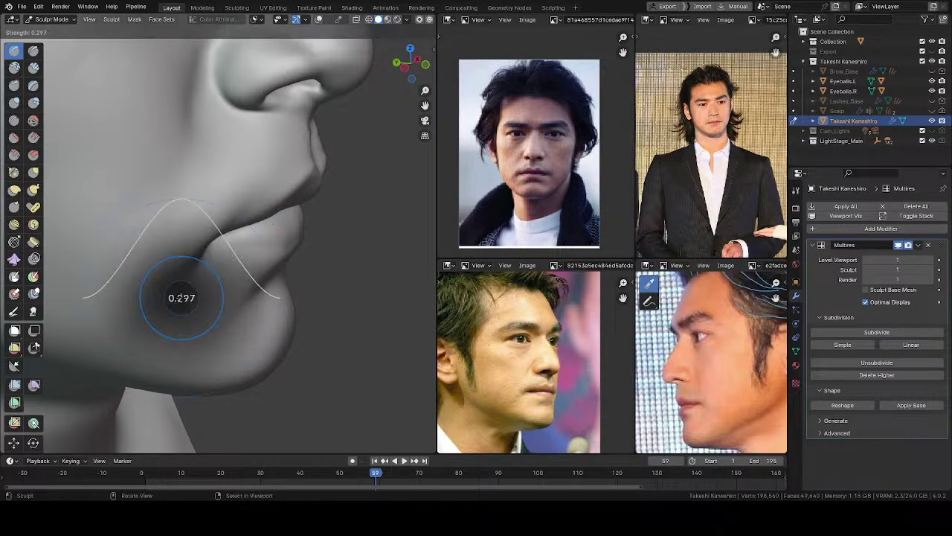
left_click(180, 308)
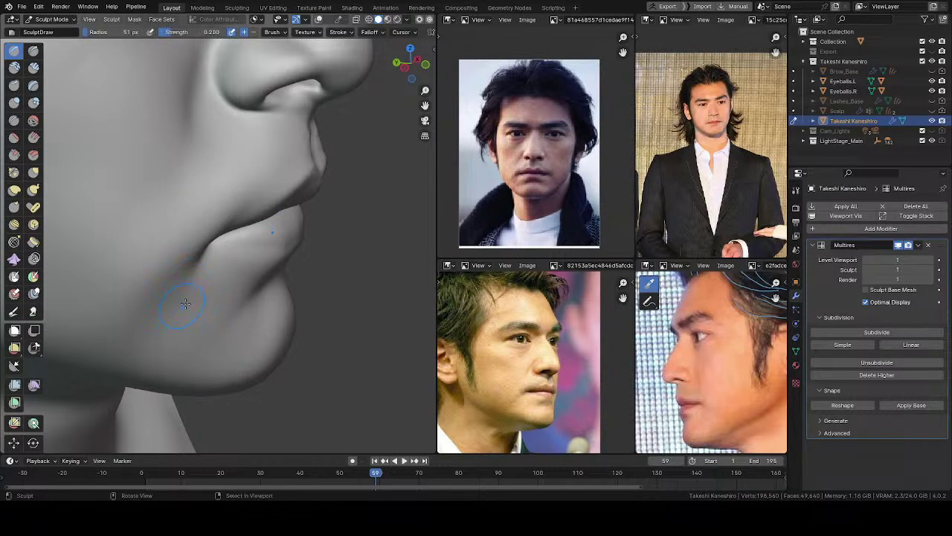
middle_click_drag(180, 307, 180, 302)
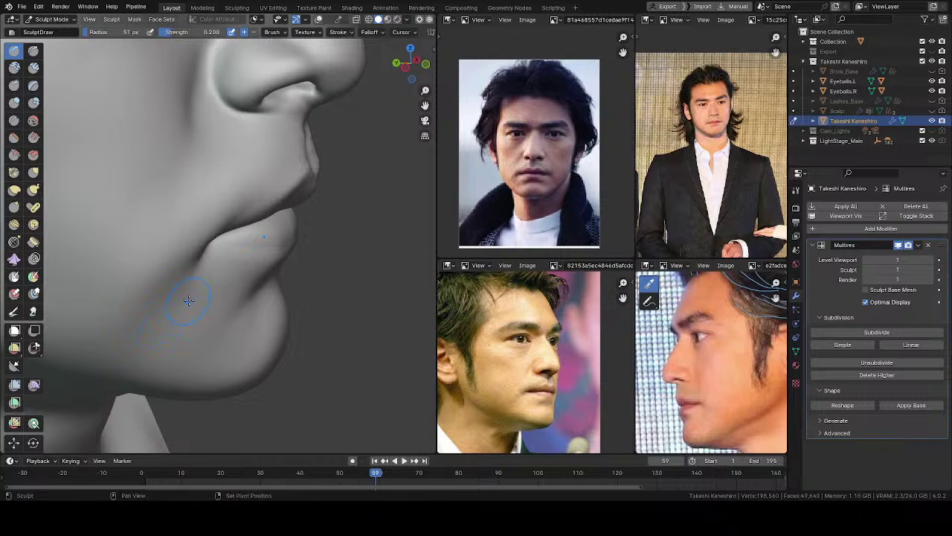
Enlarge the Draw brush radius to 71 px and shape the side of the chin from the front
middle_click_drag(167, 288, 76, 257)
scroll(82, 256, "down", 5)
mouse_move(186, 242)
middle_mouse_down()
mouse_move(303, 226)
mouse_move(334, 208)
mouse_move(296, 231)
mouse_move(327, 191)
mouse_move(274, 239)
middle_mouse_up()
key("f")
left_click(289, 264)
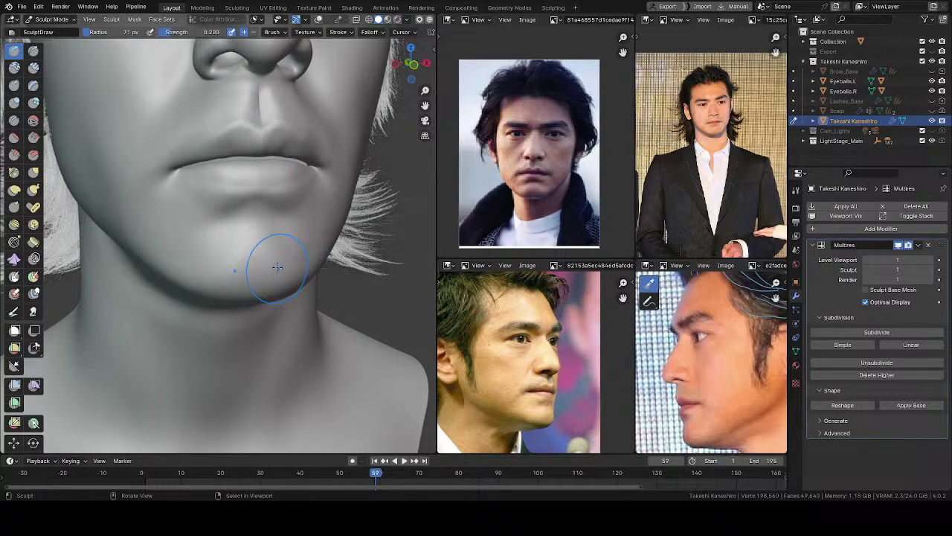
left_click_drag(292, 263, 285, 279)
mouse_move(285, 279)
middle_mouse_down()
mouse_move(368, 209)
mouse_move(284, 235)
middle_mouse_up()
mouse_move(280, 268)
left_mouse_down()
mouse_move(275, 287)
mouse_move(276, 250)
left_mouse_up()
Leave sculpting for Object Mode, show the whole bust with rendered shading, and save the file
scroll(276, 250, "down", 8)
mouse_move(276, 250)
middle_mouse_down()
mouse_move(319, 217)
mouse_move(291, 259)
mouse_move(305, 204)
mouse_move(289, 217)
mouse_move(276, 191)
mouse_move(245, 203)
mouse_move(276, 189)
middle_mouse_up()
key("ctrl+s")
key("ctrl+Tab")
key("z")
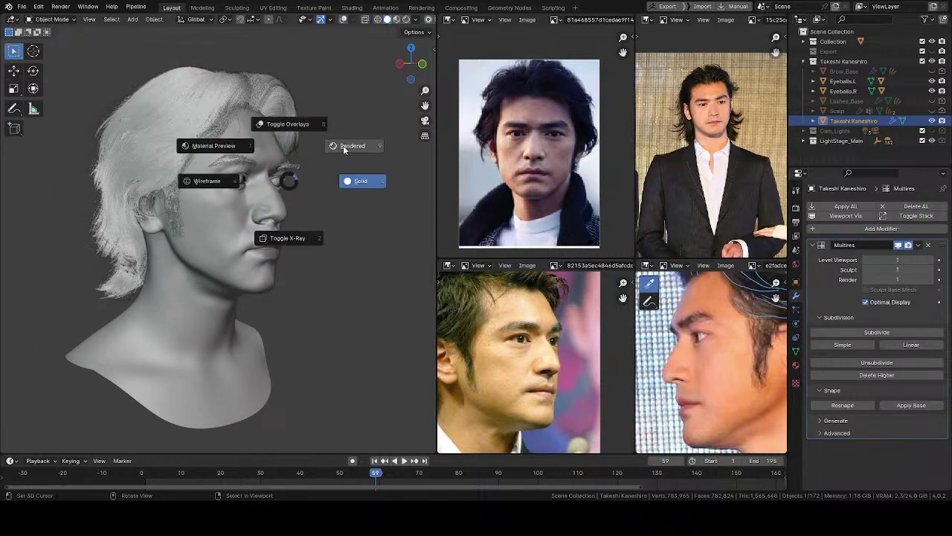
left_click(345, 144)
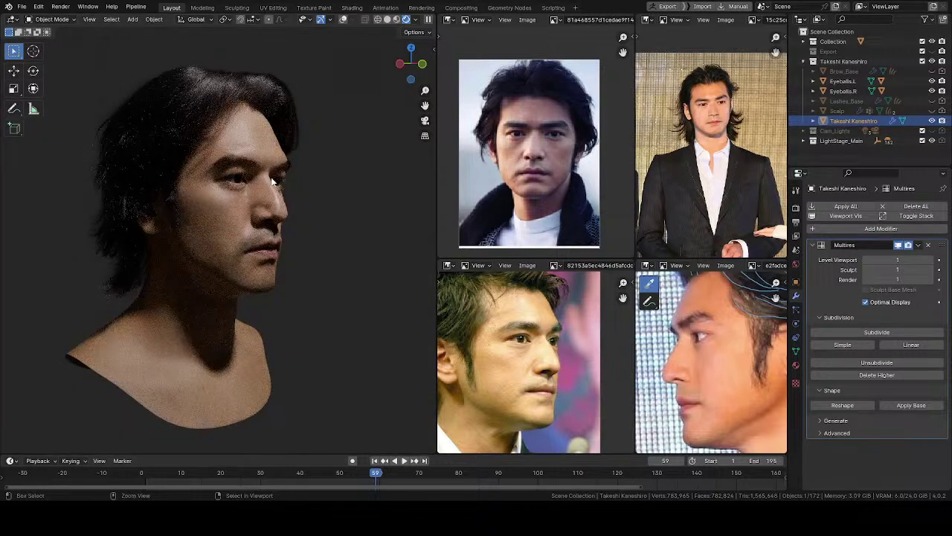
key("ctrl+s")
Examine the rendered face from the front and sides and in close-up, checking the mouth, chin and nose against the reference photos
mouse_move(283, 192)
middle_mouse_down()
mouse_move(305, 191)
mouse_move(197, 223)
mouse_move(178, 242)
mouse_move(223, 205)
middle_mouse_up()
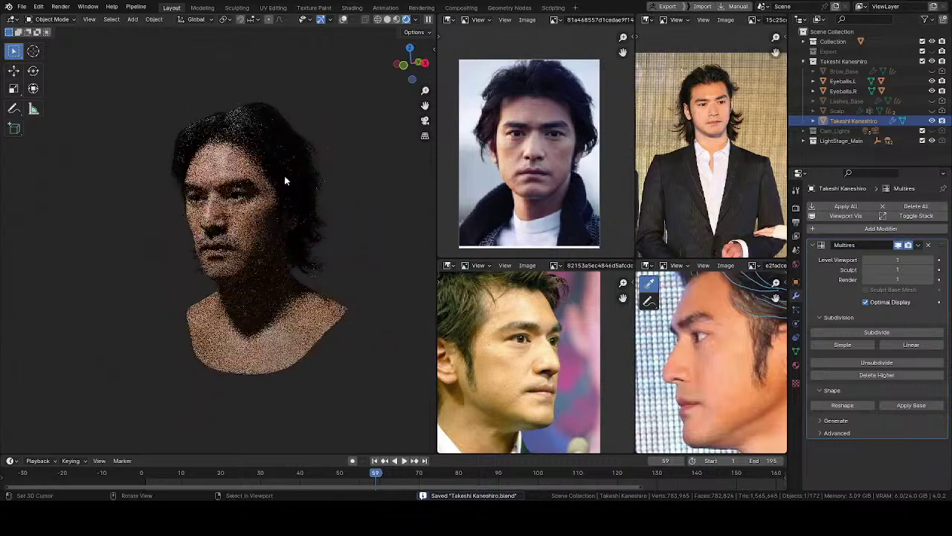
key("KP_1")
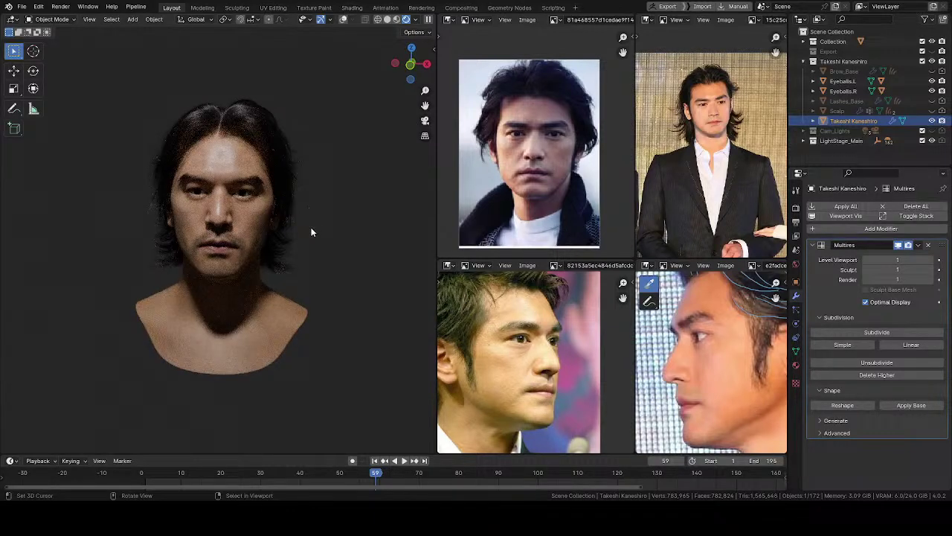
middle_click_drag(226, 249, 243, 197)
key("KP_1")
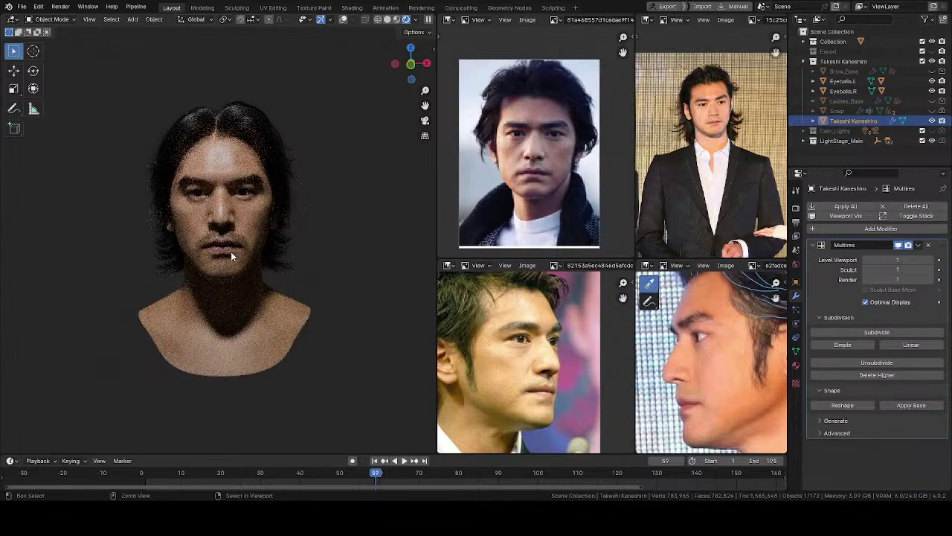
scroll(232, 252, "up", 3)
middle_click_drag(259, 242, 217, 221)
scroll(238, 217, "up", 3)
middle_click_drag(282, 211, 264, 223)
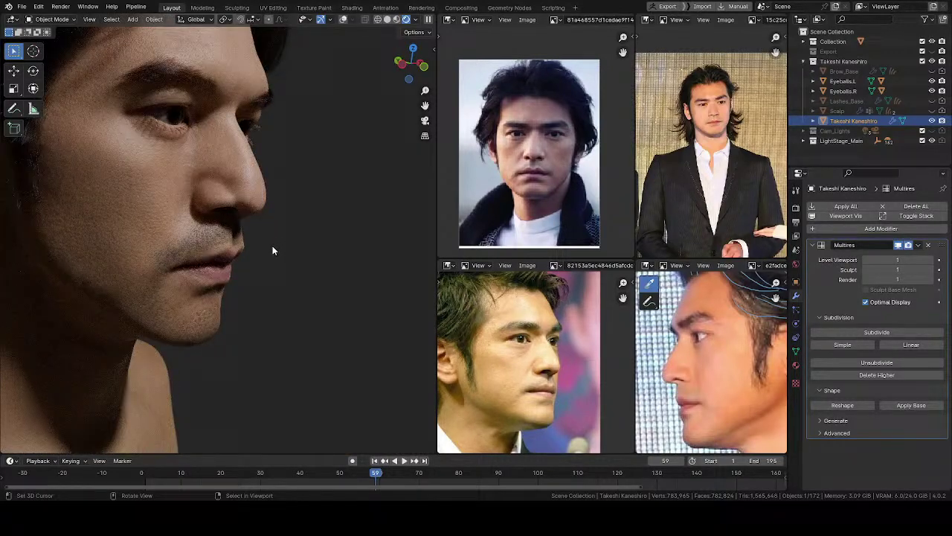
scroll(270, 257, "down", 2)
middle_click_drag(271, 223, 332, 239)
scroll(239, 260, "up", 9)
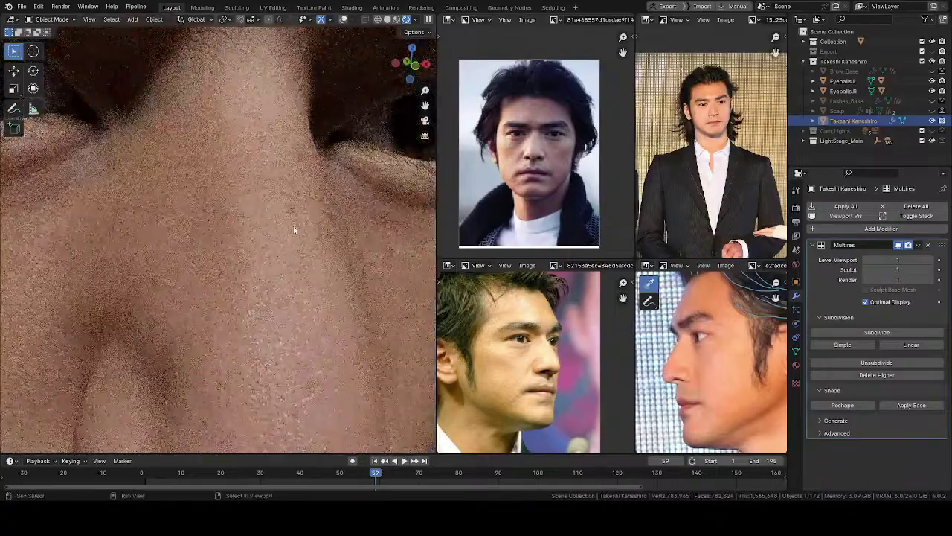
Examine the rendered skin on the nose and cheek in close-up, and inspect the face in profile
middle_click_drag(257, 197, 166, 246, "shift")
scroll(237, 223, "down", 3)
mouse_move(237, 224)
middle_mouse_down()
mouse_move(257, 232)
mouse_move(228, 241)
middle_mouse_up()
scroll(247, 206, "down", 3)
middle_click_drag(247, 206, 240, 162)
scroll(246, 173, "up", 5)
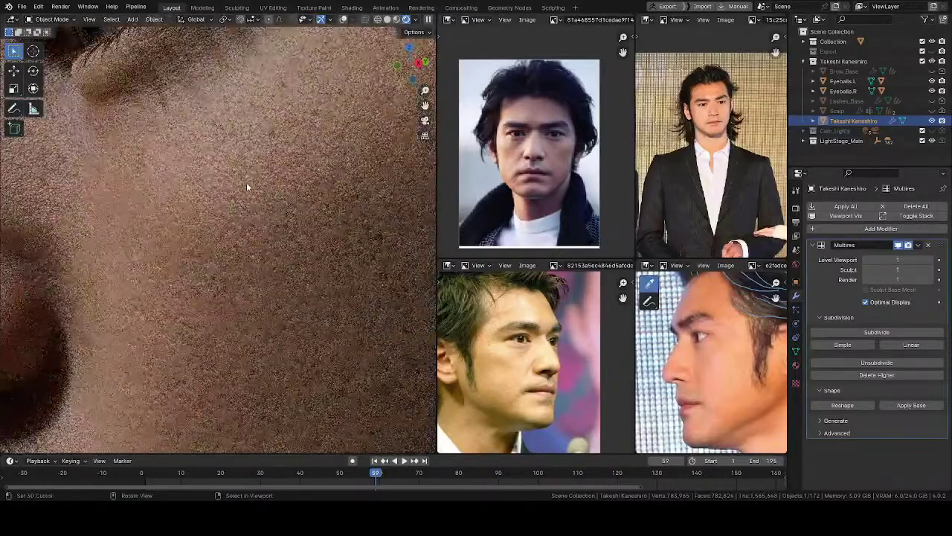
scroll(234, 257, "down", 4)
middle_click_drag(229, 276, 217, 274)
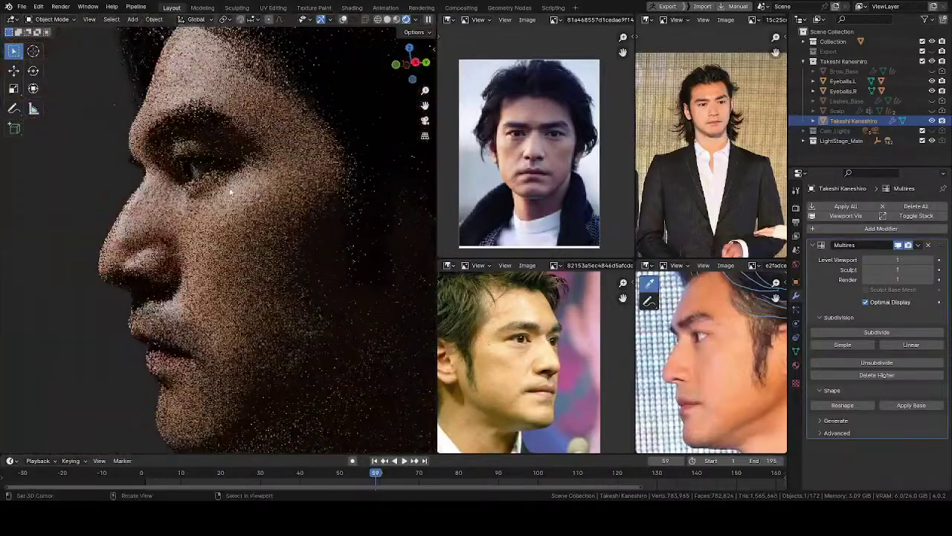
Switch the area with the front reference photo to the Shader Editor showing the head's material nodes
left_click(450, 21)
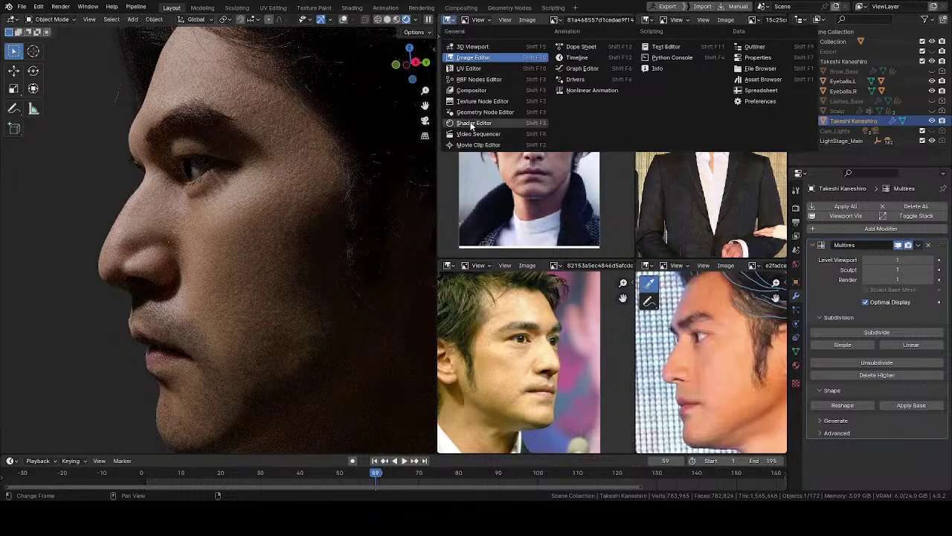
left_click(453, 123)
scroll(520, 190, "down", 4)
Set the Scale of the material's Displacement node to 0.0012, check the skin, and save the file
scroll(551, 179, "up", 8)
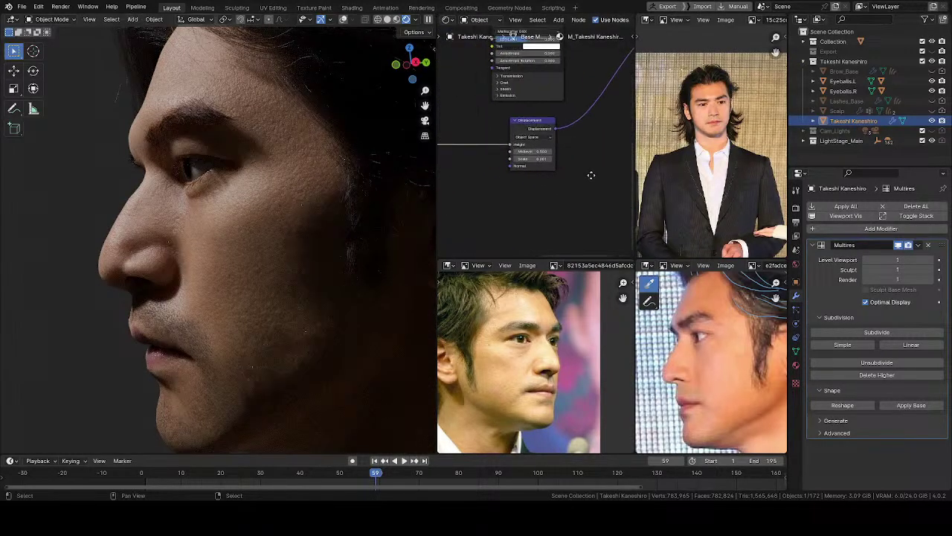
left_click(497, 193)
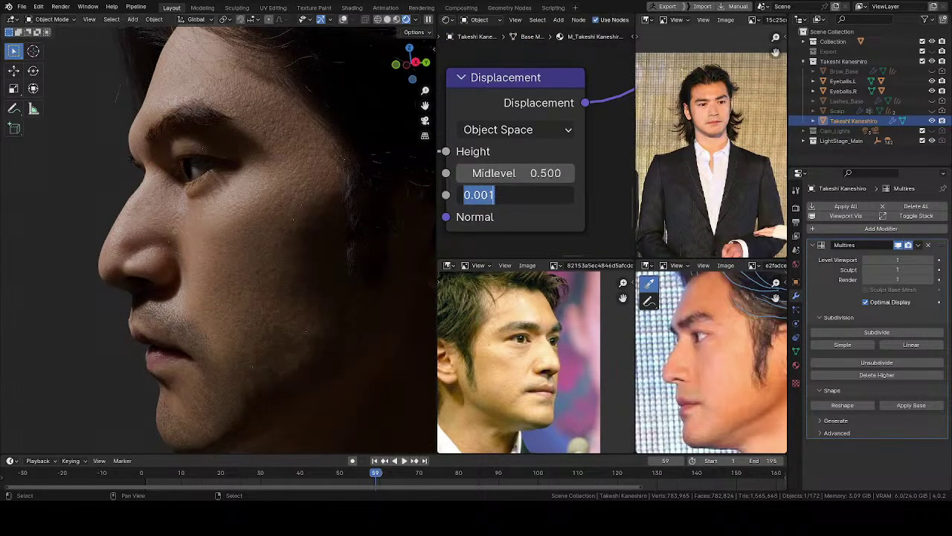
key("End")
type("2")
key("Return")
middle_click_drag(240, 229, 262, 200)
key("ctrl+s")
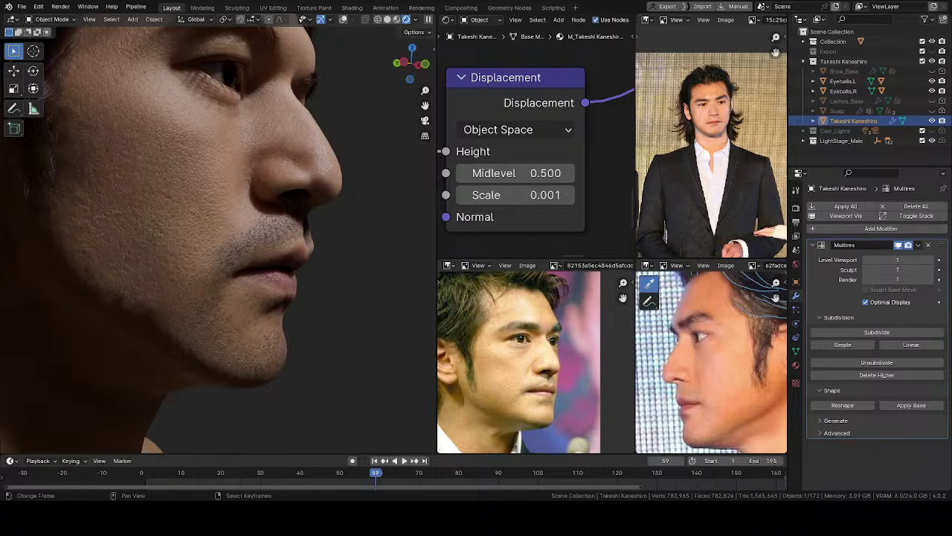
Save the file and relight the whole bust by moving the light-stage animation to frame 76
middle_click_drag(176, 208, 177, 270)
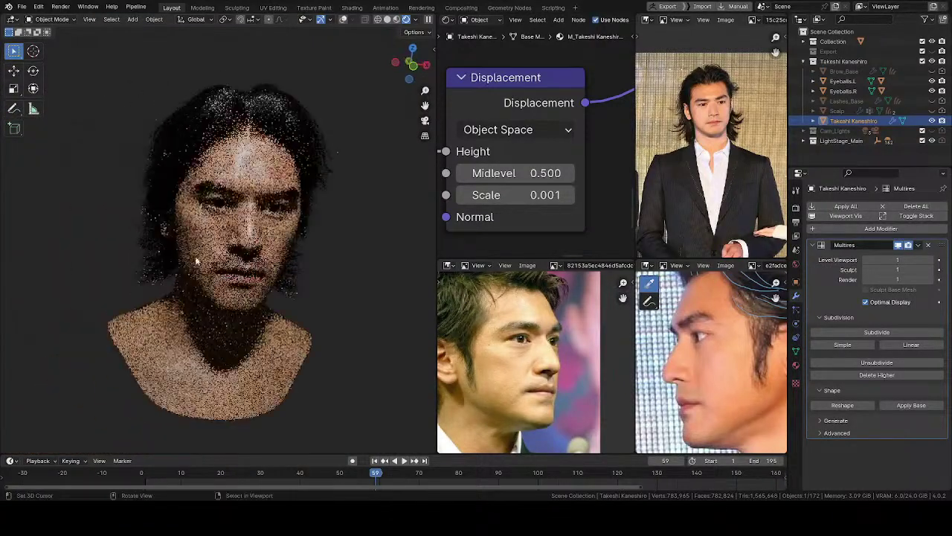
middle_click_drag(316, 234, 322, 165)
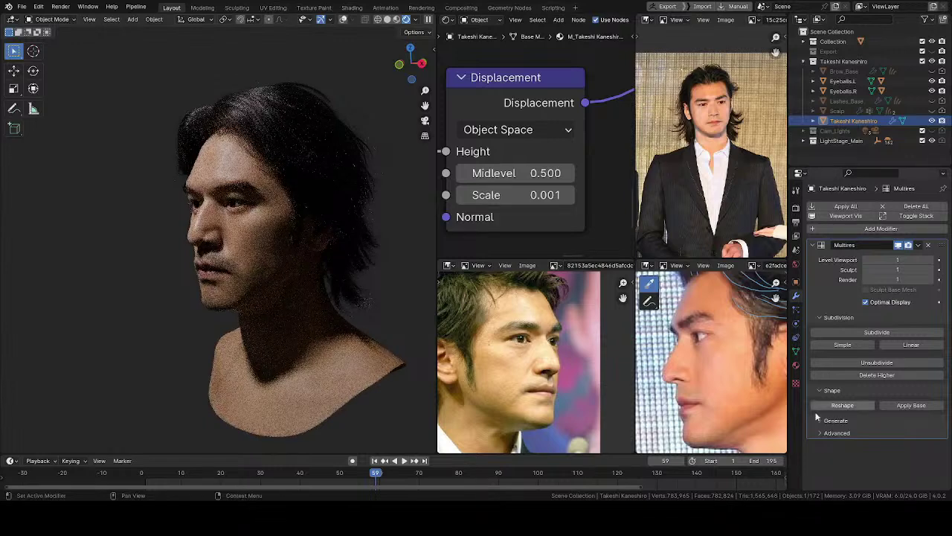
key("ctrl+s")
middle_click_drag(273, 227, 339, 246)
middle_click_drag(250, 228, 273, 202)
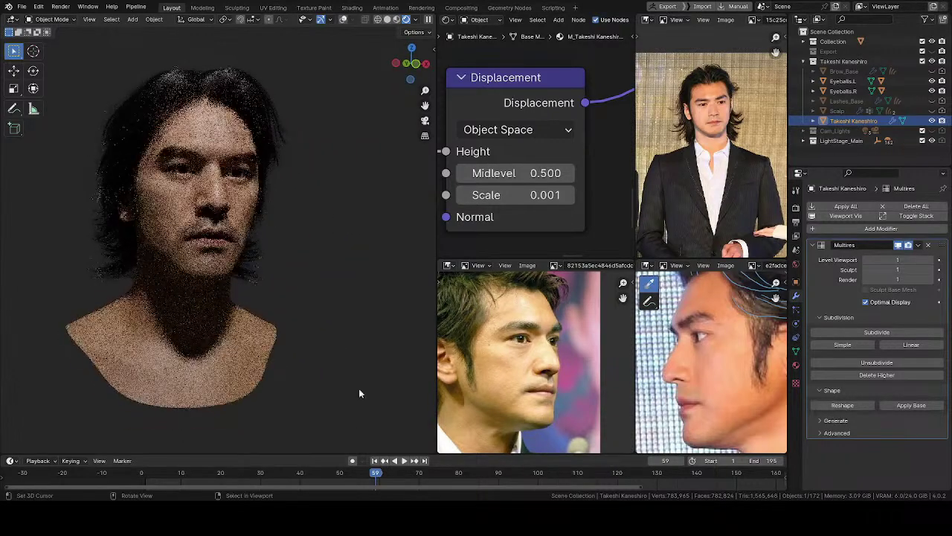
left_click_drag(376, 475, 442, 487)
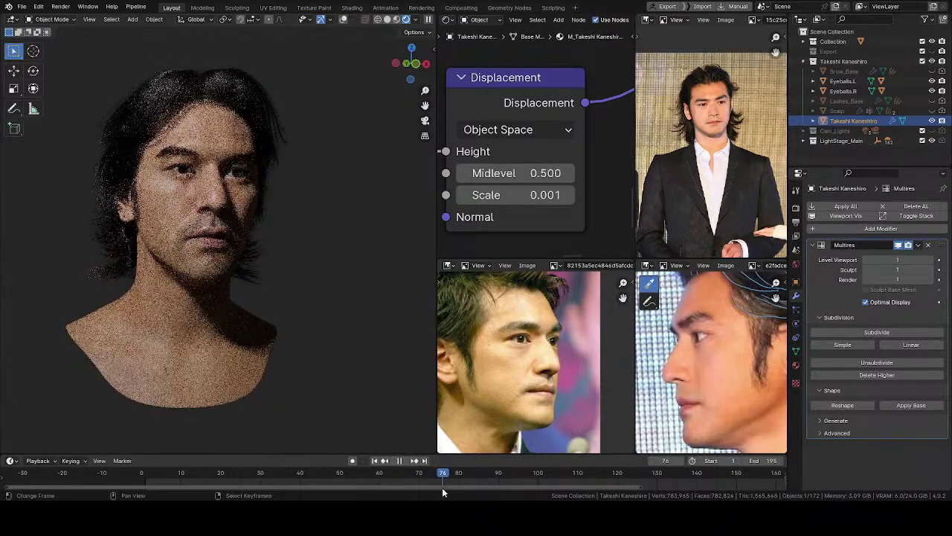
Return the node area to the Image Editor with the reference photo, and move the light-stage animation to frame 115
left_click(449, 19)
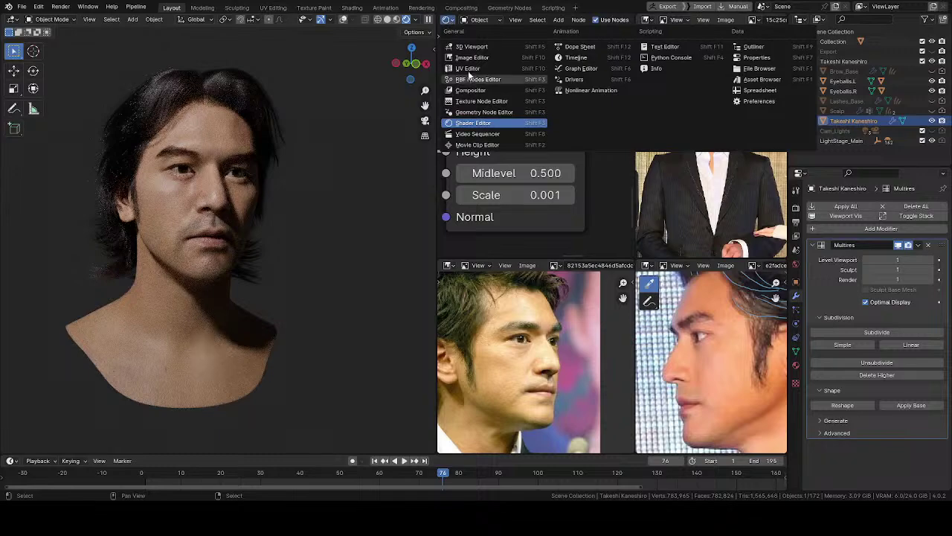
left_click(473, 61)
middle_click_drag(313, 214, 302, 268)
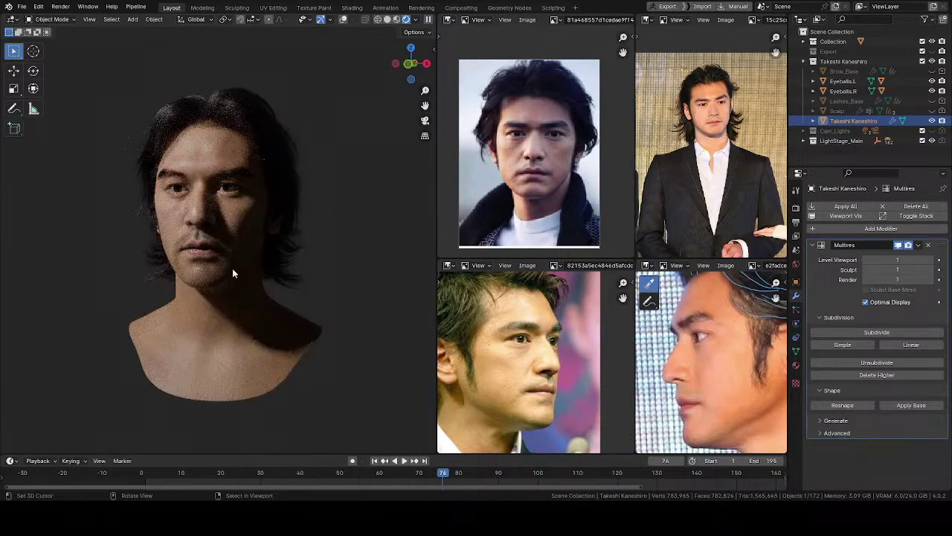
middle_click_drag(240, 282, 243, 294)
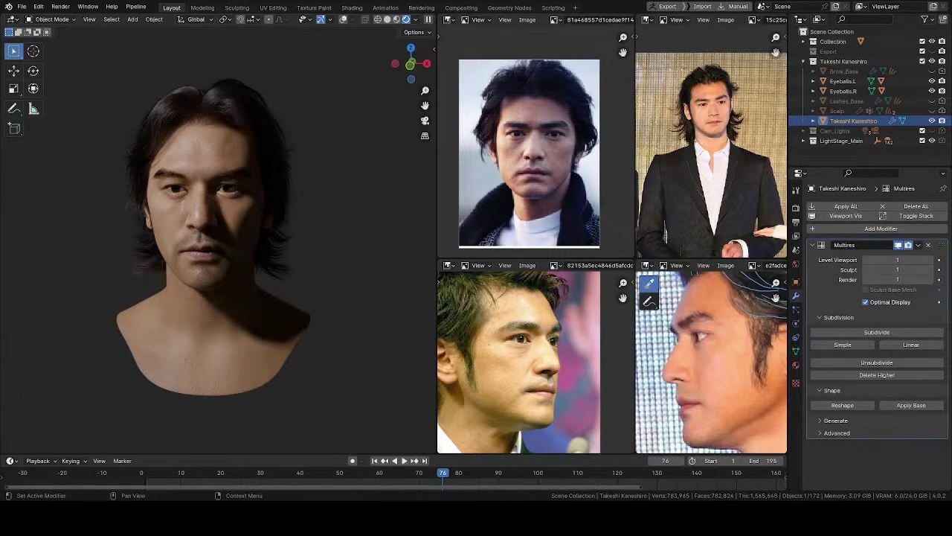
mouse_move(444, 480)
left_mouse_down()
mouse_move(434, 479)
mouse_move(443, 479)
left_mouse_up()
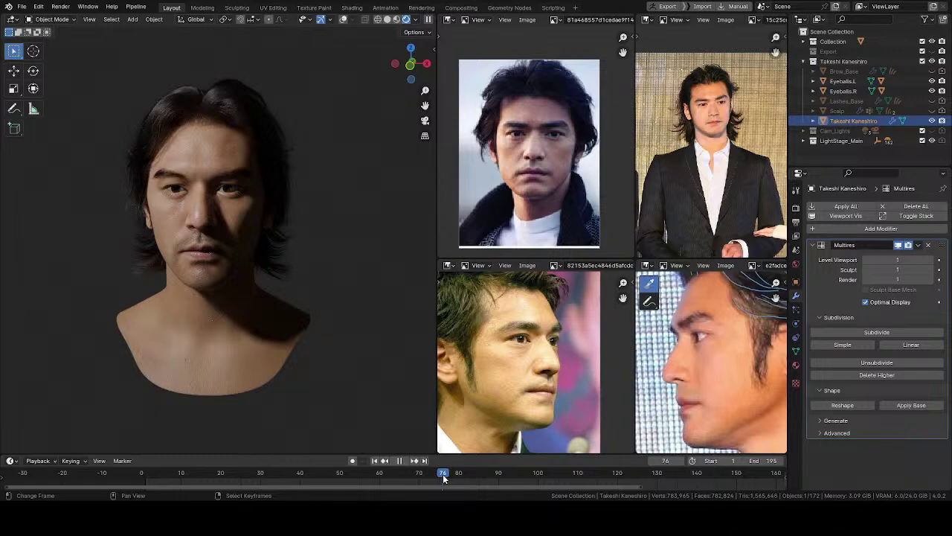
left_click_drag(444, 479, 599, 473)
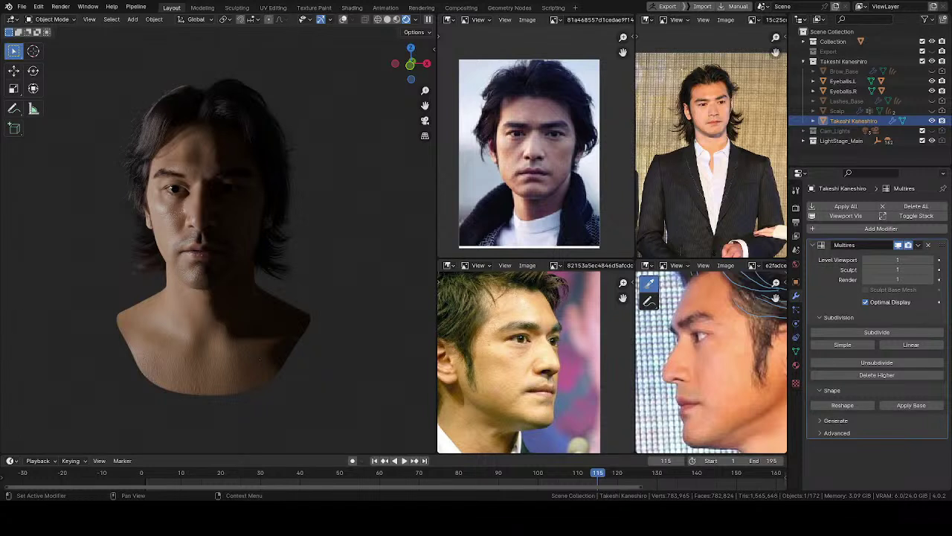
Load the pinstripe-suit portrait in place of the front reference photo, and move the light-stage animation to frame 135
scroll(566, 112, "down", 2)
middle_click_drag(566, 112, 556, 159)
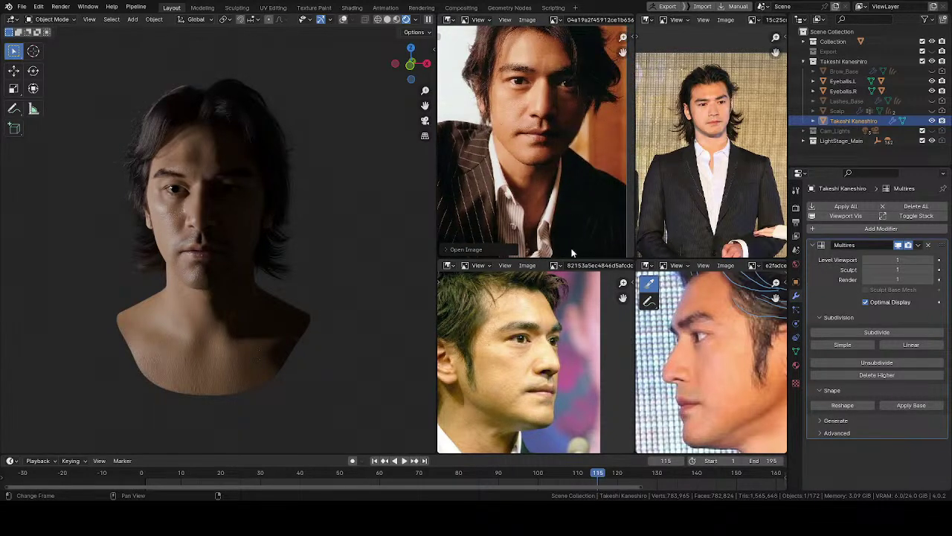
key("space")
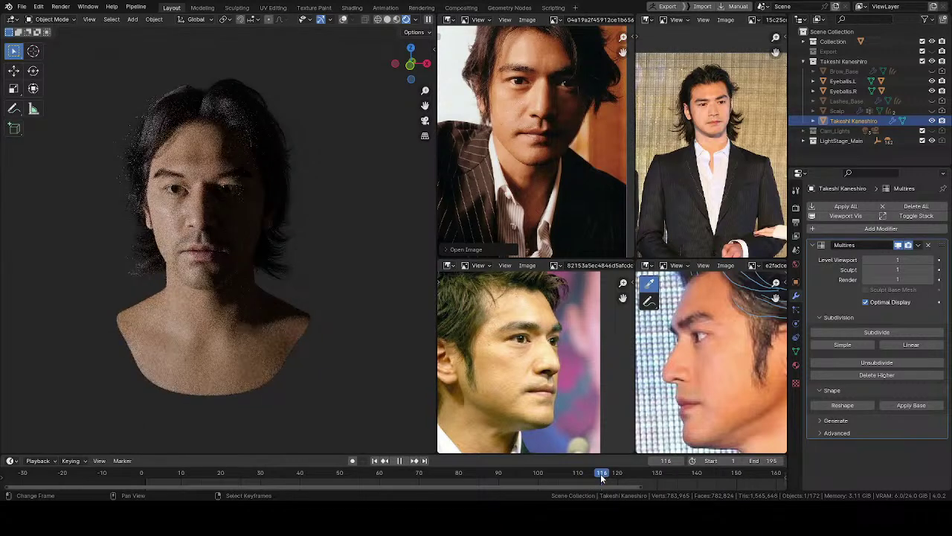
left_click_drag(601, 478, 678, 474)
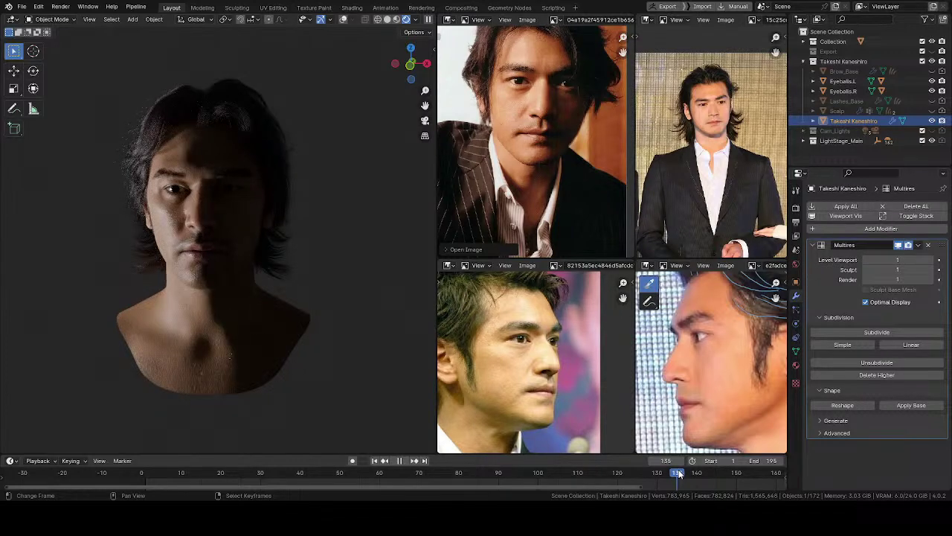
Examine the half-lit face from the front, side and in close-up, checking the nose and mouth against the pinstripe-suit portrait
middle_click_drag(223, 254, 234, 233)
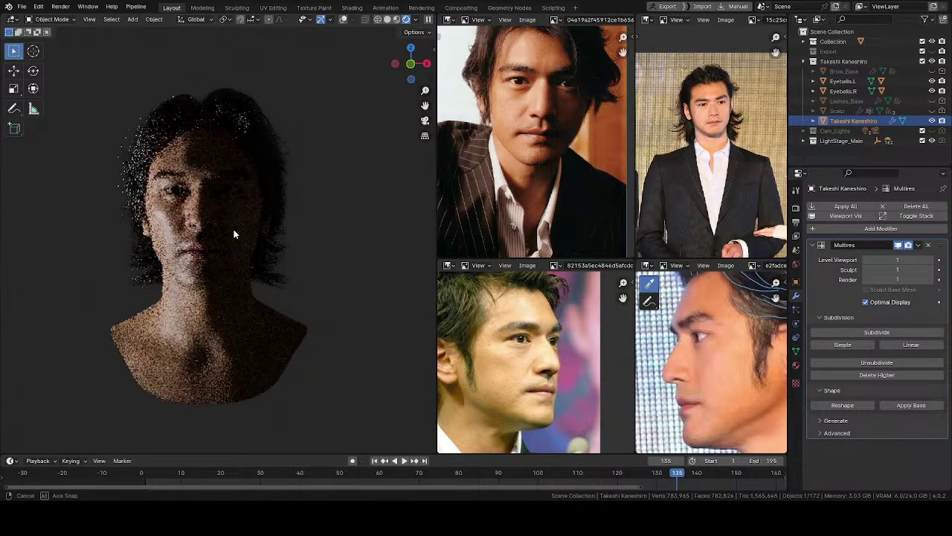
scroll(205, 247, "up", 3)
scroll(245, 253, "up", 2)
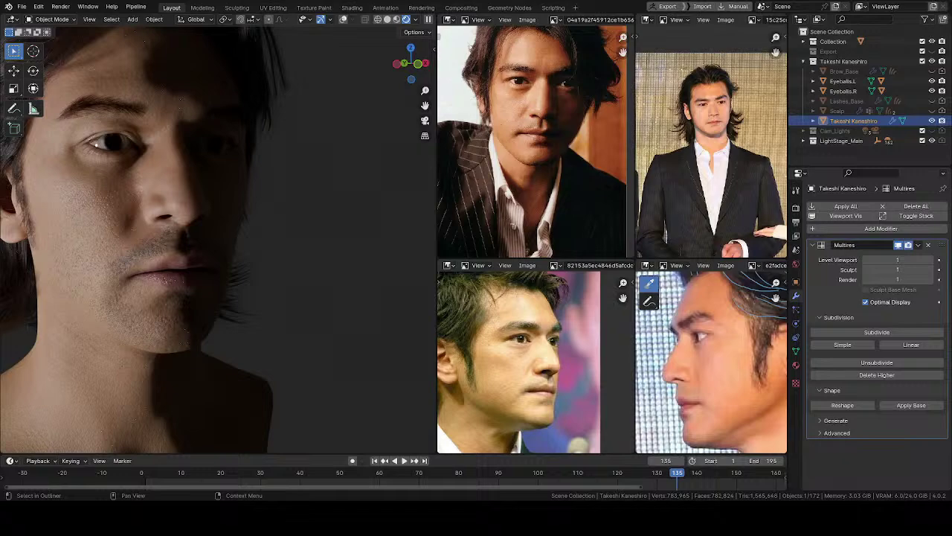
middle_click_drag(174, 264, 112, 260)
scroll(129, 254, "up", 4)
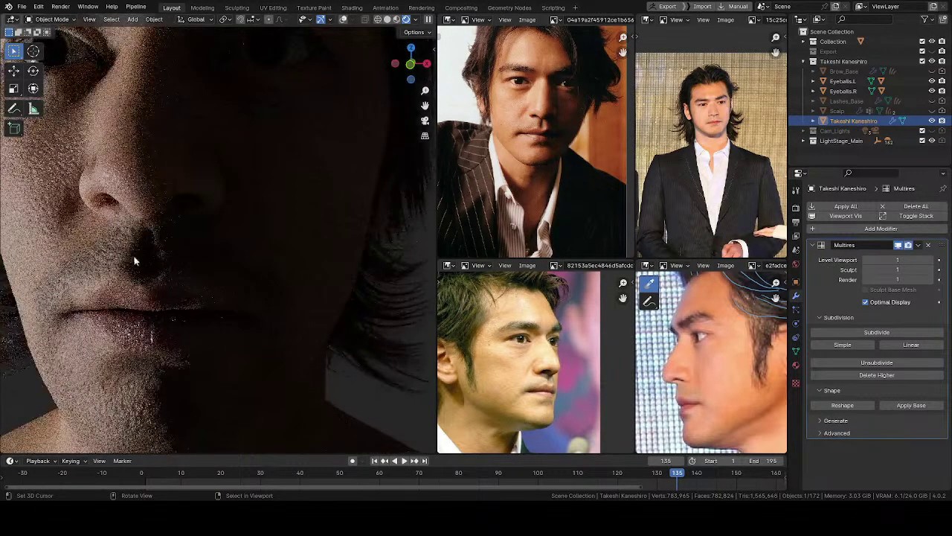
middle_click_drag(270, 244, 351, 266)
scroll(171, 244, "down", 6)
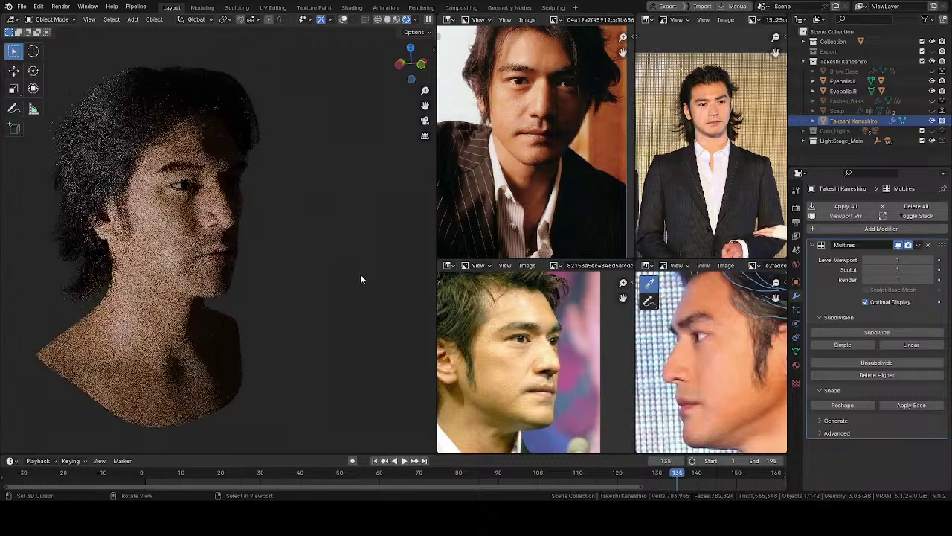
Set the light-stage animation to frame 60 and save the file with the bust seen from the front
left_click_drag(677, 473, 379, 481)
middle_click_drag(259, 302, 159, 265)
key("ctrl+s")
middle_click_drag(333, 259, 229, 256)
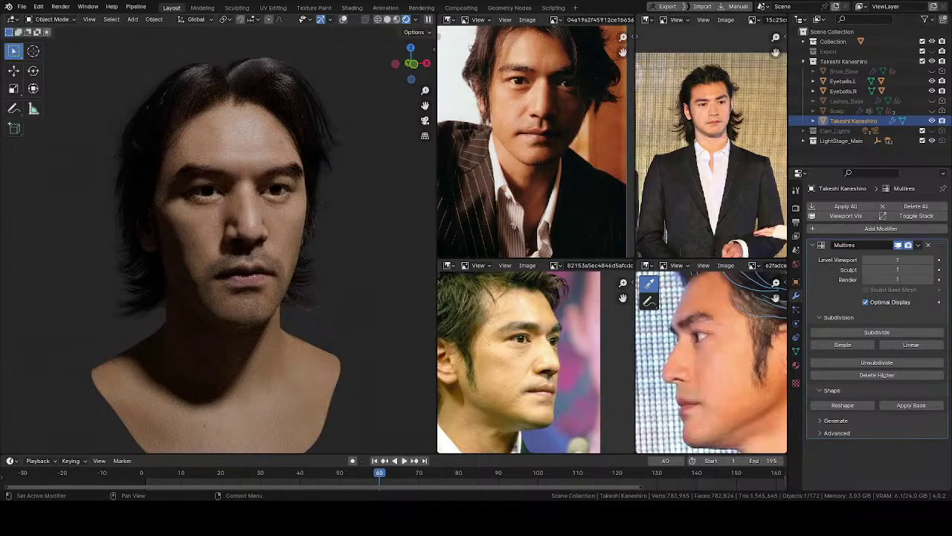
Load the leather-jacket photo in place of the pinstripe-suit portrait, and compare the rendered bust with it
left_click_drag(951, 298, 558, 162)
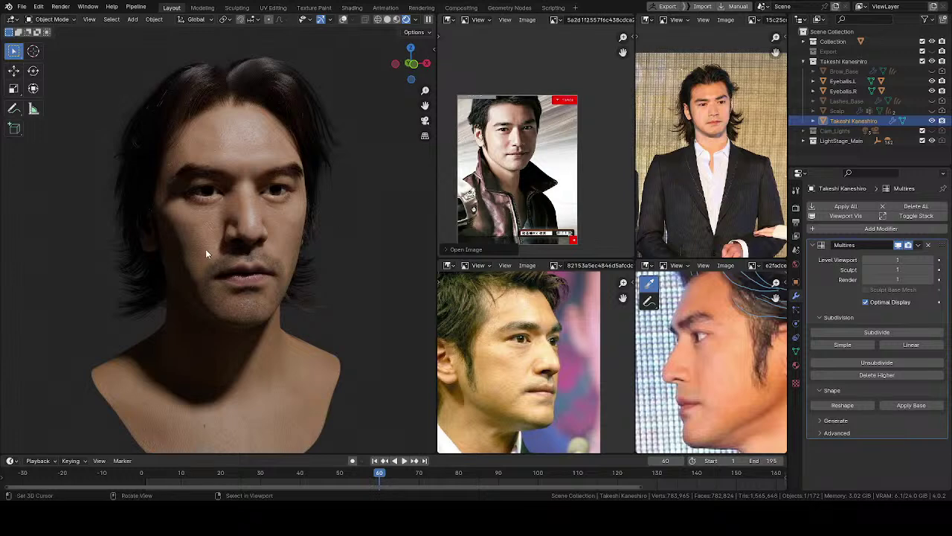
middle_click_drag(222, 258, 206, 261)
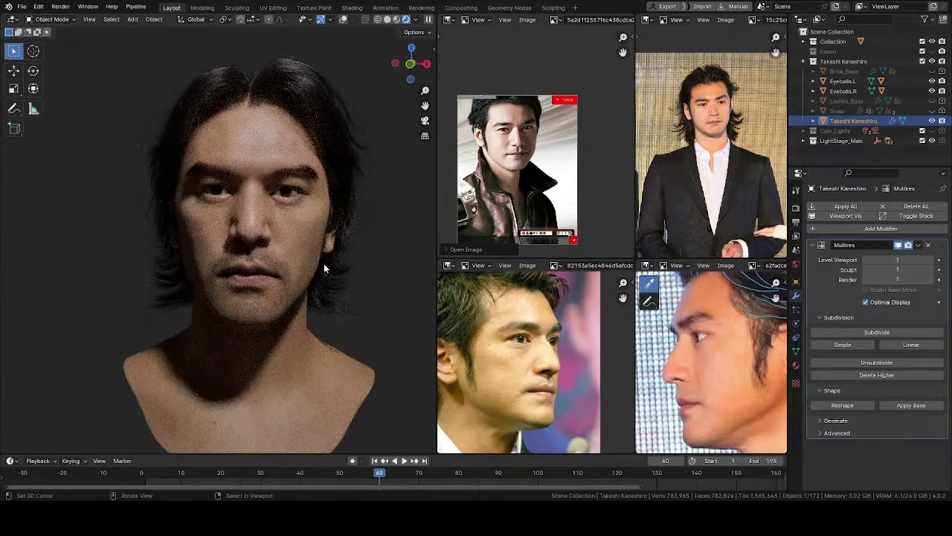
middle_click_drag(325, 272, 267, 235)
scroll(230, 252, "down", 2)
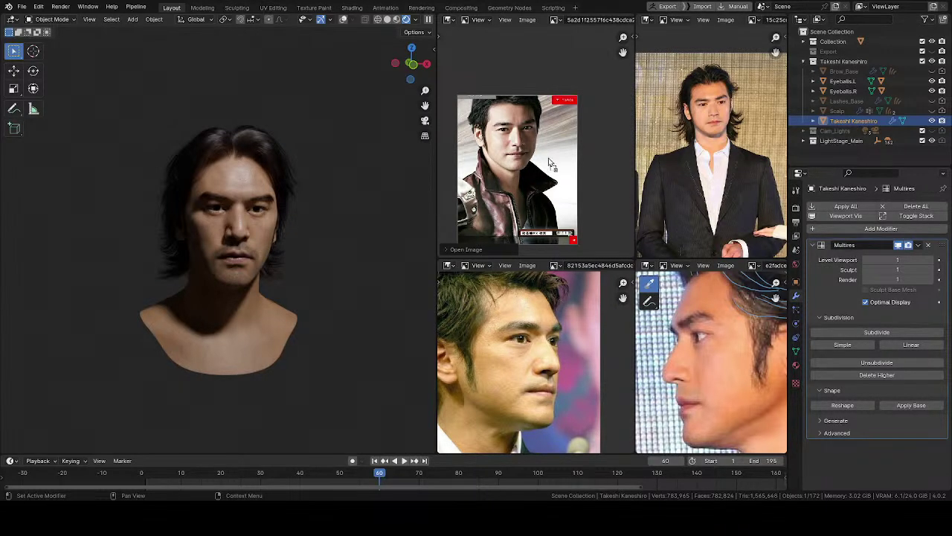
Replace the leather-jacket photo with the three-quarter close-up, frame its face, and compare the rendered bust from matching angles
left_click_drag(580, 176, 524, 152)
scroll(525, 141, "up", 3)
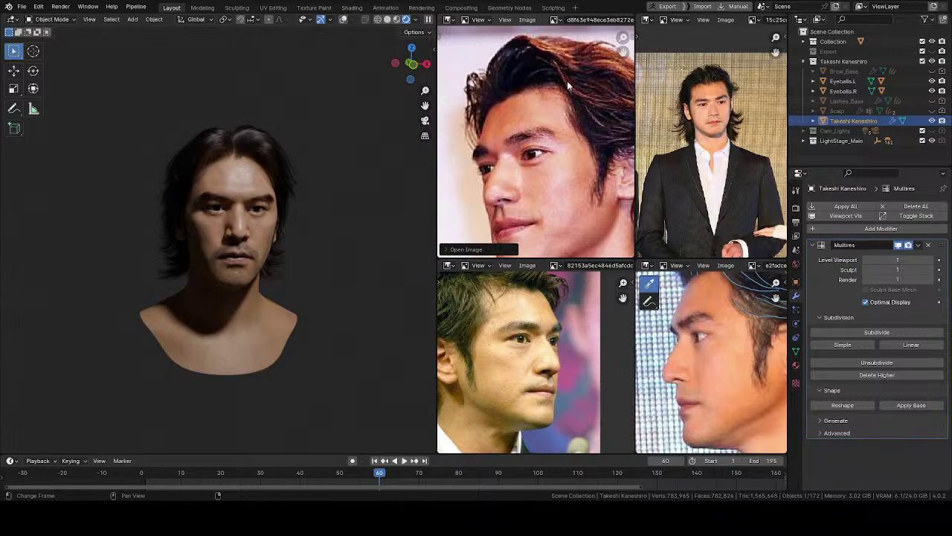
middle_click_drag(163, 215, 222, 217)
scroll(216, 211, "up", 2)
middle_click_drag(519, 213, 516, 151)
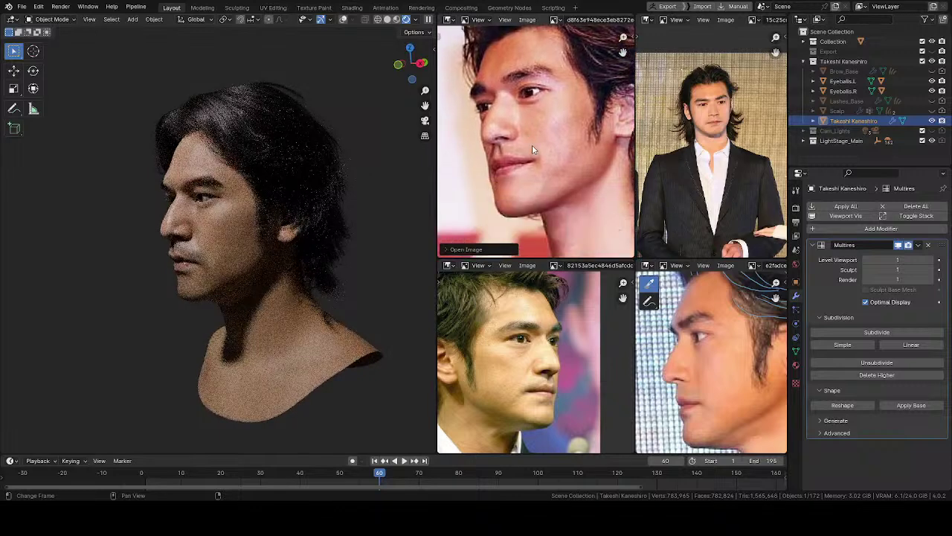
middle_click_drag(213, 232, 280, 230)
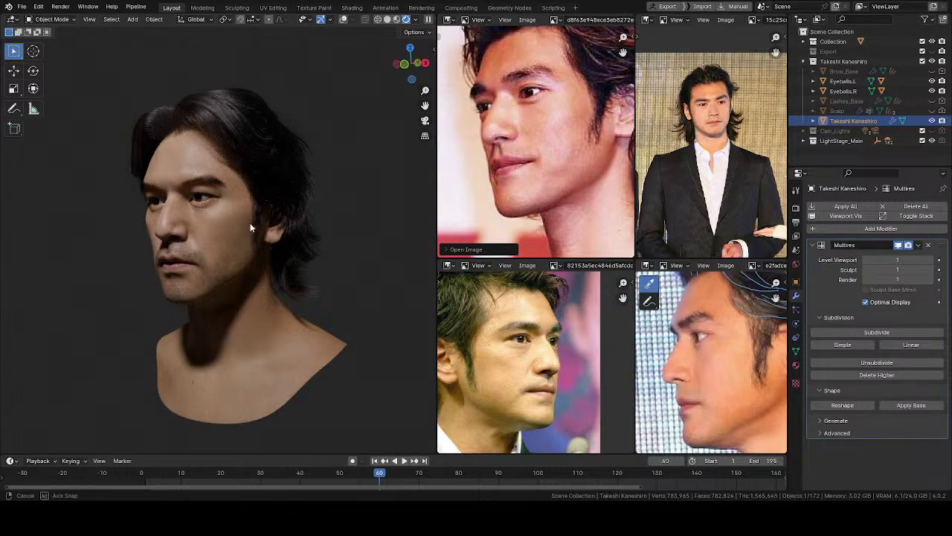
middle_click_drag(217, 222, 314, 221)
middle_click_drag(233, 229, 261, 231)
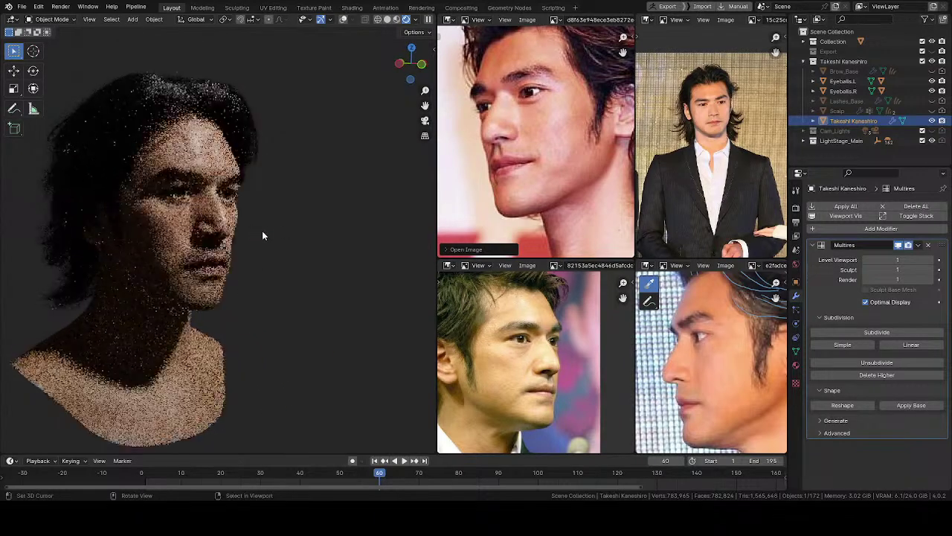
Switch the bust to solid shading and show the viewport overlays
key("z")
left_click(275, 205)
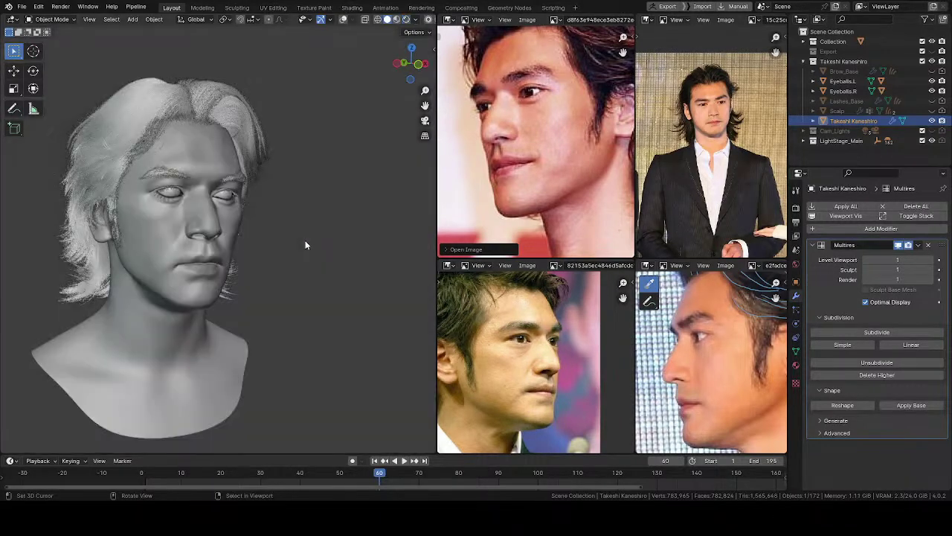
mouse_move(196, 55)
middle_mouse_down()
mouse_move(248, 249)
mouse_move(203, 242)
middle_mouse_up()
key("shift+alt+z")
mouse_move(286, 223)
middle_mouse_down()
mouse_move(239, 227)
mouse_move(274, 216)
middle_mouse_up()
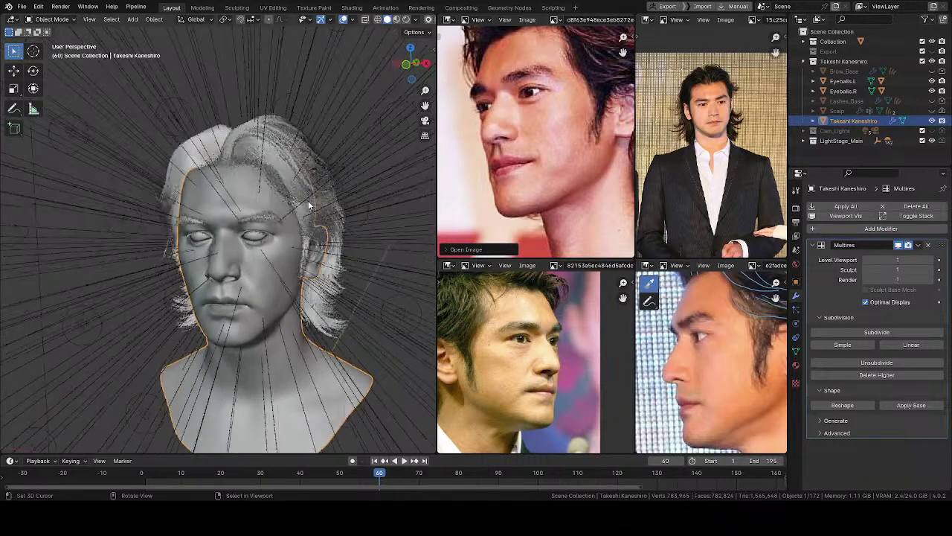
Toggle the LightStage_Main collection out of the view layer and back in to compare the scene without the lights
left_click(923, 141)
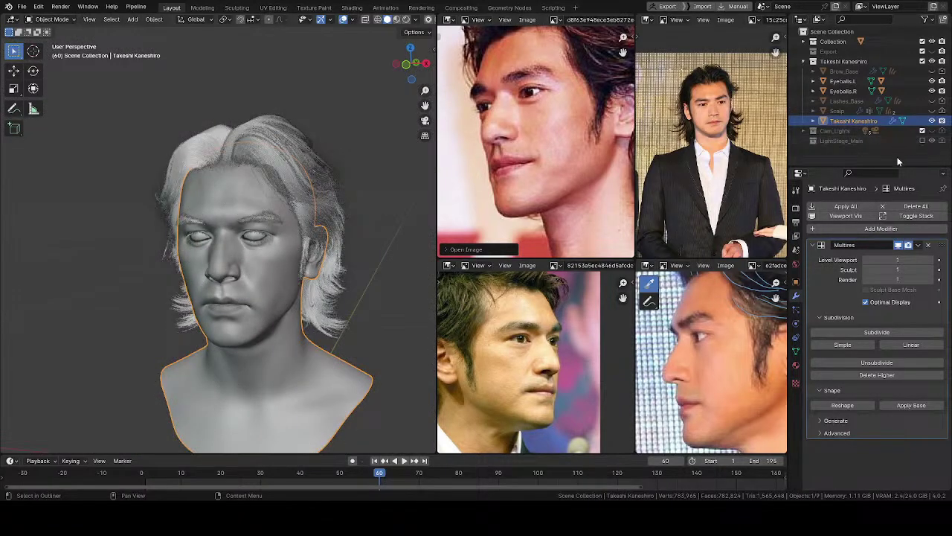
middle_click_drag(123, 239, 253, 223)
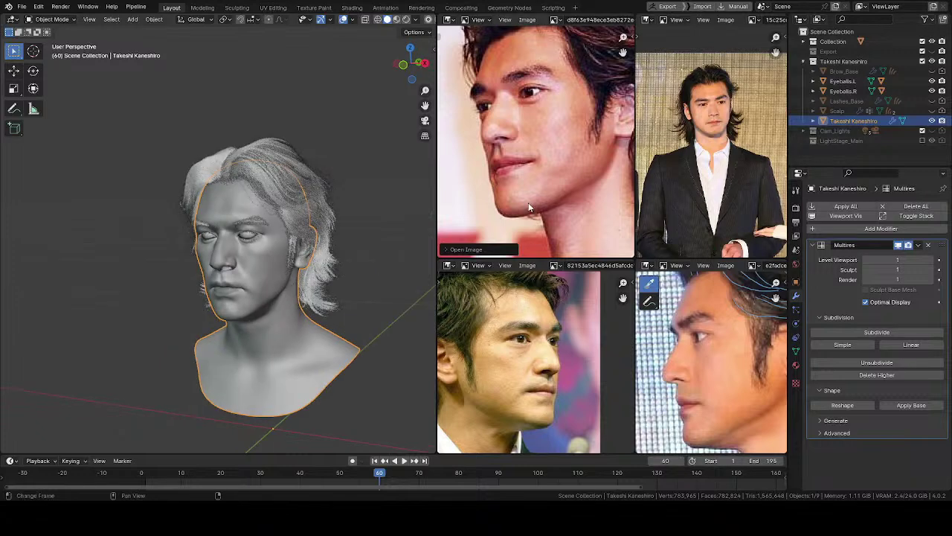
left_click(922, 142)
left_click(923, 141)
left_click(923, 142)
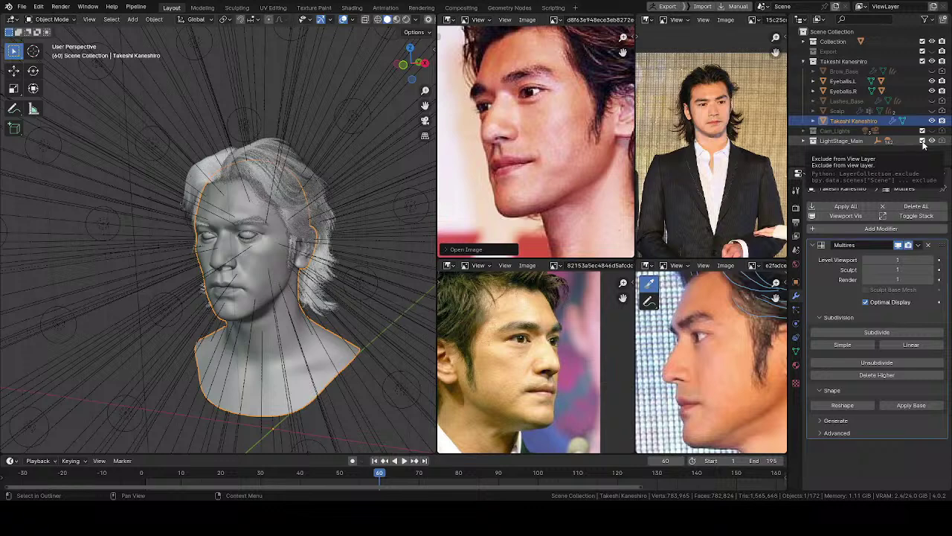
Exclude the LightStage_Main collection from the view layer and switch the bust to rendered shading
left_click(923, 142)
left_click(923, 141)
left_click(923, 141)
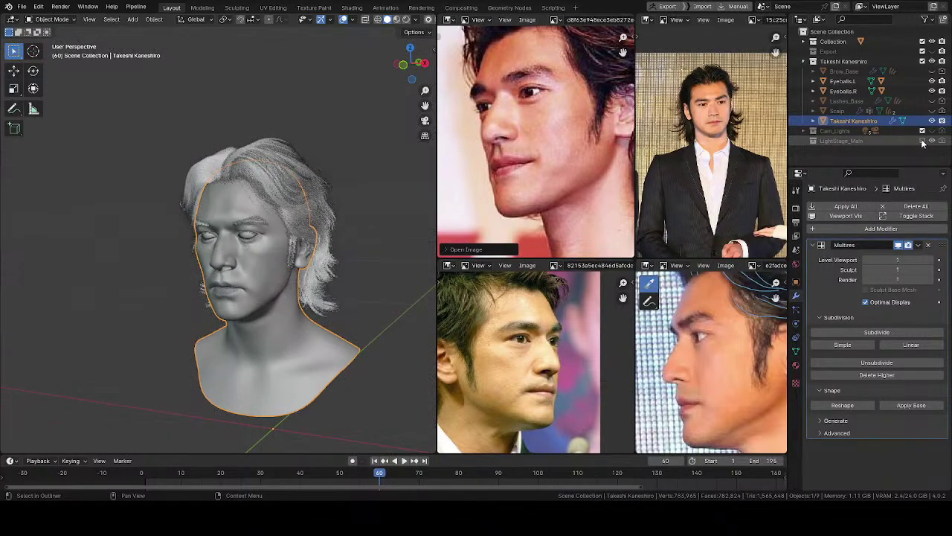
key("z")
left_click(322, 137)
key("z")
left_click(378, 101)
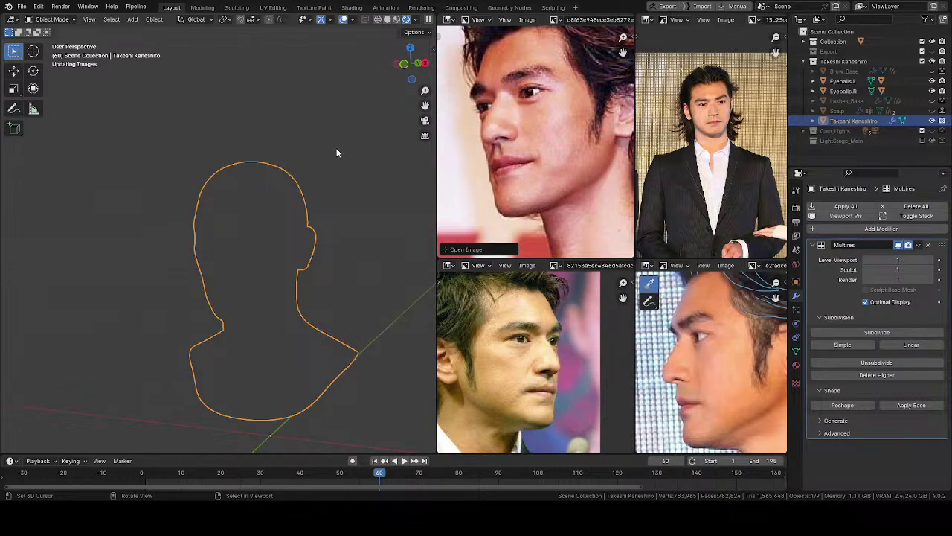
Hide the viewport overlays and include the LightStage_Main collection to view the rendered bust under its lights
key("z")
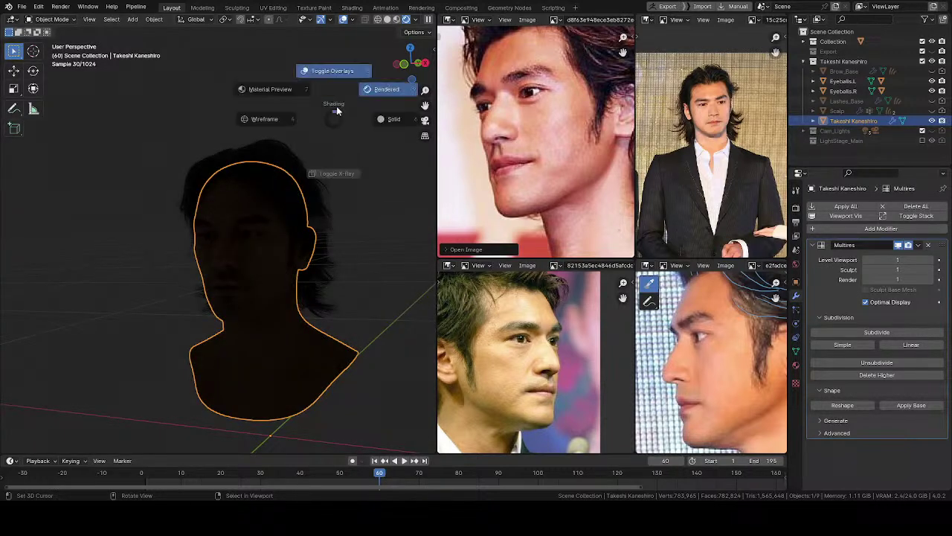
left_click(343, 63)
left_click(923, 140)
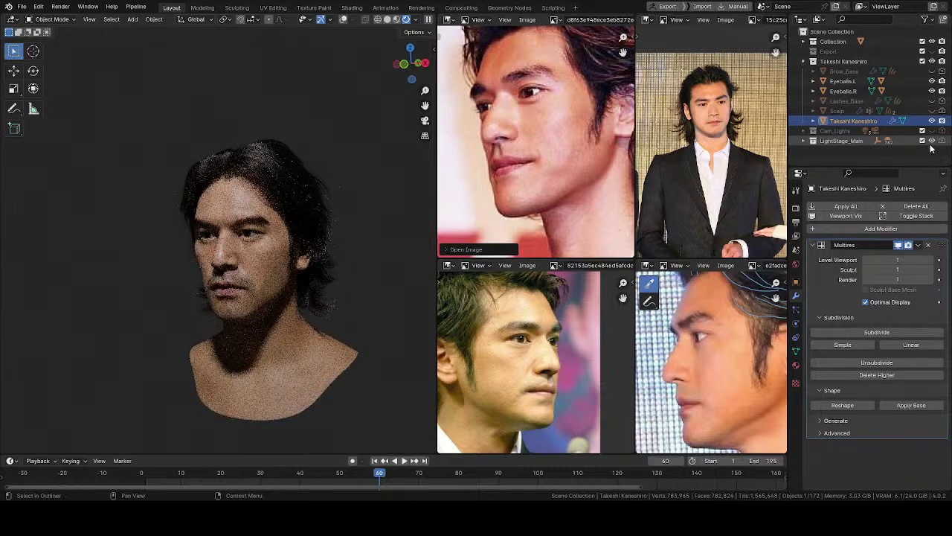
Hide the LightStage_Main collection and return the bust to solid shading with overlays shown
left_click(923, 141)
key("z")
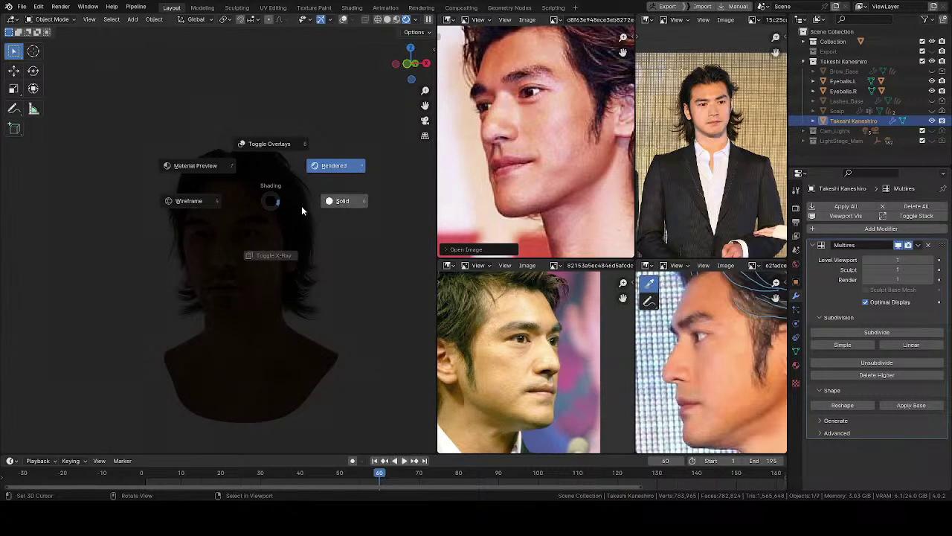
left_click(342, 201)
key("shift+alt+z")
mouse_move(279, 242)
middle_mouse_down()
mouse_move(250, 237)
mouse_move(262, 247)
mouse_move(254, 264)
mouse_move(259, 225)
middle_mouse_up()
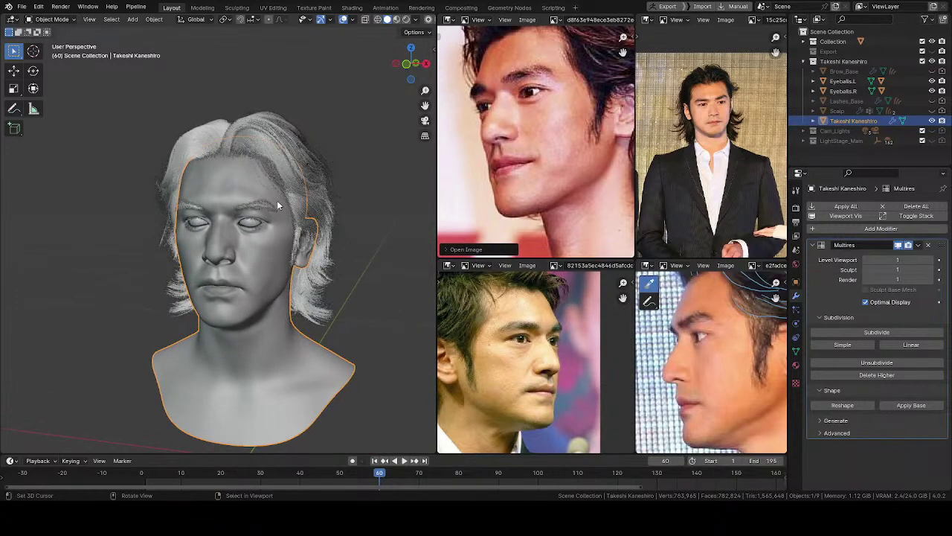
Deselect the head and select the Hair_01 curves at the front of the hair
left_click(266, 128)
middle_click_drag(254, 185, 319, 222, "shift")
scroll(253, 224, "up", 4)
key("alt+a")
left_click(282, 266)
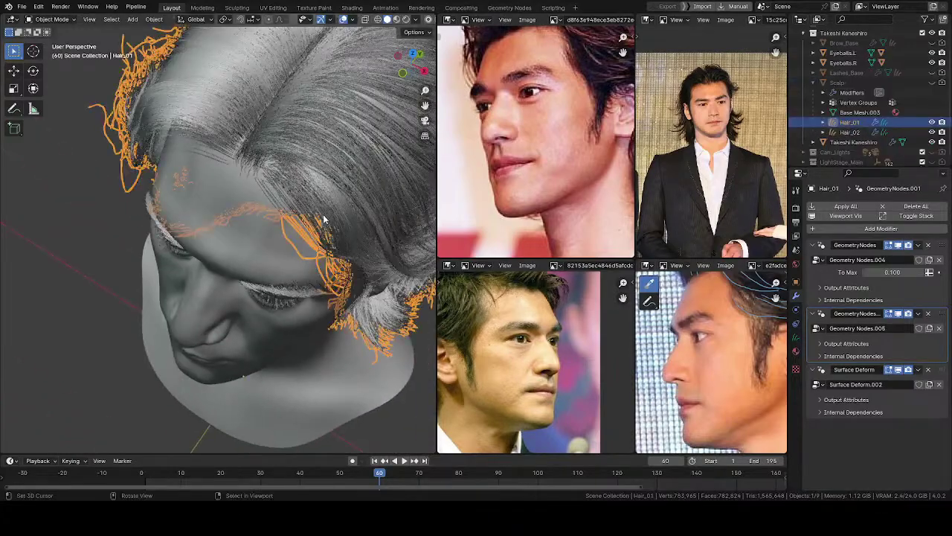
Reframe the close-up reference to show the whole hairstyle, and switch Hair_01 to Sculpt Mode
middle_click_drag(283, 266, 261, 294)
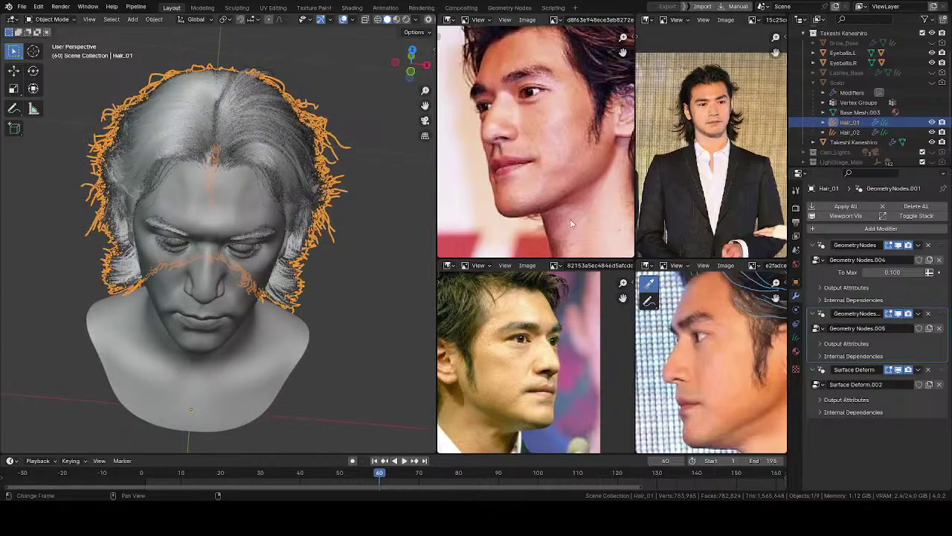
middle_click_drag(576, 164, 548, 206)
middle_click_drag(175, 234, 92, 204)
scroll(236, 232, "down", 1)
mouse_move(303, 241)
middle_mouse_down("shift")
mouse_move(236, 233)
mouse_move(132, 253)
mouse_move(204, 249)
middle_mouse_up("shift")
key("ctrl+Tab")
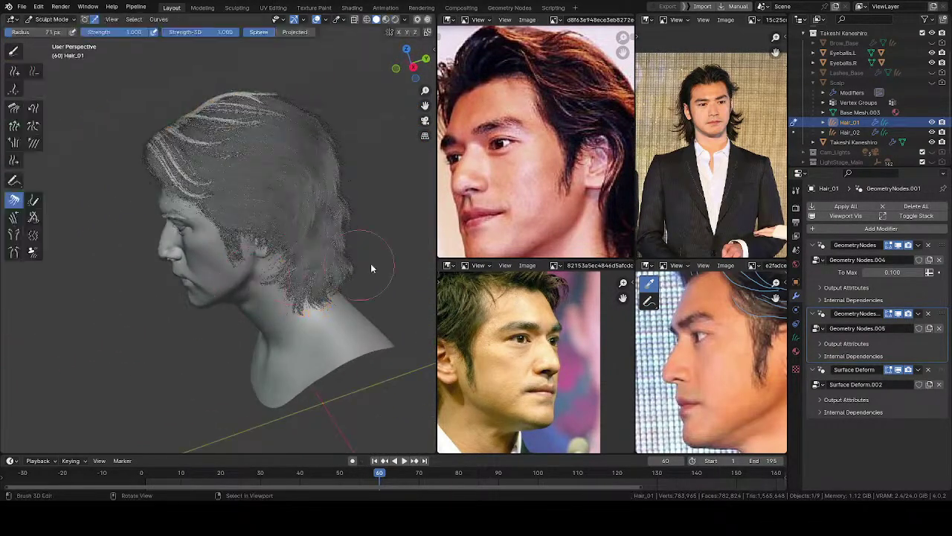
Turn off the viewport display of Hair_01's second Geometry Nodes modifier and hide Hair_02 to expose the guide strands
left_click(899, 314)
middle_click_drag(274, 256, 254, 242, "ctrl")
mouse_move(254, 241)
middle_mouse_down()
mouse_move(257, 256)
mouse_move(193, 225)
mouse_move(285, 189)
mouse_move(260, 231)
mouse_move(334, 195)
mouse_move(384, 187)
mouse_move(260, 163)
mouse_move(183, 208)
mouse_move(187, 238)
mouse_move(209, 233)
mouse_move(215, 271)
mouse_move(215, 253)
mouse_move(178, 299)
middle_mouse_up()
left_click(932, 132)
Enable X mirroring and mark the guide strands along the front hairline with the Selection Paint brush
key("space")
left_click(283, 254)
key("f")
left_click(185, 244)
left_click(185, 246)
key("f")
left_click(183, 187)
left_click(183, 175, "shift")
middle_click_drag(182, 170, 396, 34)
left_click(398, 34)
middle_click_drag(212, 195, 208, 187)
left_click(182, 184)
left_click(204, 179, "shift")
Comb the selected front strands back over the side of the head with a large Comb brush
key("space")
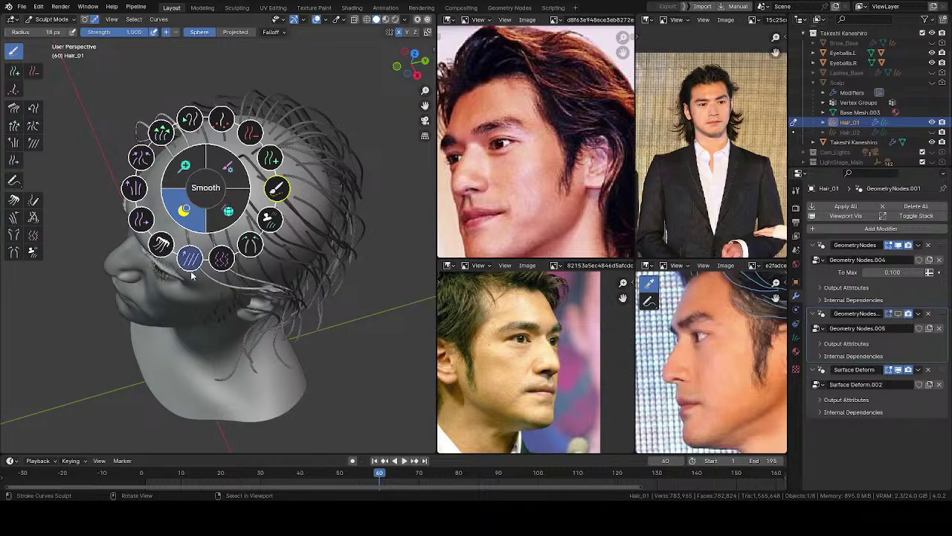
left_click(163, 245)
middle_click_drag(249, 268, 241, 260)
key("f")
left_click(297, 311)
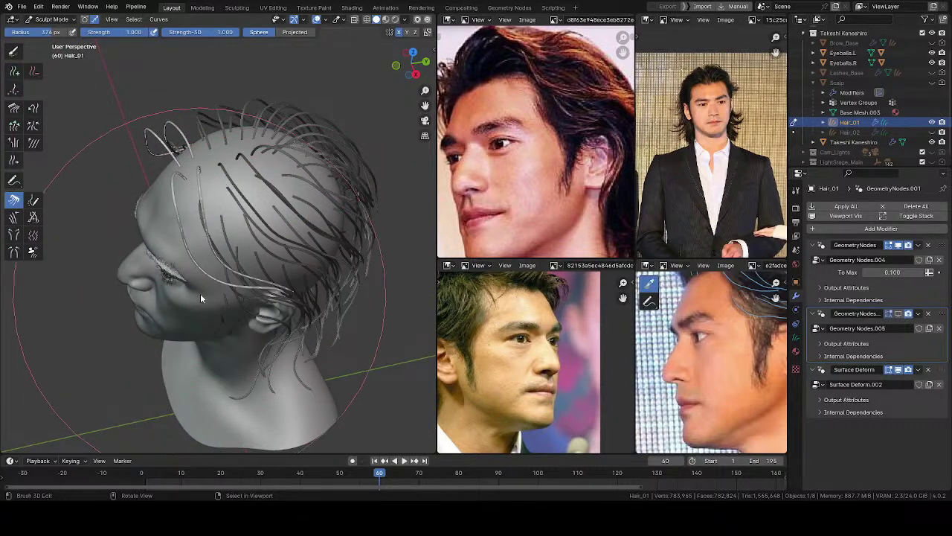
left_click_drag(265, 285, 322, 277)
key("f")
left_click(305, 284)
middle_click_drag(196, 293, 195, 256)
Resize the Comb brush and sweep the front strands further back, shaping their arch above the forehead
key("f")
left_click(212, 245)
left_click_drag(189, 230, 263, 249)
key("f")
left_click(414, 278)
middle_click_drag(249, 285, 277, 298)
key("f")
left_click(278, 298)
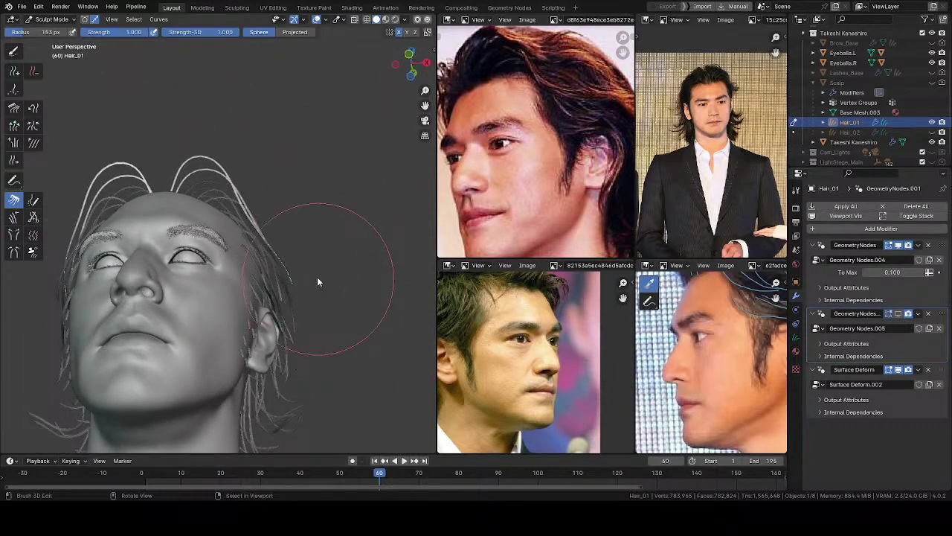
Reframe the profile reference on its traced hair lines and shape the front strands to follow that flow
mouse_move(276, 238)
middle_mouse_down()
mouse_move(124, 297)
mouse_move(163, 346)
mouse_move(245, 327)
mouse_move(347, 258)
mouse_move(243, 265)
mouse_move(279, 272)
mouse_move(247, 262)
middle_mouse_up()
key("f")
left_click(152, 363)
middle_click_drag(705, 370, 670, 423)
scroll(184, 307, "down", 1)
middle_click_drag(183, 307, 346, 289)
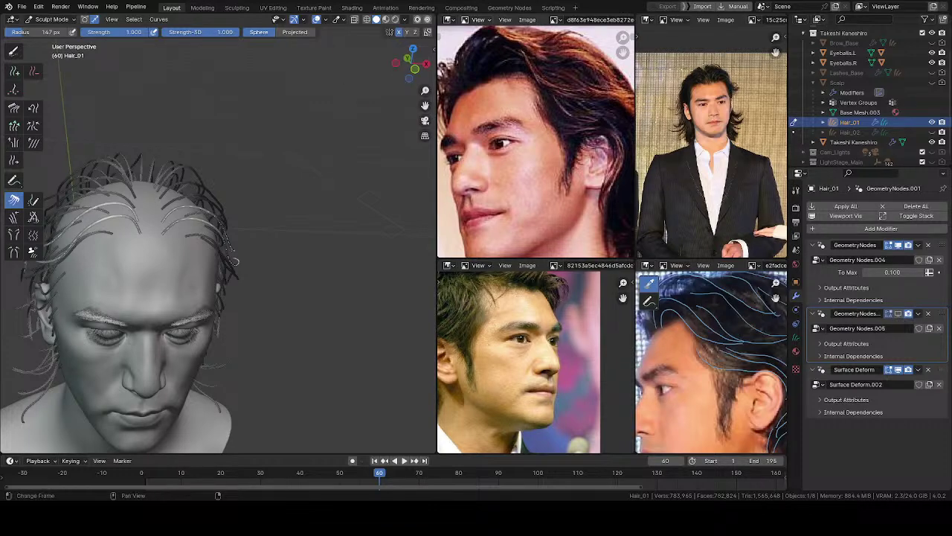
middle_click_drag(252, 112, 297, 265)
Show Hair_01's second Geometry Nodes modifier and Hair_02 again, and save the file
left_click(897, 313)
middle_click_drag(225, 253, 259, 310)
left_click(932, 133)
mouse_move(316, 237)
middle_mouse_down()
mouse_move(276, 159)
mouse_move(304, 210)
mouse_move(214, 174)
mouse_move(111, 211)
mouse_move(97, 230)
mouse_move(310, 213)
mouse_move(296, 241)
mouse_move(203, 237)
mouse_move(88, 213)
mouse_move(149, 220)
mouse_move(243, 197)
mouse_move(308, 206)
mouse_move(241, 175)
mouse_move(223, 276)
mouse_move(208, 279)
mouse_move(307, 266)
mouse_move(320, 196)
mouse_move(303, 214)
mouse_move(224, 213)
mouse_move(308, 204)
mouse_move(290, 212)
mouse_move(308, 236)
mouse_move(202, 301)
mouse_move(297, 328)
mouse_move(403, 276)
mouse_move(325, 264)
mouse_move(301, 245)
mouse_move(228, 244)
mouse_move(253, 217)
mouse_move(291, 201)
mouse_move(253, 219)
middle_mouse_up()
key("ctrl+s")
Leave hair sculpting, unhide the Scalp mesh and switch it to Texture Paint mode
key("ctrl+Tab")
left_click(196, 226)
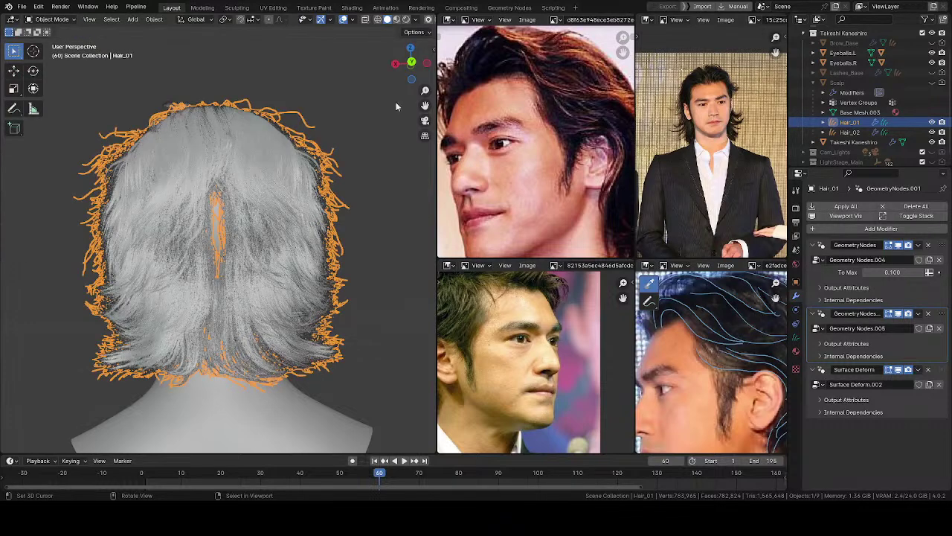
left_click(932, 81)
left_click(837, 82)
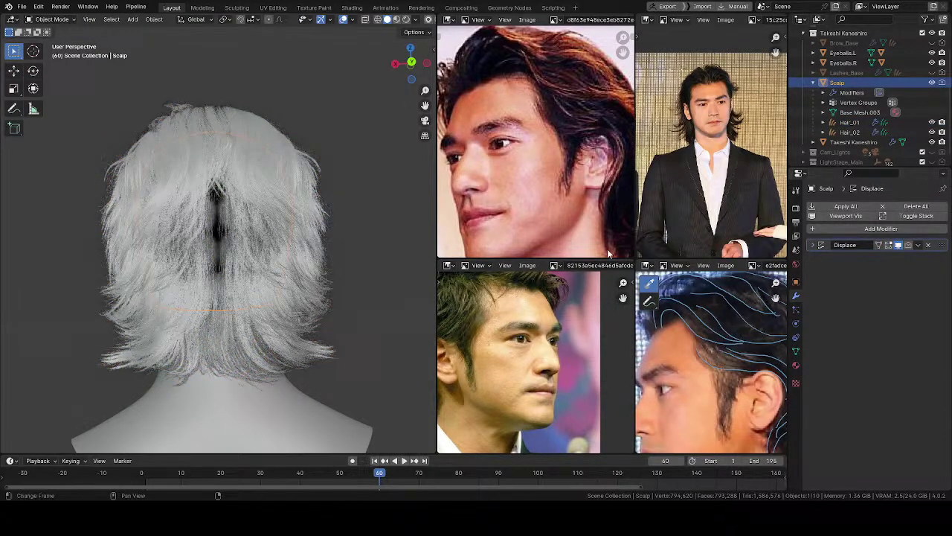
key("ctrl+Tab")
left_click(326, 159)
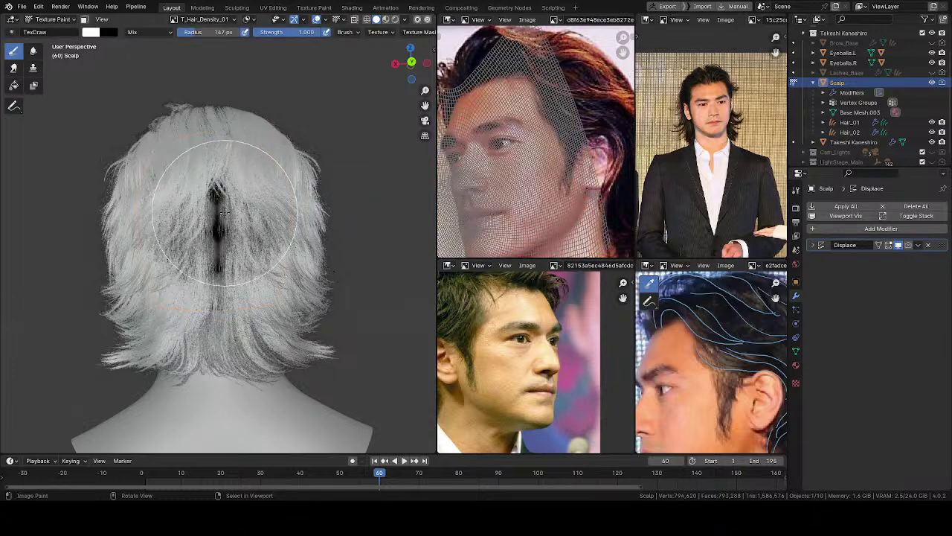
Check the brush's texture mask, reduce its radius, and paint white hair density into the gap at the back of the scalp
scroll(223, 215, "up", 3)
key("f")
left_click(278, 193)
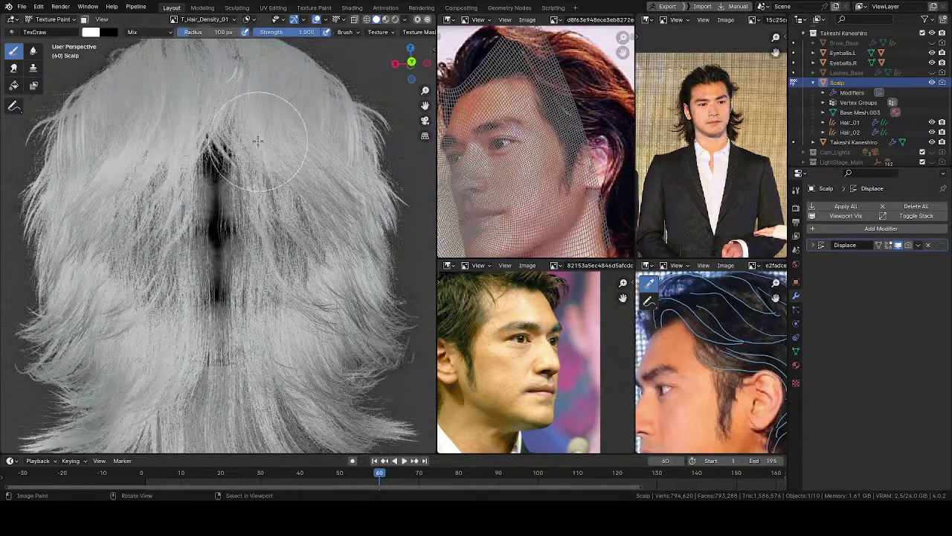
scroll(375, 31, "right", 2)
left_click(370, 30)
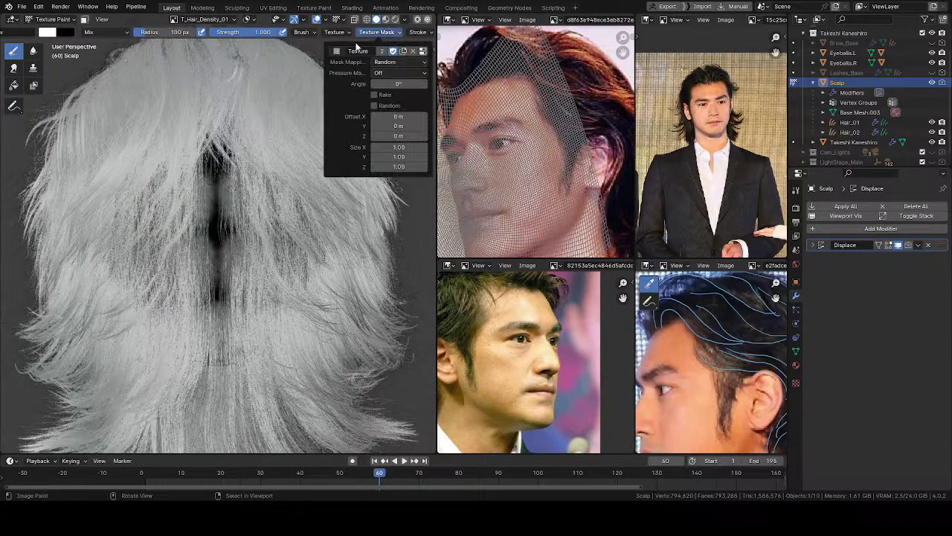
key("f")
left_click(266, 186)
key("f")
left_click(263, 174)
left_click_drag(217, 141, 216, 218)
Resize the brush and paint white density down the full length of the central gap, undoing one stroke
key("f")
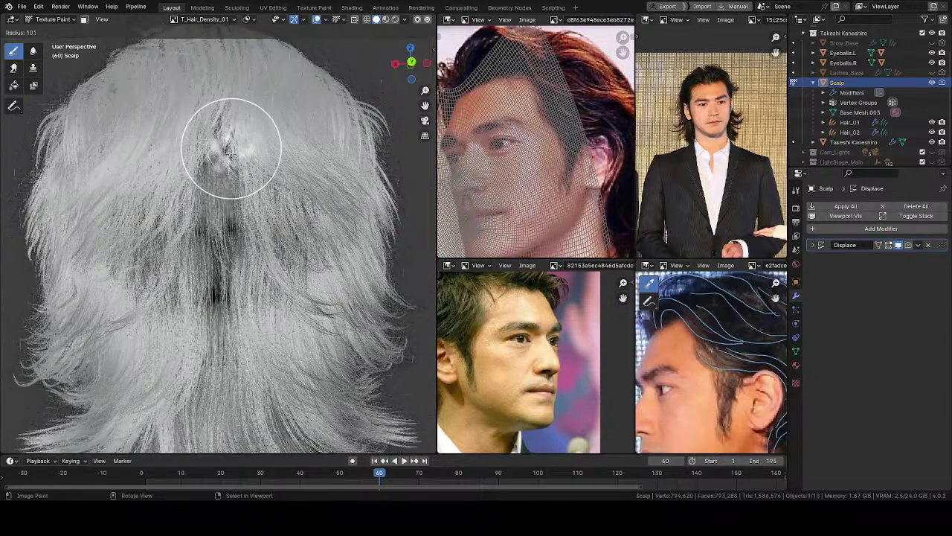
left_click(229, 151)
key("f")
left_click(230, 159)
mouse_move(223, 132)
left_mouse_down()
mouse_move(224, 202)
mouse_move(244, 146)
left_mouse_up()
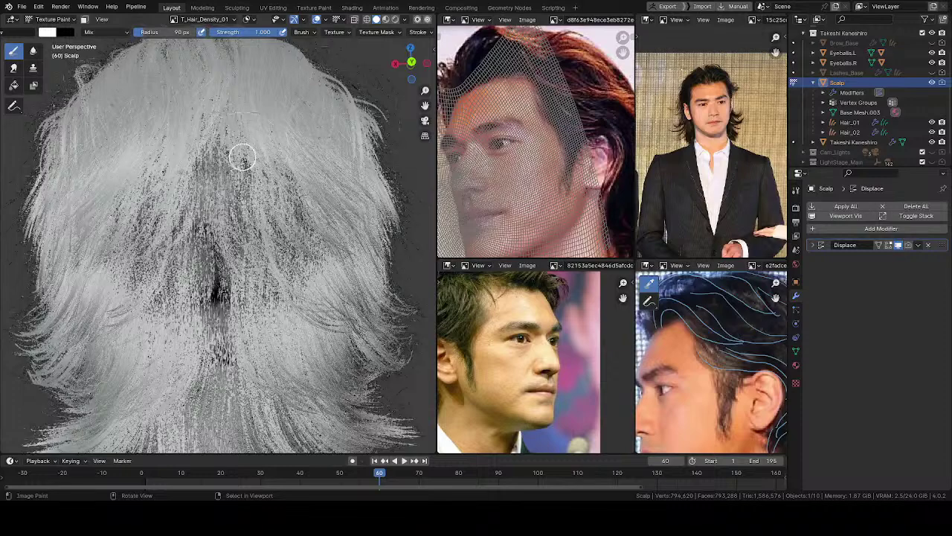
key("ctrl+z")
left_click_drag(227, 208, 209, 300)
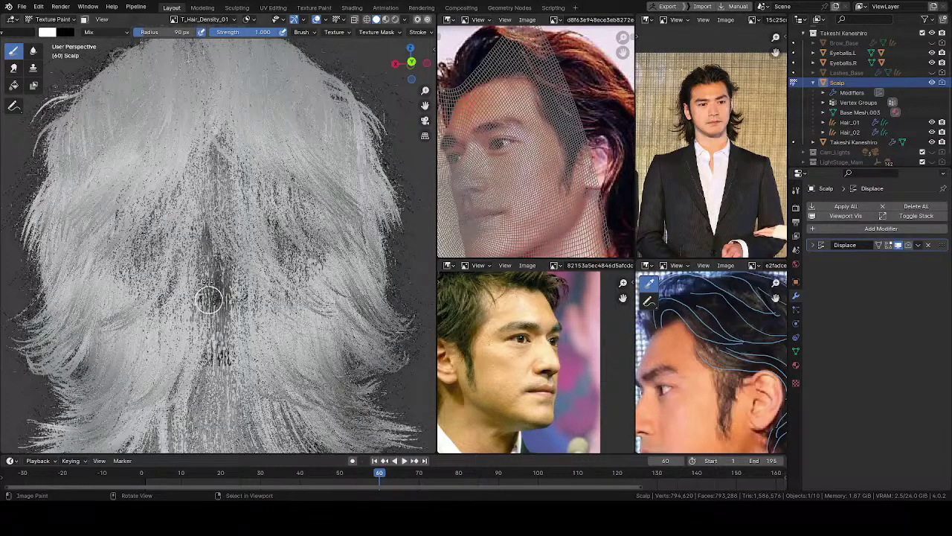
left_click_drag(217, 223, 223, 329)
left_click_drag(213, 285, 192, 252)
Set the brush radius to 105 px and paint white density into the sparse areas beside the central gap
middle_click_drag(193, 308, 215, 301)
key("f")
left_click(218, 298)
mouse_move(206, 257)
left_mouse_down()
mouse_move(214, 306)
mouse_move(183, 266)
left_mouse_up()
mouse_move(199, 310)
left_mouse_down()
mouse_move(231, 180)
mouse_move(270, 147)
left_mouse_up()
left_click_drag(274, 284, 275, 296)
Paint white density over the thin patches on the rear side of the head
middle_click_drag(261, 245, 274, 238)
left_click_drag(265, 141, 278, 211)
left_click_drag(264, 142, 288, 227)
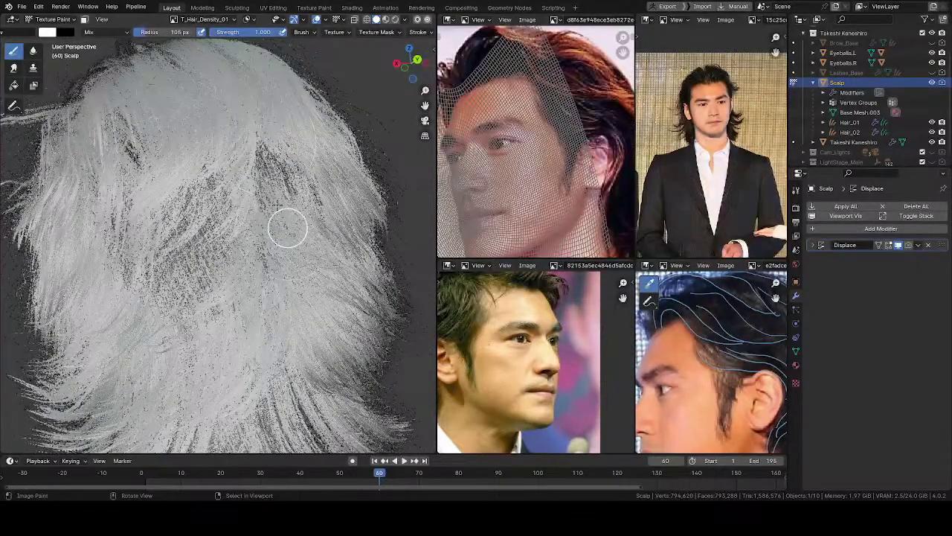
middle_click_drag(253, 242, 269, 246)
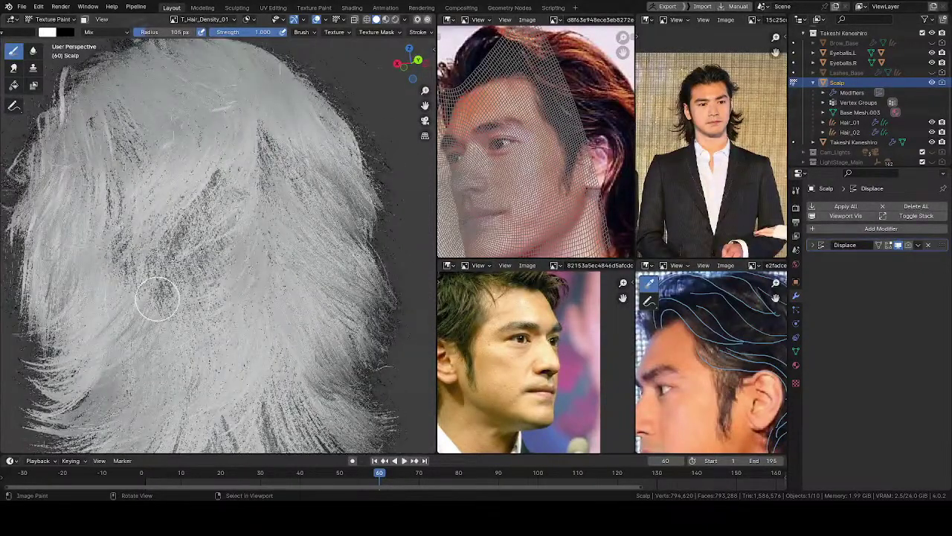
left_click_drag(158, 297, 216, 225)
Fill the remaining thin patches along the back centre and side of the hair, and save all images
middle_click_drag(212, 268, 254, 257)
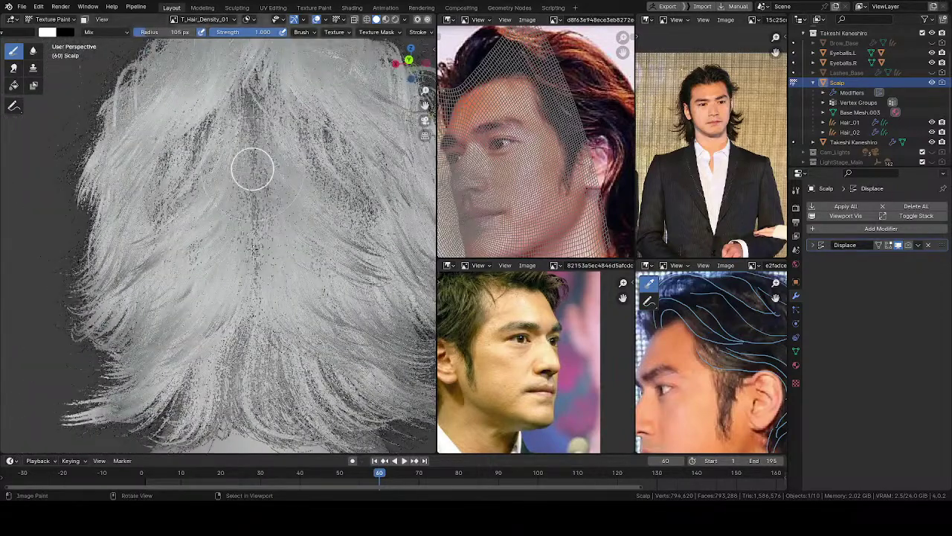
mouse_move(256, 270)
left_mouse_down()
mouse_move(239, 200)
mouse_move(241, 112)
mouse_move(242, 122)
left_mouse_up()
middle_click_drag(242, 199, 235, 236)
middle_click_drag(239, 257, 135, 133)
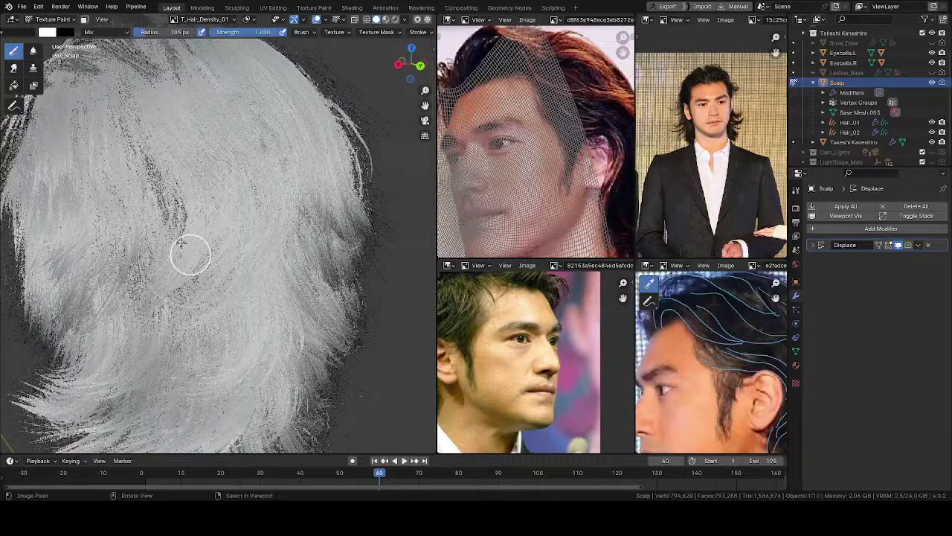
middle_click_drag(137, 96, 138, 183)
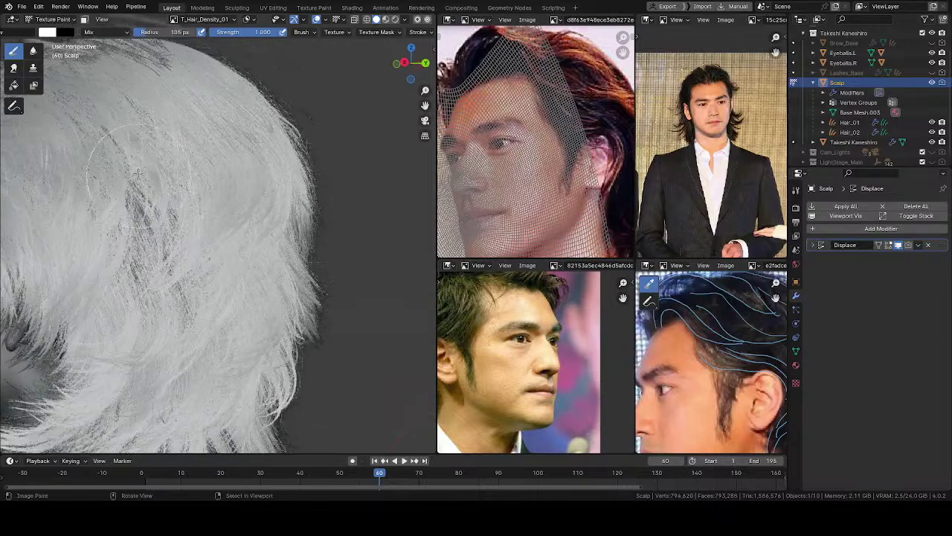
middle_click_drag(138, 262, 220, 214)
mouse_move(232, 329)
middle_mouse_down()
mouse_move(201, 213)
mouse_move(149, 211)
mouse_move(191, 175)
middle_mouse_up()
mouse_move(221, 250)
middle_mouse_down()
mouse_move(226, 276)
mouse_move(215, 287)
mouse_move(212, 195)
middle_mouse_up()
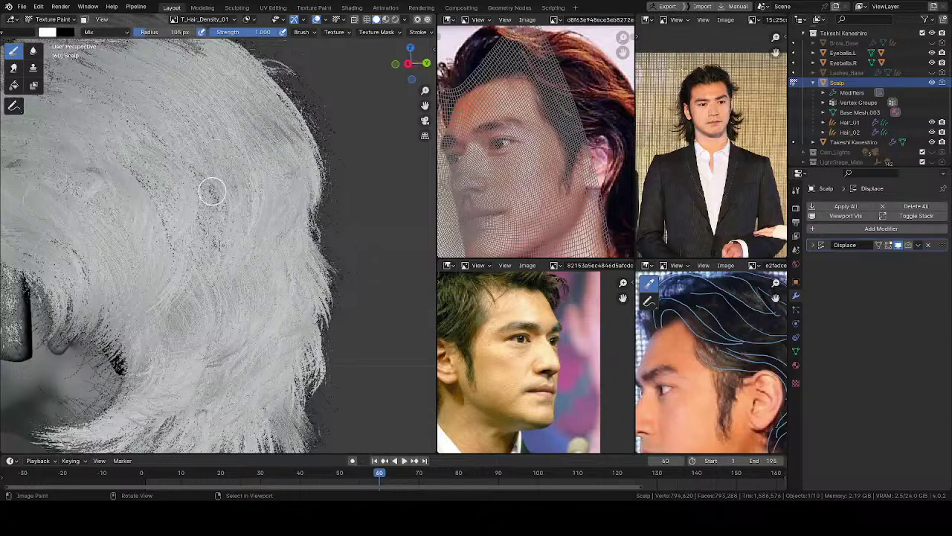
scroll(167, 230, "down", 4)
mouse_move(149, 227)
middle_mouse_down()
mouse_move(289, 224)
mouse_move(224, 238)
mouse_move(276, 255)
mouse_move(306, 317)
mouse_move(205, 239)
mouse_move(126, 220)
mouse_move(345, 259)
mouse_move(250, 202)
mouse_move(184, 242)
mouse_move(225, 277)
mouse_move(221, 299)
mouse_move(180, 307)
mouse_move(212, 229)
mouse_move(208, 193)
middle_mouse_up()
key("q")
Set the brush radius to 100 px and paint hair density along the front hairline beside the parting
scroll(184, 242, "down", 3)
key("f")
left_click(275, 219)
middle_click_drag(252, 216, 272, 256)
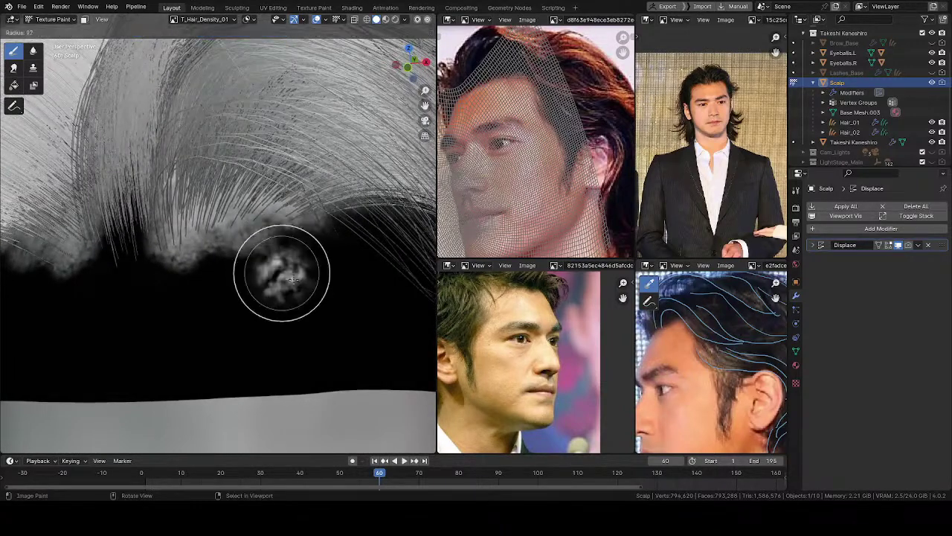
left_click_drag(270, 271, 271, 263)
key("f")
left_click(283, 275)
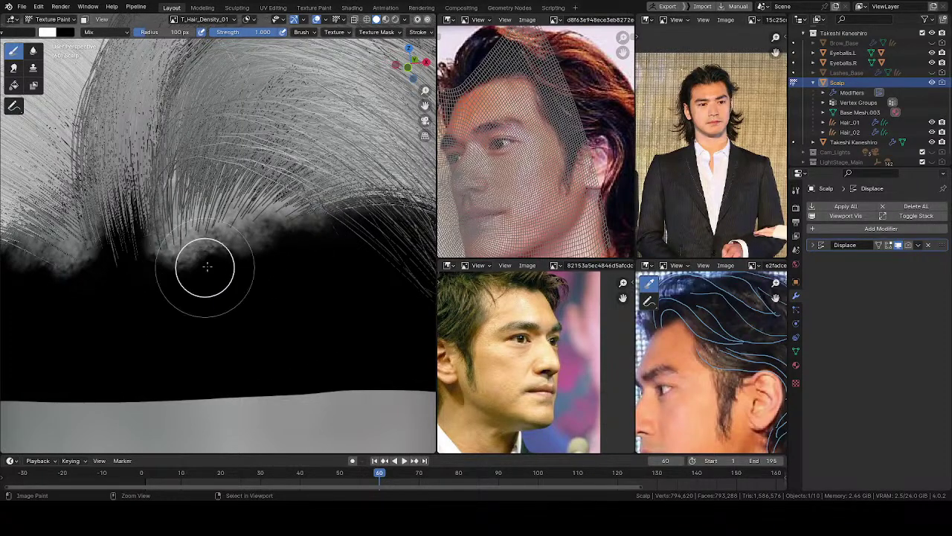
left_click_drag(167, 274, 339, 223)
Vary the brush radius and even out the density edge along the front hairline
middle_click_drag(251, 257, 253, 269)
key("f")
left_click(256, 276)
mouse_move(227, 276)
left_mouse_down()
mouse_move(191, 279)
mouse_move(203, 257)
mouse_move(340, 243)
left_mouse_up()
key("f")
left_click(243, 251)
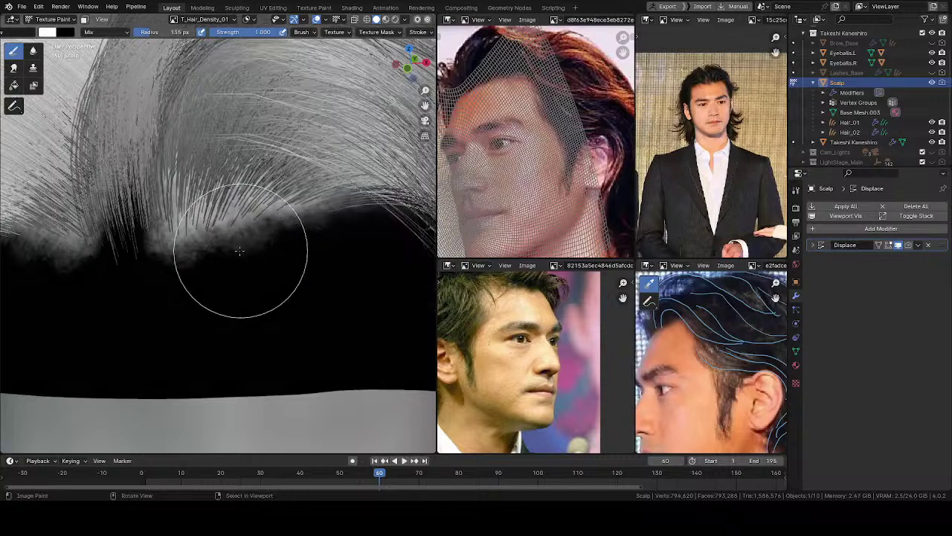
mouse_move(237, 258)
left_mouse_down()
mouse_move(180, 272)
mouse_move(299, 254)
left_mouse_up()
Save all painted images and return the Scalp to Object Mode
scroll(276, 199, "down", 6)
middle_click_drag(275, 199, 347, 189)
key("q")
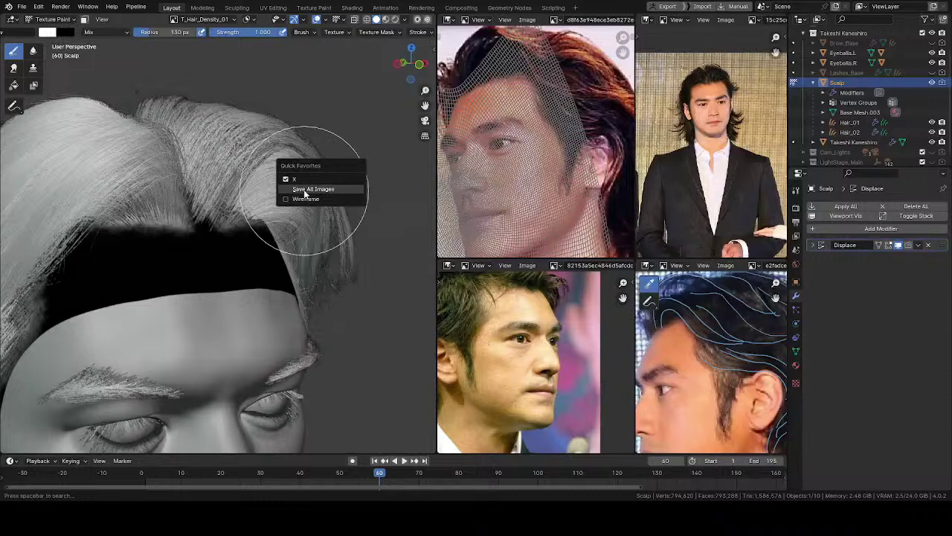
scroll(287, 251, "down", 4)
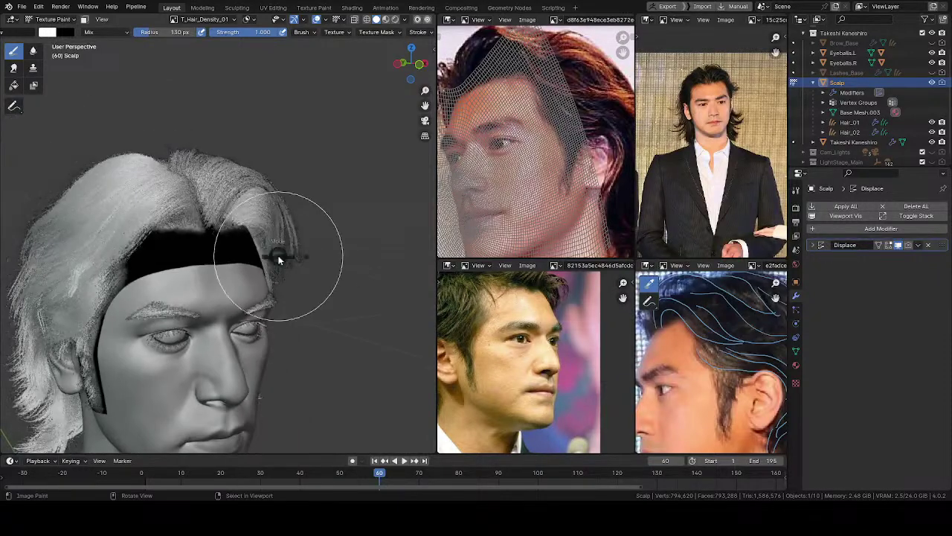
key("ctrl+Tab")
left_click(307, 303)
Hide the Scalp mesh in the viewport and save the file
left_click(932, 82)
middle_click_drag(350, 200, 94, 241)
key("ctrl+s")
View the bust from the front in rendered shading and show the LightStage_Main collection
mouse_move(236, 233)
middle_mouse_down()
mouse_move(252, 216)
mouse_move(244, 246)
mouse_move(235, 191)
mouse_move(265, 239)
mouse_move(241, 209)
mouse_move(307, 211)
mouse_move(248, 249)
mouse_move(201, 308)
mouse_move(207, 316)
mouse_move(272, 224)
mouse_move(235, 244)
mouse_move(156, 251)
mouse_move(190, 251)
mouse_move(223, 223)
mouse_move(164, 231)
mouse_move(132, 212)
mouse_move(176, 258)
mouse_move(111, 224)
mouse_move(155, 192)
mouse_move(138, 186)
mouse_move(156, 253)
mouse_move(241, 189)
mouse_move(331, 219)
mouse_move(276, 235)
mouse_move(257, 198)
middle_mouse_up()
scroll(197, 244, "up", 3)
scroll(331, 219, "down", 3)
key("z")
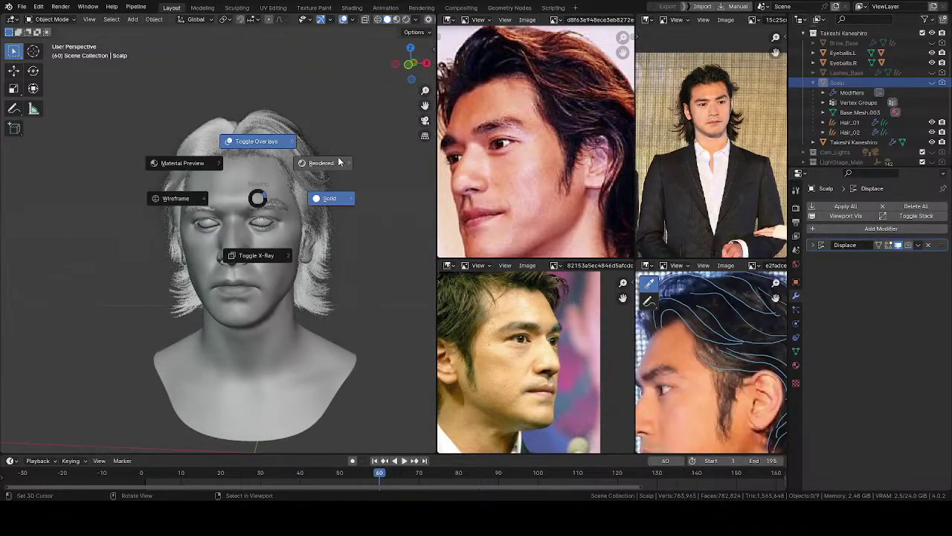
left_click(332, 163)
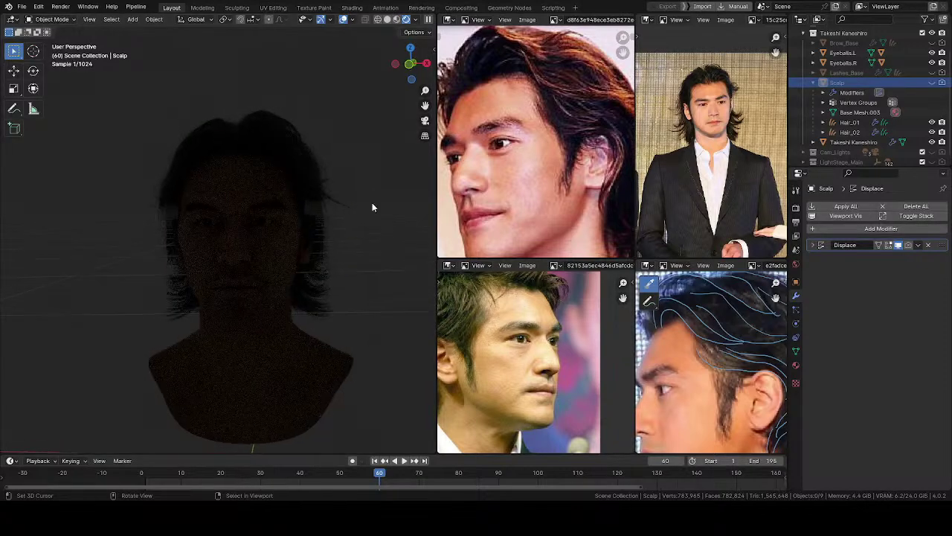
scroll(915, 142, "down", 1)
left_click(928, 157)
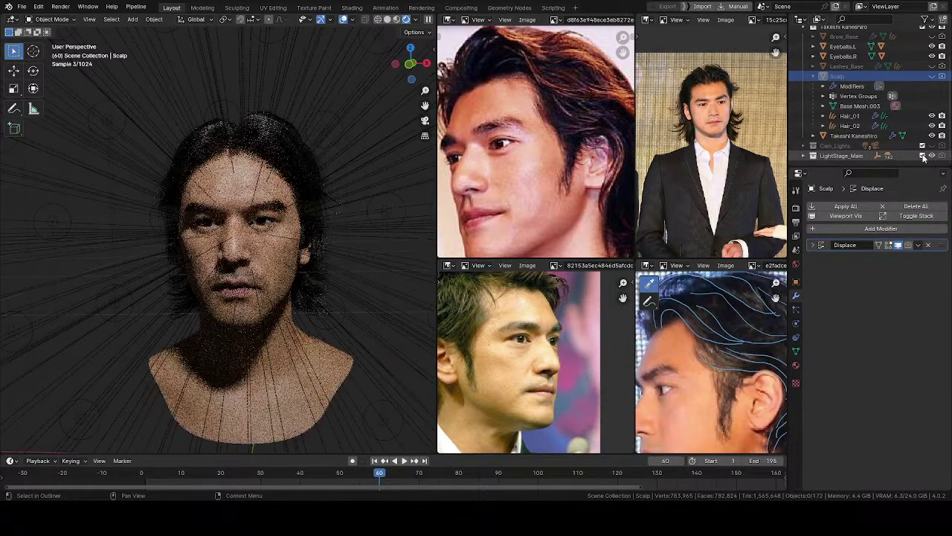
View the bust from a three-quarter angle in rendered shading with the overlays hidden
key("z")
middle_click_drag(276, 155, 355, 221)
left_click(317, 178)
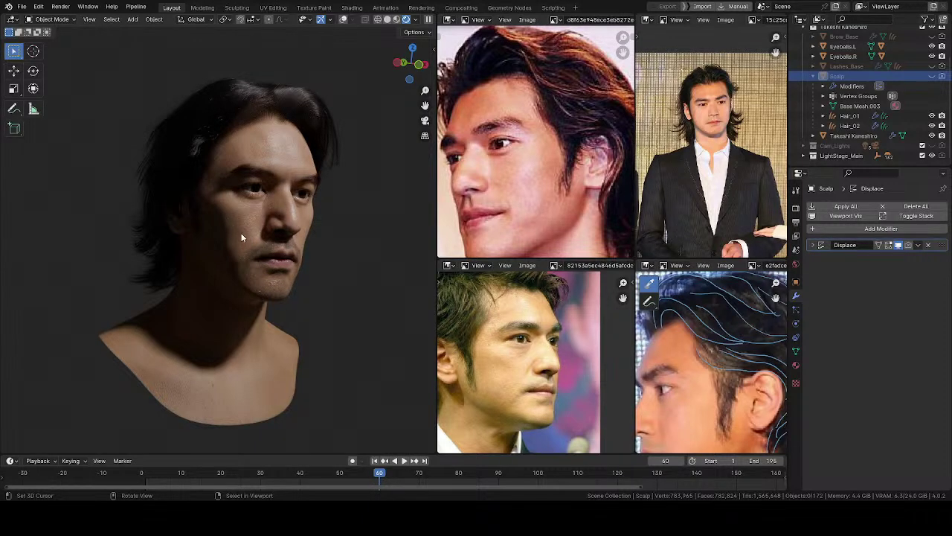
Switch to solid shading and put the Takeshi Kaneshiro head mesh into Sculpt Mode
key("z")
left_click(262, 227)
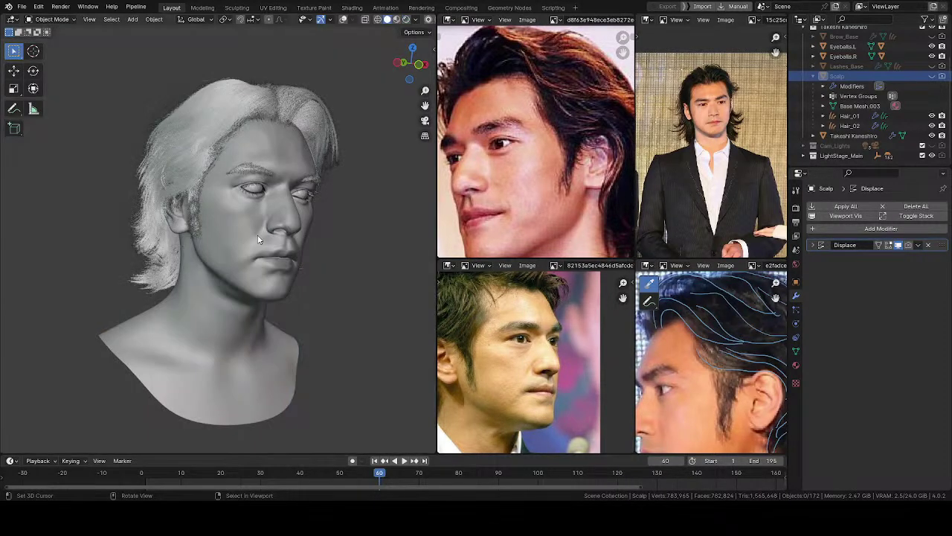
middle_click_drag(265, 234, 260, 174, "ctrl")
left_click(280, 236)
key("ctrl+Tab")
left_click(280, 259)
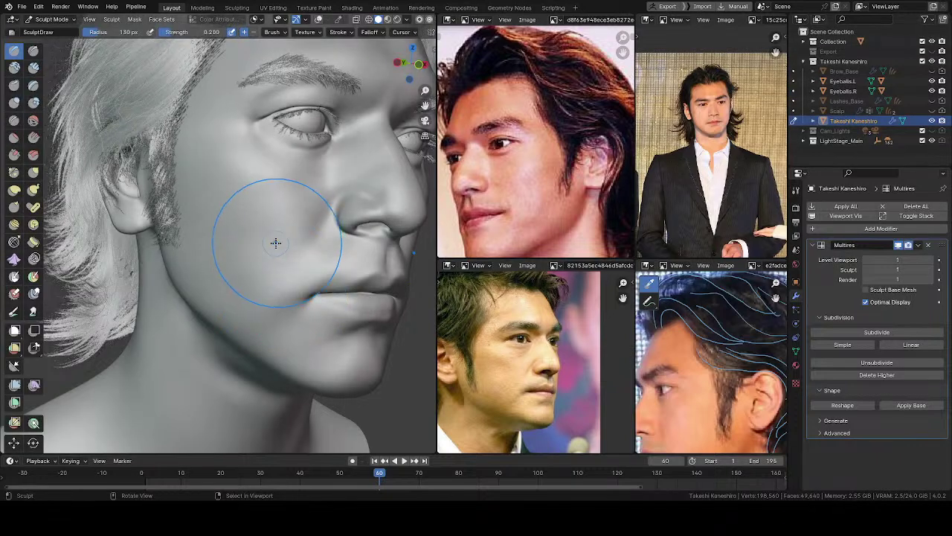
Reduce the Draw brush radius to 73 px and sculpt the cheek surface
key("f")
left_click(234, 220)
mouse_move(247, 218)
middle_mouse_down()
mouse_move(239, 233)
mouse_move(248, 213)
mouse_move(216, 227)
mouse_move(259, 228)
mouse_move(269, 238)
mouse_move(273, 216)
middle_mouse_up()
left_click(231, 228)
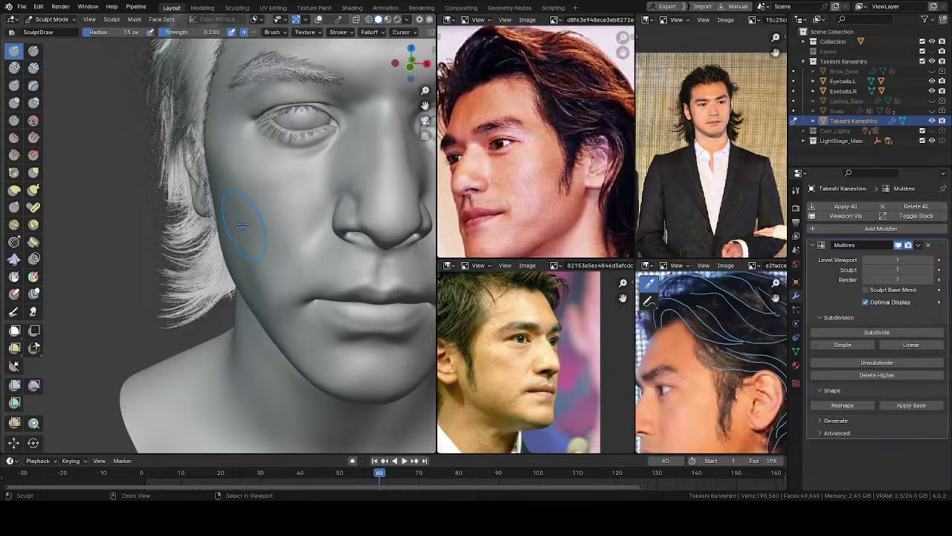
Switch to the Grab brush and set its radius to 114 px for reshaping the lower face
mouse_move(266, 236)
middle_mouse_down()
mouse_move(255, 218)
mouse_move(272, 250)
mouse_move(345, 258)
mouse_move(312, 248)
mouse_move(259, 265)
mouse_move(231, 246)
mouse_move(249, 234)
mouse_move(246, 215)
mouse_move(283, 218)
middle_mouse_up()
key("g")
middle_click_drag(350, 249, 363, 238)
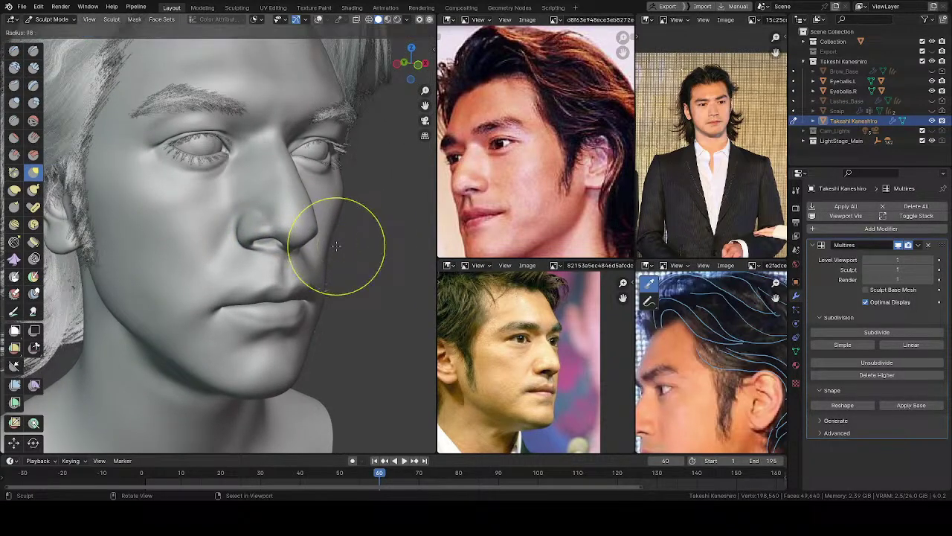
mouse_move(328, 241)
middle_mouse_down()
mouse_move(339, 240)
mouse_move(329, 233)
mouse_move(351, 244)
mouse_move(180, 268)
middle_mouse_up()
key("f")
left_click(330, 241)
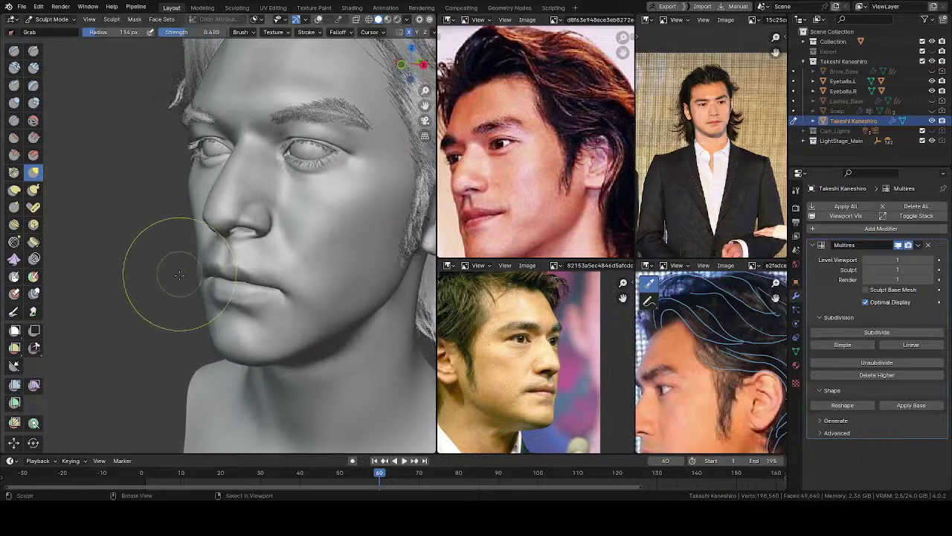
Shrink the Grab brush to 86 px and pull the cheek crease beside the nostril in profile, following the side reference photo
mouse_move(184, 321)
middle_mouse_down()
mouse_move(216, 357)
mouse_move(248, 340)
mouse_move(283, 221)
mouse_move(250, 238)
mouse_move(288, 213)
mouse_move(295, 223)
middle_mouse_up()
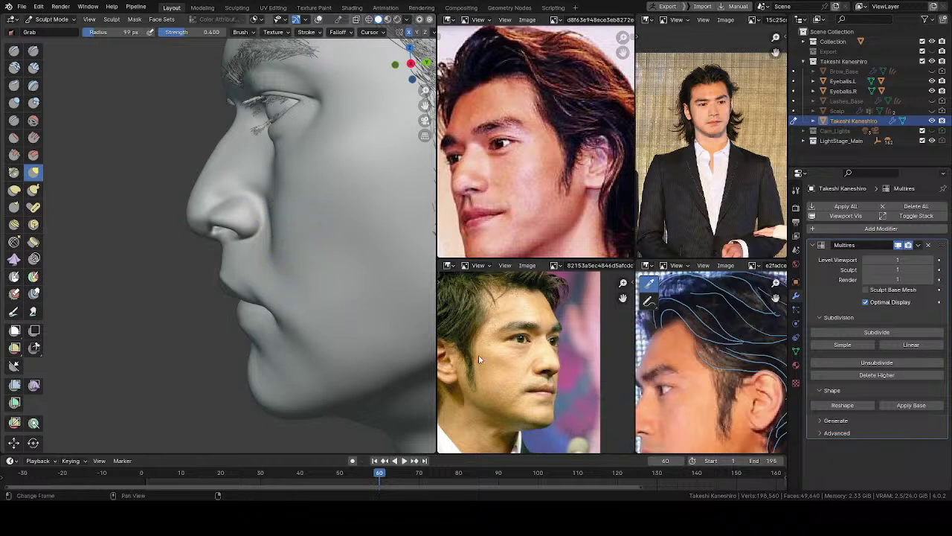
middle_click_drag(686, 412, 677, 362)
middle_click_drag(340, 233, 276, 238)
key("bracketleft")
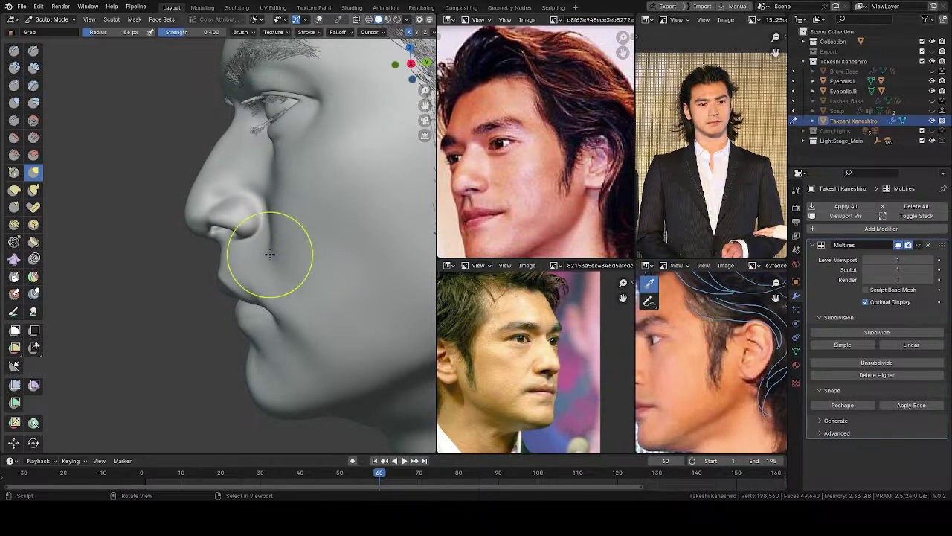
left_click_drag(270, 245, 276, 235)
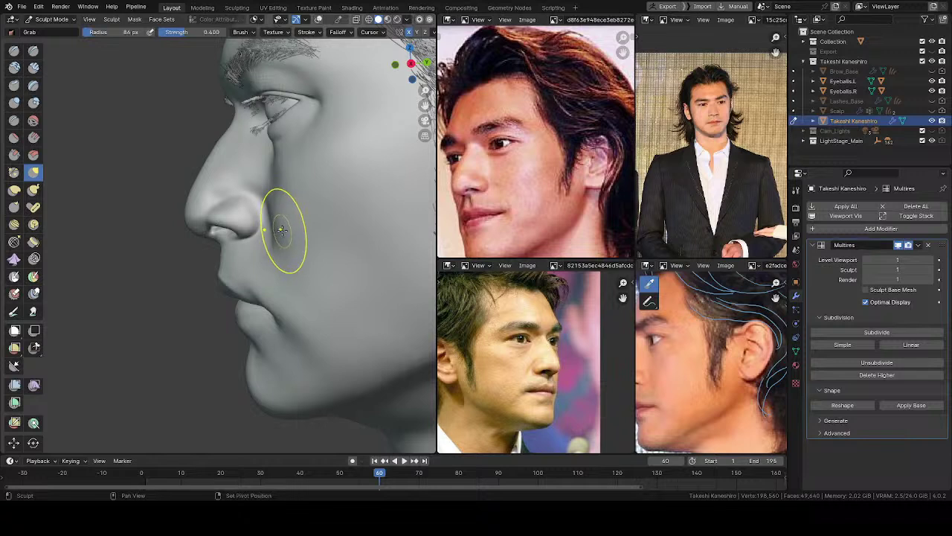
middle_click_drag(283, 234, 286, 240)
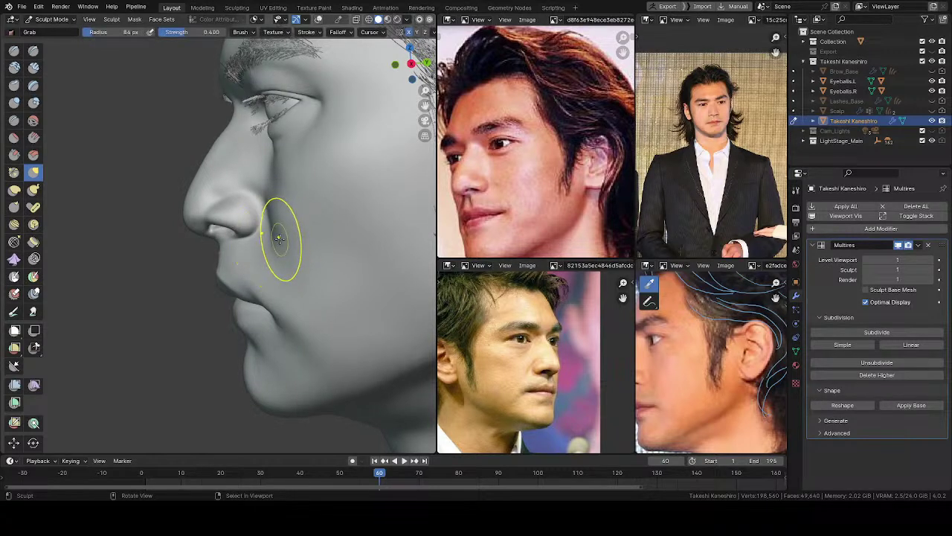
key("bracketleft")
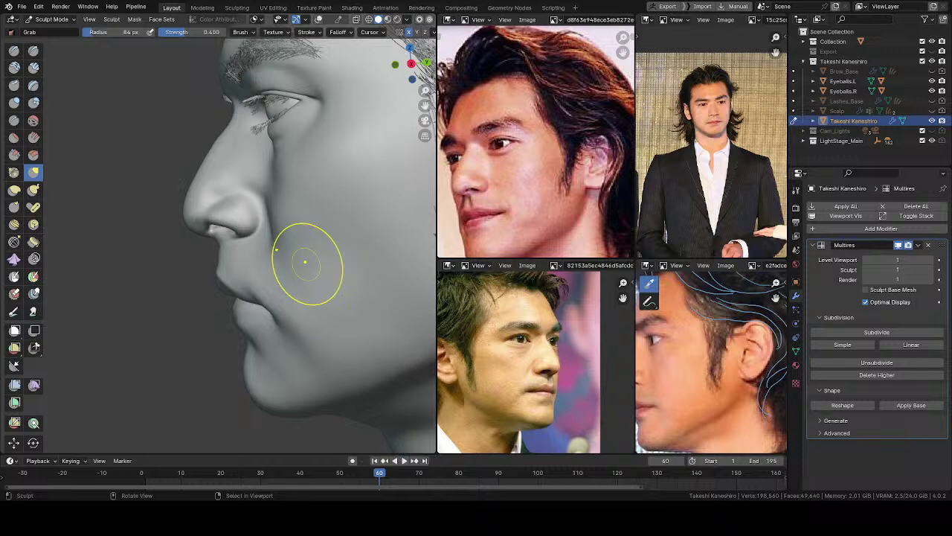
Set the Grab brush radius to 119 px and nudge the fold behind the nostril in a close profile view
mouse_move(357, 166)
middle_mouse_down()
mouse_move(310, 206)
mouse_move(213, 207)
middle_mouse_up()
scroll(251, 224, "up", 8)
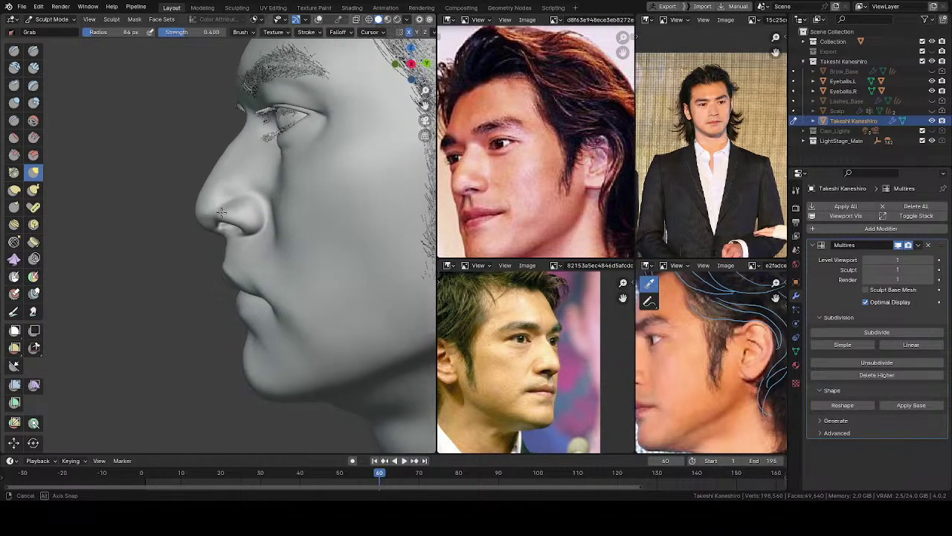
middle_click_drag(305, 194, 357, 254)
key("f")
left_click(360, 260)
left_click_drag(353, 264, 350, 264)
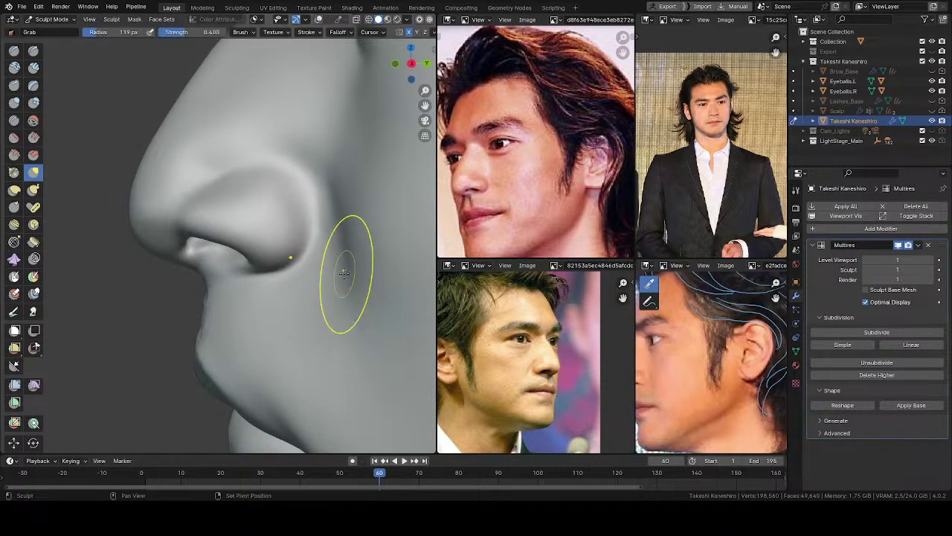
Set the Grab brush radius to 103 px over the cheek and check its contour beside the nose and mouth
middle_click_drag(346, 230, 468, 240)
scroll(272, 251, "down", 5)
scroll(272, 251, "up", 2)
middle_click_drag(276, 251, 402, 271)
scroll(312, 242, "up", 4)
mouse_move(308, 240)
middle_mouse_down("shift")
mouse_move(367, 198)
mouse_move(261, 293)
mouse_move(240, 235)
middle_mouse_up("shift")
key("f")
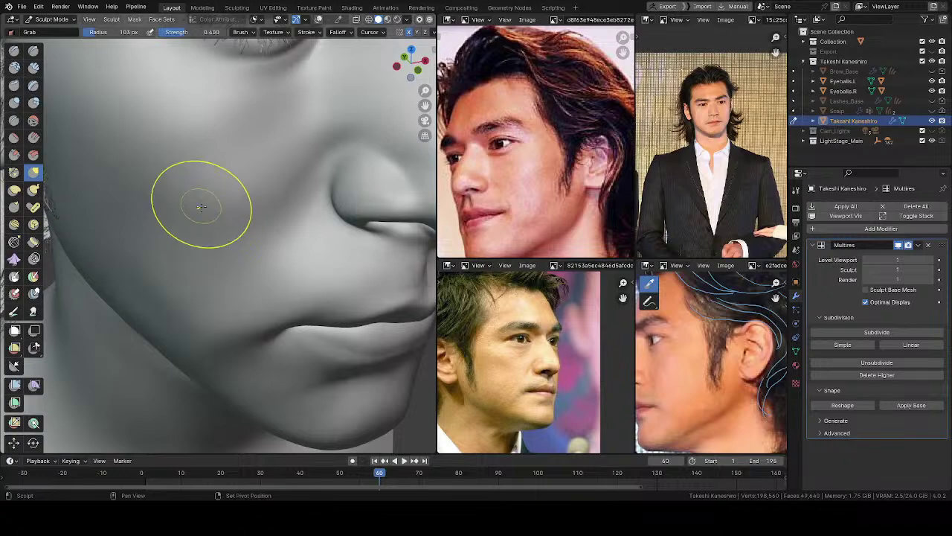
middle_click_drag(208, 208, 190, 212)
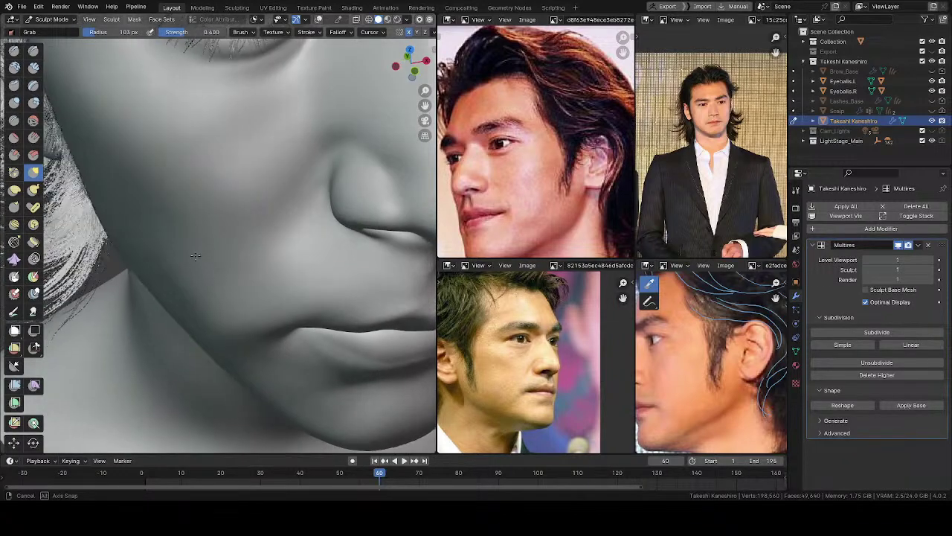
mouse_move(234, 260)
middle_mouse_down()
mouse_move(108, 251)
mouse_move(376, 218)
mouse_move(353, 229)
mouse_move(186, 220)
mouse_move(206, 222)
mouse_move(230, 290)
mouse_move(228, 240)
mouse_move(208, 236)
middle_mouse_up()
Return the head to Object Mode and switch the viewport to rendered shading
key("ctrl+Tab")
left_click(145, 242)
scroll(247, 255, "down", 3)
key("z")
left_click(275, 193)
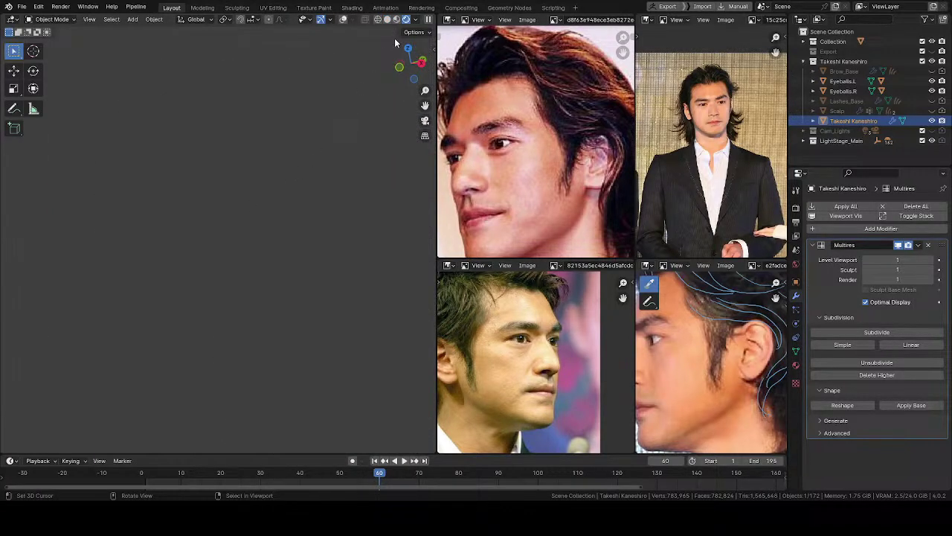
left_click(415, 19)
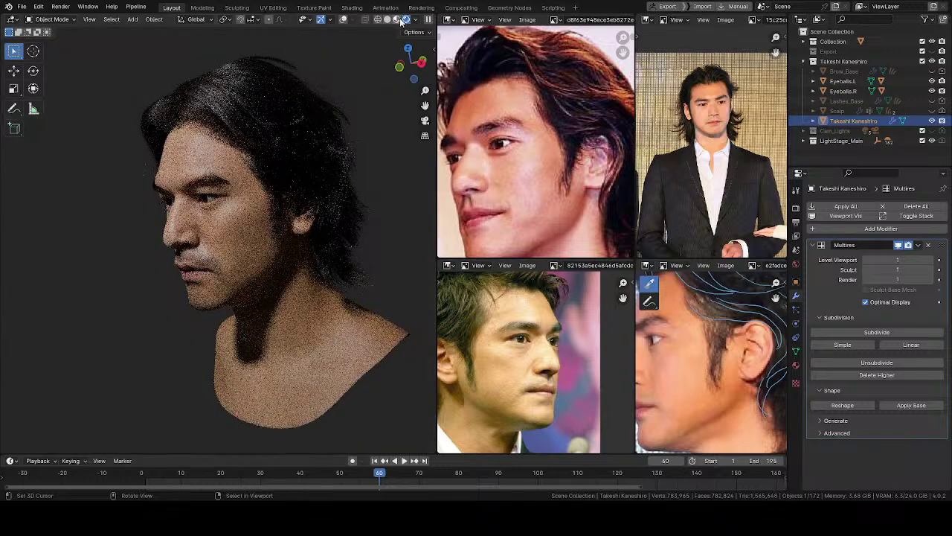
Check the rendered head from several angles and save the file
middle_click_drag(262, 178, 283, 167)
mouse_move(254, 249)
middle_mouse_down()
mouse_move(206, 249)
mouse_move(198, 217)
mouse_move(320, 233)
mouse_move(212, 238)
mouse_move(305, 251)
mouse_move(323, 227)
mouse_move(215, 313)
mouse_move(265, 239)
mouse_move(306, 240)
mouse_move(258, 261)
mouse_move(254, 223)
mouse_move(269, 216)
middle_mouse_up()
key("ctrl+s")
Switch to solid shading close to the eye and apply the SurfaceDeform modifier on Lashes_Base
scroll(309, 242, "up", 10)
key("z")
left_click(350, 240)
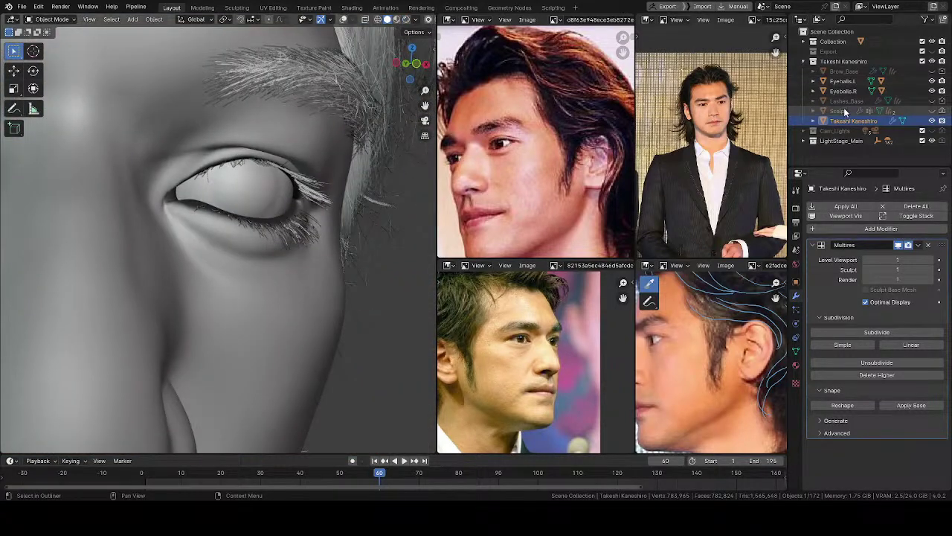
left_click(841, 100)
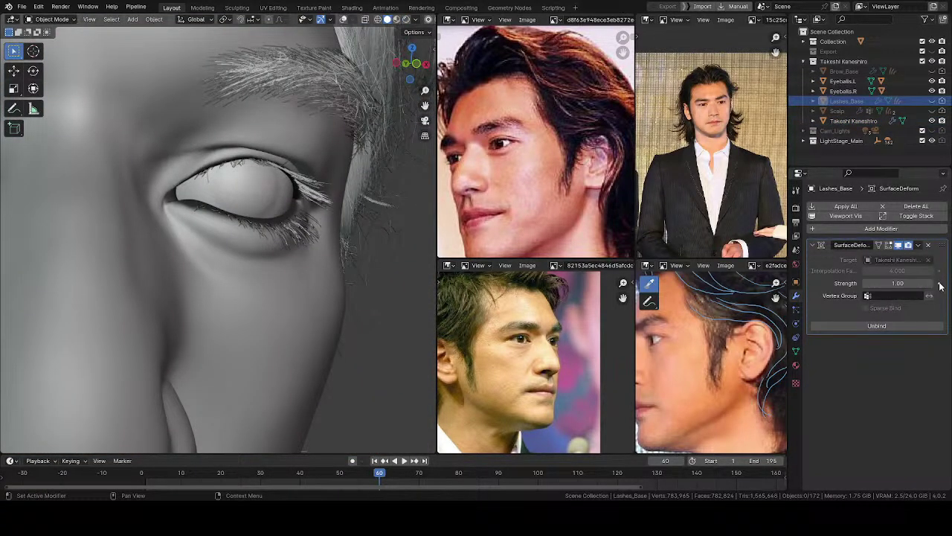
key("ctrl+a")
Select the Lashes_01 eyelash curves and enter Sculpt Mode
mouse_move(238, 216)
middle_mouse_down()
mouse_move(104, 206)
mouse_move(276, 240)
mouse_move(177, 233)
mouse_move(302, 215)
mouse_move(402, 215)
mouse_move(307, 180)
middle_mouse_up()
scroll(276, 240, "up", 5)
scroll(313, 212, "down", 3)
left_click(307, 180)
key("ctrl+Tab")
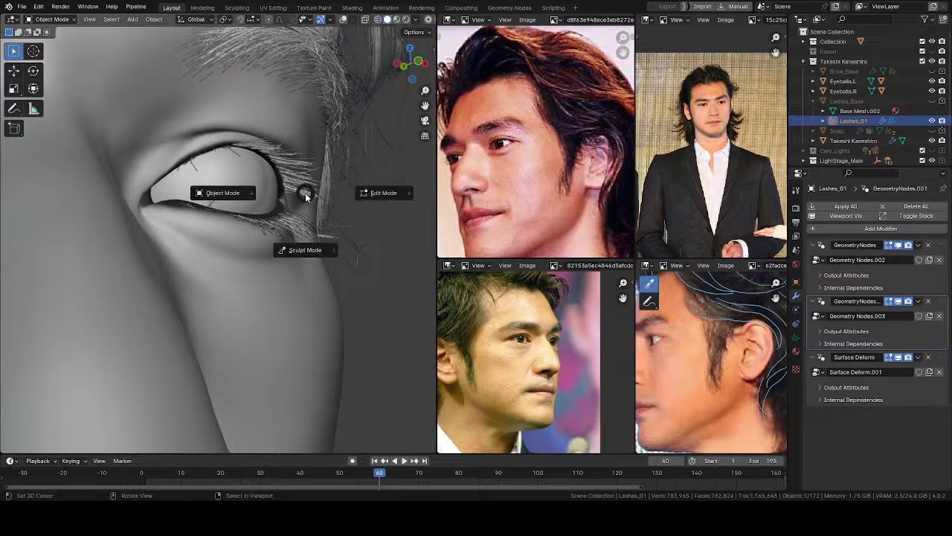
left_click(305, 249)
middle_click_drag(298, 233, 272, 202)
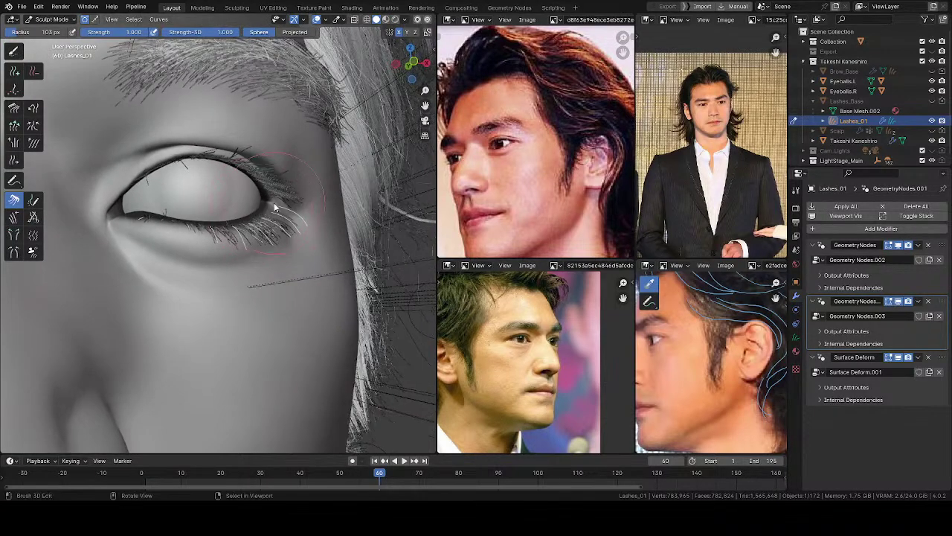
Hide the LightStage_Main collection to clear the light lines from the viewport
key("ctrl+Tab")
key("Escape")
scroll(908, 133, "down", 1)
left_click(922, 156)
Adjust the eyelash curves, return Lashes_01 to Object Mode and save the file
mouse_move(257, 176)
middle_mouse_down()
mouse_move(244, 143)
mouse_move(247, 184)
mouse_move(113, 218)
mouse_move(147, 209)
middle_mouse_up()
key("q")
left_click(178, 185)
key("q")
left_click(169, 211)
key("ctrl+Tab")
mouse_move(165, 215)
middle_mouse_down()
mouse_move(245, 218)
mouse_move(268, 244)
mouse_move(270, 319)
mouse_move(230, 319)
mouse_move(52, 233)
mouse_move(172, 208)
middle_mouse_up()
key("ctrl+s")
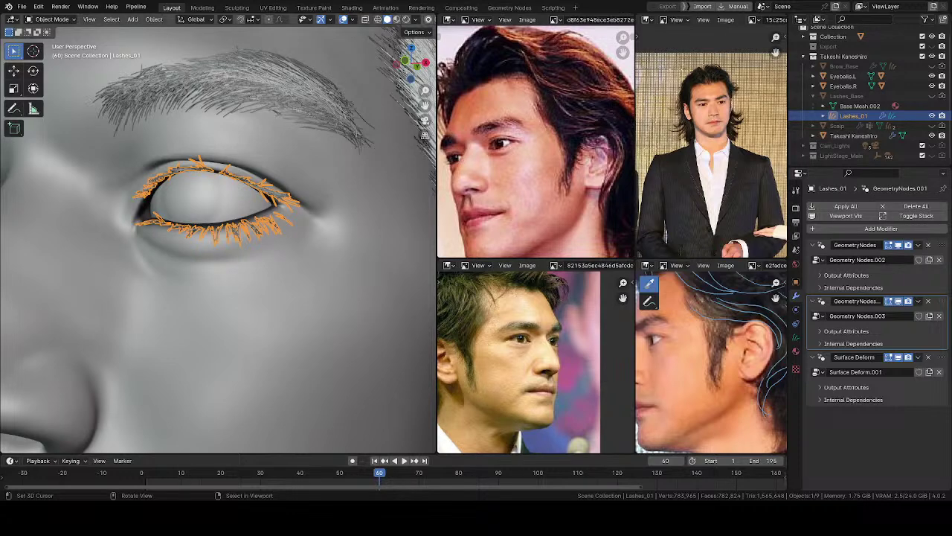
Put Lashes_01 back into Sculpt Mode and comb the lower lashes at the inner eye corner with the Comb brush
mouse_move(152, 227)
middle_mouse_down()
mouse_move(198, 240)
mouse_move(230, 288)
middle_mouse_up()
key("ctrl+Tab")
scroll(237, 217, "up", 2)
middle_click_drag(236, 218, 197, 220)
key("space")
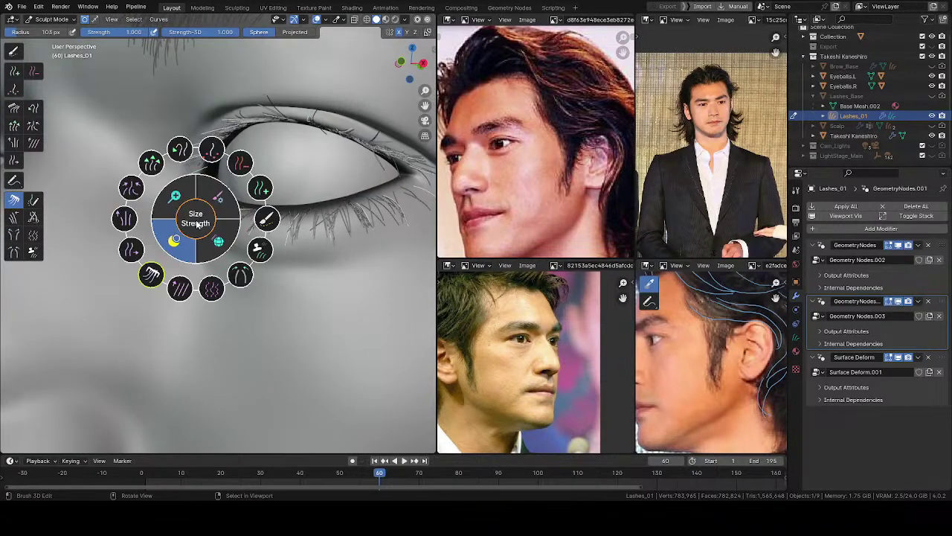
left_click(152, 274)
mouse_move(182, 214)
left_mouse_down()
mouse_move(197, 234)
mouse_move(209, 228)
left_mouse_up()
Reduce the Comb brush radius to 69 px and refine the lashes near the inner corner
key("f")
left_click(206, 222)
middle_click_drag(209, 228, 225, 223)
left_click_drag(206, 215, 209, 221)
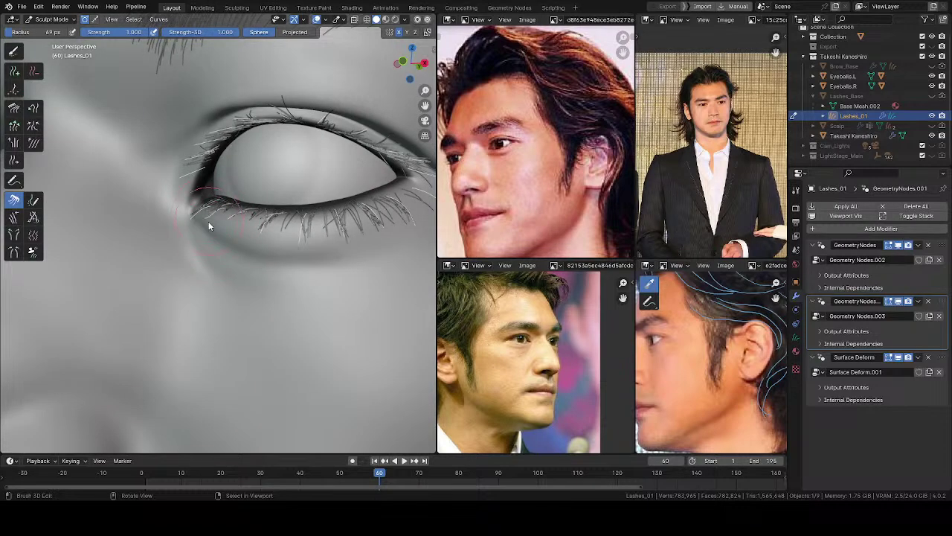
mouse_move(204, 235)
middle_mouse_down()
mouse_move(250, 233)
mouse_move(204, 236)
mouse_move(214, 223)
mouse_move(199, 220)
mouse_move(237, 228)
mouse_move(228, 248)
mouse_move(166, 296)
mouse_move(94, 265)
mouse_move(68, 237)
mouse_move(252, 241)
mouse_move(240, 210)
mouse_move(260, 223)
middle_mouse_up()
Return Lashes_01 to Object Mode and save the file
key("ctrl+Tab")
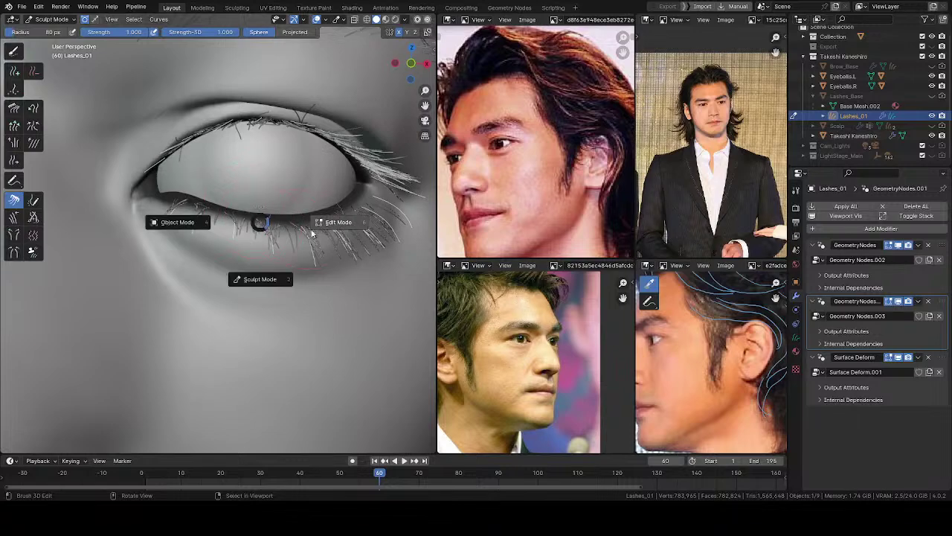
left_click(167, 227)
key("ctrl+s")
Open the Lashes_Base mesh in Edit Mode, clear its selection and return it to Object Mode
middle_click_drag(193, 240, 297, 258)
left_click(848, 97)
key("ctrl+Tab")
left_click(356, 269)
mouse_move(236, 274)
middle_mouse_down()
mouse_move(177, 266)
mouse_move(148, 179)
mouse_move(345, 288)
mouse_move(141, 188)
mouse_move(298, 187)
mouse_move(367, 270)
mouse_move(288, 304)
mouse_move(283, 360)
mouse_move(261, 343)
mouse_move(239, 277)
mouse_move(216, 256)
mouse_move(231, 248)
mouse_move(234, 290)
mouse_move(186, 238)
mouse_move(193, 201)
mouse_move(255, 181)
mouse_move(353, 179)
mouse_move(426, 257)
middle_mouse_up()
key("alt+a")
key("ctrl+Tab")
left_click(195, 233)
middle_click_drag(325, 225, 188, 255)
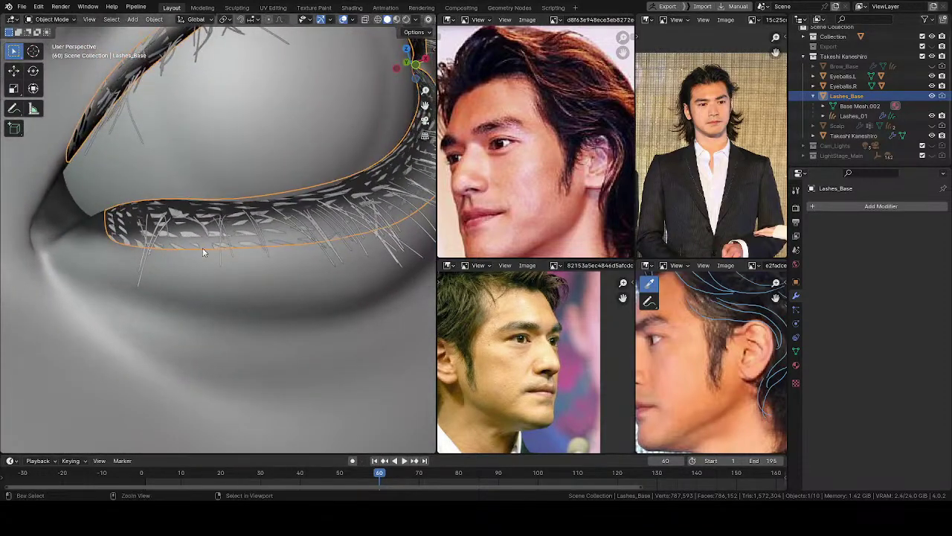
Examine the lashes around the eyelid and select the Eyeballs.L object
scroll(188, 250, "down", 3)
left_click(246, 232)
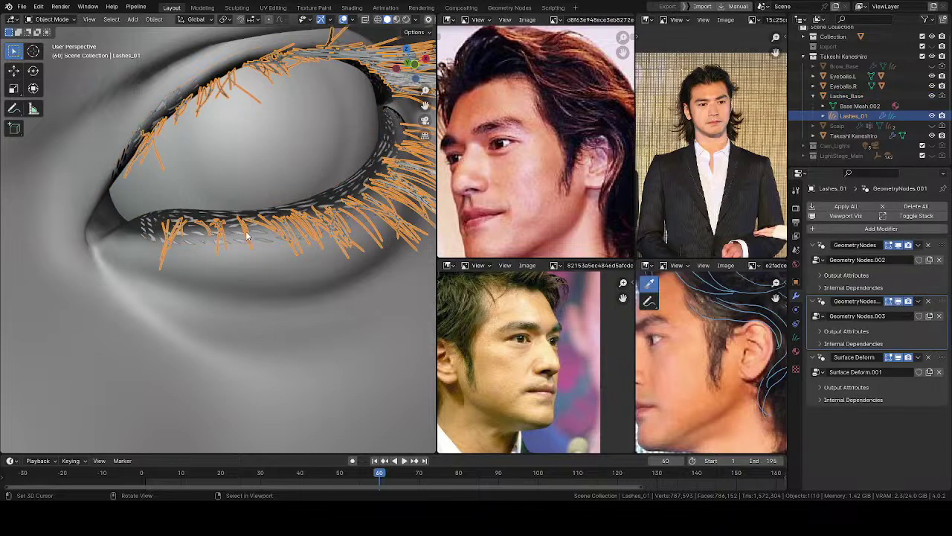
middle_click_drag(280, 272, 244, 309)
right_click(192, 216)
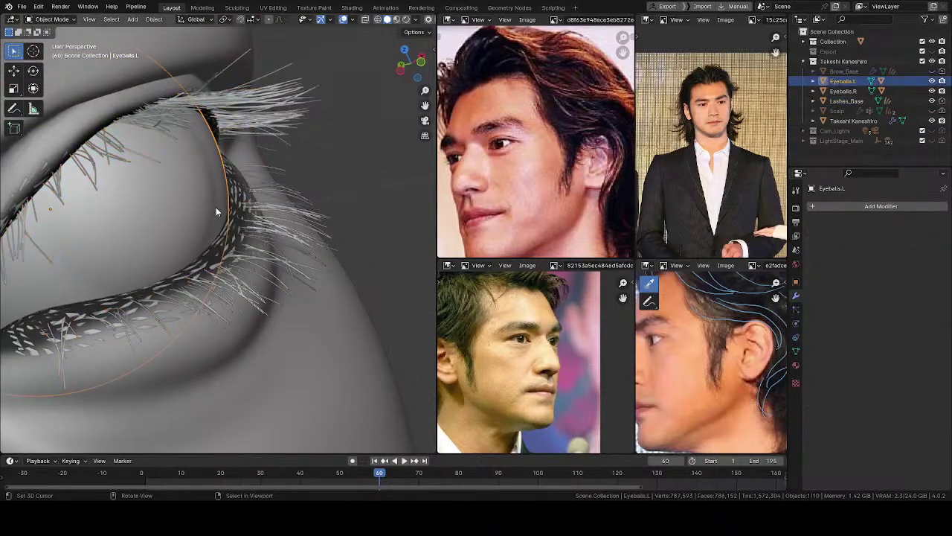
key("g")
key("y")
right_click(195, 211)
Add Eyeballs.R to the selection and move both eyeballs about 0.0007 m along the global Y axis
middle_click_drag(195, 211, 334, 197)
right_click(119, 259, "shift")
scroll(298, 195, "up", 6)
key("g")
key("y")
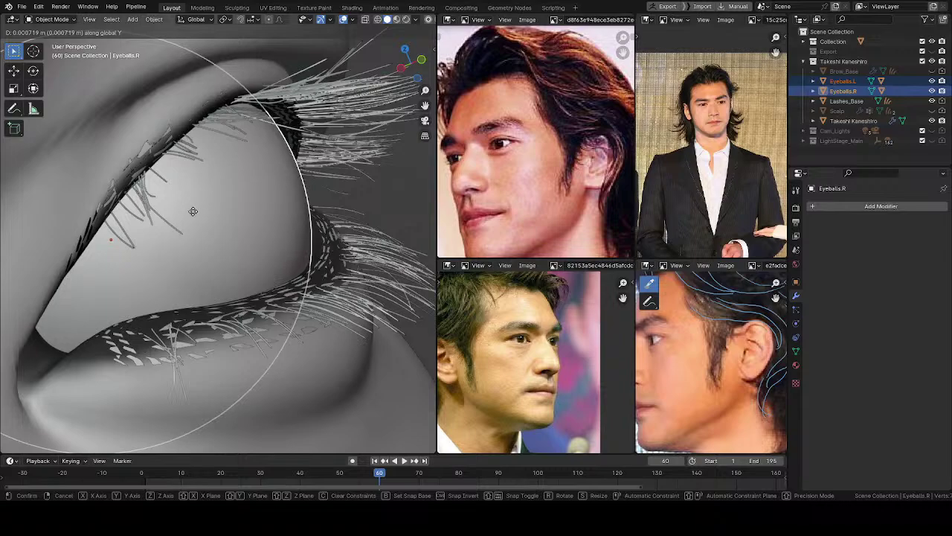
left_click(188, 210)
Deselect everything and hide the Lashes_Base mesh in the viewport
middle_click_drag(240, 243, 178, 263)
key("alt+a")
middle_click_drag(235, 232, 253, 312)
left_click(932, 101)
middle_click_drag(230, 181, 223, 259, "ctrl")
Switch the viewport to rendered shading and show the LightStage_Main collection
scroll(223, 257, "down", 4)
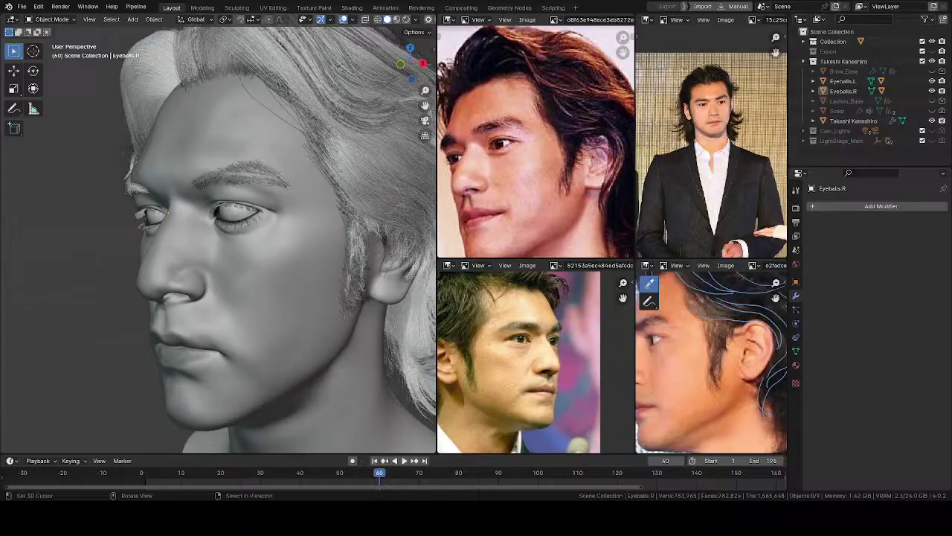
scroll(244, 238, "down", 4)
mouse_move(244, 238)
middle_mouse_down()
mouse_move(224, 247)
mouse_move(300, 280)
mouse_move(255, 331)
mouse_move(297, 272)
mouse_move(256, 259)
mouse_move(127, 279)
mouse_move(162, 376)
mouse_move(204, 363)
mouse_move(276, 216)
mouse_move(262, 244)
mouse_move(272, 223)
mouse_move(349, 202)
mouse_move(190, 210)
mouse_move(218, 203)
middle_mouse_up()
key("z")
left_click(291, 168)
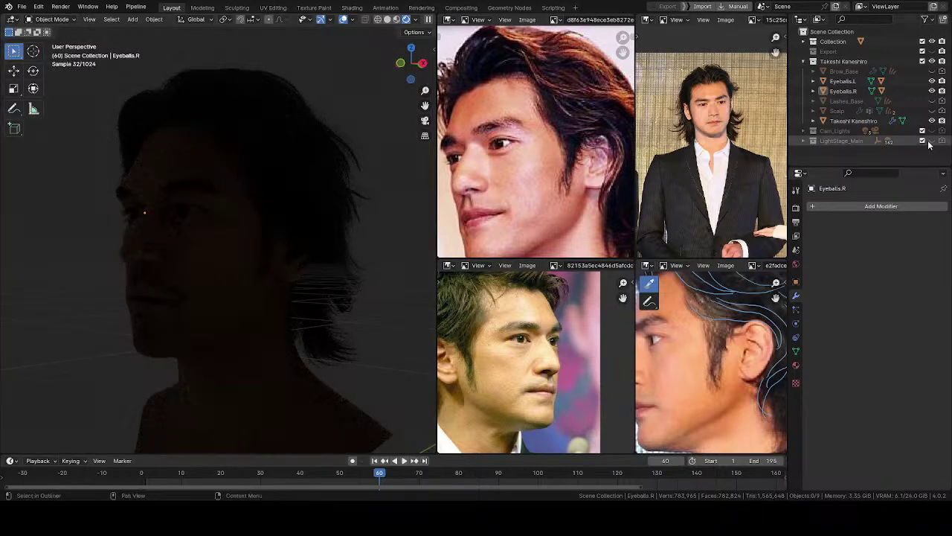
left_click(923, 140)
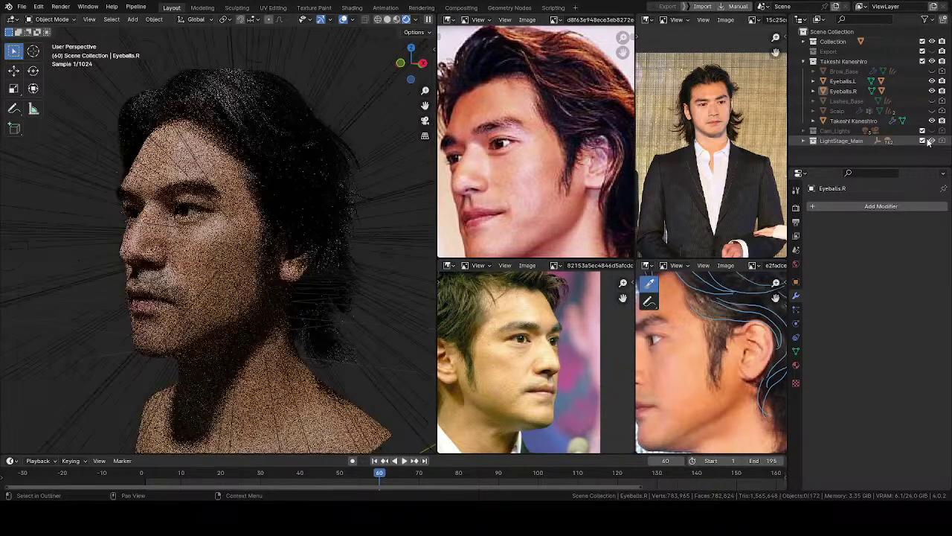
Check the rendered face up close and save the file
middle_click_drag(357, 200, 300, 231)
scroll(293, 195, "up", 5)
middle_click_drag(292, 195, 220, 245)
key("ctrl+s")
View the whole bust from the front and scrub the timeline to examine the changing light-stage lighting
middle_click_drag(220, 246, 295, 273)
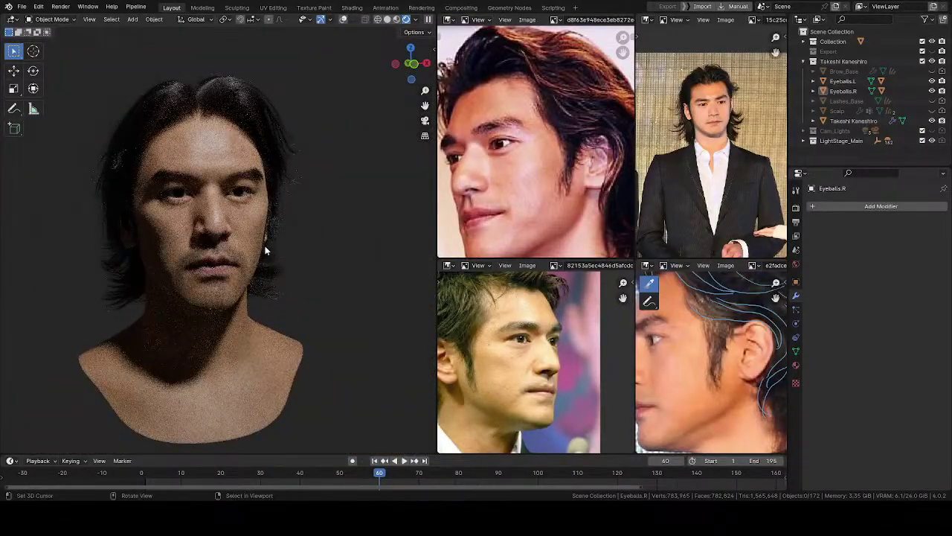
mouse_move(268, 235)
middle_mouse_down()
mouse_move(245, 257)
mouse_move(260, 274)
mouse_move(271, 248)
middle_mouse_up()
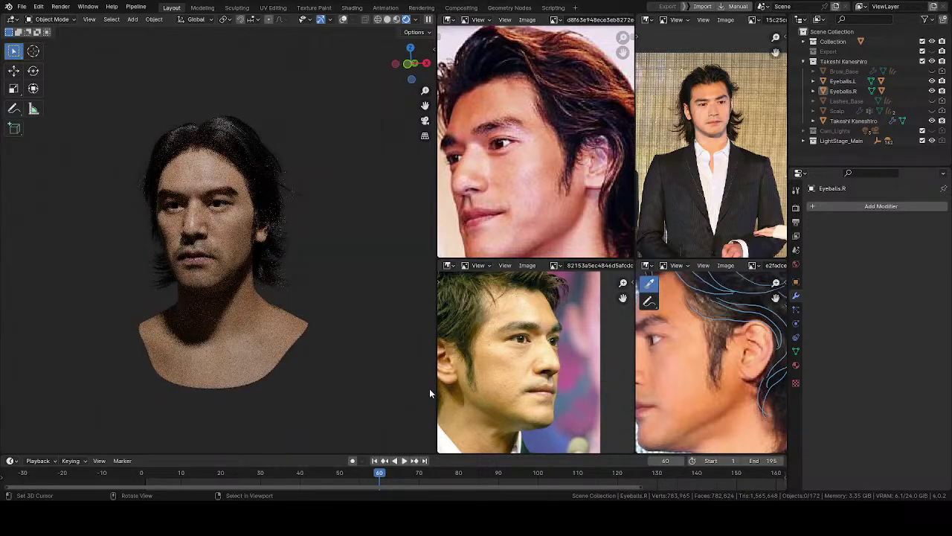
mouse_move(380, 474)
left_mouse_down()
mouse_move(346, 479)
mouse_move(368, 486)
left_mouse_up()
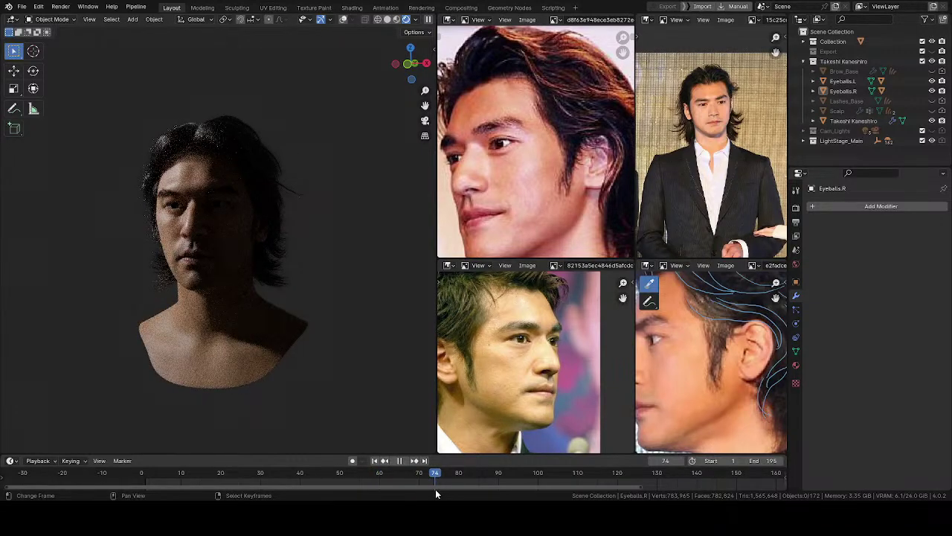
Stop the light-stage animation at frame 75 and examine the rendered bust from both three-quarter sides and the front
left_click_drag(444, 491, 437, 491)
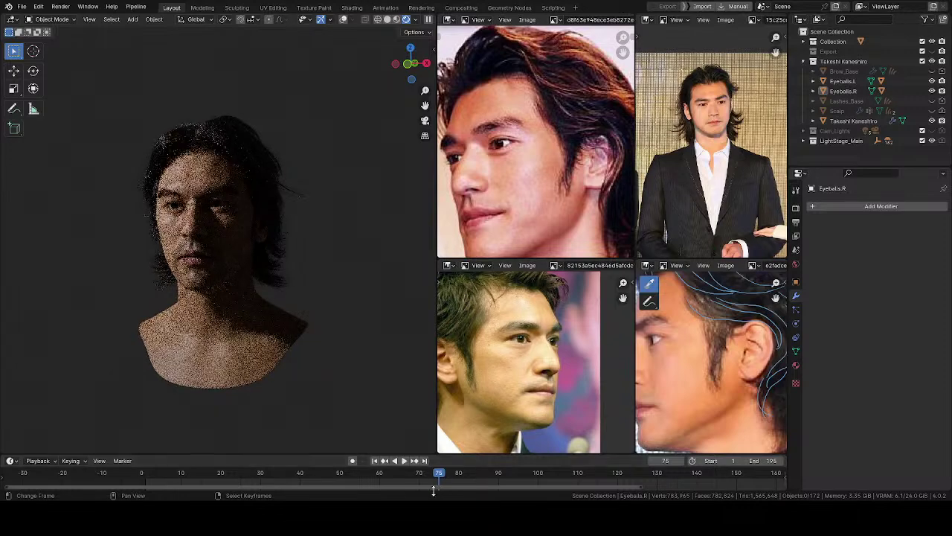
middle_click_drag(280, 241, 328, 244)
middle_click_drag(699, 399, 742, 400)
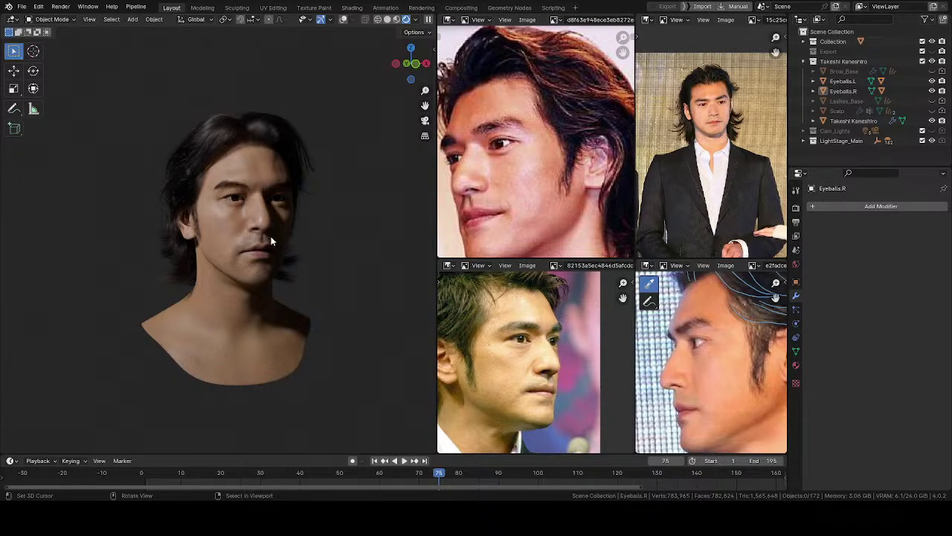
middle_click_drag(275, 230, 306, 211)
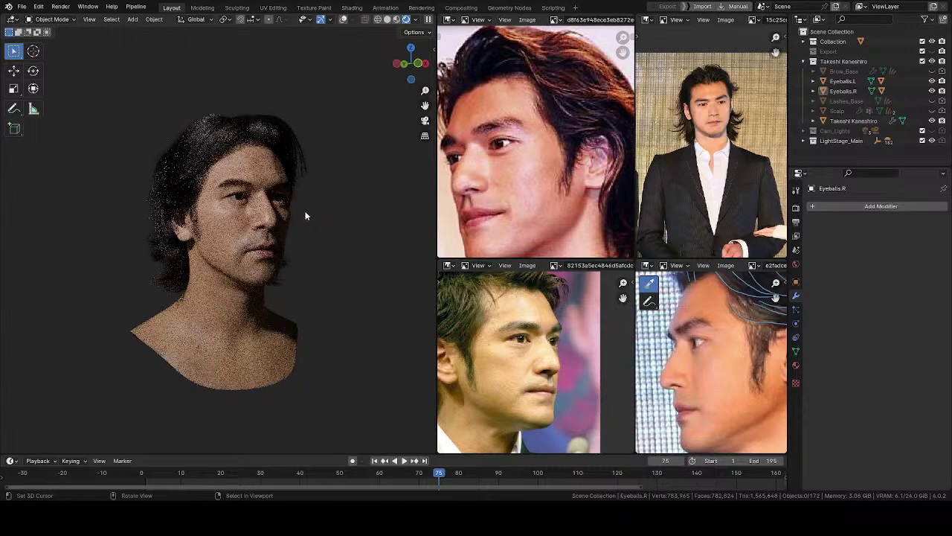
scroll(297, 210, "up", 10)
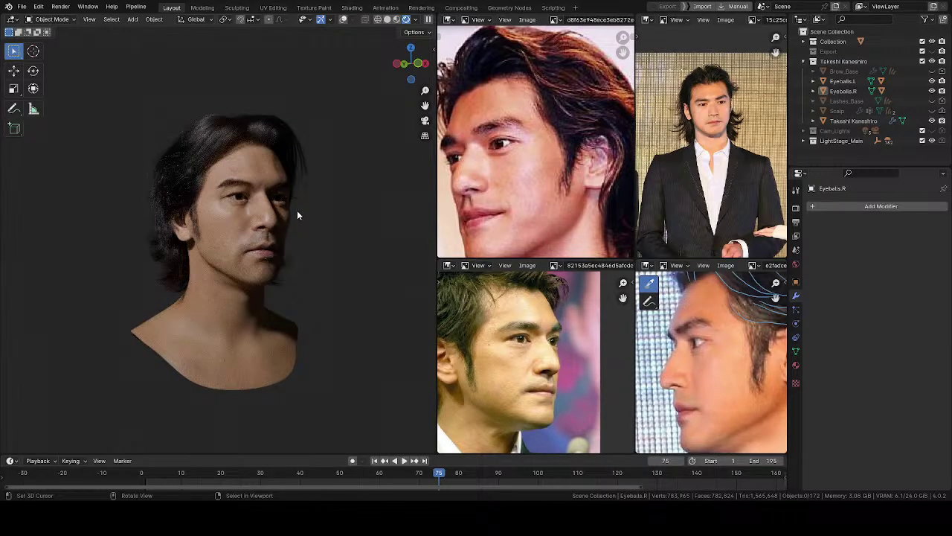
mouse_move(287, 215)
middle_mouse_down()
mouse_move(322, 218)
mouse_move(290, 263)
mouse_move(250, 201)
mouse_move(267, 212)
mouse_move(255, 191)
mouse_move(278, 198)
mouse_move(263, 196)
mouse_move(291, 260)
mouse_move(279, 218)
mouse_move(289, 213)
mouse_move(276, 233)
mouse_move(275, 210)
mouse_move(260, 217)
middle_mouse_up()
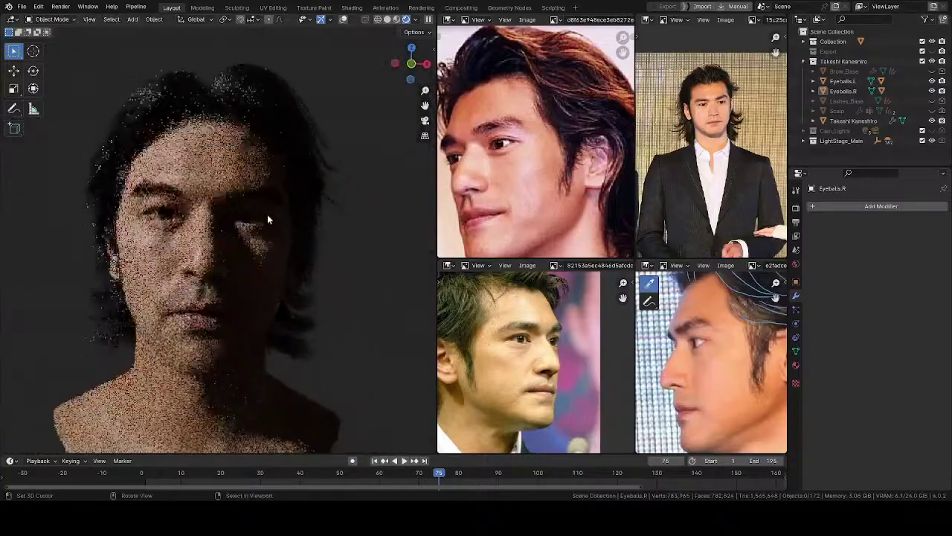
Enter Sculpt Mode on the Takeshi Kaneshiro head in solid shading and reshape the upper side of the forehead with the Grab brush
key("z")
mouse_move(328, 216)
middle_mouse_down()
mouse_move(216, 207)
mouse_move(238, 315)
mouse_move(195, 305)
mouse_move(234, 409)
mouse_move(183, 345)
mouse_move(178, 302)
mouse_move(146, 263)
mouse_move(155, 272)
middle_mouse_up()
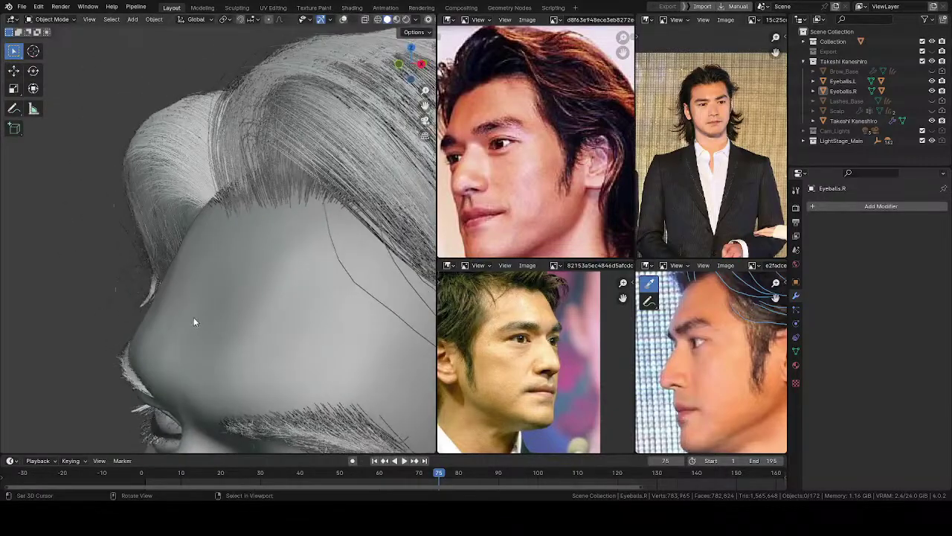
left_click(192, 316)
key("ctrl+Tab")
mouse_move(199, 326)
middle_mouse_down()
mouse_move(220, 286)
mouse_move(227, 319)
mouse_move(221, 276)
middle_mouse_up()
key("f")
left_click(142, 254)
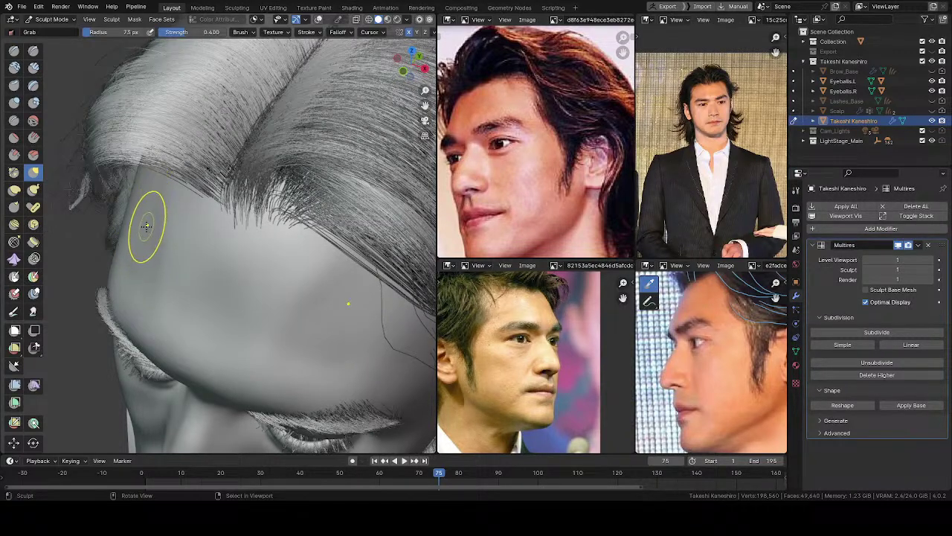
left_click_drag(155, 199, 155, 217)
left_click_drag(154, 256, 170, 216)
Smooth the forehead's upper corners near the hairline, using the Draw brush's smoothing mode
key("x")
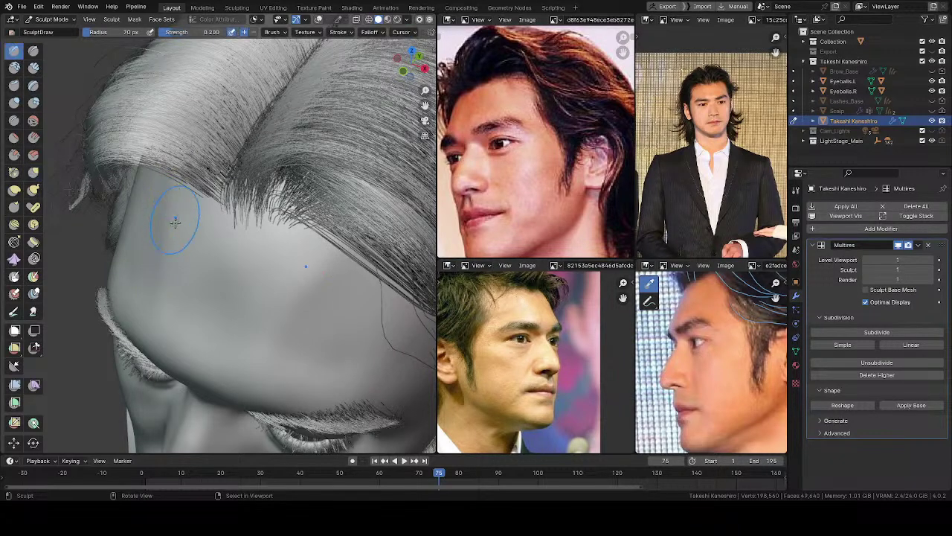
middle_click_drag(170, 215, 180, 204)
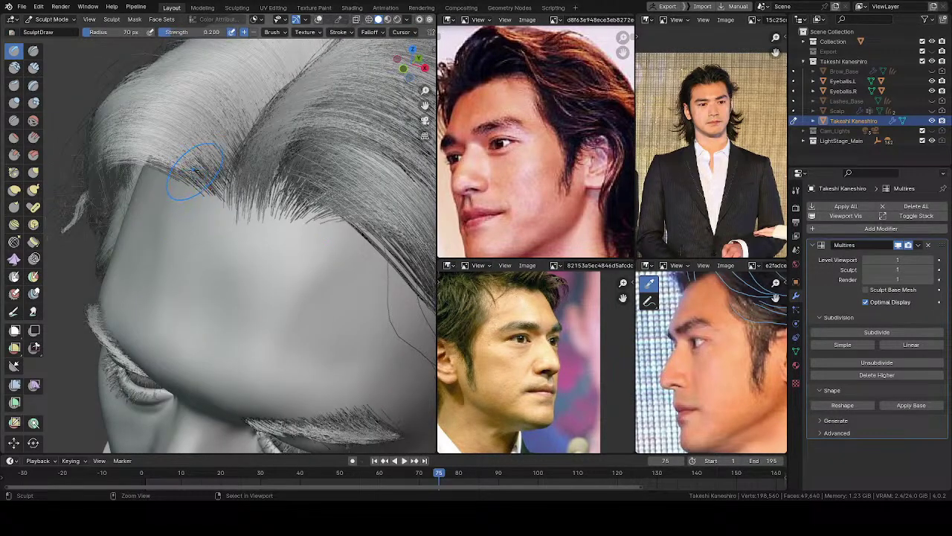
middle_click_drag(182, 239, 172, 249)
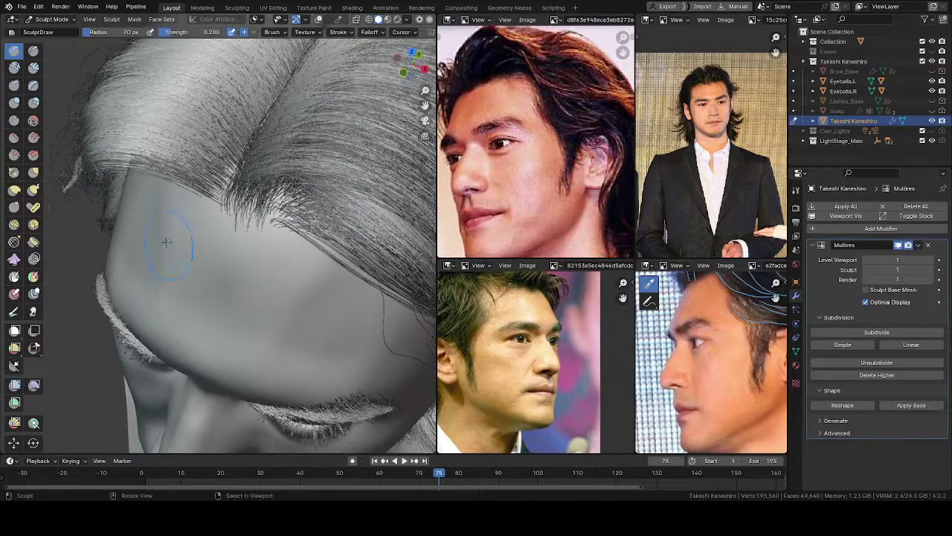
left_click_drag(138, 247, 145, 217, "shift")
mouse_move(149, 276)
middle_mouse_down()
mouse_move(139, 216)
mouse_move(162, 216)
middle_mouse_up()
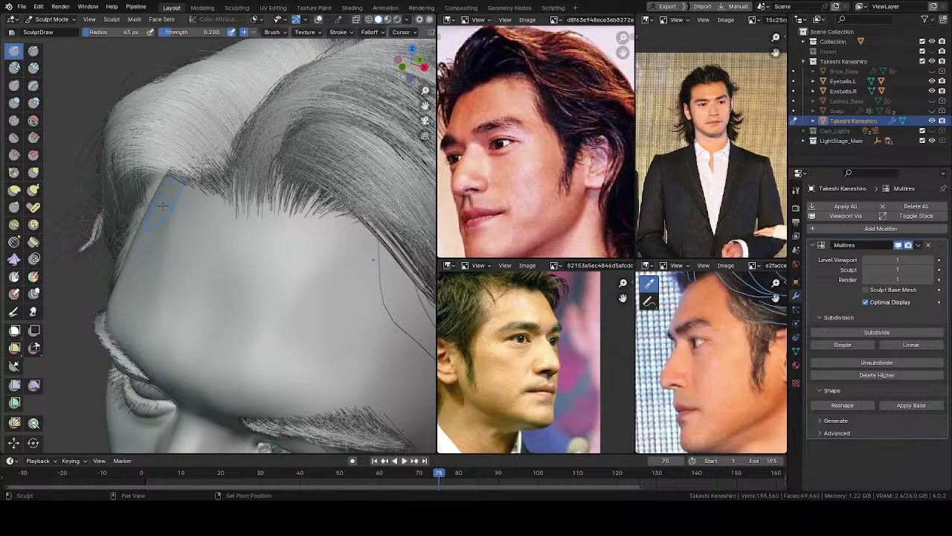
mouse_move(149, 266)
middle_mouse_down()
mouse_move(295, 252)
mouse_move(282, 231)
mouse_move(290, 241)
middle_mouse_up()
left_click_drag(278, 242, 281, 260, "shift")
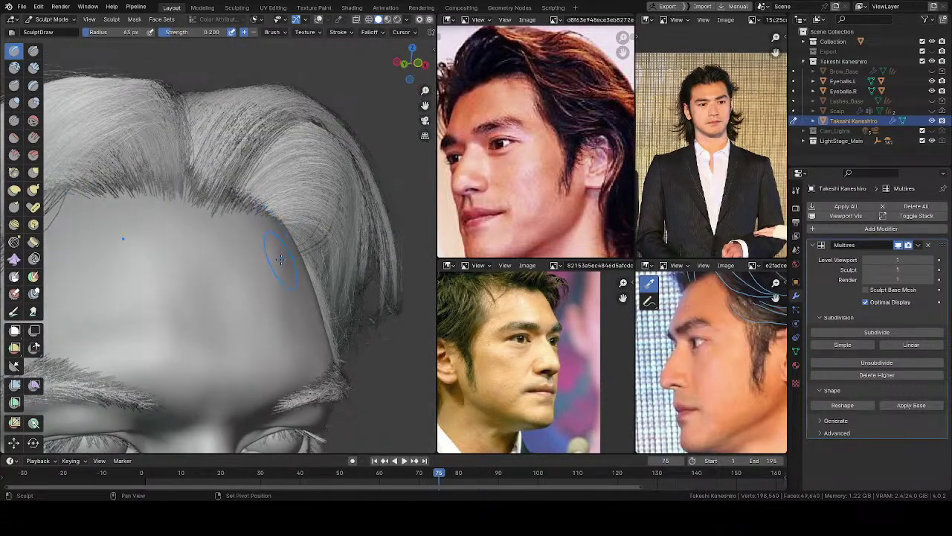
mouse_move(290, 250)
middle_mouse_down()
mouse_move(297, 278)
mouse_move(255, 213)
middle_mouse_up()
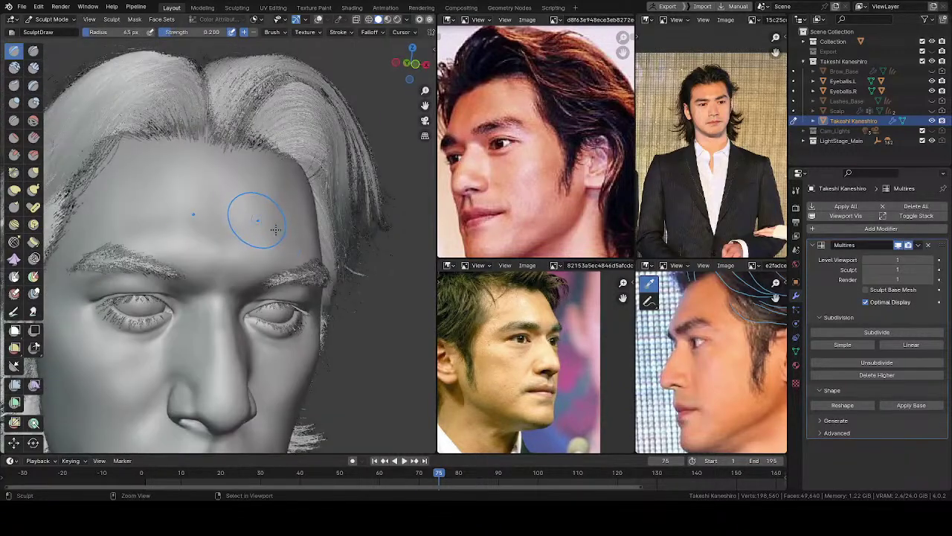
Save the file and turn on the Screencast Keys display
key("ctrl+s")
key("n")
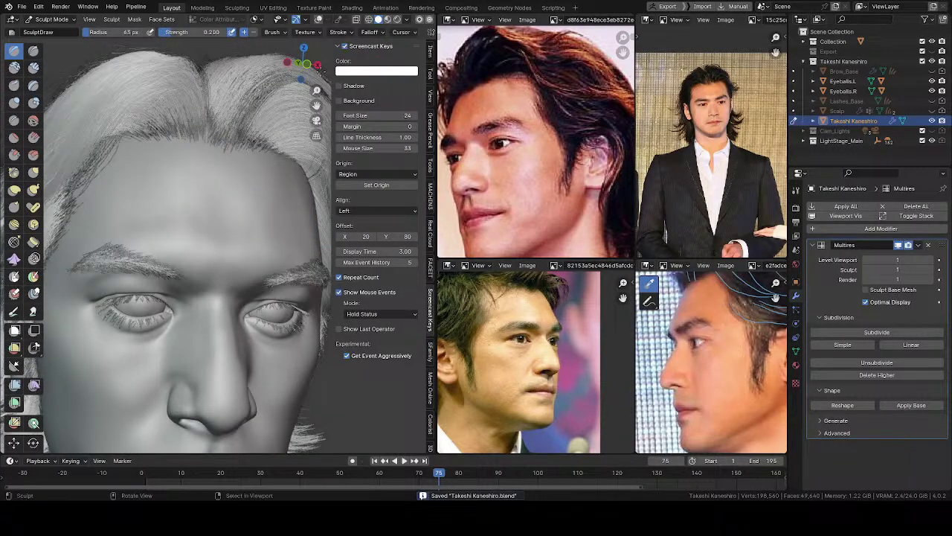
key("n")
Resize the Draw brush and smooth the back of the jaw just below the earlobe
mouse_move(249, 283)
middle_mouse_down()
mouse_move(198, 270)
mouse_move(268, 283)
mouse_move(298, 275)
mouse_move(243, 261)
mouse_move(298, 257)
mouse_move(131, 247)
mouse_move(231, 298)
mouse_move(308, 319)
mouse_move(272, 294)
mouse_move(313, 282)
middle_mouse_up()
mouse_move(237, 230)
middle_mouse_down()
mouse_move(178, 232)
mouse_move(186, 241)
middle_mouse_up()
mouse_move(249, 282)
middle_mouse_down("shift")
mouse_move(249, 208)
mouse_move(308, 216)
mouse_move(301, 182)
middle_mouse_up("shift")
key("f")
left_click(286, 197)
key("f")
left_click_drag(283, 173, 293, 170, "shift")
middle_click_drag(296, 183, 291, 190)
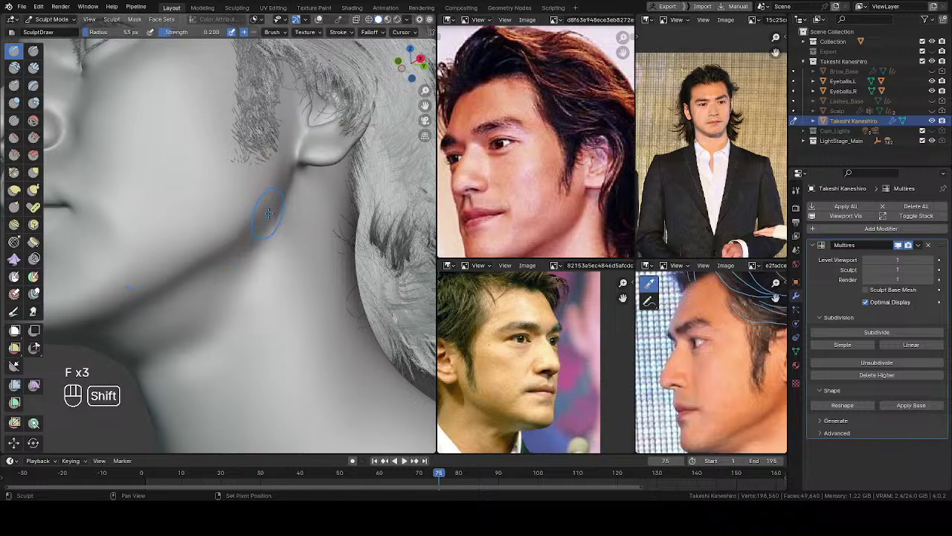
Smooth the jawline's lower edge from the jaw corner toward the chin with a 57 px brush
mouse_move(248, 244)
middle_mouse_down()
mouse_move(296, 217)
mouse_move(313, 194)
mouse_move(267, 213)
middle_mouse_up()
key("f")
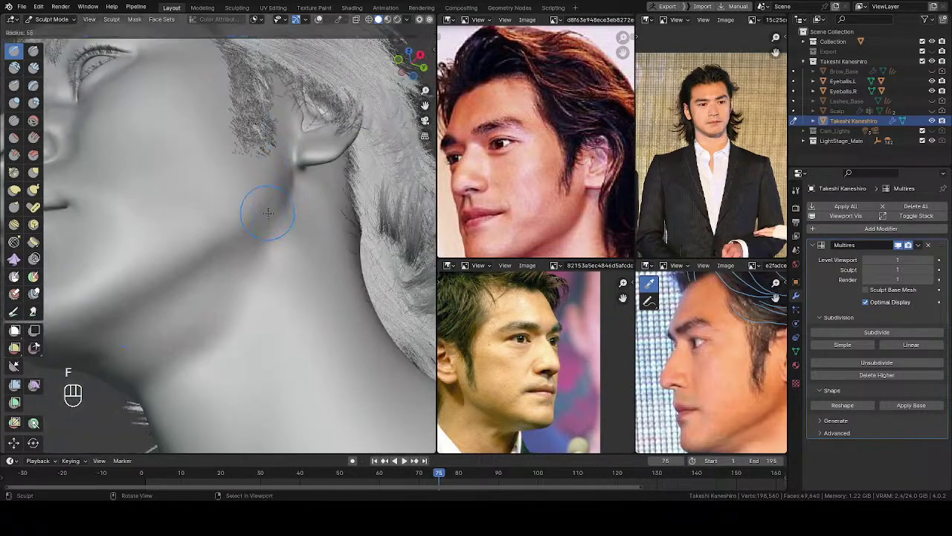
left_click_drag(255, 230, 205, 266, "shift")
middle_click_drag(205, 267, 262, 266)
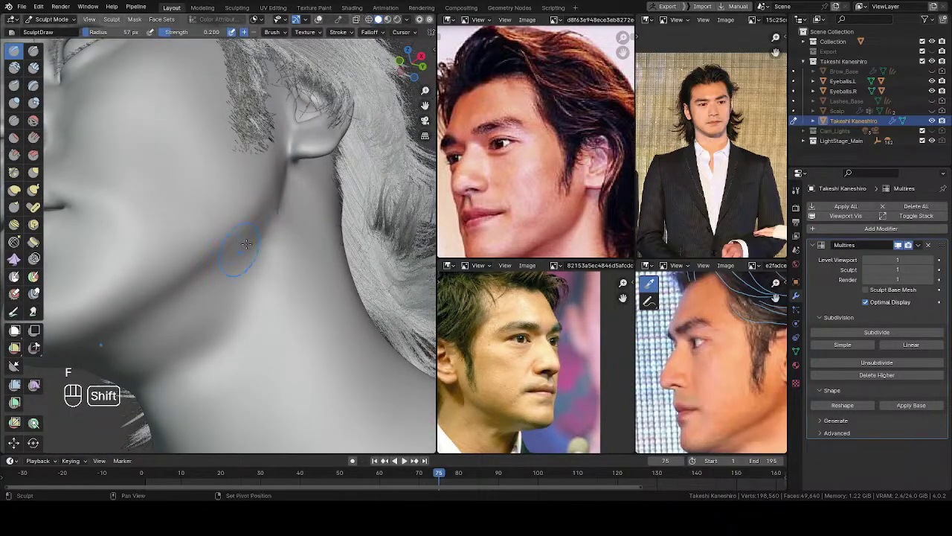
Build up the jaw corner below the earlobe with the Draw brush, then reduce the brush radius to 38 px
key("f")
left_click(262, 232)
mouse_move(276, 215)
left_mouse_down()
mouse_move(272, 237)
mouse_move(262, 236)
mouse_move(285, 213)
left_mouse_up()
key("f")
left_click(271, 235)
key("f")
mouse_move(288, 209)
middle_mouse_down()
mouse_move(274, 220)
mouse_move(335, 200)
mouse_move(283, 212)
middle_mouse_up()
key("f")
left_click(270, 191)
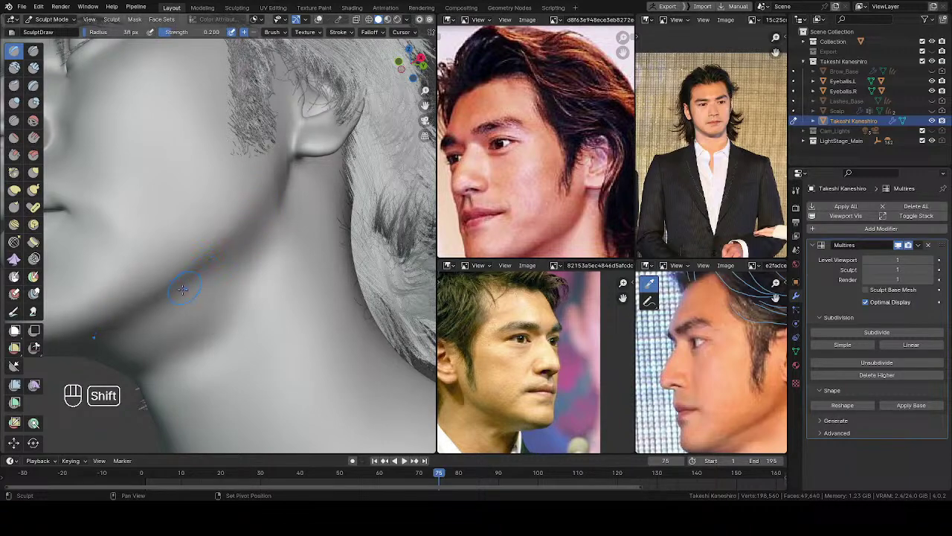
Carve the crease between jaw and neck directly below the earlobe with the Draw brush
middle_click_drag(230, 278, 264, 254)
key("f")
key("f")
middle_click_drag(278, 201, 261, 193)
key("f")
left_click(272, 189)
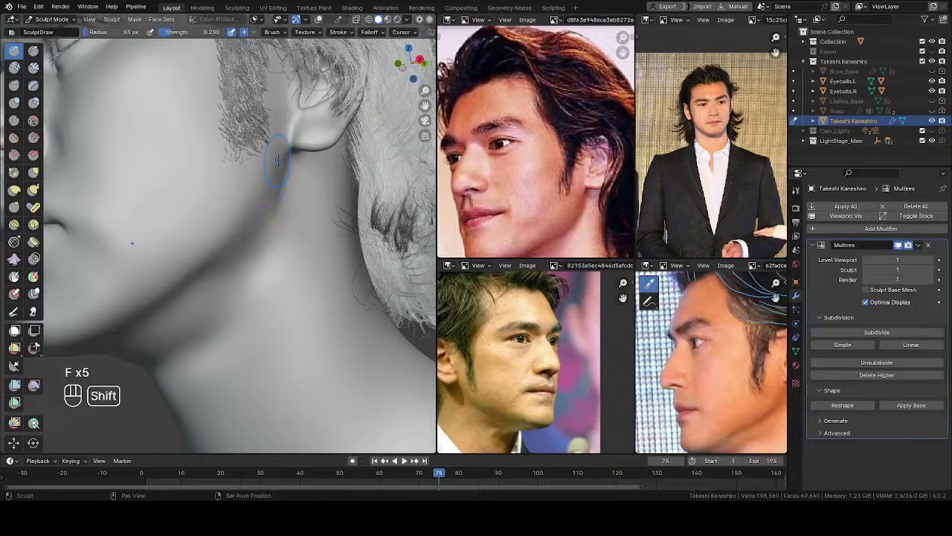
middle_click_drag(278, 158, 276, 190, "shift")
key("f")
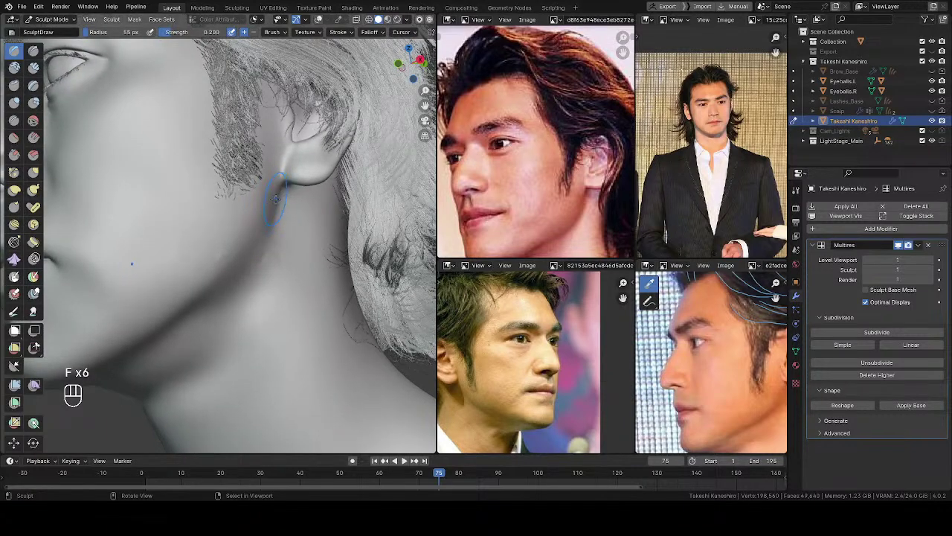
mouse_move(277, 195)
middle_mouse_down()
mouse_move(285, 200)
mouse_move(274, 204)
middle_mouse_up()
key("f")
left_click_drag(286, 186, 289, 209, "ctrl")
Adjust the brush size and smooth the carved crease below the earlobe
key("f")
left_click(276, 203)
middle_click_drag(265, 218, 277, 213)
key("f")
left_click(287, 209)
left_click_drag(284, 203, 271, 189, "shift")
key("f")
left_click(275, 209)
middle_click_drag(268, 202, 269, 190)
Smooth the jawline midway between the jaw corner and the chin
middle_click_drag(249, 238, 244, 244)
key("f")
left_click(243, 246)
left_click_drag(242, 247, 238, 251, "shift")
middle_click_drag(240, 252, 249, 256)
key("f")
left_click(251, 256)
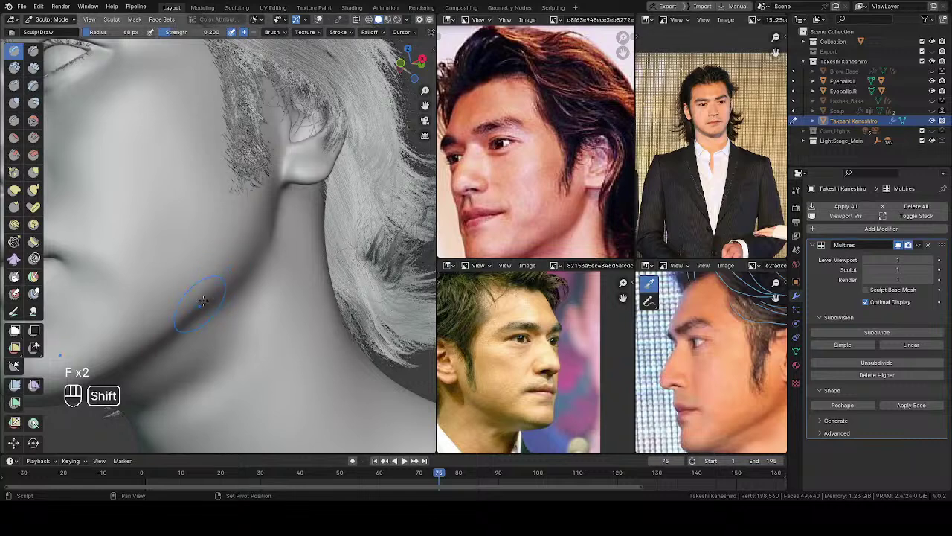
Carve in the neck along the underside of the jaw corner with a 39 px Draw brush
middle_click_drag(220, 284, 272, 198, "shift")
key("f")
left_click(260, 245)
key("f")
left_click(242, 244)
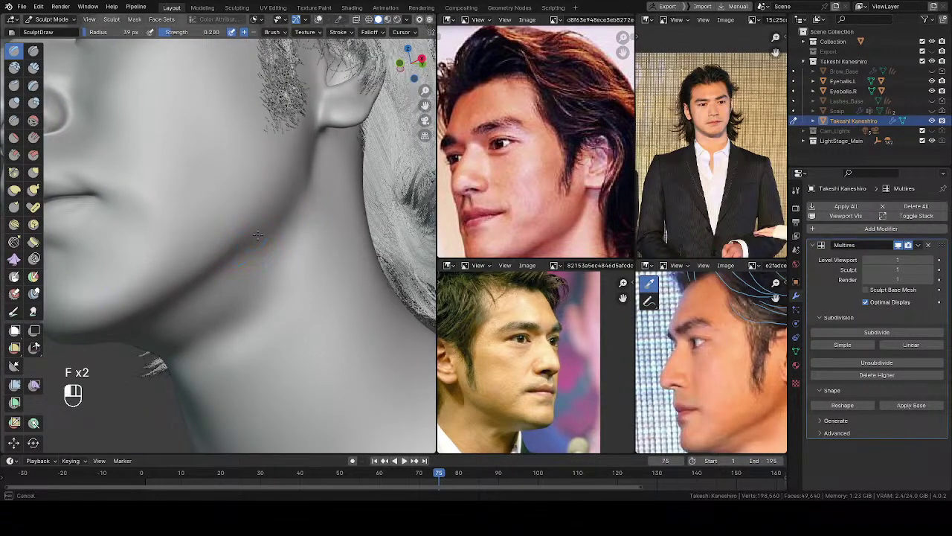
middle_click_drag(248, 235, 256, 230)
key("f")
left_click(301, 221)
left_click_drag(277, 232, 301, 203, "ctrl")
middle_click_drag(304, 220, 310, 160, "ctrl")
Review the reshaped jaw and neck from farther back and save the file
key("f")
left_click(274, 178)
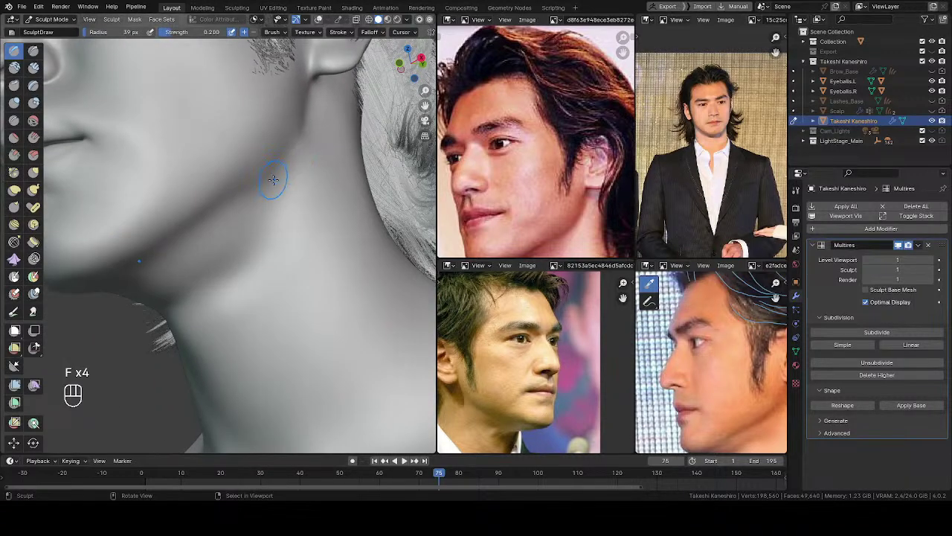
mouse_move(223, 209)
middle_mouse_down("ctrl")
mouse_move(235, 195)
mouse_move(321, 257)
mouse_move(298, 349)
middle_mouse_up("ctrl")
middle_click_drag(223, 186, 257, 183)
mouse_move(257, 142)
middle_mouse_down("ctrl")
mouse_move(251, 192)
mouse_move(321, 244)
mouse_move(254, 235)
mouse_move(303, 241)
mouse_move(240, 249)
mouse_move(245, 239)
mouse_move(198, 237)
middle_mouse_up("ctrl")
key("ctrl+s")
Frame the jaw and neck in the profile reference photo and smooth the throat below the chin
middle_click_drag(197, 236, 174, 202, "shift")
middle_click_drag(703, 391, 682, 325)
scroll(227, 223, "up", 4)
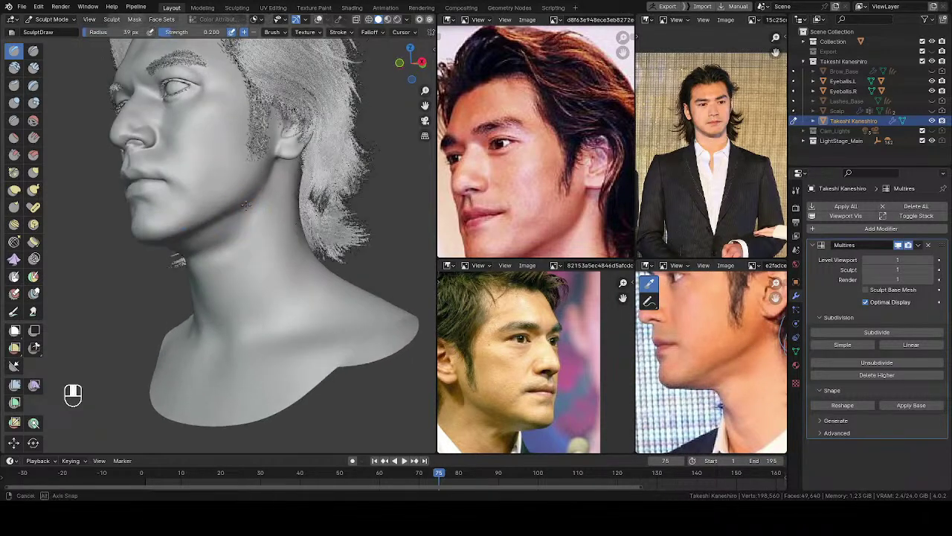
mouse_move(204, 257)
left_mouse_down("shift")
mouse_move(223, 235)
mouse_move(211, 250)
left_mouse_up("shift")
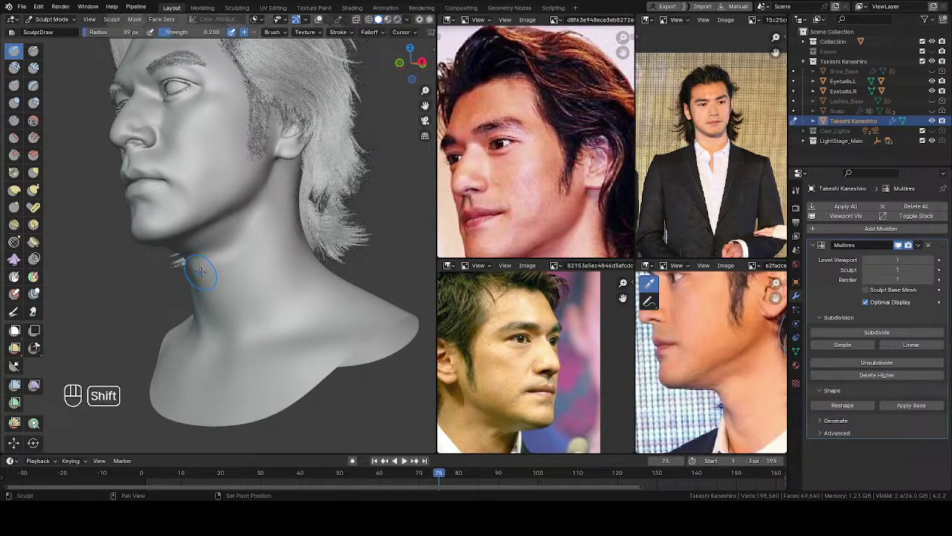
middle_click_drag(202, 255, 207, 253)
Carve the transition between the chin's underside and the throat with a small Draw brush
middle_click_drag(229, 223, 192, 237)
left_click_drag(202, 247, 224, 244, "ctrl")
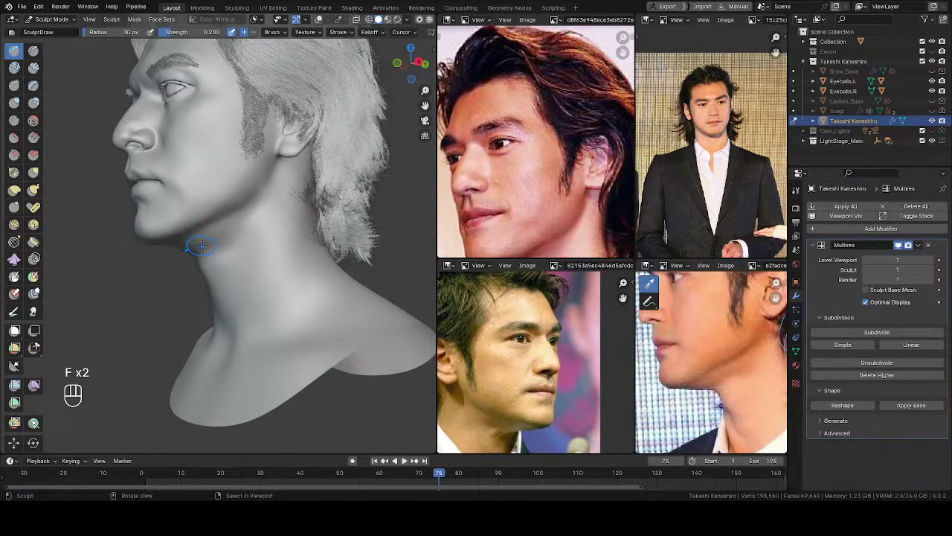
middle_click_drag(196, 249, 210, 244)
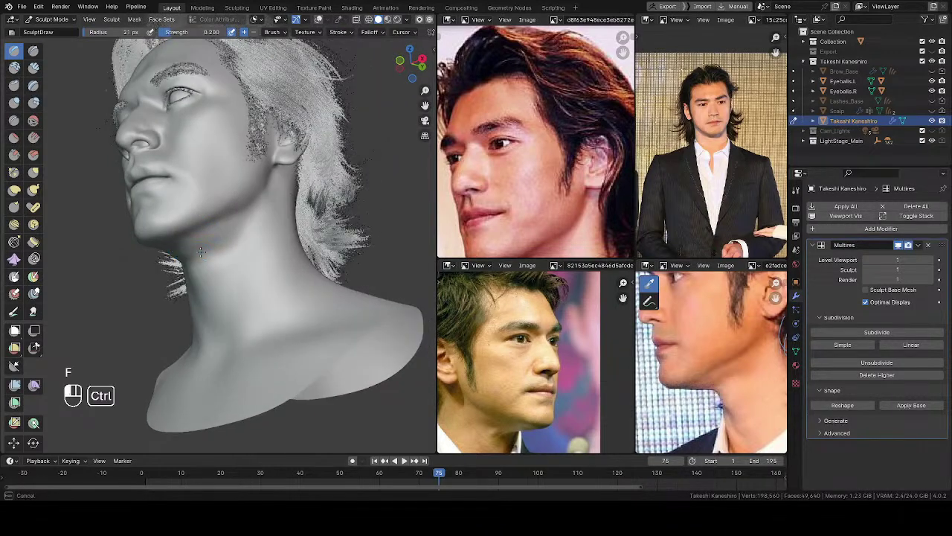
left_click_drag(186, 251, 192, 257, "ctrl")
mouse_move(191, 258)
middle_mouse_down()
mouse_move(228, 247)
mouse_move(224, 240)
middle_mouse_up()
Deepen and refine the underside of the jaw beside the throat with inverted and regular Draw strokes
key("f")
left_click(202, 251)
key("f")
left_click_drag(225, 241, 222, 241, "ctrl")
mouse_move(222, 240)
middle_mouse_down()
mouse_move(264, 230)
mouse_move(225, 237)
mouse_move(244, 233)
middle_mouse_up()
mouse_move(211, 250)
left_mouse_down("ctrl")
mouse_move(201, 248)
mouse_move(217, 262)
left_mouse_up("ctrl")
left_click_drag(216, 258, 219, 268)
middle_click_drag(228, 255, 230, 225)
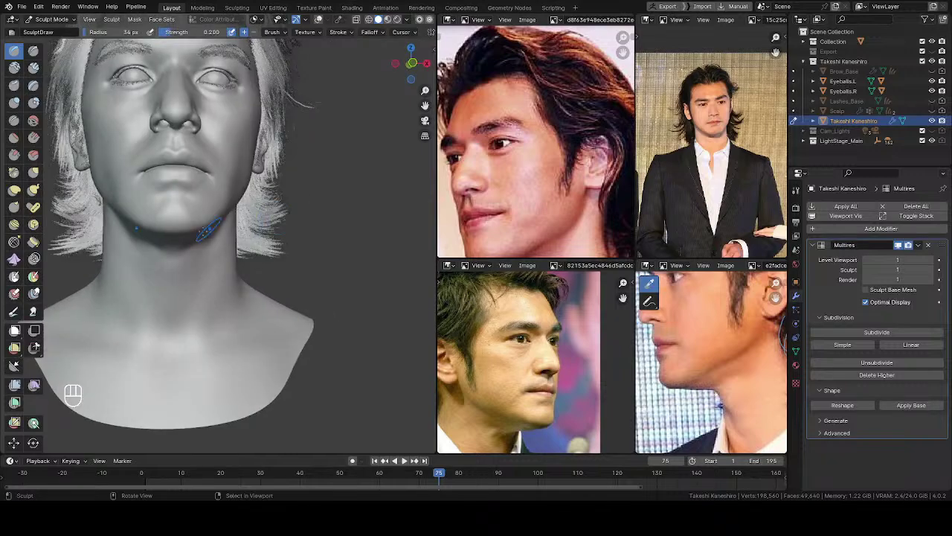
Return to Object Mode, save the file and check the whole bust in rendered shading
mouse_move(171, 217)
middle_mouse_down("shift")
mouse_move(219, 278)
mouse_move(224, 360)
middle_mouse_up("shift")
key("Tab")
mouse_move(229, 276)
middle_mouse_down()
mouse_move(224, 251)
mouse_move(255, 224)
middle_mouse_up()
key("ctrl+s")
key("z")
left_click(332, 197)
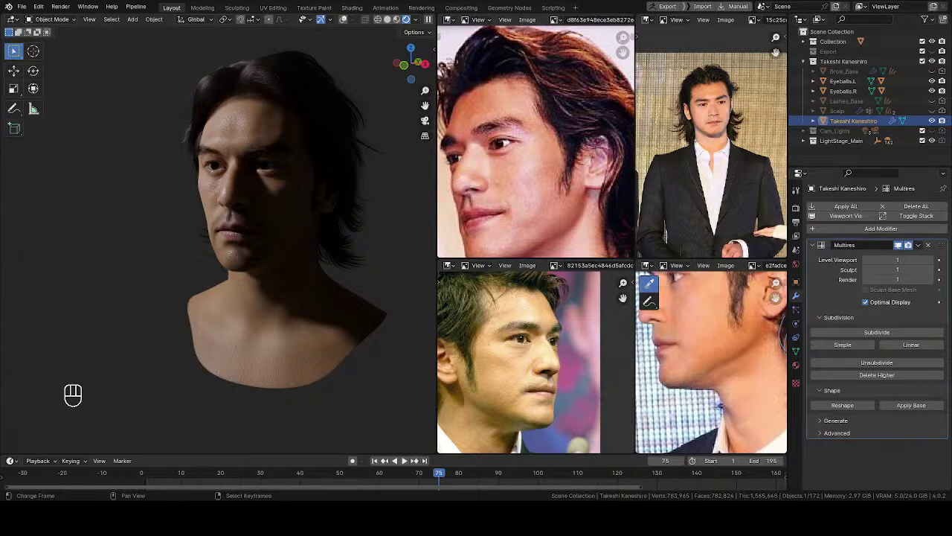
mouse_move(343, 255)
middle_mouse_down()
mouse_move(288, 239)
mouse_move(327, 244)
mouse_move(315, 234)
mouse_move(321, 239)
mouse_move(217, 228)
mouse_move(266, 202)
mouse_move(276, 214)
mouse_move(165, 288)
mouse_move(258, 208)
mouse_move(270, 324)
mouse_move(275, 215)
mouse_move(288, 278)
middle_mouse_up()
Switch back to solid shading with overlays shown, select the Hair_02 curves and hide the LightStage_Main collection
key("z")
left_click(283, 226)
middle_click_drag(288, 278, 293, 190, "ctrl")
left_click(323, 160)
key("shift+alt+z")
middle_click_drag(322, 160, 288, 146, "shift")
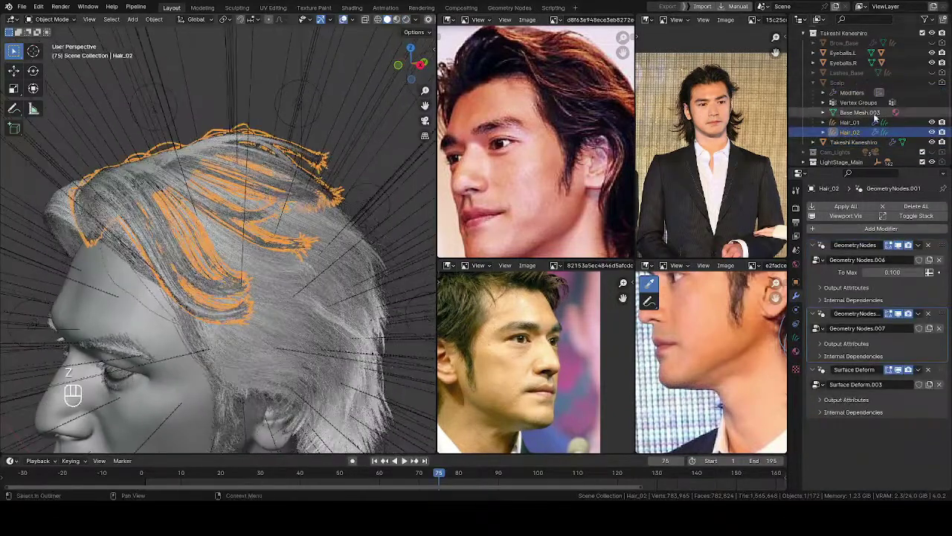
scroll(918, 113, "down", 2)
middle_click_drag(402, 168, 341, 169)
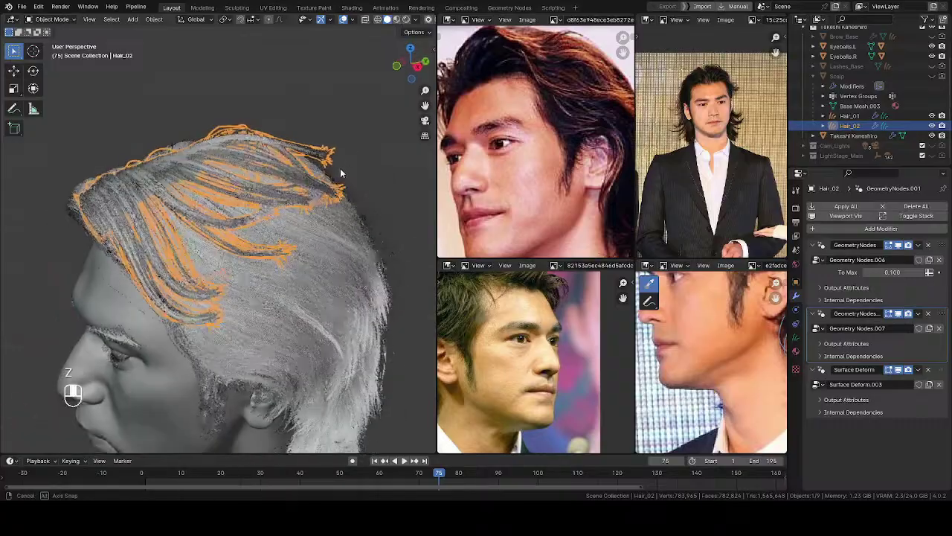
Inspect the Hair_02 curves around the head and save the file
key("Tab")
mouse_move(340, 232)
middle_mouse_down()
mouse_move(304, 265)
mouse_move(305, 327)
mouse_move(255, 314)
mouse_move(293, 200)
mouse_move(403, 185)
mouse_move(422, 197)
mouse_move(334, 219)
mouse_move(321, 212)
mouse_move(370, 185)
mouse_move(327, 201)
mouse_move(265, 314)
mouse_move(271, 280)
mouse_move(230, 198)
mouse_move(179, 170)
mouse_move(187, 166)
mouse_move(213, 188)
middle_mouse_up()
key("Tab")
left_click(300, 209)
scroll(291, 241, "down", 2)
key("ctrl+s")
Frame the hair in the two lower reference photos and compare it with the model's hair
scroll(274, 304, "up", 2)
middle_click_drag(557, 359, 558, 405)
middle_click_drag(709, 354, 724, 445)
middle_click_drag(223, 283, 350, 212)
middle_click_drag(729, 367, 714, 350)
middle_click_drag(308, 311, 390, 239, "shift")
In Sculpt Mode, reshape the Hair_02 curves over the crown with large brush radii of 166, 255 and 230 px
left_click(324, 228)
key("z")
middle_click_drag(354, 156, 304, 203, "shift")
middle_click_drag(304, 203, 312, 188, "ctrl")
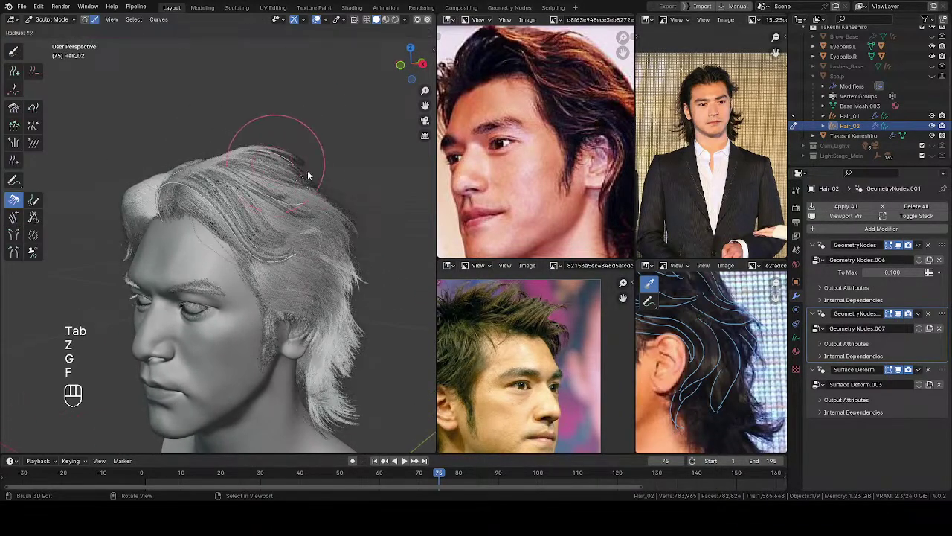
left_click(353, 168)
middle_click_drag(281, 138, 292, 137)
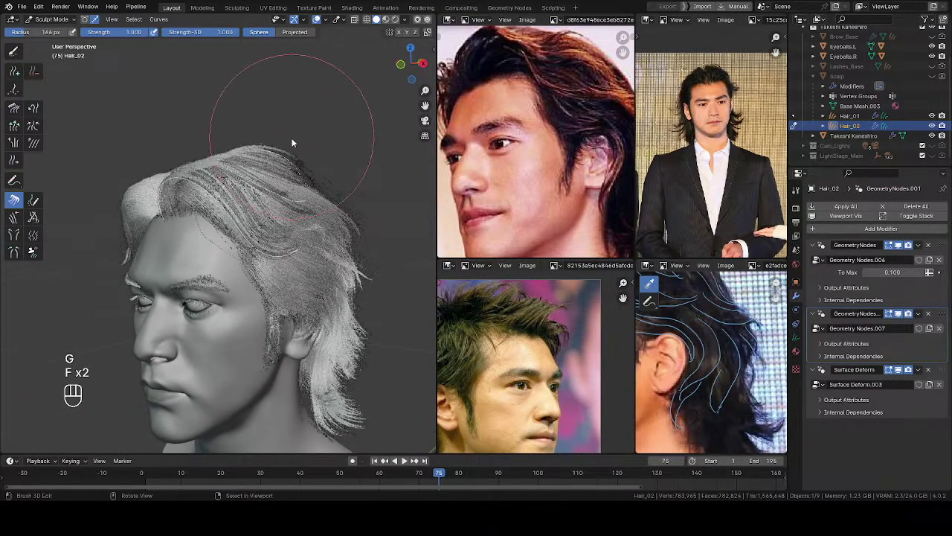
key("f")
left_click(273, 72)
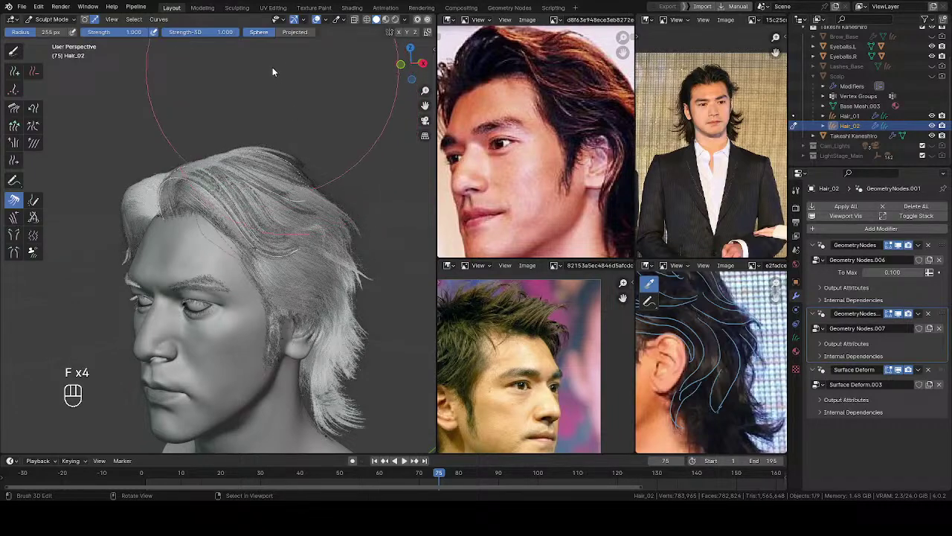
key("f")
left_click(291, 113)
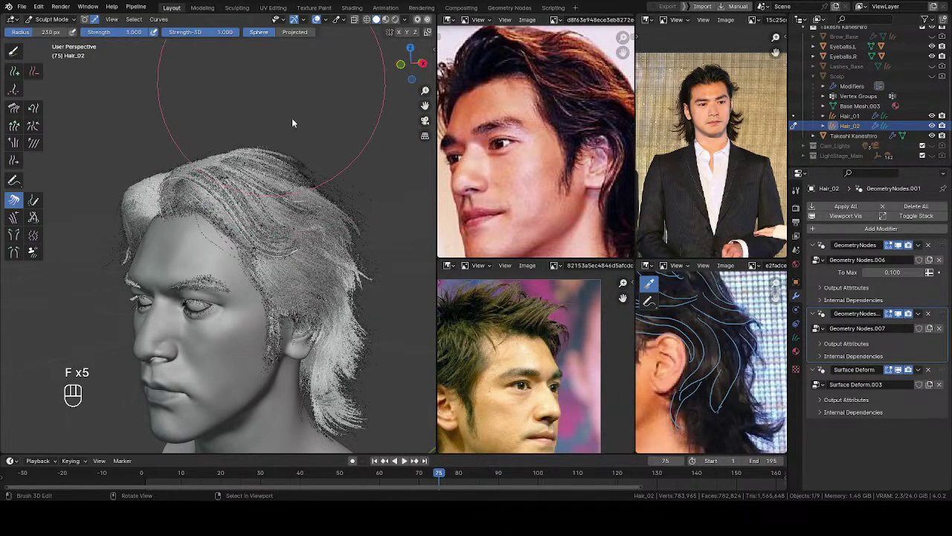
Paint a selection over individual Hair_02 strands near the parting with a 27 px brush radius
mouse_move(293, 131)
middle_mouse_down()
mouse_move(231, 201)
mouse_move(213, 333)
mouse_move(229, 284)
mouse_move(288, 208)
mouse_move(290, 322)
mouse_move(193, 234)
mouse_move(246, 249)
mouse_move(256, 216)
mouse_move(252, 304)
mouse_move(272, 215)
middle_mouse_up()
scroll(256, 215, "up", 3)
key("v")
left_click(343, 216)
key("f")
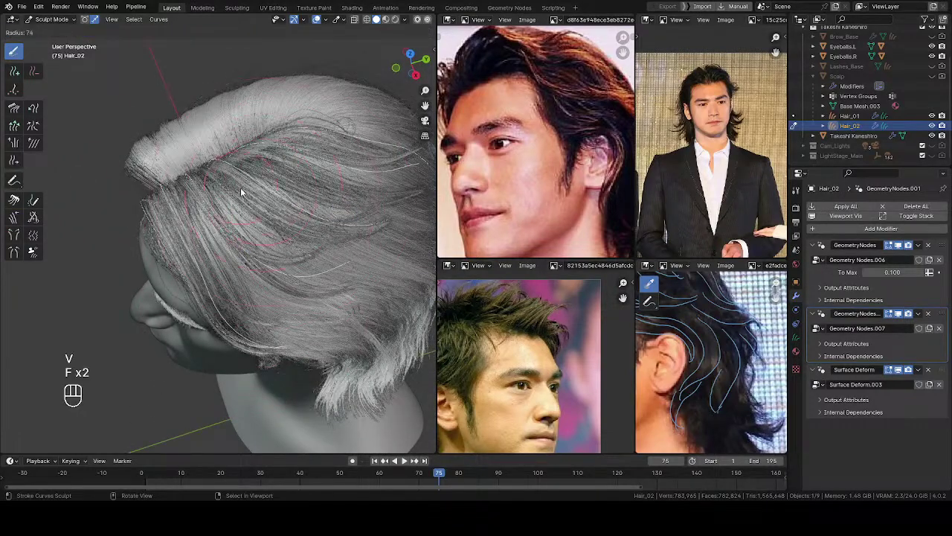
left_click(235, 192)
left_click(251, 179)
middle_click_drag(253, 183, 251, 140)
Reshape the selected Hair_02 strands above the forehead with a sculpt brush at a 307 px radius
key("v")
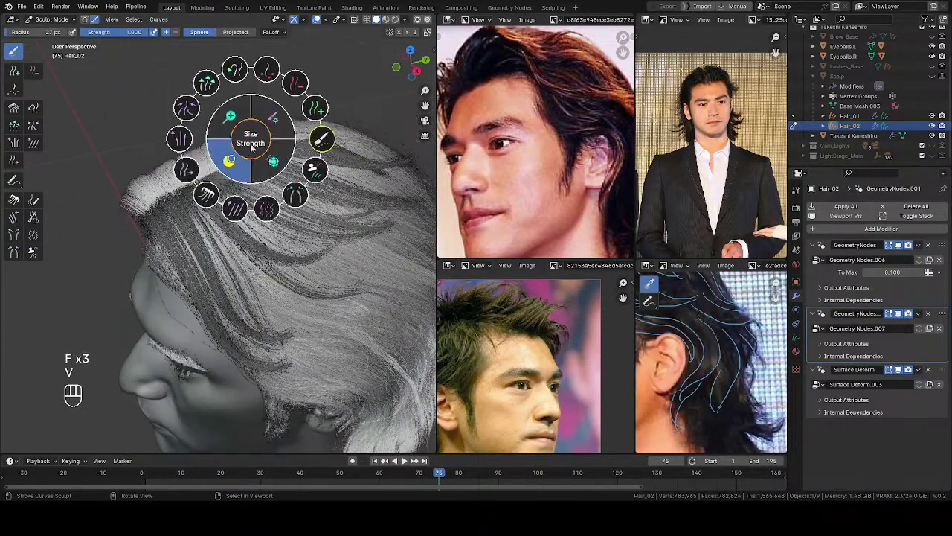
left_click(235, 209)
middle_click_drag(232, 201, 226, 127)
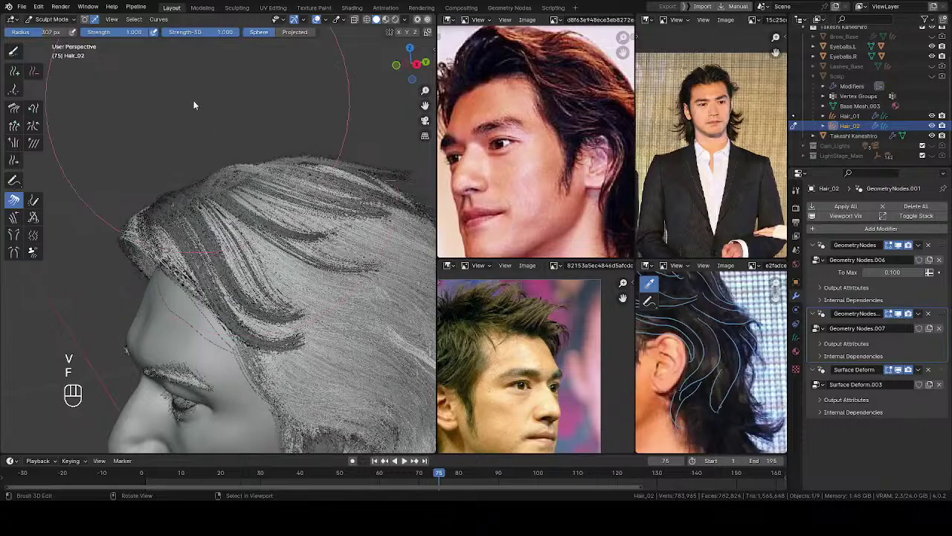
mouse_move(248, 180)
middle_mouse_down()
mouse_move(185, 198)
mouse_move(248, 279)
mouse_move(211, 231)
mouse_move(272, 198)
mouse_move(214, 187)
mouse_move(234, 209)
mouse_move(356, 181)
mouse_move(424, 189)
mouse_move(266, 196)
mouse_move(233, 397)
mouse_move(241, 389)
mouse_move(181, 286)
mouse_move(219, 184)
mouse_move(238, 174)
mouse_move(225, 187)
mouse_move(245, 215)
mouse_move(287, 340)
mouse_move(251, 344)
mouse_move(238, 312)
mouse_move(242, 223)
mouse_move(247, 269)
mouse_move(189, 319)
mouse_move(351, 243)
mouse_move(368, 213)
mouse_move(296, 261)
mouse_move(276, 315)
mouse_move(165, 229)
mouse_move(242, 257)
mouse_move(199, 241)
mouse_move(246, 216)
middle_mouse_up()
Return the Hair_02 curves to Object Mode and save the file
key("Tab")
key("z")
key("ctrl+s")
key("ctrl+s")
key("ctrl+s")
Reframe the four reference photos and compare the bust's hair and face with them from a three-quarter angle
middle_click_drag(537, 242, 532, 224)
middle_click_drag(531, 223, 537, 237, "ctrl")
middle_click_drag(706, 169, 698, 154)
middle_click_drag(698, 155, 699, 152, "ctrl")
middle_click_drag(694, 335, 708, 372)
middle_click_drag(708, 372, 734, 369)
middle_click_drag(475, 342, 494, 327)
middle_click_drag(494, 327, 557, 358, "ctrl")
middle_click_drag(275, 248, 403, 238)
middle_click_drag(293, 217, 288, 257, "shift")
mouse_move(289, 256)
middle_mouse_down("shift")
mouse_move(272, 253)
mouse_move(280, 245)
middle_mouse_up("shift")
middle_click_drag(276, 246, 258, 235)
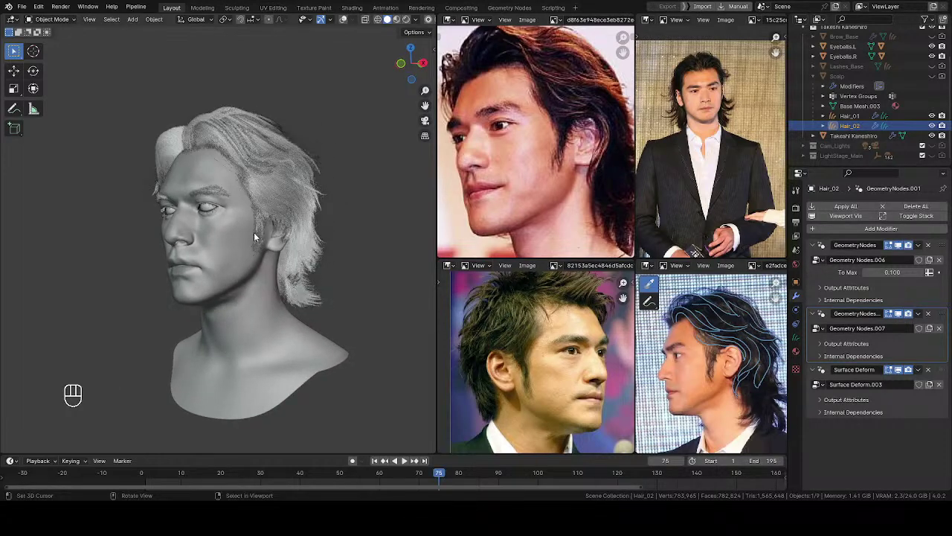
Select the Takeshi Kaneshiro head mesh and switch it to Sculpt Mode
left_click(251, 293)
key("Tab")
left_click(194, 277)
key("Tab")
left_click(197, 335)
Try refining the cheek beside the mouth corner using the Draw brush at a 96 px radius and 0.200 strength
mouse_move(197, 312)
middle_mouse_down("ctrl")
mouse_move(186, 250)
mouse_move(190, 240)
mouse_move(225, 232)
middle_mouse_up("ctrl")
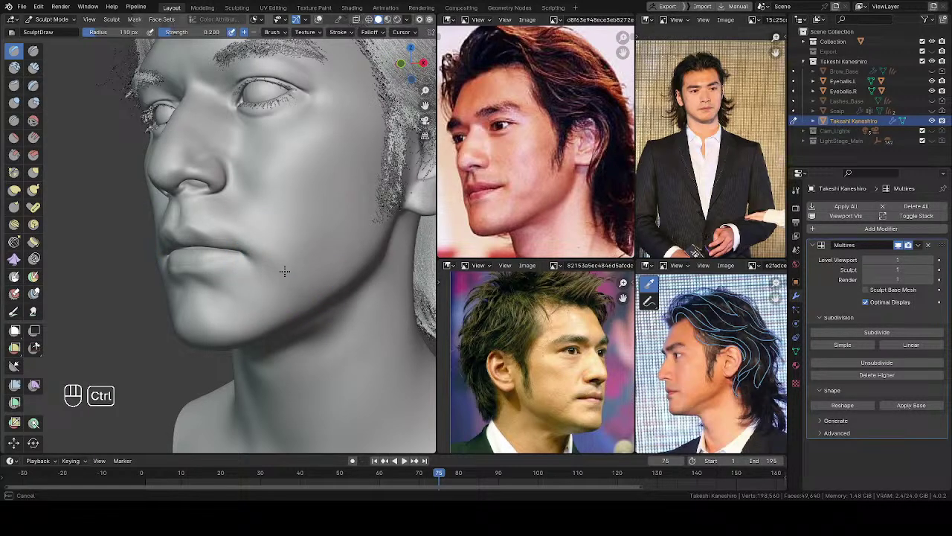
key("f")
left_click(283, 260)
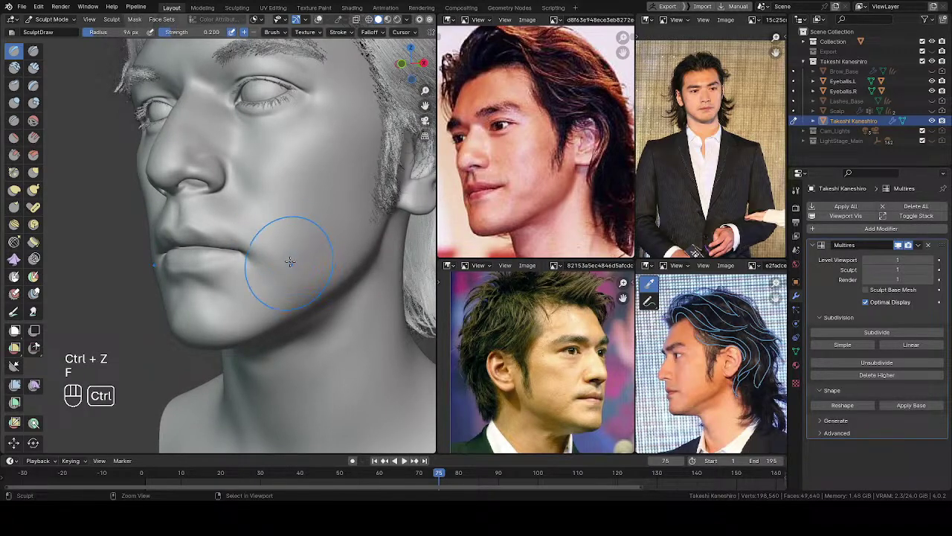
middle_click_drag(293, 276, 419, 250)
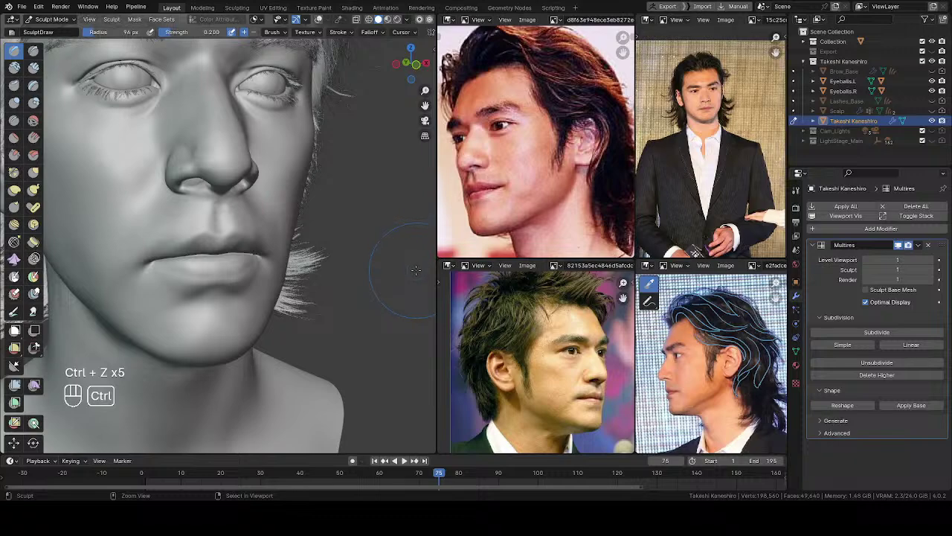
mouse_move(342, 255)
middle_mouse_down()
mouse_move(366, 245)
mouse_move(201, 245)
mouse_move(223, 228)
mouse_move(229, 267)
mouse_move(246, 241)
mouse_move(184, 249)
mouse_move(221, 219)
mouse_move(212, 214)
mouse_move(259, 187)
mouse_move(277, 200)
middle_mouse_up()
Return the head mesh to Object Mode and save the file
key("Tab")
left_click(158, 227)
key("ctrl+s")
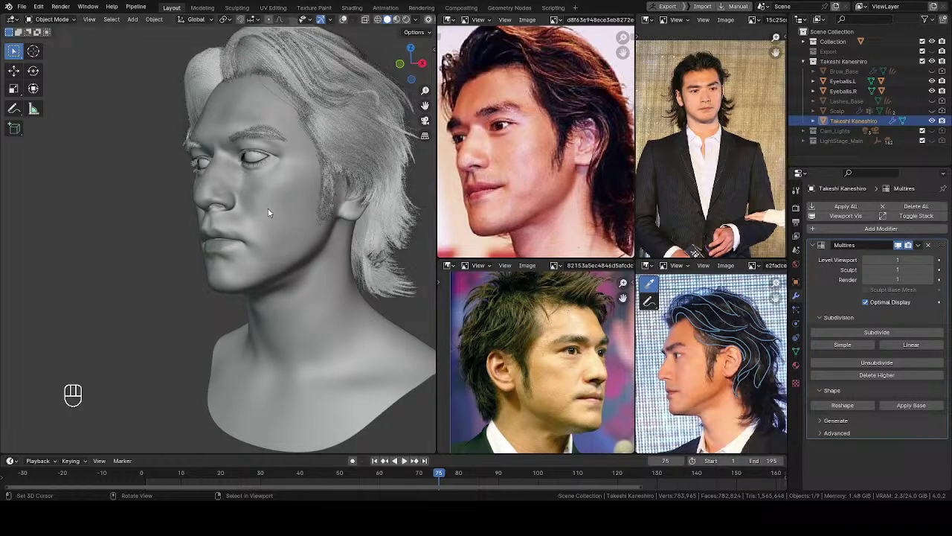
Enter Sculpt Mode on the head mesh and choose the Grab brush for reshaping the inner corner of the eye
mouse_move(257, 198)
middle_mouse_down()
mouse_move(313, 167)
mouse_move(306, 185)
mouse_move(255, 189)
mouse_move(245, 209)
mouse_move(262, 206)
middle_mouse_up()
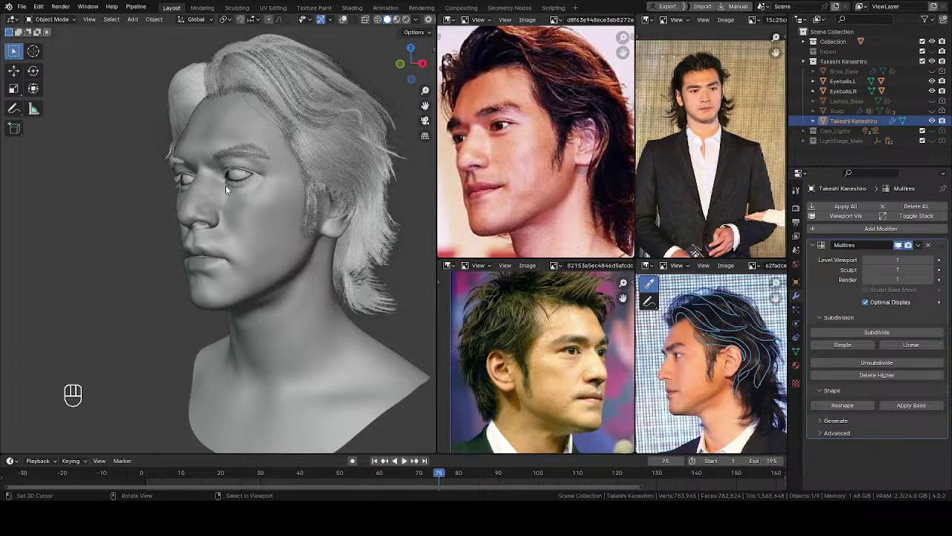
mouse_move(281, 199)
middle_mouse_down("ctrl")
mouse_move(259, 215)
mouse_move(275, 206)
middle_mouse_up("ctrl")
key("Tab")
middle_click_drag(275, 300, 262, 179)
scroll(262, 178, "up", 4)
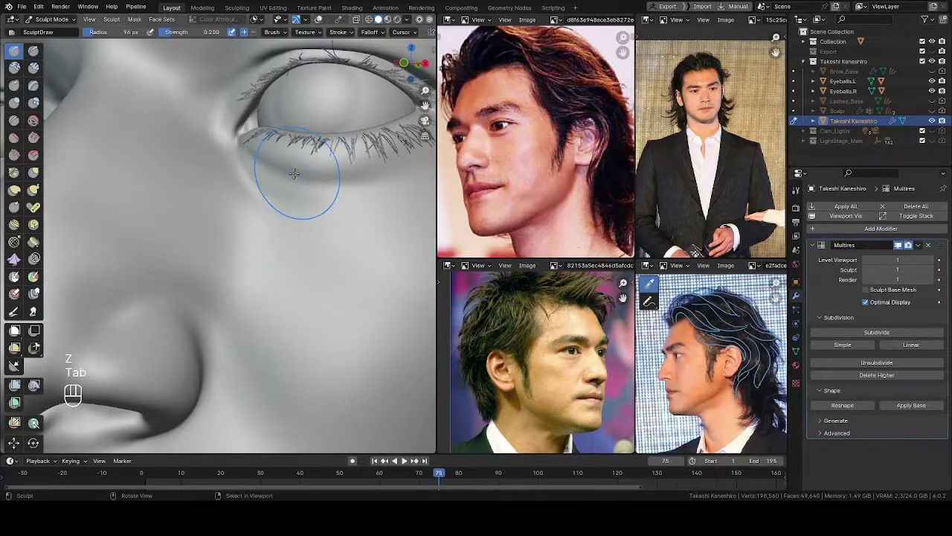
mouse_move(250, 218)
middle_mouse_down()
mouse_move(233, 324)
mouse_move(230, 245)
middle_mouse_up()
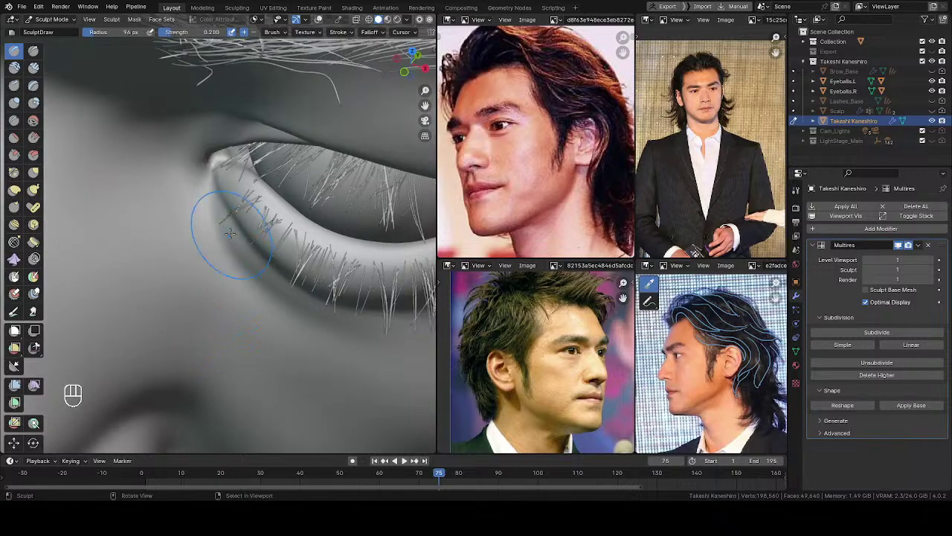
left_click(239, 214)
middle_click_drag(236, 209, 228, 213)
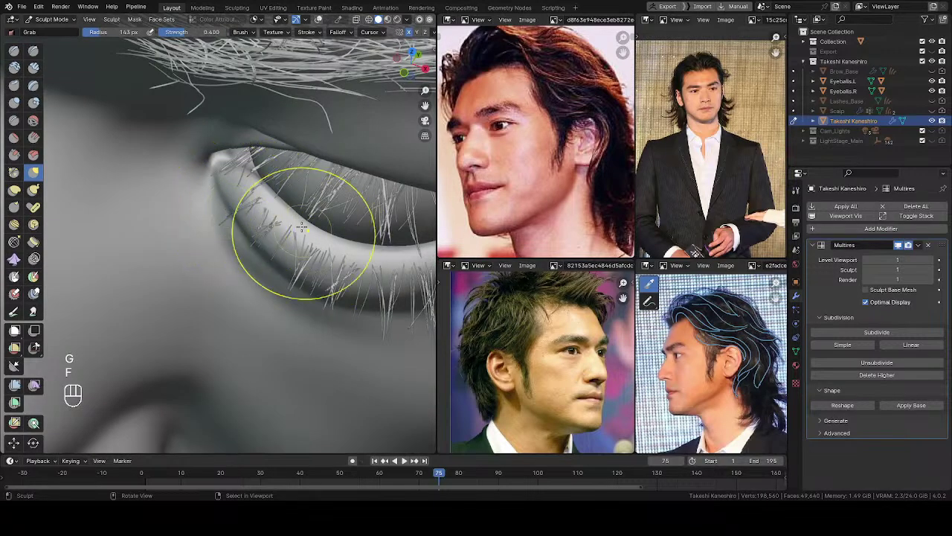
Add a Surface Deform modifier to Lashes_Base, target the head mesh and bind it
key("Tab")
left_click(855, 101)
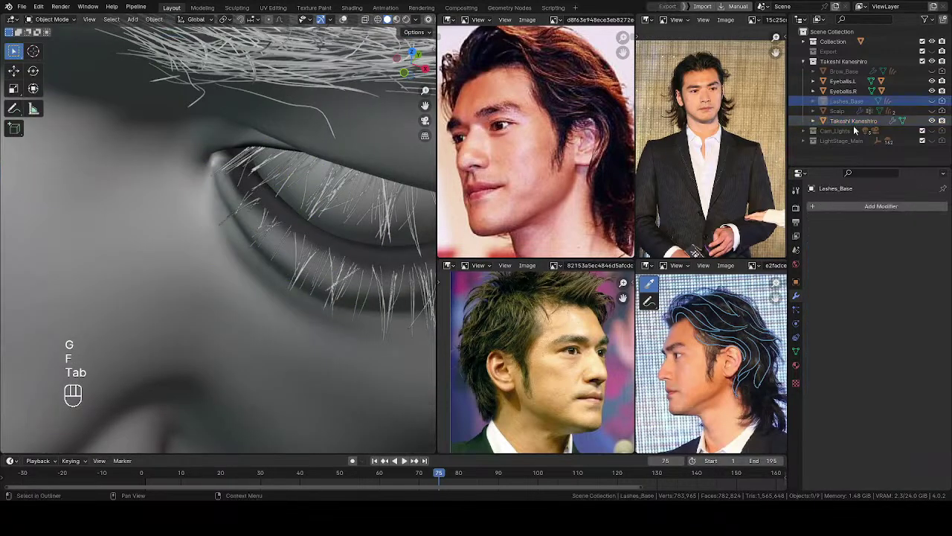
left_click(866, 206)
mouse_move(832, 207)
left_click(755, 331)
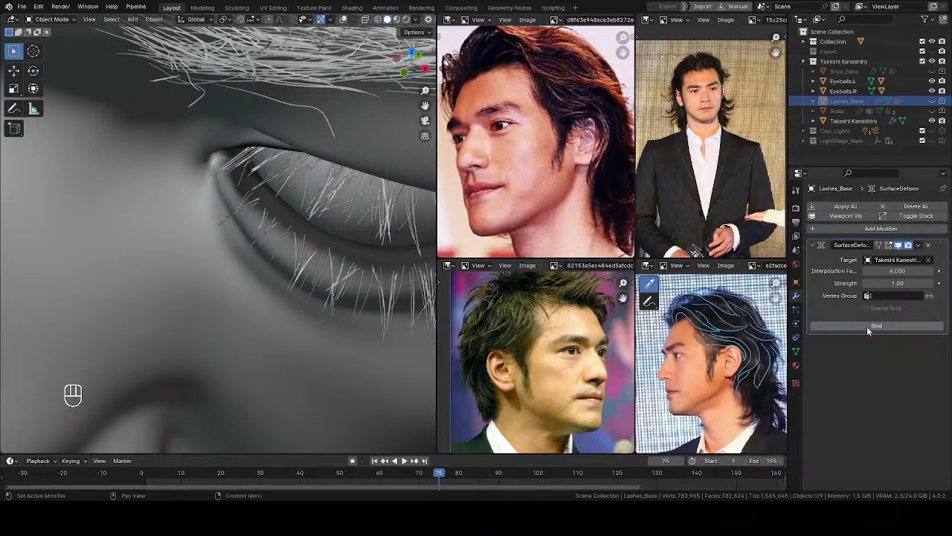
mouse_move(262, 224)
middle_mouse_down()
mouse_move(271, 204)
mouse_move(203, 236)
middle_mouse_up()
Return to sculpting the head mesh and reshape the inner lower eyelid using the Grab brush with a 128 px radius
left_click(857, 123)
key("Tab")
key("f")
left_click(279, 216)
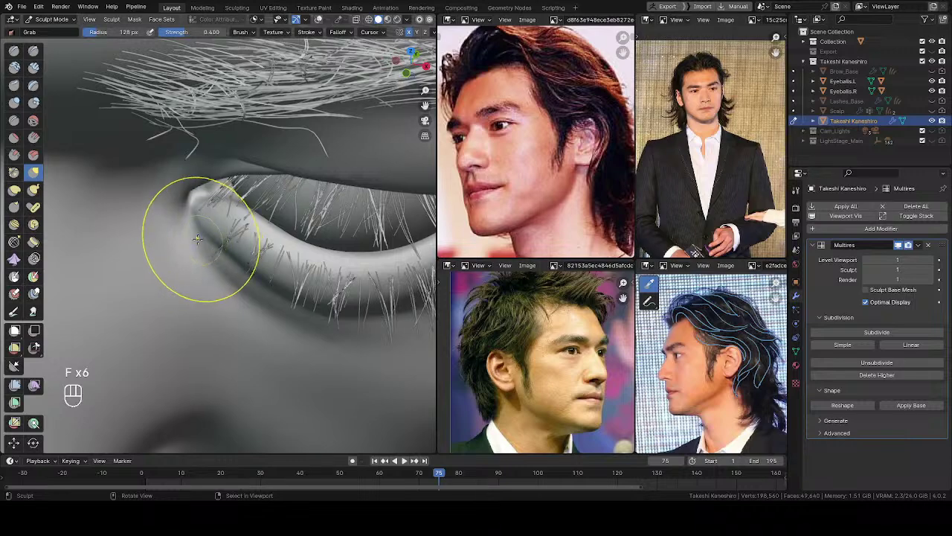
scroll(201, 240, "down", 6)
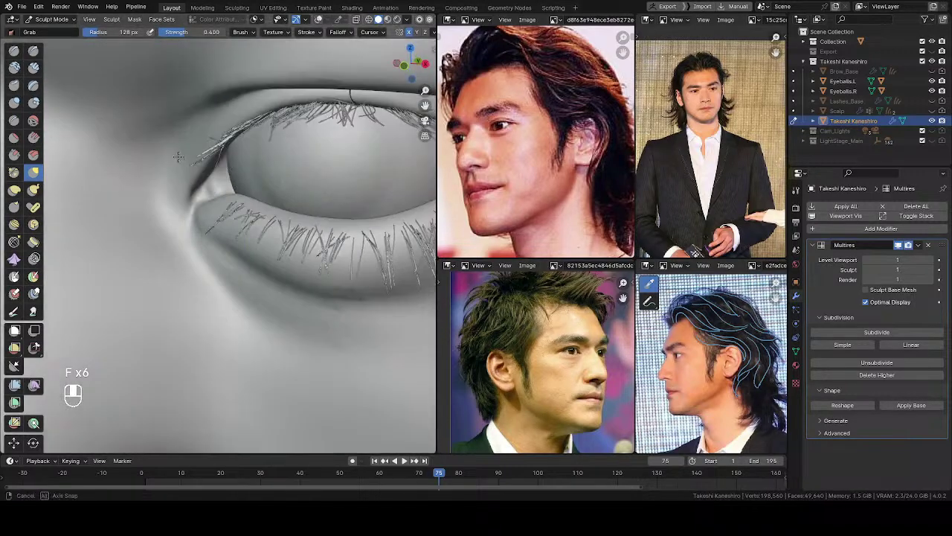
Refine the area below the inner eye corner using a smaller 84 px Grab brush and smooth the surface there
mouse_move(170, 242)
middle_mouse_down()
mouse_move(164, 187)
mouse_move(117, 196)
mouse_move(215, 276)
middle_mouse_up()
middle_click_drag(244, 215, 289, 245)
key("f")
left_click(282, 246)
key("f")
left_click(189, 241)
mouse_move(186, 237)
left_mouse_down()
mouse_move(191, 224)
mouse_move(214, 235)
left_mouse_up()
key("f")
left_click(198, 226)
mouse_move(214, 235)
left_mouse_down("shift")
mouse_move(228, 250)
mouse_move(206, 245)
left_mouse_up("shift")
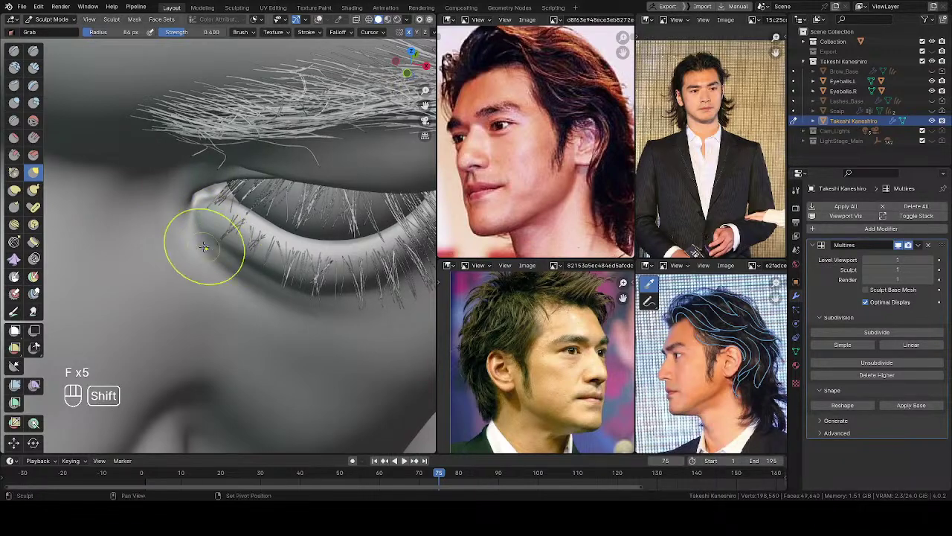
Compare the eye area before and after the eyelid strokes by undoing and redoing them
mouse_move(224, 266)
middle_mouse_down()
mouse_move(118, 151)
mouse_move(234, 120)
mouse_move(295, 238)
middle_mouse_up()
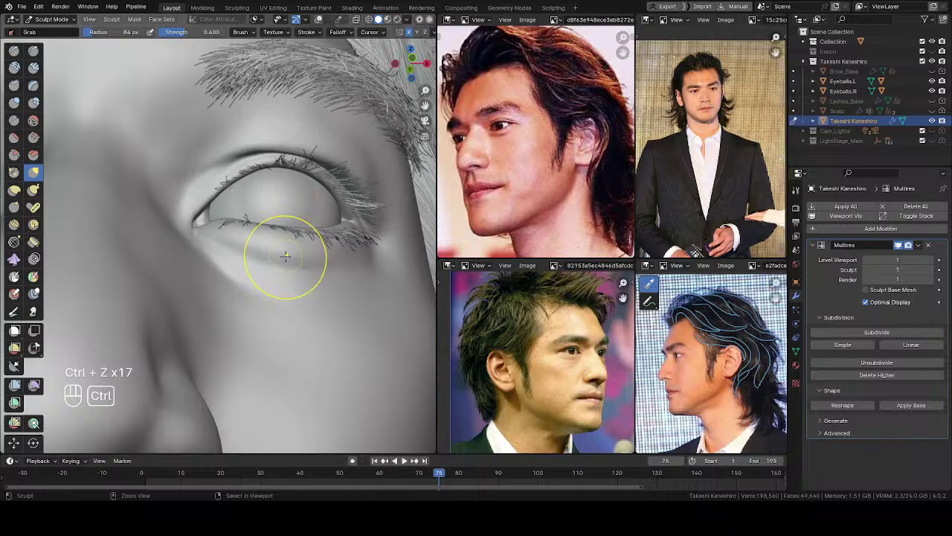
key("ctrl+z")
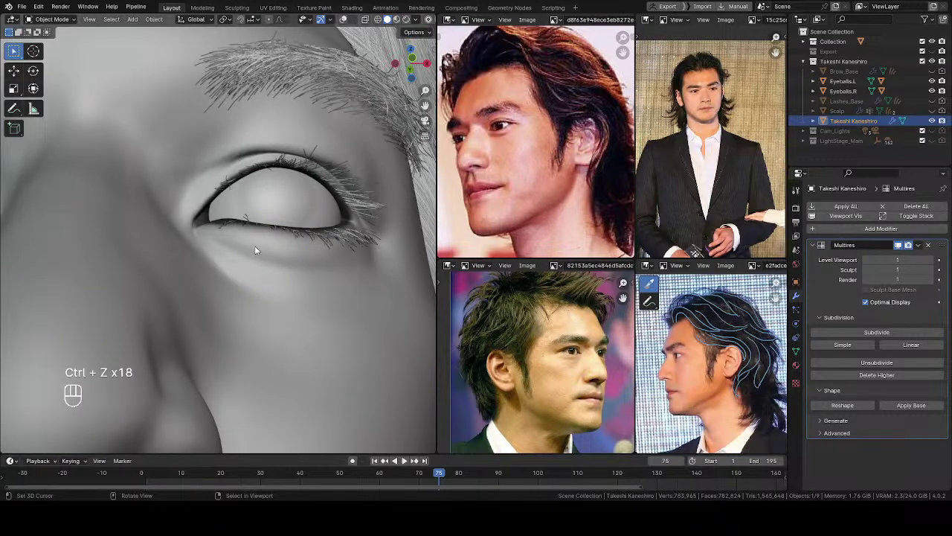
key("ctrl+shift+z")
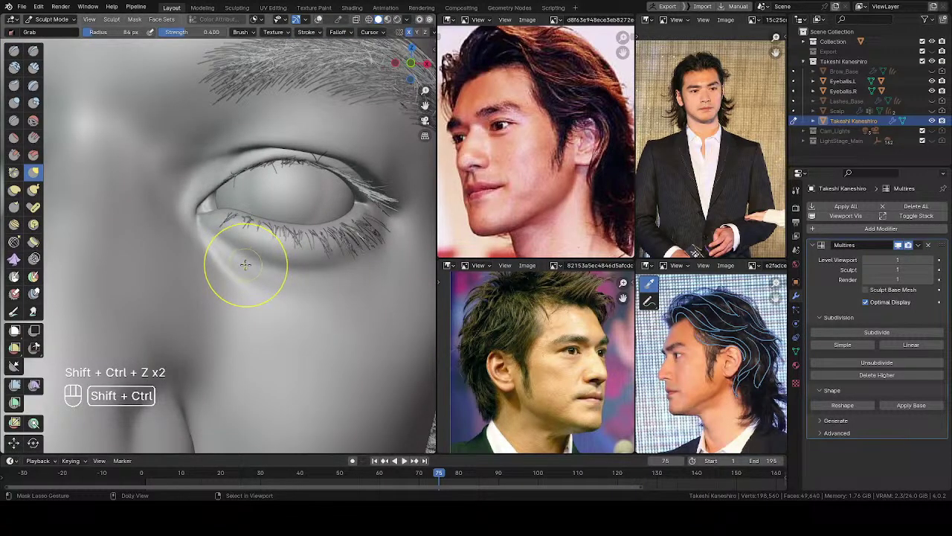
key("ctrl+z")
middle_click_drag(246, 263, 251, 223)
key("ctrl+shift+z")
key("ctrl+z")
key("ctrl+shift+z")
key("ctrl+shift+z")
key("ctrl+shift+z")
key("ctrl+shift+z")
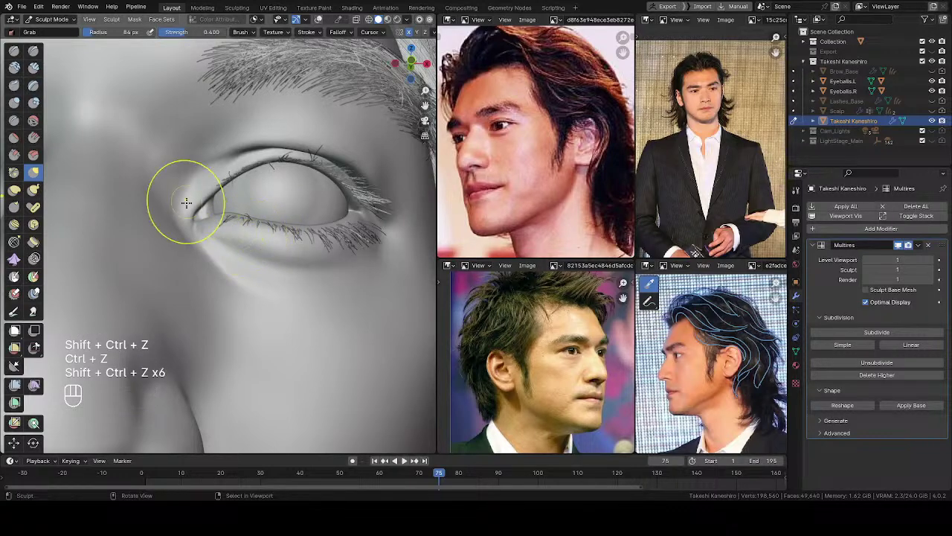
Restore the remaining strokes, reduce the Grab brush radius to 60 px and nudge the inner eye corner slightly toward the nose
key("f")
key("ctrl+shift+z")
key("ctrl+shift+z")
key("ctrl+shift+z")
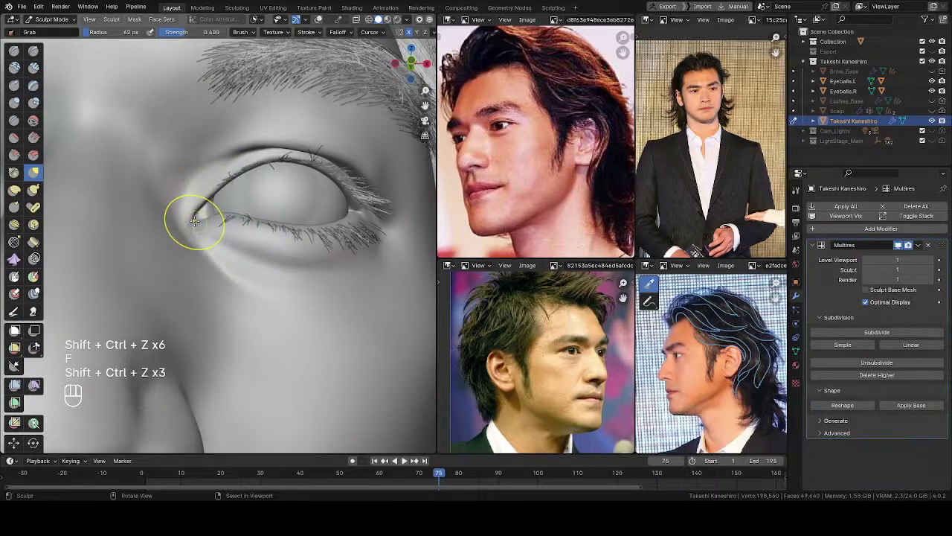
key("f")
key("f")
left_click(192, 222)
left_click_drag(196, 218, 191, 219)
Leave Sculpt Mode and switch the viewport to Rendered shading with the whole bust framed
mouse_move(197, 215)
middle_mouse_down()
mouse_move(168, 266)
mouse_move(204, 302)
mouse_move(353, 225)
middle_mouse_up()
scroll(206, 305, "down", 3)
mouse_move(353, 225)
middle_mouse_down("ctrl")
mouse_move(340, 257)
mouse_move(357, 205)
middle_mouse_up("ctrl")
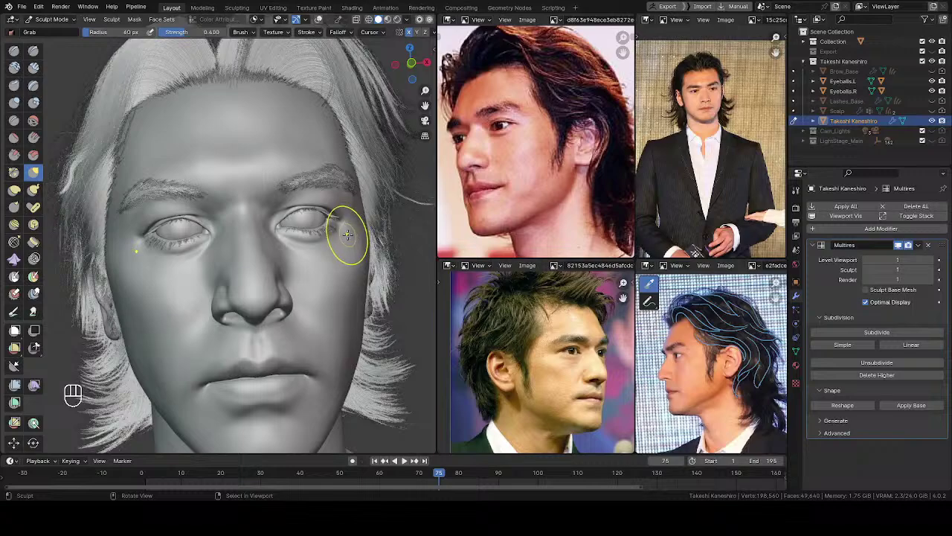
mouse_move(220, 222)
middle_mouse_down()
mouse_move(334, 209)
mouse_move(323, 208)
mouse_move(307, 242)
mouse_move(246, 226)
middle_mouse_up()
key("Tab")
key("z")
left_click(367, 168)
key("z")
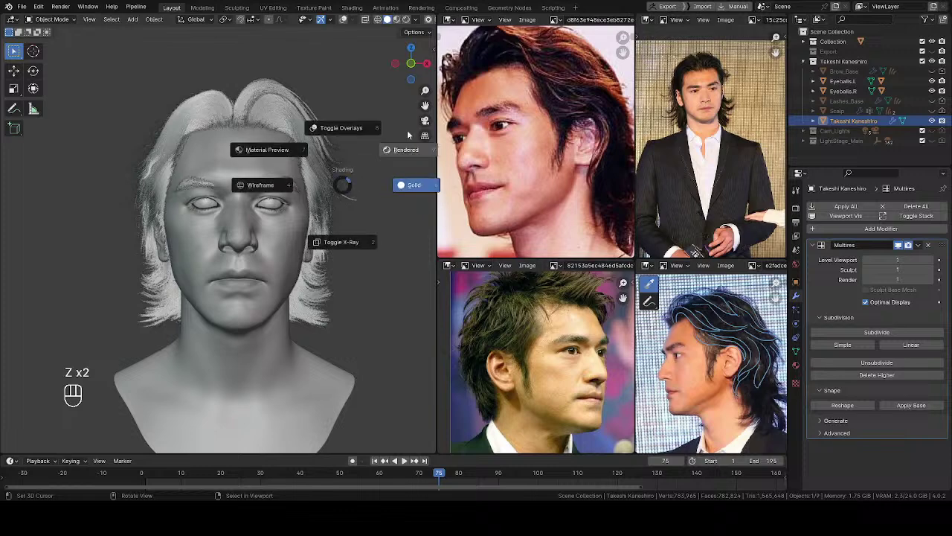
left_click(400, 152)
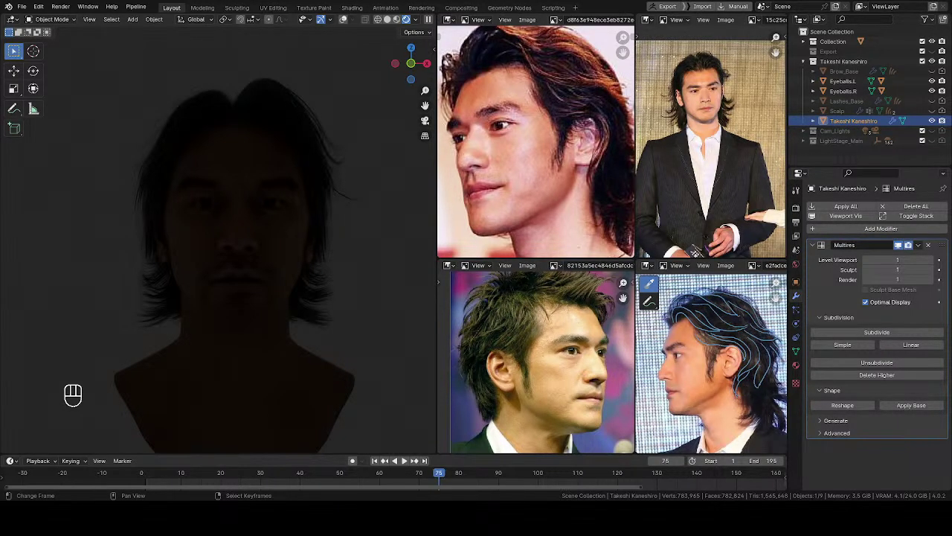
Show the LightStage_Main collection and examine the rendered eye and face under its lights
left_click(922, 141)
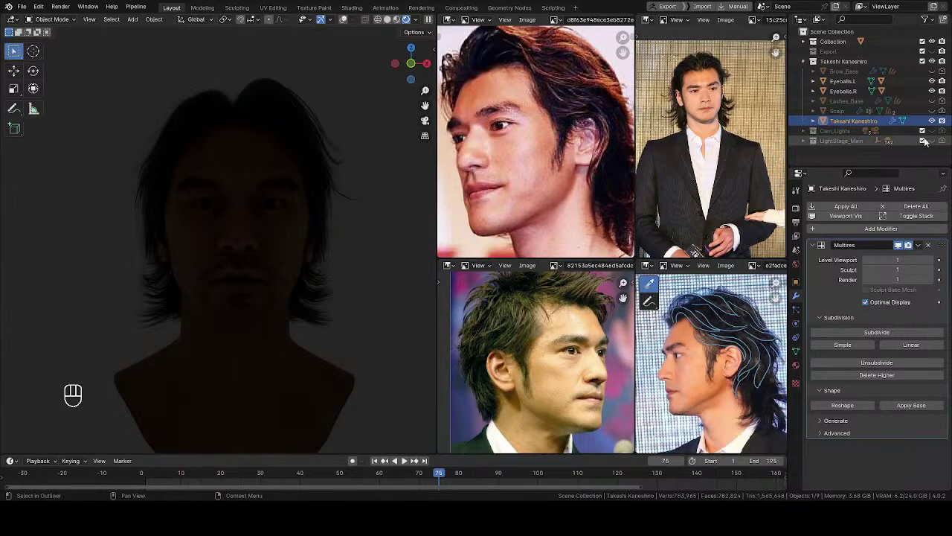
middle_click_drag(281, 226, 262, 252)
left_click_drag(262, 251, 257, 293, "ctrl")
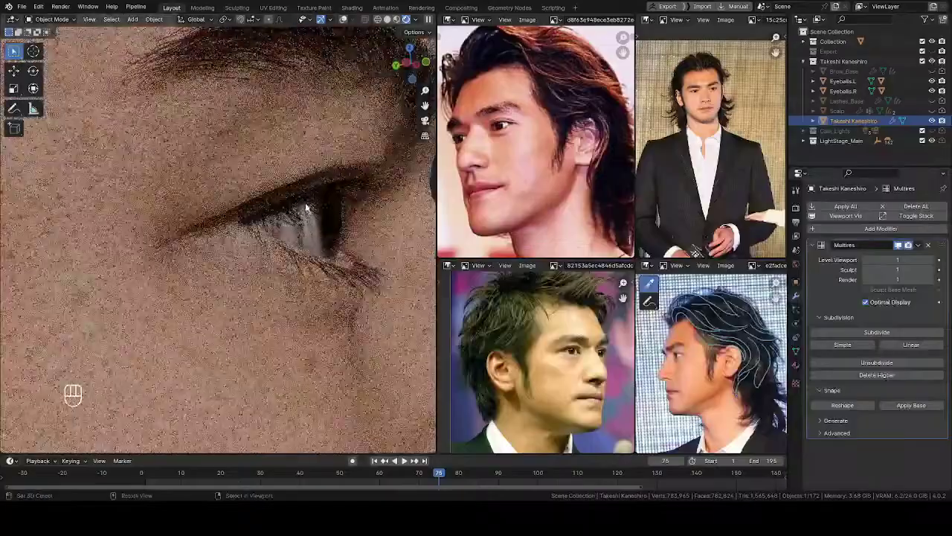
middle_click_drag(341, 211, 159, 256)
scroll(323, 201, "down", 4)
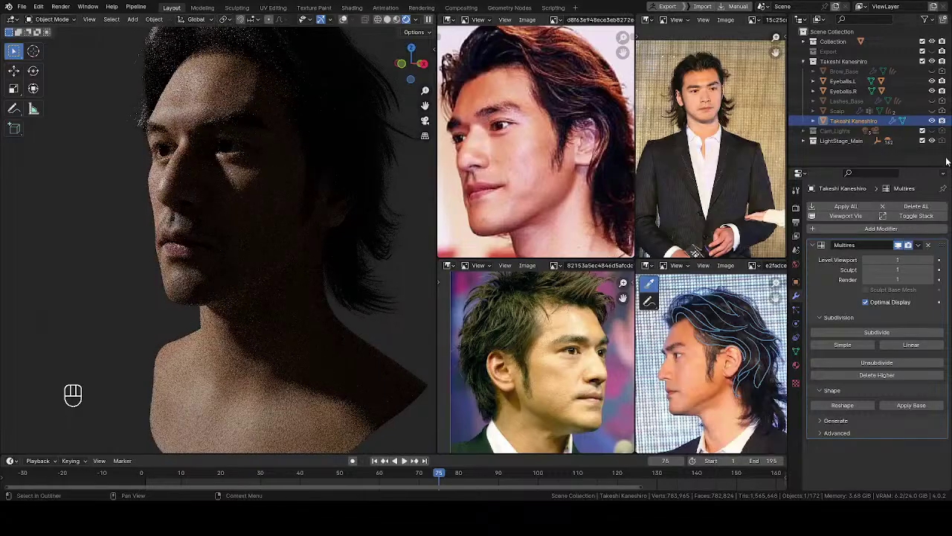
Hide the LightStage_Main collection, light the head with Cam_Lights instead, and save the file
left_click_drag(932, 141, 942, 141)
left_click_drag(932, 131, 942, 130)
middle_click_drag(189, 217, 323, 234)
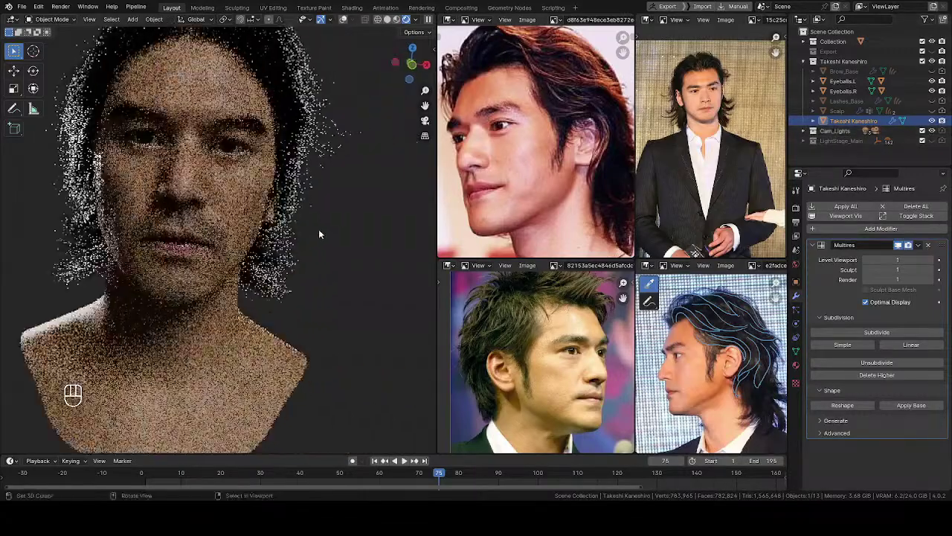
middle_click_drag(305, 275, 387, 282)
middle_click_drag(304, 258, 281, 218, "shift")
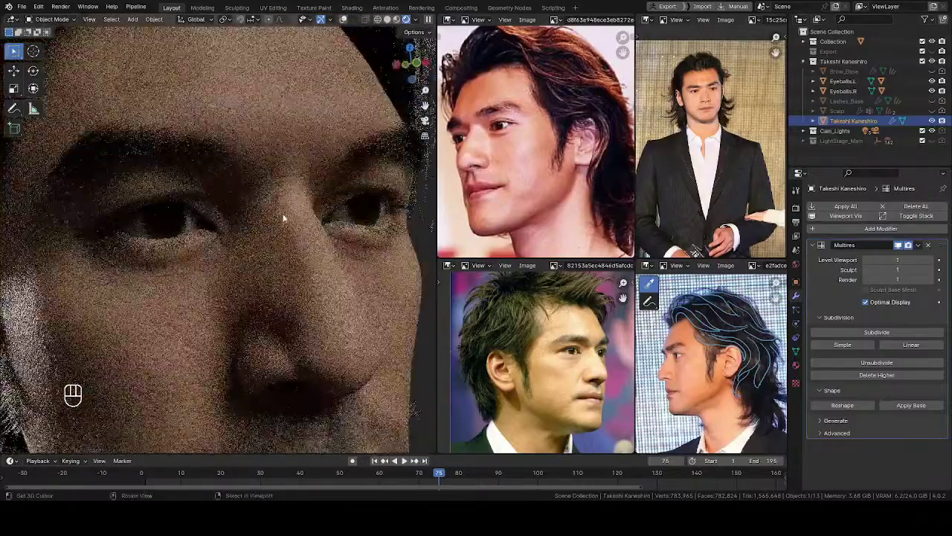
middle_click_drag(271, 182, 250, 119, "shift")
middle_click_drag(249, 120, 374, 220, "ctrl")
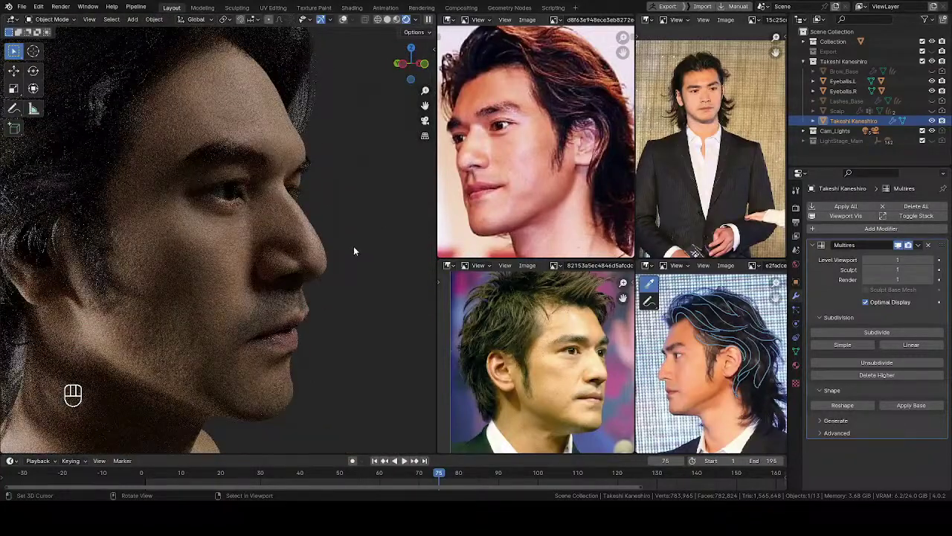
middle_click_drag(341, 248, 247, 250, "ctrl")
key("ctrl+s")
Examine the rendered face from three-quarter views and the hairline and parting from above
middle_click_drag(321, 203, 212, 225)
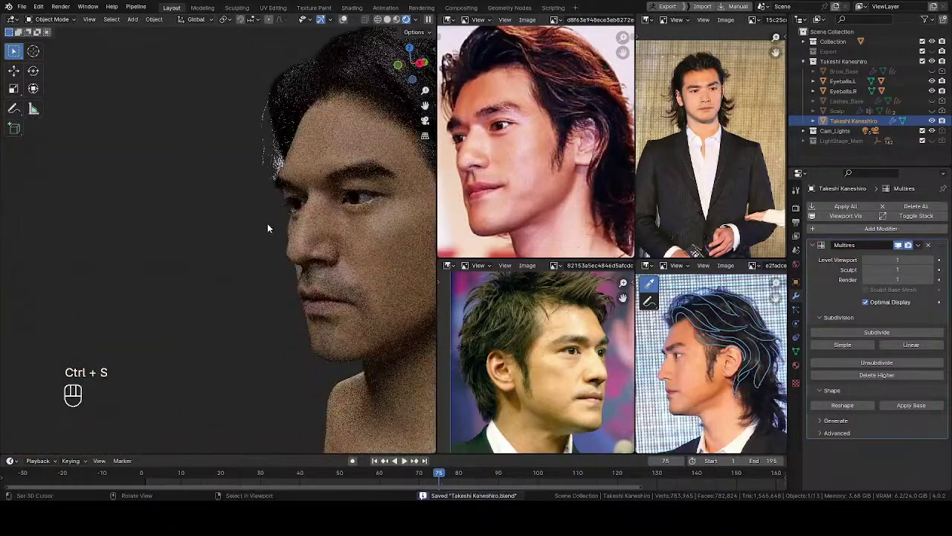
middle_click_drag(295, 250, 272, 250, "shift")
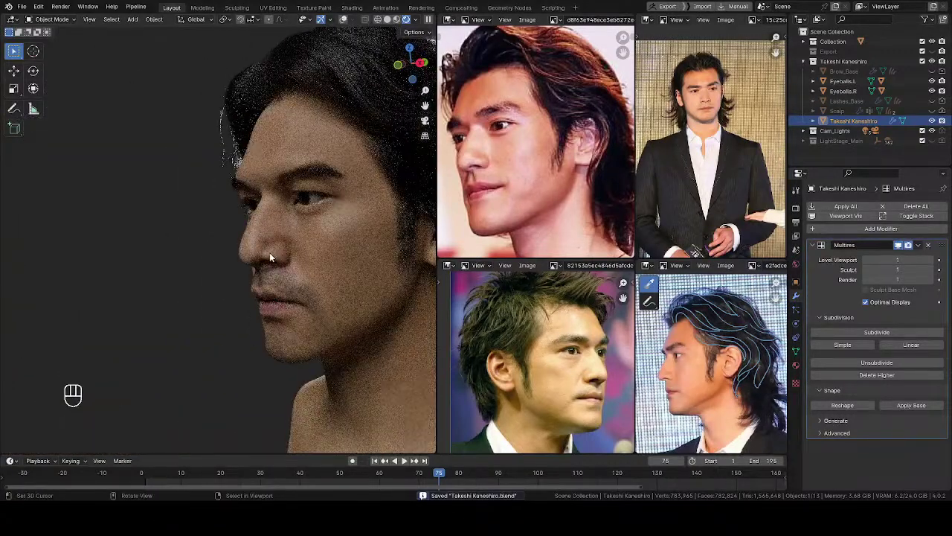
middle_click_drag(259, 213, 275, 227)
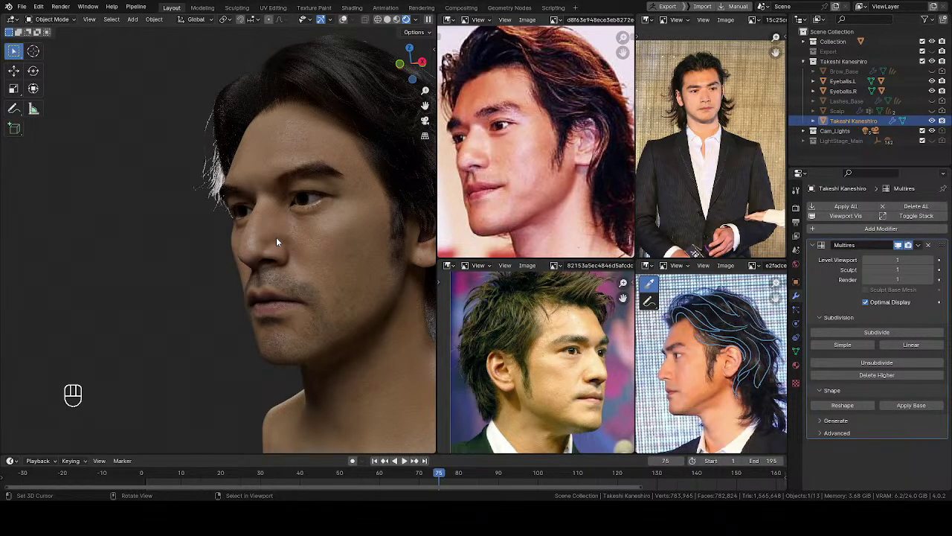
middle_click_drag(276, 238, 273, 238)
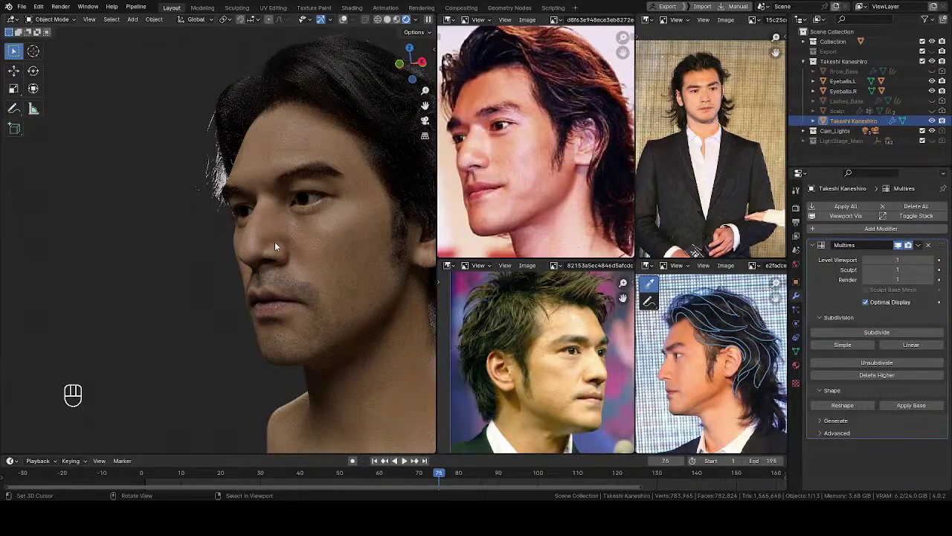
mouse_move(274, 241)
middle_mouse_down()
mouse_move(270, 233)
mouse_move(282, 249)
mouse_move(238, 229)
mouse_move(271, 228)
middle_mouse_up()
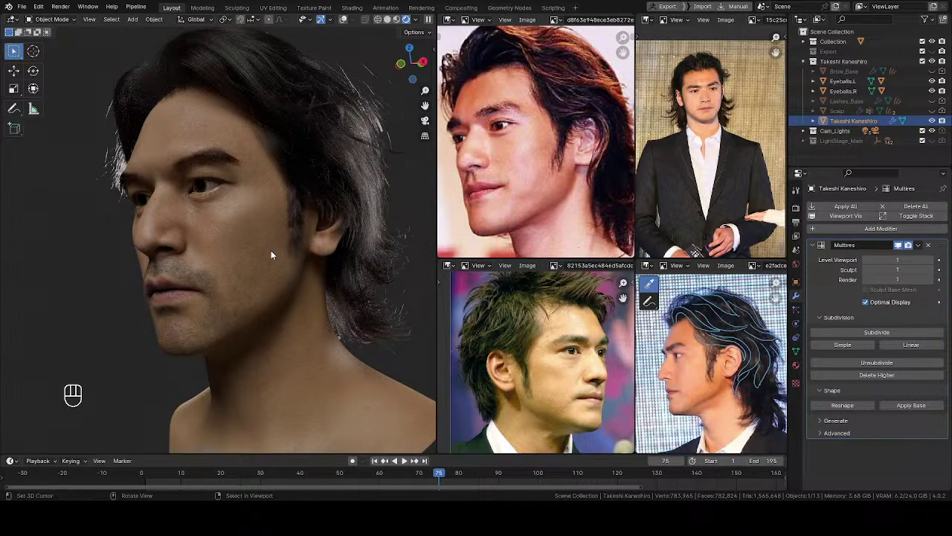
middle_click_drag(271, 252, 290, 311)
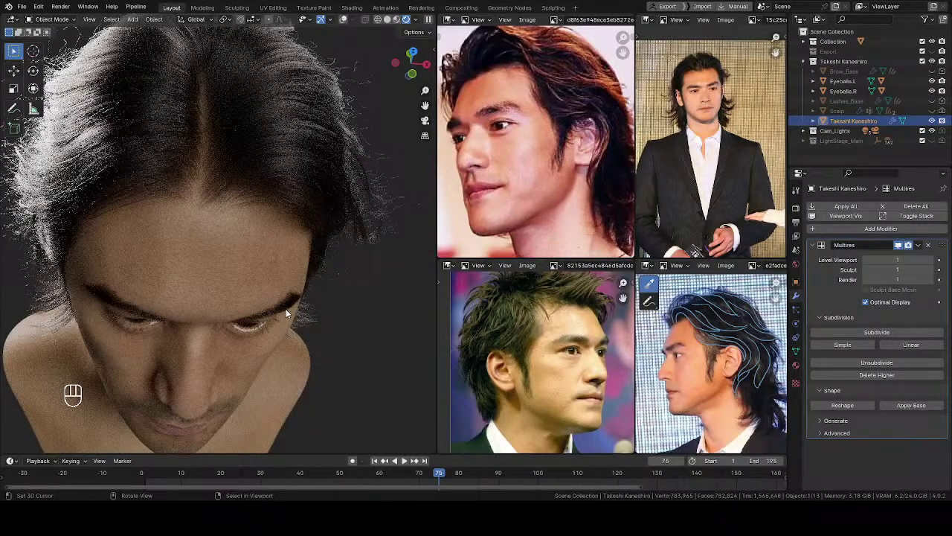
middle_click_drag(285, 308, 270, 333, "shift")
scroll(264, 265, "up", 2)
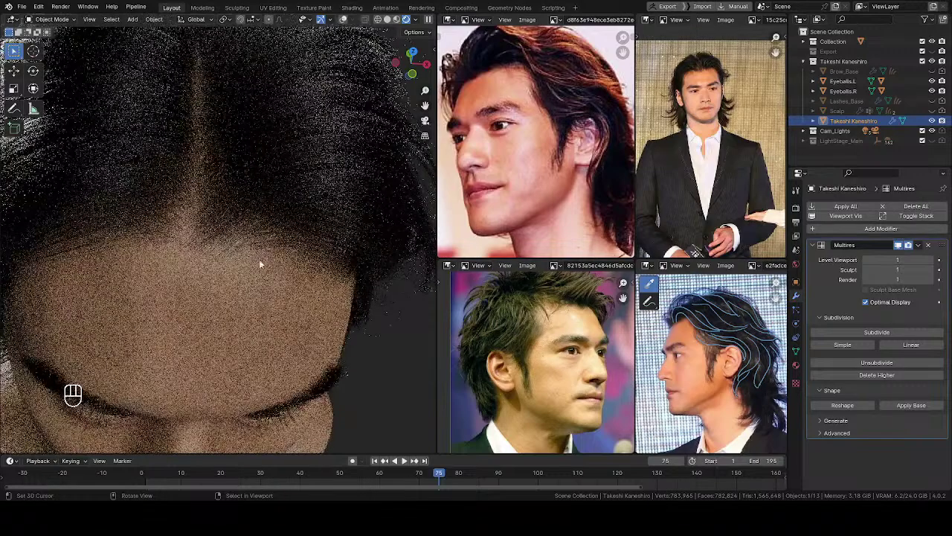
Return to Solid shading, unhide the Scalp mesh and open it in Texture Paint mode for editing the hair density
key("z")
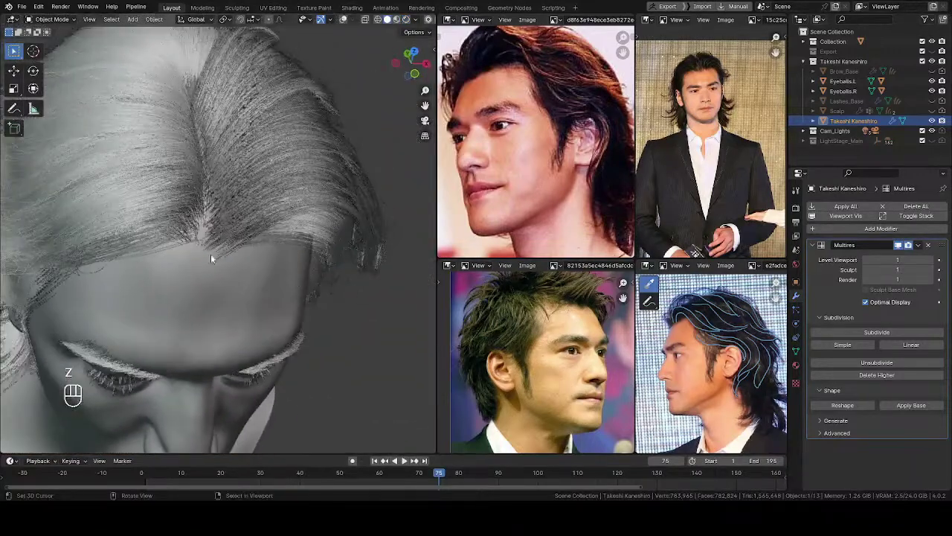
left_click(227, 245)
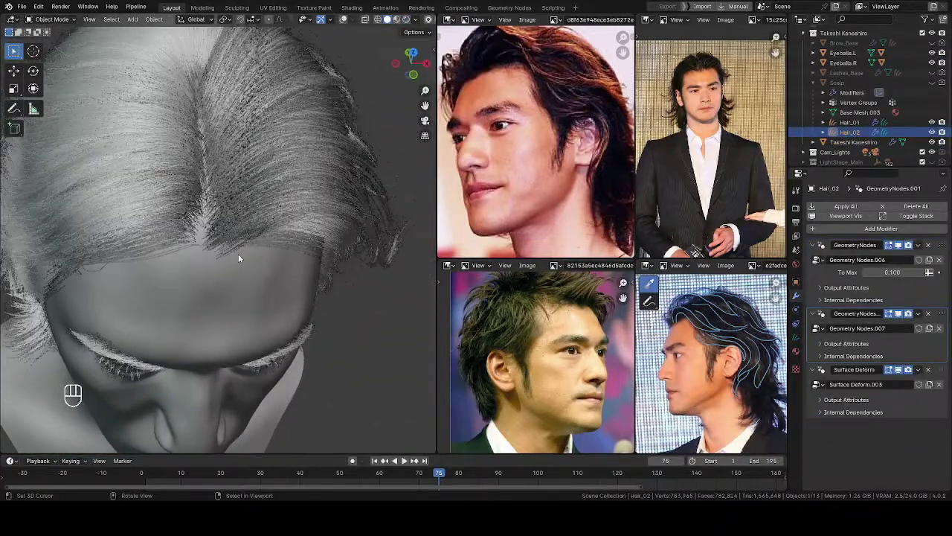
left_click(858, 82)
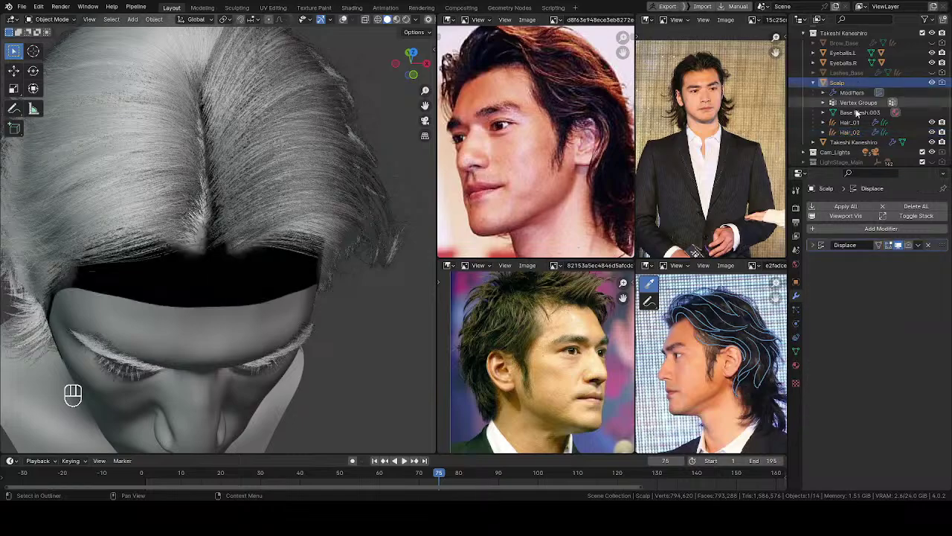
mouse_move(271, 277)
middle_mouse_down()
mouse_move(270, 259)
mouse_move(278, 336)
mouse_move(266, 253)
middle_mouse_up()
key("Tab")
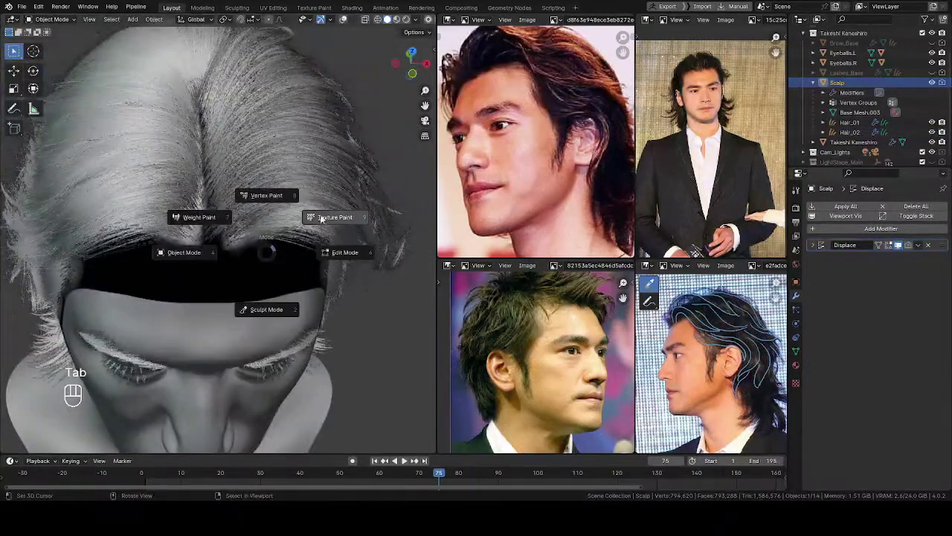
left_click(261, 247)
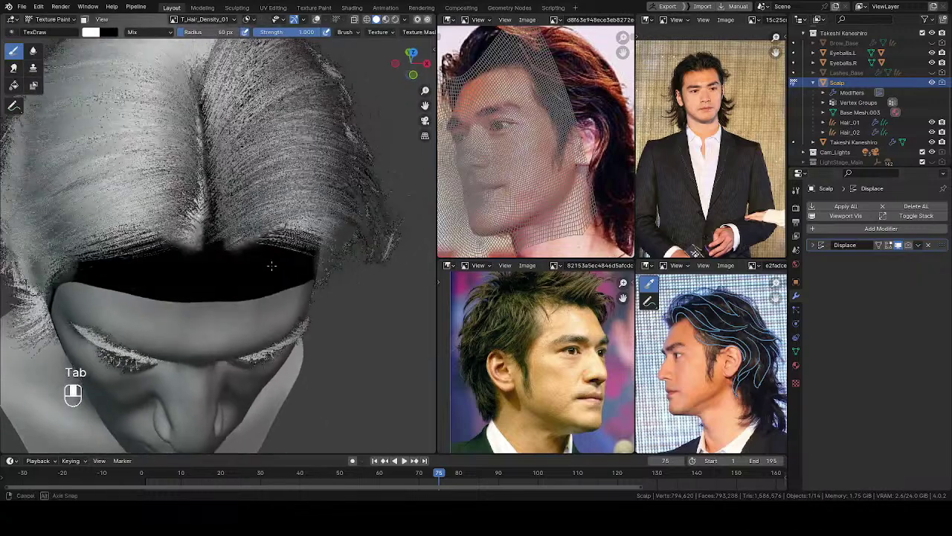
Switch the paint canvas to T_Hair_Density_02 and erase density along the lower edge of the front parting with a brush of about 122 px
left_click(158, 57)
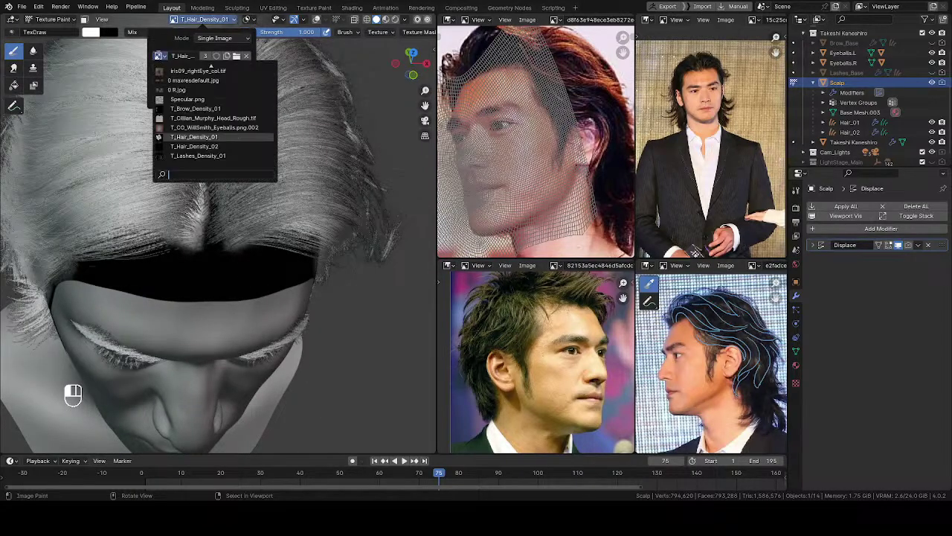
left_click(193, 146)
middle_click_drag(257, 281, 249, 209, "ctrl")
key("f")
key("f")
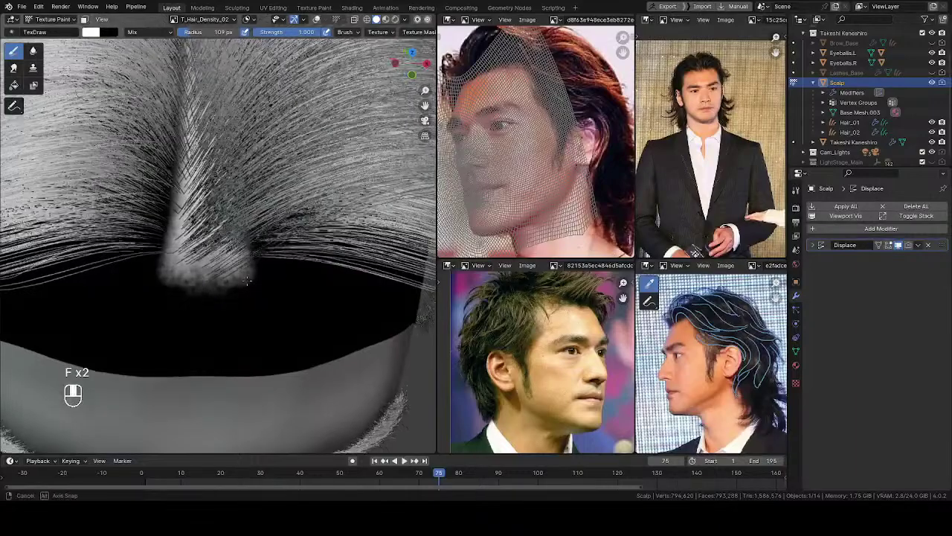
middle_click_drag(202, 245, 193, 240)
key("f")
left_click(261, 301)
mouse_move(256, 299)
left_mouse_down("ctrl")
mouse_move(223, 293)
mouse_move(245, 279)
mouse_move(216, 289)
mouse_move(256, 284)
left_mouse_up("ctrl")
middle_click_drag(233, 287, 254, 288)
left_click_drag(208, 292, 244, 300, "ctrl")
middle_click_drag(236, 300, 254, 299)
mouse_move(255, 299)
left_mouse_down("ctrl")
mouse_move(238, 298)
mouse_move(258, 283)
left_mouse_up("ctrl")
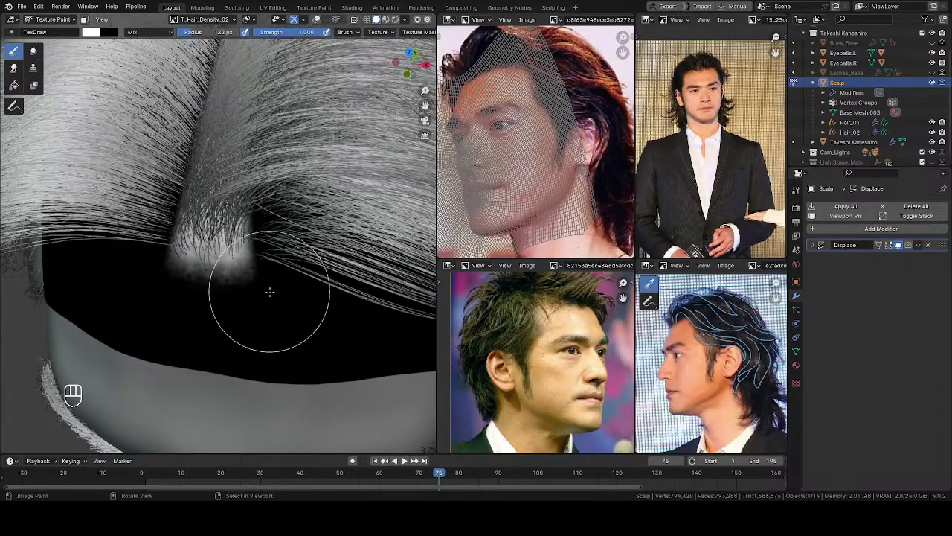
Paint hair density along both sides of the front parting, enlarging the brush radius to about 128 and 153 px
middle_click_drag(254, 283, 262, 268)
key("f")
left_click_drag(251, 221, 261, 240)
middle_click_drag(270, 231, 285, 233)
key("f")
left_click_drag(247, 233, 254, 239)
middle_click_drag(255, 236, 271, 222)
key("f")
left_click(273, 212)
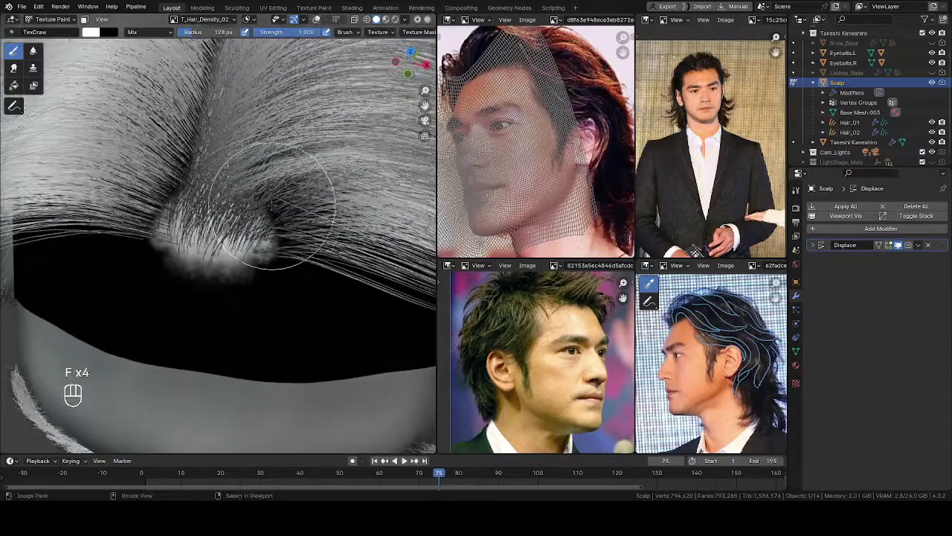
left_click_drag(274, 209, 271, 230)
middle_click_drag(270, 229, 261, 221)
key("f")
left_click(260, 217)
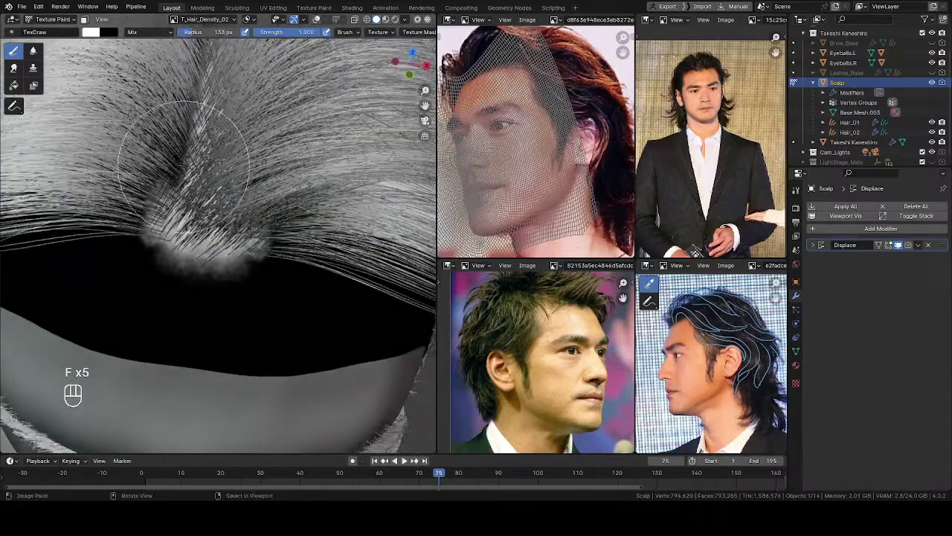
left_click_drag(182, 171, 177, 183)
left_click_drag(194, 125, 212, 171)
Save all painted images and return the Scalp mesh to Object Mode
middle_click_drag(220, 176, 174, 161, "ctrl")
key("q")
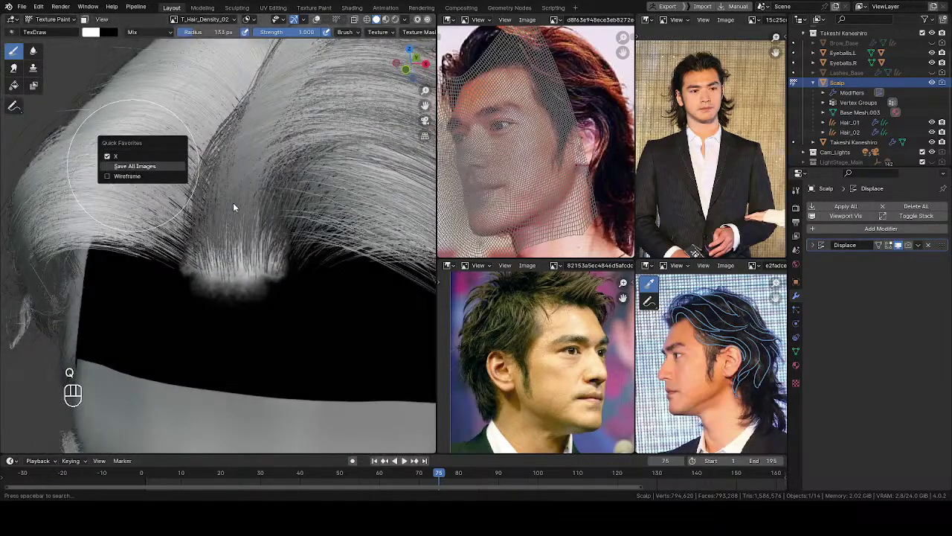
key("Tab")
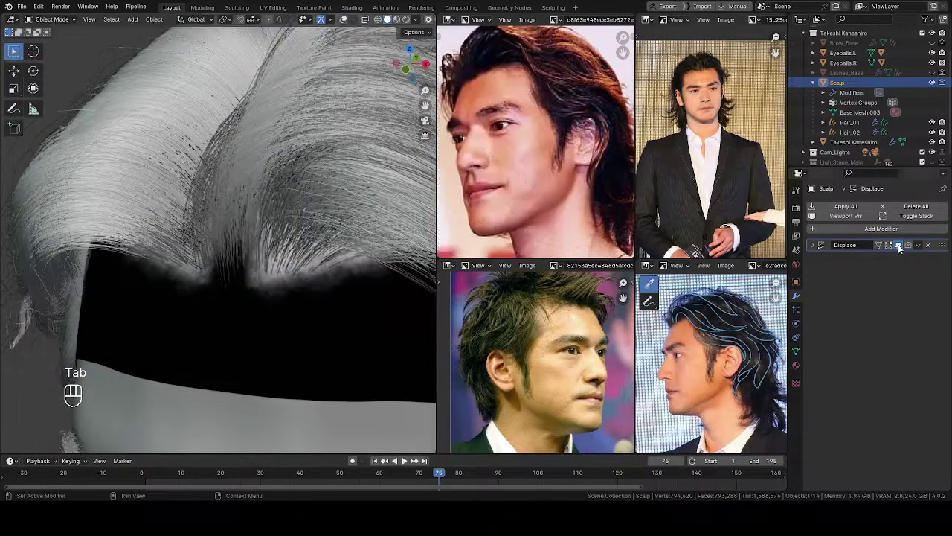
Turn off the Displace modifier's viewport display, hide the Scalp mesh and save the file
scroll(276, 219, "down", 5)
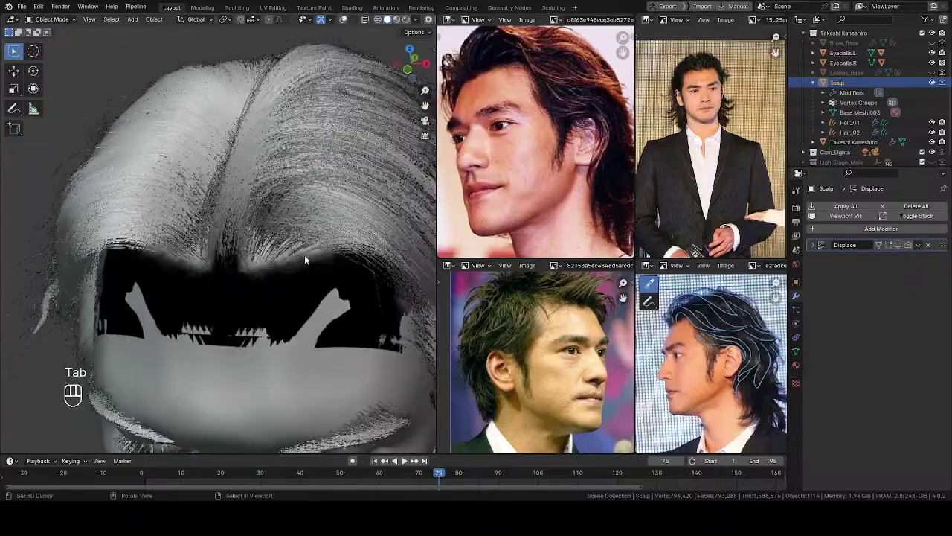
left_click(935, 83)
key("ctrl+s")
middle_click_drag(305, 253, 287, 214)
Replace the upper three-quarter reference photo with a Geometry Node Editor showing Hair_02's node tree, and save the file
left_click(448, 20)
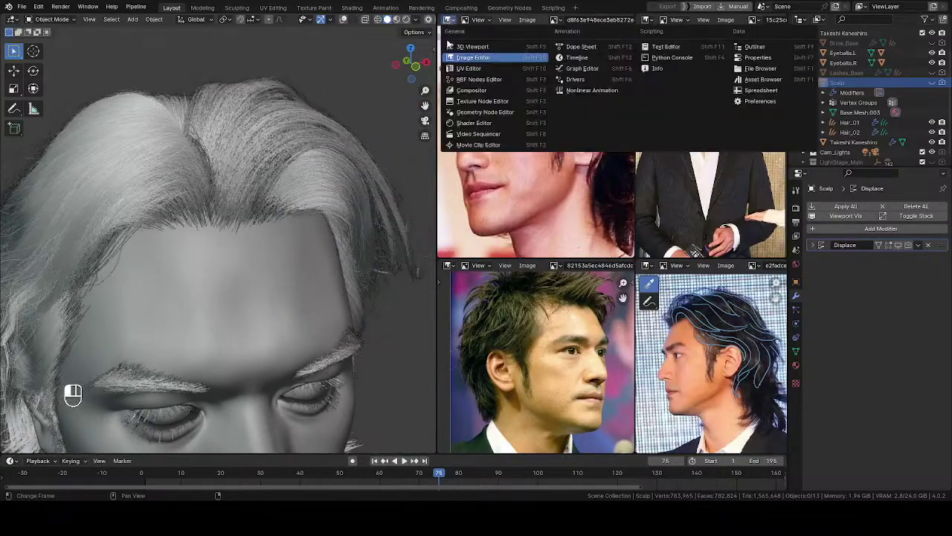
left_click(471, 119)
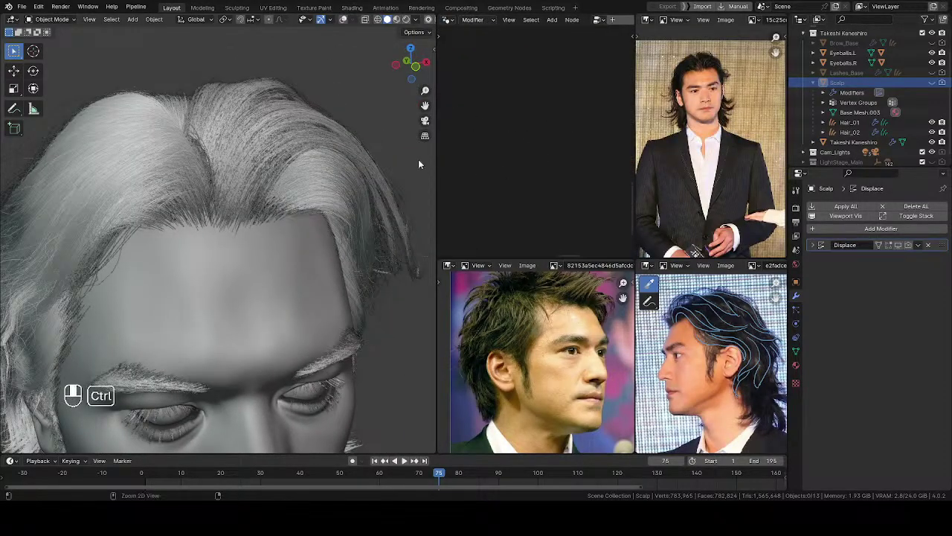
left_click(324, 114)
middle_click_drag(521, 151, 552, 180, "ctrl")
middle_click_drag(552, 180, 523, 173)
middle_click_drag(588, 179, 527, 197)
middle_click_drag(258, 218, 223, 328)
middle_click_drag(558, 230, 521, 219)
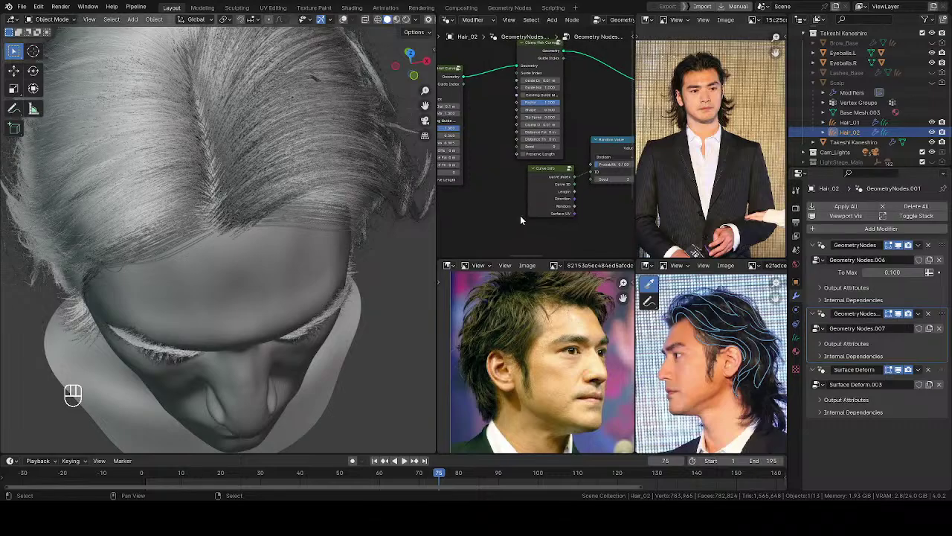
middle_click_drag(357, 201, 321, 228)
key("ctrl+s")
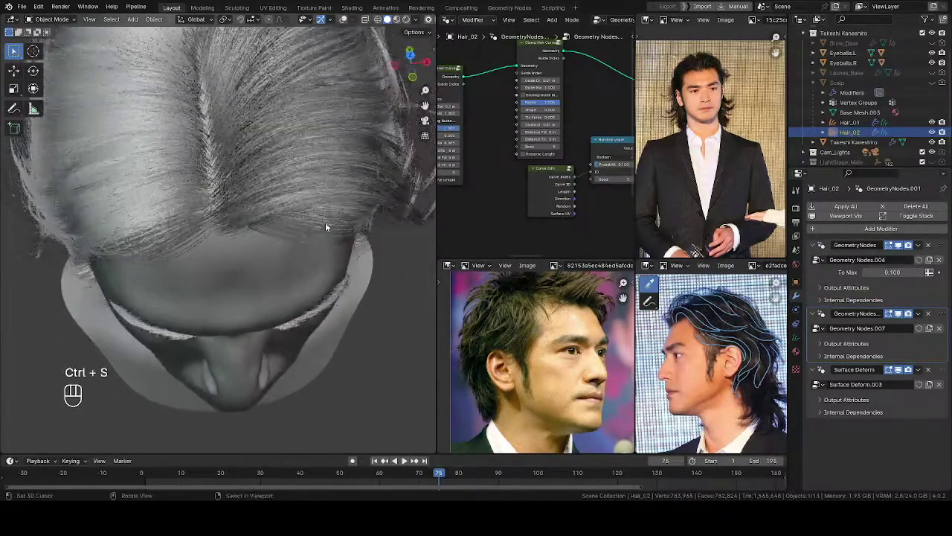
Open the hair assets in place of the full-figure reference photo and add Curl Hair Curves to Hair_02's node tree
scroll(482, 191, "down", 3)
middle_click_drag(512, 207, 430, 189)
mouse_move(558, 186)
middle_mouse_down()
mouse_move(489, 206)
mouse_move(522, 187)
mouse_move(439, 189)
mouse_move(566, 186)
middle_mouse_up()
middle_click_drag(566, 183, 536, 156, "ctrl")
left_click(645, 20)
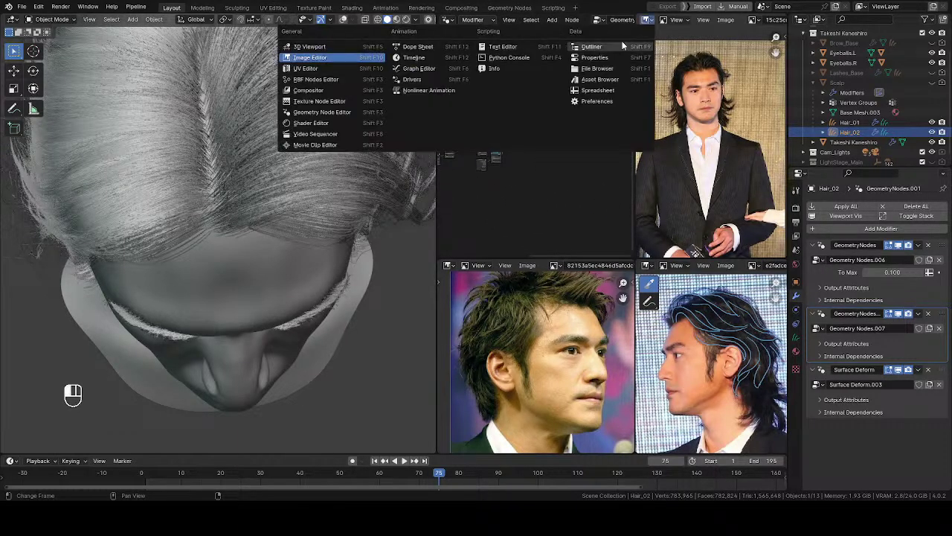
left_click(602, 80)
scroll(740, 143, "down", 5)
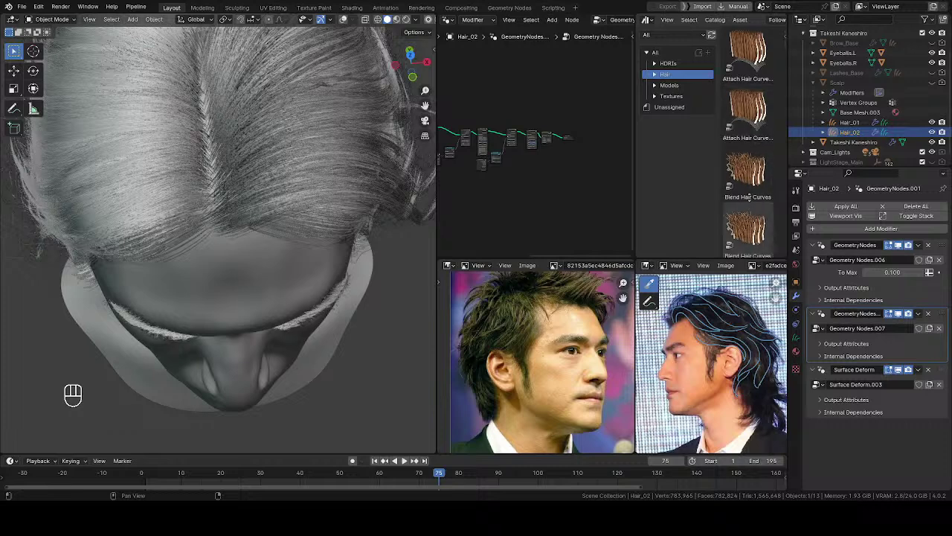
scroll(757, 48, "down", 4)
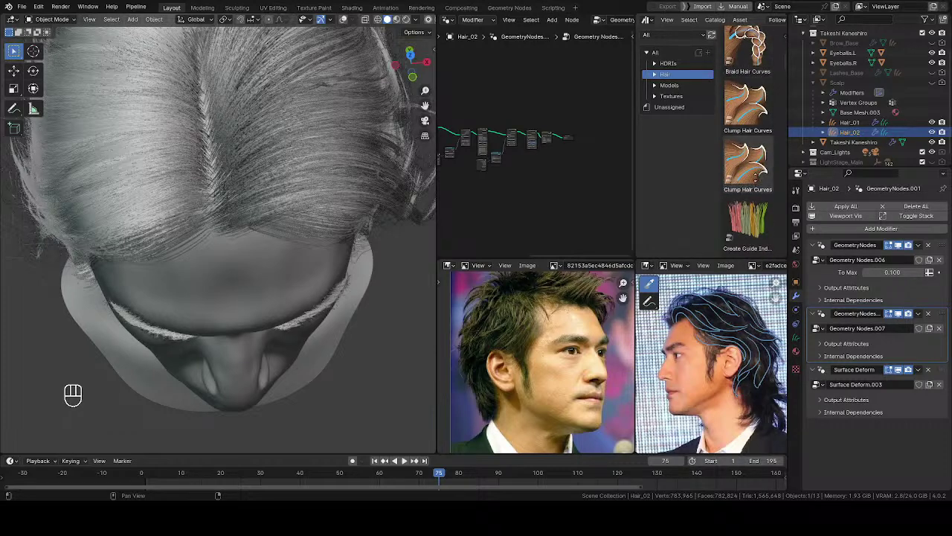
left_click_drag(757, 198, 562, 171)
Restore the full-figure reference photo, make room in the node chain and insert the Curl Hair Curves node into it
left_click(647, 19)
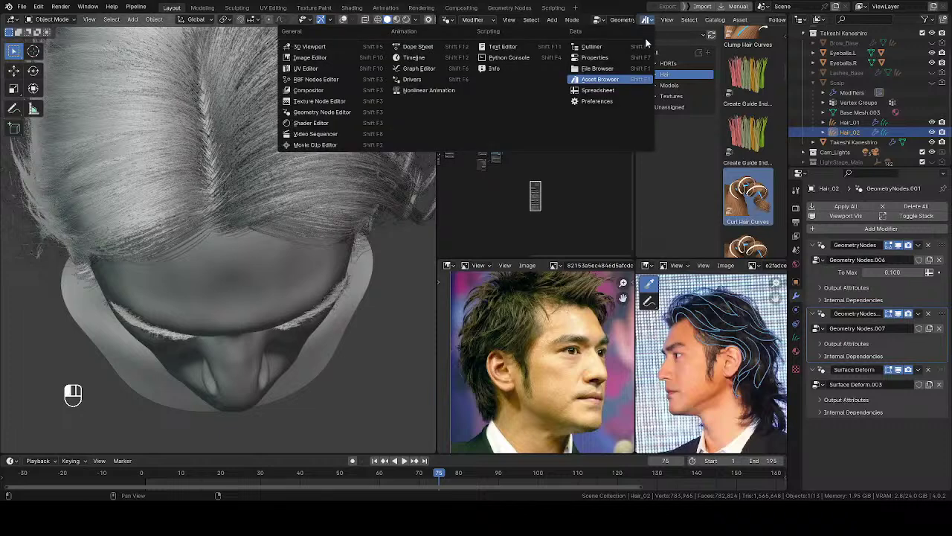
left_click(309, 58)
scroll(536, 149, "up", 4)
scroll(541, 153, "down", 3)
middle_click_drag(541, 152, 514, 148)
left_click_drag(498, 91, 645, 209)
left_click_drag(510, 121, 622, 133)
left_click_drag(520, 244, 547, 144)
scroll(555, 135, "up", 4)
middle_click_drag(555, 135, 554, 155)
left_click_drag(536, 172, 541, 127)
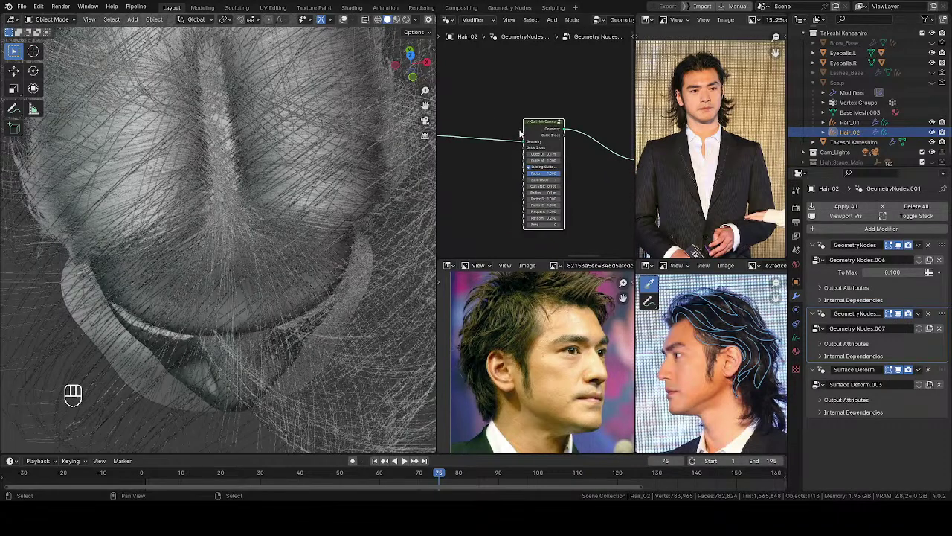
Turn off Existing Guide Map on Curl Hair Curves, set Subdivision to 2 and Guide Distance to 0.0011 m
mouse_move(520, 178)
middle_mouse_down("ctrl")
mouse_move(509, 166)
mouse_move(547, 159)
mouse_move(511, 171)
middle_mouse_up("ctrl")
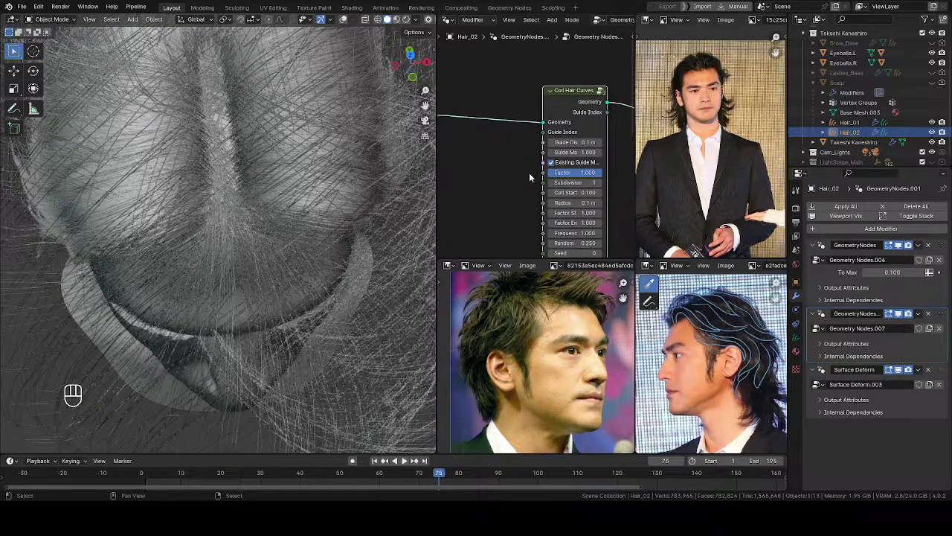
left_click(551, 162)
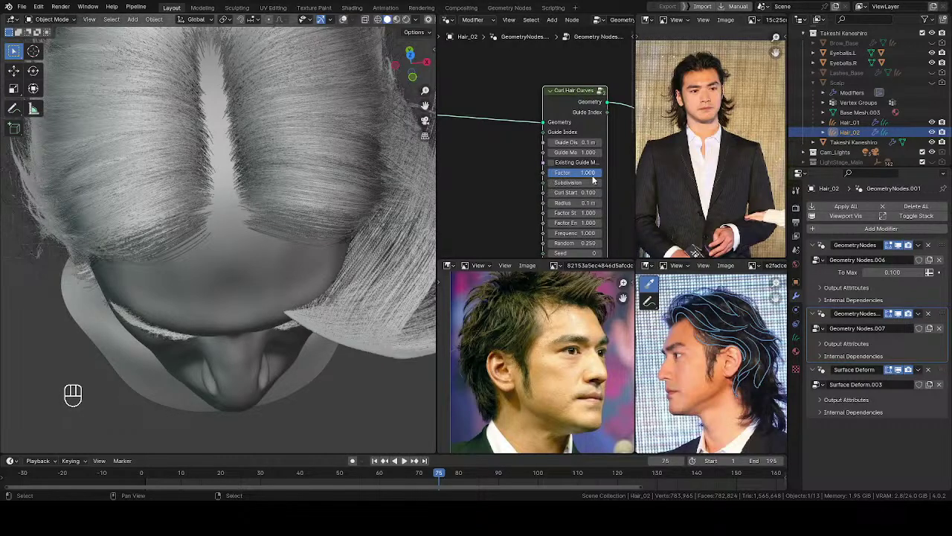
middle_click_drag(245, 224, 253, 113)
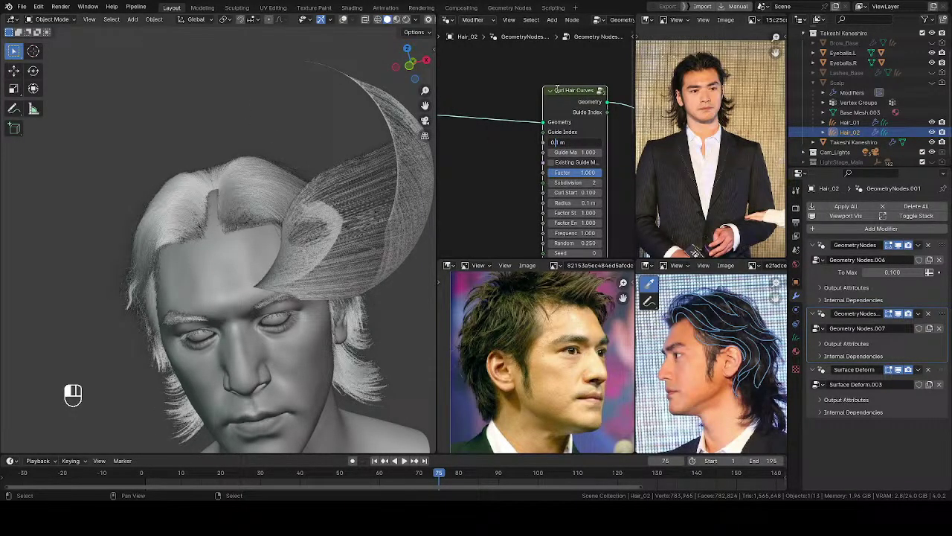
key("Return")
middle_click_drag(273, 225, 301, 249)
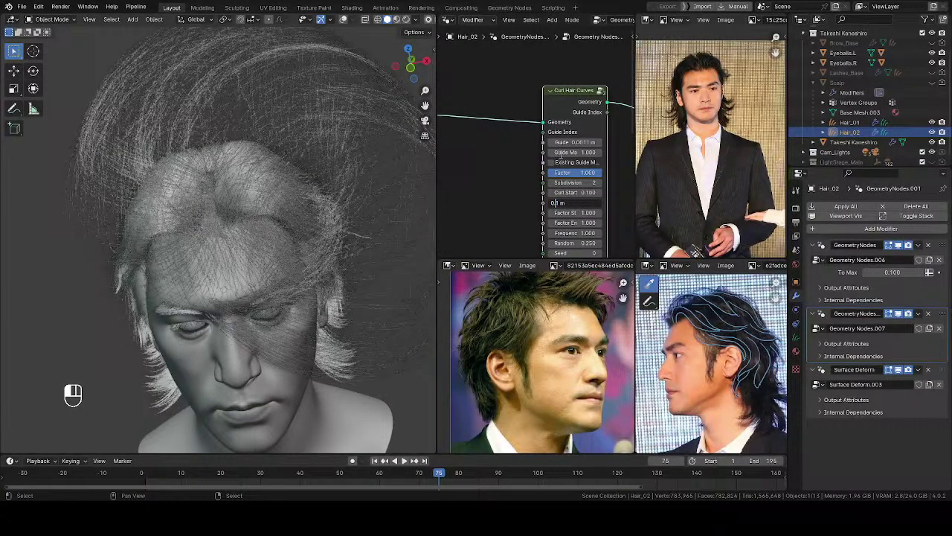
Reduce the Curl Hair Curves Radius to 0.005 m, checking the curls around the front hairline
key("Return")
middle_click_drag(281, 196, 279, 298, "ctrl")
middle_click_drag(279, 297, 231, 178, "ctrl")
middle_click_drag(511, 208, 499, 190)
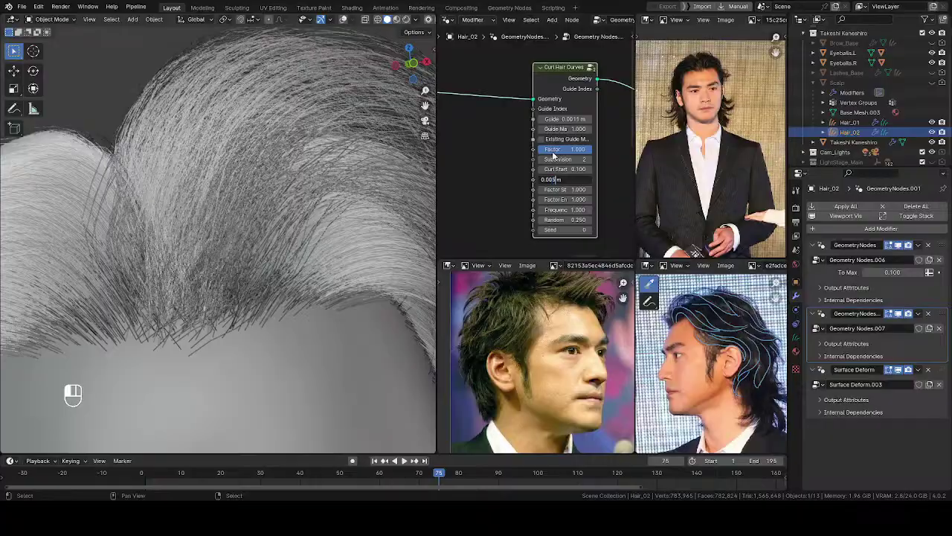
key("Return")
middle_click_drag(199, 265, 179, 305)
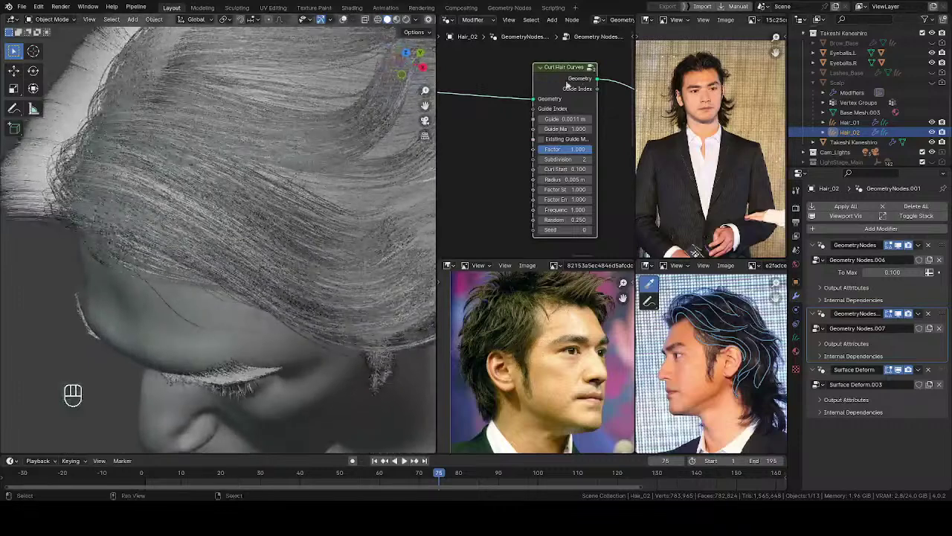
Compare the hair with Curl Hair Curves muted and unmuted, and set its Factor End to 0
key("m")
key("m")
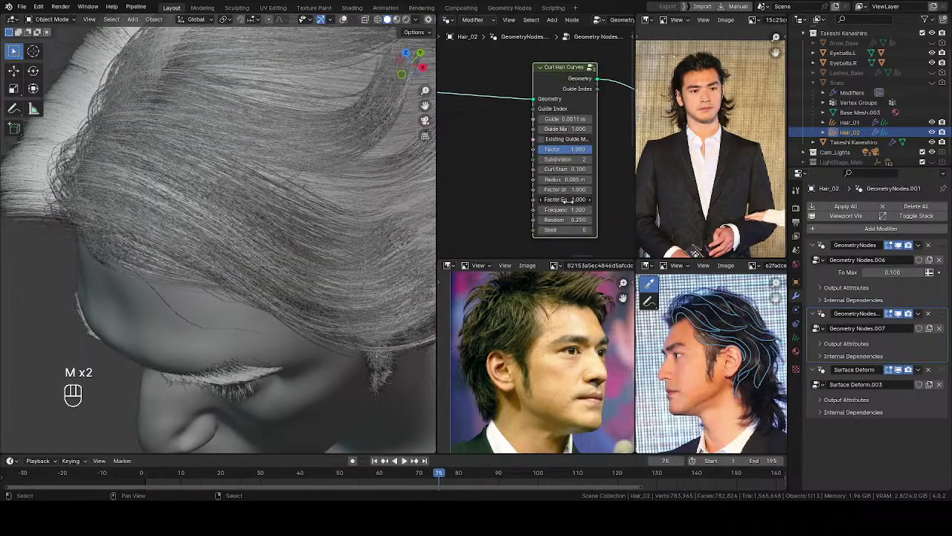
key("Return")
middle_click_drag(335, 186, 320, 223)
middle_click_drag(319, 223, 260, 211, "ctrl")
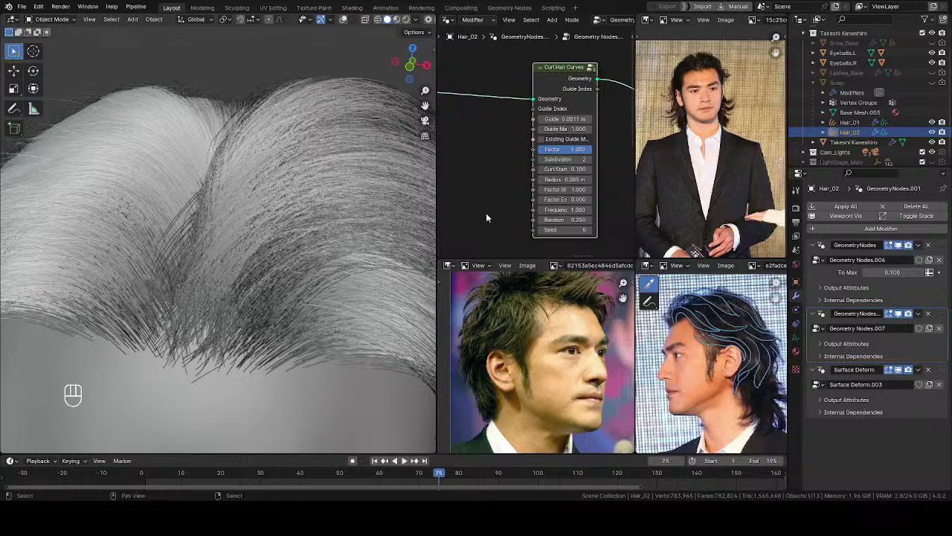
Set the Curl Hair Curves Guide Distance to 0.001 m and check the curls along the parting
middle_click_drag(498, 198, 497, 175)
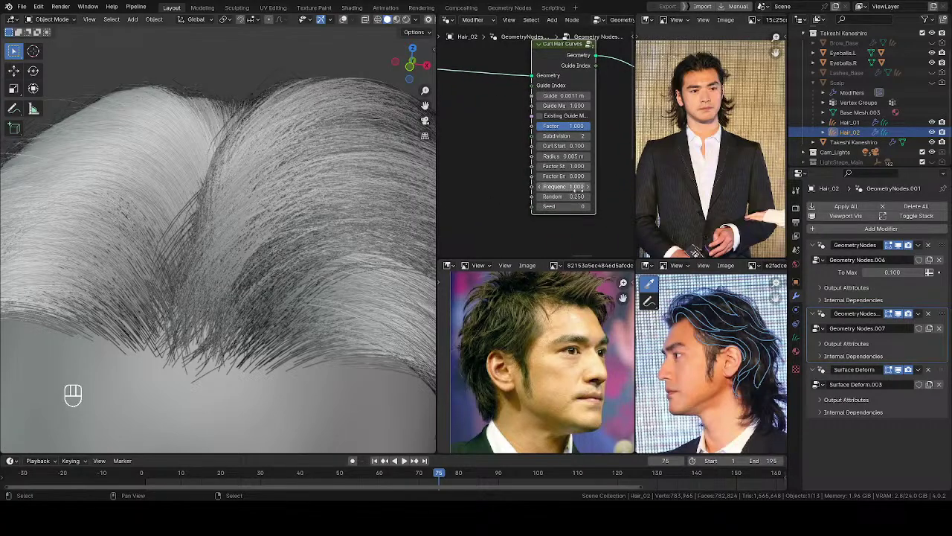
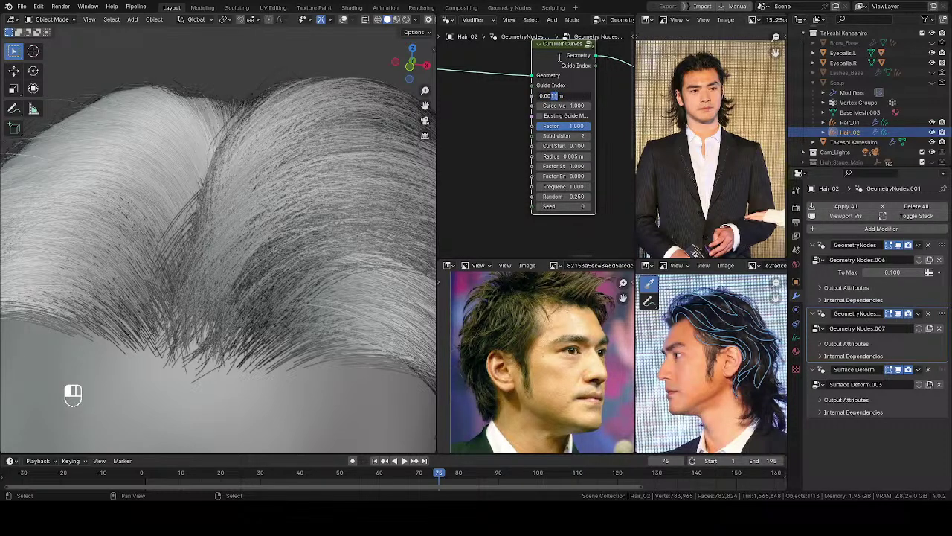
key("Return")
middle_click_drag(297, 279, 220, 295)
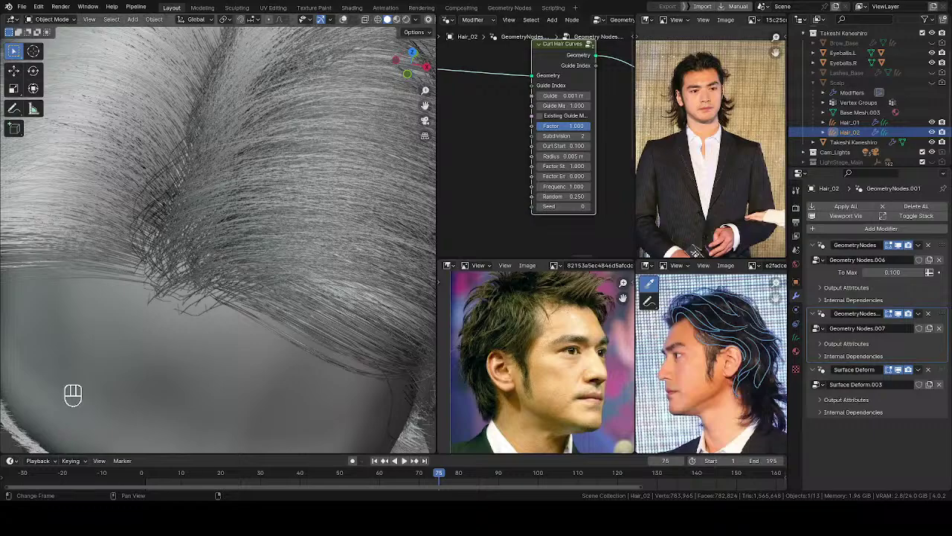
middle_click_drag(295, 287, 293, 308)
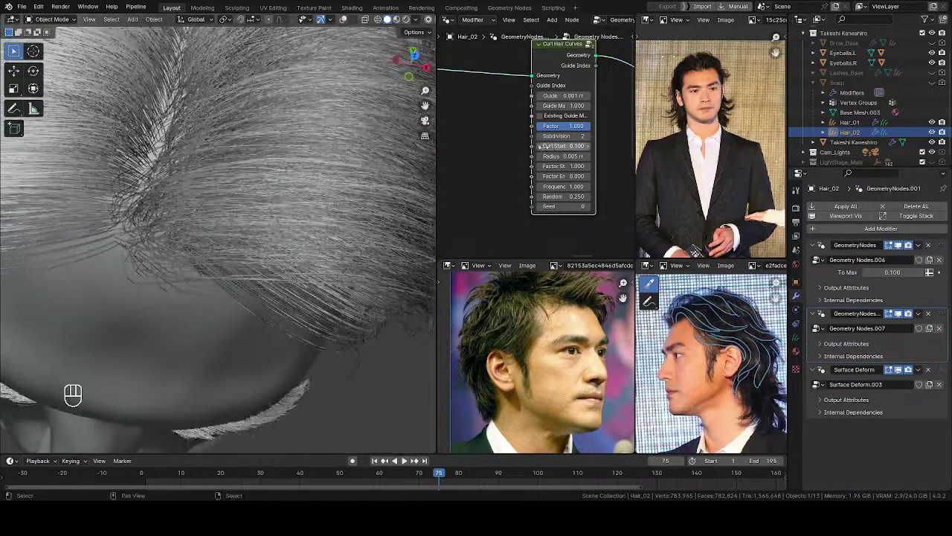
middle_click_drag(502, 159, 491, 157)
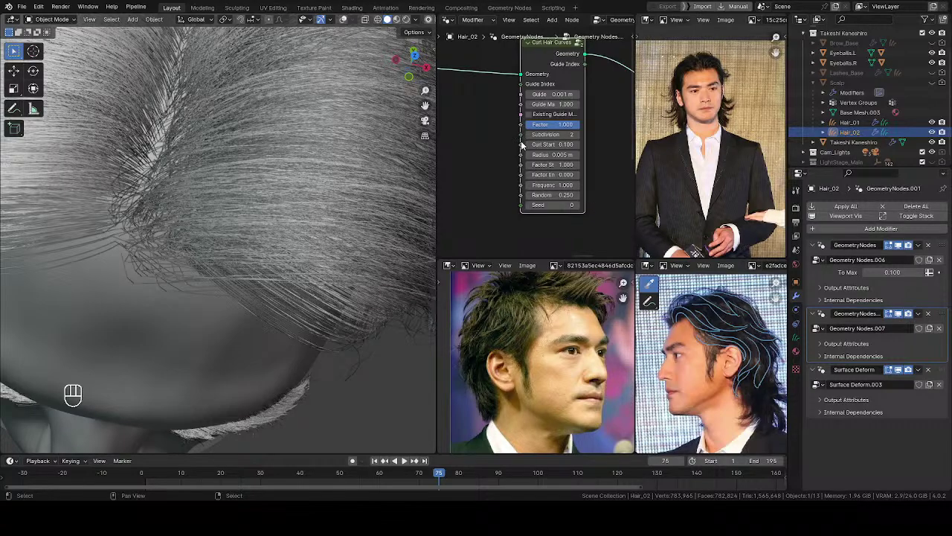
Turn Existing Guide Map back on for Curl Hair Curves and inspect the hair clumps from the side
left_click(529, 114)
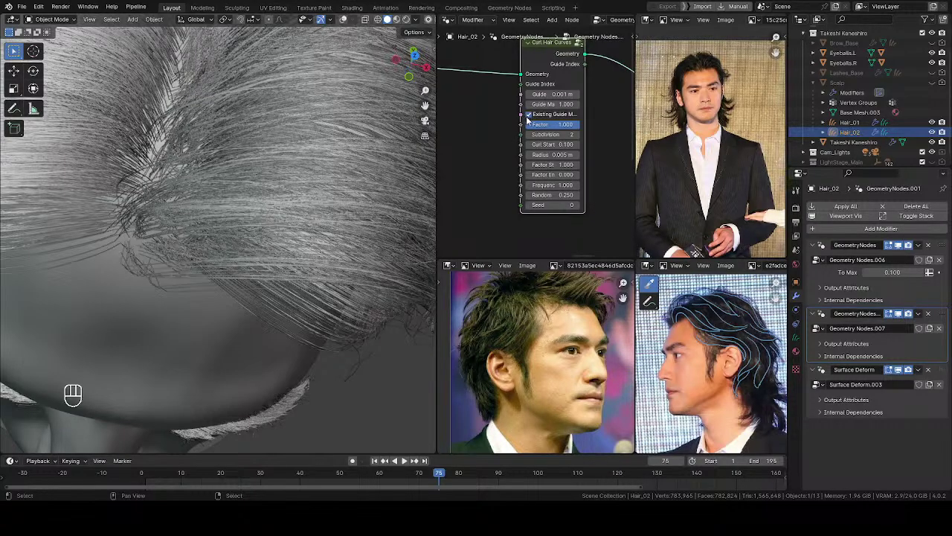
middle_click_drag(242, 276, 308, 168)
middle_click_drag(520, 96, 521, 120)
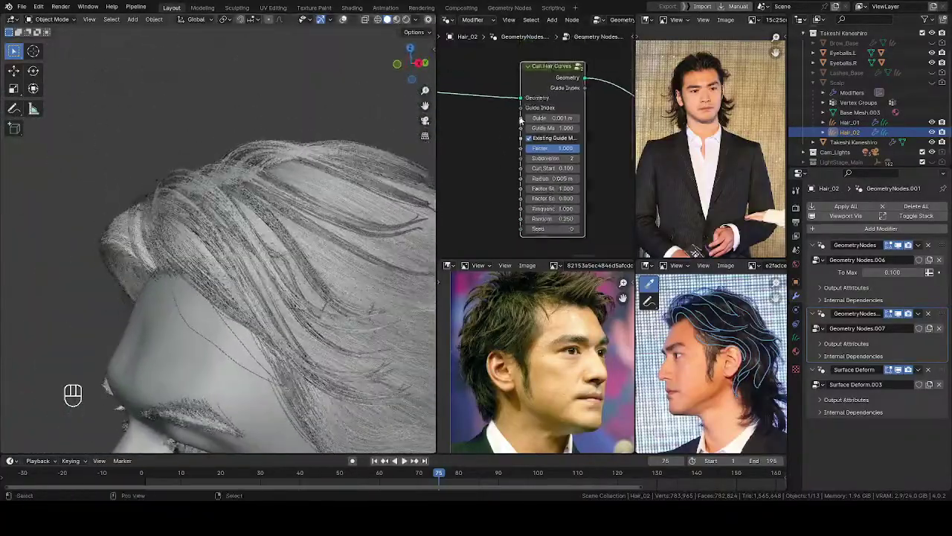
Try a Radius of 0.007 m for Curl Hair Curves on Hair_02 and check the hair around the forehead
middle_click(542, 84)
middle_click(546, 90)
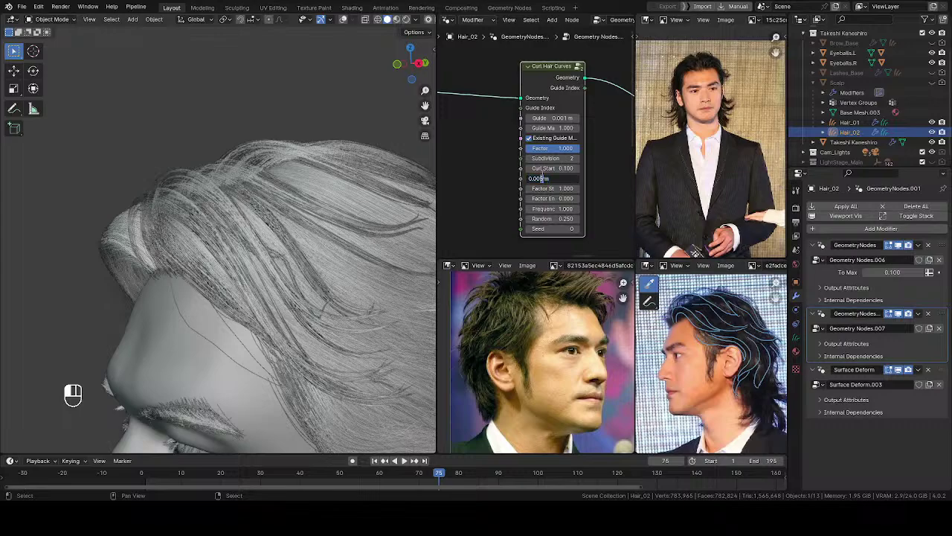
key("Return")
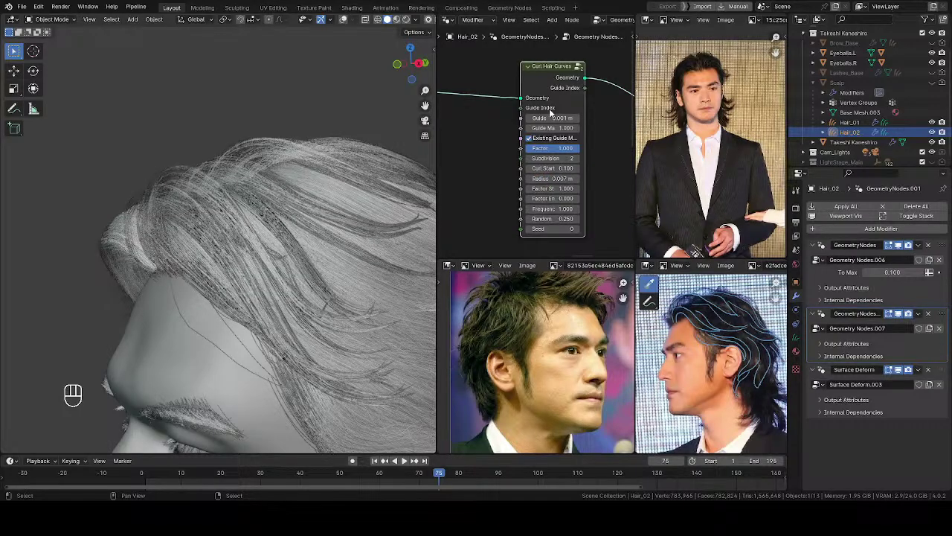
middle_click_drag(232, 223, 171, 277)
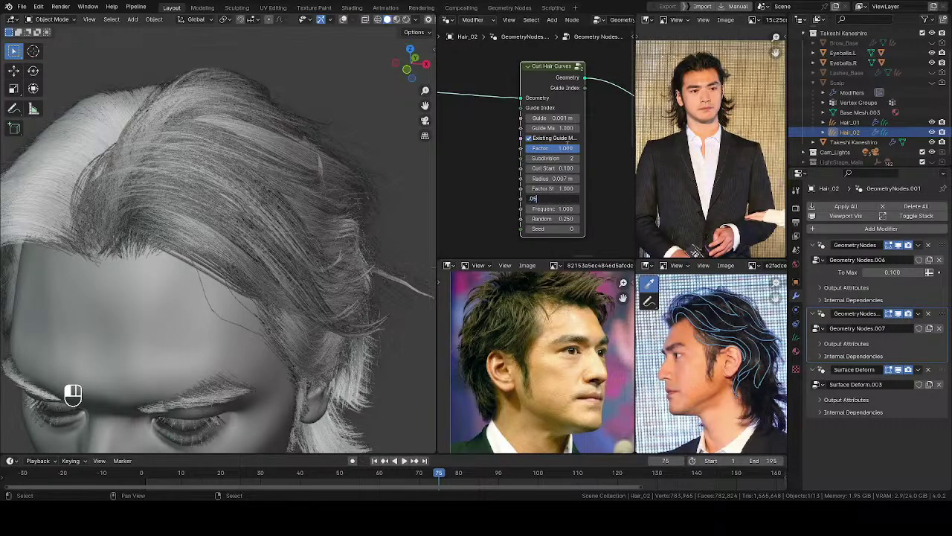
Try a Curl Hair Curves Factor End of 0.05, settle on 0.2, and examine the front hairline
key("Return")
middle_click_drag(283, 286, 193, 320)
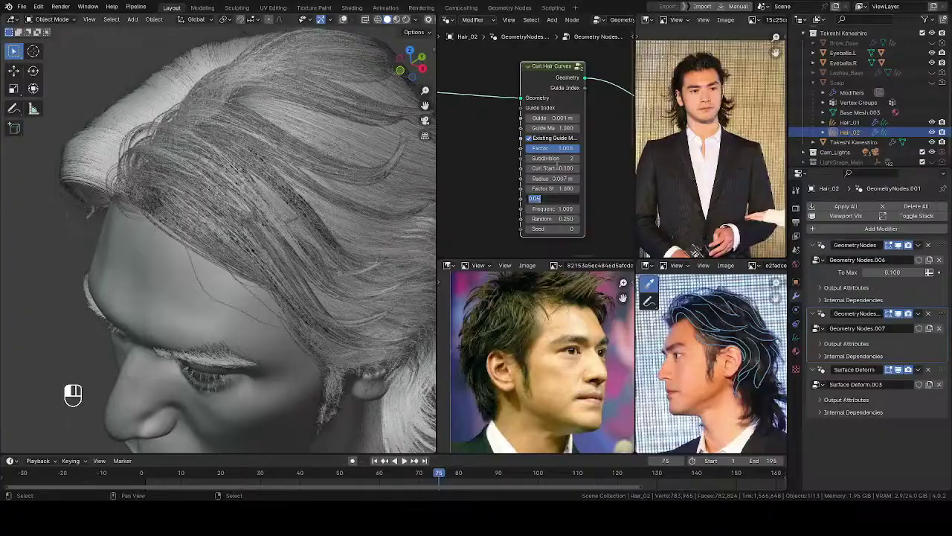
type(".2")
key("Return")
middle_click_drag(352, 288, 229, 227)
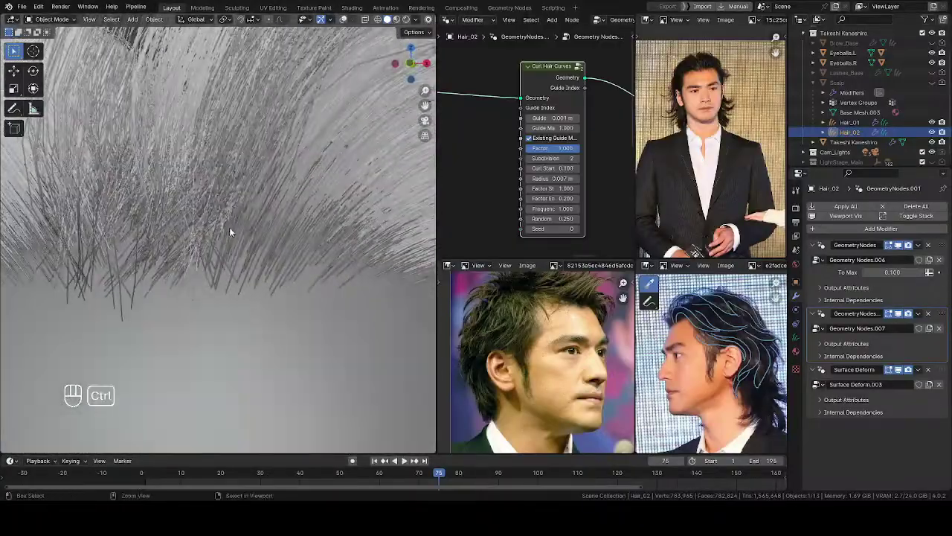
Compare Subdivision 3 with 2, keep 2, set the Curl Hair Curves Radius to 0.005 m, and save the file
left_click(576, 161)
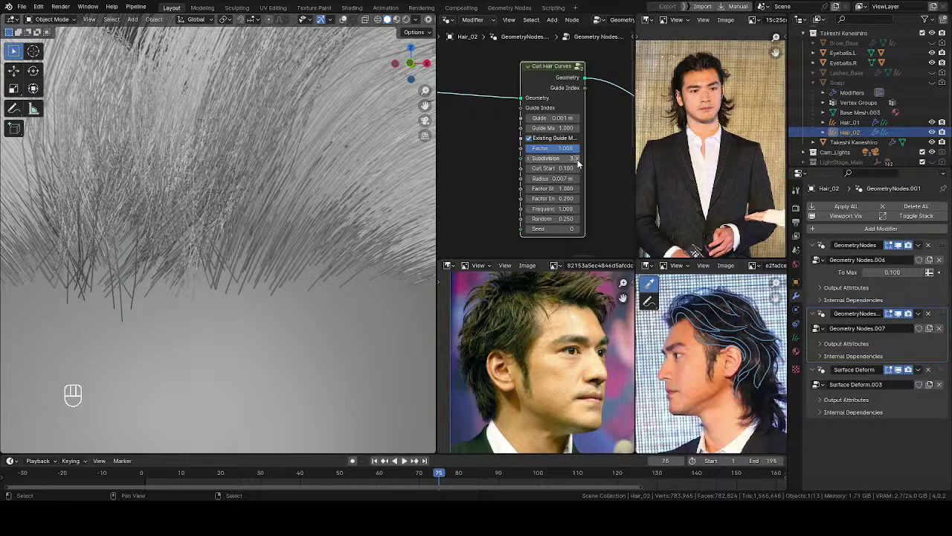
left_click(529, 160)
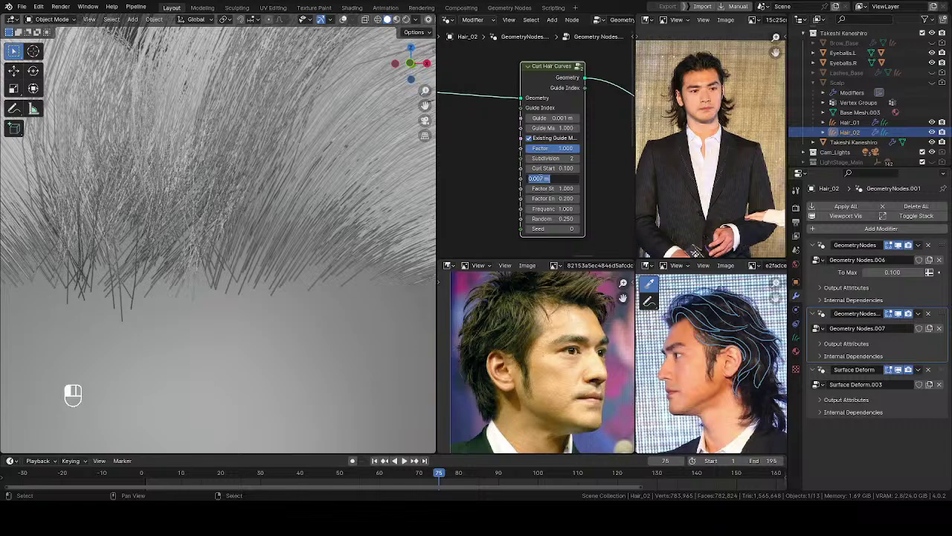
left_click(542, 161)
middle_click_drag(237, 269, 237, 402, "ctrl")
middle_click_drag(279, 243, 142, 350)
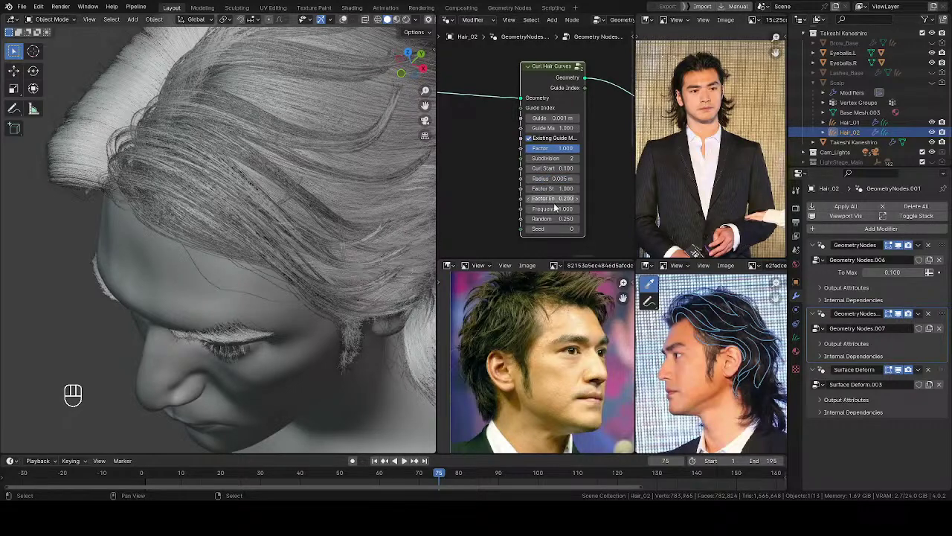
key("ctrl+s")
Turn off Existing Guide Map for Curl Hair Curves and raise the Guide Distance to 0.005 m and on to 0.007 m
middle_click_drag(223, 228, 238, 290)
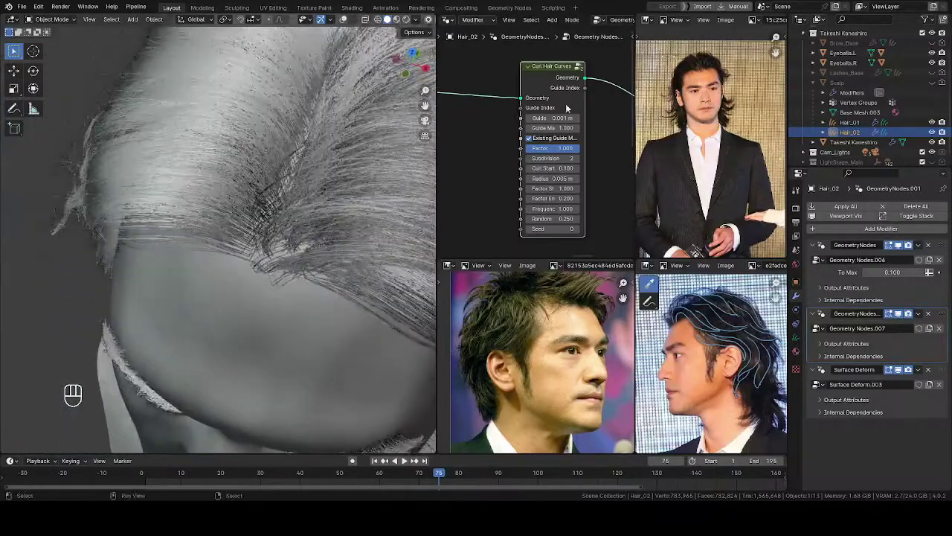
left_click(530, 139)
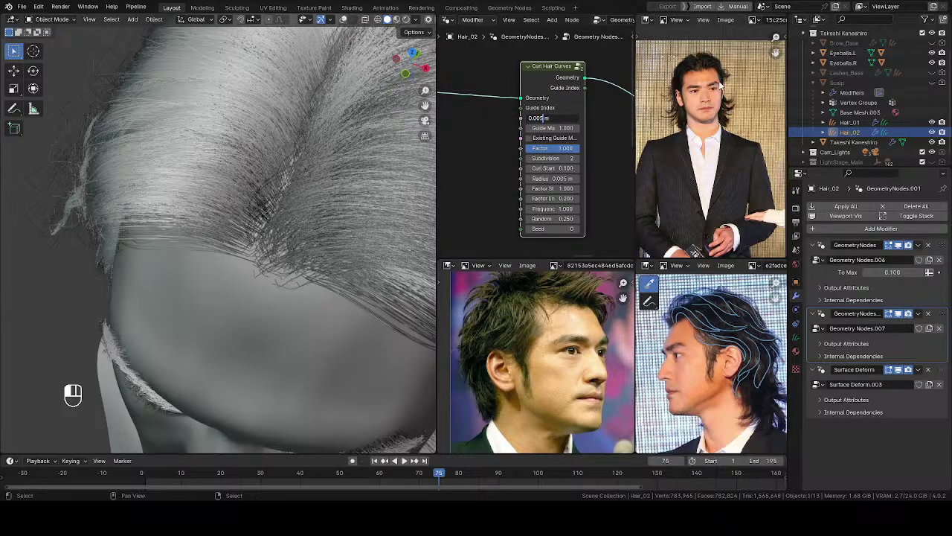
key("Return")
middle_click_drag(357, 243, 309, 265)
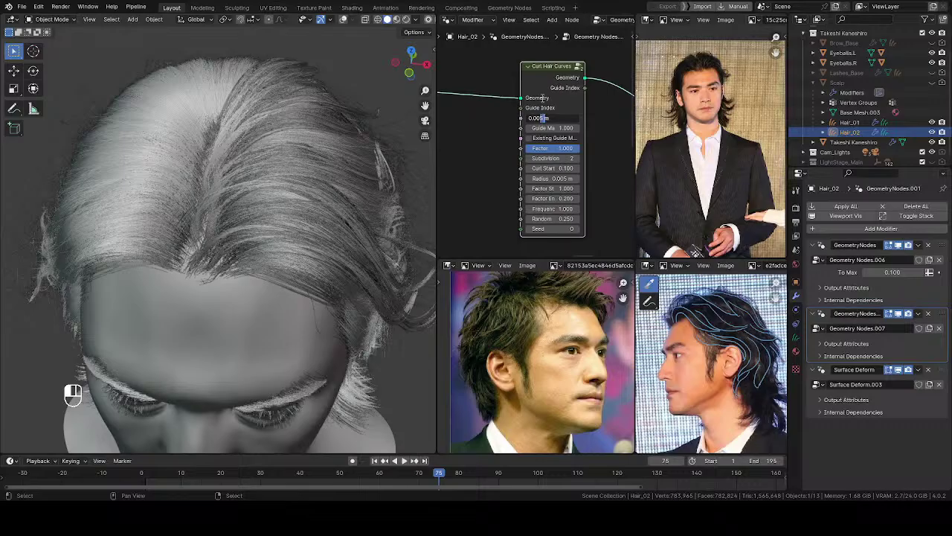
key("Return")
middle_click_drag(257, 257, 286, 245)
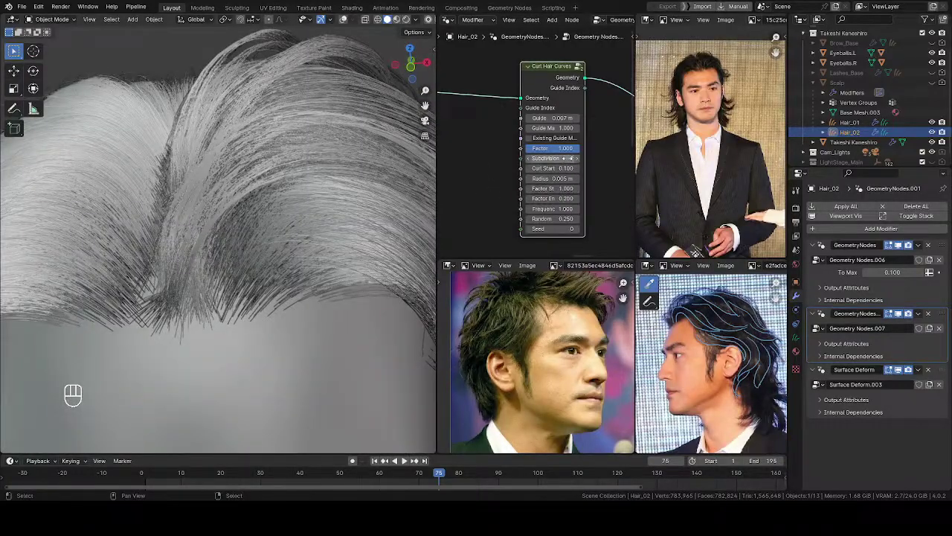
Set the Curl Hair Curves Subdivision to 1 and check the strands along the hairline
key("Return")
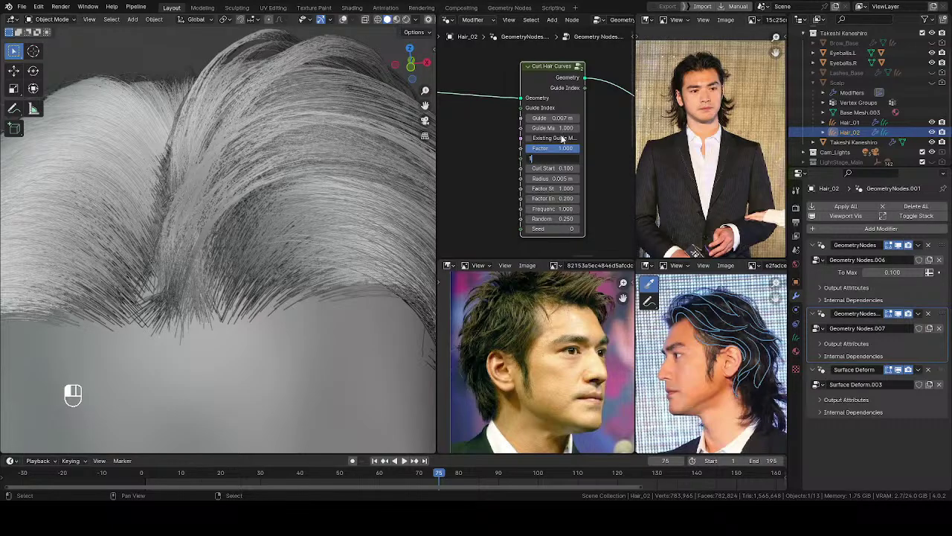
key("Return")
middle_click_drag(316, 221, 350, 283, "ctrl")
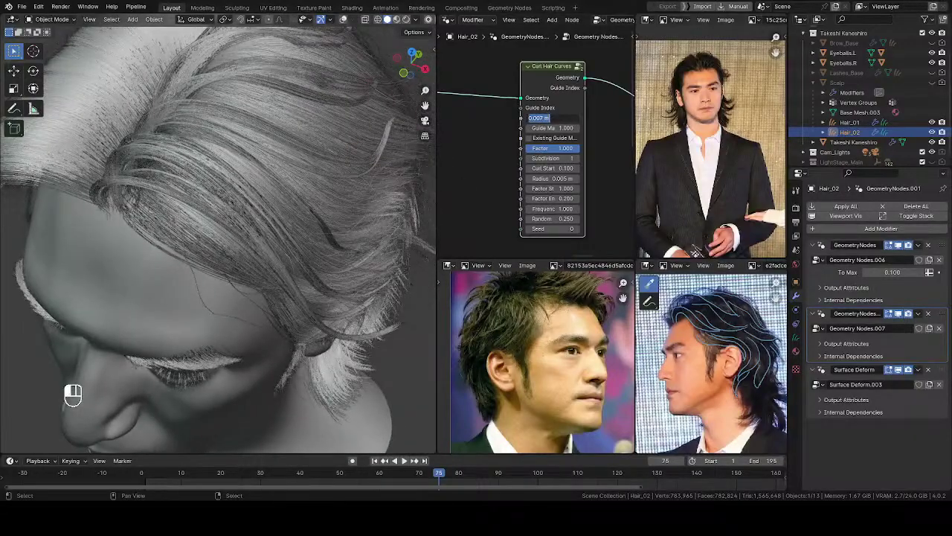
Compare several Curl Hair Curves Guide Distances, including 0.01 m and 0.007 m, and settle on 0.003 m
key("Return")
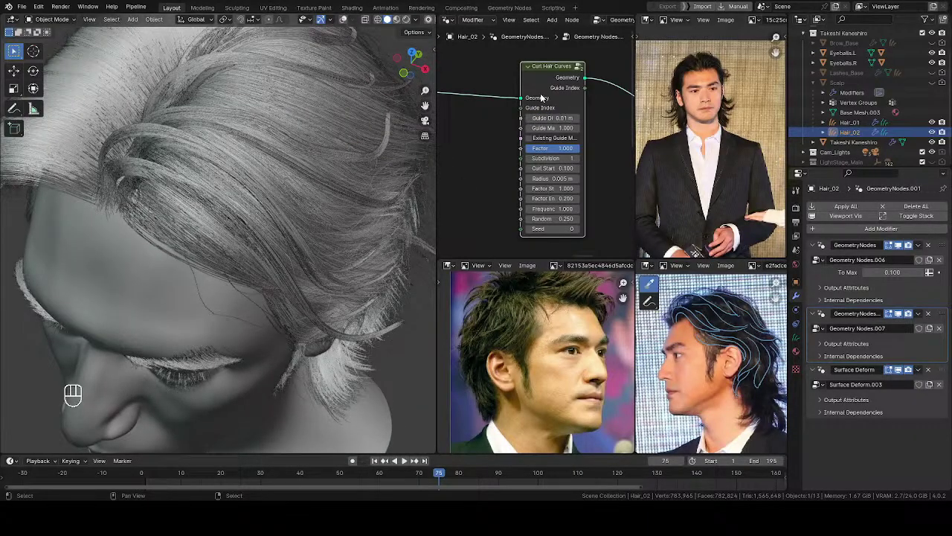
middle_click_drag(273, 240, 223, 335)
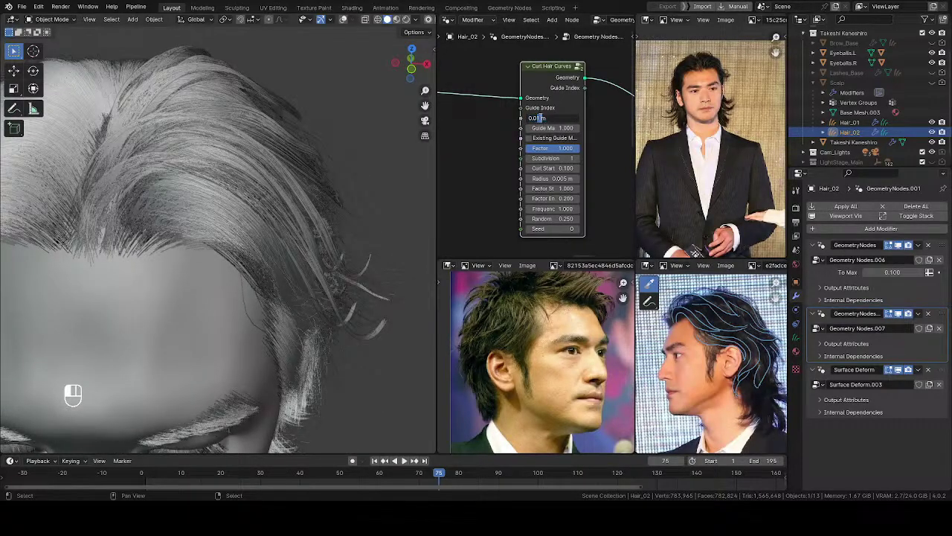
key("Return")
middle_click_drag(179, 286, 378, 151)
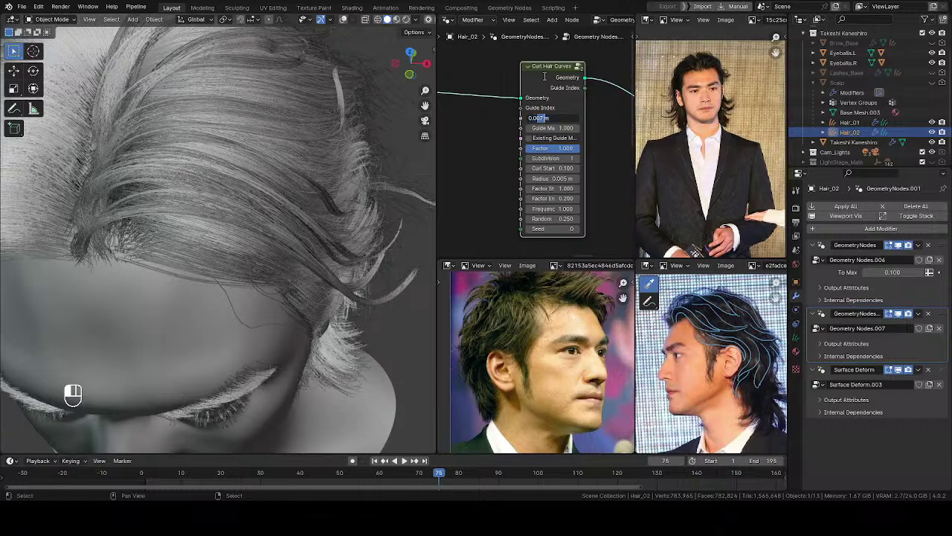
key("Return")
middle_click_drag(208, 280, 220, 308)
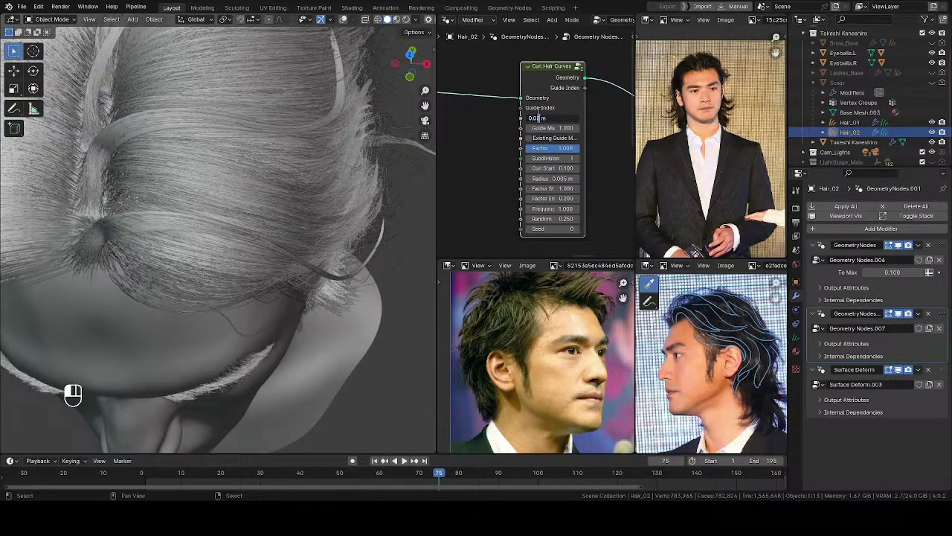
key("Return")
middle_click_drag(223, 313, 341, 209)
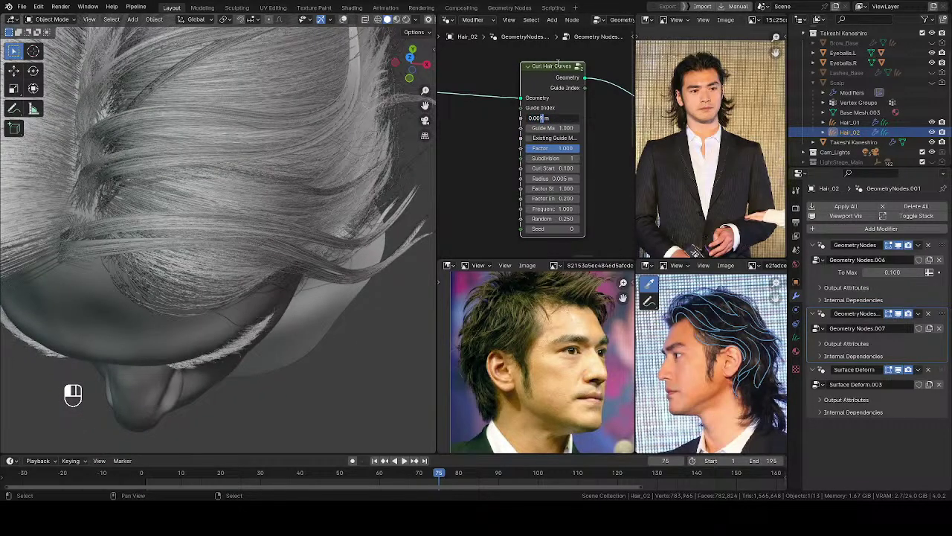
middle_click_drag(267, 261, 223, 328)
middle_click_drag(334, 226, 473, 220)
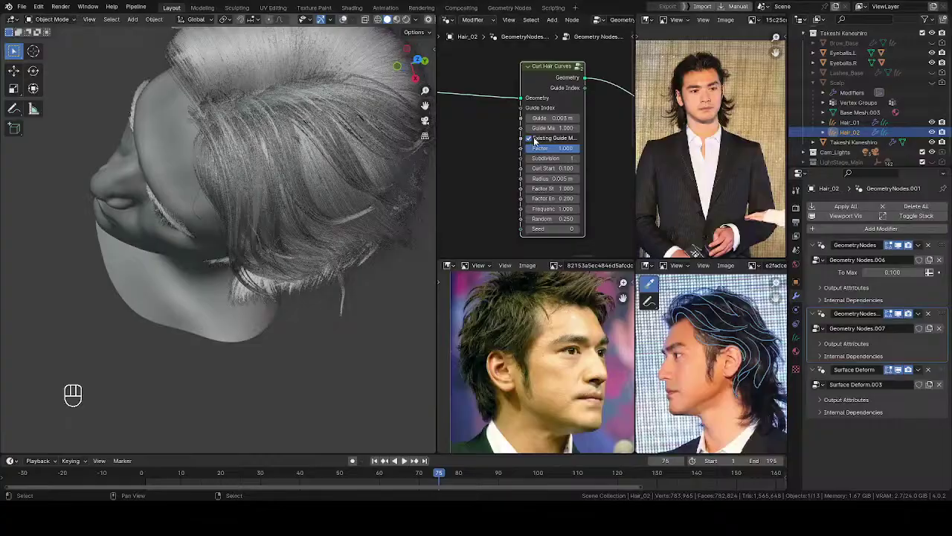
Save the file and compare Hair_02 with Curl Hair Curves muted and unmuted, leaving Existing Guide Map off
middle_click_drag(370, 244, 246, 283, "ctrl")
key("ctrl+s")
key("m")
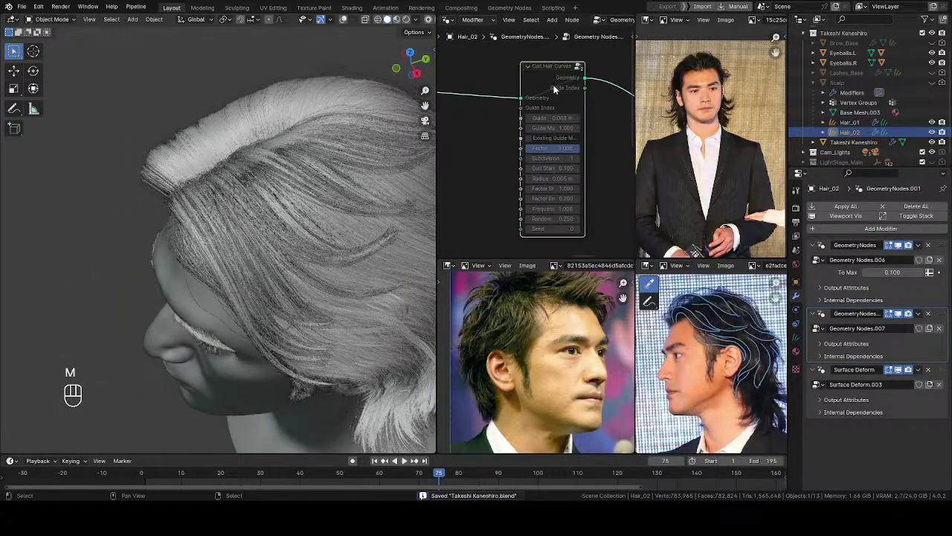
key("m")
mouse_move(252, 246)
middle_mouse_down()
mouse_move(189, 238)
mouse_move(193, 188)
mouse_move(337, 184)
mouse_move(315, 260)
mouse_move(371, 264)
mouse_move(258, 262)
mouse_move(247, 315)
mouse_move(184, 277)
mouse_move(262, 257)
middle_mouse_up()
Select Hair_01, insert a Curl Hair Curves node into its geometry node chain, and save the file
left_click(262, 257)
middle_click_drag(339, 269, 290, 317, "ctrl")
middle_click_drag(572, 113, 477, 178)
middle_click_drag(603, 163, 494, 178)
middle_click_drag(581, 208, 616, 196)
left_click_drag(468, 198, 626, 89)
right_click(627, 89)
left_click_drag(482, 182, 605, 84)
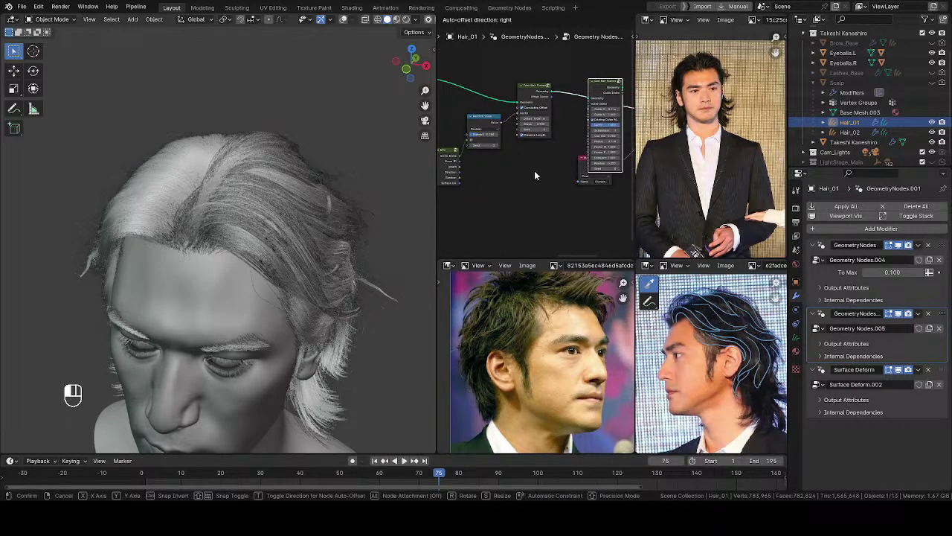
left_click_drag(538, 163, 538, 169)
key("ctrl+s")
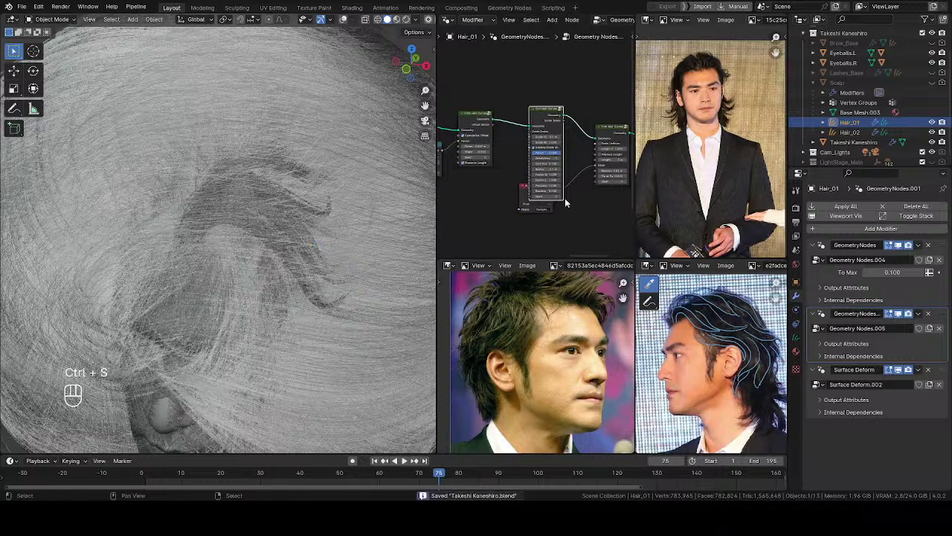
Set the Hair_01 Curl Hair Curves Guide Distance to 0.005 m and its Radius to 0.01 m
scroll(547, 206, "up", 5)
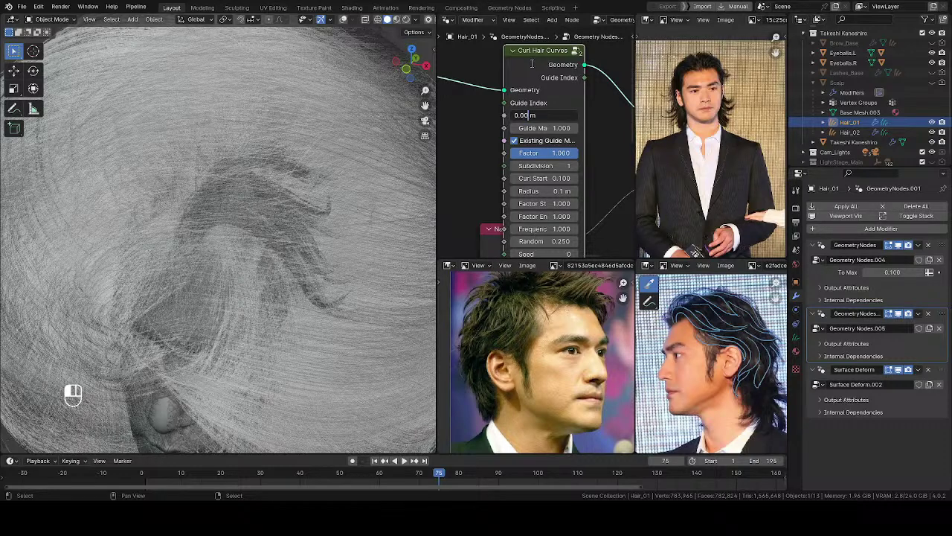
key("Return")
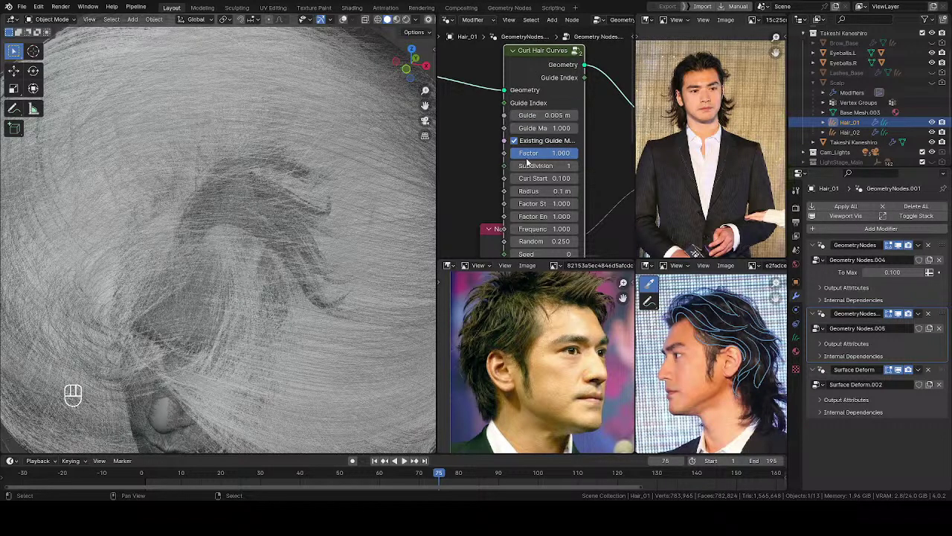
middle_click_drag(588, 187, 584, 149)
double_click(539, 152)
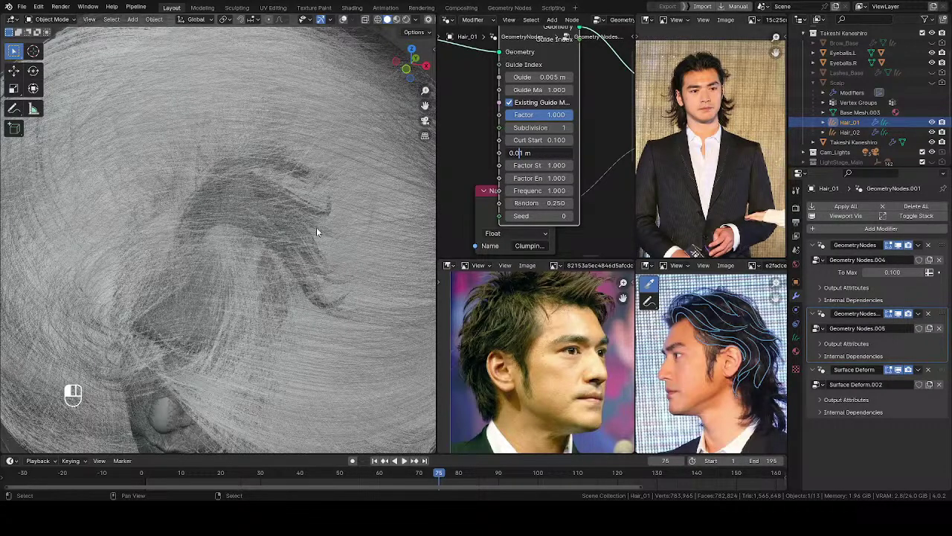
key("Return")
middle_click_drag(322, 242, 506, 185)
Set the Hair_01 Curl Hair Curves Factor End to 0.2 and check the curls around the front parting
scroll(289, 232, "up", 5)
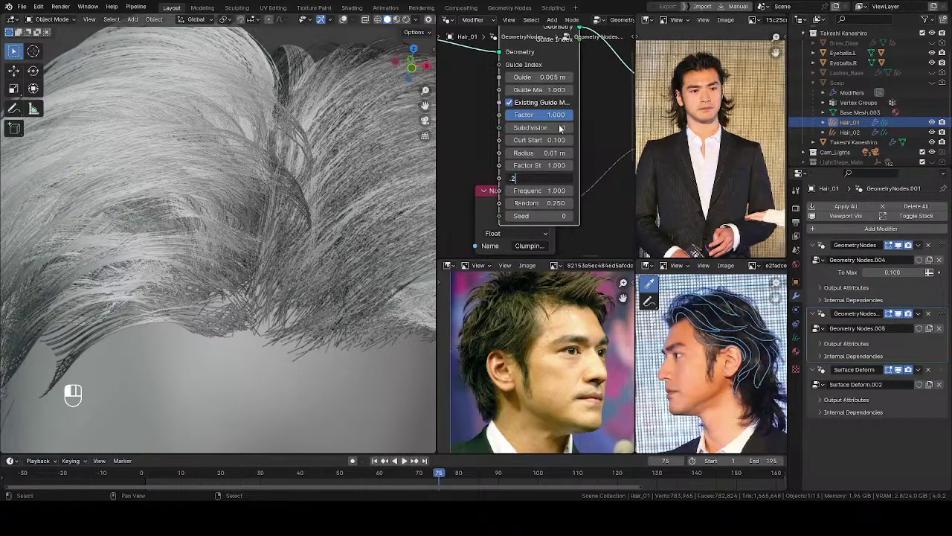
key("Return")
scroll(256, 285, "down", 3)
middle_click_drag(257, 285, 355, 365)
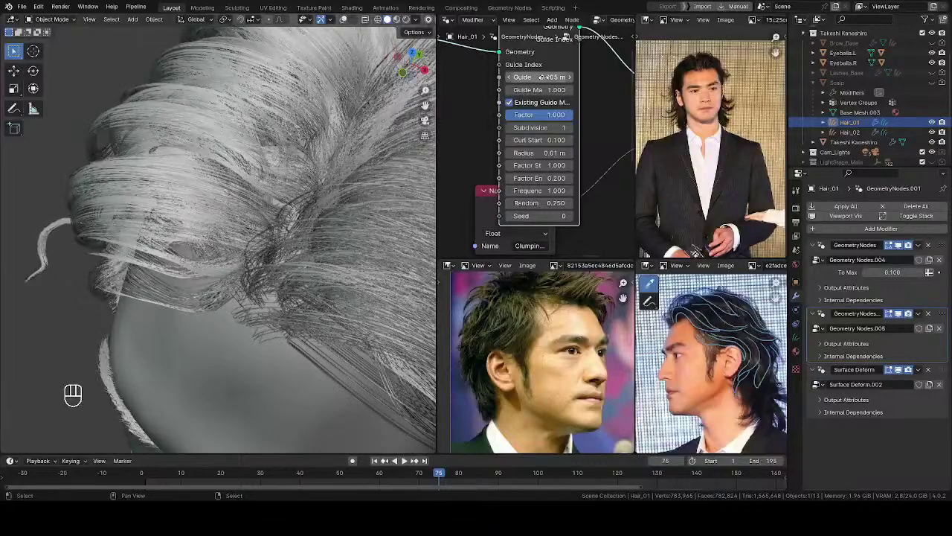
Turn off Existing Guide Map for Curl Hair Curves on Hair_01 and inspect the front hairline
left_click(509, 102)
middle_click_drag(320, 223, 312, 163)
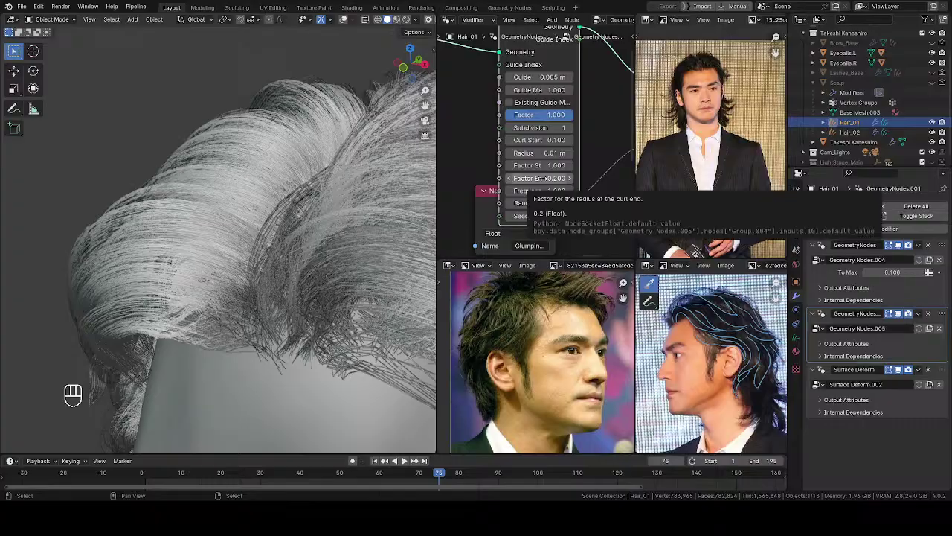
middle_click_drag(366, 220, 262, 200, "ctrl")
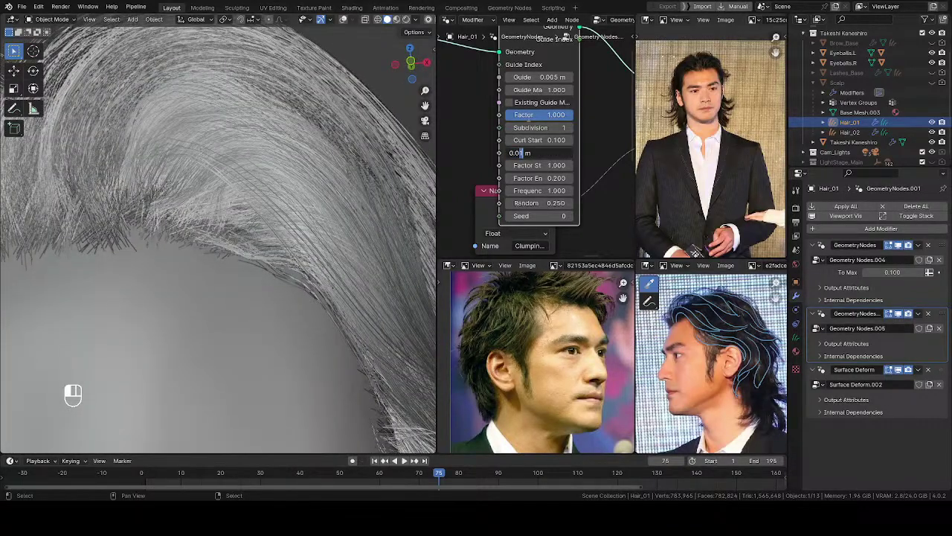
Reduce the Hair_01 Curl Hair Curves Radius to 0.005 m and further to 0.003 m, checking the side hair
key("Return")
middle_click_drag(173, 274, 230, 308)
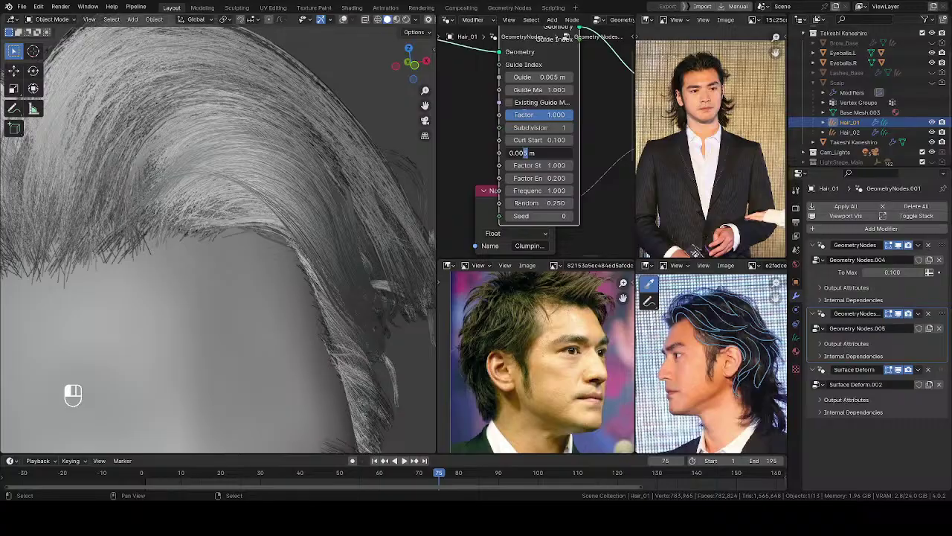
middle_click_drag(105, 323, 175, 313)
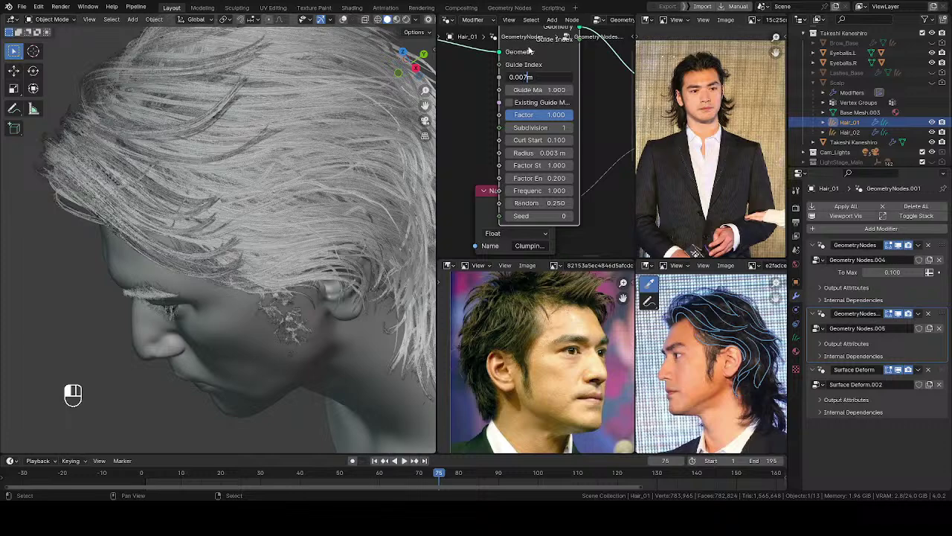
Compare Guide Distances of 0.007 m and 0.01 m on Hair_01, settle on 0.003 m, and check the hairline
middle_click_drag(209, 238, 265, 215)
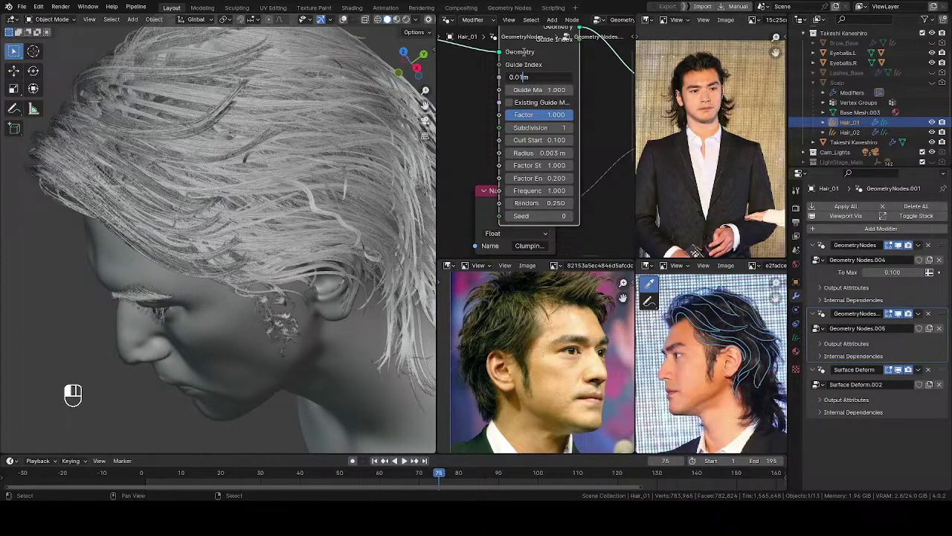
middle_click_drag(197, 202, 461, 123)
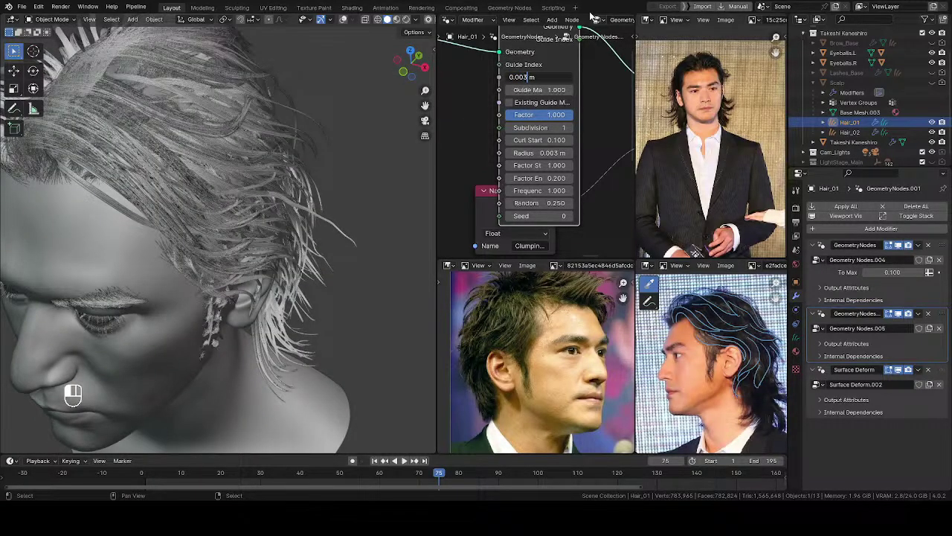
key("Return")
middle_click_drag(185, 296, 260, 320, "shift")
middle_click_drag(260, 320, 256, 168, "ctrl")
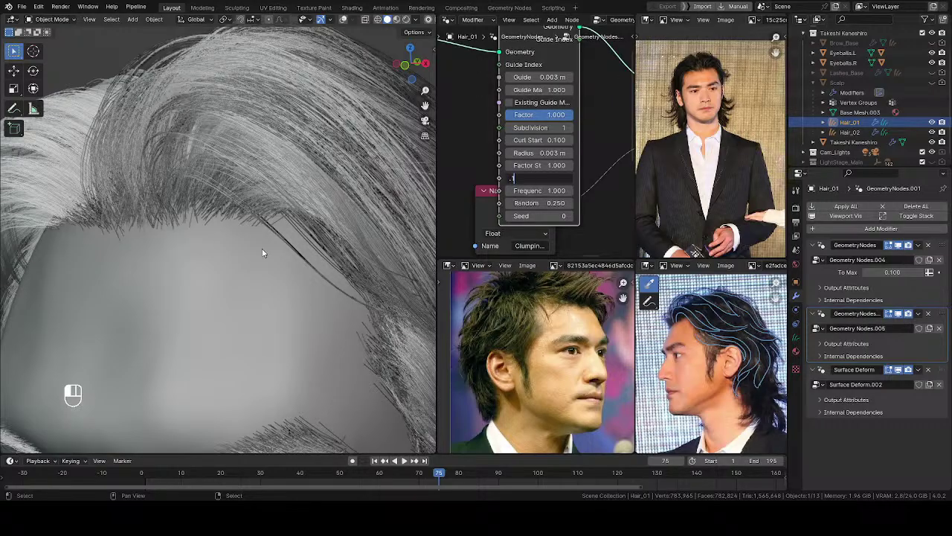
Set the Hair_01 Curl Hair Curves Factor End to 0.1 and check the curls around the ear and sideburn
middle_click_drag(276, 263, 245, 249, "shift")
middle_click_drag(246, 249, 335, 225, "shift")
scroll(236, 211, "up", 3)
Connect the Named Attribute output to the Curl Hair Curves Factor on Hair_01 and reposition the Named Attribute node
middle_click_drag(473, 122, 574, 172)
middle_click_drag(574, 173, 541, 170)
left_click_drag(541, 170, 513, 165)
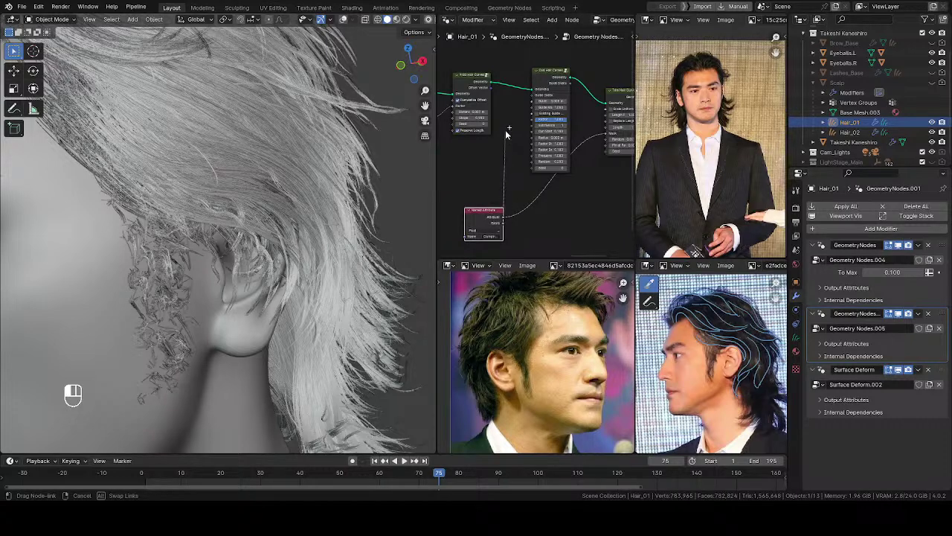
left_click_drag(382, 219, 364, 229)
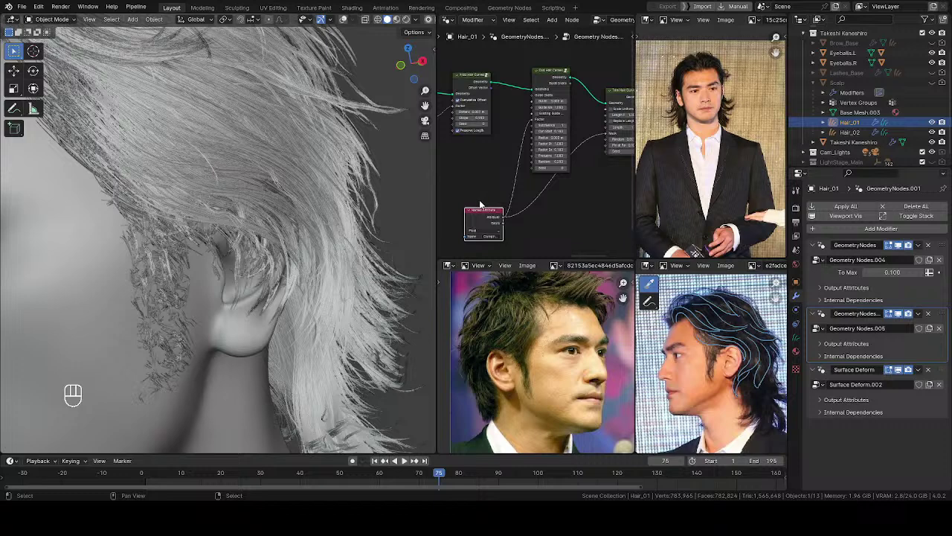
middle_click_drag(484, 218, 497, 204)
left_click_drag(487, 212, 457, 224)
mouse_move(485, 187)
middle_mouse_down()
mouse_move(425, 174)
mouse_move(499, 174)
middle_mouse_up()
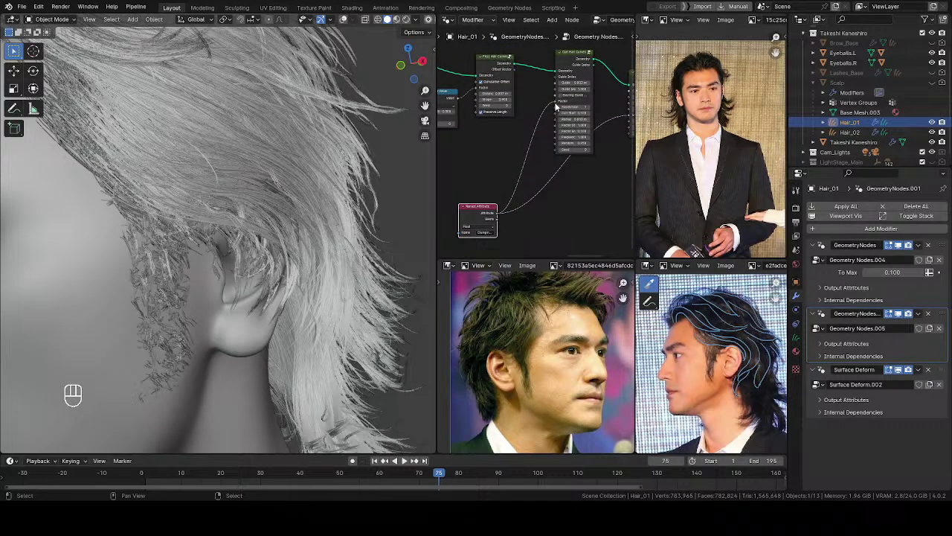
Trace the upstream Hair_01 nodes and try driving the Curl Hair Curves Factor from an upstream value instead of the Named Attribute
middle_click_drag(508, 175, 523, 126)
middle_click_drag(523, 134, 527, 172, "ctrl")
middle_click_drag(571, 68, 582, 110)
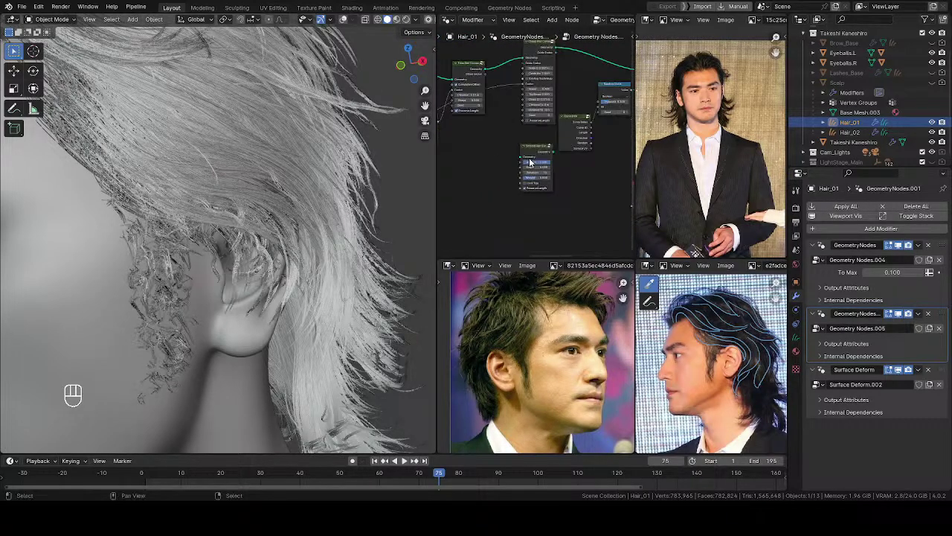
middle_click_drag(529, 155, 541, 188)
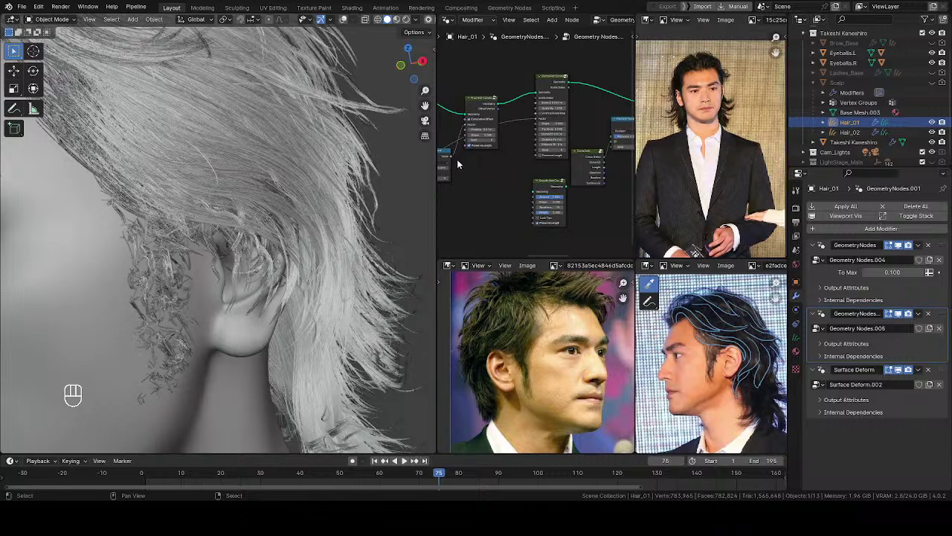
left_click_drag(472, 160, 540, 162)
middle_click_drag(474, 195, 633, 139)
left_click_drag(451, 158, 555, 88)
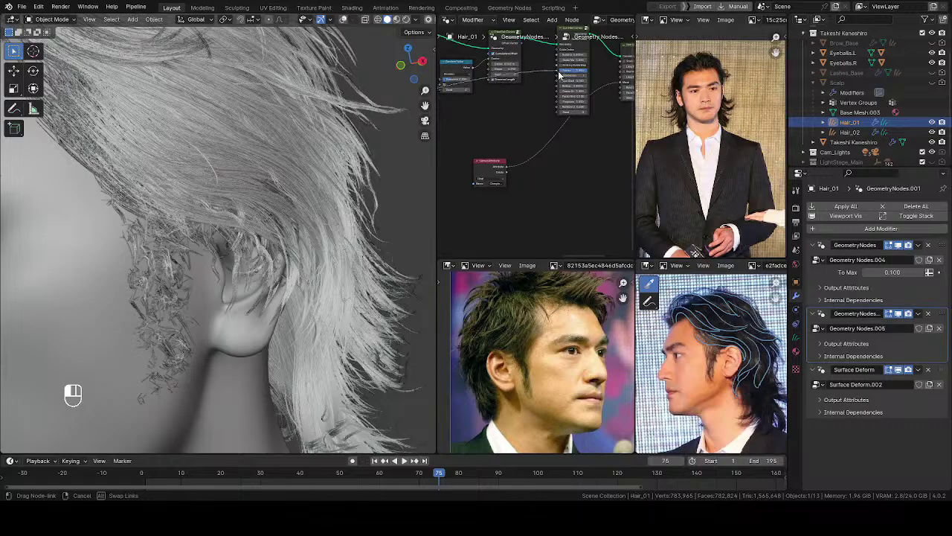
left_click_drag(503, 165, 503, 167)
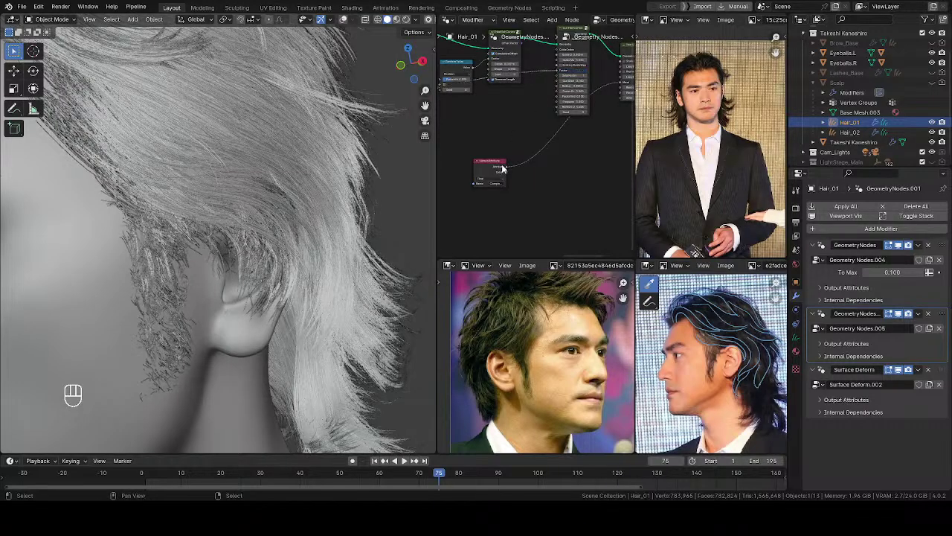
Inspect the temple and sideburn hair, and disconnect the upstream link from the Curl Hair Curves Factor
middle_click_drag(219, 297, 186, 343)
middle_click_drag(491, 136, 662, 99)
middle_click_drag(454, 142, 642, 191)
middle_click_drag(283, 290, 328, 270, "ctrl")
middle_click_drag(328, 270, 402, 308, "shift")
middle_click_drag(445, 202, 559, 129)
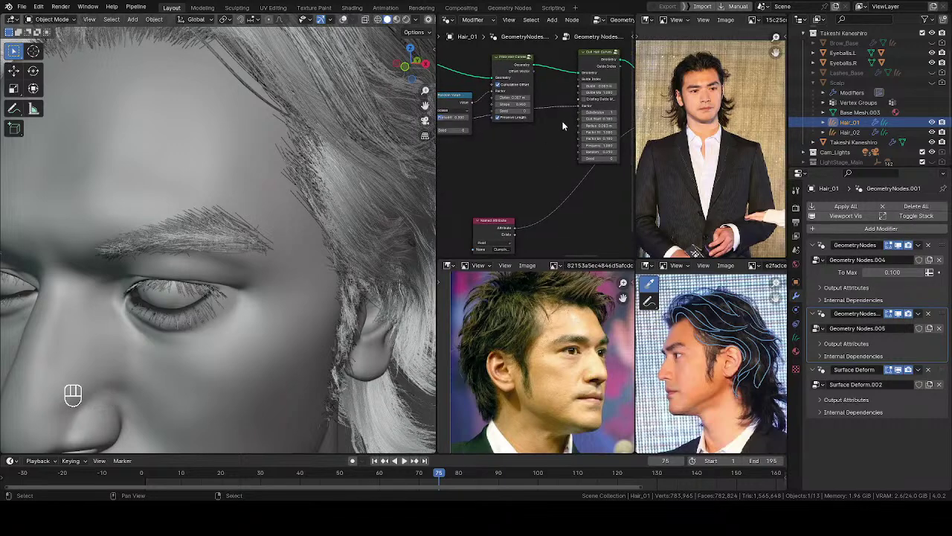
left_click_drag(581, 108, 522, 163)
Add a Math node set to Multiply beside the Curl Hair Curves node and feed it the Named Attribute output
left_click_drag(491, 227, 467, 218)
key("shift+a")
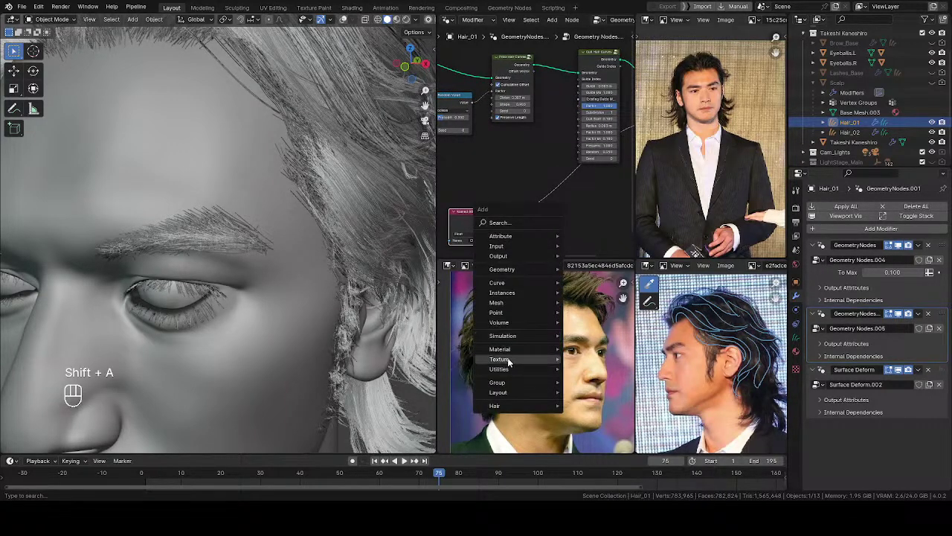
mouse_move(509, 370)
mouse_move(614, 421)
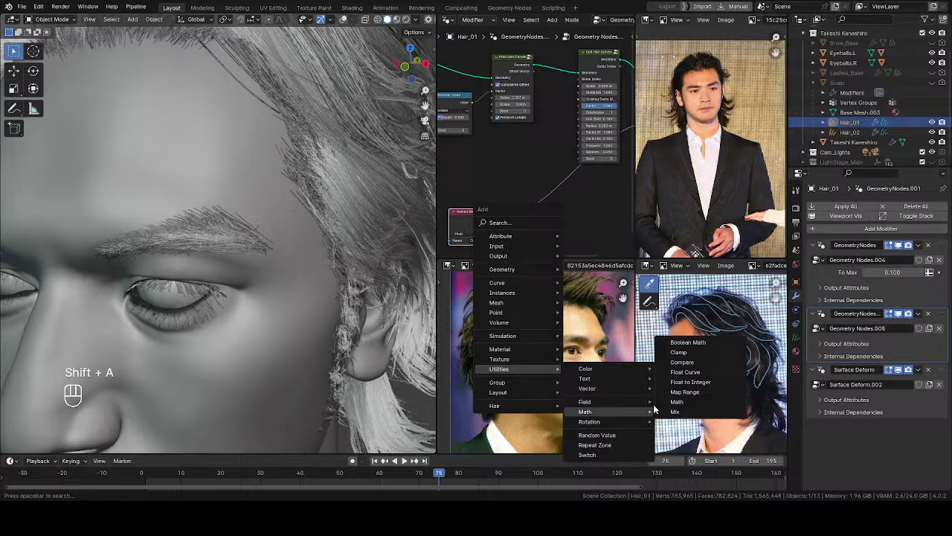
left_click(690, 399)
left_click(490, 199)
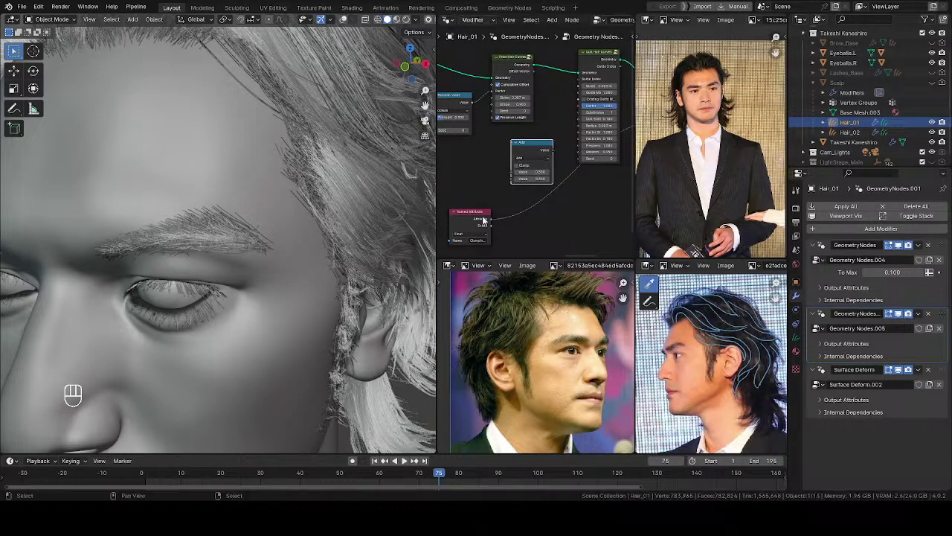
left_click(530, 158)
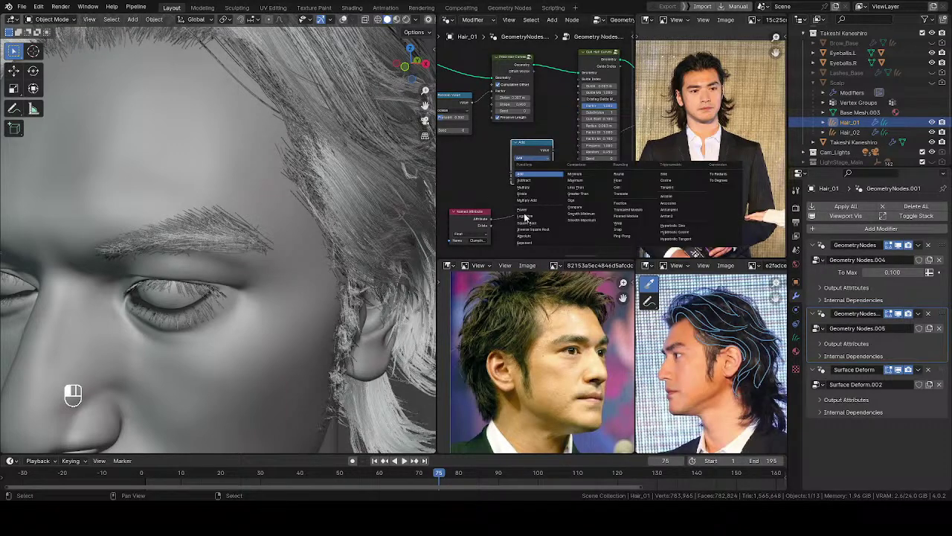
left_click(532, 191)
left_click_drag(491, 218, 496, 201)
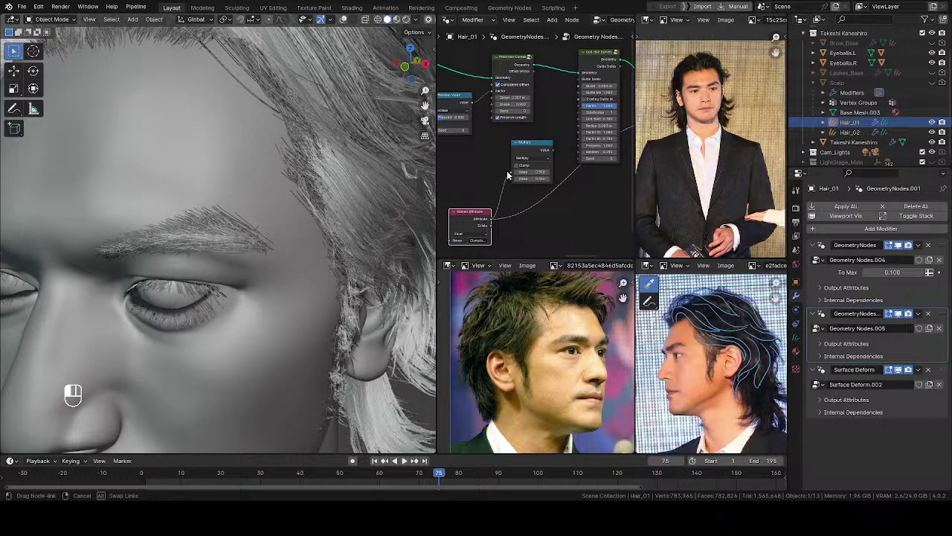
Connect the Multiply output to the Curl Hair Curves Factor, compare multiplier values at the hairline, and settle on 0.5
middle_click_drag(549, 201, 550, 176)
left_click_drag(543, 178, 574, 131)
middle_click_drag(312, 245, 205, 257)
middle_click_drag(507, 139, 489, 131)
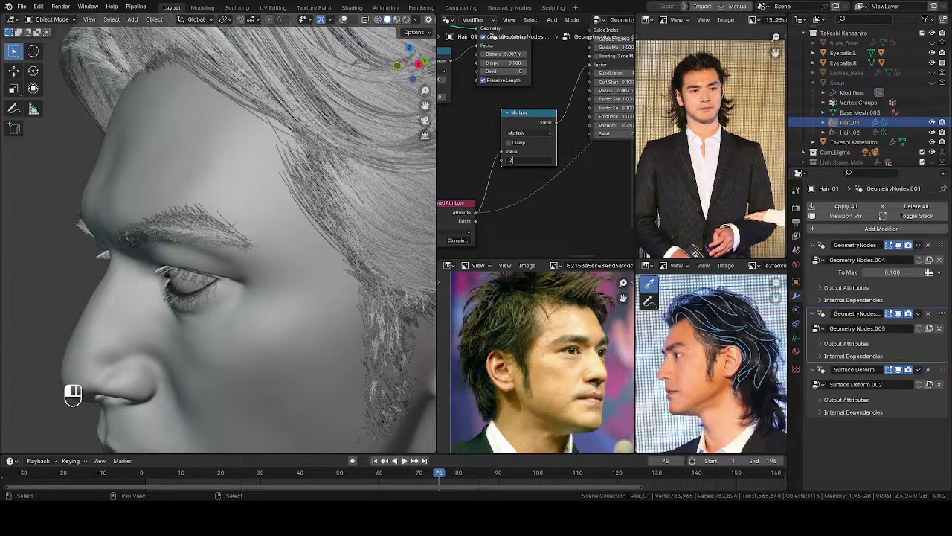
key("Return")
middle_click_drag(293, 202, 262, 207, "ctrl")
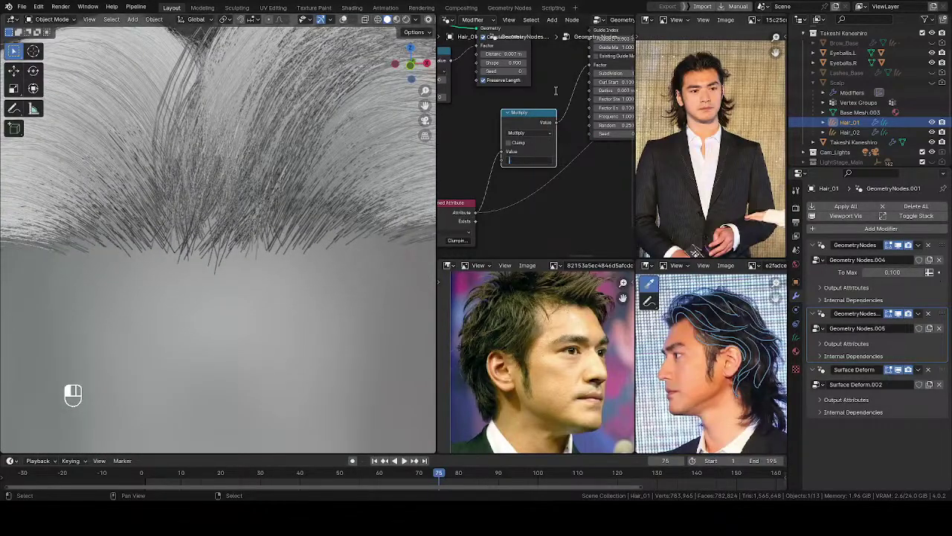
key("Return")
middle_click_drag(215, 218, 308, 242)
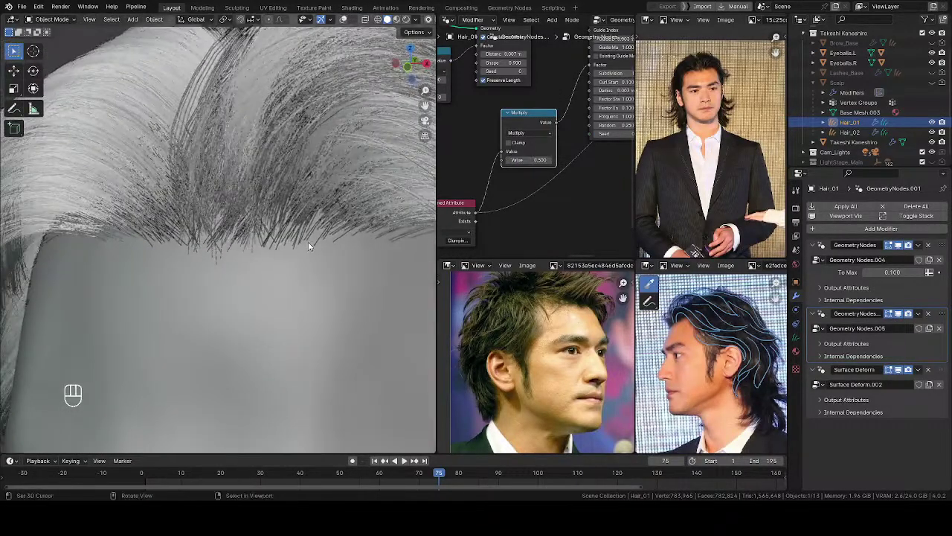
Switch the Math node feeding the curl Factor from Multiply to Greater Than and check the hairline, temple and sideburn
left_click(520, 133)
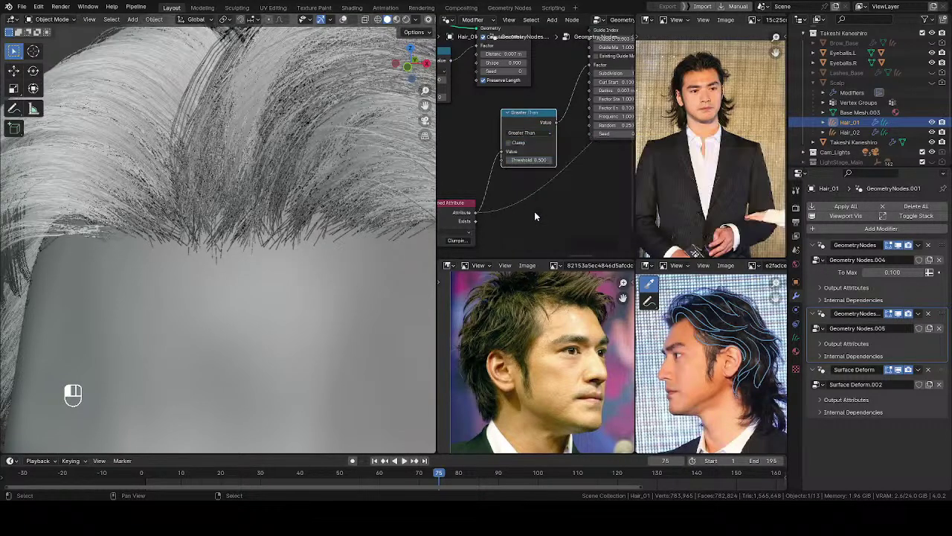
scroll(380, 265, "down", 2)
middle_click_drag(380, 265, 249, 173)
middle_click_drag(365, 249, 338, 163, "shift")
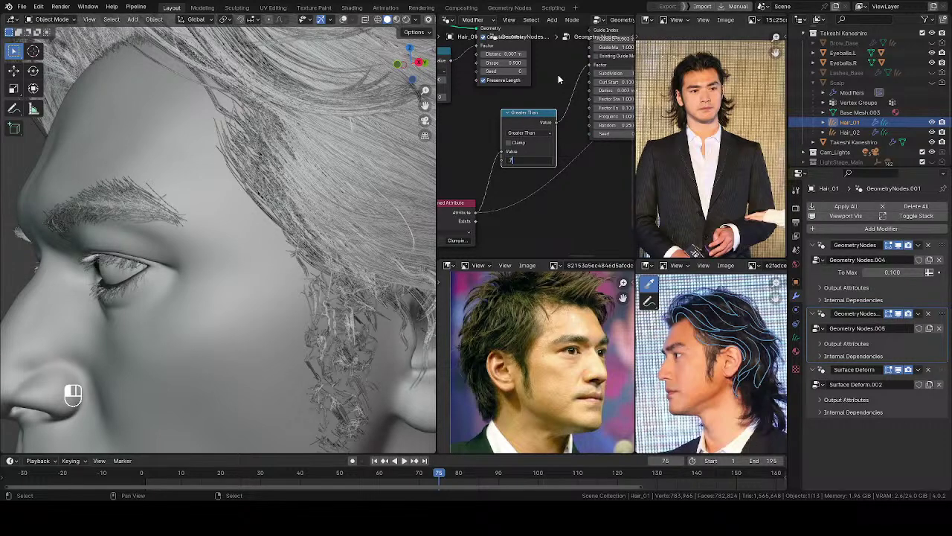
Set the Greater Than threshold to 0.7, check the side hair, and save the file
key("Return")
middle_click_drag(302, 191, 297, 224, "ctrl")
middle_click_drag(297, 223, 283, 297, "shift")
middle_click_drag(283, 260, 372, 312)
middle_click_drag(372, 312, 162, 104, "shift")
scroll(279, 287, "down", 5)
key("ctrl+s")
Reduce the Hair_01 Curl Hair Curves Radius to 0.002 m and check the overall hair shape
middle_click_drag(569, 90, 509, 155)
middle_click_drag(572, 196, 567, 173, "ctrl")
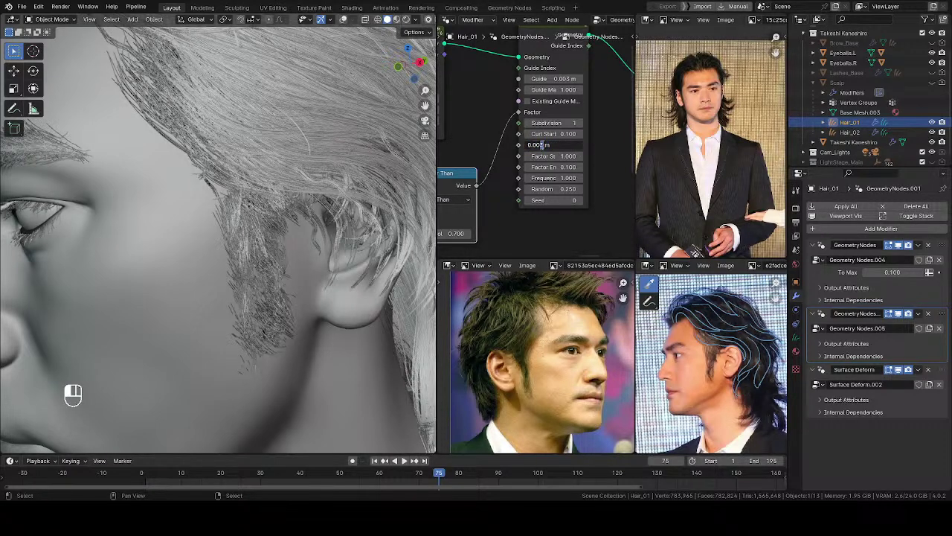
middle_click_drag(271, 216, 303, 200)
scroll(929, 152, "down", 1)
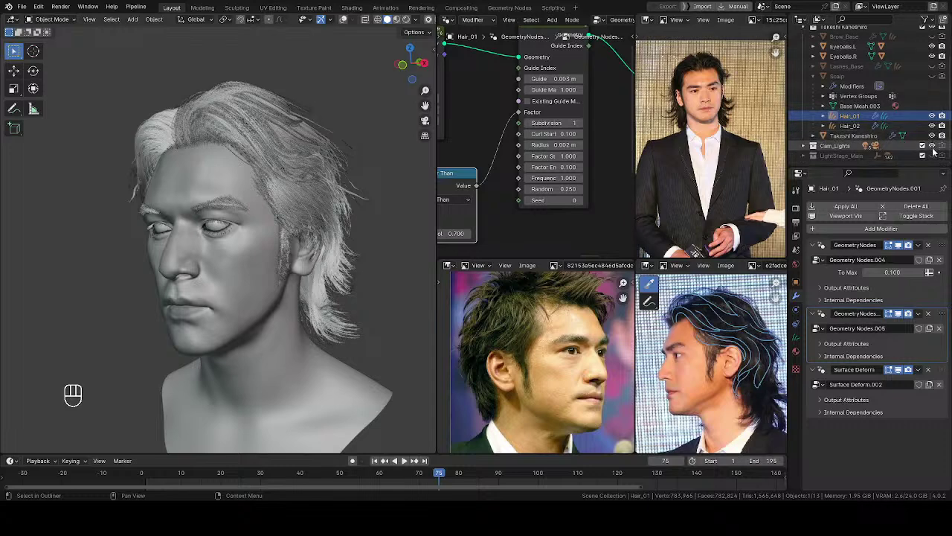
Preview the bust in rendered shading and examine the curled hair on both sides of the head
key("z")
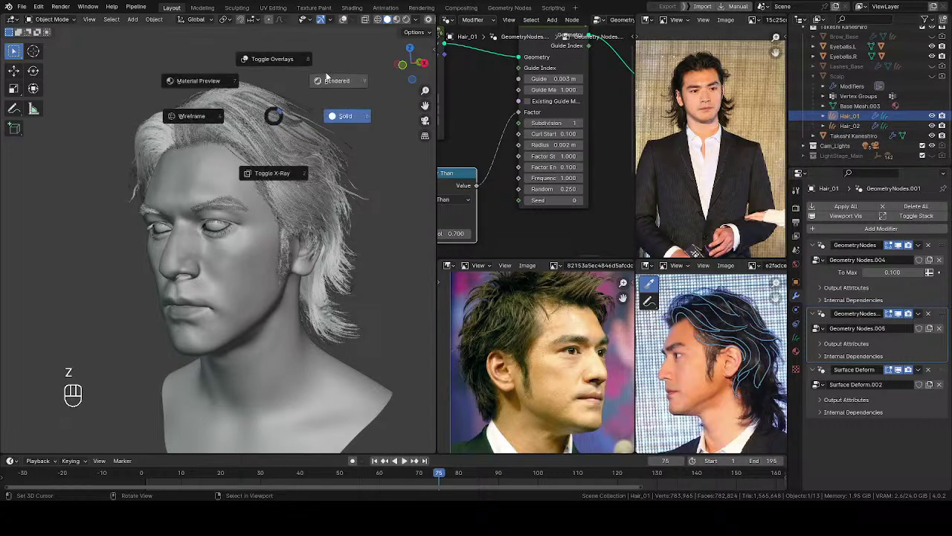
left_click(327, 80)
key("z")
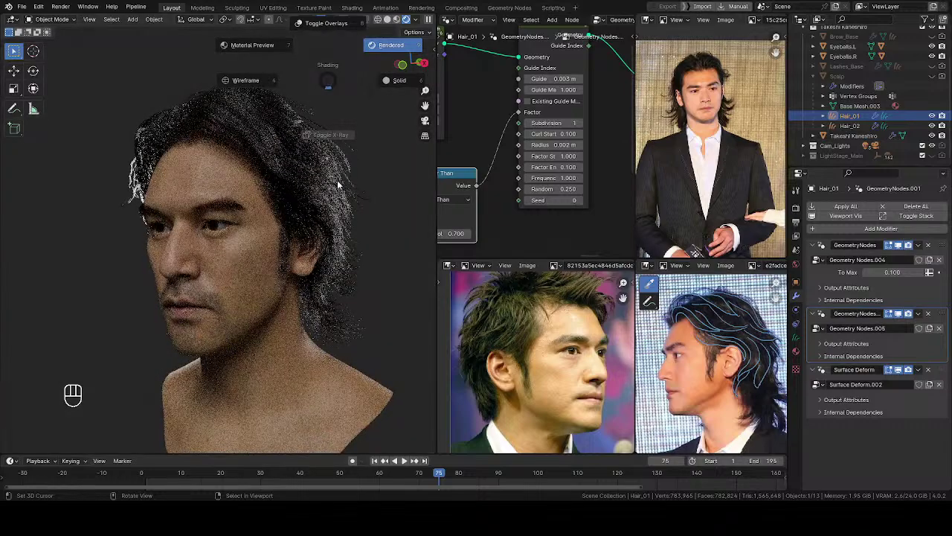
left_click(336, 183)
mouse_move(336, 183)
middle_mouse_down()
mouse_move(270, 183)
mouse_move(274, 211)
mouse_move(257, 198)
mouse_move(291, 270)
middle_mouse_up()
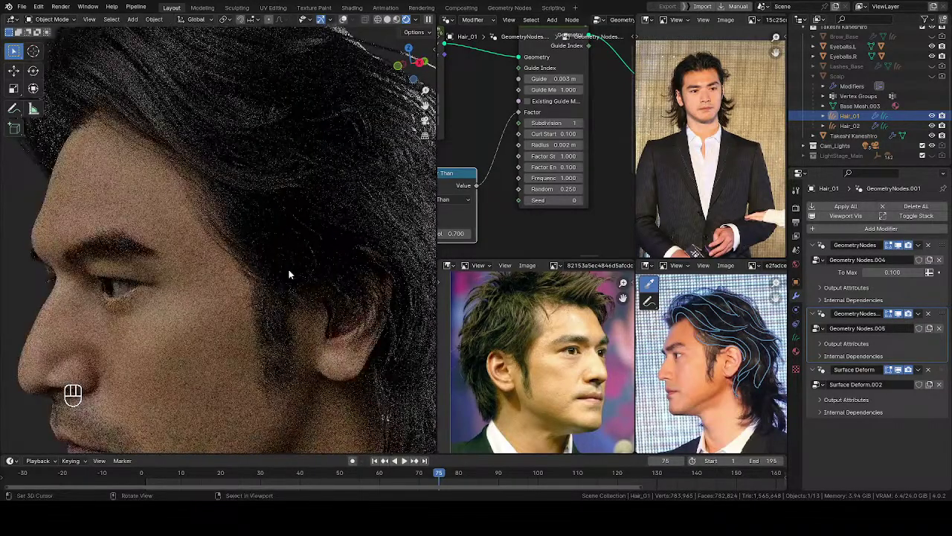
middle_click_drag(276, 223, 167, 242, "shift")
middle_click_drag(268, 255, 215, 261)
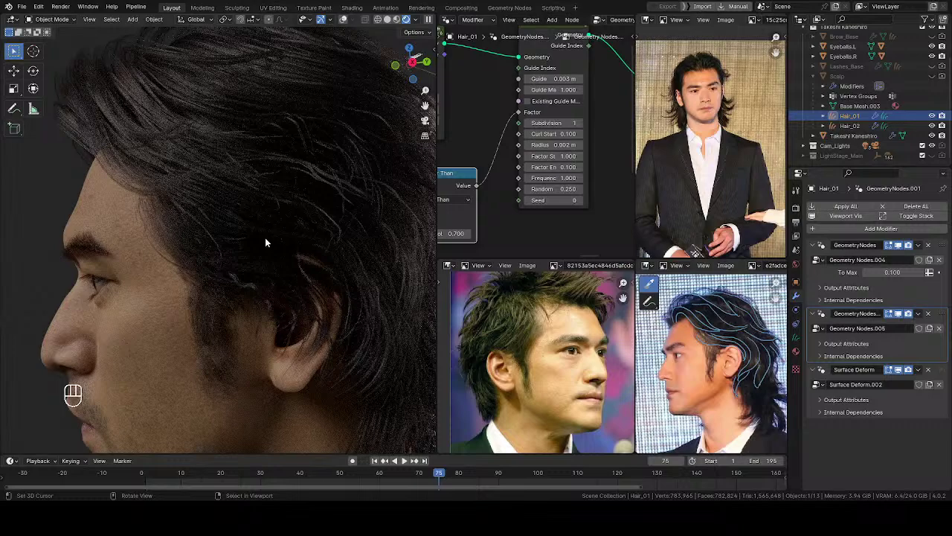
middle_click_drag(265, 238, 379, 214)
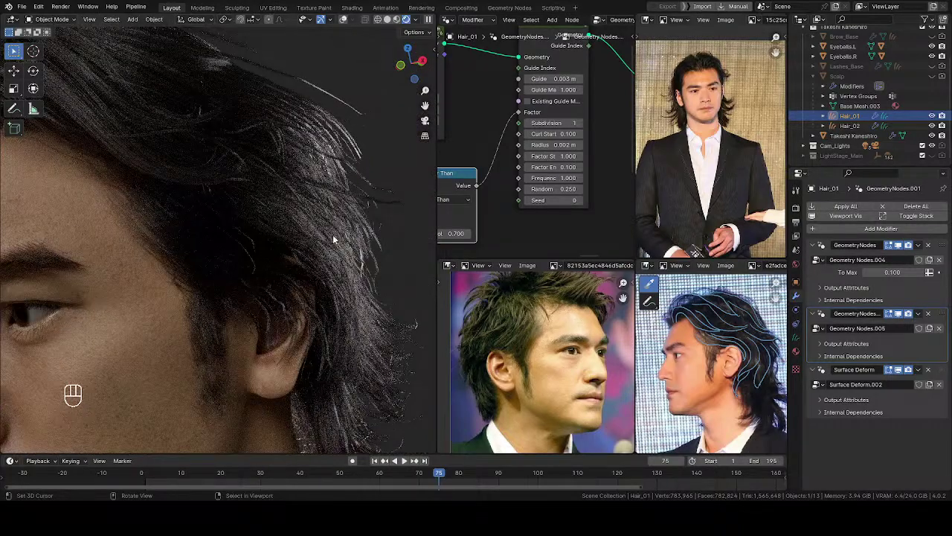
scroll(308, 196, "down", 4)
middle_click_drag(246, 213, 348, 174, "shift")
middle_click_drag(234, 216, 340, 237)
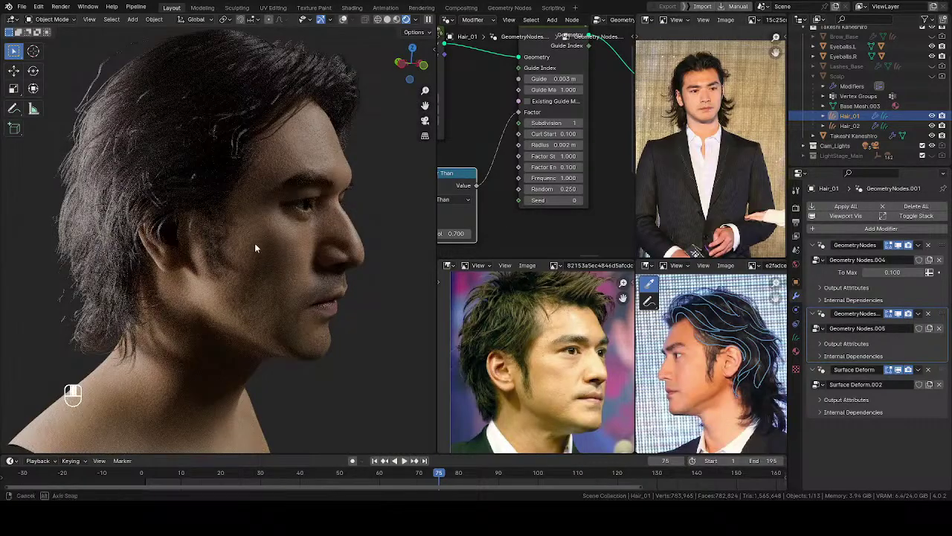
middle_click_drag(273, 243, 249, 218)
Return to solid shading, compare a Curl Start of 0 on Hair_01, and settle on 0.05
key("z")
mouse_move(338, 216)
middle_mouse_down()
mouse_move(228, 238)
mouse_move(185, 261)
mouse_move(185, 303)
mouse_move(308, 266)
mouse_move(349, 222)
mouse_move(328, 222)
middle_mouse_up()
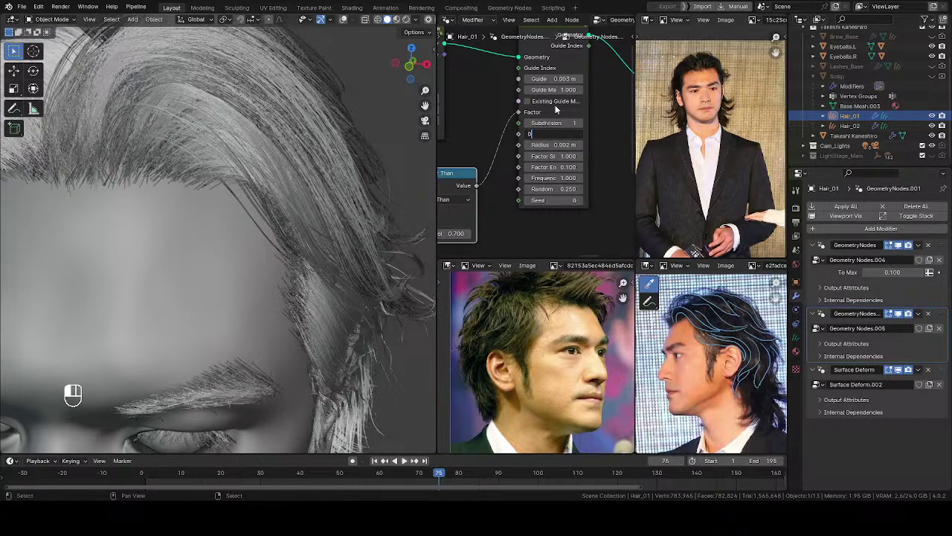
key("Return")
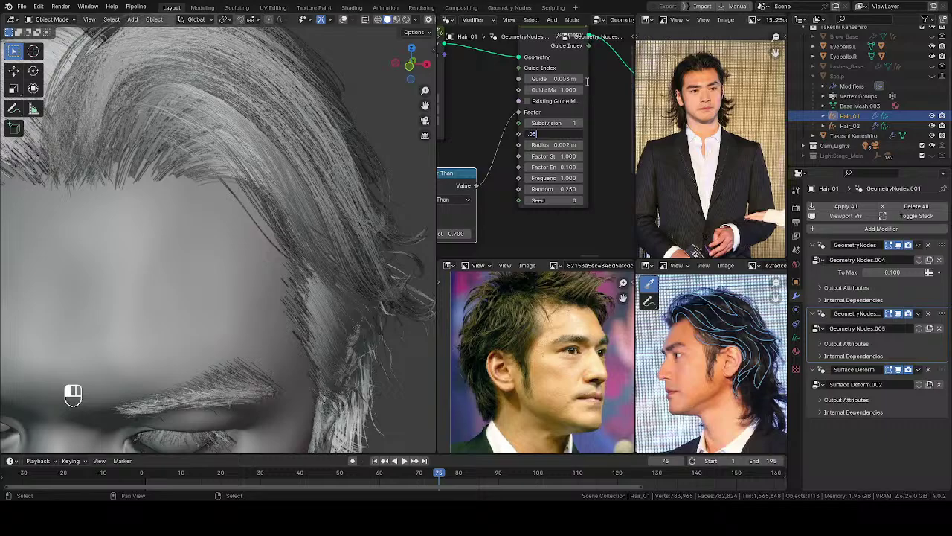
type(".05")
key("Return")
middle_click_drag(99, 223, 276, 260)
Set the Hair_01 Curl Hair Curves Factor End to 0
left_click(559, 168)
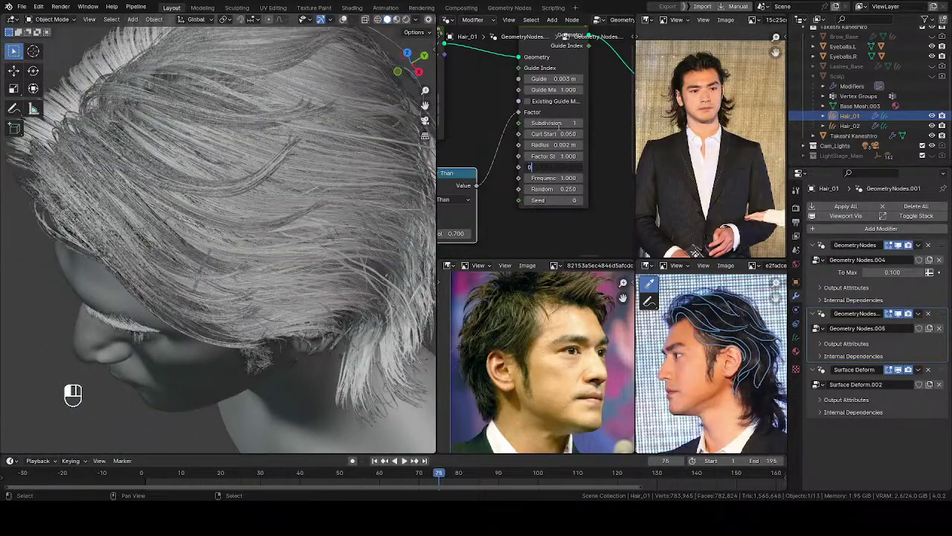
type("0")
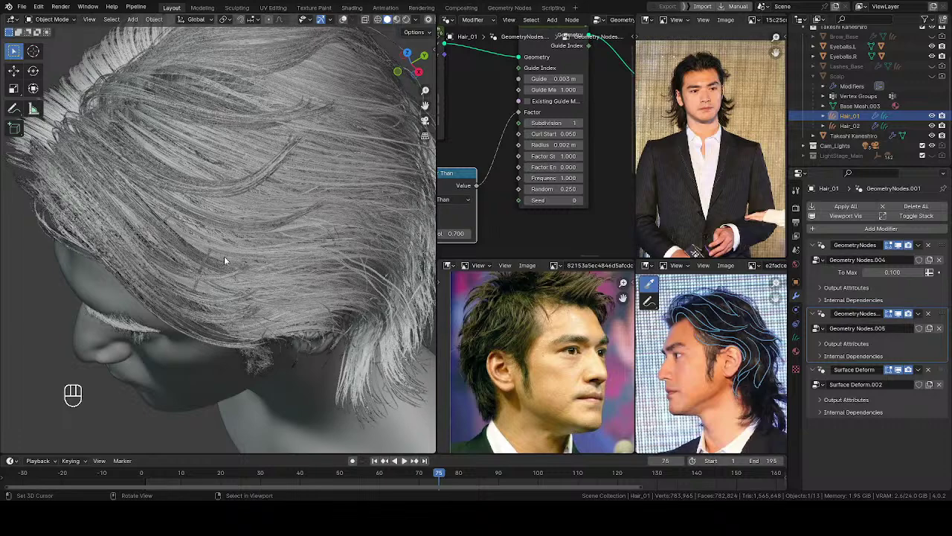
key("Return")
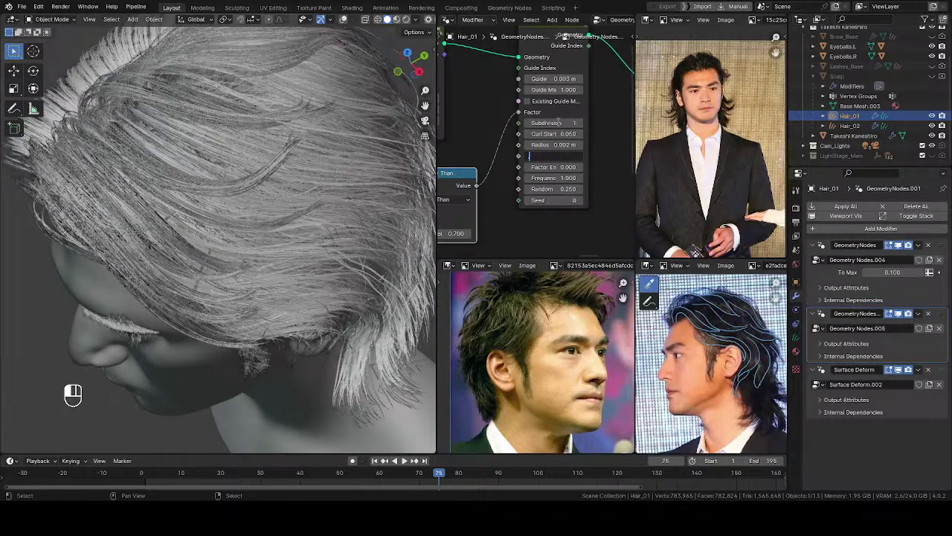
Test a different Curl Hair Curves Factor Start on Hair_01, restore it to 1, and save the file
key("Return")
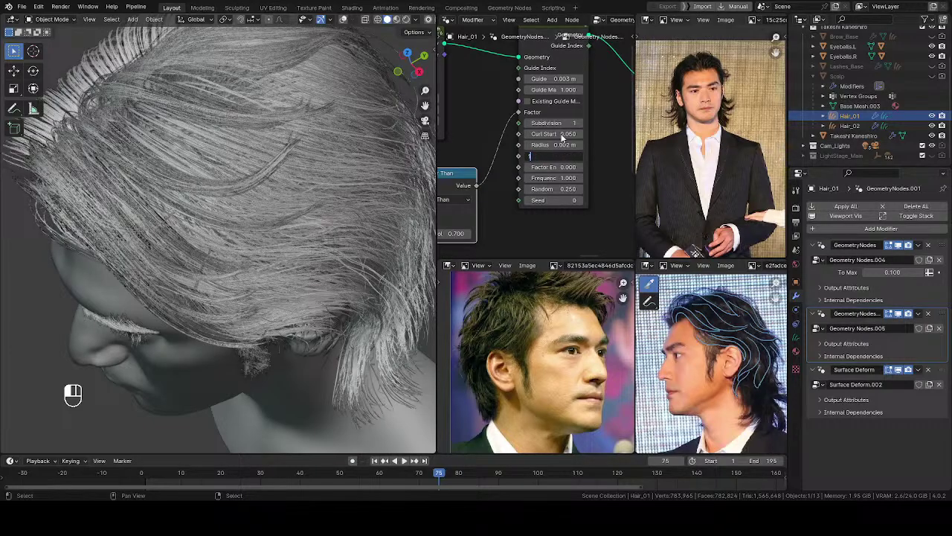
key("Return")
middle_click_drag(242, 257, 275, 255)
key("ctrl+s")
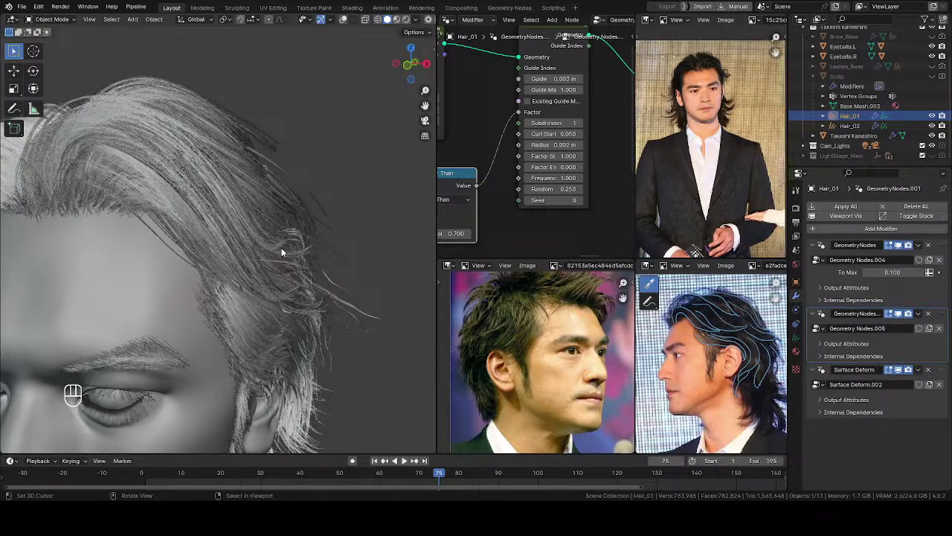
Set the Hair_01 Curl Hair Curves Guide Distance to 0.005 m and check the hair above the ear
middle_click_drag(280, 247, 256, 249)
left_click(554, 79)
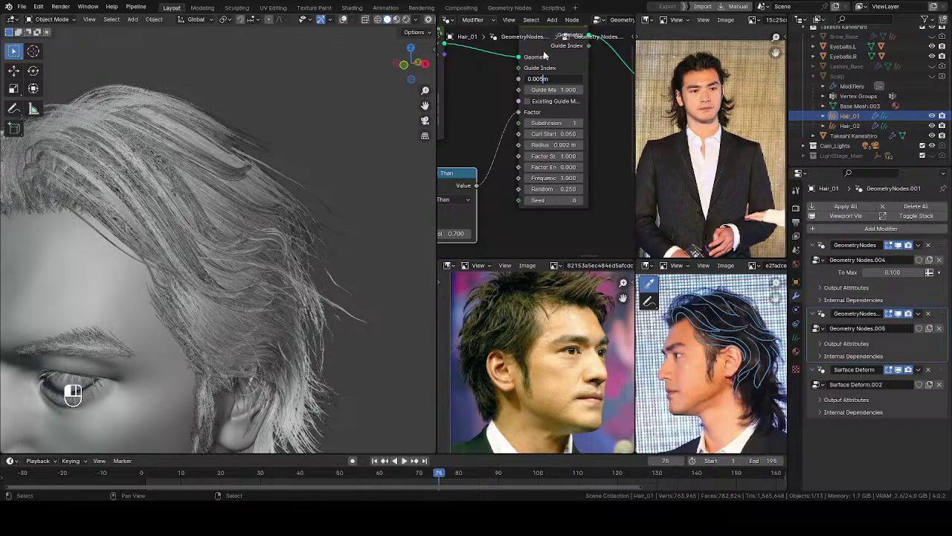
type("0.005")
key("Return")
middle_click_drag(282, 282, 210, 257)
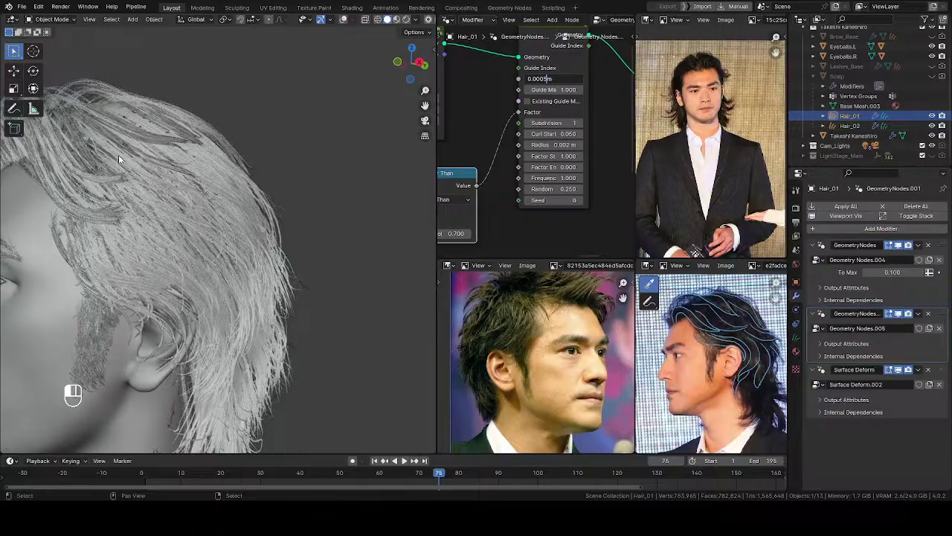
Try a Curl Hair Curves Guide Distance of 0.0005 m on Hair_01 and compare the hair with the node muted and unmuted
key("Return")
middle_click_drag(170, 194, 224, 224)
scroll(286, 201, "up", 4)
scroll(176, 207, "down", 4)
middle_click_drag(295, 258, 264, 320)
middle_click_drag(551, 35, 552, 85)
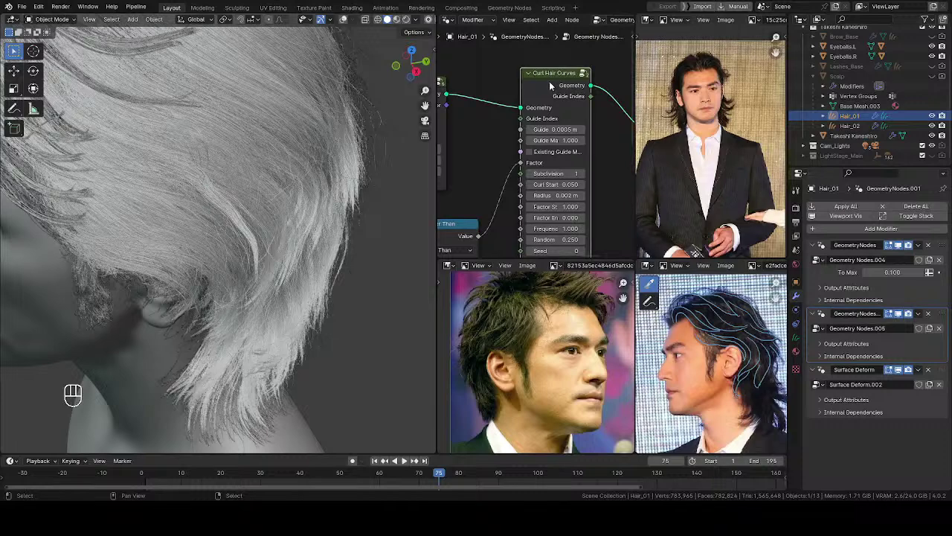
key("m")
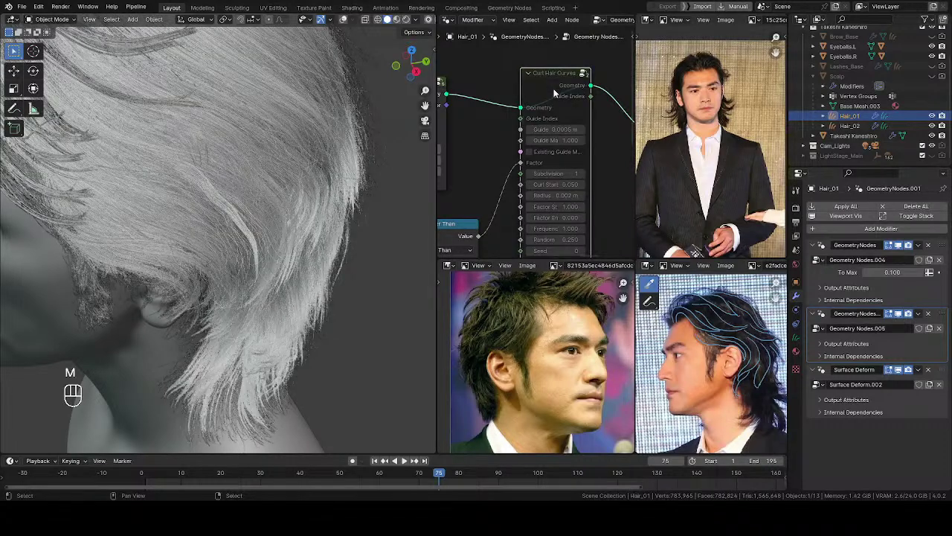
key("m")
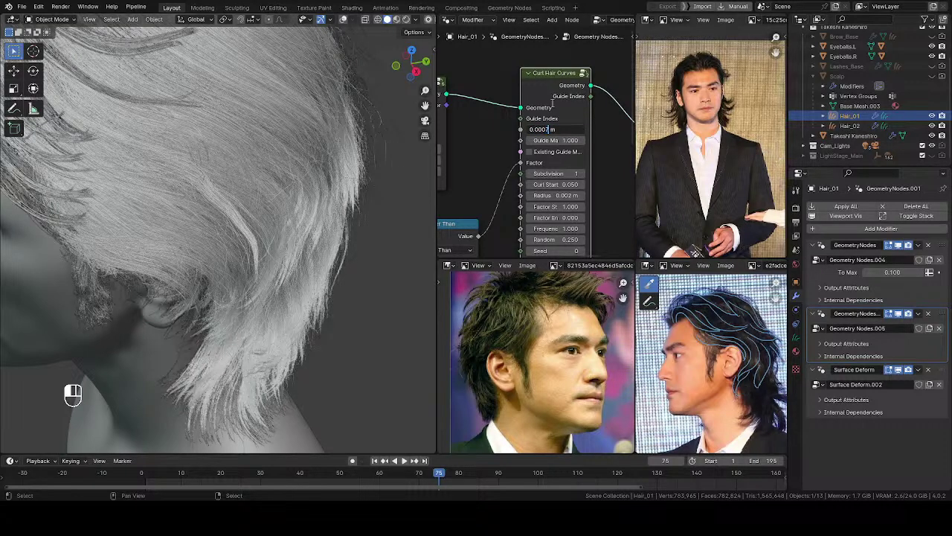
Set the Hair_01 Curl Hair Curves Guide Distance to 0.0007 m and save the file
key("Return")
middle_click_drag(236, 223, 307, 220)
key("ctrl+s")
Switch to rendered shading and examine the curled hair from the front, both sides and the back
mouse_move(306, 220)
middle_mouse_down("shift")
mouse_move(300, 233)
mouse_move(245, 238)
mouse_move(283, 187)
middle_mouse_up("shift")
key("z")
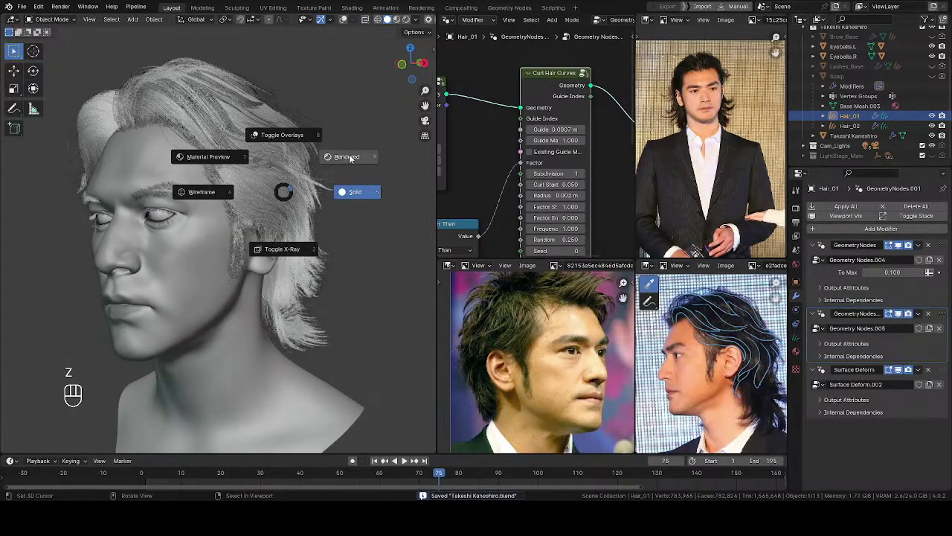
left_click(345, 158)
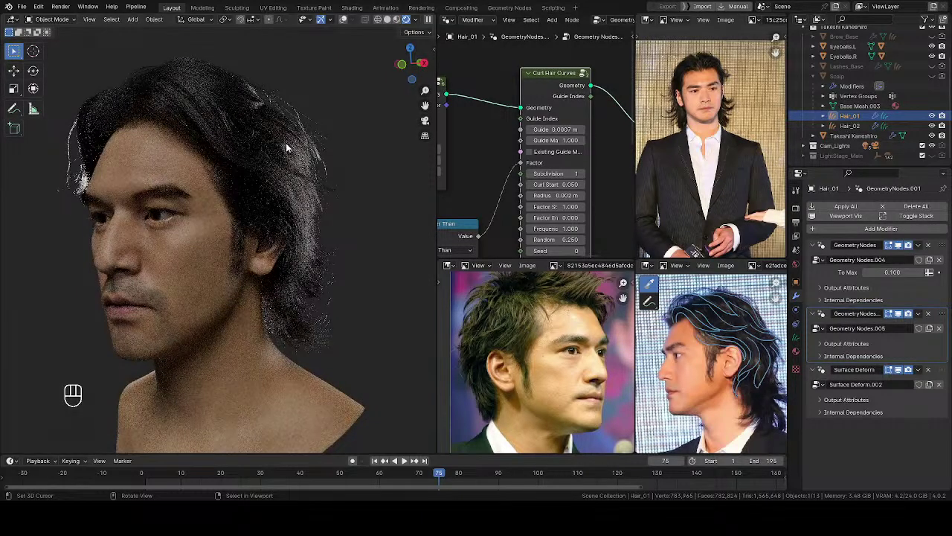
middle_click_drag(248, 246, 286, 248)
middle_click_drag(177, 215, 252, 239, "shift")
middle_click_drag(196, 261, 281, 244)
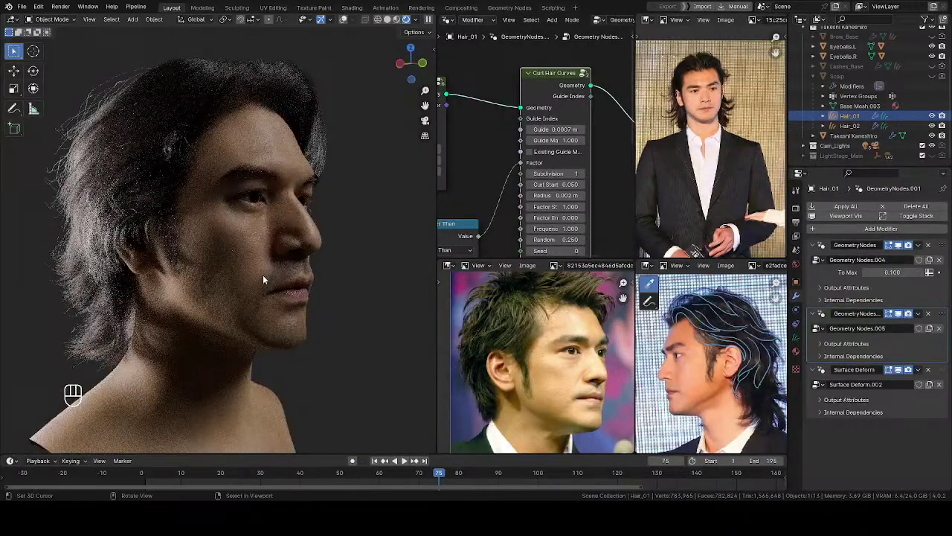
middle_click_drag(265, 276, 338, 251)
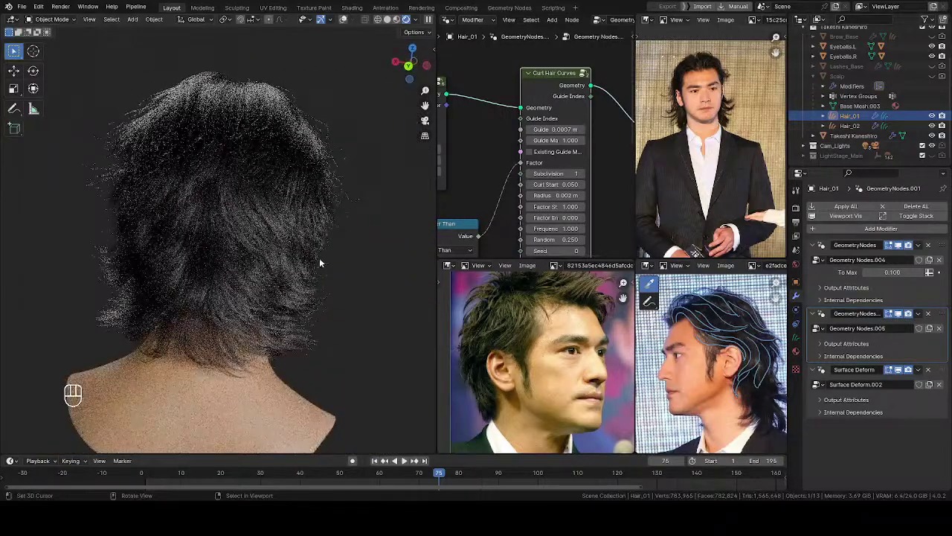
middle_click_drag(264, 321, 360, 289, "ctrl")
middle_click_drag(255, 280, 368, 245, "ctrl")
middle_click_drag(246, 292, 308, 266)
Try a Tip Spread of 0.0003 on the Hair_01 Clump Hair Curves node
middle_click_drag(456, 128, 523, 177)
middle_click_drag(447, 186, 589, 89)
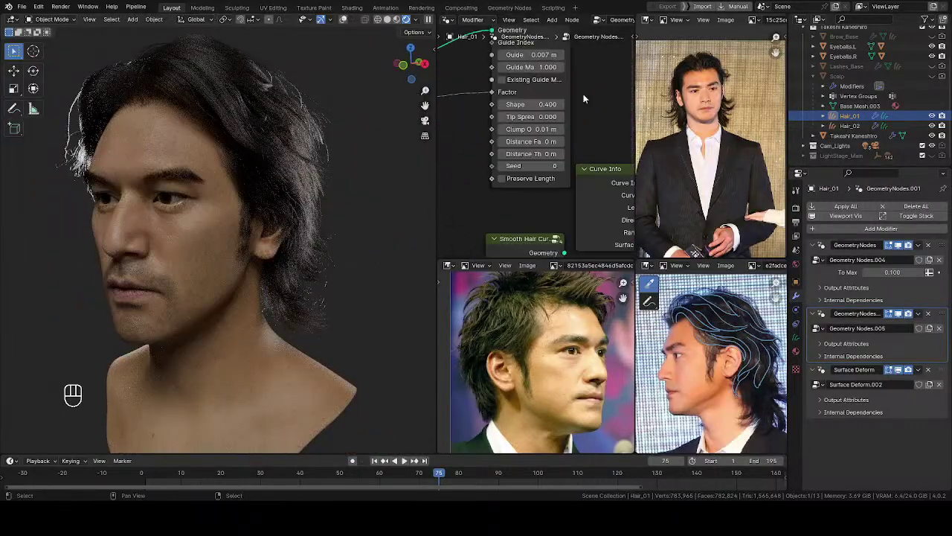
middle_click_drag(558, 33, 566, 85)
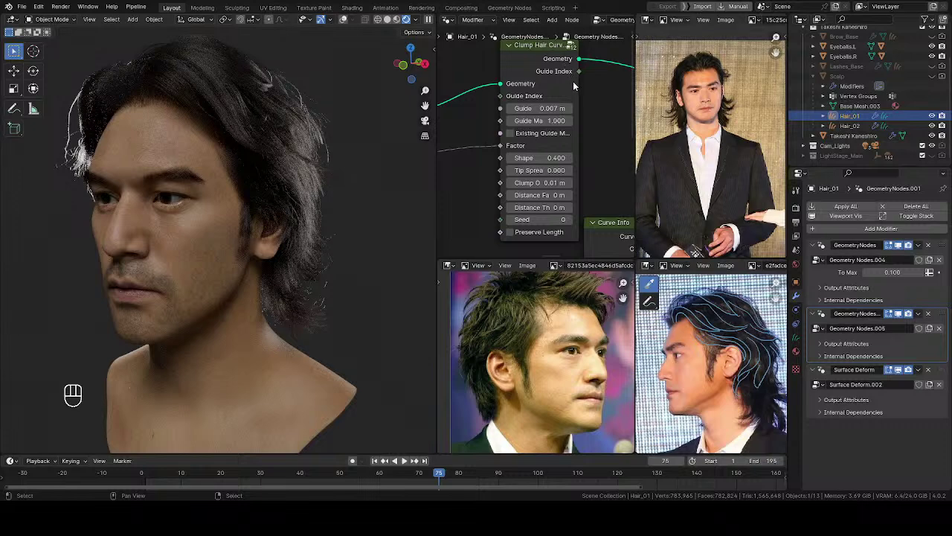
left_click(535, 170)
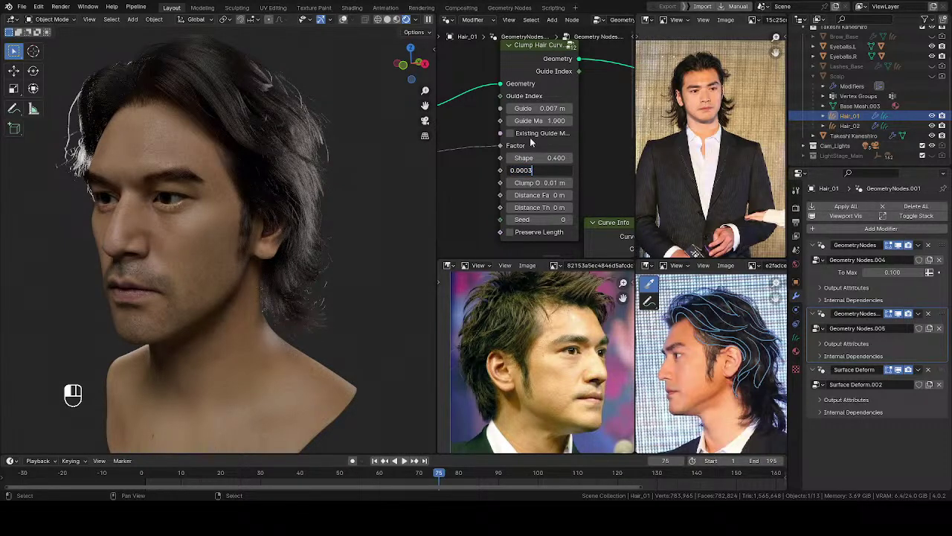
key("Return")
Inspect the hair ends in solid shading, set the Clump Hair Curves Tip Spread to 0.001, and save the file
middle_click_drag(276, 257, 225, 232, "shift")
key("z")
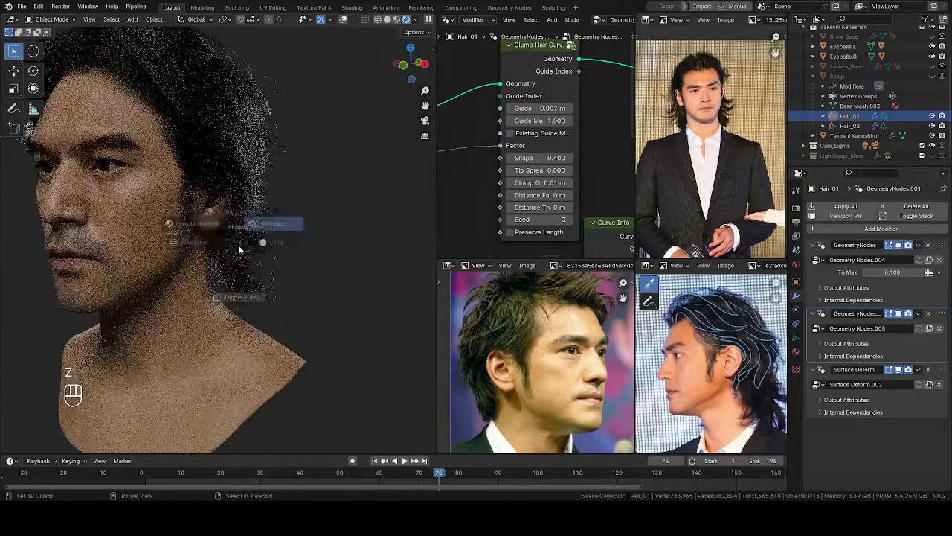
left_click(288, 256)
middle_click_drag(288, 257, 296, 208, "ctrl")
mouse_move(319, 287)
middle_mouse_down("shift")
mouse_move(257, 268)
mouse_move(279, 197)
middle_mouse_up("shift")
middle_click_drag(292, 297, 255, 178, "shift")
mouse_move(259, 275)
middle_mouse_down("ctrl")
mouse_move(275, 209)
mouse_move(280, 237)
mouse_move(278, 220)
middle_mouse_up("ctrl")
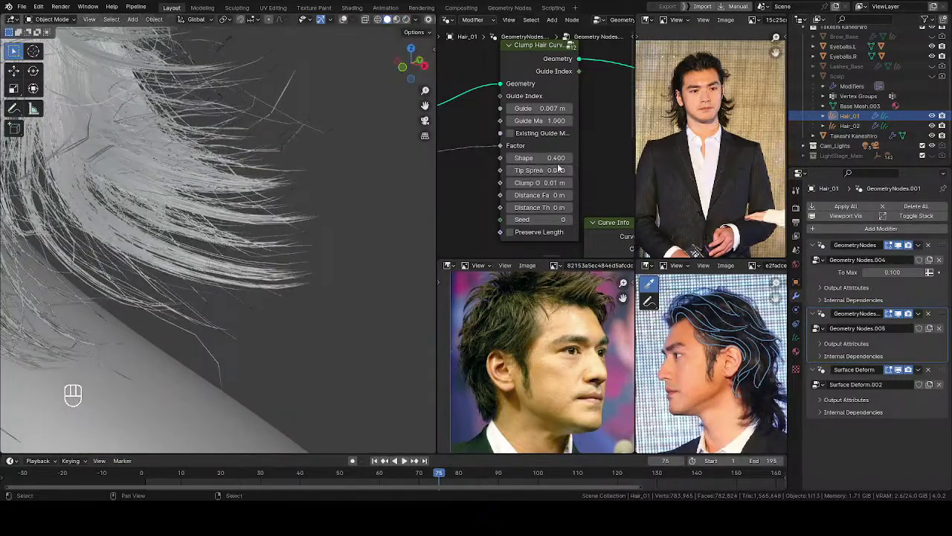
left_click(543, 169)
key("Return")
middle_click_drag(283, 225, 281, 262, "ctrl")
middle_click_drag(271, 239, 237, 256, "shift")
key("ctrl+s")
Return to rendered shading and examine the overall hair silhouette and the hairline at the forehead
mouse_move(250, 213)
middle_mouse_down()
mouse_move(255, 276)
mouse_move(169, 313)
mouse_move(163, 340)
mouse_move(102, 282)
mouse_move(282, 220)
mouse_move(357, 213)
mouse_move(287, 213)
middle_mouse_up()
key("z")
left_click(360, 173)
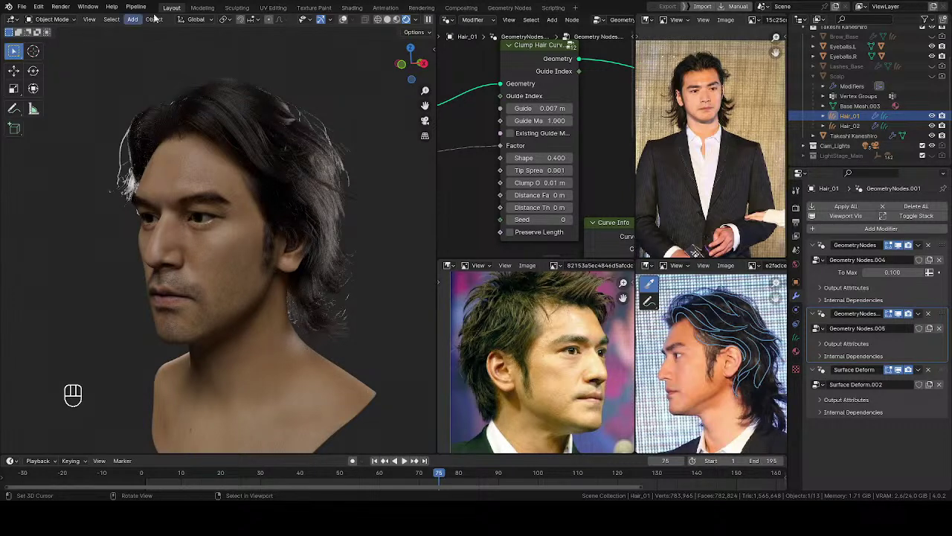
left_click(192, 20)
mouse_move(302, 264)
middle_mouse_down()
mouse_move(378, 220)
mouse_move(343, 252)
mouse_move(262, 254)
mouse_move(295, 247)
middle_mouse_up()
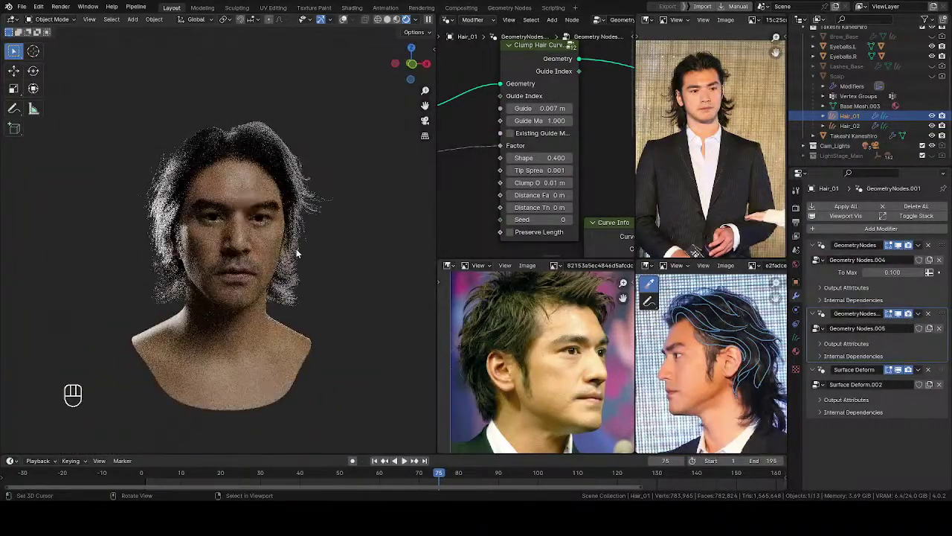
middle_click_drag(280, 227, 296, 243)
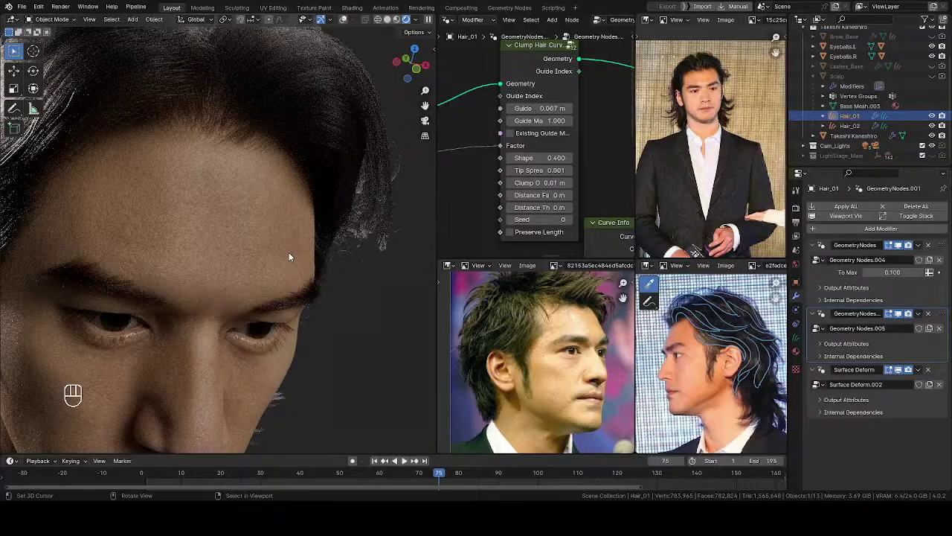
middle_click_drag(289, 249, 240, 168, "ctrl")
middle_click_drag(270, 271, 160, 206, "shift")
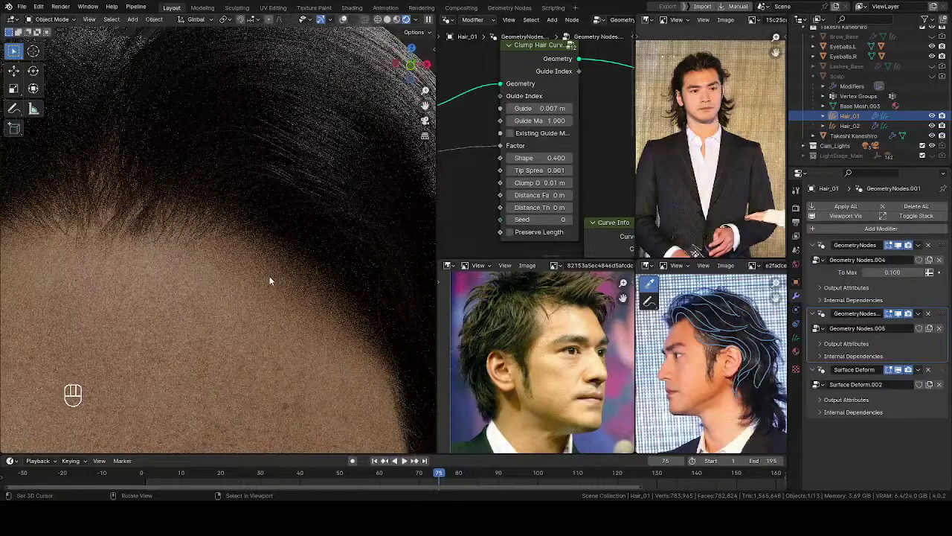
middle_click_drag(262, 268, 275, 198, "ctrl")
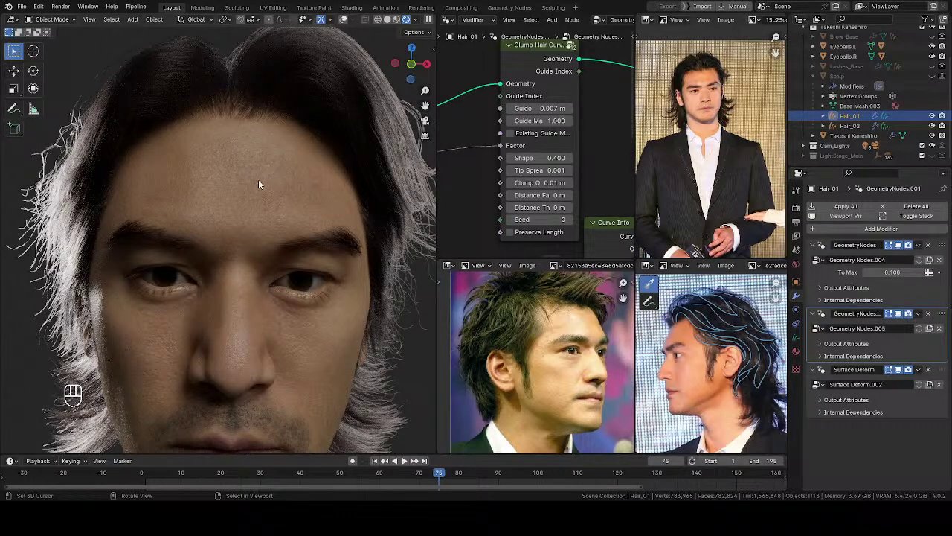
middle_click_drag(257, 202, 232, 279, "ctrl")
middle_click_drag(257, 245, 200, 199, "shift")
middle_click_drag(199, 200, 202, 226, "ctrl")
key("KP_1")
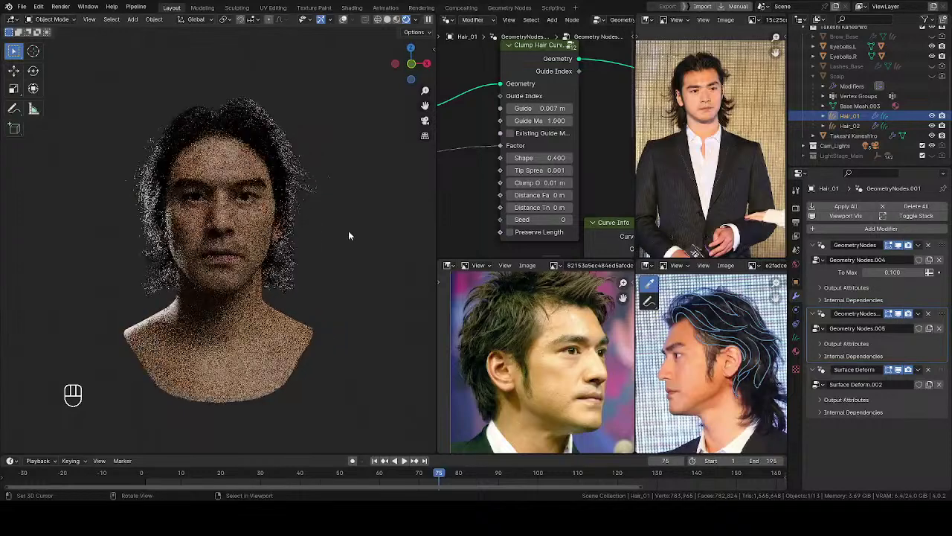
Switch the scene lighting from the Cam_Lights collection to LightStage_Main and save the file
left_click(930, 156)
middle_click_drag(309, 297, 237, 224)
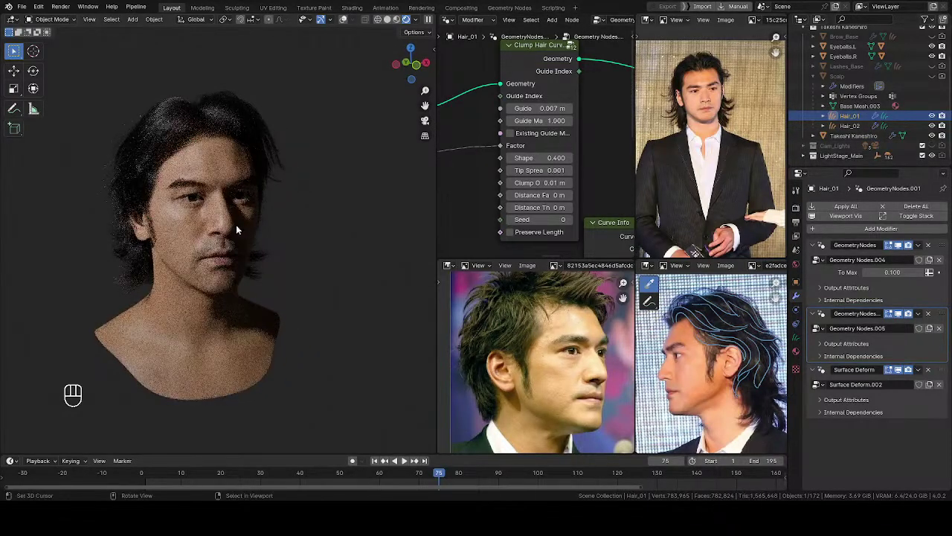
key("ctrl+s")
Examine the rendered bust under the light stage in profile, three-quarter and front views
middle_click_drag(246, 257, 333, 235)
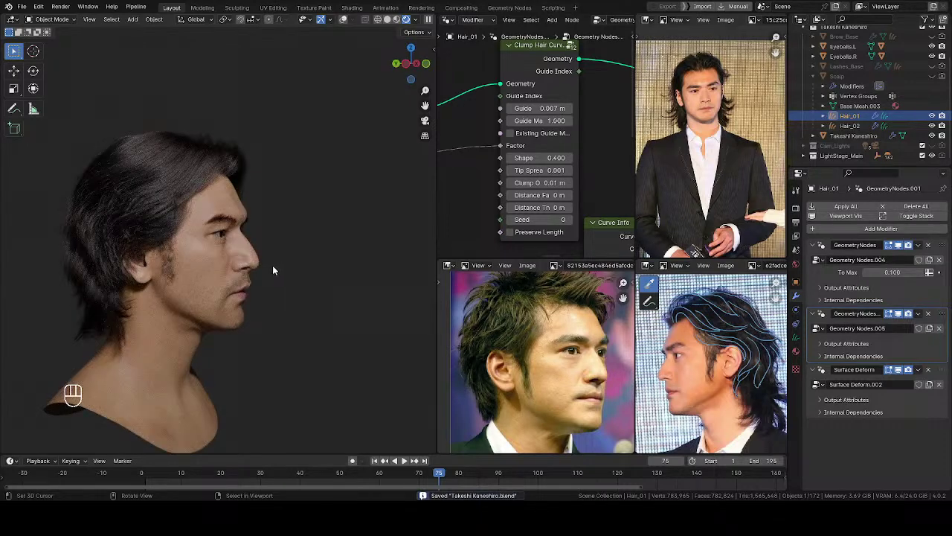
middle_click_drag(258, 270, 225, 259)
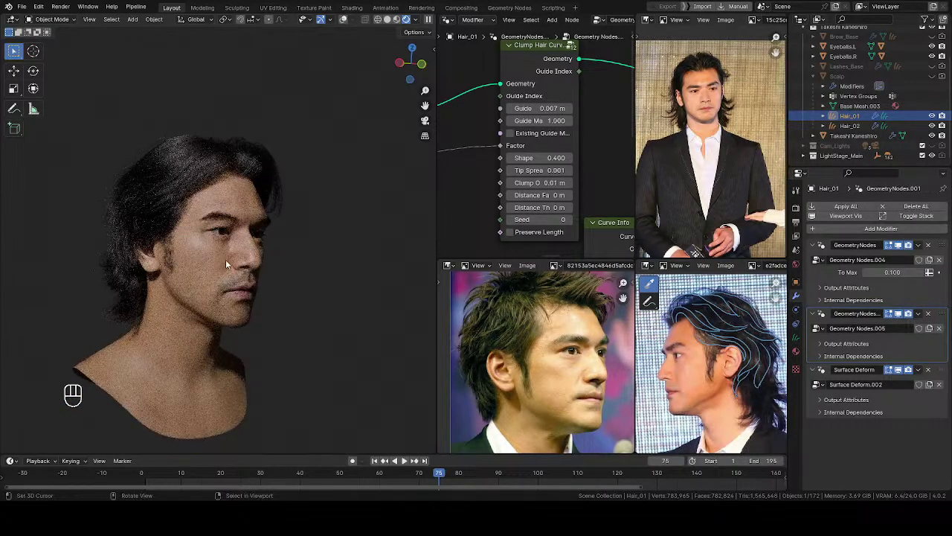
mouse_move(279, 231)
middle_mouse_down()
mouse_move(293, 234)
mouse_move(287, 242)
middle_mouse_up()
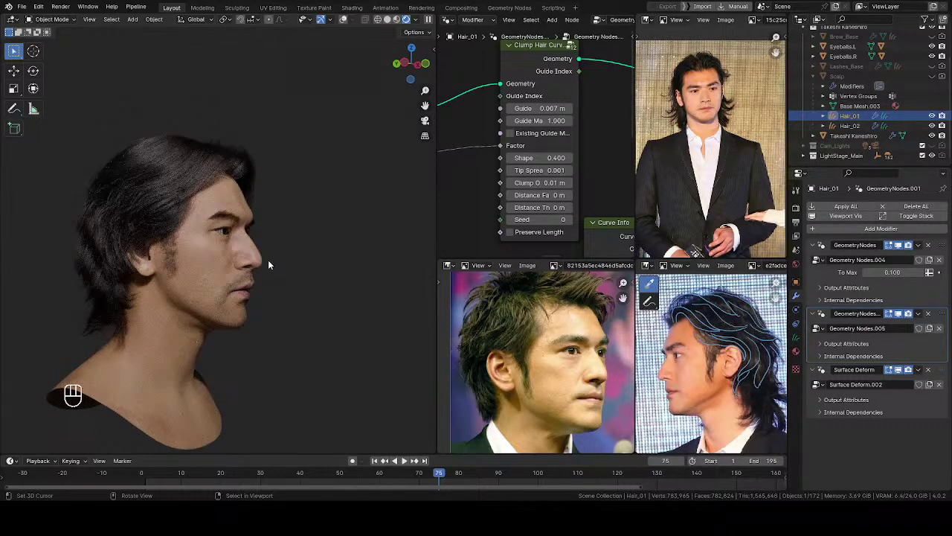
middle_click_drag(235, 219, 310, 200)
middle_click_drag(273, 228, 296, 234)
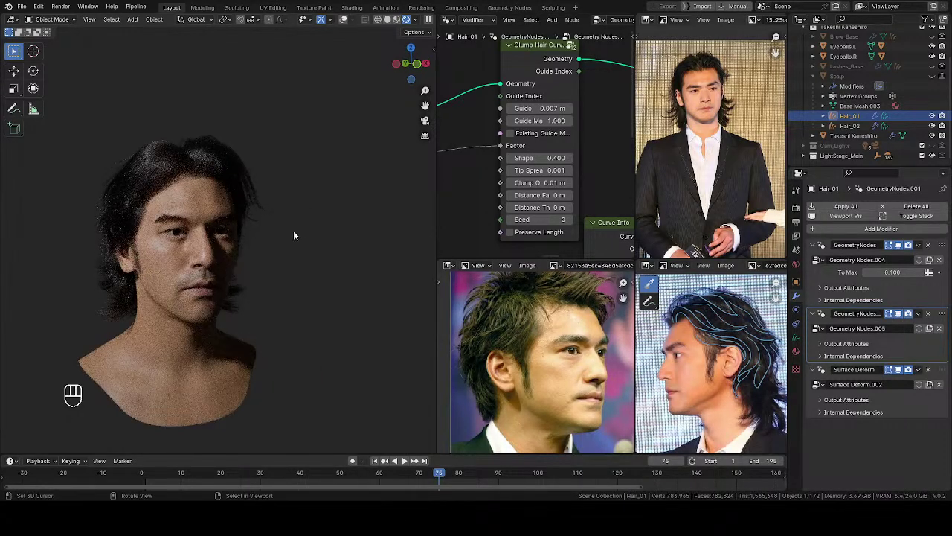
middle_click_drag(240, 255, 301, 255)
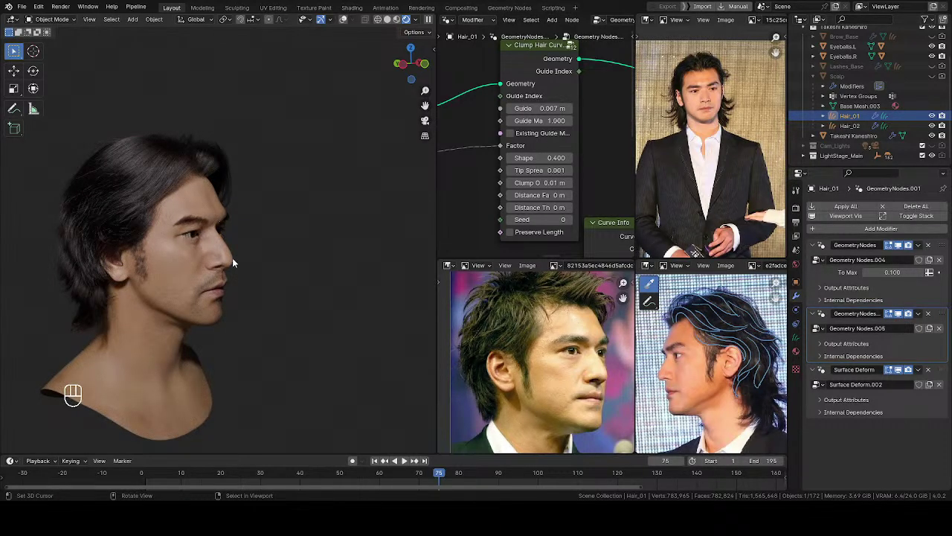
middle_click_drag(228, 263, 134, 278)
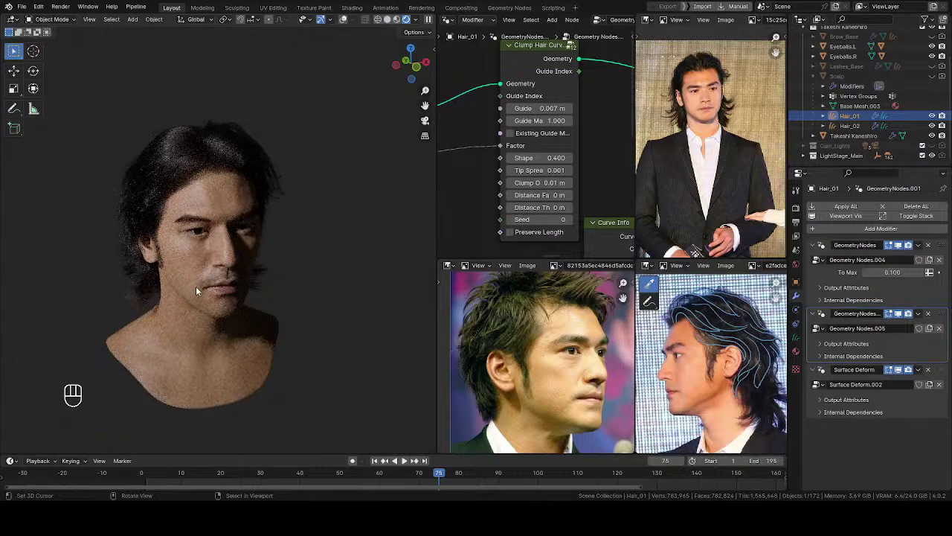
middle_click_drag(195, 287, 170, 272)
middle_click_drag(251, 216, 262, 197)
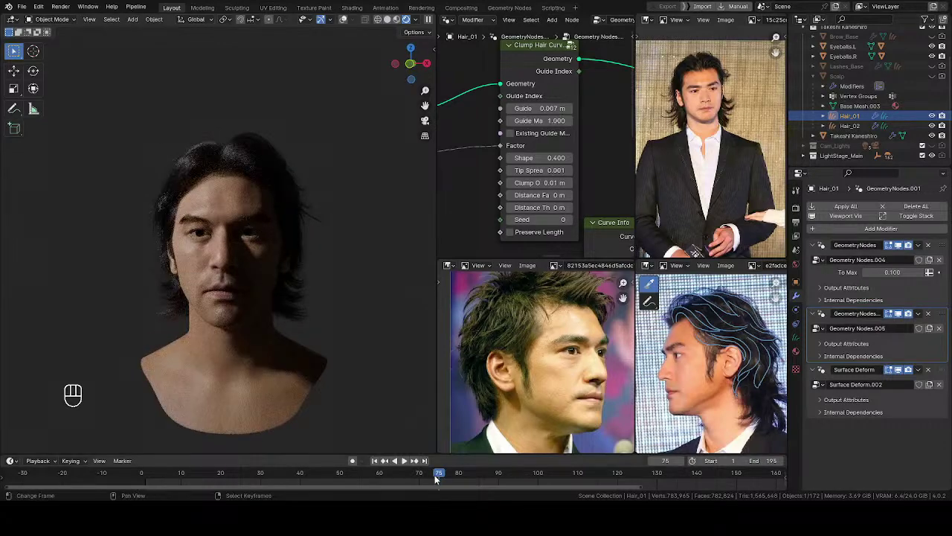
Move the timeline to frame 59 and examine the bust from both sides under that frame's lighting
left_click_drag(434, 476, 405, 478)
left_click(374, 479)
key("space")
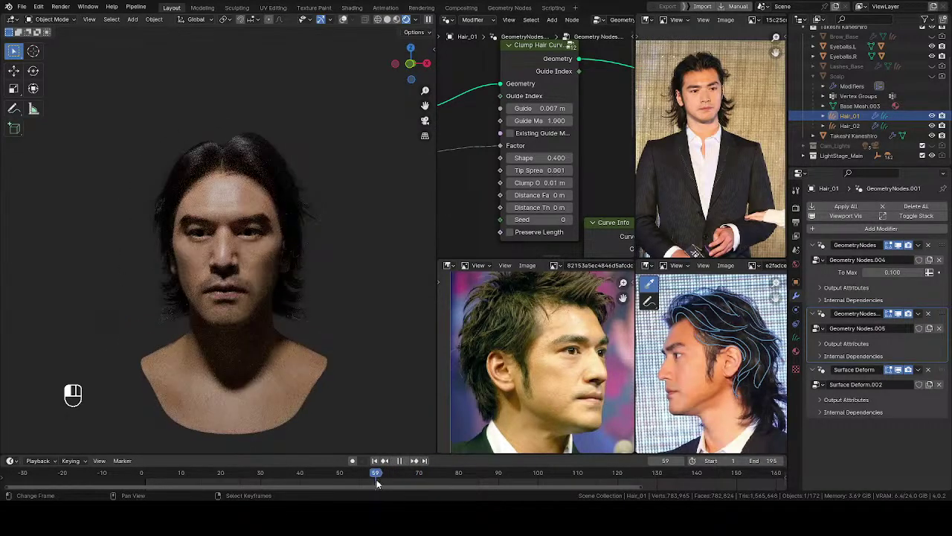
middle_click_drag(305, 275, 316, 247, "shift")
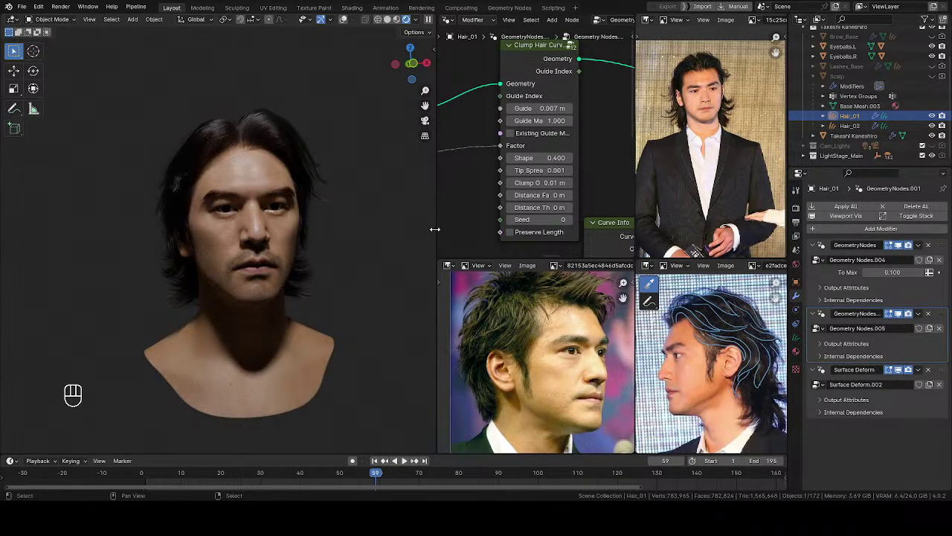
middle_click_drag(300, 183, 311, 220)
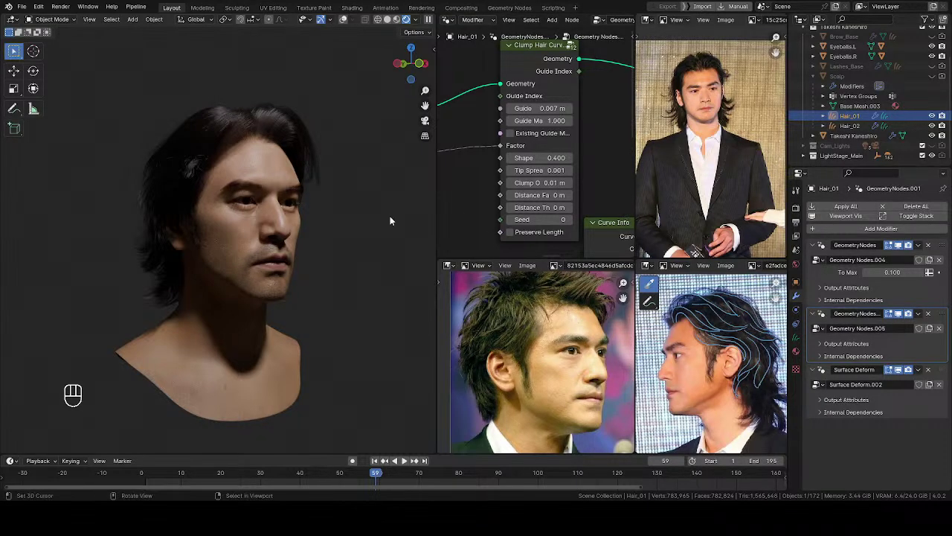
middle_click_drag(262, 247, 212, 258)
middle_click_drag(361, 180, 332, 195)
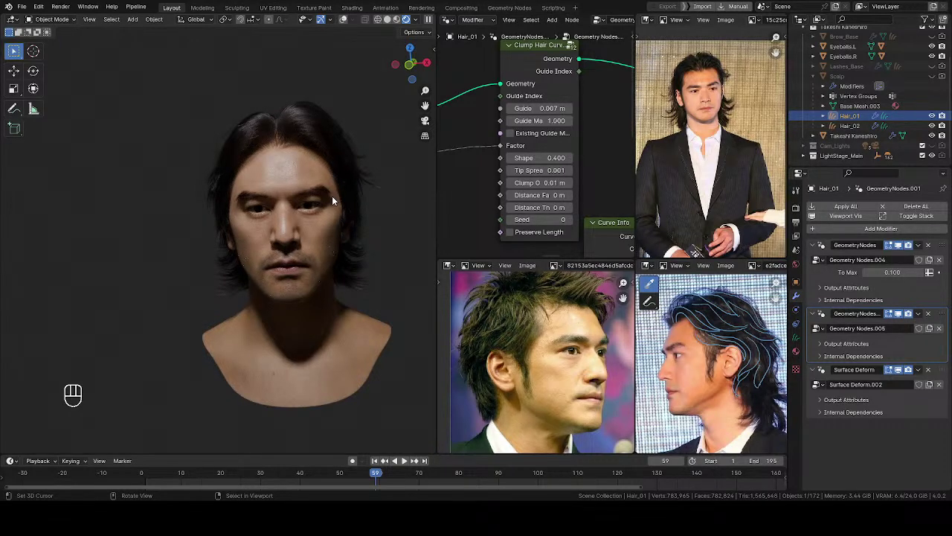
middle_click_drag(332, 196, 144, 235)
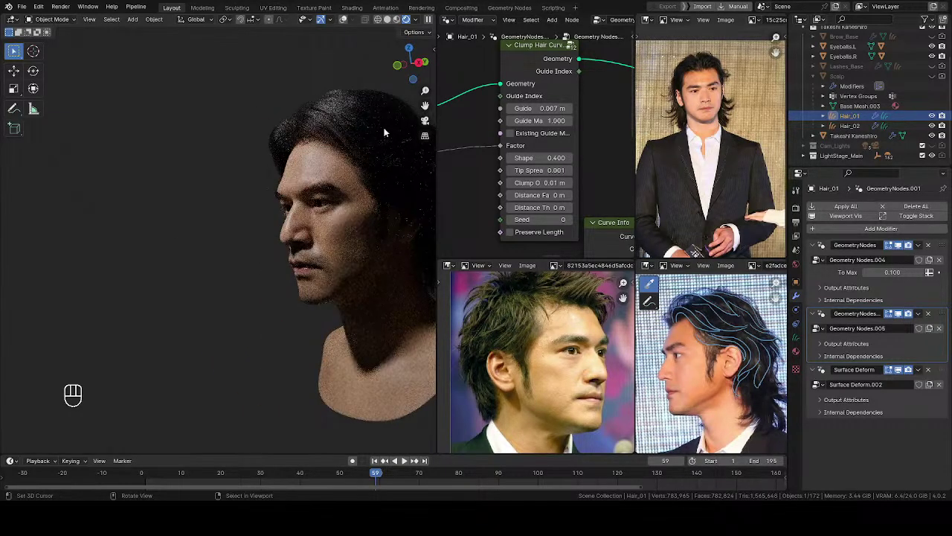
left_click_drag(425, 106, 298, 108)
middle_click_drag(284, 194, 210, 249)
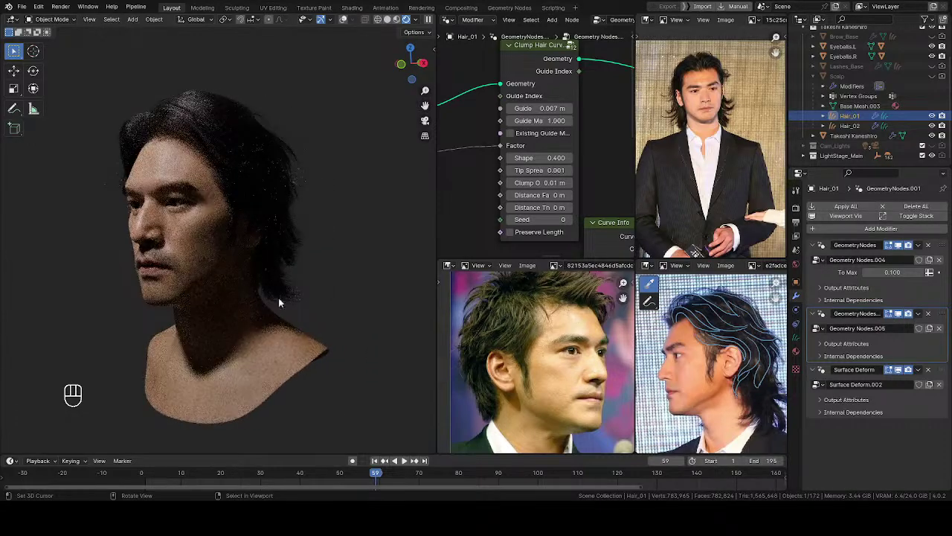
Move the timeline to frame 24 and examine the bust under that frame's lighting in three-quarter view
left_click_drag(375, 474, 232, 484)
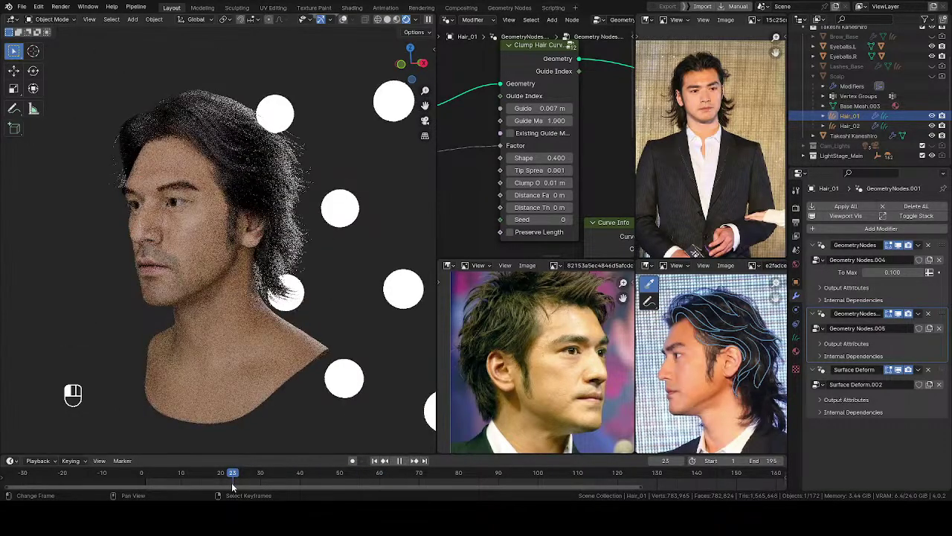
key("space")
middle_click_drag(256, 440, 270, 266)
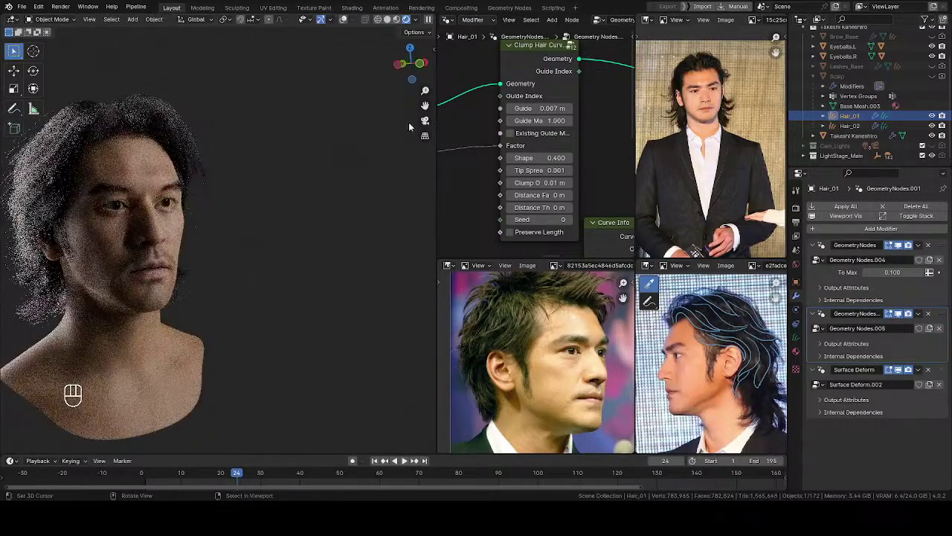
middle_click_drag(406, 131, 301, 172)
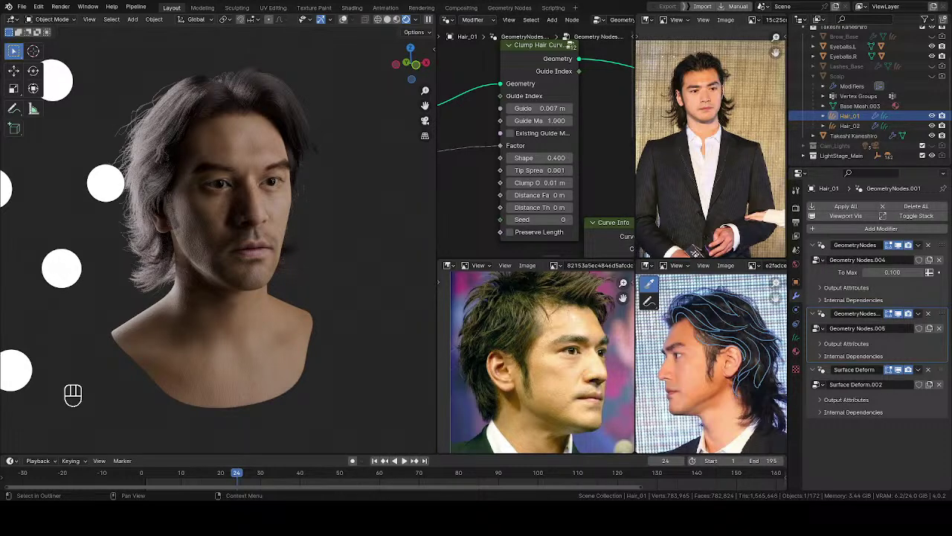
Replace the three-quarter reference photo with the side-view face screenshot dated 2024-01-24 and frame it fully
left_click_drag(951, 349, 597, 349)
scroll(597, 349, "down", 4)
middle_click_drag(598, 349, 587, 355)
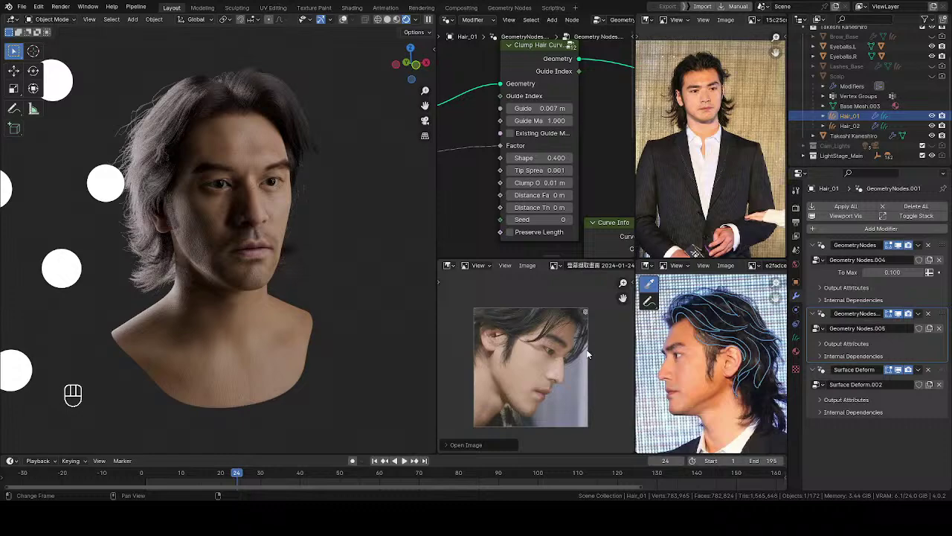
Move the timeline to frame 17 and examine the rendered face from both sides under that frame's lighting
middle_click_drag(264, 213, 321, 211)
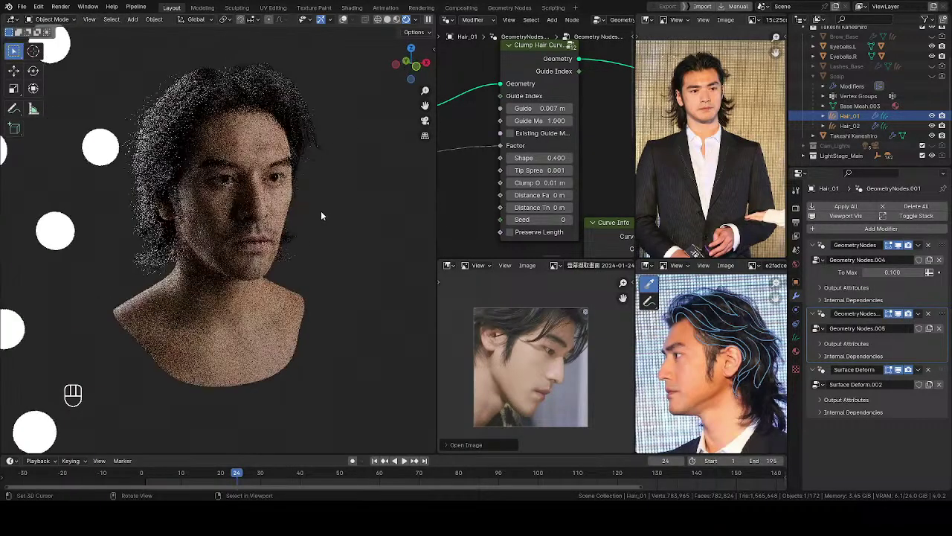
mouse_move(220, 467)
left_mouse_down()
mouse_move(207, 477)
mouse_move(228, 477)
mouse_move(145, 477)
mouse_move(214, 482)
mouse_move(208, 478)
left_mouse_up()
middle_click_drag(259, 292, 280, 256)
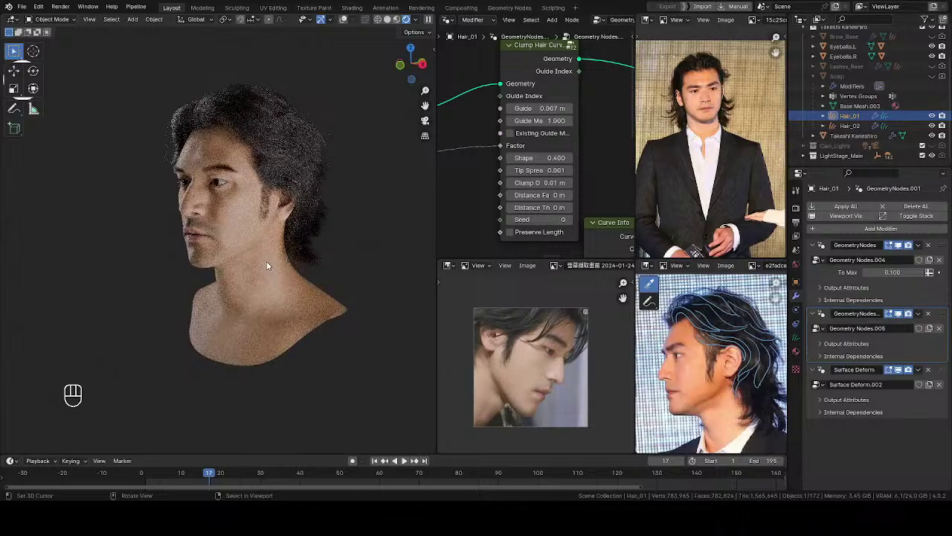
middle_click_drag(281, 289, 306, 318, "shift")
scroll(307, 318, "up", 5)
middle_click_drag(281, 251, 215, 246)
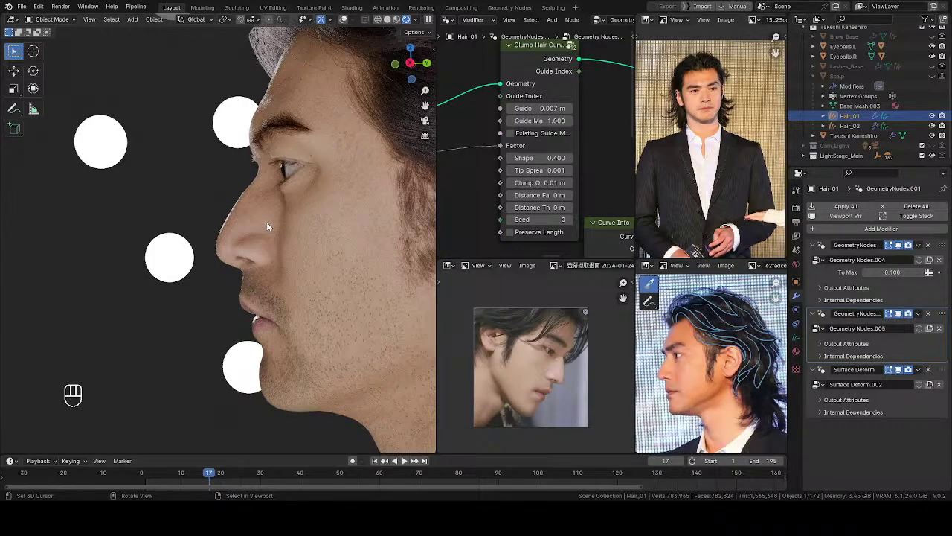
middle_click_drag(327, 240, 338, 223)
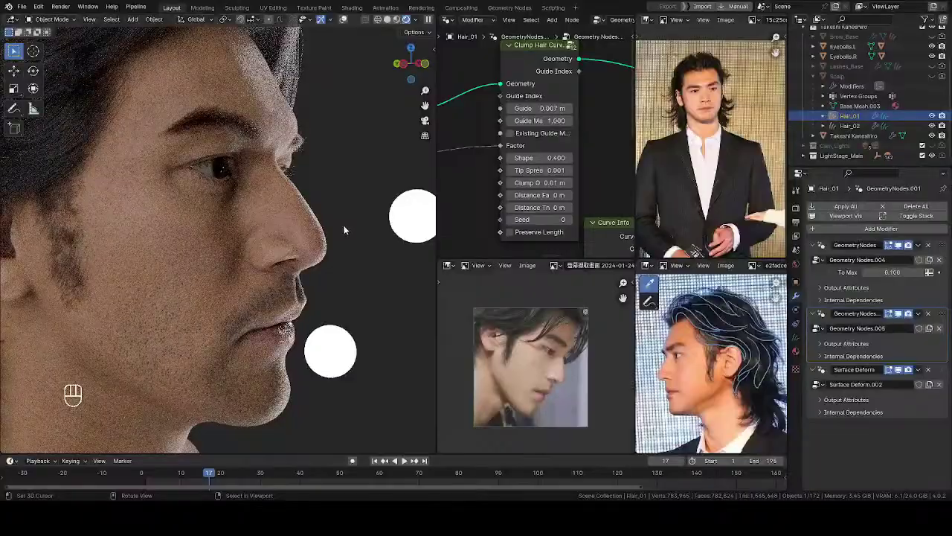
Change the Multiply math node in the Hair_01 node tree to Greater Than with a threshold of 0.8
middle_click_drag(264, 247, 329, 181, "ctrl")
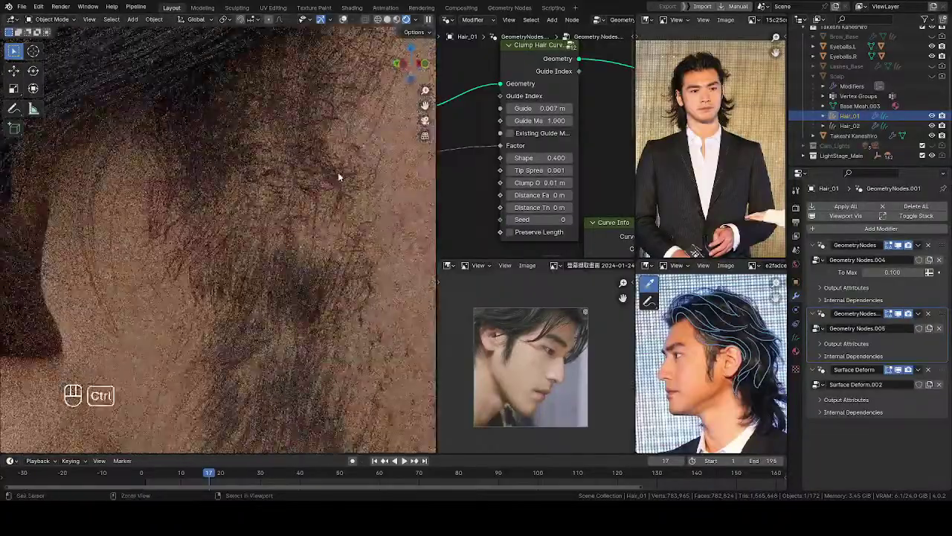
middle_click_drag(318, 222, 401, 221)
middle_click_drag(401, 222, 257, 221, "shift")
middle_click_drag(257, 221, 252, 266, "ctrl")
middle_click_drag(497, 182, 529, 107, "ctrl")
middle_click_drag(529, 108, 553, 78, "ctrl")
left_click(503, 186)
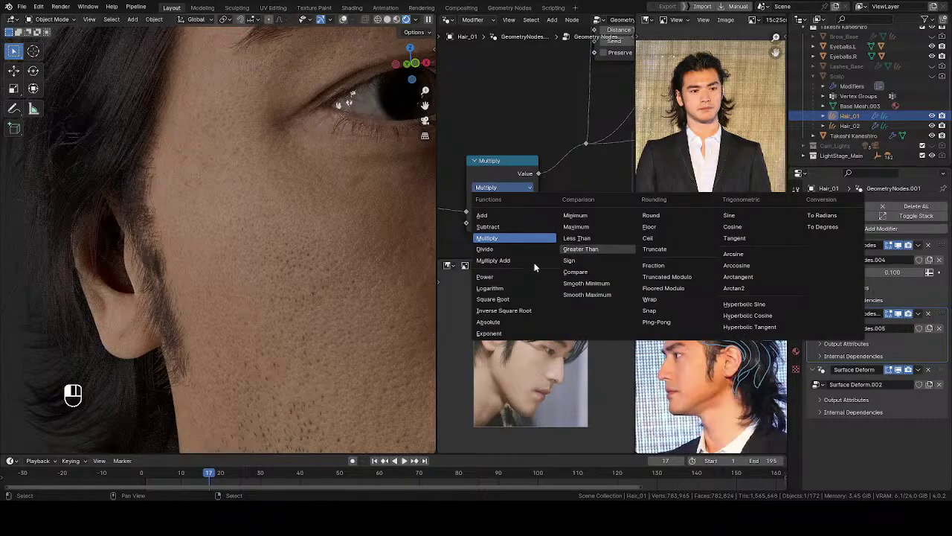
middle_click_drag(264, 248, 293, 221)
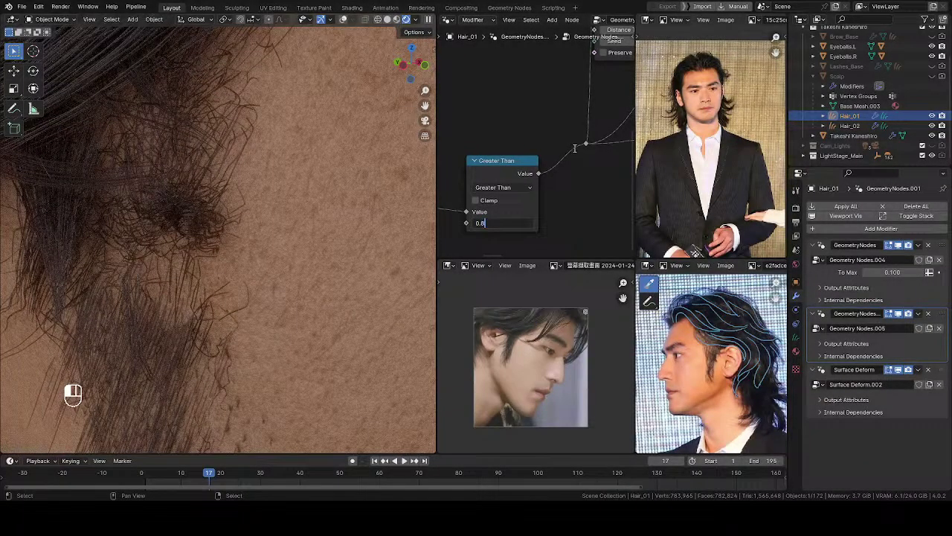
type("0.8")
key("Return")
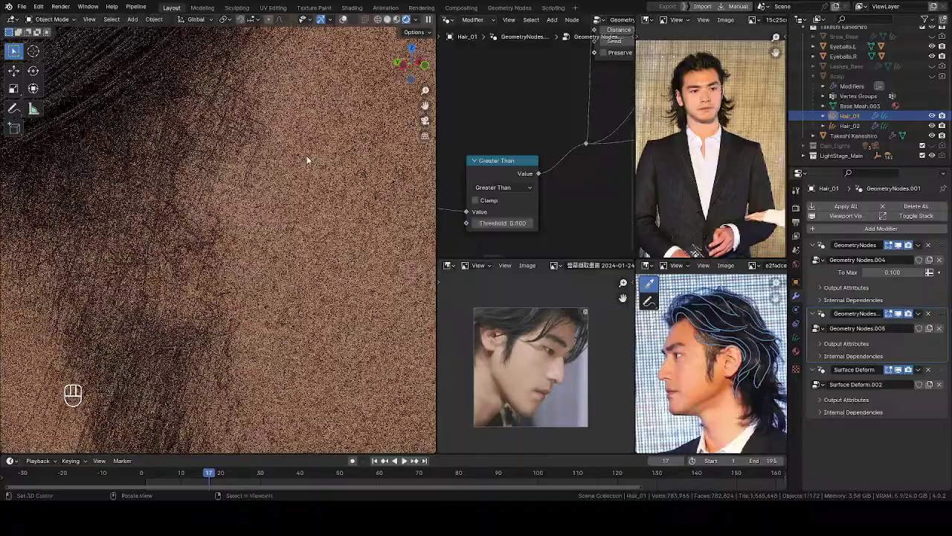
Check the sideburn hair on both sides and set the Greater Than threshold to 0.75
middle_click_drag(297, 229, 293, 249)
mouse_move(293, 250)
middle_mouse_down("shift")
mouse_move(313, 237)
mouse_move(279, 227)
mouse_move(282, 253)
middle_mouse_up("shift")
middle_click_drag(283, 253, 246, 233, "shift")
scroll(246, 233, "down", 6)
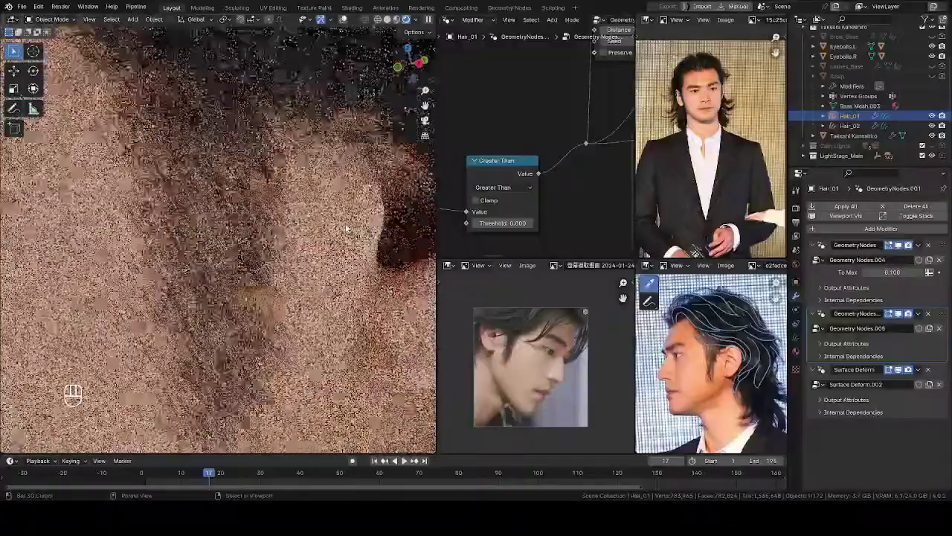
middle_click_drag(316, 219, 373, 219)
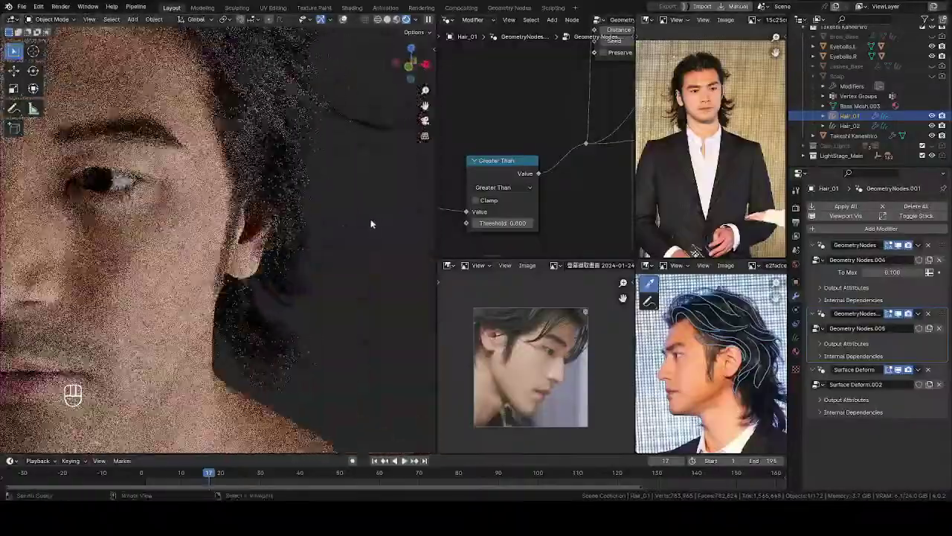
middle_click_drag(357, 253, 343, 281)
middle_click_drag(342, 281, 287, 295, "shift")
middle_click_drag(287, 295, 226, 228, "ctrl")
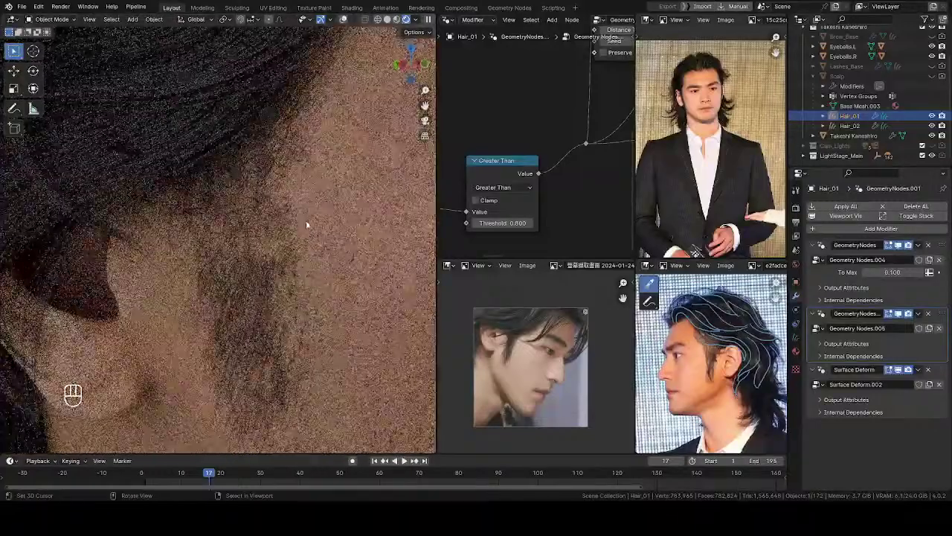
left_click(485, 223)
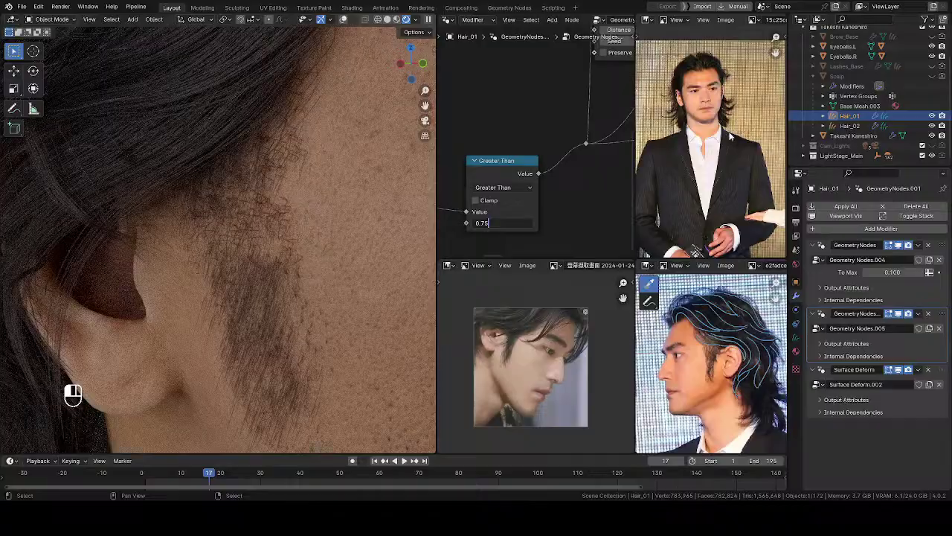
key("Return")
Set the Greater Than node's threshold to 0.7 after comparing the sideburns from several angles
middle_click_drag(240, 255, 37, 241)
middle_click_drag(171, 201, 216, 227, "ctrl")
middle_click_drag(216, 226, 97, 227)
middle_click_drag(216, 282, 223, 194, "ctrl")
middle_click_drag(275, 231, 194, 235)
middle_click_drag(387, 245, 303, 281, "shift")
scroll(302, 281, "up", 2)
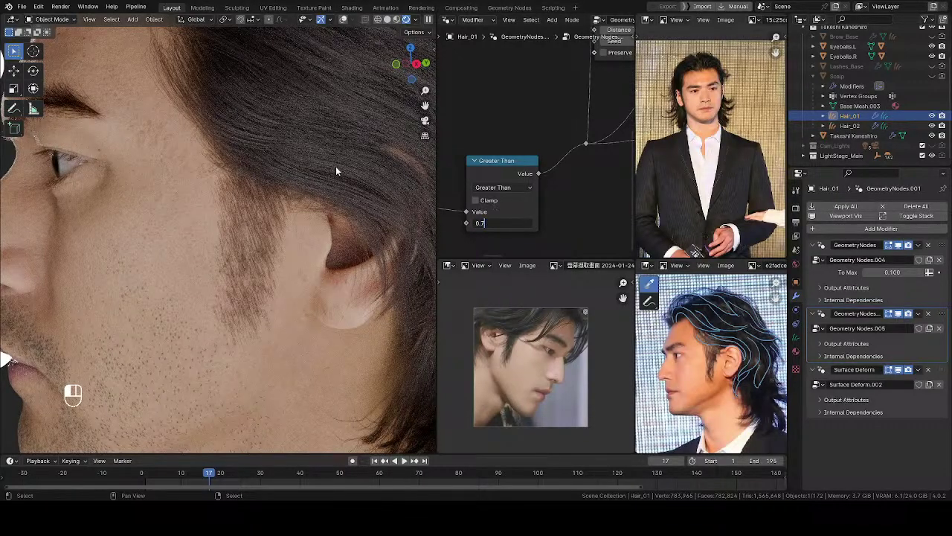
key("Return")
Examine the sideburn and temple hairs up close in the rendered view
middle_click_drag(336, 170, 383, 241)
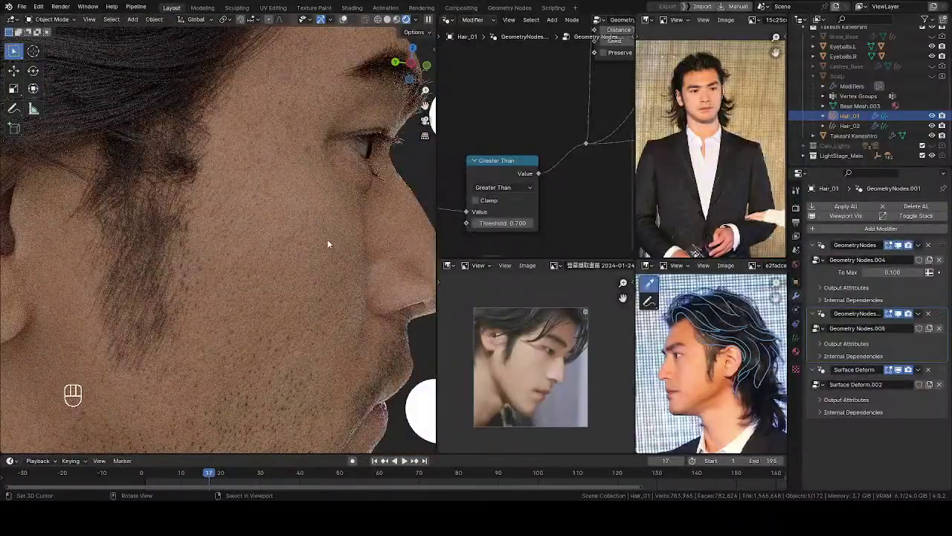
middle_click_drag(319, 244, 340, 208, "shift")
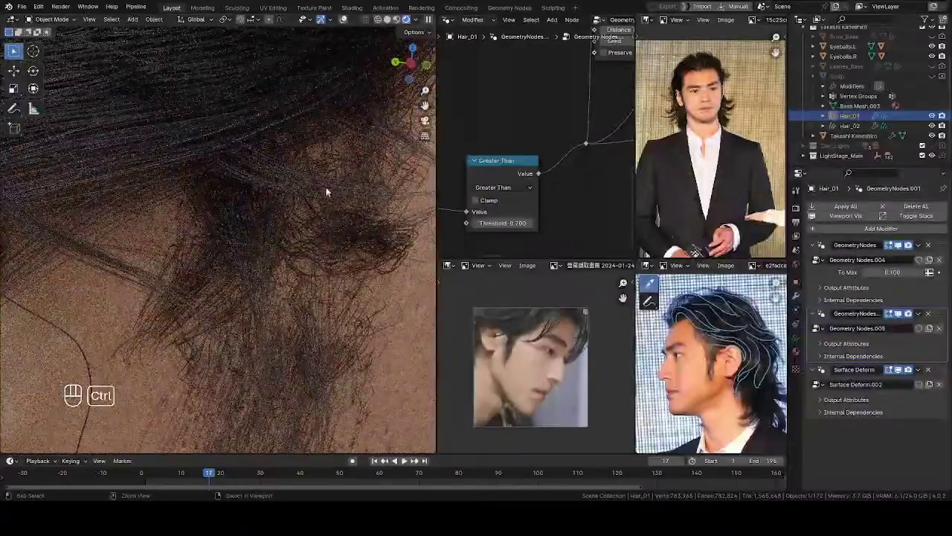
middle_click_drag(321, 206, 323, 435, "ctrl")
middle_click_drag(261, 217, 71, 214)
mouse_move(238, 212)
middle_mouse_down("shift")
mouse_move(275, 209)
mouse_move(250, 206)
mouse_move(261, 239)
mouse_move(242, 240)
mouse_move(283, 358)
middle_mouse_up("shift")
Save the file and switch to solid shading with the LightStage_Main collection hidden
key("z")
left_click(313, 240)
key("ctrl+s")
middle_click_drag(286, 258, 504, 237)
left_click(932, 155)
Compare the bust's nose and mouth profile with close-ups of the two side-view reference photos
middle_click_drag(272, 213, 289, 227)
middle_click_drag(287, 242, 284, 183, "ctrl")
middle_click_drag(288, 195, 339, 180)
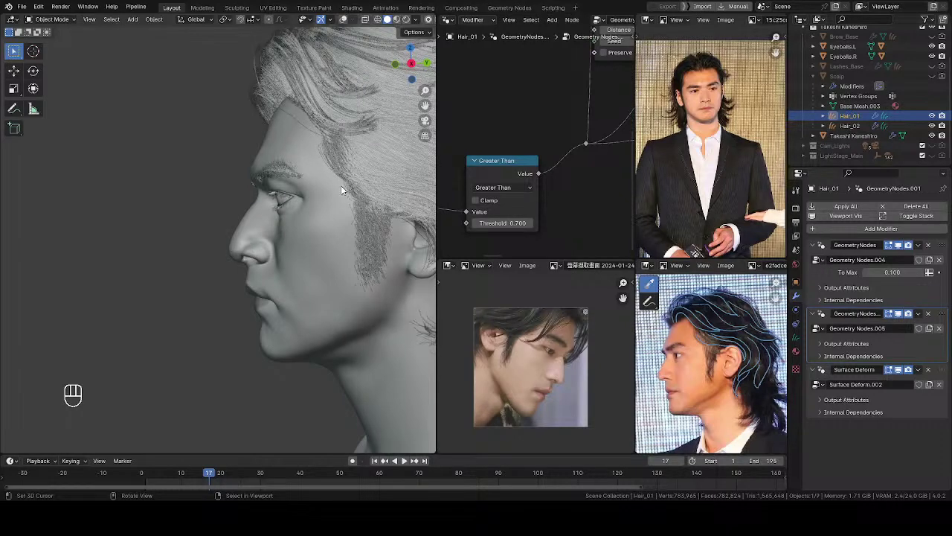
middle_click_drag(340, 190, 358, 195)
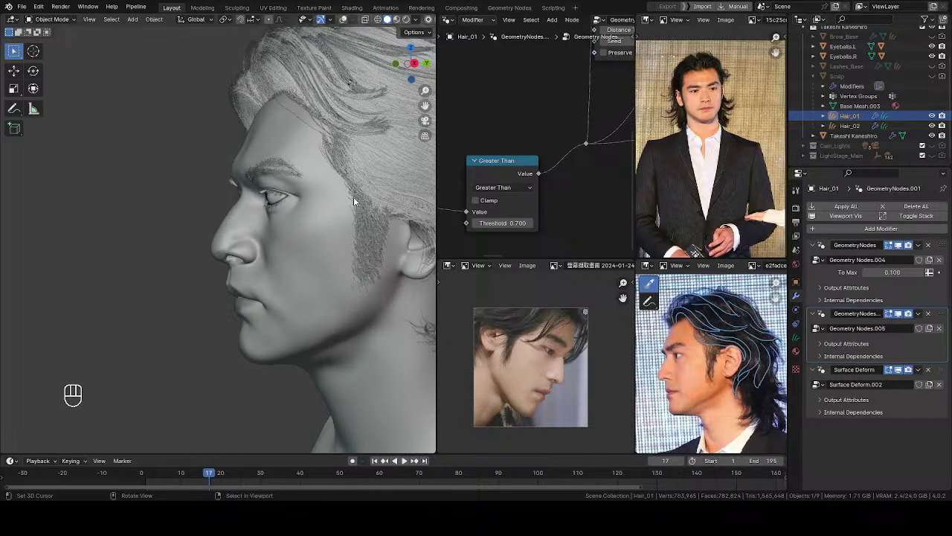
middle_click_drag(694, 332, 735, 345, "ctrl")
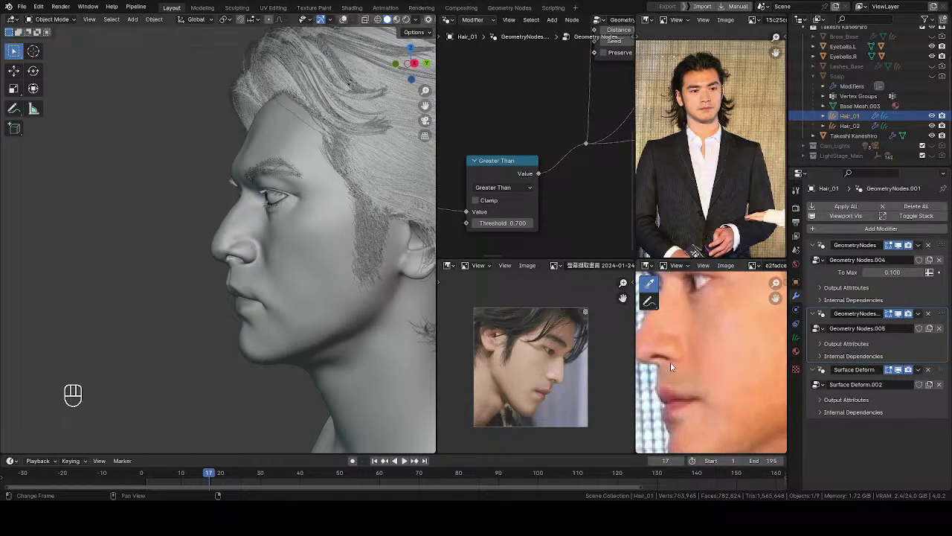
middle_click_drag(609, 402, 611, 289, "ctrl")
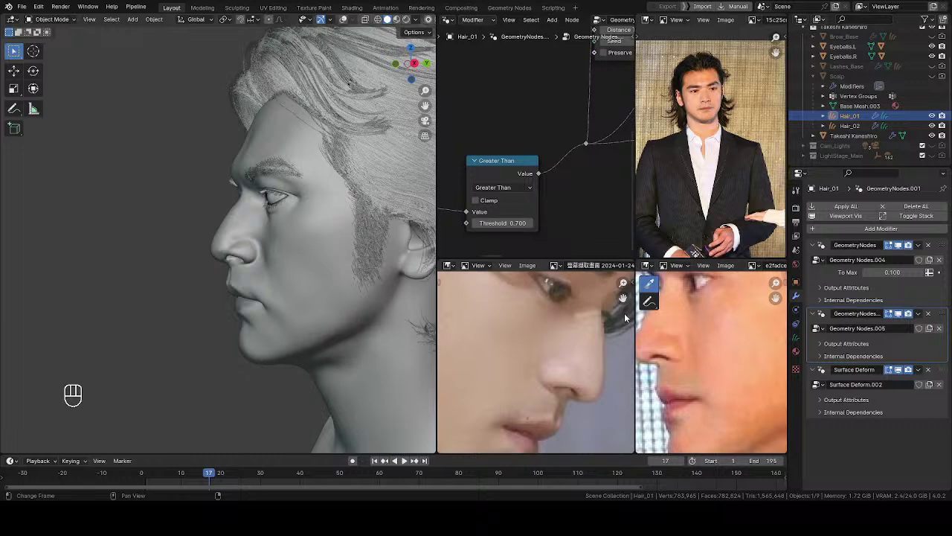
Enter Sculpt Mode on the face mesh and size the Grab brush to about 127 px over the nostril wing
mouse_move(291, 282)
middle_mouse_down()
mouse_move(316, 279)
mouse_move(293, 262)
mouse_move(301, 265)
mouse_move(267, 282)
mouse_move(300, 204)
middle_mouse_up()
scroll(300, 274, "up", 2)
right_click(308, 267)
key("Tab")
left_click(308, 321)
key("z")
middle_click_drag(323, 279, 279, 315, "shift")
key("f")
left_click(300, 241)
mouse_move(289, 240)
middle_mouse_down()
mouse_move(298, 191)
mouse_move(263, 250)
middle_mouse_up()
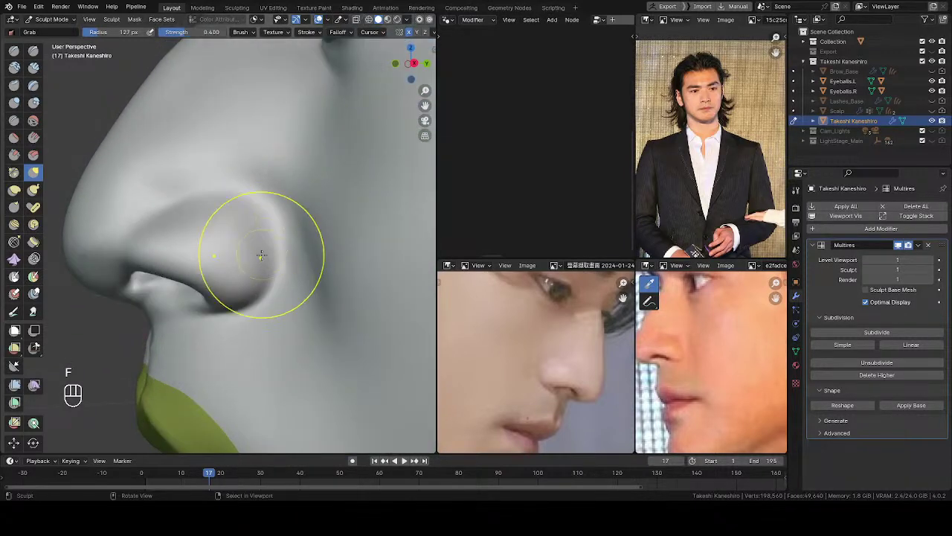
Reshape the rear edge of the nostril wing in side view with the Grab brush at about 120 px
key("f")
key("f")
key("g")
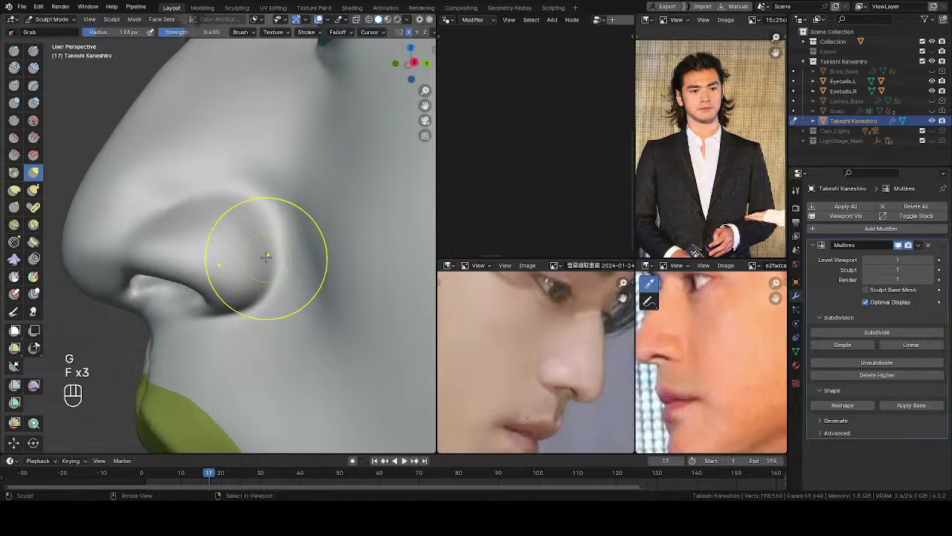
key("f")
left_click(274, 256)
key("f")
left_click(281, 256)
mouse_move(274, 257)
middle_mouse_down()
mouse_move(334, 255)
mouse_move(313, 290)
mouse_move(434, 195)
mouse_move(272, 284)
mouse_move(223, 226)
middle_mouse_up()
Refine and smooth the crease behind the nostril wing from the other side, reducing the Grab brush to about 94 px
key("f")
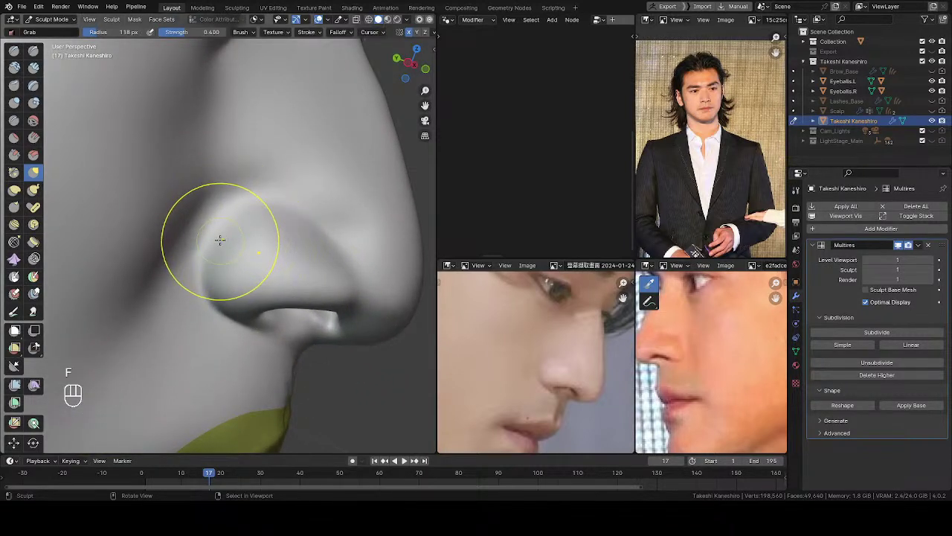
key("f")
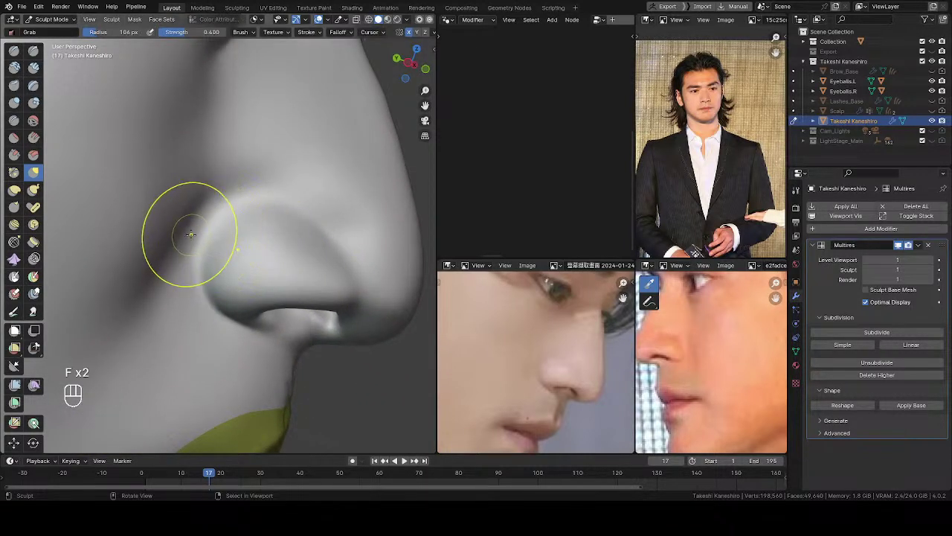
key("f")
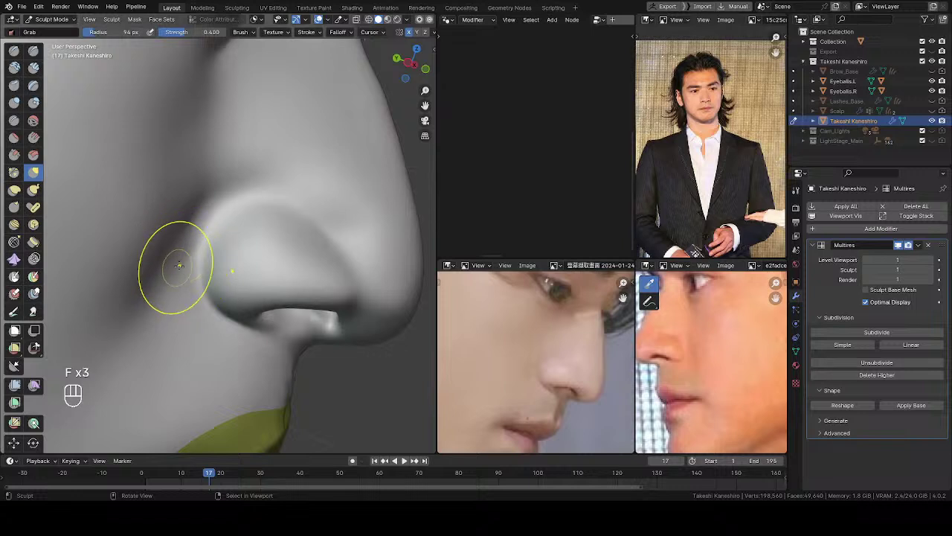
middle_click_drag(200, 249, 208, 250)
mouse_move(205, 237)
left_mouse_down("shift")
mouse_move(208, 214)
mouse_move(211, 253)
left_mouse_up("shift")
key("f")
key("f")
left_click(218, 245)
middle_click_drag(221, 234, 215, 227)
key("f")
left_click(226, 234)
key("f")
left_click(214, 225)
Build up the cheek beside the nostril with the Draw brush at about 76 px radius and 0.2 strength
middle_click_drag(221, 248, 131, 310)
scroll(230, 279, "down", 2)
mouse_move(232, 280)
middle_mouse_down()
mouse_move(218, 247)
mouse_move(337, 247)
mouse_move(237, 250)
mouse_move(241, 276)
middle_mouse_up()
mouse_move(242, 277)
middle_mouse_down()
mouse_move(291, 272)
mouse_move(314, 255)
mouse_move(304, 277)
middle_mouse_up()
mouse_move(303, 277)
middle_mouse_down()
mouse_move(285, 317)
mouse_move(301, 325)
mouse_move(279, 279)
mouse_move(242, 320)
mouse_move(197, 341)
mouse_move(397, 219)
mouse_move(263, 242)
middle_mouse_up()
key("v")
middle_click_drag(198, 267, 258, 259, "shift")
key("f")
left_click(196, 298)
left_click_drag(202, 287, 211, 259)
mouse_move(207, 277)
middle_mouse_down()
mouse_move(211, 285)
mouse_move(201, 276)
middle_mouse_up()
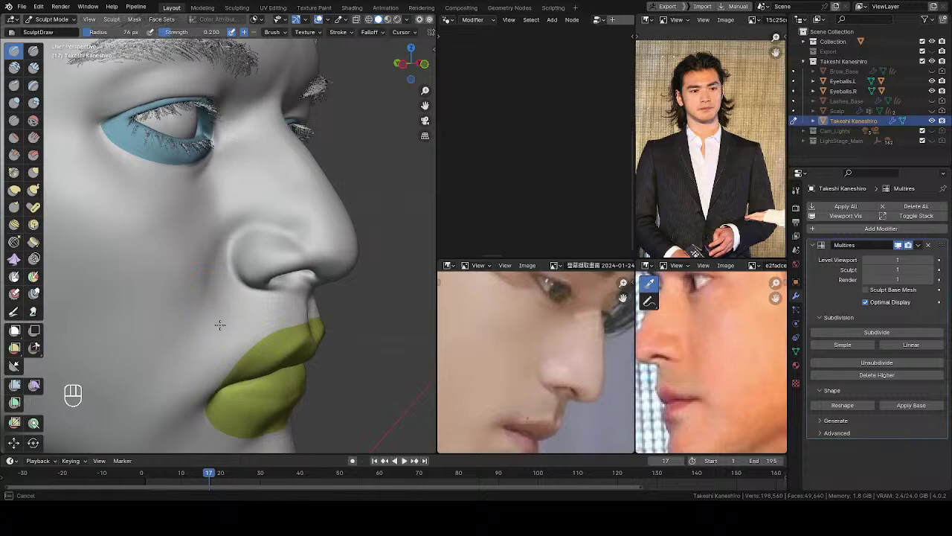
Sculpt the cheek next to the nose with the Draw brush at about 78 px and save the file
mouse_move(213, 330)
middle_mouse_down()
mouse_move(169, 268)
mouse_move(134, 259)
middle_mouse_up()
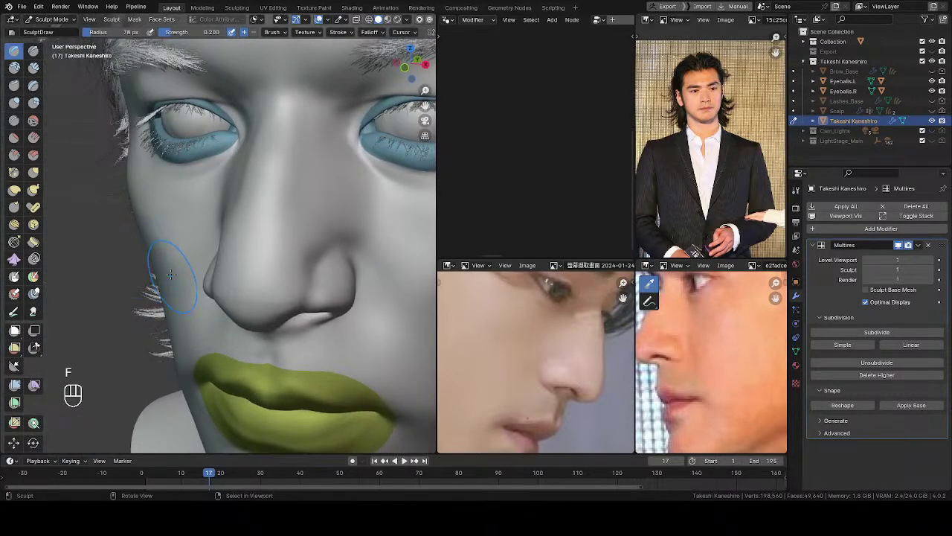
middle_click_drag(188, 293, 250, 323)
mouse_move(291, 299)
middle_mouse_down("shift")
mouse_move(196, 282)
mouse_move(242, 287)
middle_mouse_up("shift")
left_click_drag(327, 281, 313, 291)
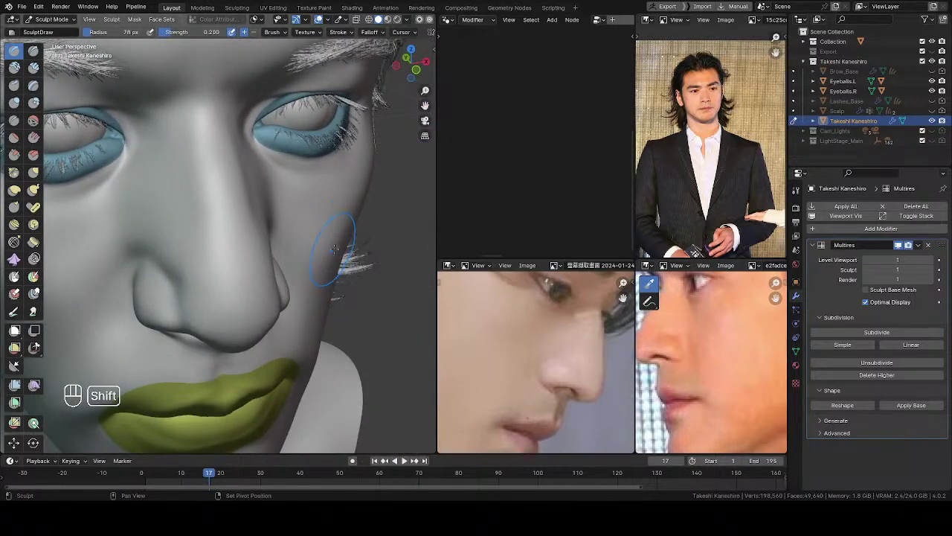
mouse_move(329, 253)
middle_mouse_down()
mouse_move(398, 175)
mouse_move(350, 290)
mouse_move(361, 286)
middle_mouse_up()
middle_click_drag(253, 223, 249, 249, "ctrl")
mouse_move(249, 249)
middle_mouse_down()
mouse_move(192, 244)
mouse_move(252, 211)
mouse_move(186, 213)
mouse_move(181, 240)
mouse_move(265, 257)
mouse_move(256, 310)
mouse_move(259, 285)
middle_mouse_up()
key("ctrl+s")
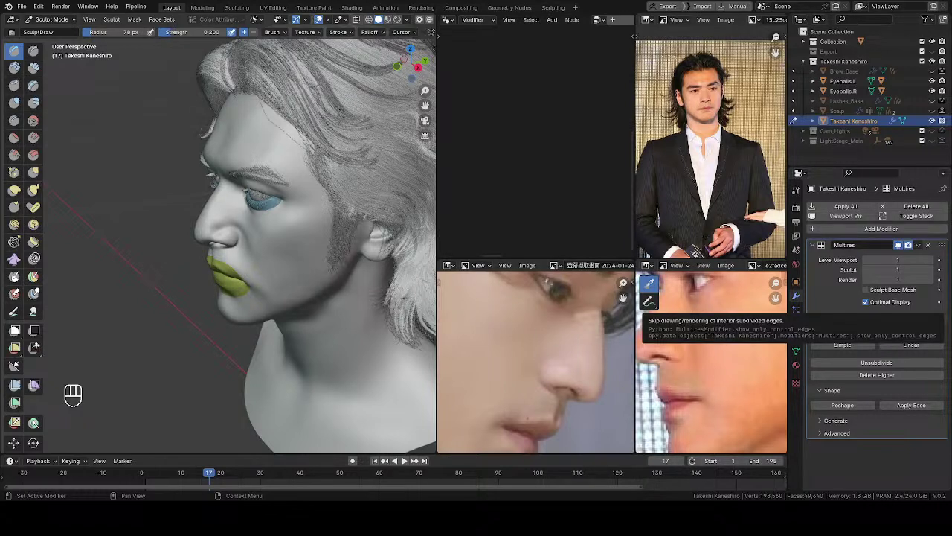
Bring back the three-quarter portrait reference photo and match the bust's viewing angle to it
left_click_drag(656, 302, 556, 318)
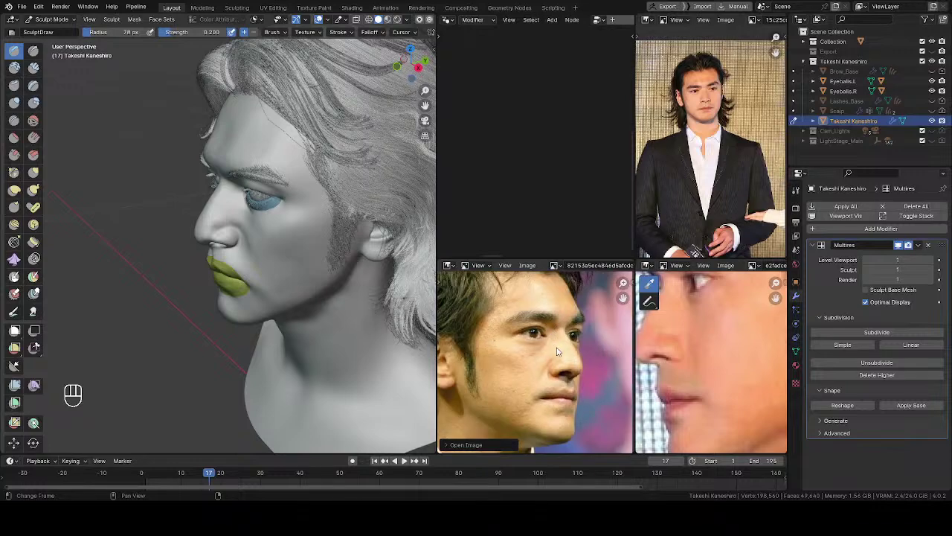
mouse_move(305, 174)
middle_mouse_down()
mouse_move(329, 253)
mouse_move(407, 145)
mouse_move(297, 305)
mouse_move(331, 242)
middle_mouse_up()
middle_click_drag(332, 241, 323, 187, "ctrl")
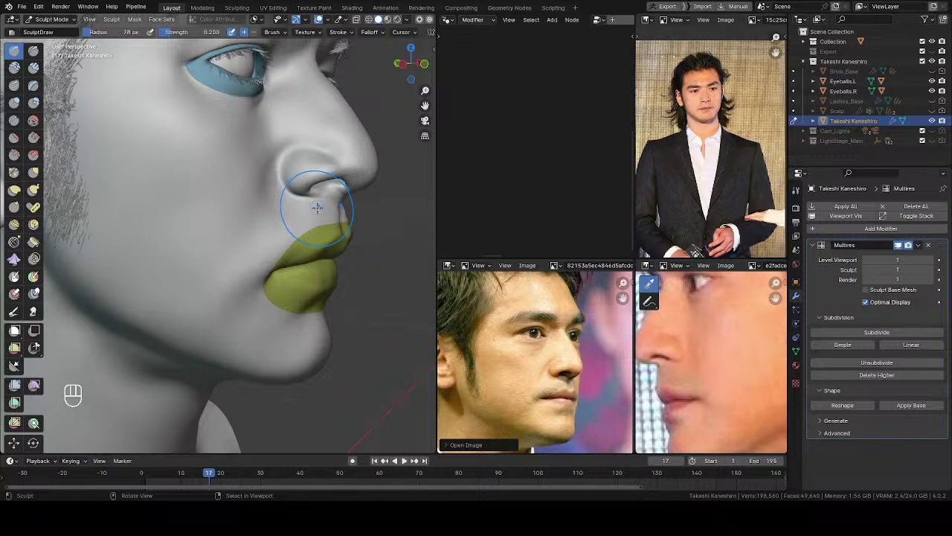
Try to carve the crease beside the nostril wing with the inverted Draw brush at about 14 px radius
key("f")
left_click(250, 200)
mouse_move(246, 202)
middle_mouse_down()
mouse_move(277, 196)
mouse_move(297, 176)
middle_mouse_up()
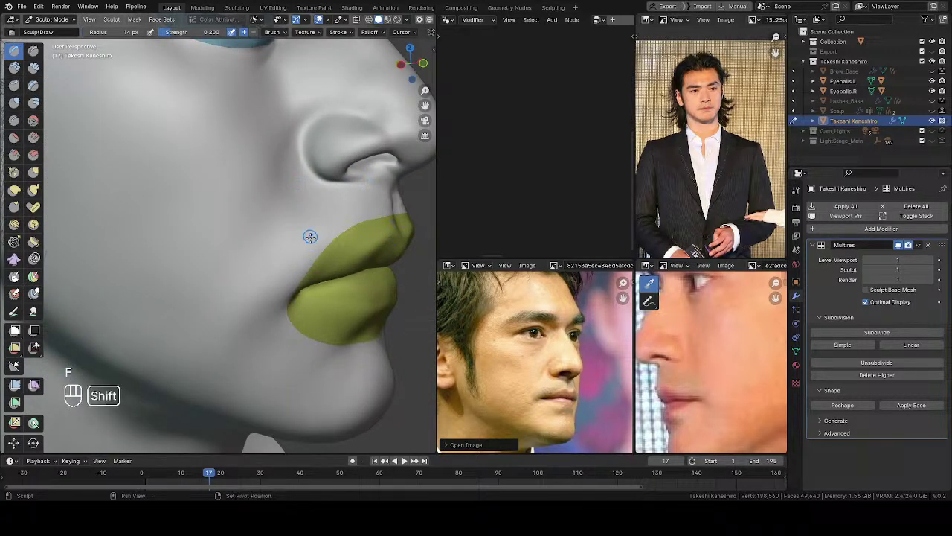
middle_click_drag(311, 243, 305, 313, "shift")
middle_click_drag(305, 312, 290, 308)
middle_click_drag(290, 174, 280, 207, "ctrl")
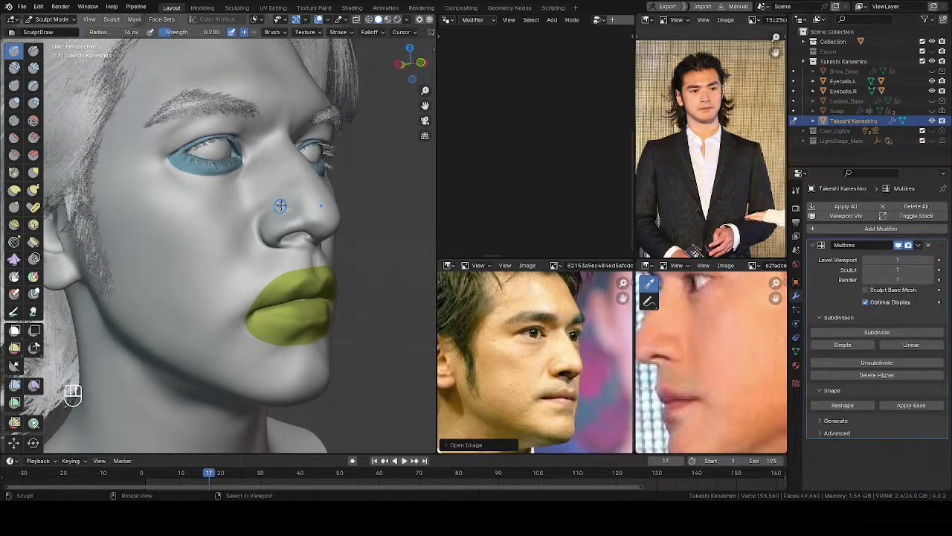
middle_click_drag(359, 122, 364, 118)
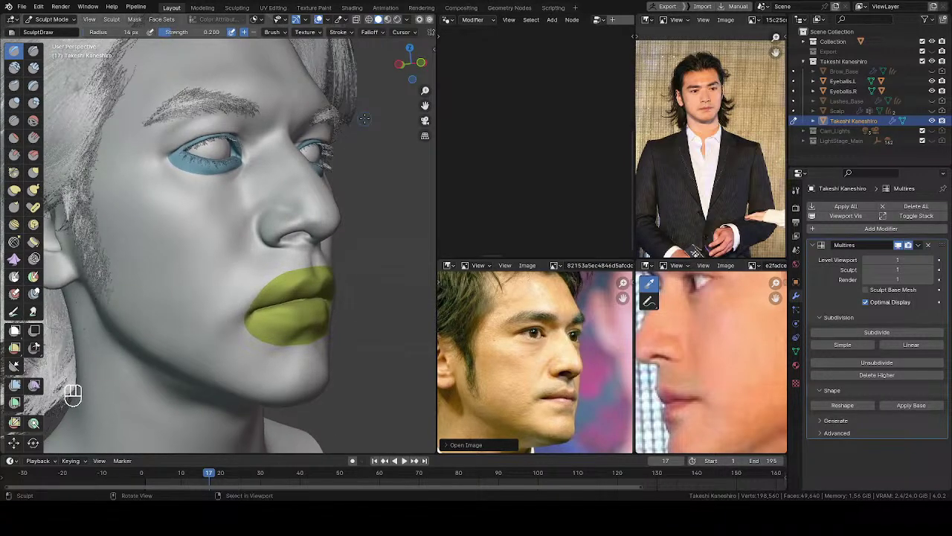
key("f")
left_click(241, 252)
left_click_drag(255, 226, 269, 209, "ctrl")
key("f")
left_click(249, 233)
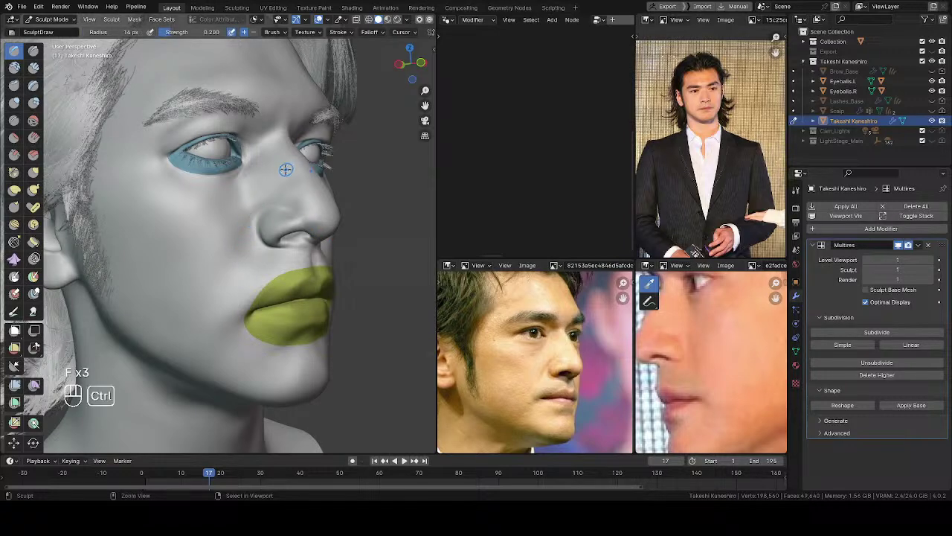
key("ctrl+z")
Carve the cheek fold beside the nostril with the inverted Draw brush, enlarging the radius from about 25 to 34 px
key("f")
left_click(257, 214)
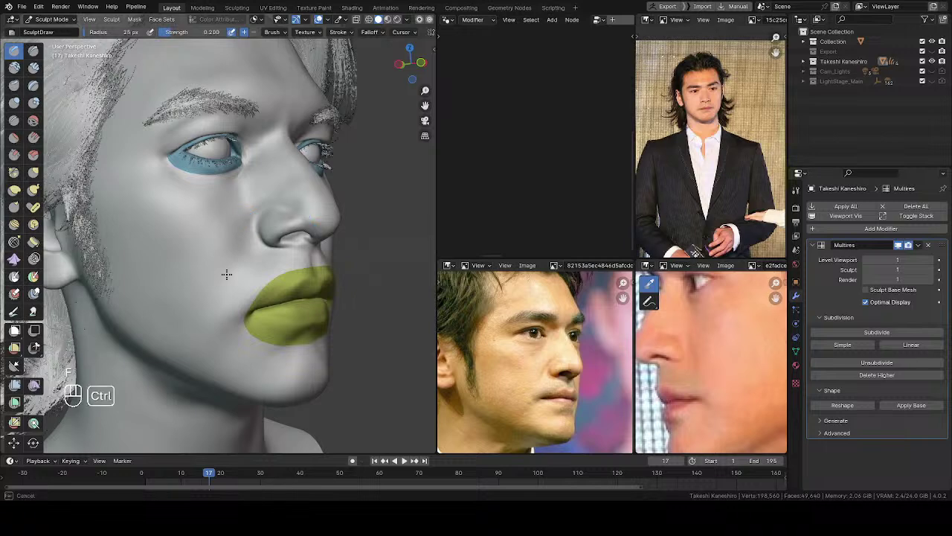
mouse_move(257, 206)
middle_mouse_down()
mouse_move(303, 214)
mouse_move(283, 218)
mouse_move(262, 253)
middle_mouse_up()
key("f")
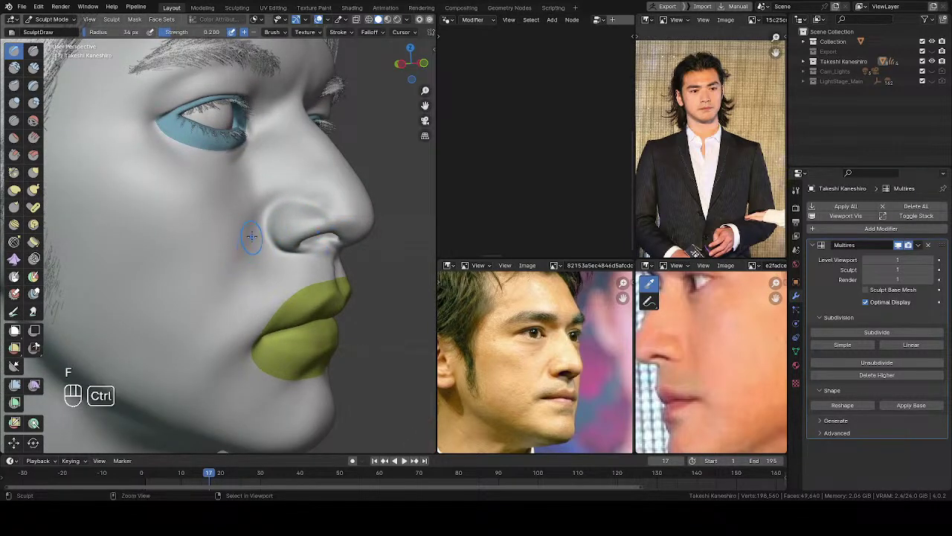
Hide the coloured face-set overlay and frame the lips in a close three-quarter view from below
middle_click_drag(240, 282, 123, 258)
scroll(141, 253, "down", 3)
middle_click_drag(294, 220, 288, 242)
middle_click_drag(289, 242, 320, 232, "ctrl")
middle_click_drag(268, 212, 339, 211)
key("z")
middle_click_drag(278, 241, 255, 243)
mouse_move(230, 295)
middle_mouse_down("shift")
mouse_move(295, 202)
mouse_move(356, 184)
mouse_move(361, 165)
middle_mouse_up("shift")
middle_click_drag(334, 207, 321, 199)
Sculpt the front of the upper lip with the Draw brush at about 45 to 53 px radius and 0.2 strength
key("f")
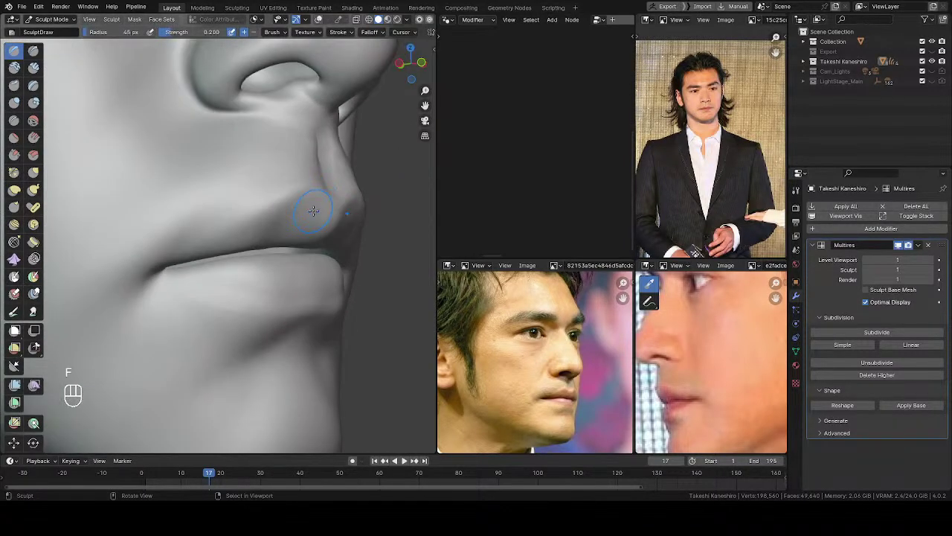
key("f")
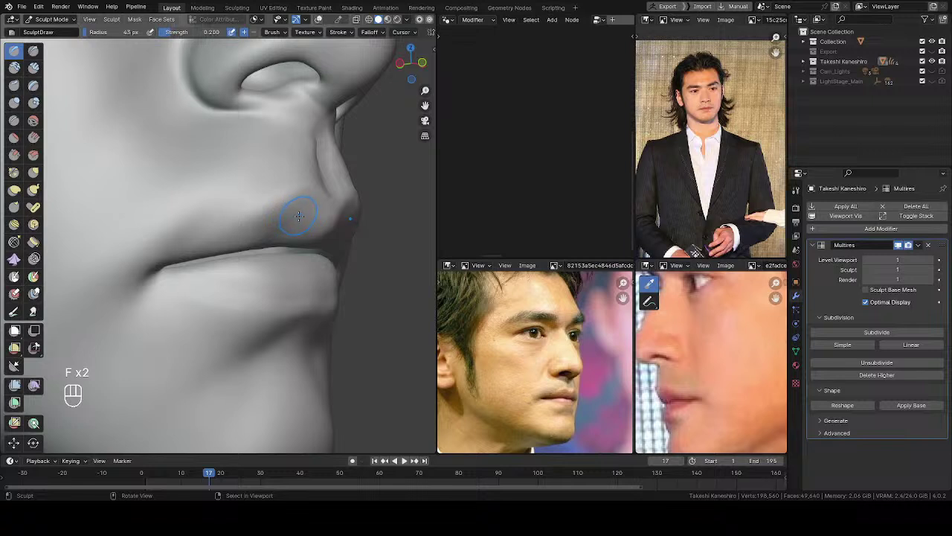
left_click_drag(300, 217, 295, 202)
key("f")
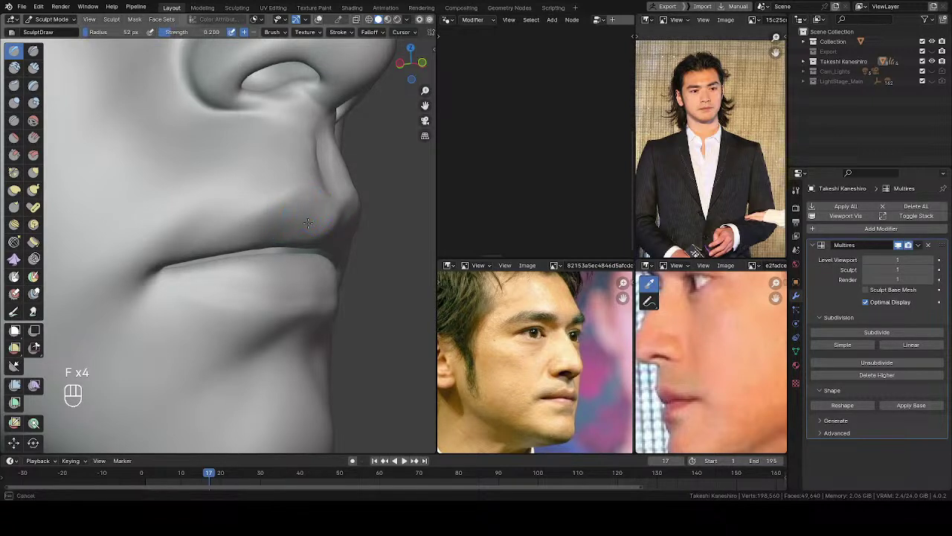
middle_click_drag(324, 222, 319, 219)
key("f")
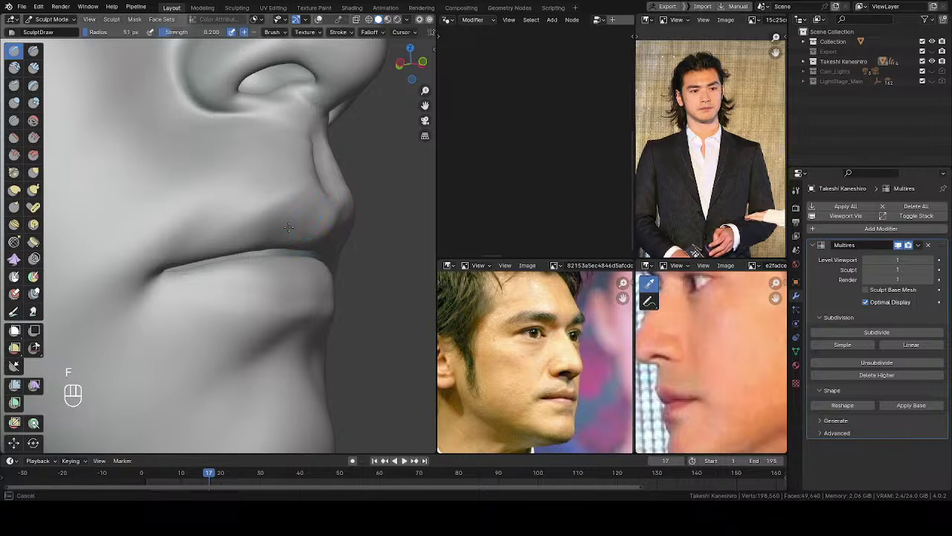
mouse_move(301, 227)
left_mouse_down()
mouse_move(315, 214)
mouse_move(290, 224)
mouse_move(311, 220)
left_mouse_up()
middle_click_drag(307, 233, 308, 246)
mouse_move(297, 214)
left_mouse_down()
mouse_move(280, 222)
mouse_move(286, 227)
left_mouse_up()
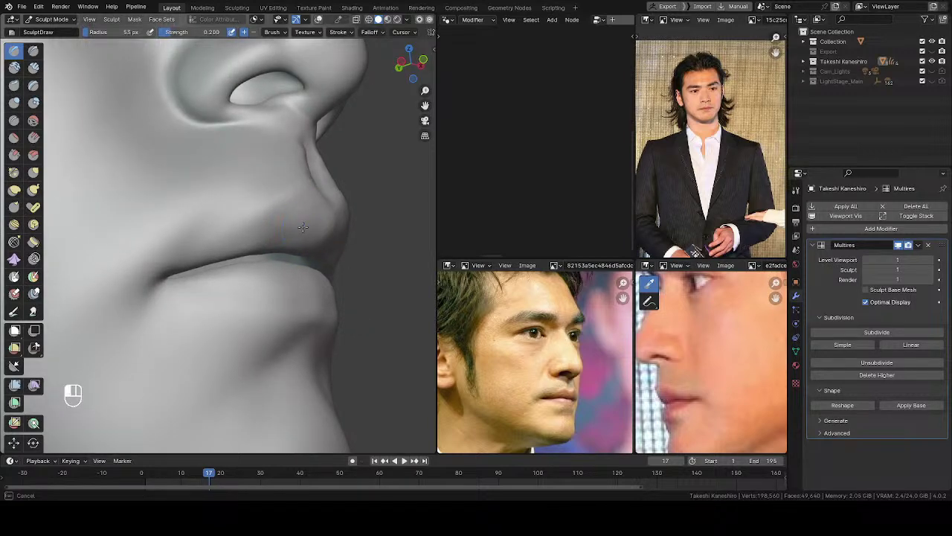
mouse_move(319, 206)
middle_mouse_down()
mouse_move(359, 212)
mouse_move(320, 240)
mouse_move(330, 234)
mouse_move(299, 302)
mouse_move(331, 238)
middle_mouse_up()
Switch the viewport shading to the brown clay MatCap and check the lips and lower face with it
left_click(407, 20)
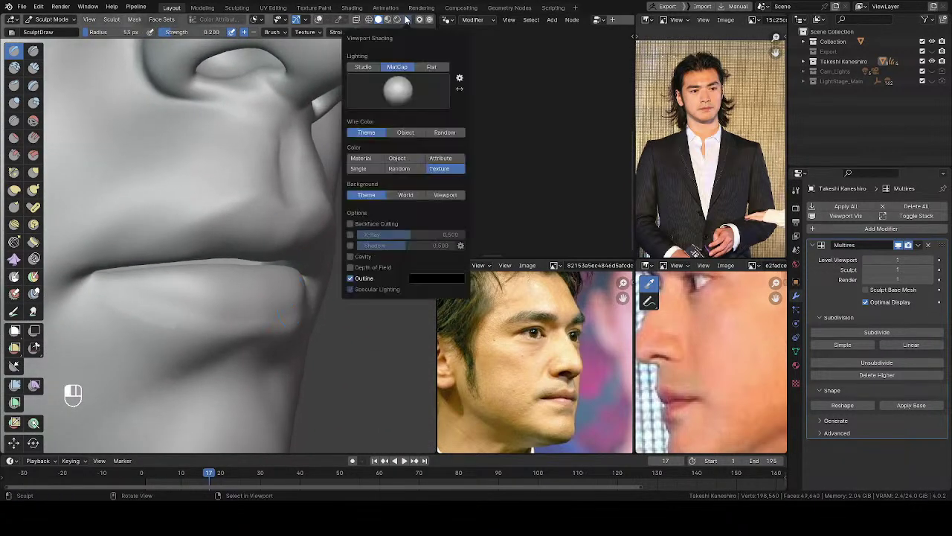
left_click(397, 93)
left_click(404, 127)
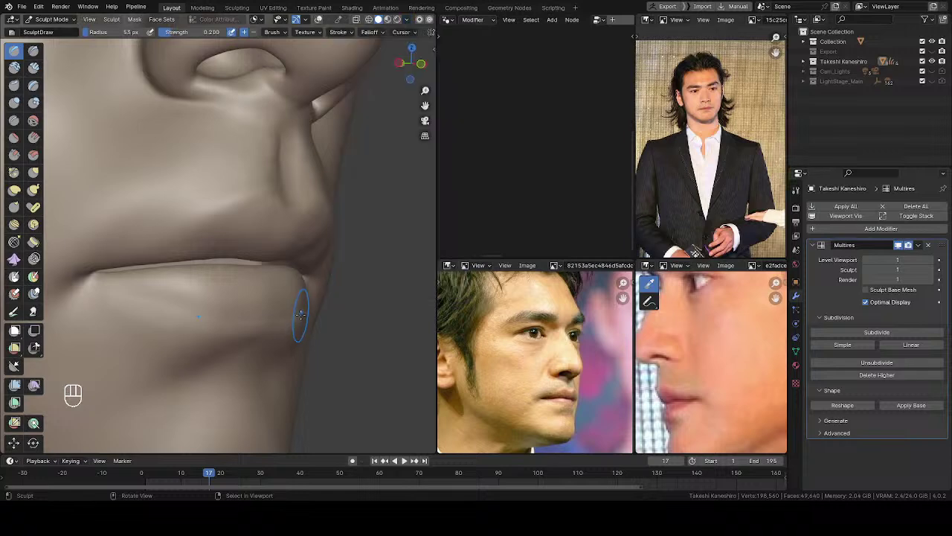
mouse_move(312, 284)
middle_mouse_down()
mouse_move(323, 271)
mouse_move(307, 276)
mouse_move(379, 191)
mouse_move(372, 181)
mouse_move(336, 259)
mouse_move(355, 259)
mouse_move(354, 177)
mouse_move(317, 268)
middle_mouse_up()
scroll(307, 276, "down", 3)
mouse_move(317, 268)
middle_mouse_down("shift")
mouse_move(325, 283)
mouse_move(334, 273)
middle_mouse_up("shift")
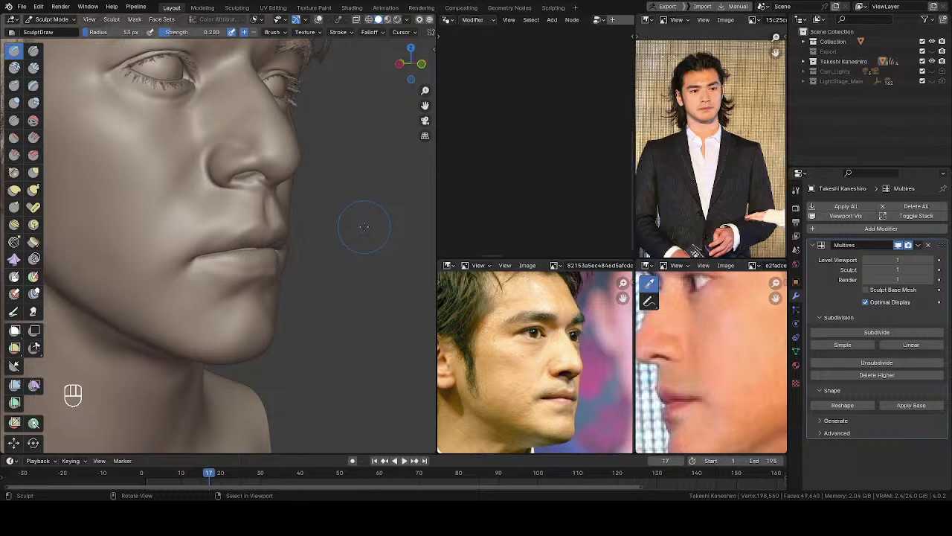
Shape the upper lip's middle above the mouth line with the Draw brush at about 49 to 54 px
middle_click_drag(330, 250, 301, 240, "shift")
mouse_move(300, 240)
middle_mouse_down("ctrl")
mouse_move(321, 221)
mouse_move(277, 250)
middle_mouse_up("ctrl")
middle_click_drag(277, 250, 297, 233, "ctrl")
key("f")
left_click(298, 233)
left_click_drag(314, 216, 303, 221)
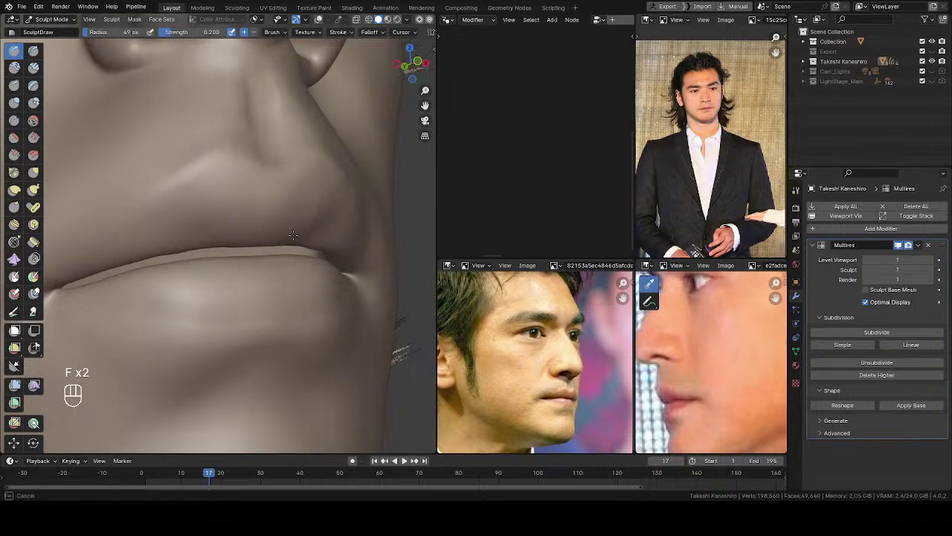
key("f")
left_click(276, 239)
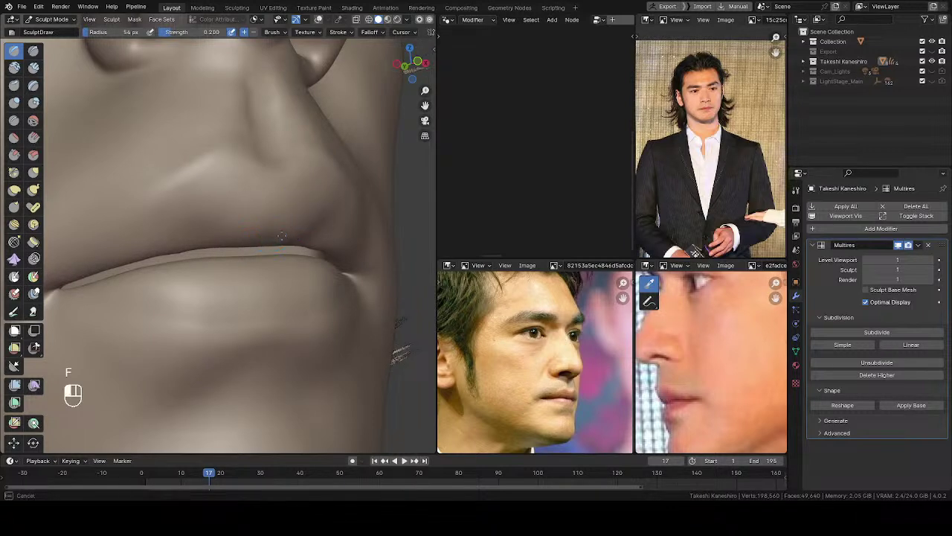
Sculpt the far side of the upper lip toward the mouth corner with the Draw brush at about 54 px
mouse_move(315, 216)
middle_mouse_down()
mouse_move(406, 224)
mouse_move(340, 223)
mouse_move(270, 199)
middle_mouse_up()
scroll(314, 229, "down", 2)
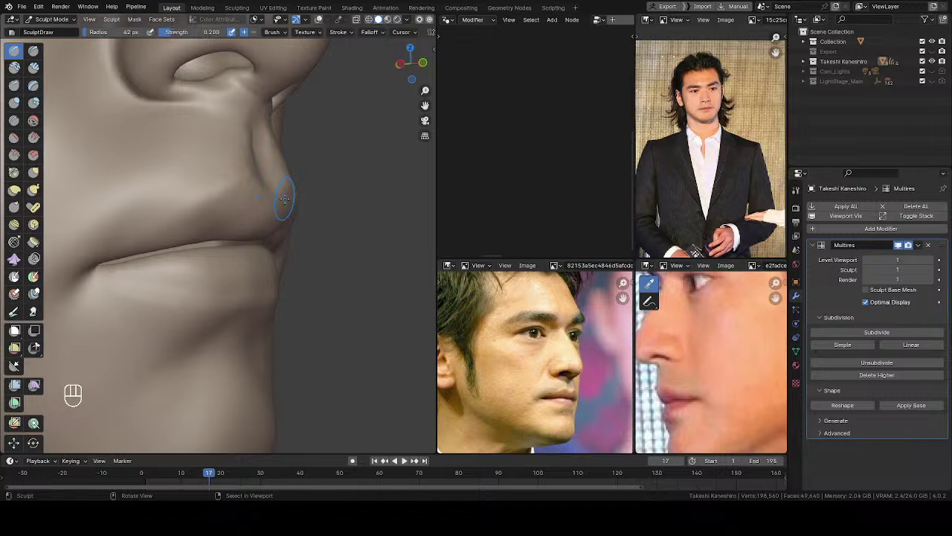
mouse_move(283, 200)
middle_mouse_down("shift")
mouse_move(280, 176)
mouse_move(316, 226)
middle_mouse_up("shift")
scroll(287, 185, "up", 3)
key("f")
left_click(311, 228)
key("f")
left_click(314, 226)
key("f")
left_click(316, 226)
left_click_drag(309, 212, 309, 233)
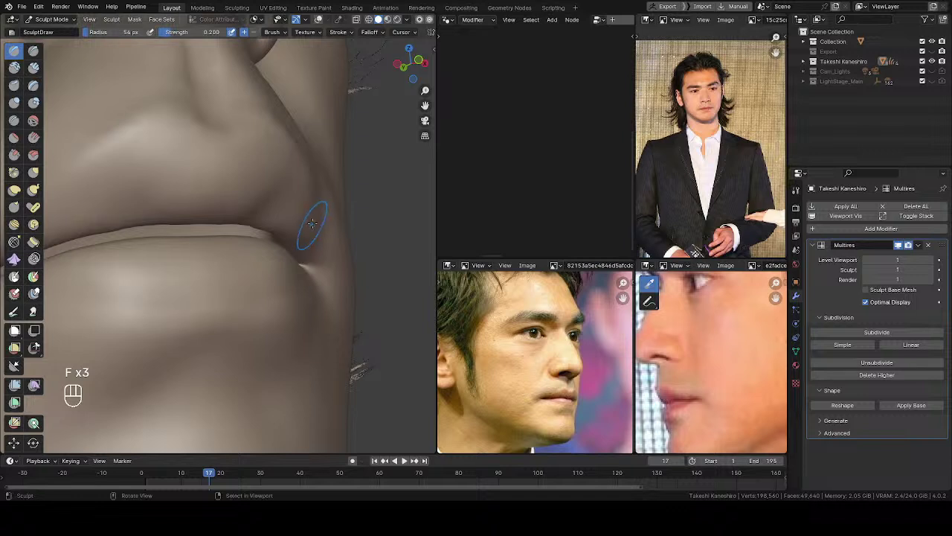
left_click_drag(318, 199, 310, 242)
Refine the upper lip's lower edge with a resized Draw brush and smooth the transition at the mouth line
middle_click_drag(309, 234, 301, 237)
left_click_drag(296, 221, 284, 240)
middle_click_drag(286, 239, 305, 243)
key("f")
mouse_move(292, 237)
left_mouse_down()
mouse_move(280, 238)
mouse_move(307, 258)
mouse_move(303, 249)
left_mouse_up()
left_click_drag(308, 247, 308, 258, "shift")
Return the bust to Object Mode and bring the whole head and shoulders into view
mouse_move(309, 270)
middle_mouse_down()
mouse_move(330, 313)
mouse_move(300, 362)
mouse_move(187, 260)
mouse_move(281, 227)
mouse_move(295, 238)
middle_mouse_up()
key("Tab")
middle_click_drag(218, 236, 223, 275, "ctrl")
middle_click_drag(223, 275, 291, 279)
Set the viewport back to the grey MatCap and save the file
left_click(415, 20)
left_click(407, 90)
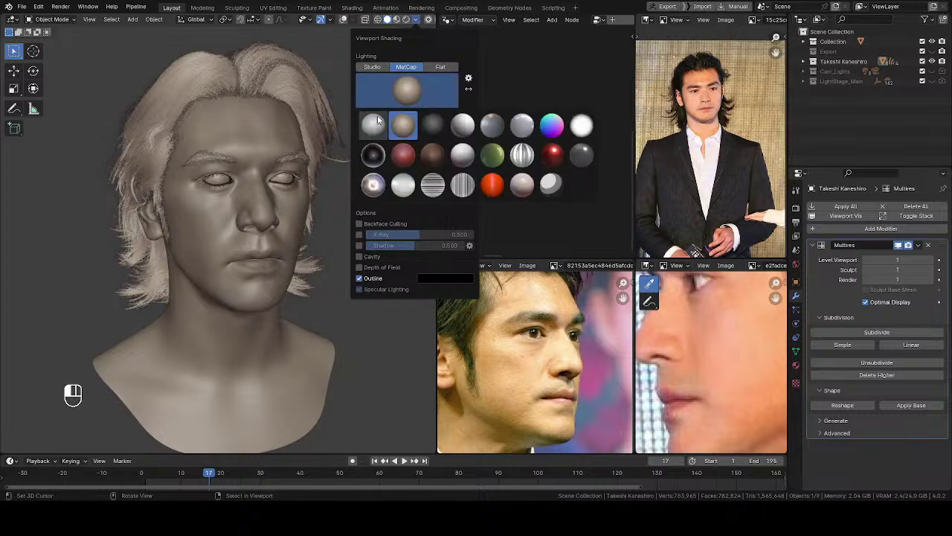
left_click(375, 126)
mouse_move(295, 208)
middle_mouse_down()
mouse_move(315, 222)
mouse_move(317, 195)
middle_mouse_up()
key("ctrl+s")
Switch to rendered shading with the LightStage_Main collection shown and move the lighting to frame 32
key("z")
left_click(328, 113)
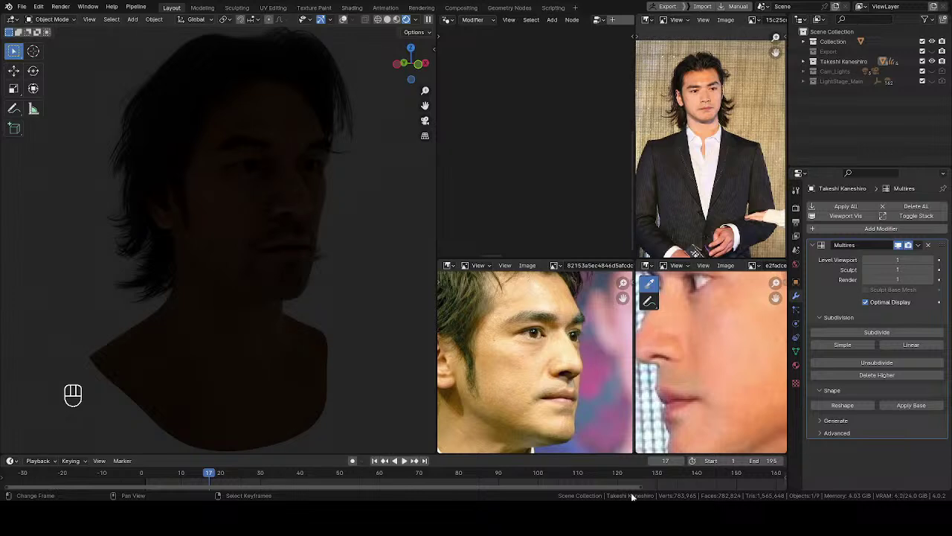
left_click(932, 81)
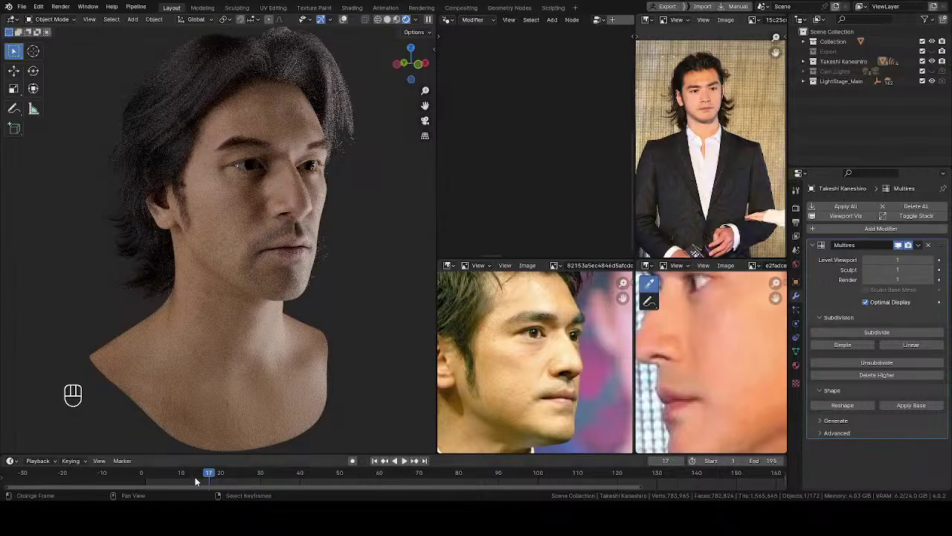
left_click_drag(214, 475, 270, 482)
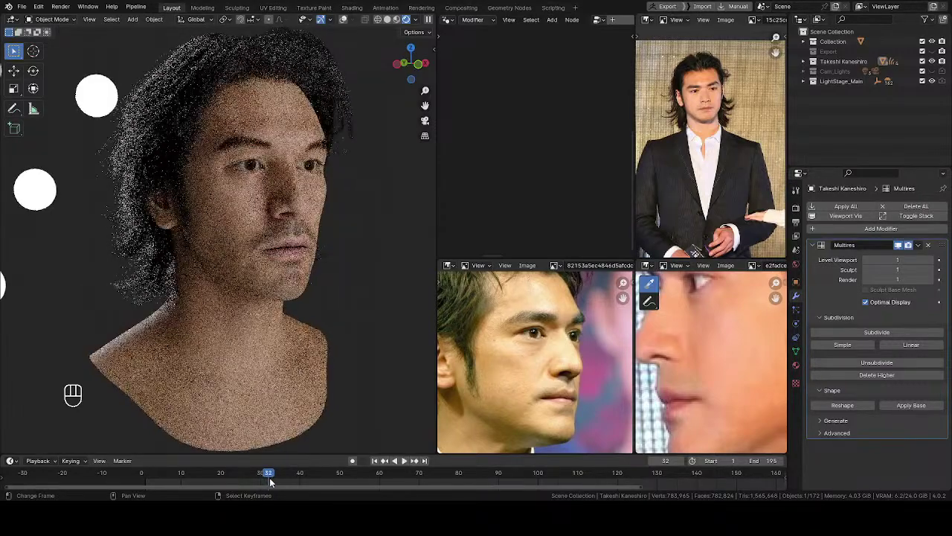
middle_click_drag(320, 192, 344, 187)
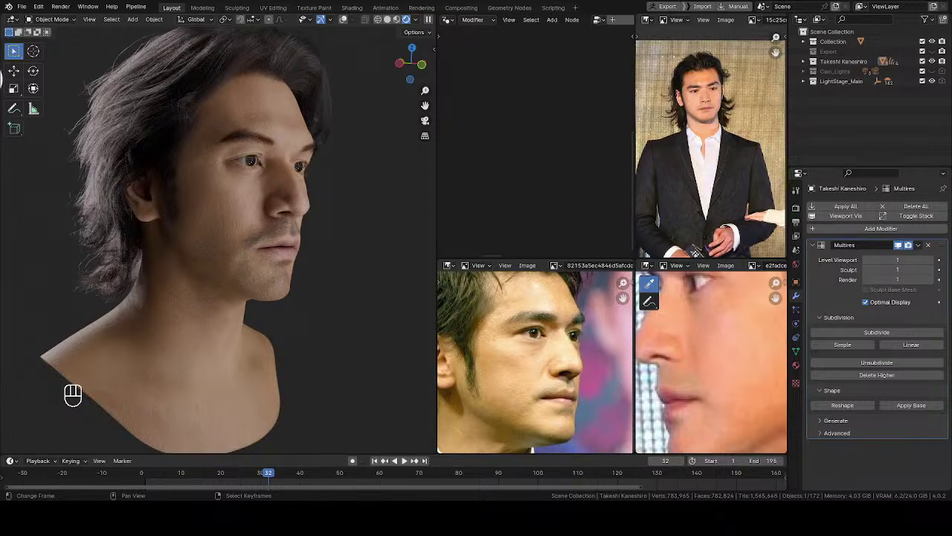
Examine the rendered bust's face and hair from both sides, at close and full-bust distance
middle_click_drag(257, 240, 179, 242)
middle_click_drag(278, 308, 274, 409, "shift")
middle_click_drag(274, 409, 292, 229, "ctrl")
middle_click_drag(291, 229, 306, 134, "ctrl")
middle_click_drag(306, 133, 287, 230, "shift")
middle_click_drag(302, 193, 298, 266, "ctrl")
middle_click_drag(298, 267, 252, 249)
middle_click_drag(305, 223, 258, 240)
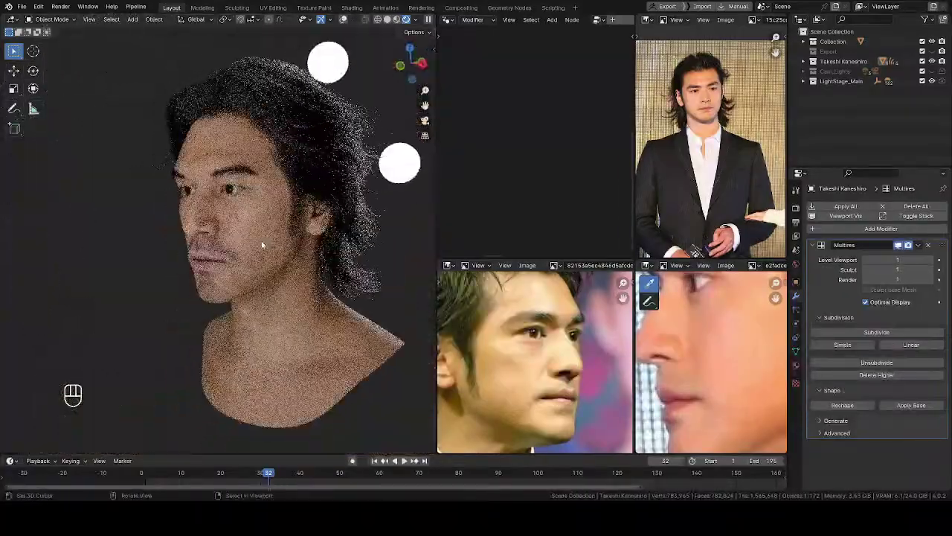
Move to frame 45 and check the rendered bust from the front under that lighting
left_click_drag(274, 476, 317, 478)
middle_click_drag(349, 195, 298, 214)
scroll(363, 282, "down", 3)
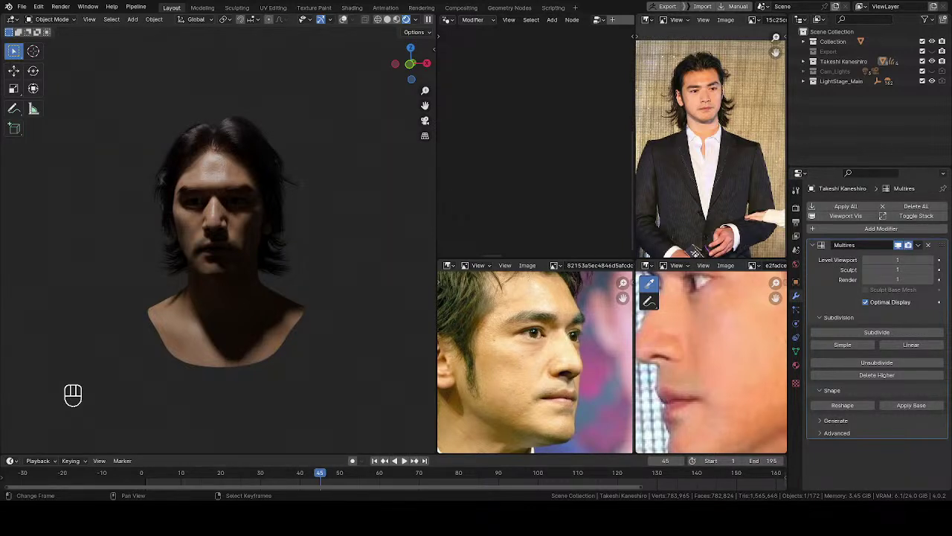
middle_click_drag(248, 238, 309, 230)
scroll(223, 245, "up", 3)
mouse_move(223, 245)
middle_mouse_down()
mouse_move(210, 251)
mouse_move(223, 255)
middle_mouse_up()
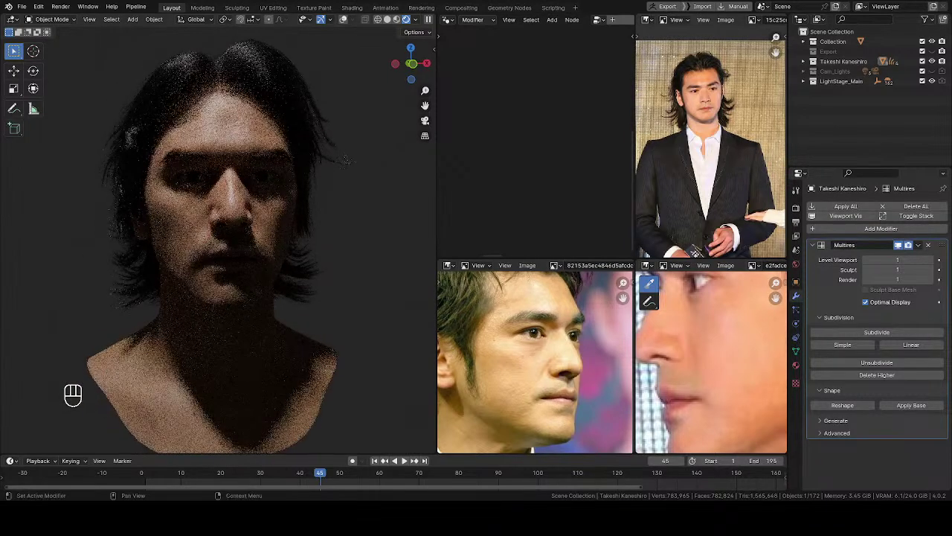
Change the geometry node area to an Image Editor and open the red samurai armor reference photo
left_click(447, 20)
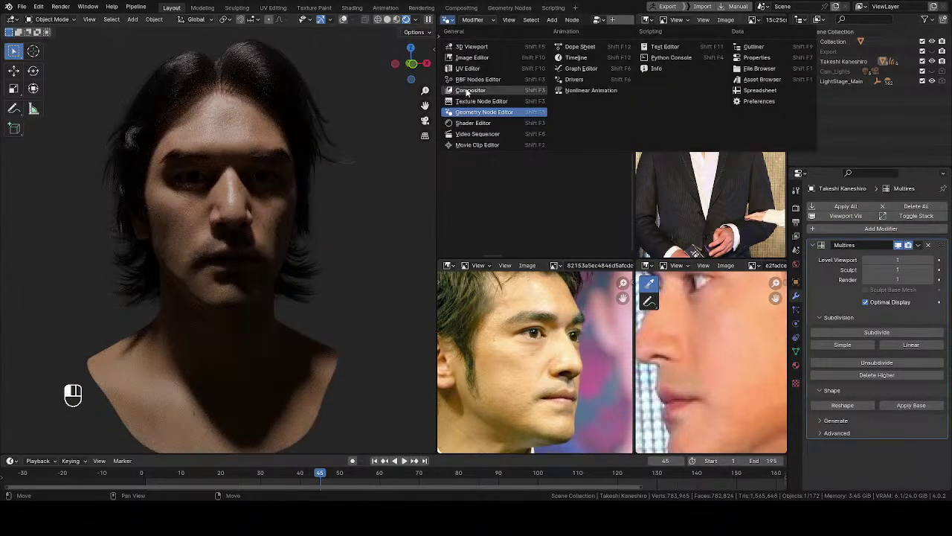
left_click(471, 58)
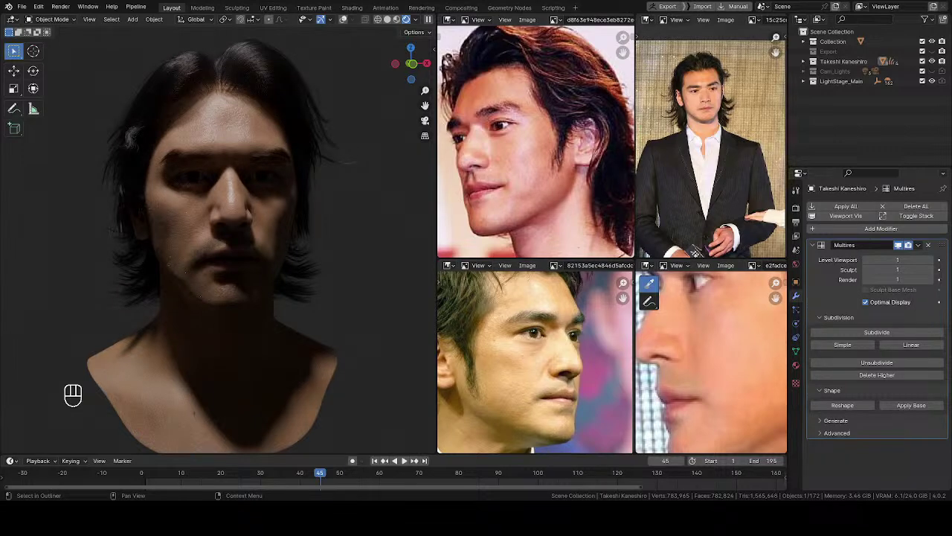
scroll(576, 112, "down", 3)
middle_click_drag(575, 107, 604, 155)
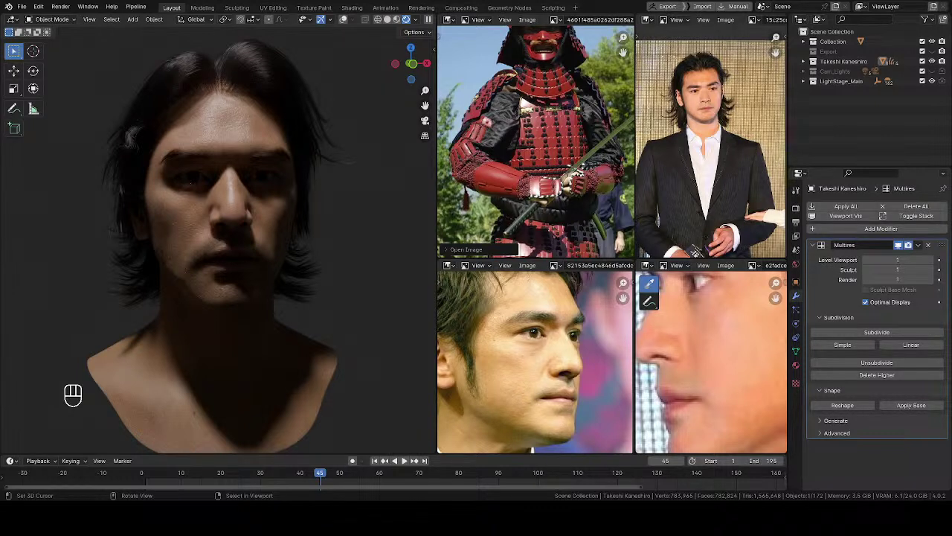
Examine the samurai armor photo up close, covering the lacing, gauntlets, sleeves and shin guards
middle_click_drag(299, 247, 248, 256)
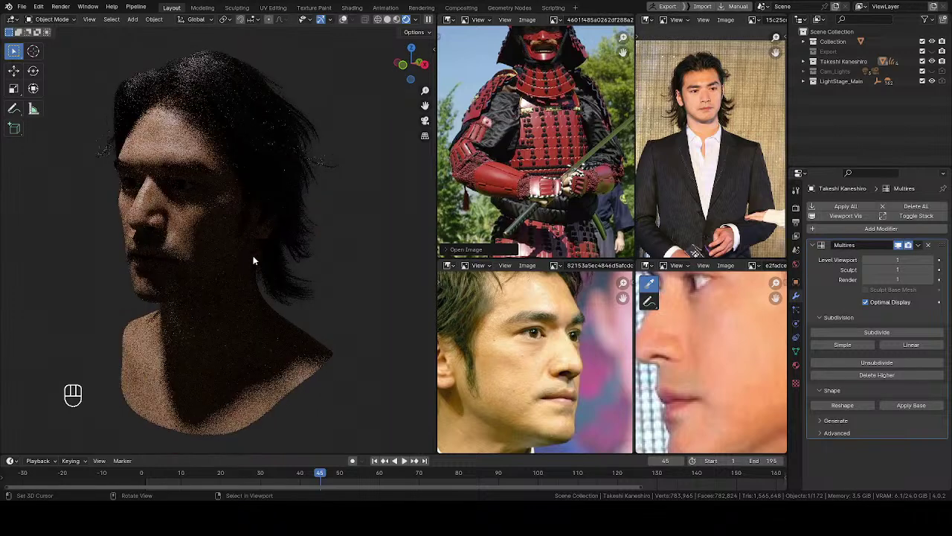
middle_click_drag(563, 104, 533, 133)
middle_click_drag(532, 133, 537, 106, "ctrl")
mouse_move(537, 106)
middle_mouse_down()
mouse_move(525, 119)
mouse_move(551, 96)
middle_mouse_up()
mouse_move(567, 133)
middle_mouse_down()
mouse_move(499, 118)
mouse_move(545, 121)
mouse_move(550, 138)
middle_mouse_up()
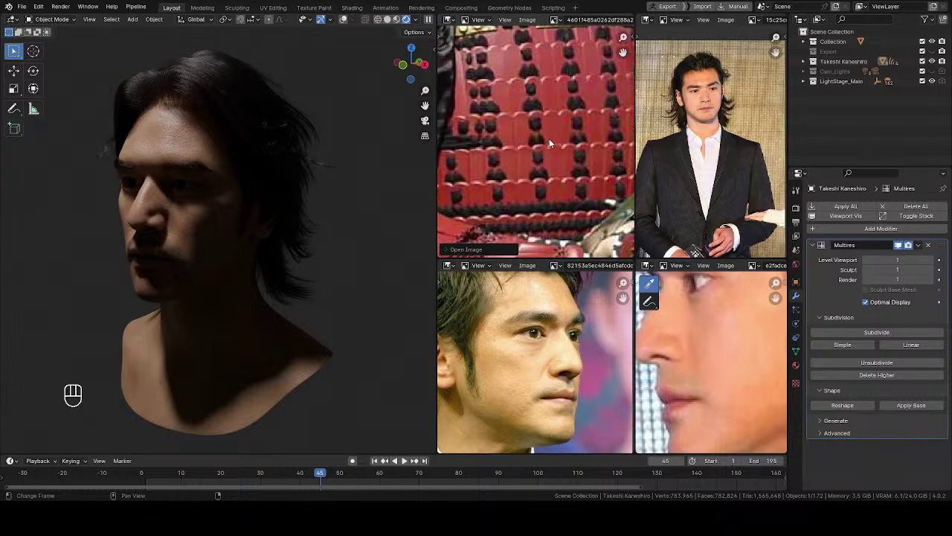
scroll(536, 143, "down", 6)
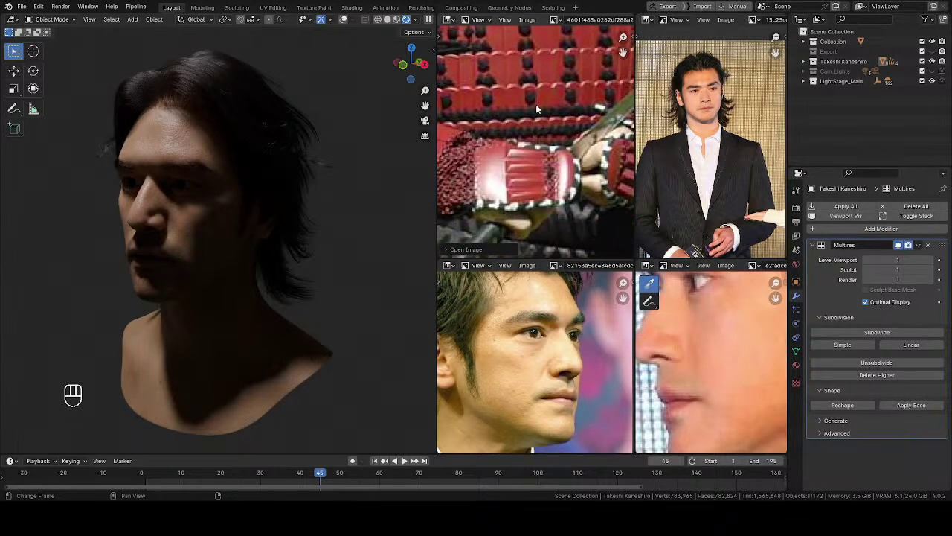
middle_click_drag(532, 178, 561, 99, "ctrl")
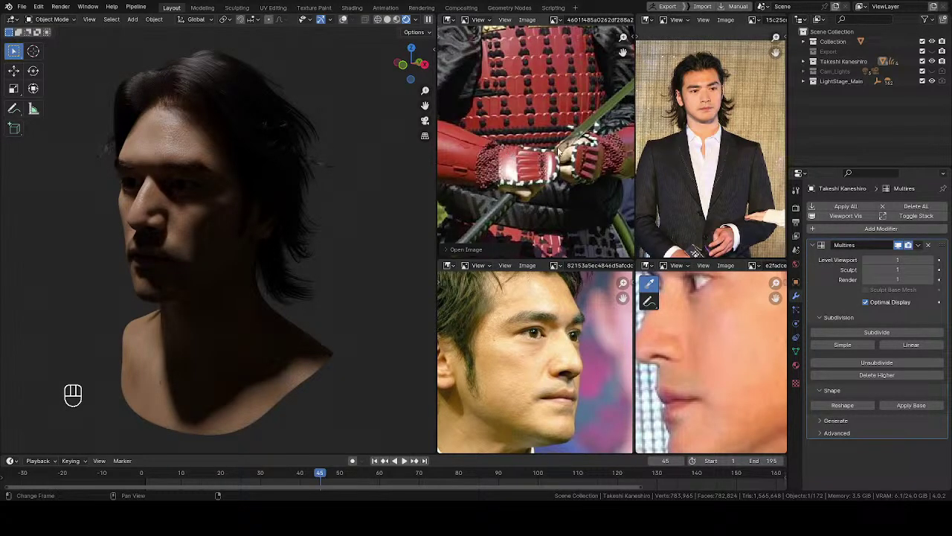
scroll(560, 150, "down", 3)
mouse_move(564, 142)
middle_mouse_down()
mouse_move(532, 101)
mouse_move(551, 101)
mouse_move(564, 122)
mouse_move(551, 153)
mouse_move(562, 104)
mouse_move(563, 152)
middle_mouse_up()
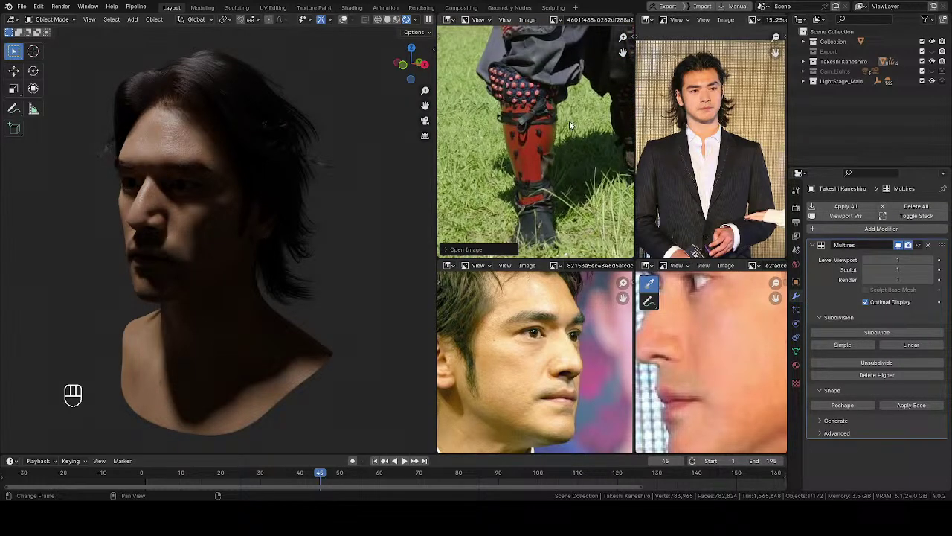
middle_click_drag(581, 103, 543, 190)
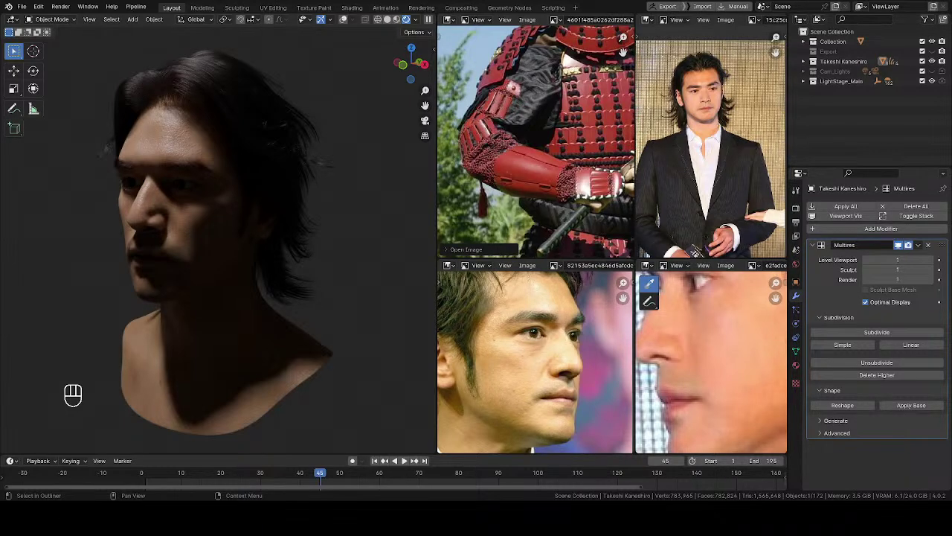
Open the brown armor photo th (4).jpg to inspect its chest plates, and bring the red samurai armor photo back in its place
left_click_drag(860, 195, 505, 114)
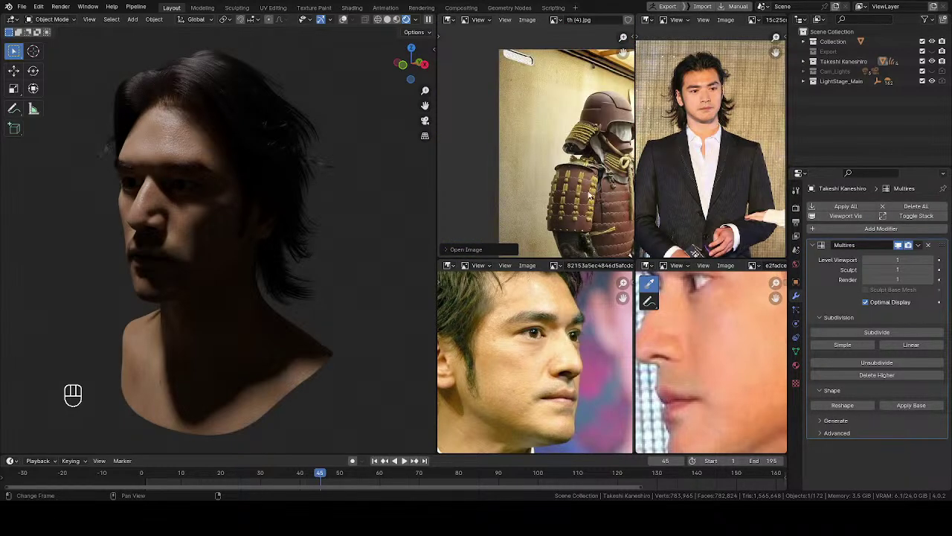
middle_click_drag(591, 191, 482, 110)
scroll(505, 145, "up", 3)
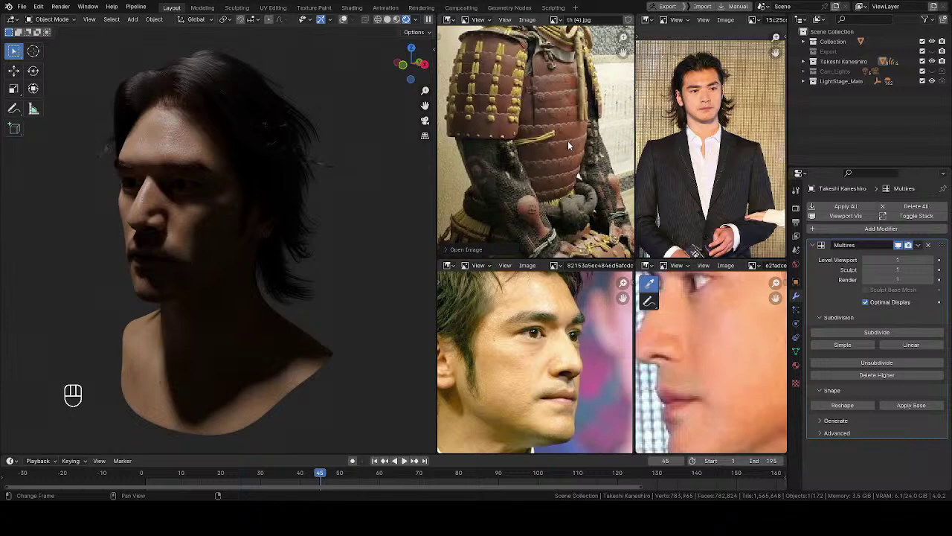
left_click_drag(951, 112, 554, 128)
middle_click_drag(554, 128, 464, 85)
scroll(464, 84, "down", 2)
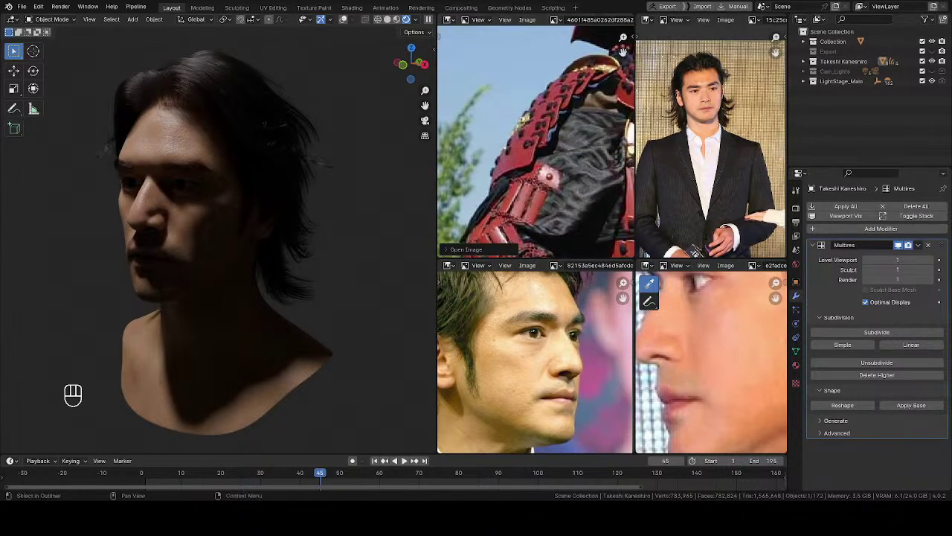
Load th (4).jpg and the red samurai armor photo side by side in the two upper reference areas and frame both
left_click_drag(951, 110, 566, 100)
mouse_move(563, 166)
middle_mouse_down()
mouse_move(573, 70)
mouse_move(609, 250)
mouse_move(476, 127)
mouse_move(611, 250)
mouse_move(633, 253)
middle_mouse_up()
left_click_drag(951, 153, 722, 146)
middle_click_drag(704, 157, 751, 198)
scroll(697, 132, "up", 5)
middle_click_drag(697, 133, 692, 173)
scroll(739, 140, "down", 5)
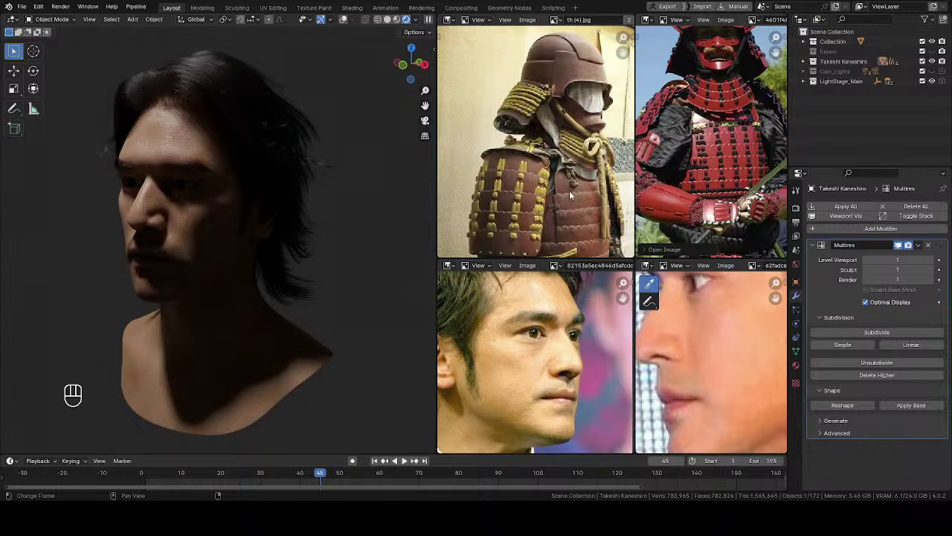
Examine both armor photos, comparing the helmets, chest lacing, shoulder guards, gauntlets and skirt plates
scroll(570, 191, "up", 3)
middle_click_drag(757, 221, 743, 125)
middle_click_drag(538, 224, 588, 111)
middle_click_drag(745, 178, 746, 162)
middle_click_drag(564, 204, 550, 123)
middle_click_drag(712, 190, 720, 229)
middle_click_drag(750, 156, 716, 210)
scroll(715, 209, "down", 1)
scroll(716, 208, "down", 1)
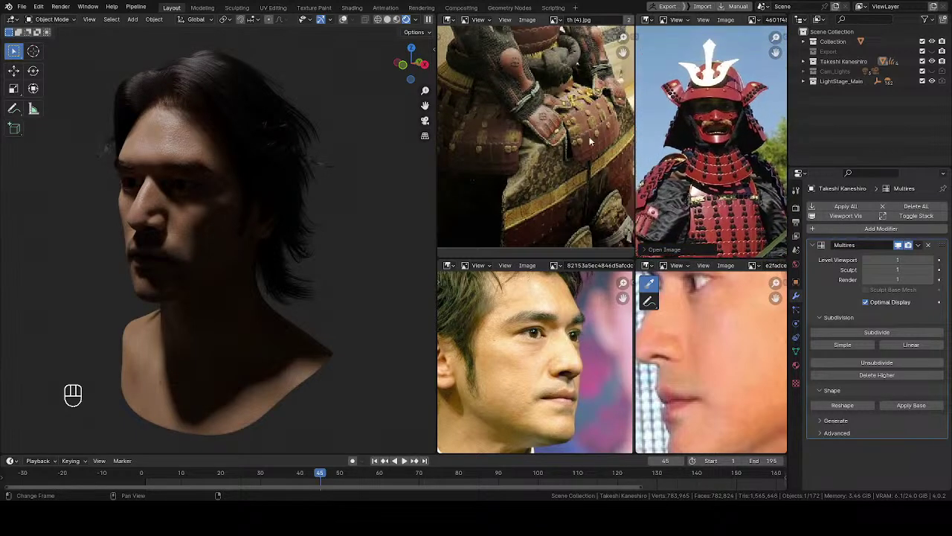
scroll(592, 221, "down", 1)
middle_click_drag(593, 221, 604, 130)
scroll(603, 131, "up", 2)
scroll(603, 131, "down", 1)
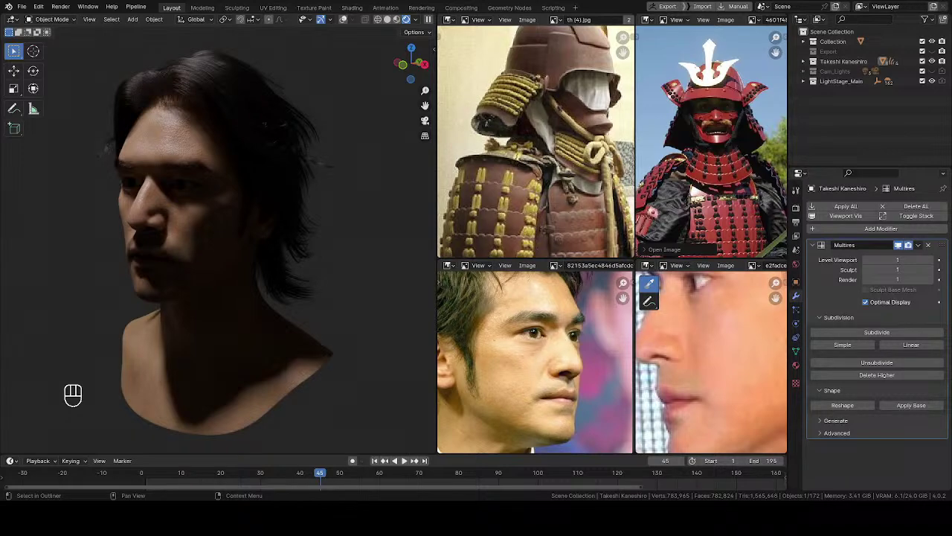
Switch the viewport to solid shading with the bust facing front, and save the file
middle_click_drag(262, 218, 299, 223)
mouse_move(246, 274)
middle_mouse_down("shift")
mouse_move(286, 259)
mouse_move(298, 327)
middle_mouse_up("shift")
key("z")
left_click(359, 256)
middle_click_drag(280, 259, 291, 355, "ctrl")
mouse_move(240, 273)
middle_mouse_down()
mouse_move(294, 275)
mouse_move(314, 266)
mouse_move(298, 257)
mouse_move(315, 248)
mouse_move(365, 291)
mouse_move(264, 268)
mouse_move(313, 222)
middle_mouse_up()
scroll(315, 267, "up", 1)
key("ctrl+s")
scroll(298, 257, "down", 1)
mouse_move(313, 222)
middle_mouse_down()
mouse_move(241, 247)
mouse_move(301, 232)
middle_mouse_up()
scroll(245, 247, "up", 2)
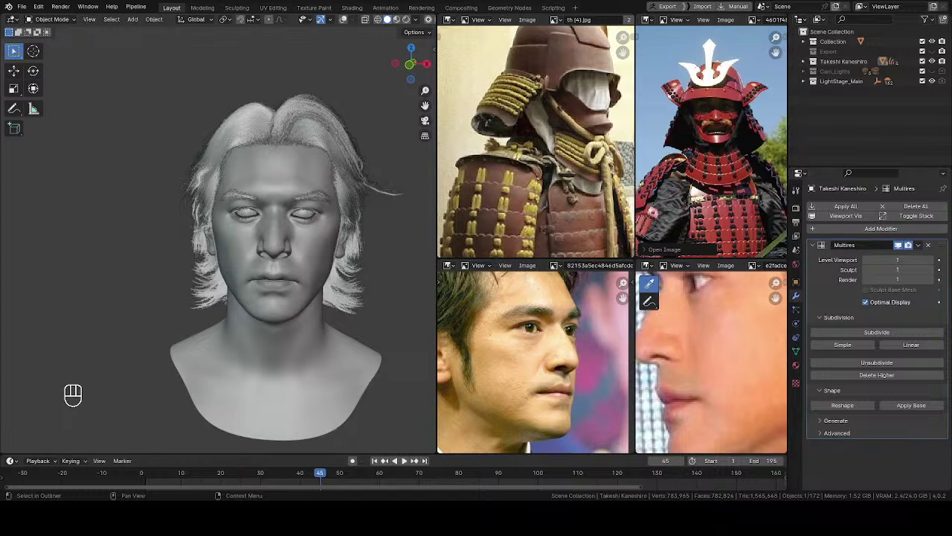
Replace the brown armor photo with the frontal long-haired face photo and frame its facial features
scroll(521, 142, "down", 4)
middle_click_drag(521, 147, 520, 142)
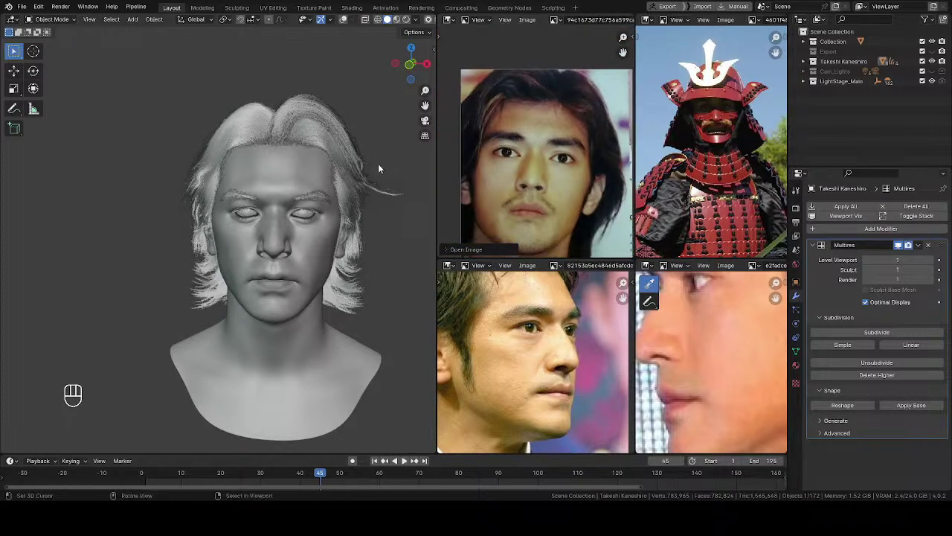
scroll(283, 226, "up", 1)
scroll(282, 226, "up", 1)
middle_click_drag(282, 226, 262, 212)
middle_click_drag(262, 212, 266, 164)
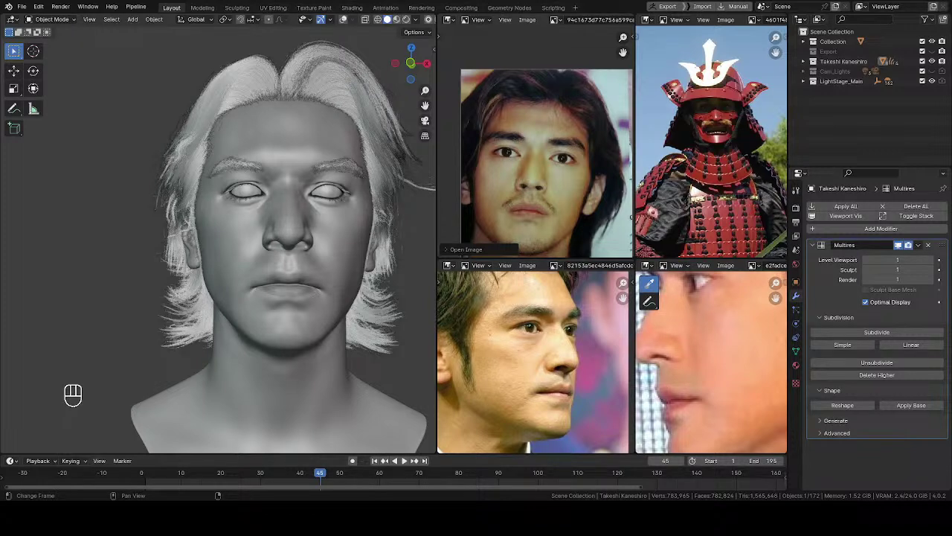
scroll(567, 130, "up", 2)
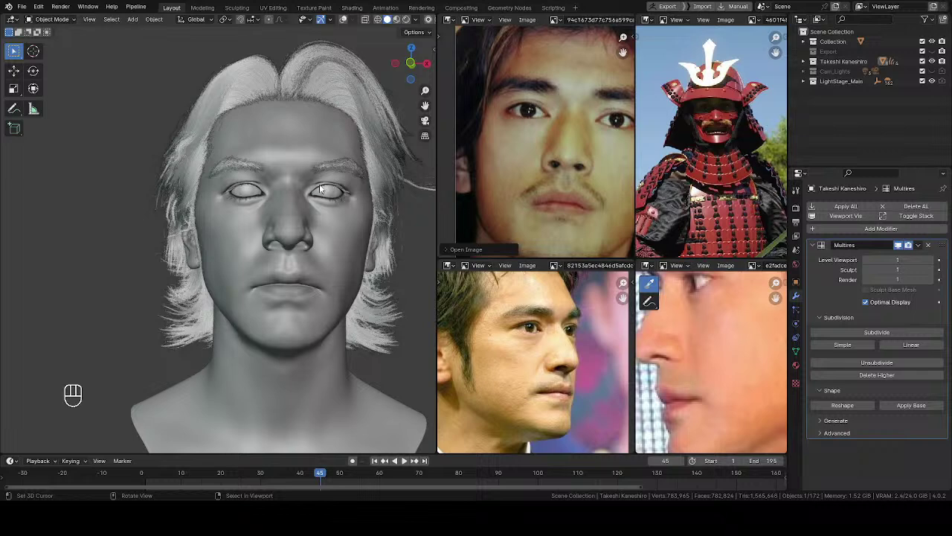
Turn on viewport overlays, hide the LightStage_Main collection and put the head into Sculpt Mode
scroll(298, 196, "down", 3)
middle_click_drag(299, 196, 232, 222)
scroll(254, 189, "up", 3)
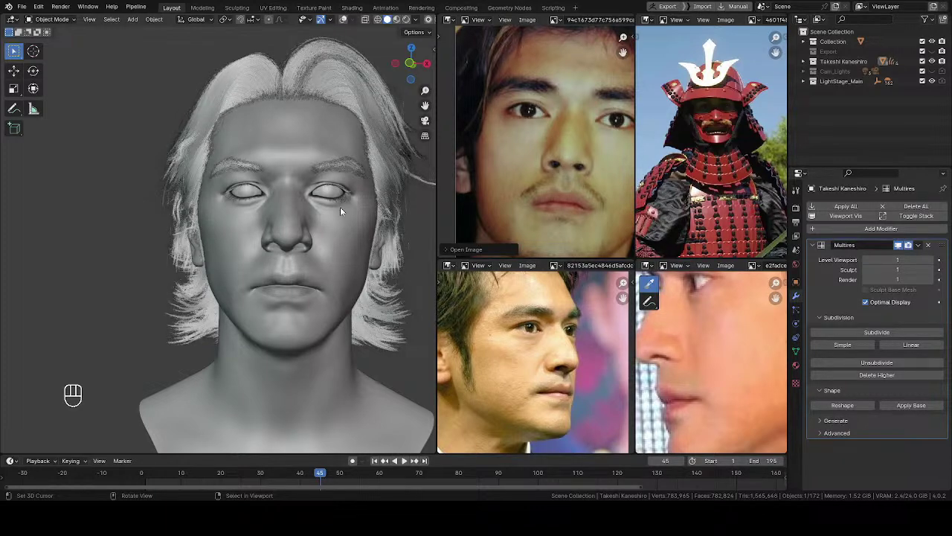
middle_click_drag(309, 236, 291, 266, "shift")
scroll(293, 231, "up", 2)
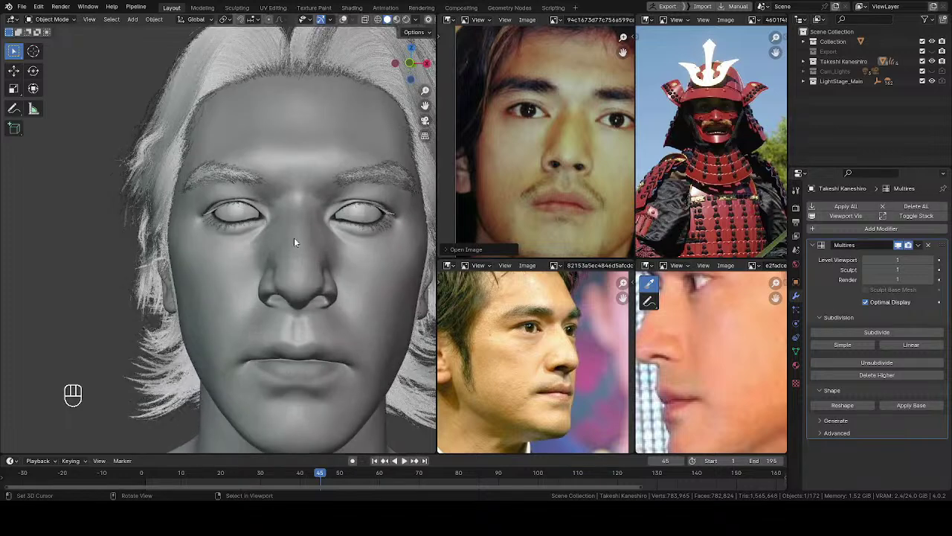
key("shift+alt+z")
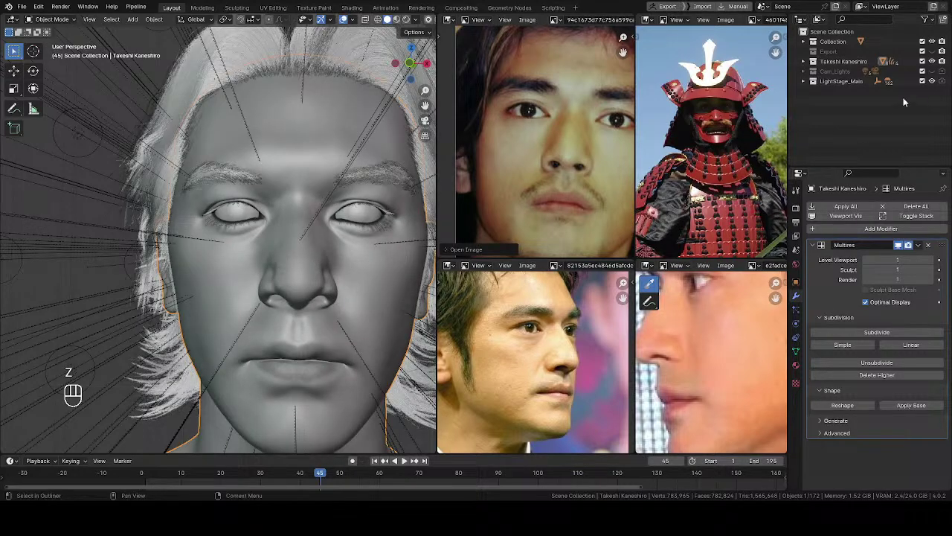
left_click(931, 81)
middle_click_drag(334, 201, 330, 216)
key("ctrl+Tab")
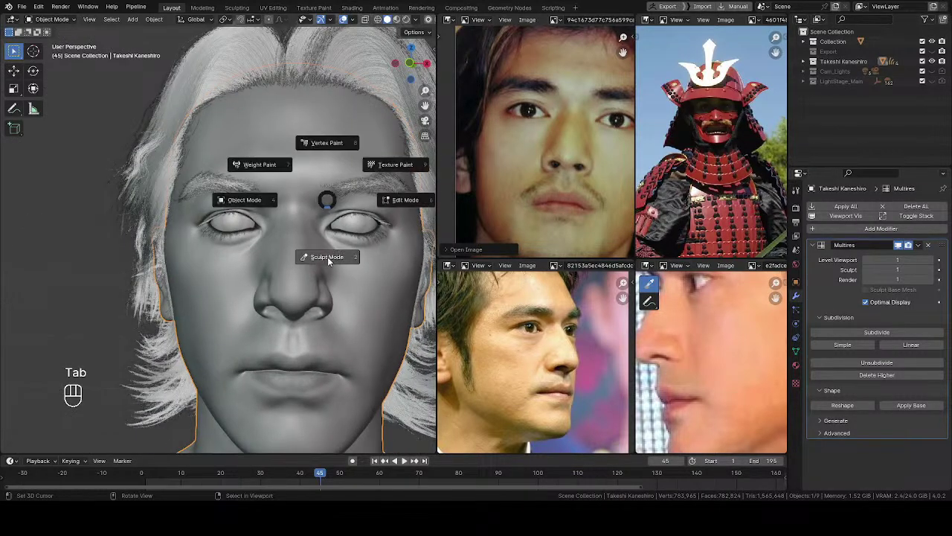
left_click(323, 251)
Carve the hollow between the inner eyebrow and the eye corner with the Draw brush at a radius of about 50 px
scroll(261, 195, "up", 4)
mouse_move(262, 195)
middle_mouse_down()
mouse_move(237, 201)
mouse_move(236, 217)
mouse_move(236, 183)
middle_mouse_up()
key("v")
key("f")
left_click(237, 215)
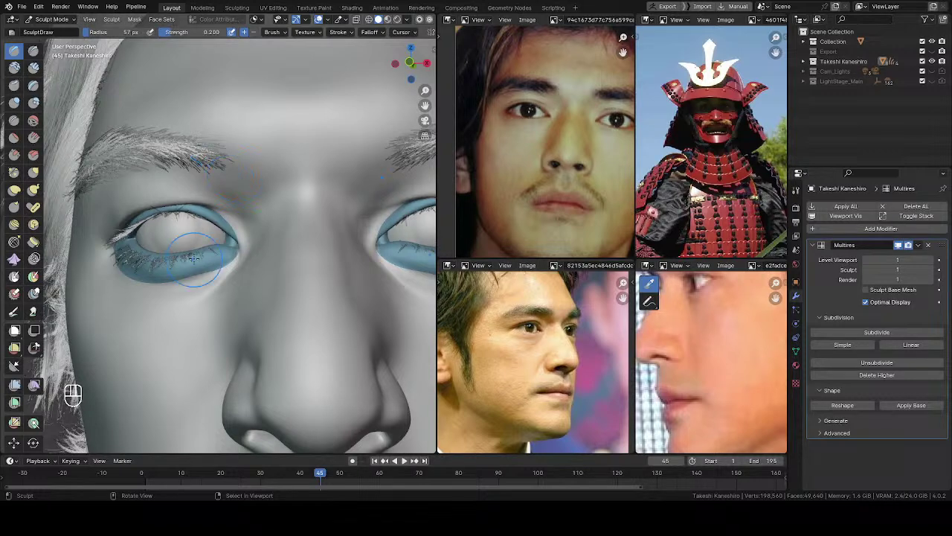
mouse_move(235, 179)
middle_mouse_down()
mouse_move(164, 192)
mouse_move(235, 184)
middle_mouse_up()
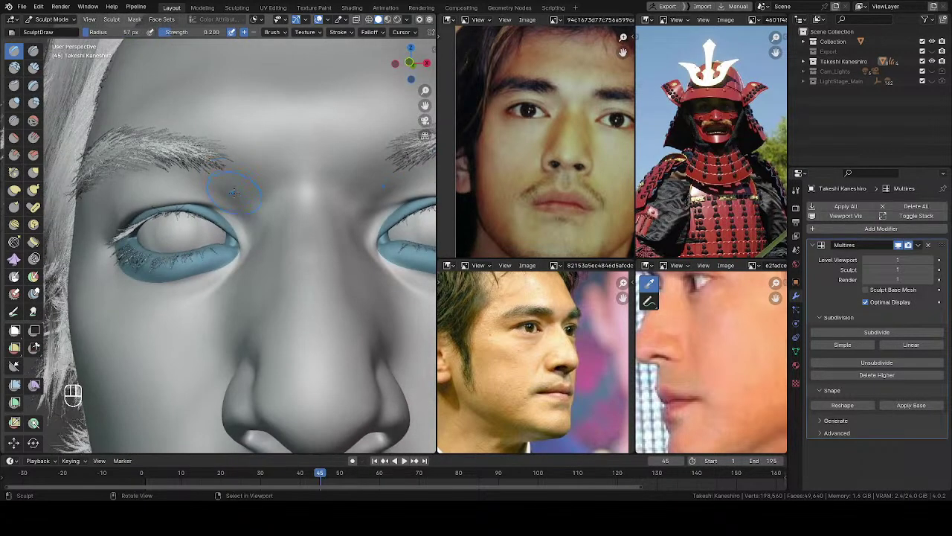
key("f")
left_click(226, 184)
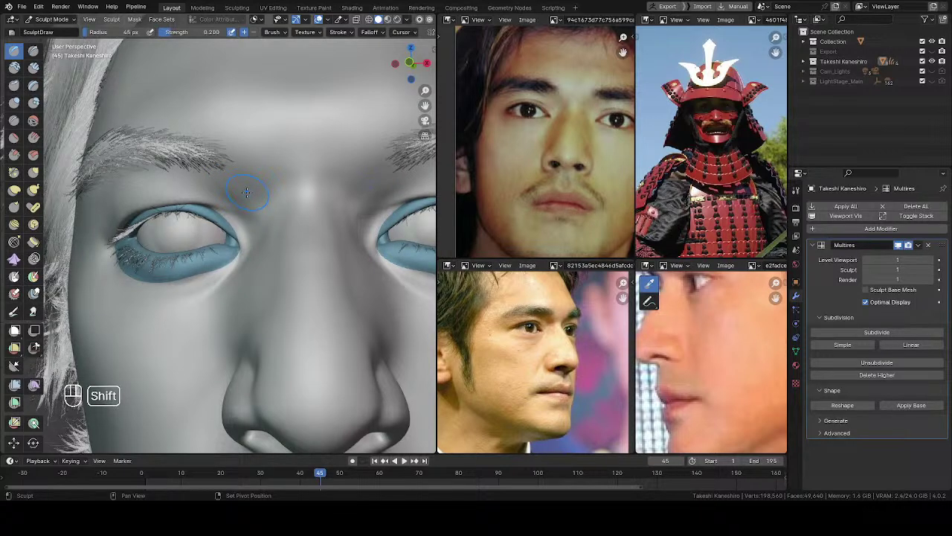
middle_click_drag(245, 194, 230, 191)
key("f")
left_click(238, 186)
left_click_drag(210, 187, 235, 198, "ctrl")
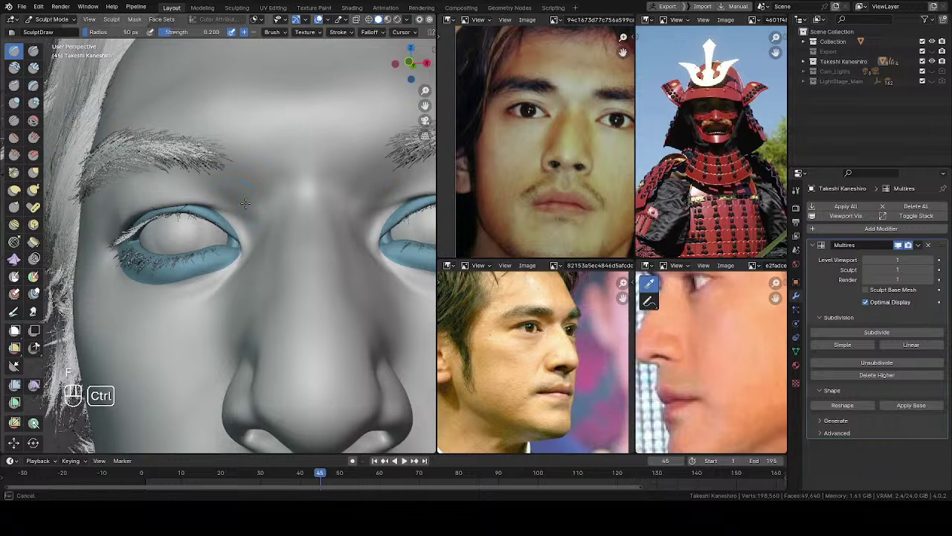
Refine the hollow above the inner eye corner with the Draw brush, reducing its radius to 38 px and 30 px
key("f")
left_click(249, 212)
key("f")
left_click(232, 205)
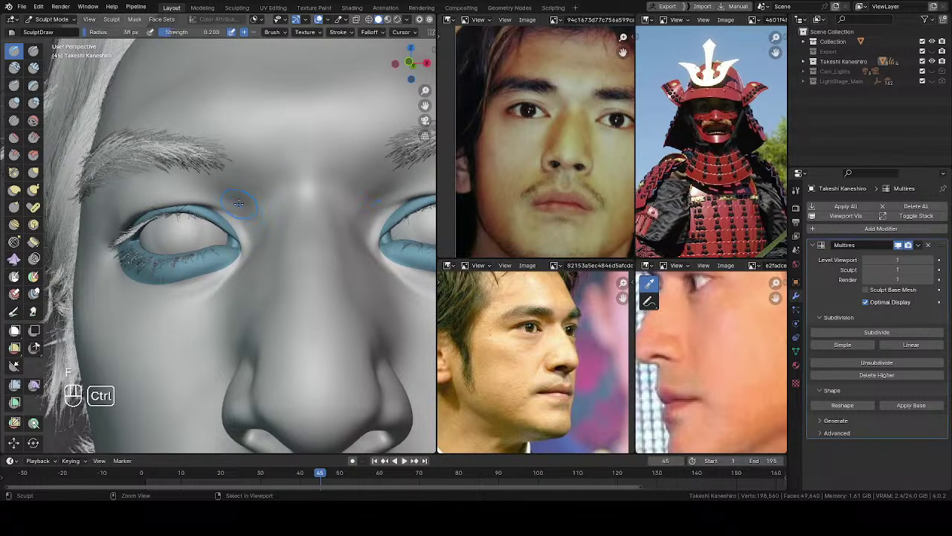
key("f")
left_click(247, 223)
key("f")
left_click(232, 185)
key("shift")
key("ctrl")
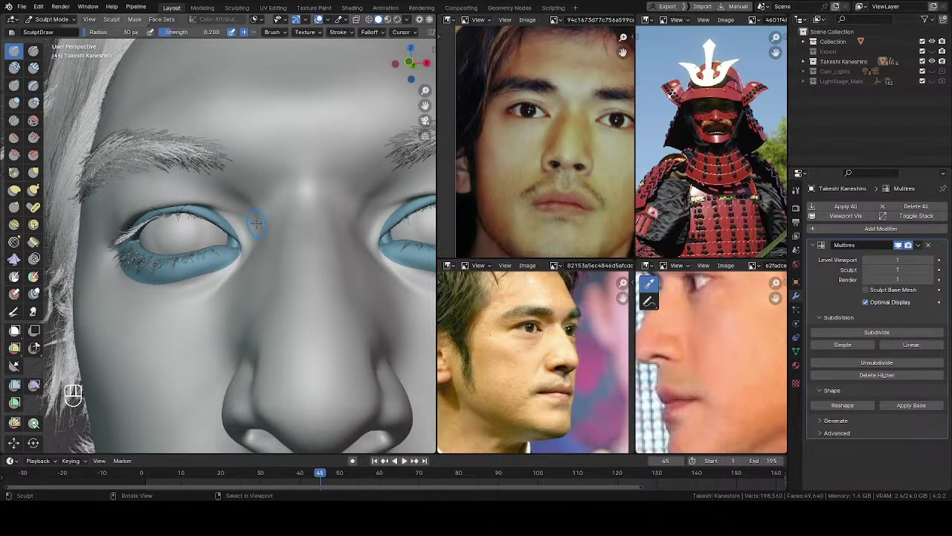
Smooth and carve the transition from the inner eye corner to the side of the nose, starting at about 35 px
middle_click_drag(256, 223, 255, 248)
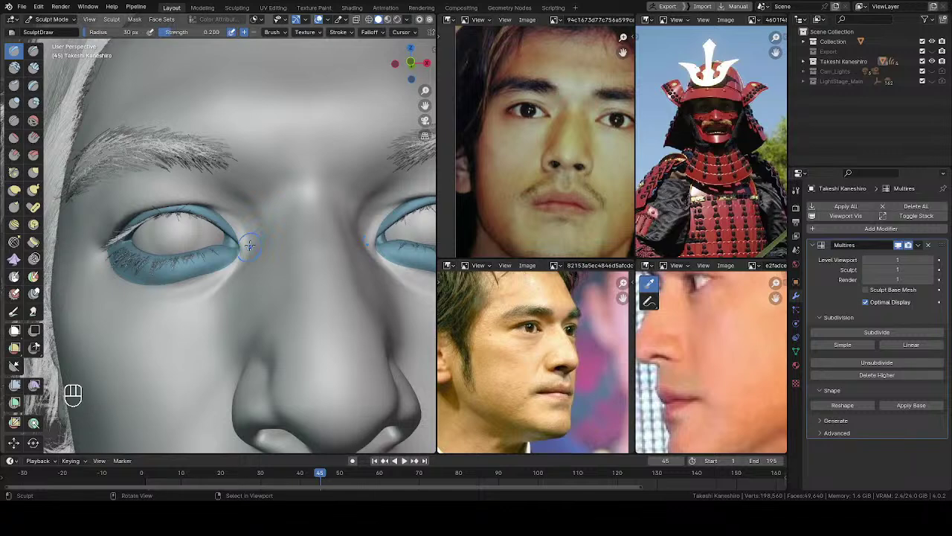
left_click_drag(245, 265, 249, 256, "shift")
middle_click_drag(258, 223, 249, 228)
key("f")
left_click(254, 246)
key("f")
left_click_drag(245, 260, 250, 253, "ctrl")
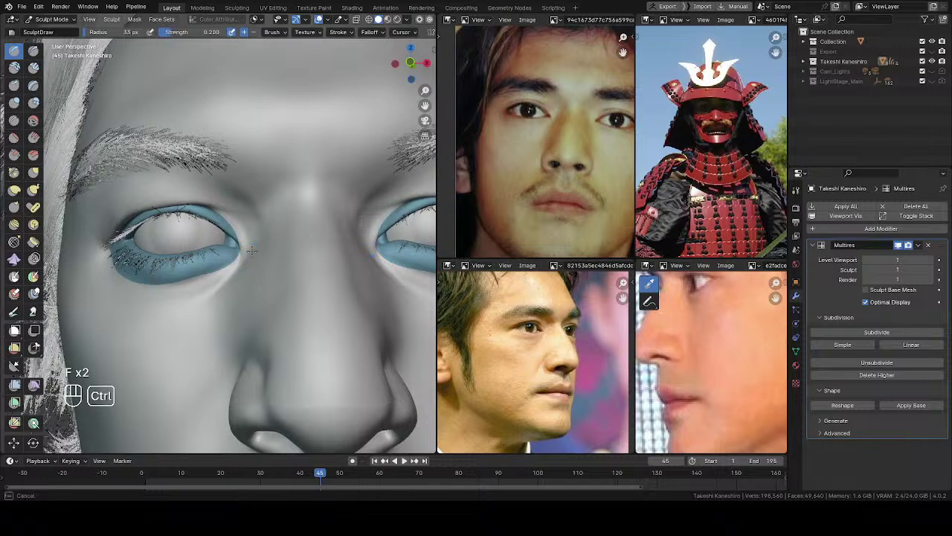
key("f")
left_click(258, 222)
mouse_move(249, 216)
left_mouse_down("ctrl")
mouse_move(259, 223)
mouse_move(244, 259)
left_mouse_up("ctrl")
middle_click_drag(234, 267, 257, 251)
Smooth the side of the upper nose from the inner eye corner up towards the inner brow
key("f")
left_click(259, 253)
mouse_move(254, 256)
left_mouse_down("shift")
mouse_move(244, 270)
mouse_move(261, 236)
left_mouse_up("shift")
left_click_drag(256, 236, 255, 217, "shift")
middle_click_drag(257, 213, 242, 199)
left_click_drag(247, 208, 238, 210, "shift")
left_click_drag(243, 207, 240, 194, "shift")
left_click_drag(238, 201, 250, 191, "shift")
mouse_move(284, 193)
middle_mouse_down()
mouse_move(290, 205)
mouse_move(277, 207)
middle_mouse_up()
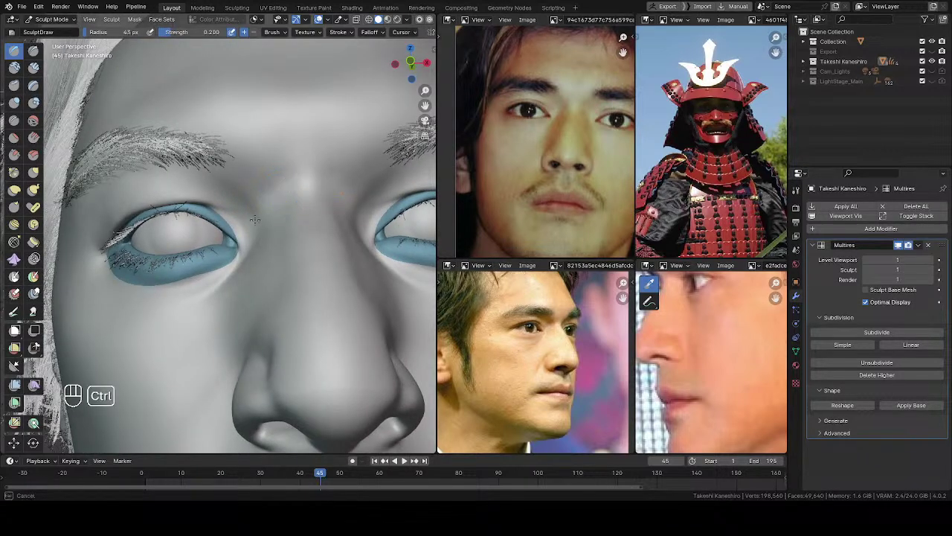
Carve beside the nose bridge between the brows with the Draw brush, using radii of 41 px and 51 px
key("f")
left_click(293, 201)
middle_click_drag(280, 190, 285, 187)
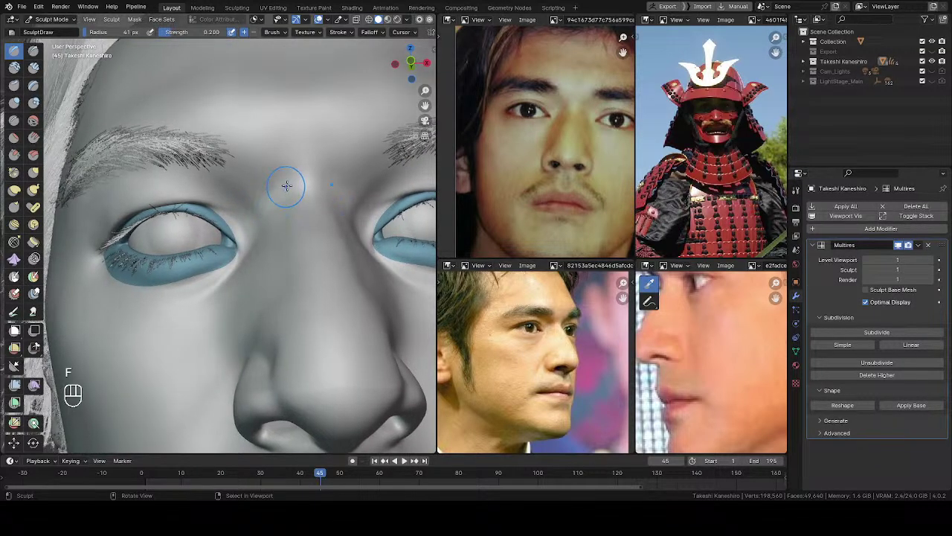
mouse_move(283, 189)
left_mouse_down("ctrl")
mouse_move(279, 197)
mouse_move(282, 186)
left_mouse_up("ctrl")
key("f")
left_click(283, 189)
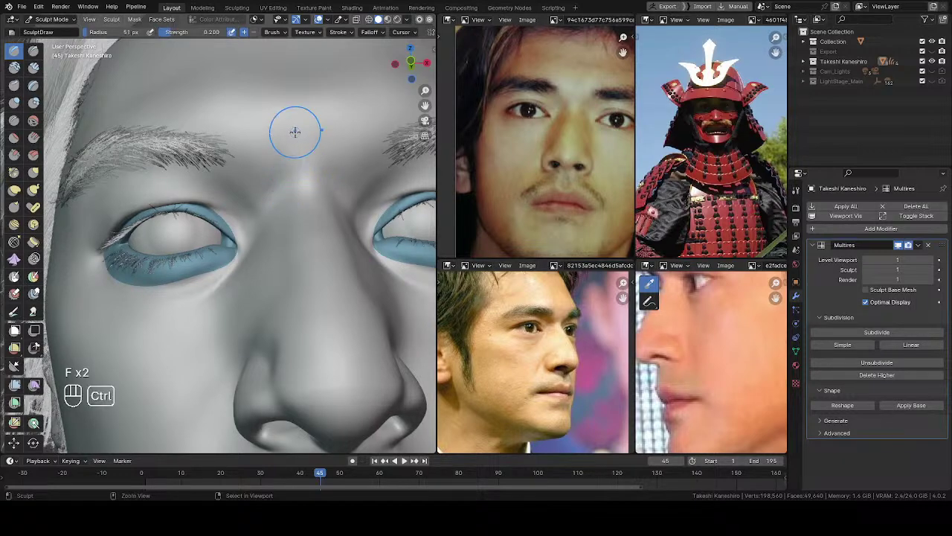
middle_click_drag(286, 164, 276, 179)
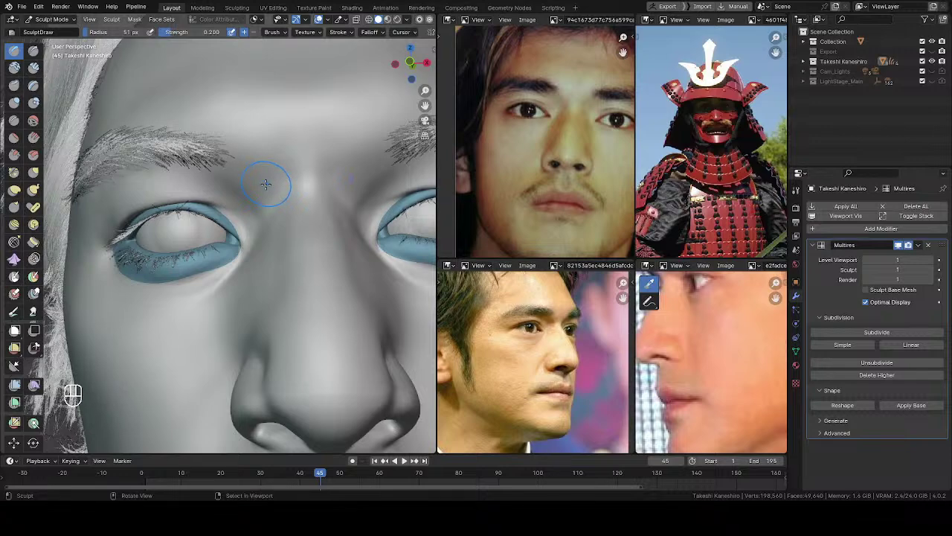
Adjust the sides of the nose root beneath the inner brows with the Grab brush
key("g")
key("f")
mouse_move(270, 179)
middle_mouse_down()
mouse_move(248, 186)
mouse_move(285, 192)
mouse_move(272, 185)
middle_mouse_up()
key("f")
left_click(263, 193)
key("f")
left_click(276, 194)
Build up the nose root between the brows using the Draw brush at a radius of about 45 px
key("v")
key("f")
left_click(283, 189)
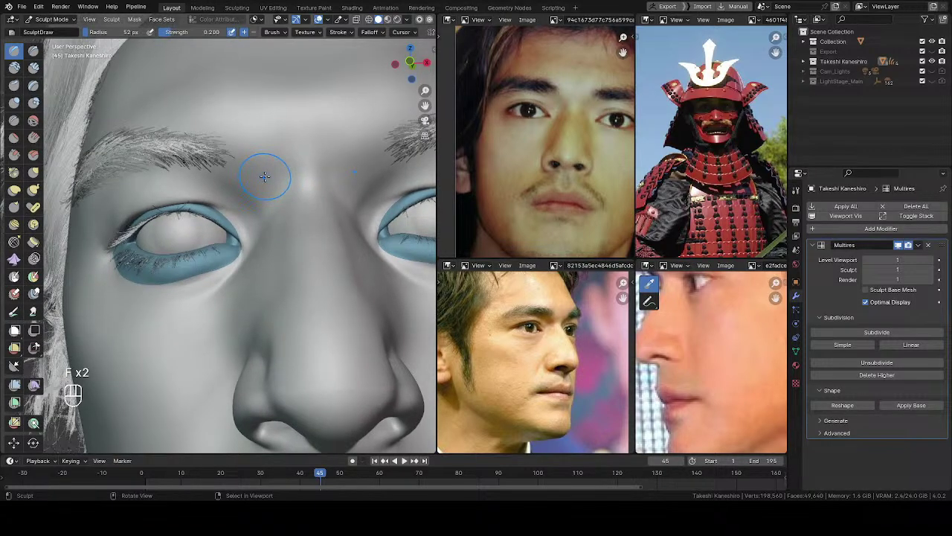
key("f")
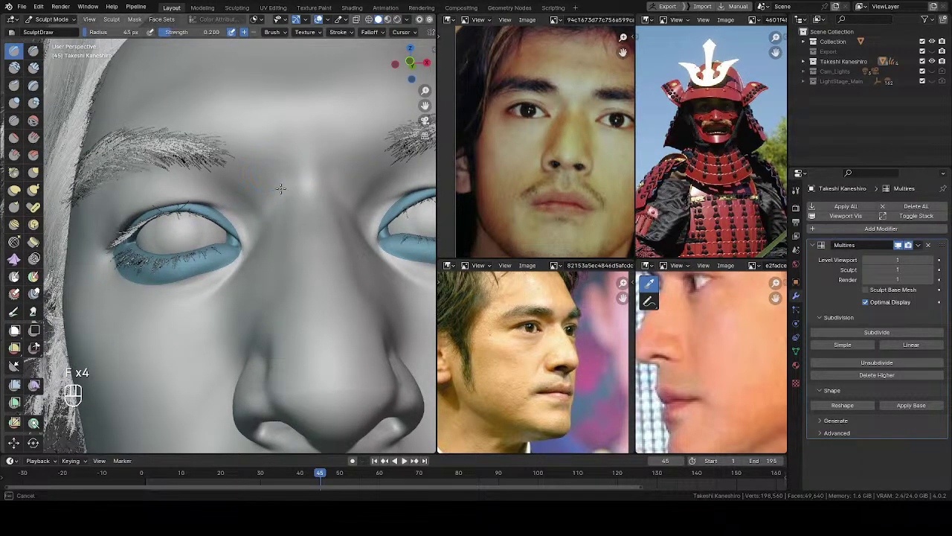
left_click(279, 190)
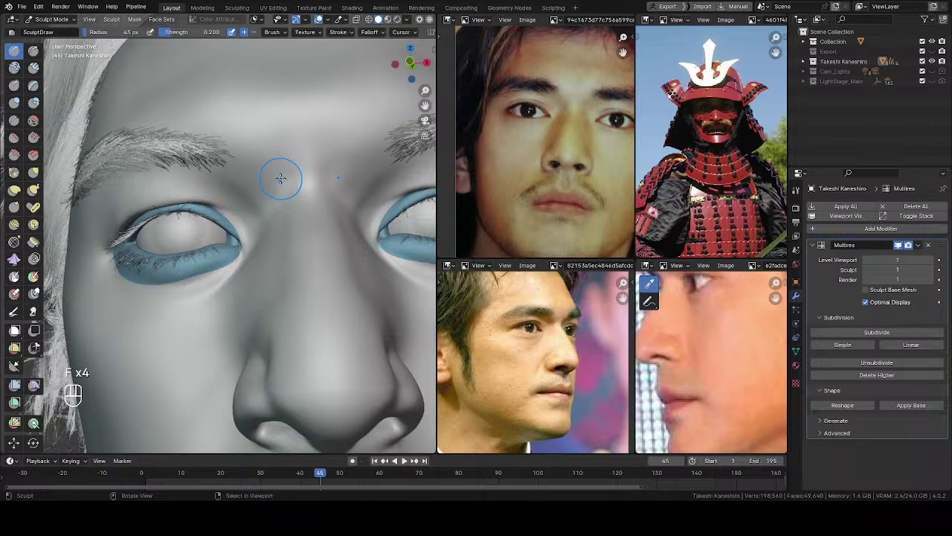
key("f")
left_click(283, 176)
mouse_move(289, 173)
left_mouse_down()
mouse_move(279, 176)
mouse_move(289, 161)
left_mouse_up()
middle_click_drag(286, 174, 284, 176)
left_click_drag(283, 160, 286, 174)
Add volume at the centre of the area between the brows with the Draw brush at 41 px
mouse_move(288, 176)
middle_mouse_down()
mouse_move(295, 168)
mouse_move(302, 187)
mouse_move(294, 186)
middle_mouse_up()
key("f")
left_click(294, 179)
left_click_drag(290, 184, 297, 171)
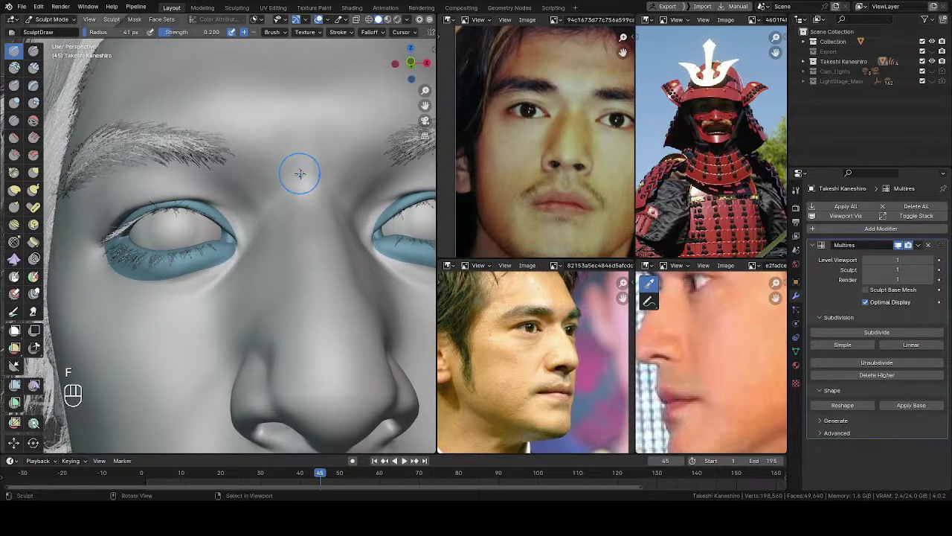
middle_click_drag(291, 191, 277, 161)
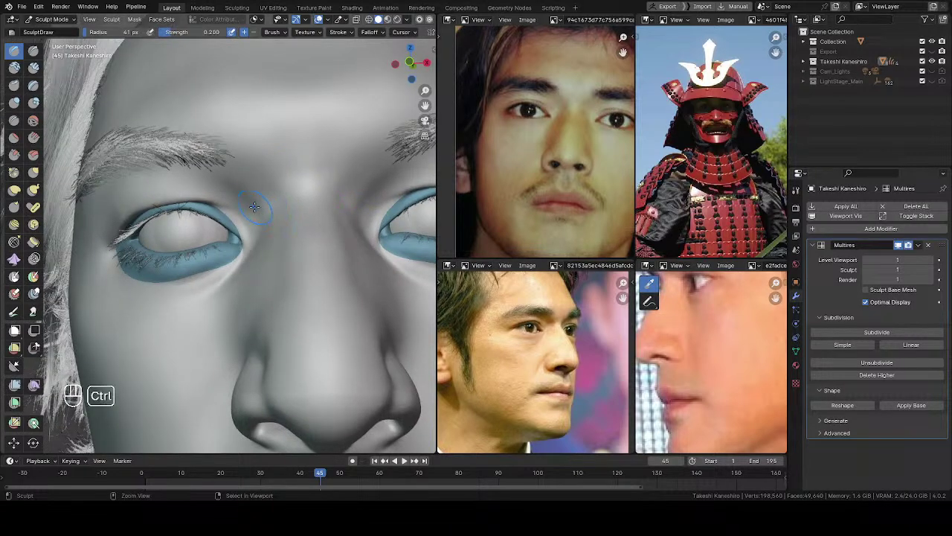
Set the Draw brush radius to 42 px and refine the hollow beside the nose root
mouse_move(255, 207)
middle_mouse_down()
mouse_move(284, 183)
mouse_move(270, 163)
mouse_move(253, 163)
mouse_move(278, 169)
mouse_move(263, 196)
mouse_move(257, 189)
mouse_move(283, 206)
mouse_move(275, 184)
mouse_move(258, 183)
mouse_move(259, 168)
mouse_move(249, 257)
mouse_move(241, 163)
mouse_move(211, 165)
mouse_move(270, 185)
middle_mouse_up()
key("f")
key("f")
left_click(250, 165)
key("f")
left_click(273, 199)
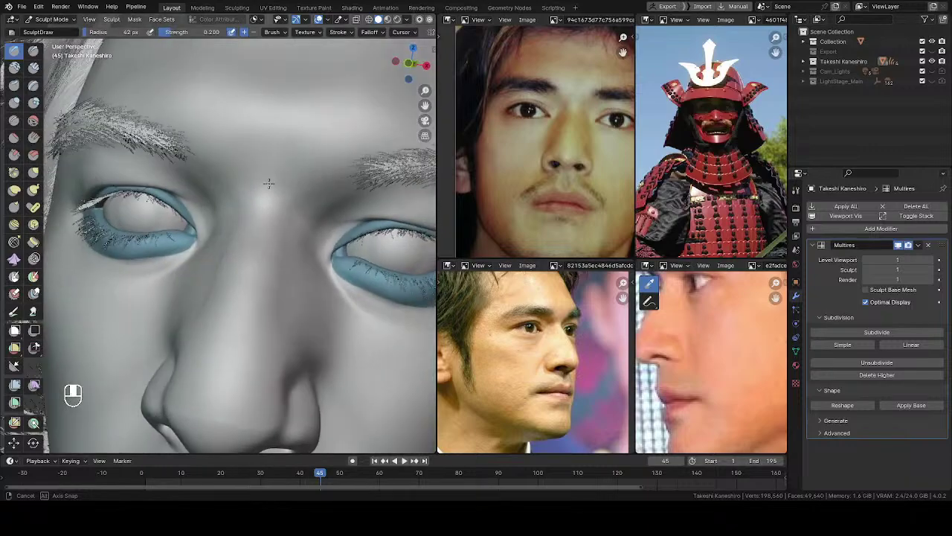
Smooth the surface between the inner brow and the nose root, and save the file
scroll(298, 223, "down", 4)
middle_click_drag(313, 246, 296, 270)
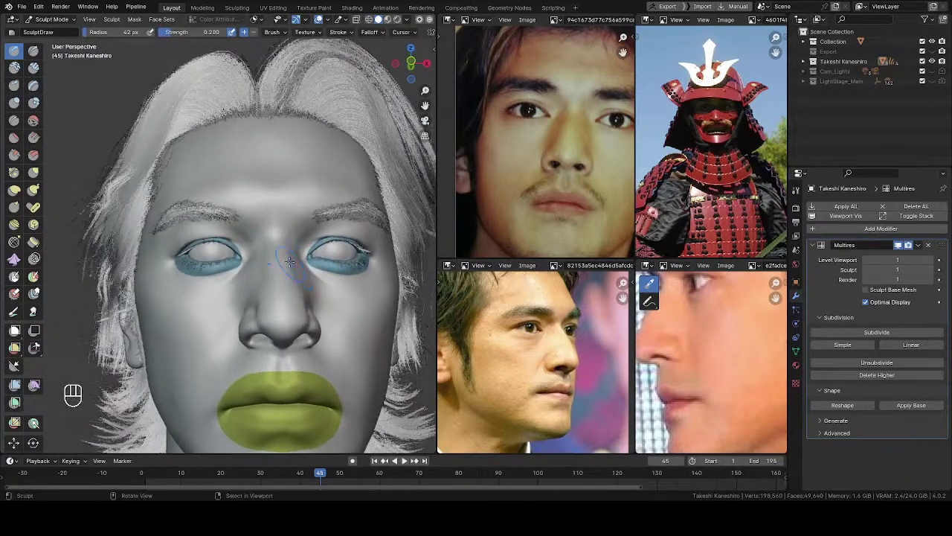
scroll(287, 240, "up", 2)
mouse_move(304, 233)
middle_mouse_down()
mouse_move(343, 246)
mouse_move(139, 252)
mouse_move(208, 182)
mouse_move(288, 216)
mouse_move(224, 286)
middle_mouse_up()
scroll(225, 286, "up", 5)
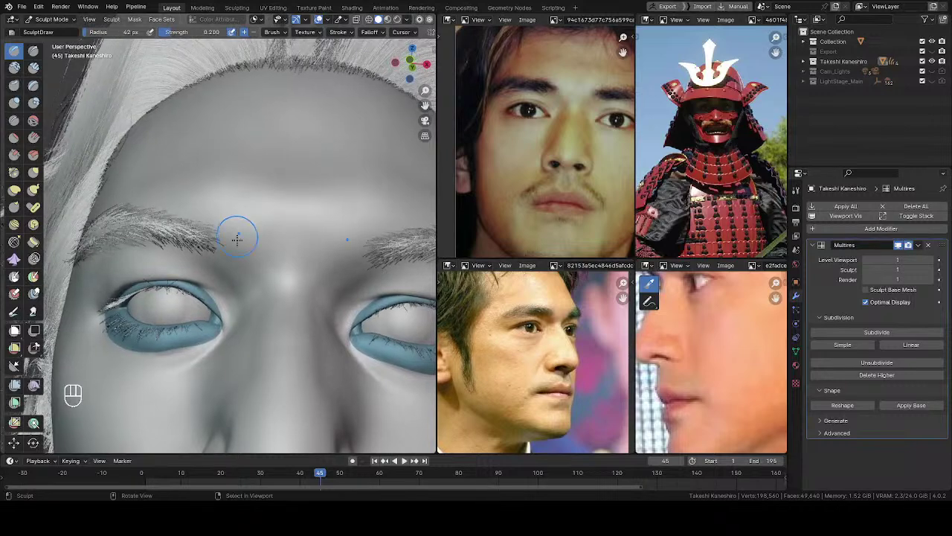
middle_click_drag(236, 261, 242, 254)
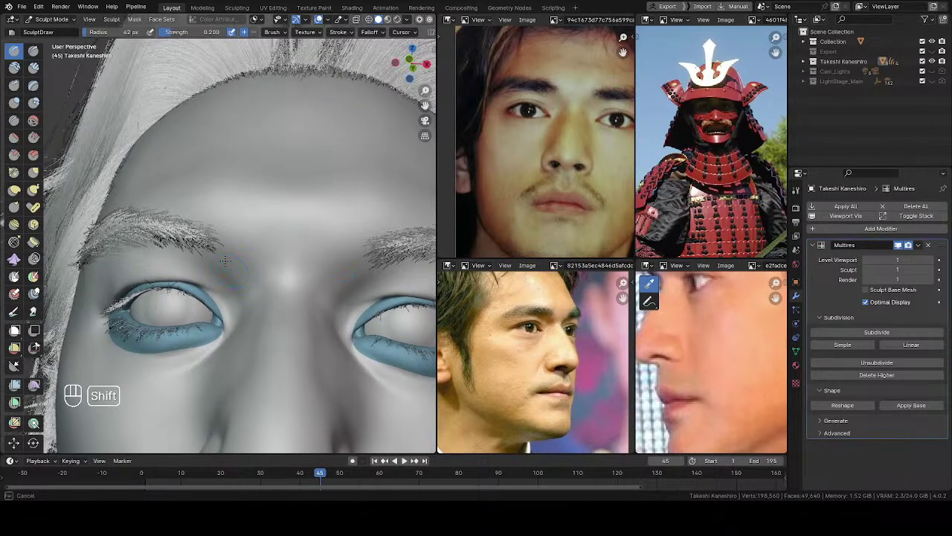
key("shift")
mouse_move(250, 269)
middle_mouse_down()
mouse_move(212, 250)
mouse_move(233, 266)
mouse_move(272, 251)
mouse_move(239, 249)
mouse_move(282, 258)
mouse_move(204, 267)
middle_mouse_up()
key("ctrl+s")
scroll(274, 258, "down", 2)
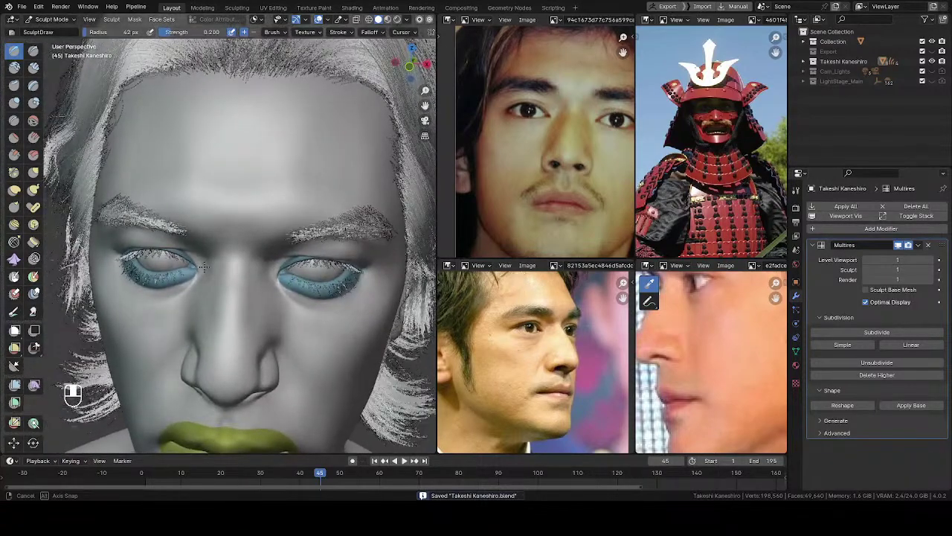
Set the Draw brush radius to 38 px, smooth the side of the nose root under the inner brow, and save the file
scroll(258, 222, "up", 3)
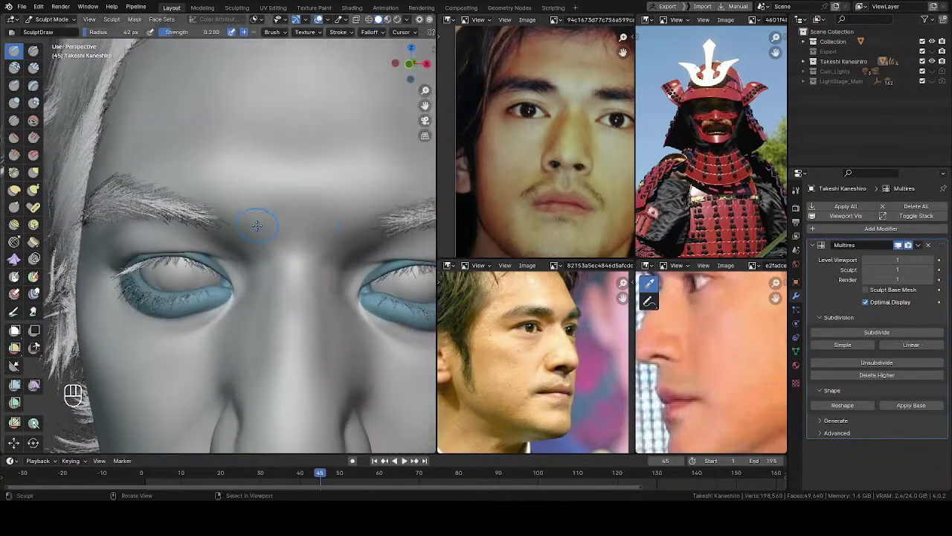
middle_click_drag(258, 223, 252, 218)
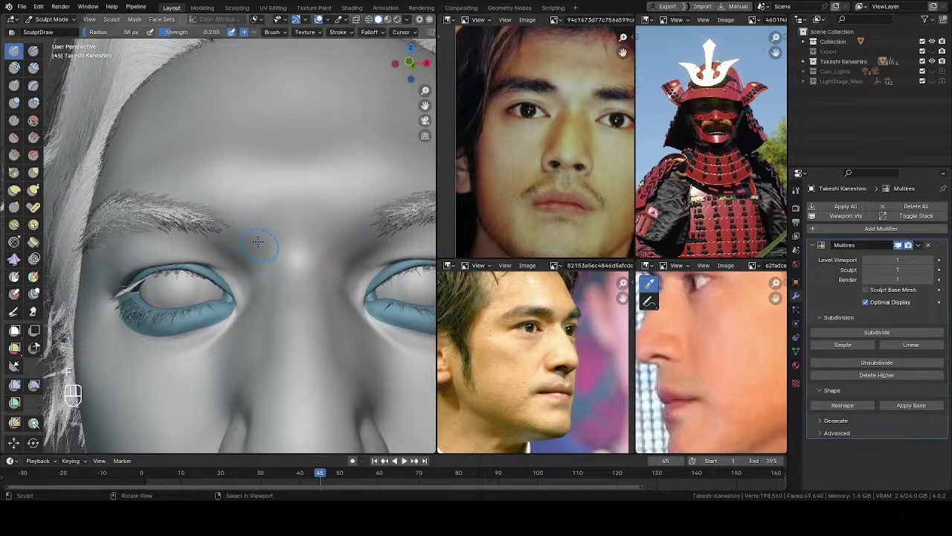
middle_click_drag(266, 228, 268, 211)
left_click_drag(262, 235, 257, 248, "shift")
middle_click_drag(257, 248, 241, 247)
left_click_drag(230, 244, 246, 251, "shift")
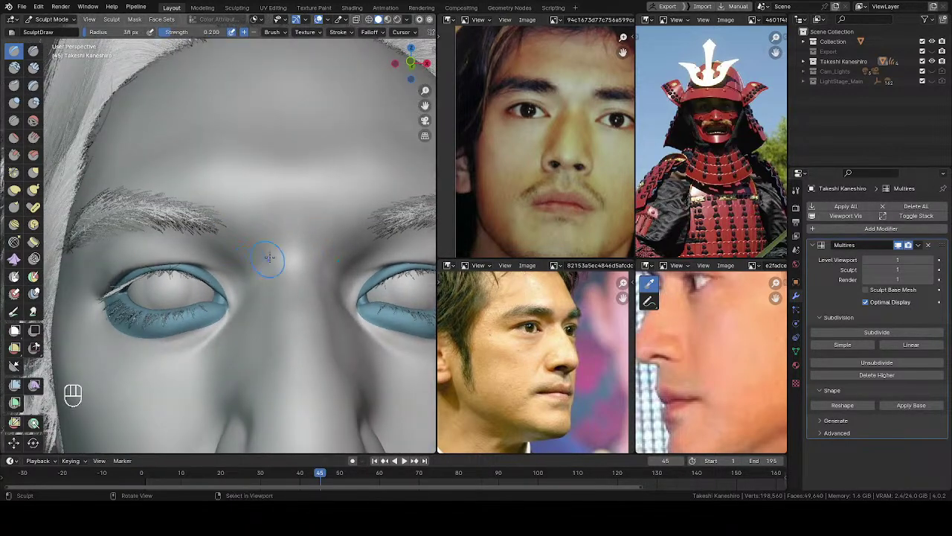
middle_click_drag(263, 259, 246, 245)
key("ctrl+s")
Leave sculpting, unhide and select the Brow_Base mesh that carries the eyebrow hair, and switch it to Texture Paint mode
key("Tab")
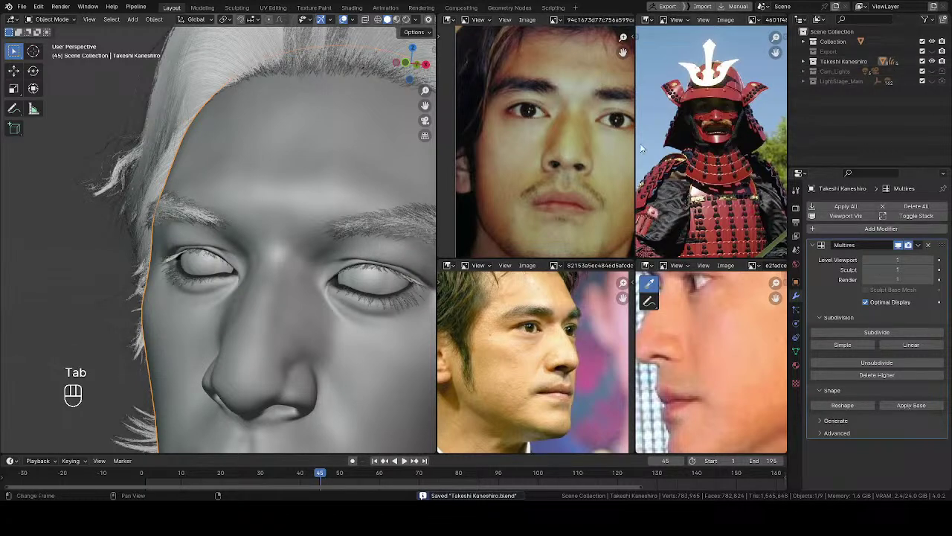
left_click(433, 223)
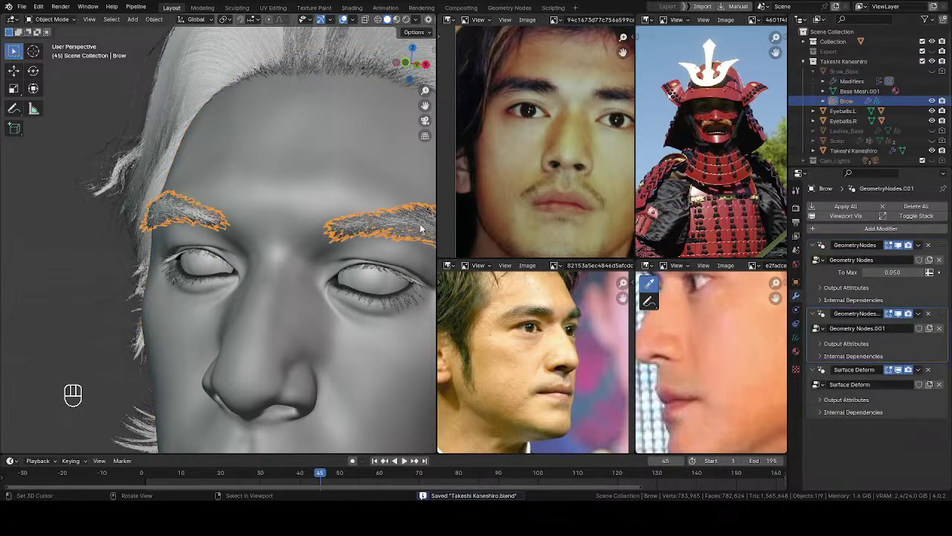
left_click(845, 70)
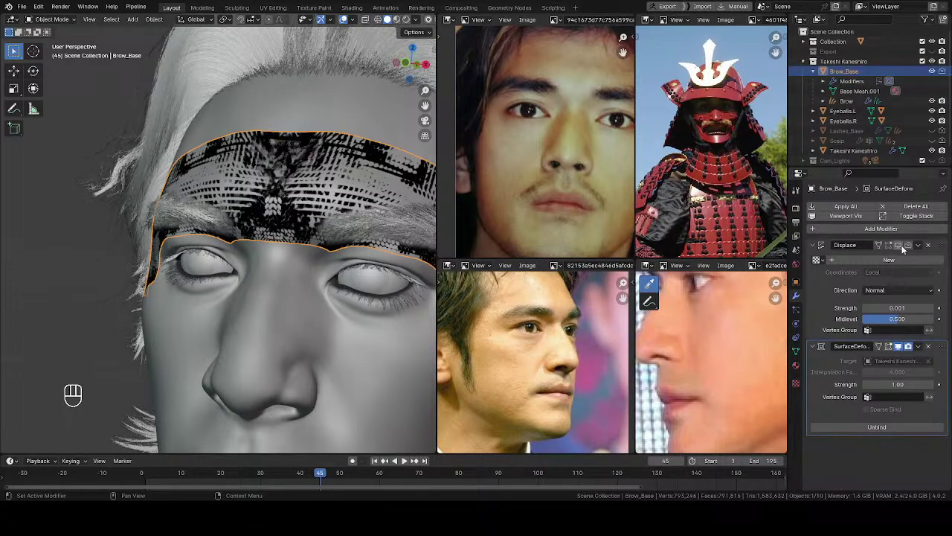
middle_click_drag(221, 267, 279, 191)
key("Tab")
left_click(346, 154)
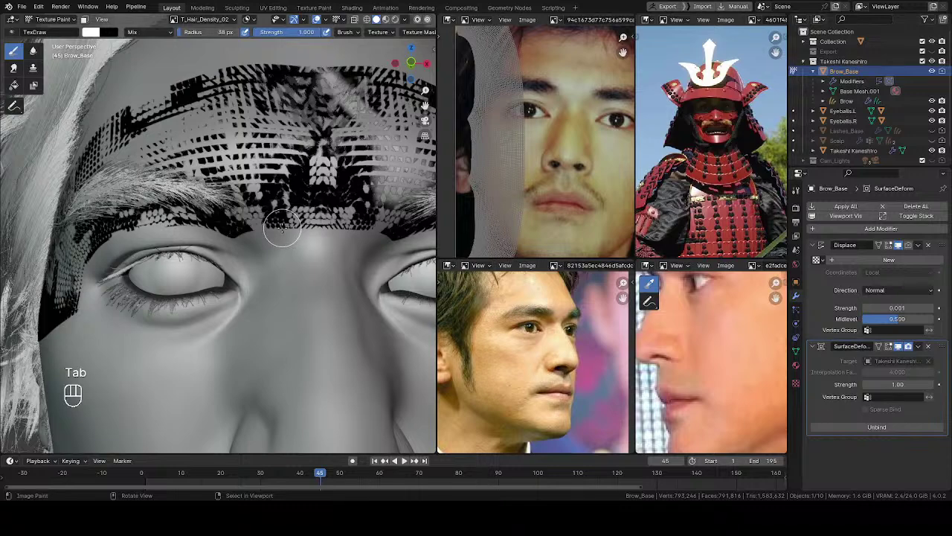
Try to paint hair density at the inner end of the eyebrow with the TexDraw brush at radii of 115 and 137 px
mouse_move(288, 214)
middle_mouse_down("ctrl")
mouse_move(287, 183)
mouse_move(295, 191)
mouse_move(291, 214)
mouse_move(244, 183)
middle_mouse_up("ctrl")
key("f")
left_click(313, 185)
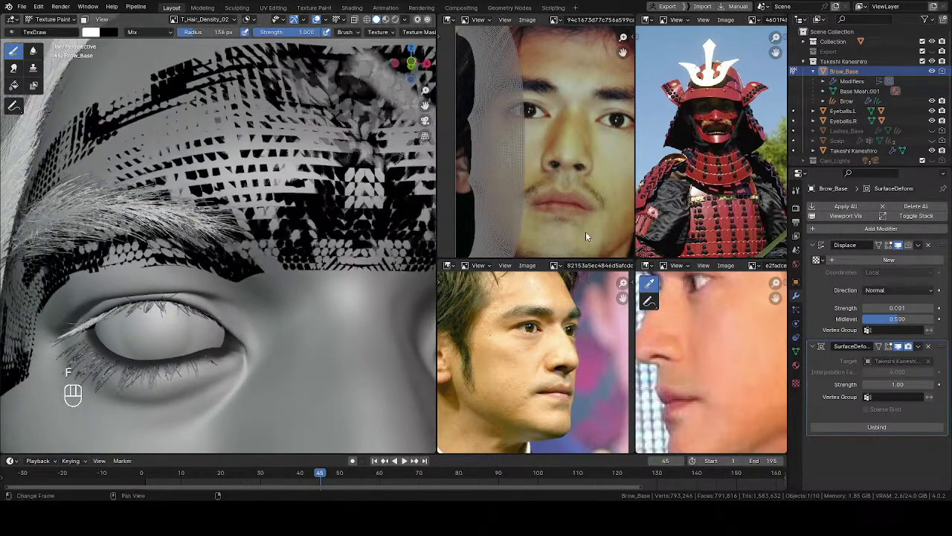
mouse_move(246, 239)
middle_mouse_down("ctrl")
mouse_move(255, 264)
mouse_move(259, 187)
mouse_move(276, 169)
middle_mouse_up("ctrl")
key("f")
left_click(328, 220)
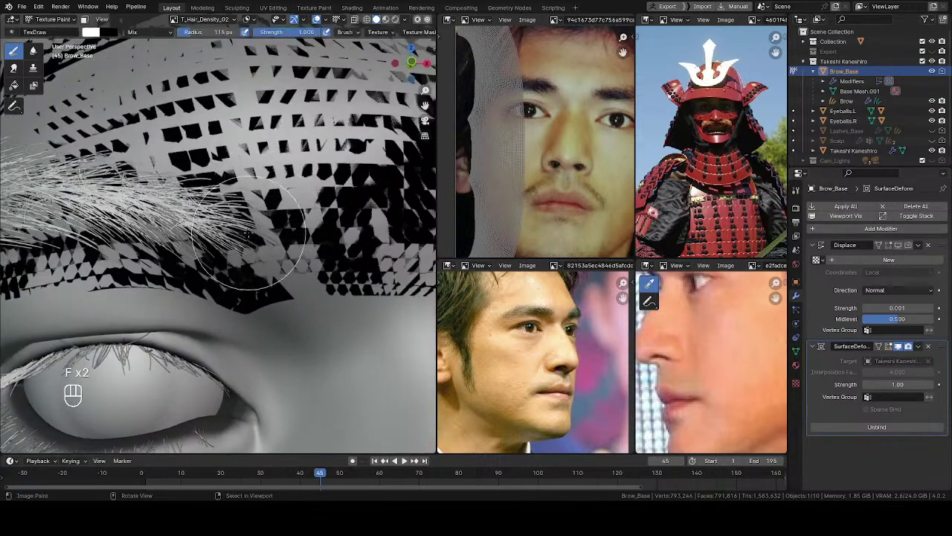
left_click_drag(253, 226, 251, 246)
key("f")
left_click(272, 222)
mouse_move(278, 214)
left_mouse_down()
mouse_move(262, 248)
mouse_move(253, 244)
mouse_move(288, 198)
left_mouse_up()
mouse_move(287, 198)
middle_mouse_down("ctrl")
mouse_move(259, 323)
mouse_move(272, 173)
middle_mouse_up("ctrl")
Undo the density strokes painted on Brow_Base, back to before Texture Paint mode was entered
key("ctrl+z")
key("ctrl+z")
key("ctrl+z")
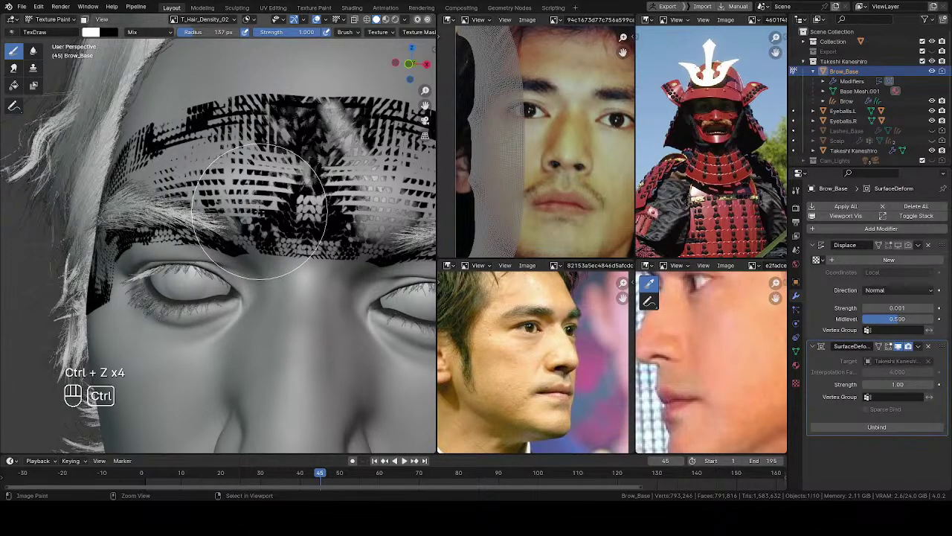
key("ctrl+z")
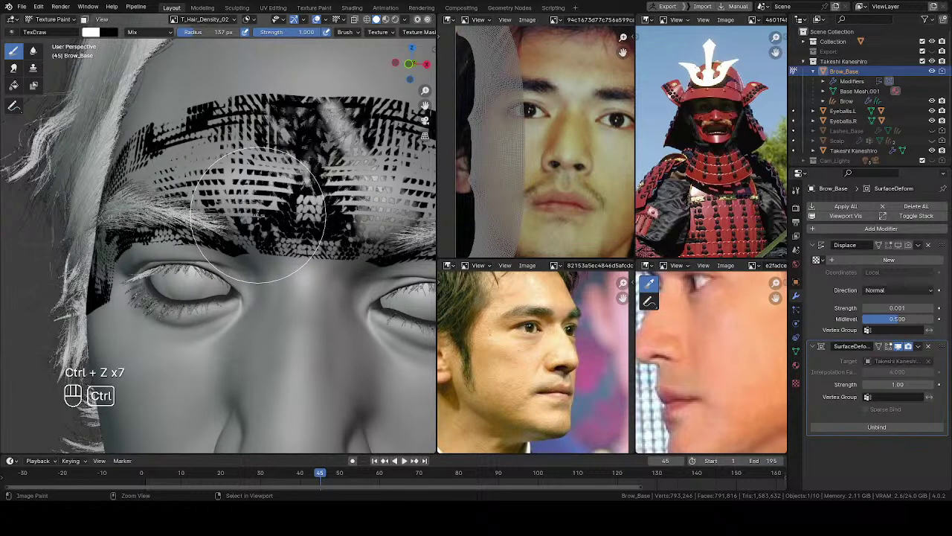
middle_click_drag(255, 213, 254, 199, "ctrl")
key("ctrl+z")
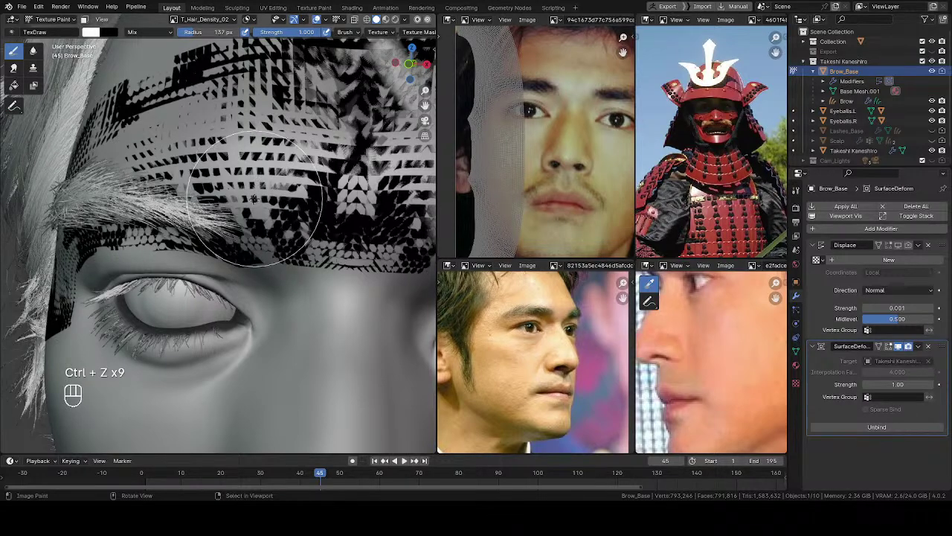
key("ctrl+z")
key("ctrl+z")
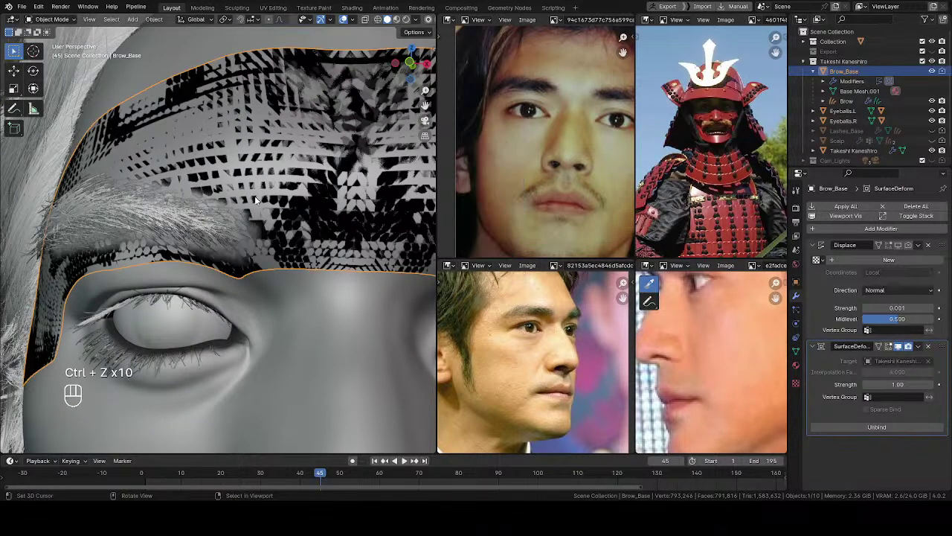
Return Brow_Base to Texture Paint mode and open the list of images available as the paint canvas
key("Tab")
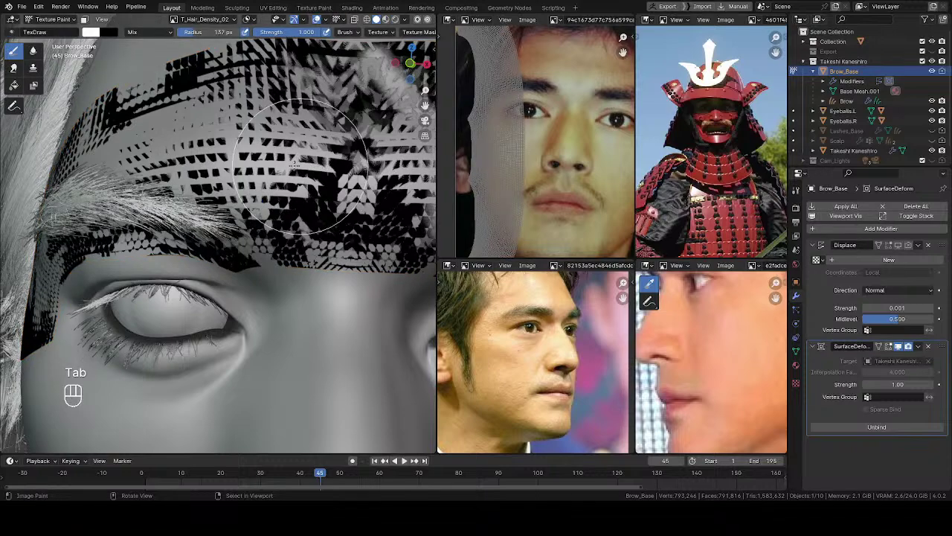
left_click(174, 19)
left_click(160, 56)
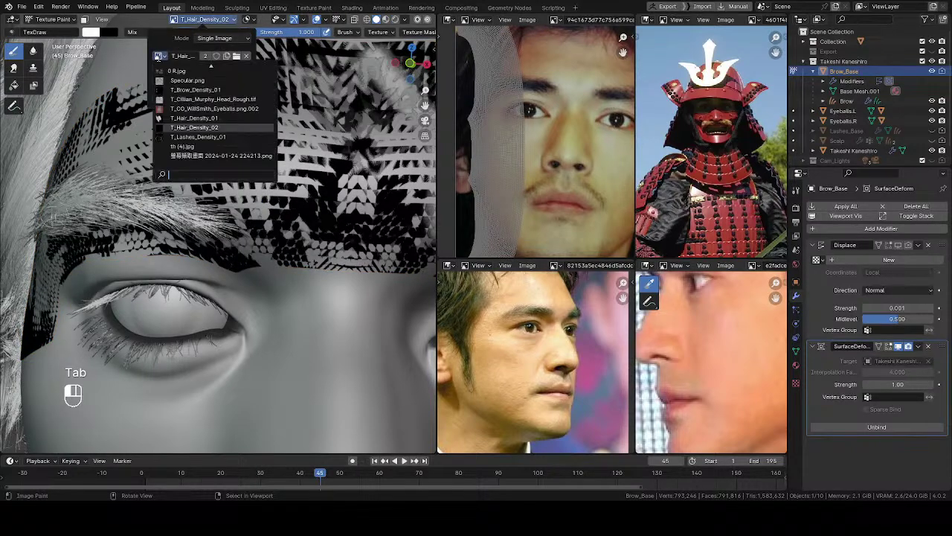
Switch the paint canvas to T_Brow_Density_01 and paint white over the inner end of the brow, using a brush radius of 169 px
left_click(195, 90)
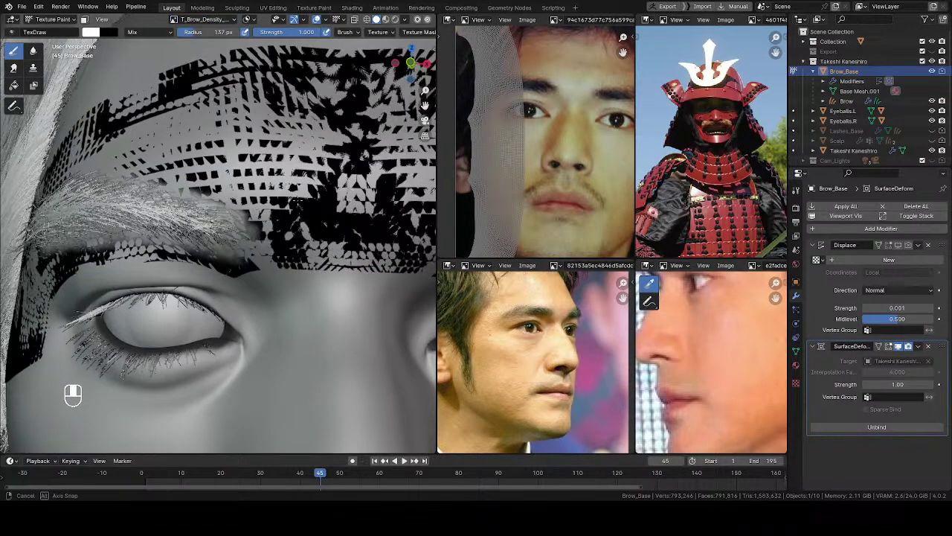
scroll(267, 246, "up", 4)
key("f")
mouse_move(246, 238)
left_mouse_down()
mouse_move(270, 236)
mouse_move(262, 224)
mouse_move(276, 251)
mouse_move(290, 237)
mouse_move(281, 228)
mouse_move(313, 235)
left_mouse_up()
key("f")
left_click(338, 216)
middle_click_drag(299, 226, 306, 212)
key("f")
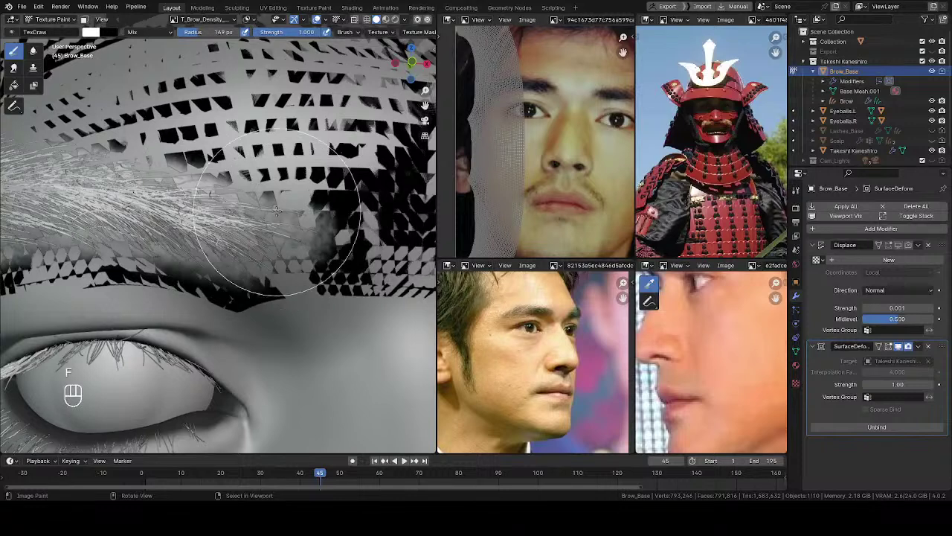
left_click(329, 218)
mouse_move(295, 239)
left_mouse_down()
mouse_move(288, 250)
mouse_move(323, 239)
mouse_move(323, 250)
mouse_move(297, 239)
mouse_move(290, 220)
mouse_move(299, 250)
mouse_move(322, 224)
left_mouse_up()
left_click_drag(305, 266, 308, 234)
mouse_move(307, 234)
middle_mouse_down()
mouse_move(309, 322)
mouse_move(277, 221)
middle_mouse_up()
Save all images, return to Object Mode and hide the Brow_Base mesh
key("q")
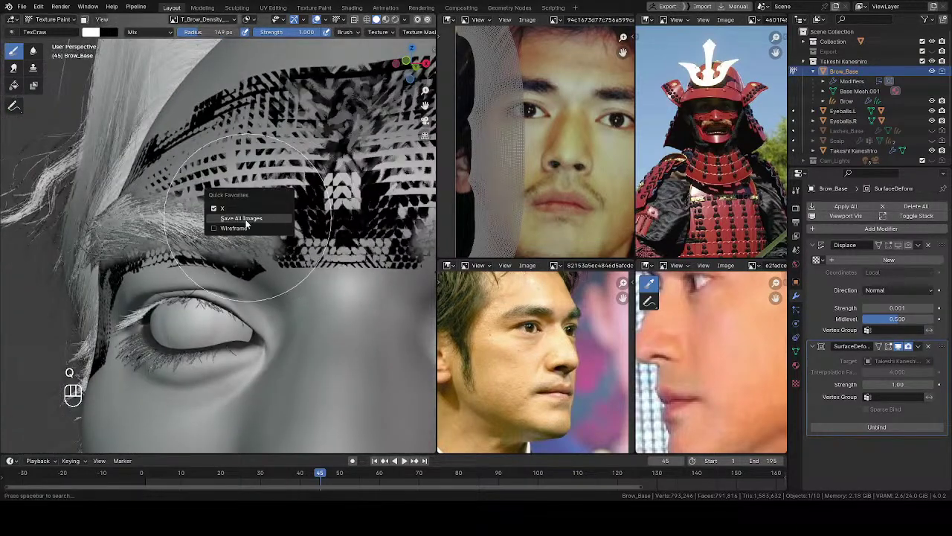
key("Tab")
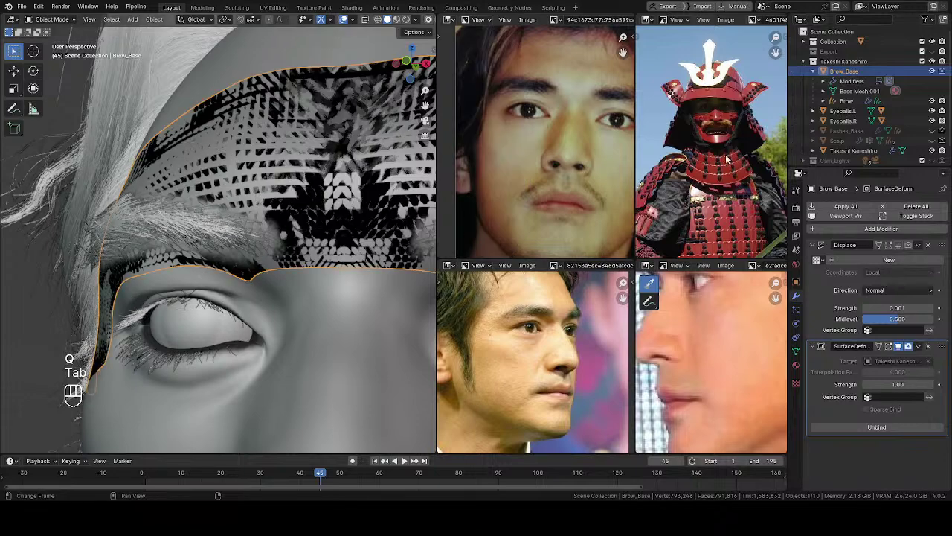
left_click(932, 71)
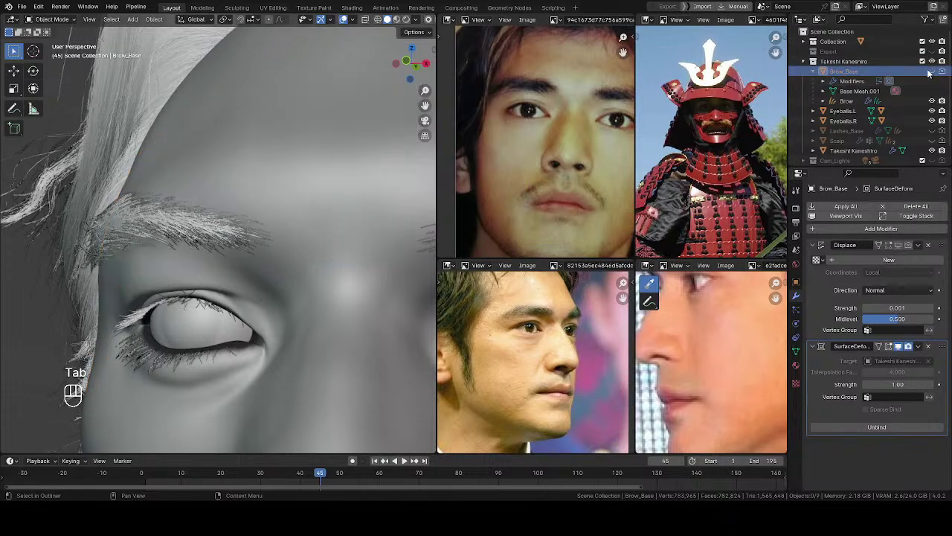
Open the Brow curves in Sculpt Mode, disable the GeometryNodes.001 modifier's viewport display and deselect all curves
left_click(850, 101)
mouse_move(269, 249)
middle_mouse_down()
mouse_move(317, 209)
mouse_move(302, 260)
mouse_move(334, 226)
middle_mouse_up()
key("Tab")
middle_click_drag(340, 270, 342, 296, "ctrl")
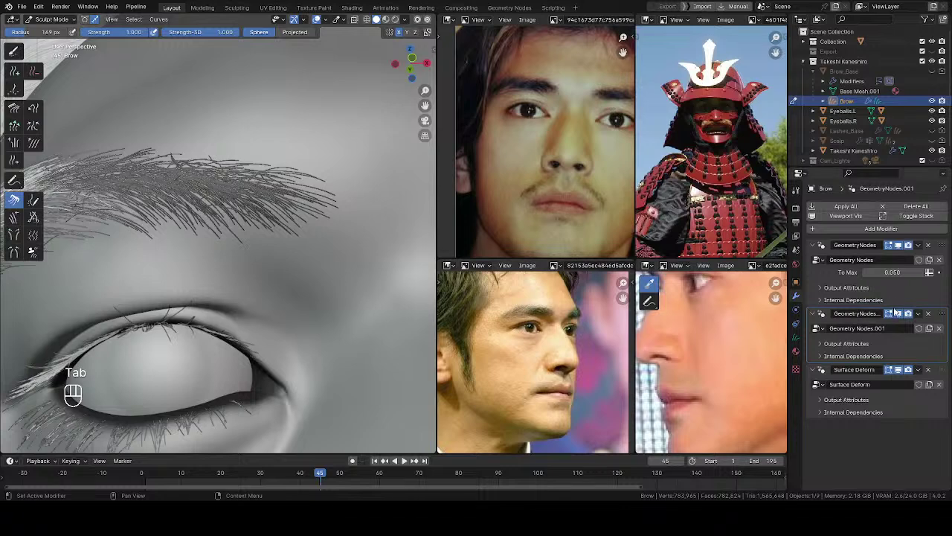
left_click(897, 313)
mouse_move(327, 237)
middle_mouse_down()
mouse_move(294, 248)
mouse_move(303, 255)
mouse_move(293, 209)
mouse_move(317, 222)
mouse_move(353, 216)
mouse_move(295, 214)
mouse_move(287, 225)
middle_mouse_up()
key("a")
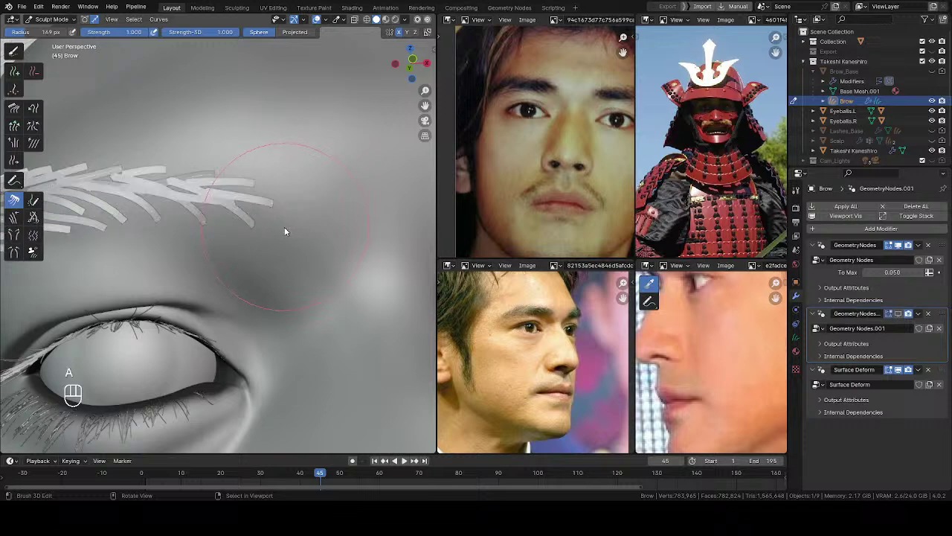
key("alt+a")
Add two new guide hairs beyond the inner end of the eyebrow with the Add brush
key("v")
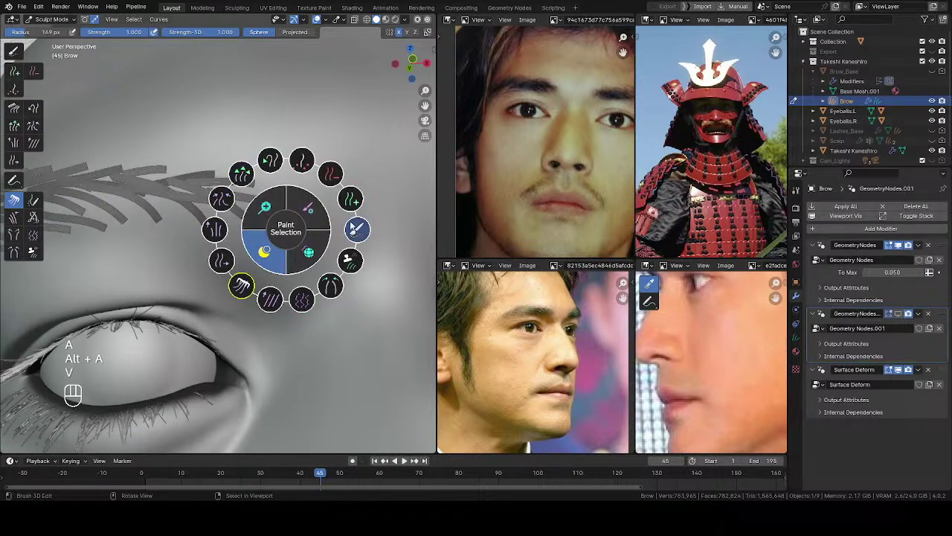
left_click(346, 198)
key("f")
left_click(292, 224)
left_click(320, 224)
Comb the new inner guide hairs toward the existing eyebrow so they curve along its flow, resizing the brush as needed down to 223 px
key("v")
left_click(283, 251)
key("f")
left_click(362, 234)
key("f")
left_click(303, 221)
left_click_drag(276, 221, 321, 137)
key("f")
left_click(297, 173)
mouse_move(311, 175)
left_mouse_down()
mouse_move(318, 154)
mouse_move(341, 156)
left_mouse_up()
left_click_drag(362, 236, 366, 226)
key("f")
left_click(352, 218)
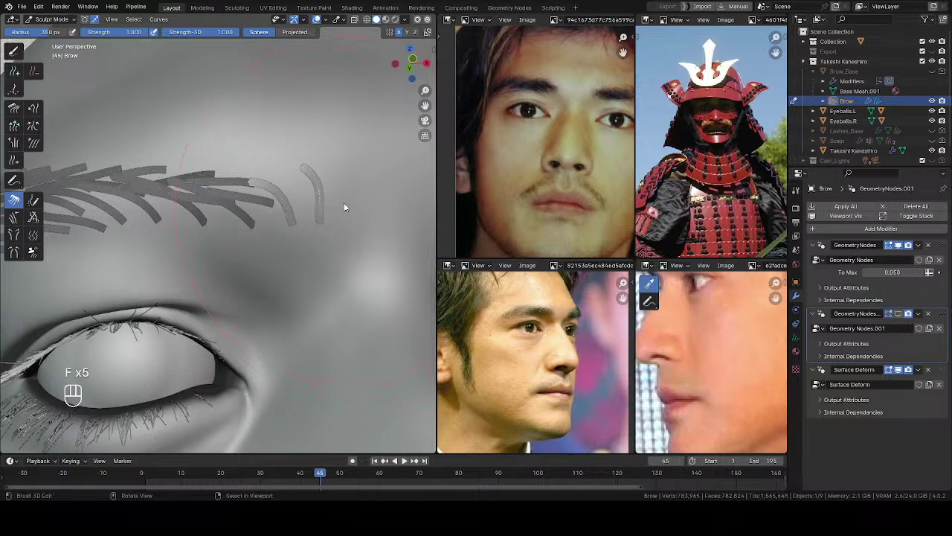
left_click_drag(245, 206, 241, 200)
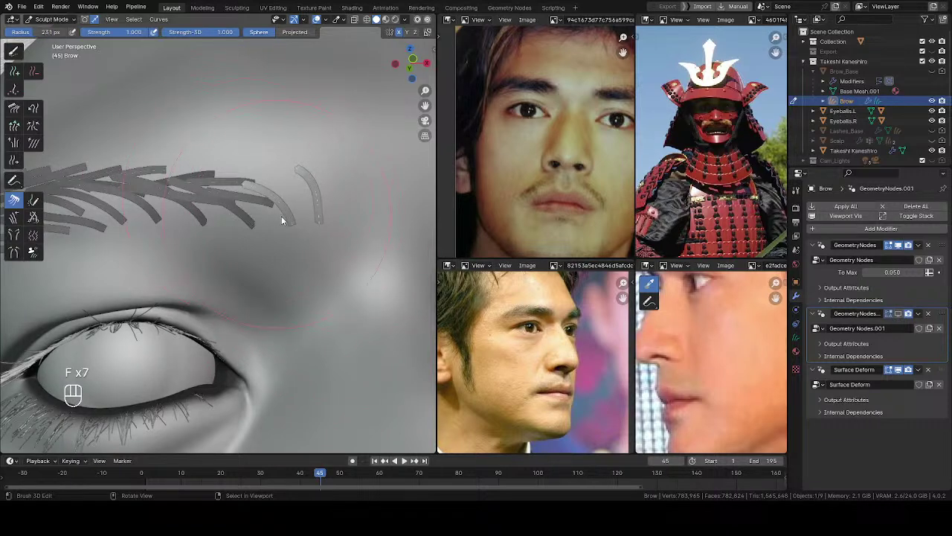
left_click_drag(323, 152, 316, 154)
key("f")
left_click(314, 155)
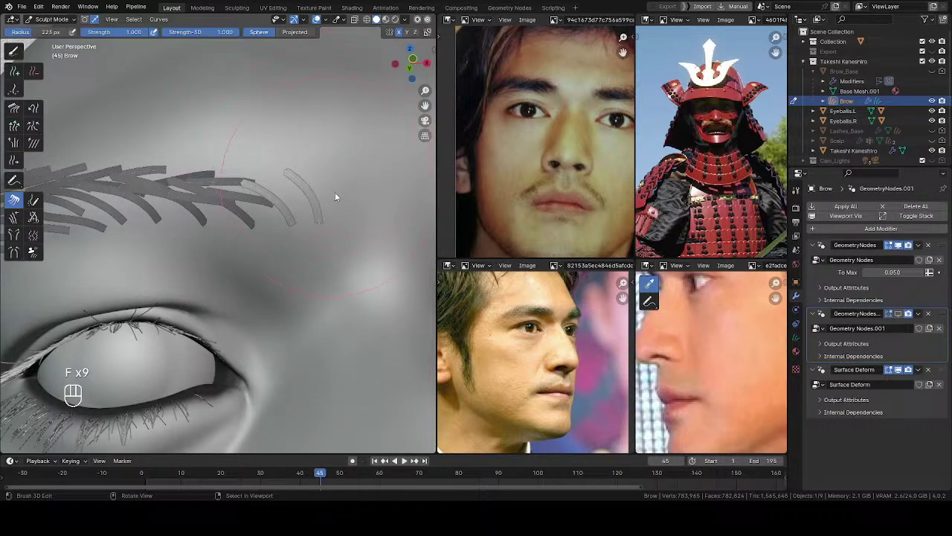
scroll(338, 250, "down", 4)
middle_click_drag(290, 253, 296, 228)
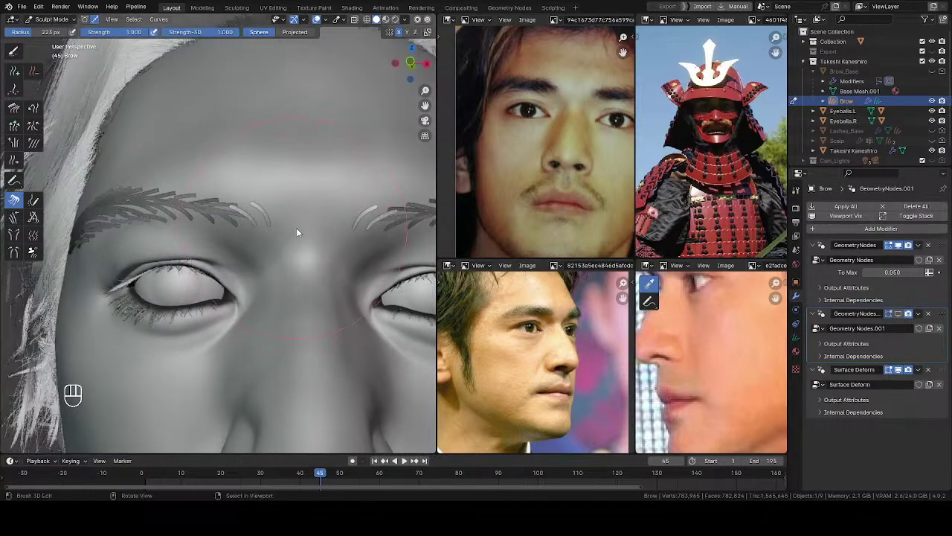
Return to Object Mode, re-enable the GeometryNodes.001 modifier in the viewport and save the file
key("Tab")
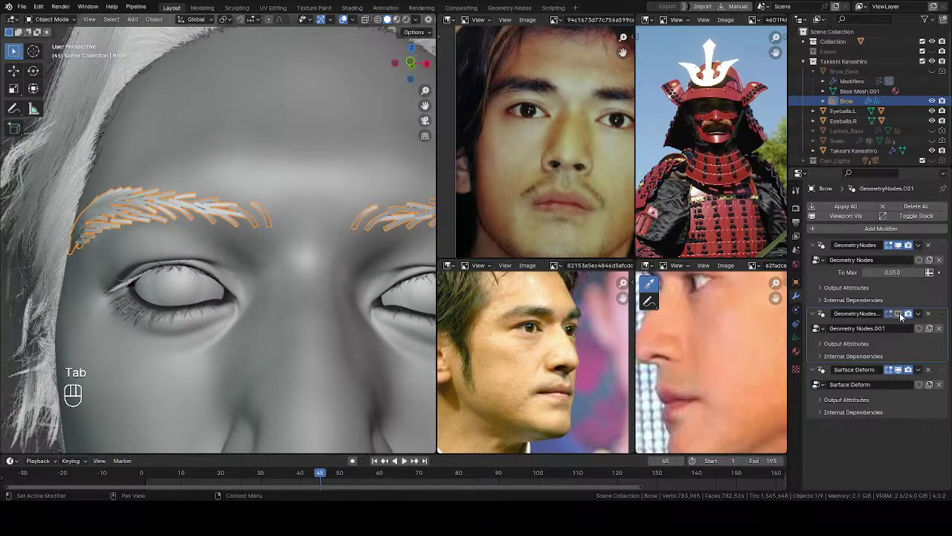
left_click(900, 315)
middle_click_drag(262, 239, 270, 169, "ctrl")
key("ctrl+s")
Switch the 3D viewport to rendered shading with the whole head facing forward
middle_click_drag(279, 208, 226, 220)
key("z")
key("z")
left_click(297, 185)
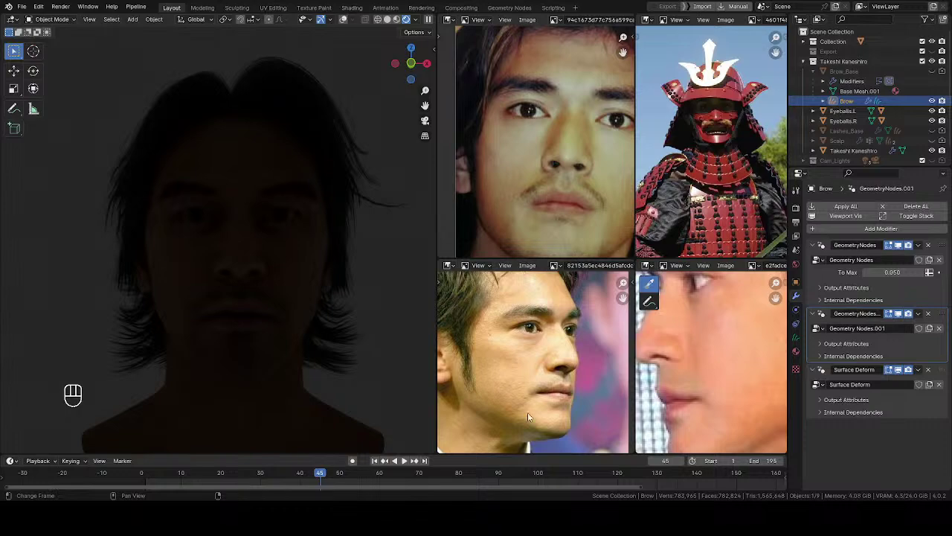
Try the LightStage_Main lighting, and light the head with the Cam_Lights collection instead
scroll(936, 159, "down", 1)
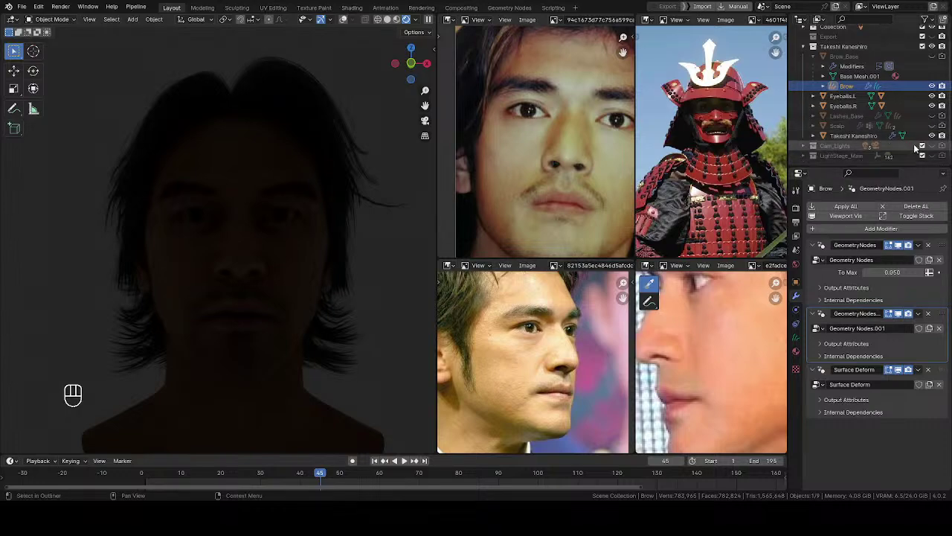
left_click(934, 156)
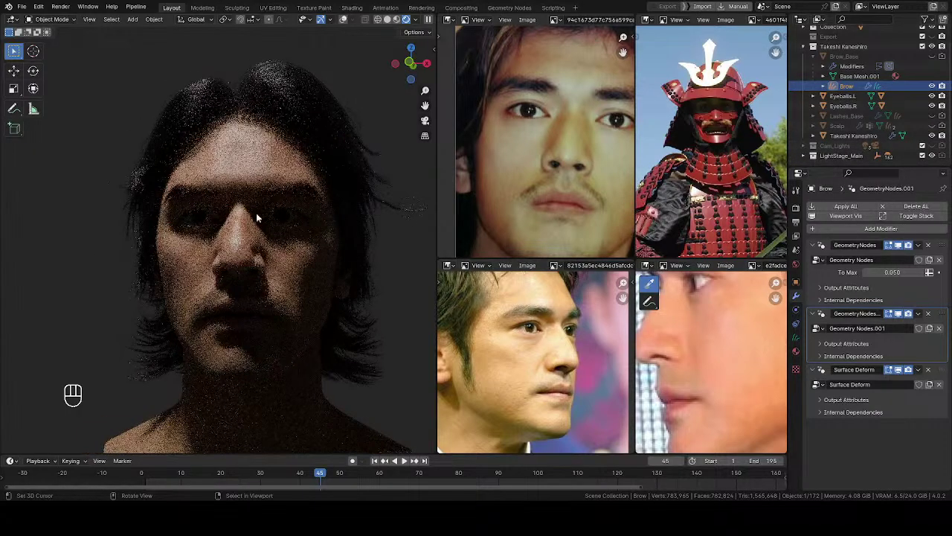
left_click(932, 146)
left_click(932, 156)
Compare the rendered head's profile and brow with the side-view reference photo, and save the file
middle_click_drag(244, 200, 177, 229)
scroll(247, 226, "up", 3)
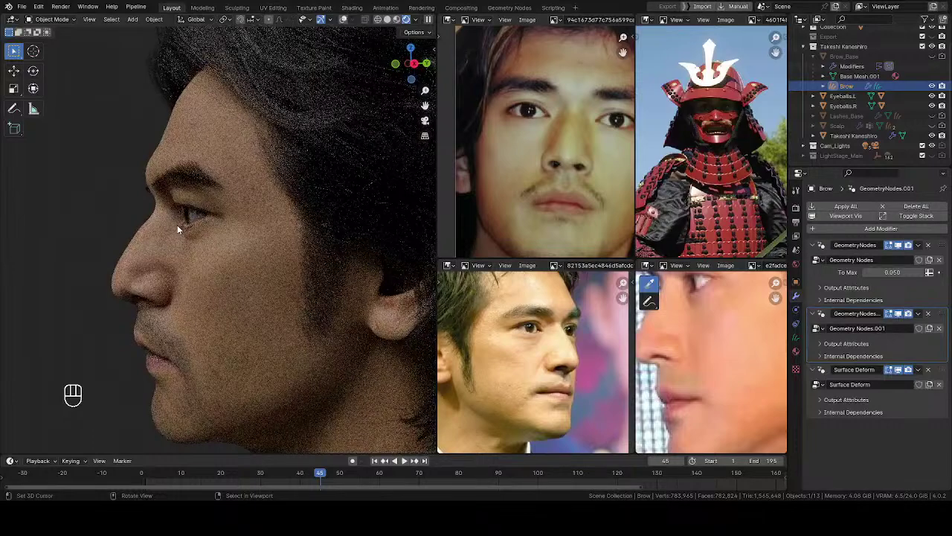
middle_click_drag(726, 336, 721, 433)
middle_click_drag(212, 257, 222, 254)
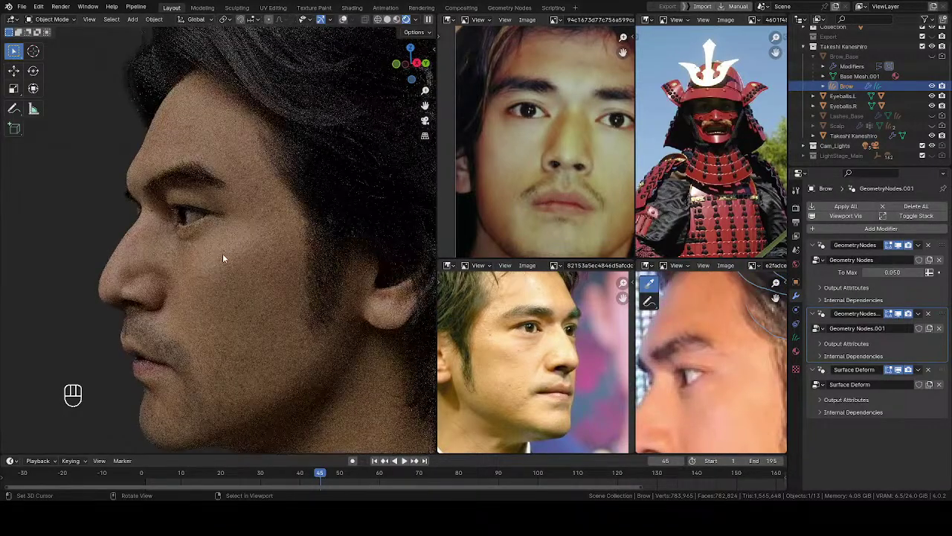
scroll(202, 240, "down", 4)
middle_click_drag(255, 213, 281, 257)
middle_click_drag(224, 263, 368, 221, "shift")
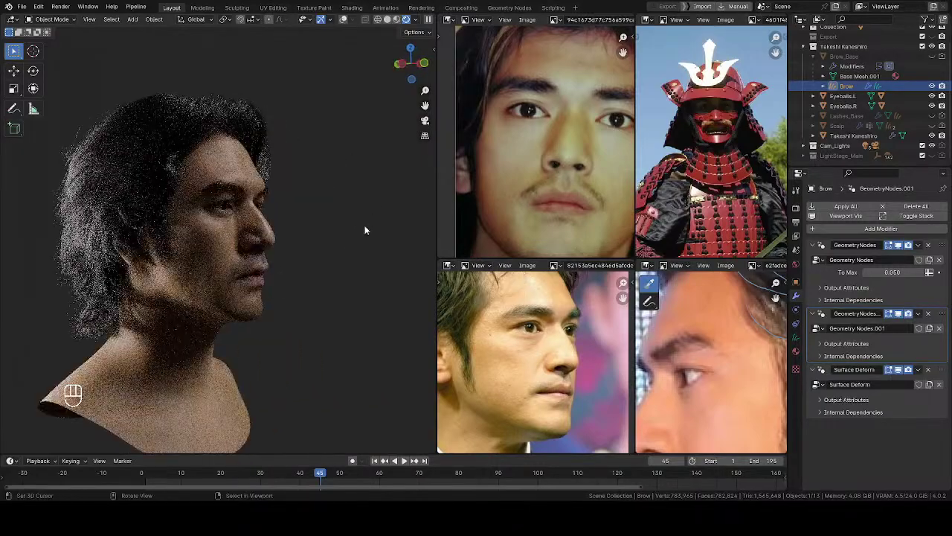
middle_click_drag(261, 240, 191, 255)
key("ctrl+s")
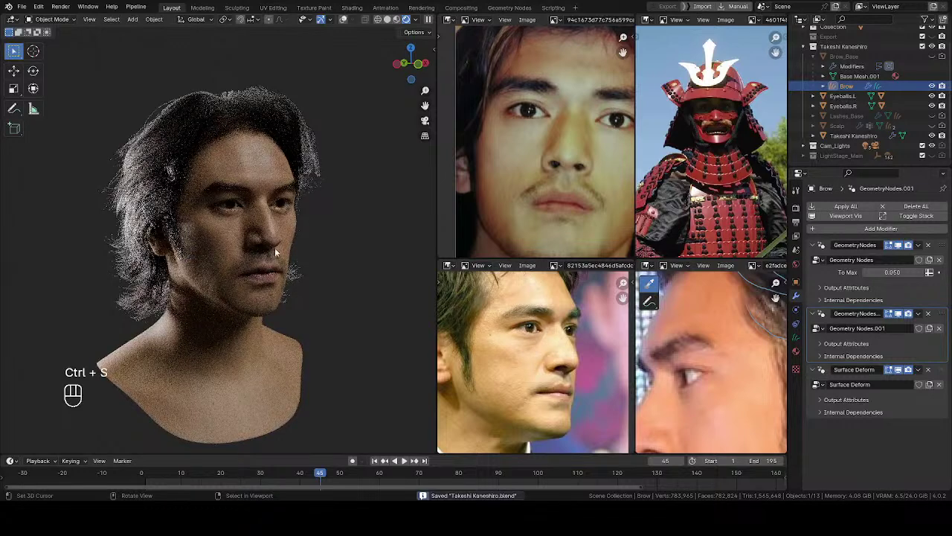
Examine the rendered head from both three-quarter sides against the full frontal reference photo
middle_click_drag(271, 249, 282, 251)
middle_click_drag(424, 283, 381, 239)
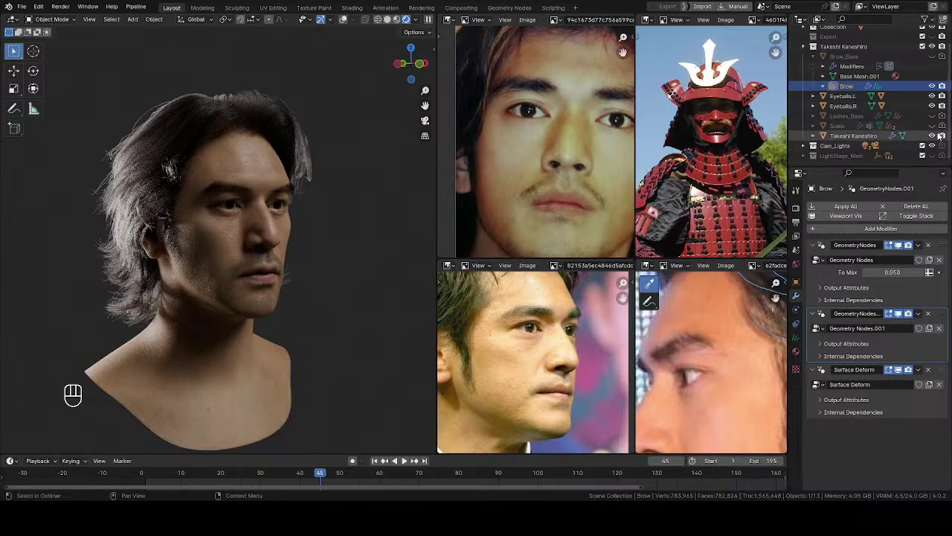
middle_click_drag(259, 275, 336, 244)
scroll(251, 237, "down", 5)
scroll(513, 144, "down", 2)
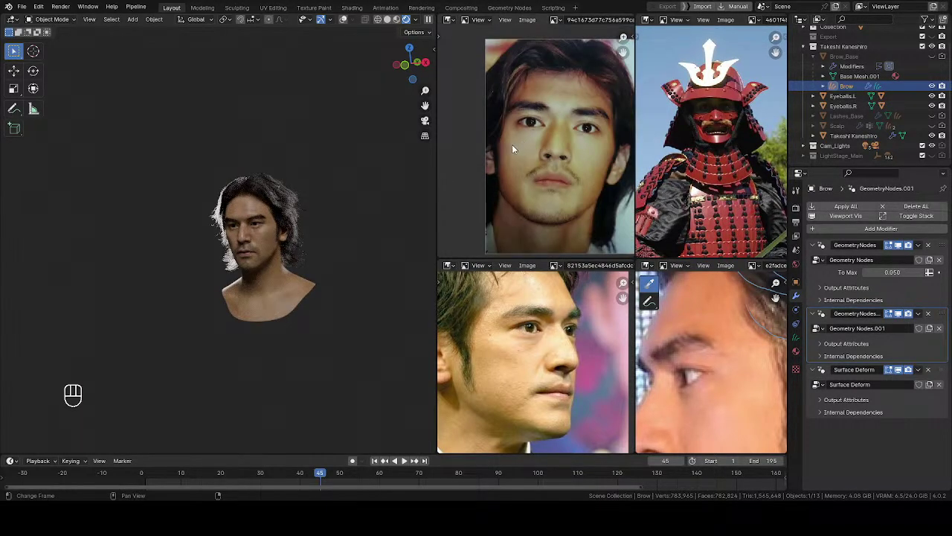
scroll(263, 223, "up", 3)
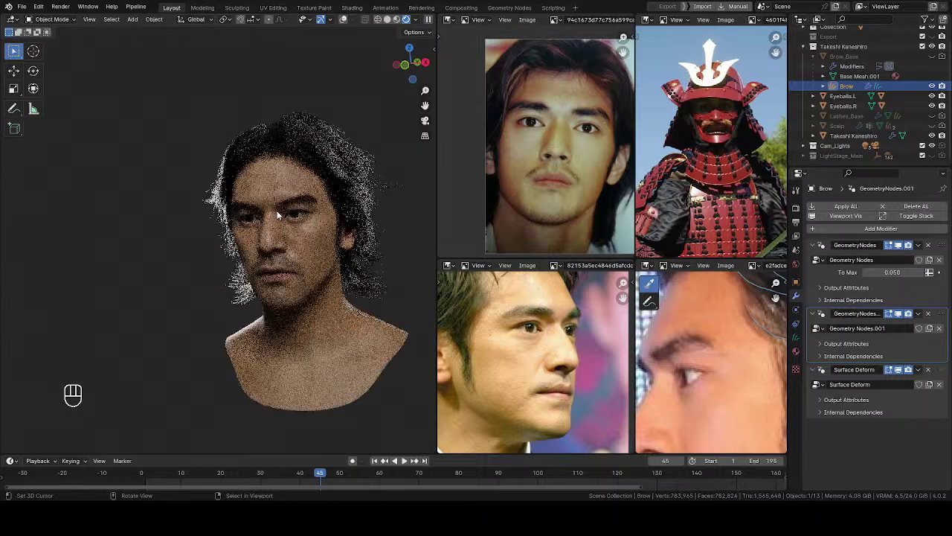
middle_click_drag(263, 223, 374, 193)
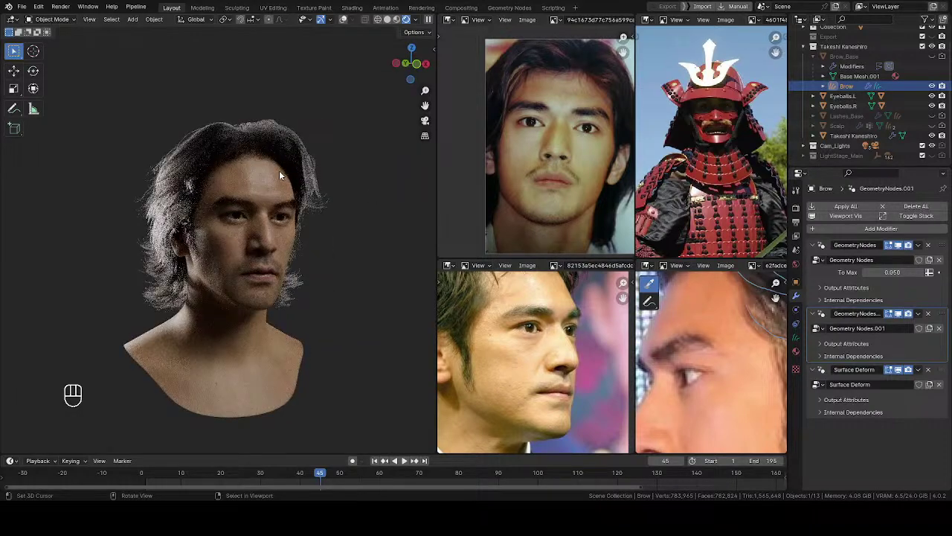
Examine the rendered hairline and forehead up close from above and from the front
left_click_drag(425, 106, 343, 210)
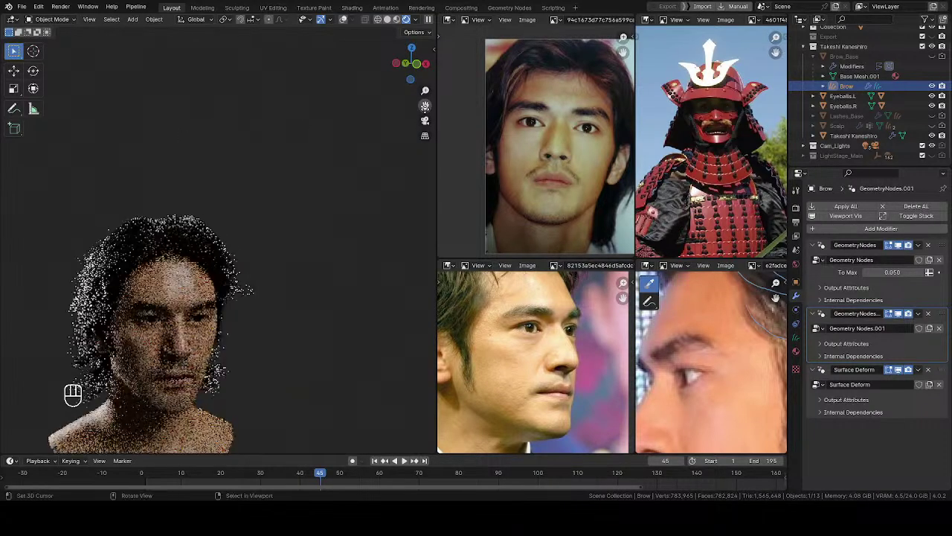
middle_click_drag(206, 244, 135, 300)
scroll(177, 278, "up", 3)
scroll(177, 281, "up", 3)
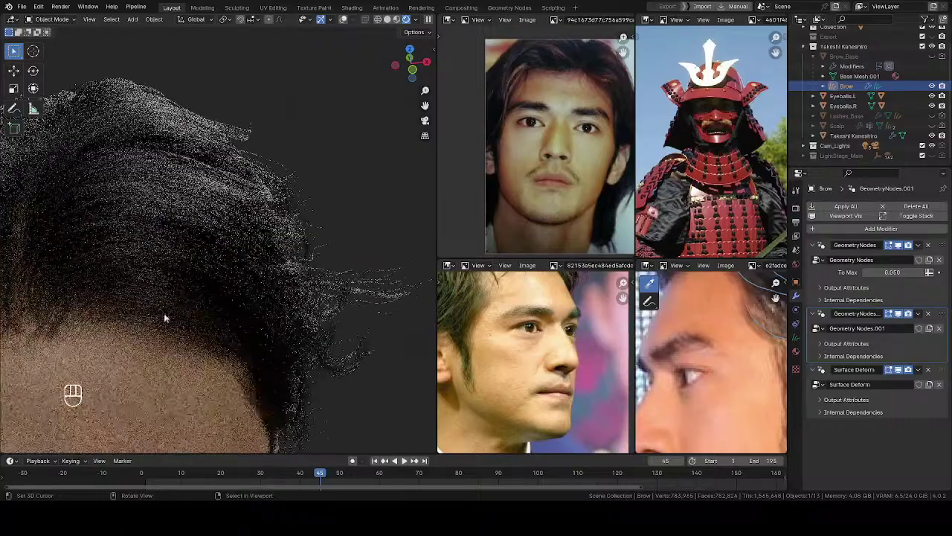
scroll(157, 321, "down", 1)
left_click_drag(425, 106, 529, 22)
scroll(192, 225, "up", 3)
middle_click_drag(193, 225, 225, 247)
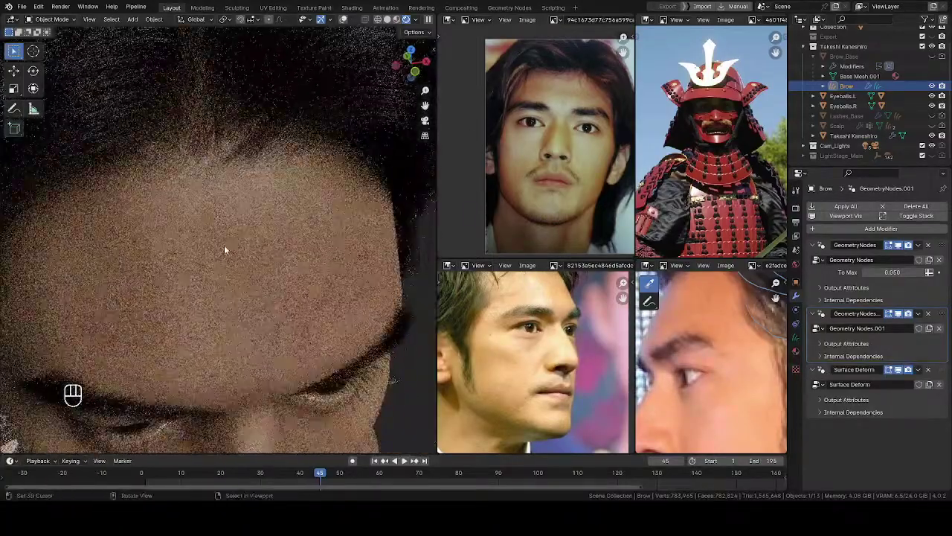
middle_click_drag(226, 251, 171, 240)
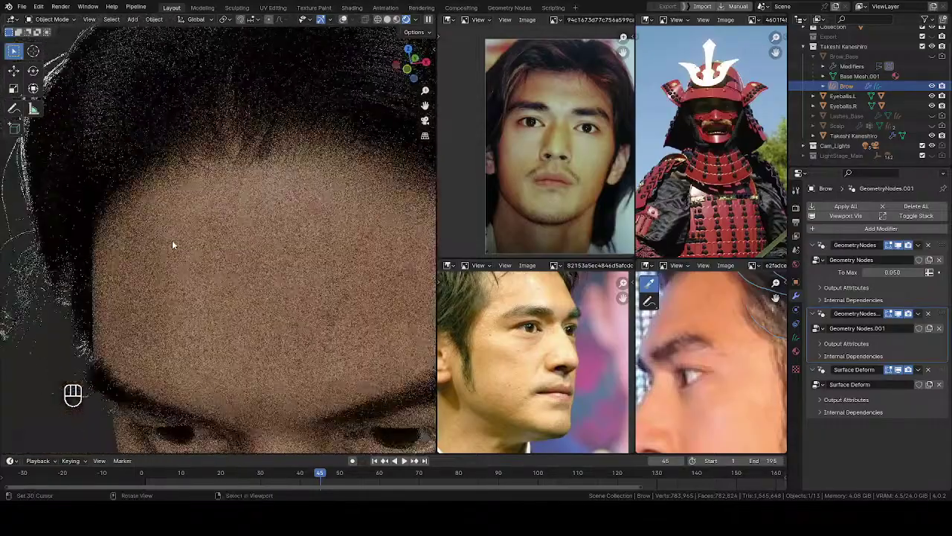
middle_click_drag(167, 192, 249, 210)
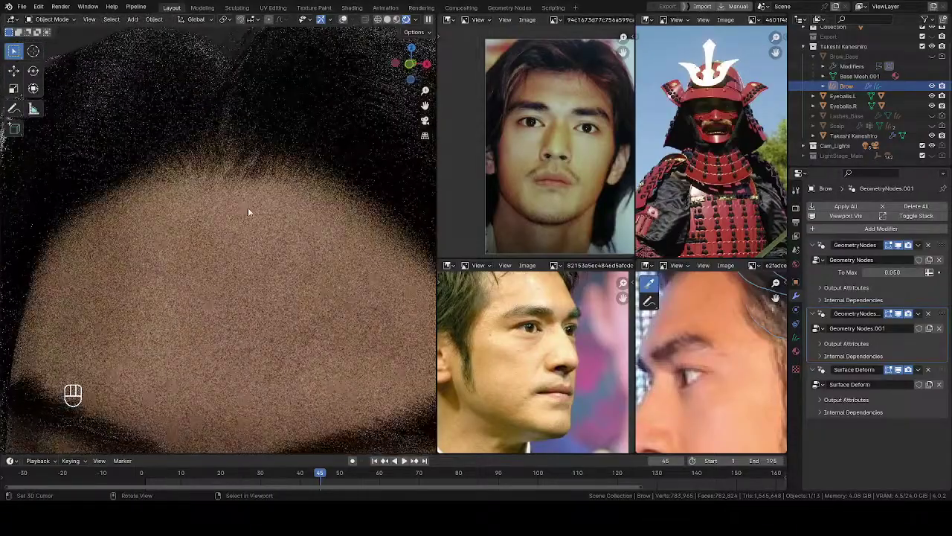
scroll(209, 220, "down", 4)
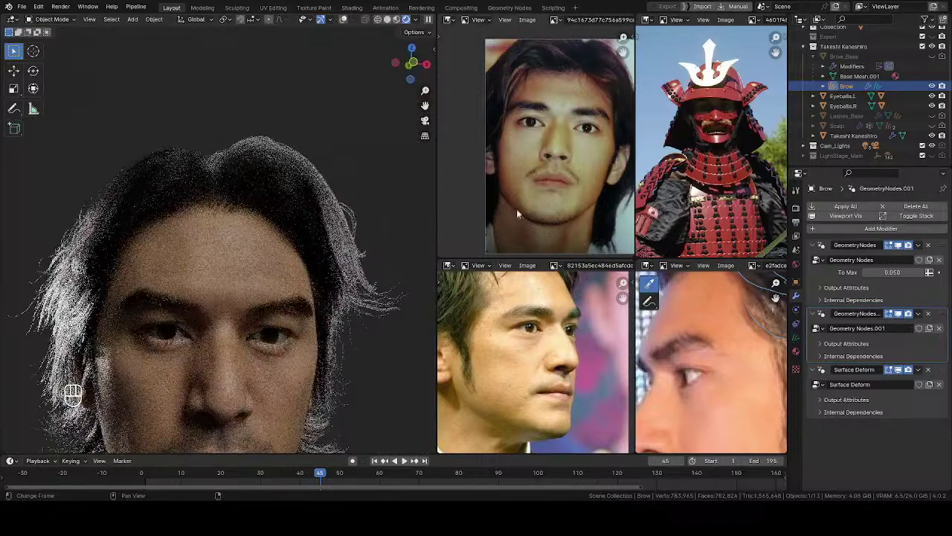
Move to frame 28, hide the Cam_Lights collection and show LightStage_Main
left_click(218, 482)
key("space")
left_click_drag(218, 482, 253, 479)
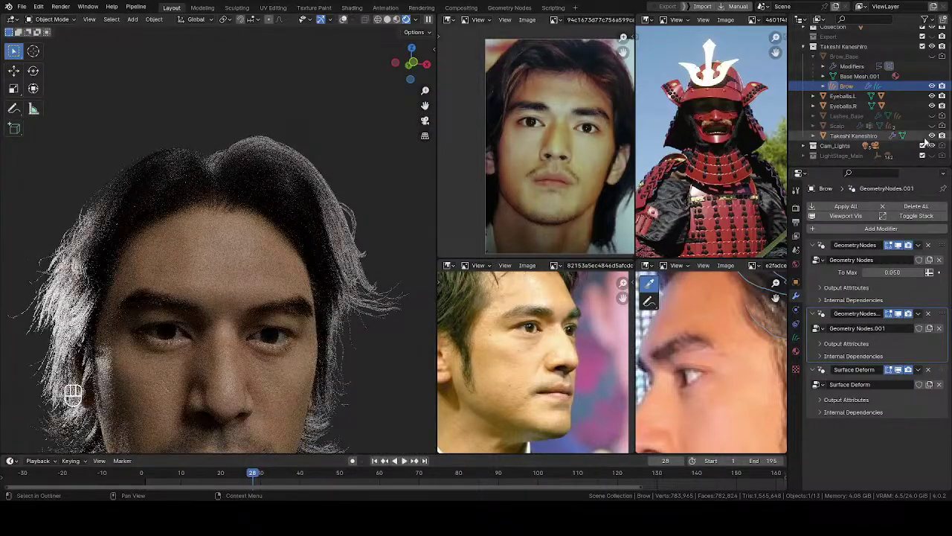
left_click(923, 146)
left_click(923, 155)
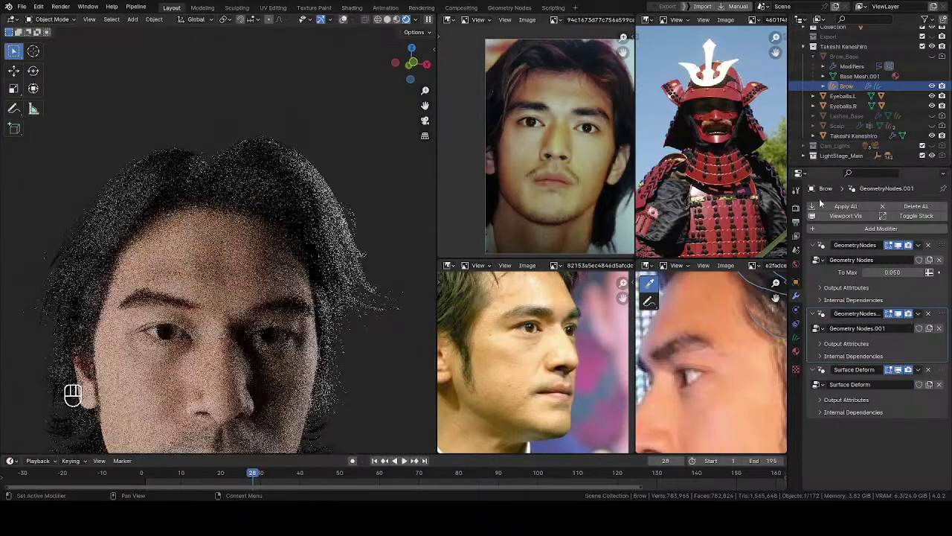
Set the current frame to 21 to change the light stage illumination on the head
left_click(233, 479)
key("space")
key("space")
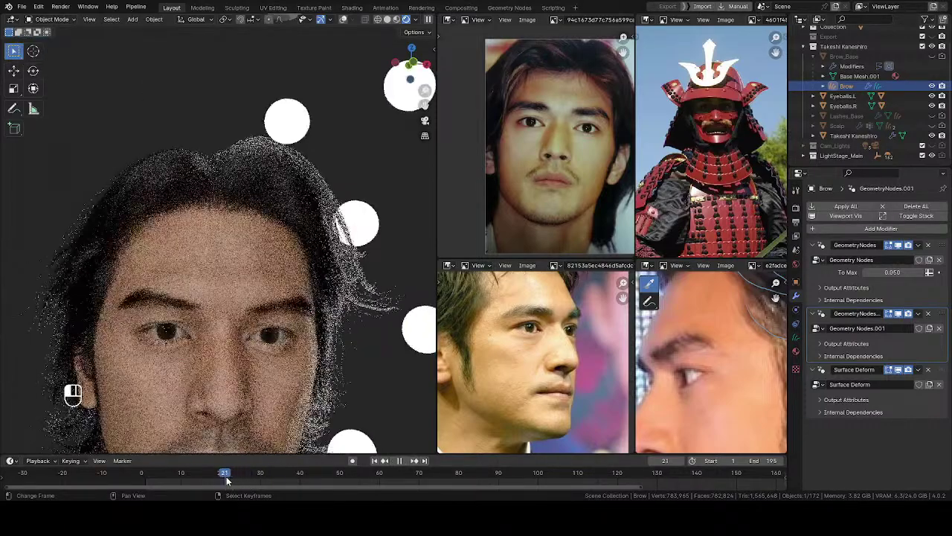
scroll(228, 210, "down", 4)
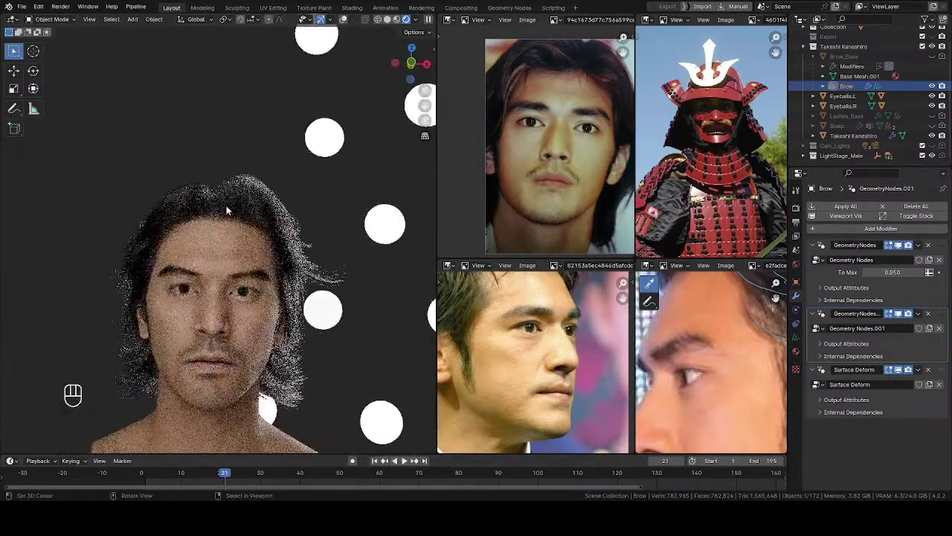
scroll(228, 210, "down", 2)
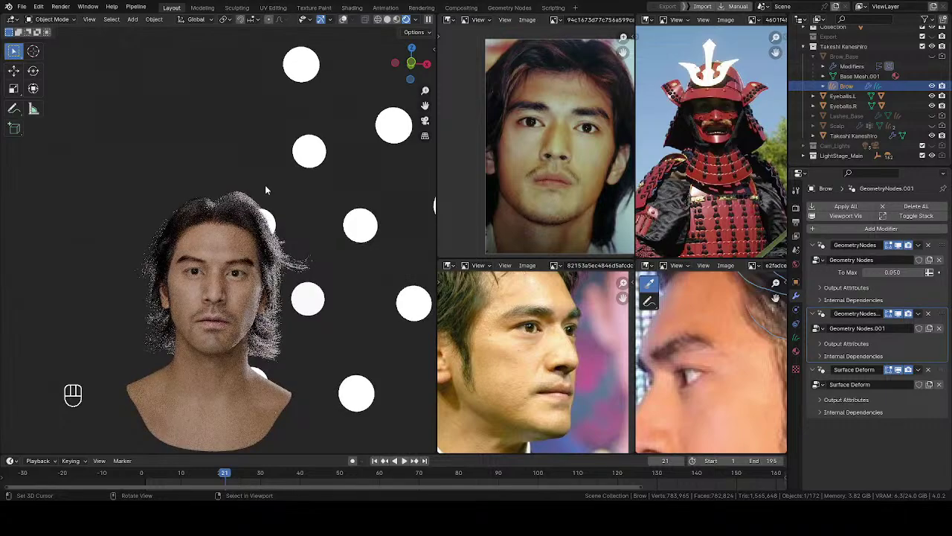
Examine the rendered face up close, from the side and from the front under the frame 21 lighting
middle_click_drag(295, 221, 217, 271)
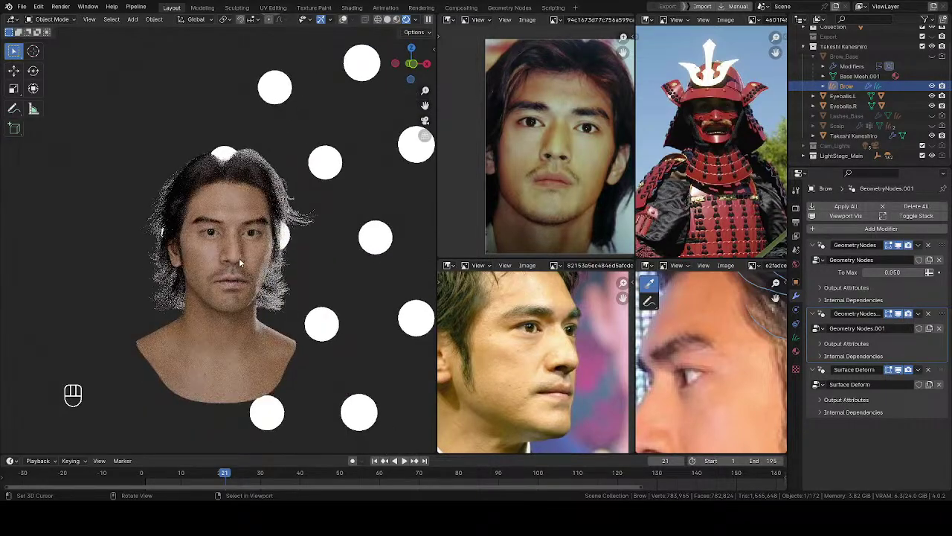
scroll(286, 209, "up", 3)
scroll(286, 208, "up", 3)
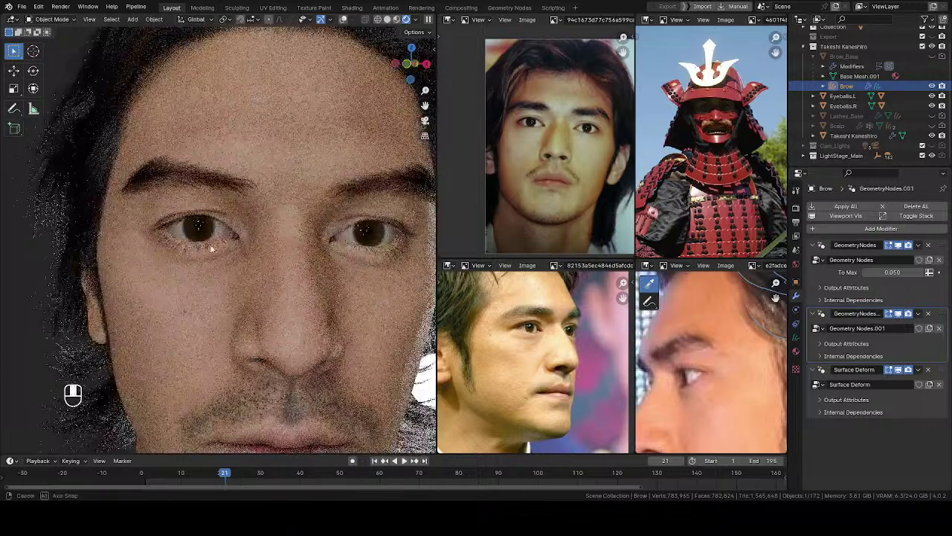
middle_click_drag(242, 244, 171, 246)
scroll(173, 247, "down", 3)
middle_click_drag(276, 245, 405, 250)
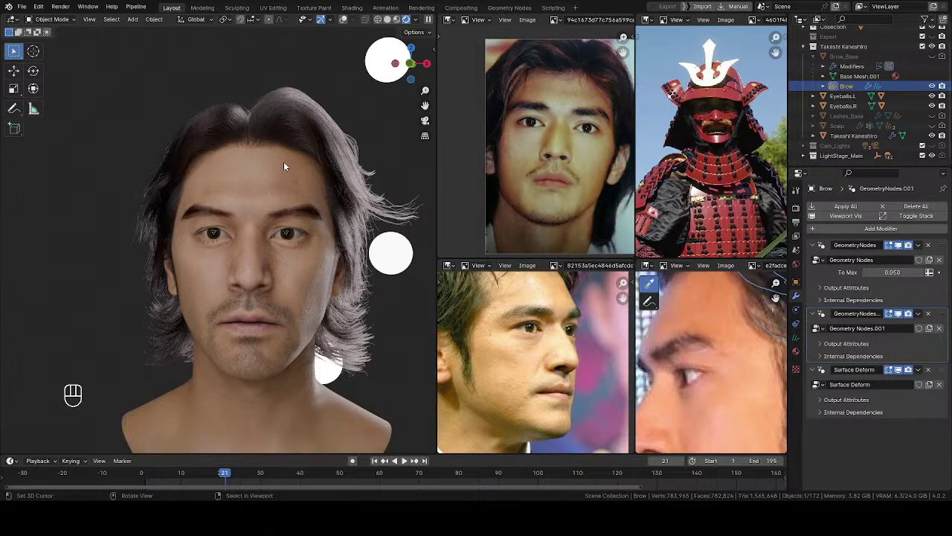
middle_click_drag(242, 189, 247, 192)
Switch the viewport to solid shading and enter Sculpt Mode on the head mesh
key("z")
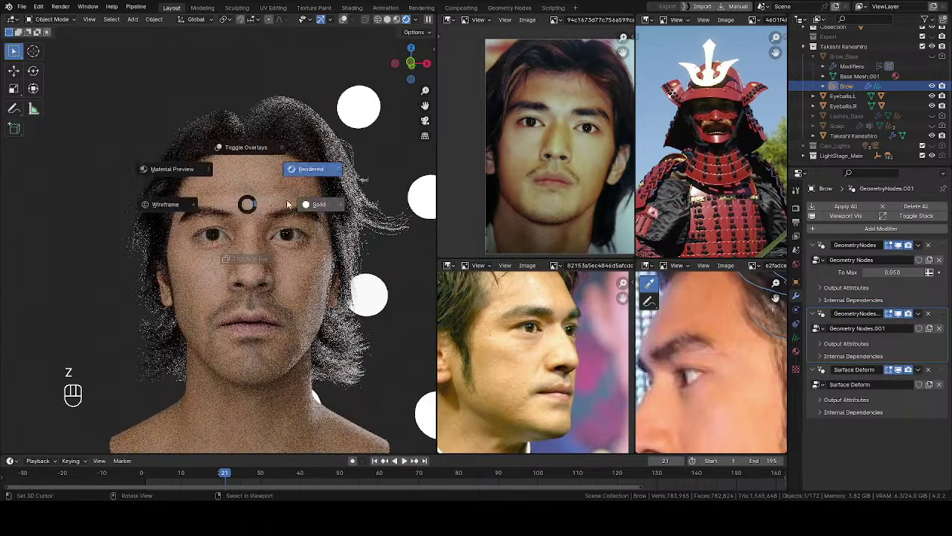
left_click(260, 239)
scroll(275, 241, "up", 5)
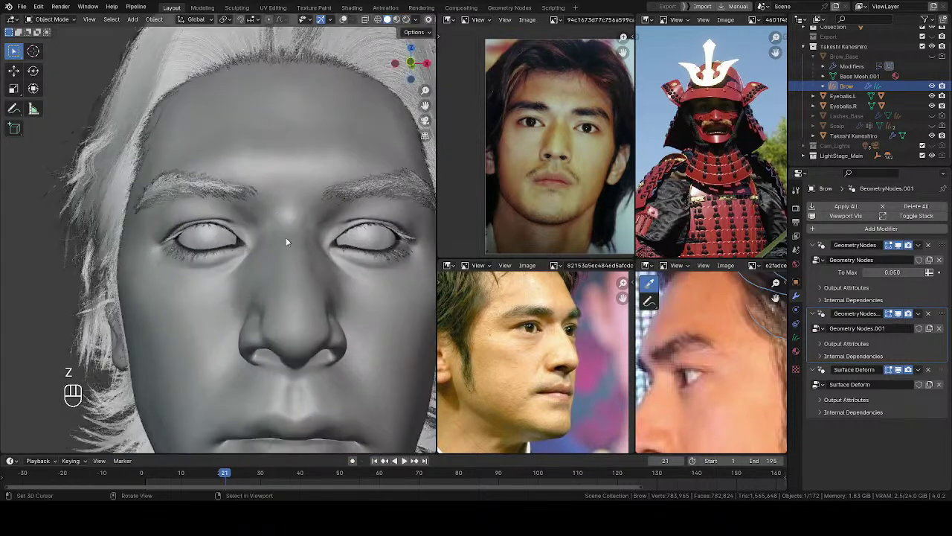
left_click(288, 301)
key("ctrl+Tab")
left_click(290, 355)
mouse_move(277, 254)
middle_mouse_down()
mouse_move(352, 235)
mouse_move(321, 248)
mouse_move(322, 225)
middle_mouse_up()
scroll(322, 226, "up", 2)
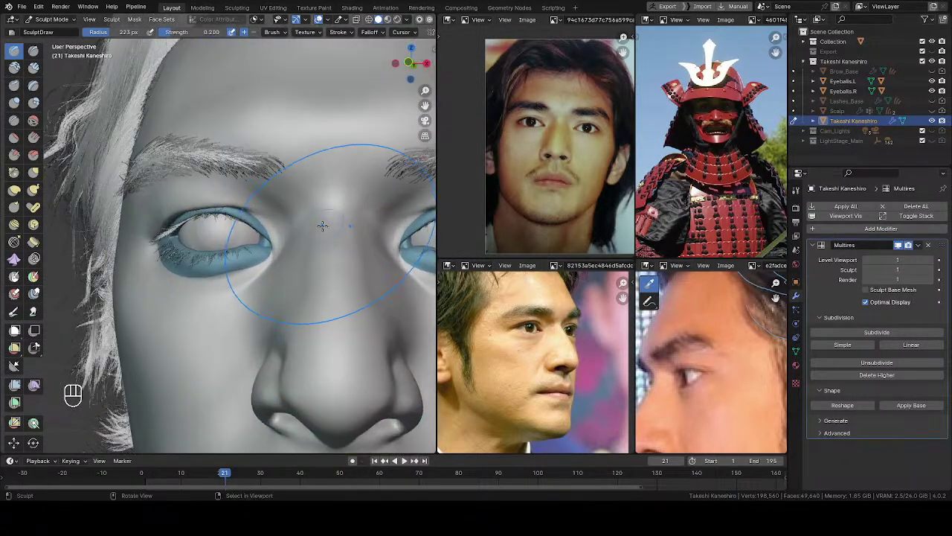
Carve the area between the inner eye corner and the nose bridge with the Draw brush at a 90 px radius
key("v")
key("f")
left_click(280, 235)
mouse_move(287, 238)
middle_mouse_down()
mouse_move(299, 244)
mouse_move(315, 221)
middle_mouse_up()
key("f")
left_click(297, 233)
key("f")
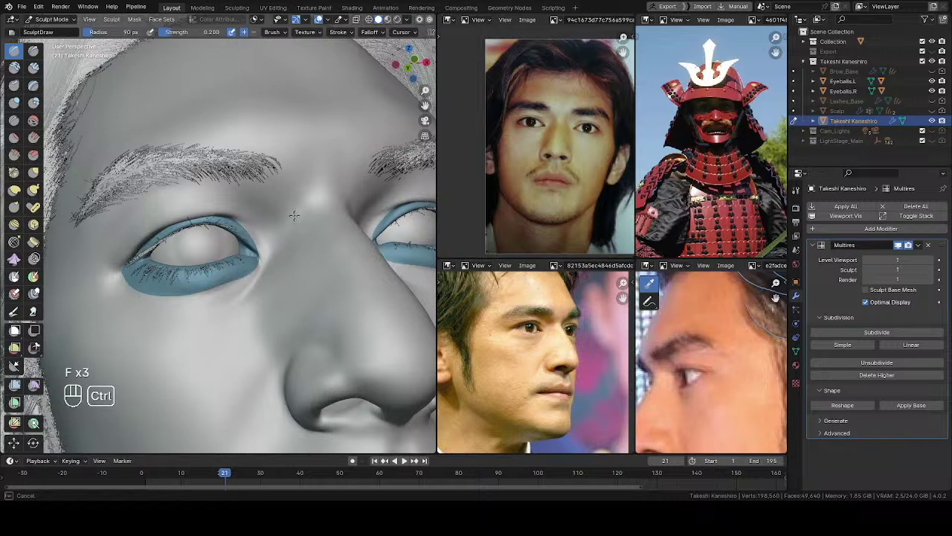
left_click_drag(284, 236, 282, 242, "ctrl")
Deepen the hollow beside the inner eye corner with a smaller Draw brush of about 38 px
middle_click_drag(290, 234, 300, 226)
key("f")
left_click(279, 229)
left_click_drag(281, 233, 278, 242, "ctrl")
key("f")
left_click(278, 254)
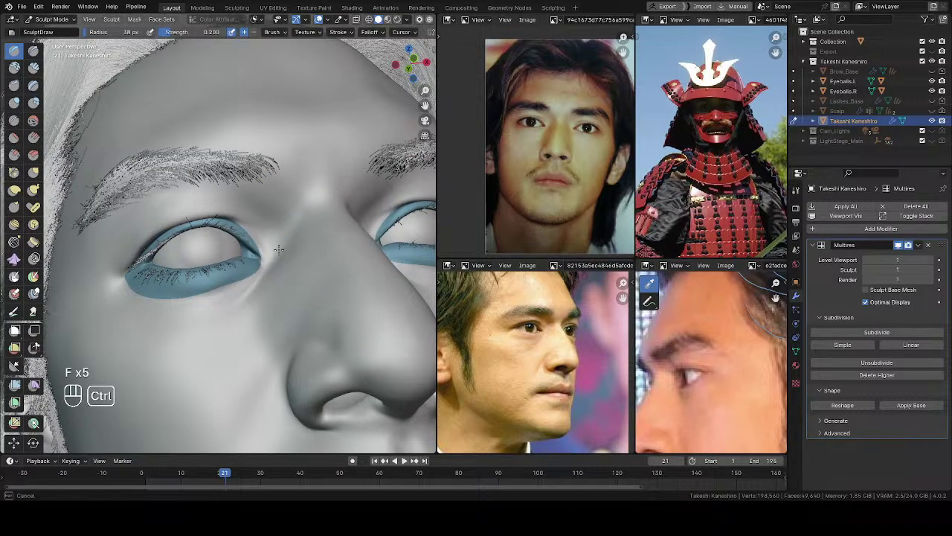
Smooth the skin beside the inner eye corner and carve the side of the nose bridge at about 34 px radius
mouse_move(312, 193)
middle_mouse_down()
mouse_move(254, 238)
mouse_move(292, 233)
middle_mouse_up()
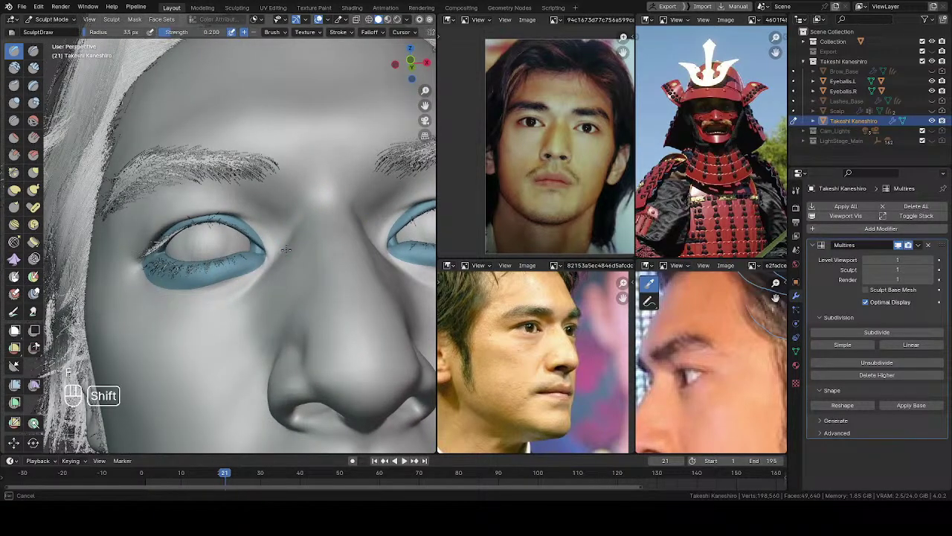
left_click_drag(276, 265, 280, 254, "shift")
middle_click_drag(300, 221, 313, 214)
left_click_drag(300, 215, 298, 222, "ctrl")
mouse_move(298, 222)
middle_mouse_down()
mouse_move(271, 236)
mouse_move(290, 214)
mouse_move(263, 225)
mouse_move(284, 217)
mouse_move(294, 235)
mouse_move(283, 235)
mouse_move(282, 215)
middle_mouse_up()
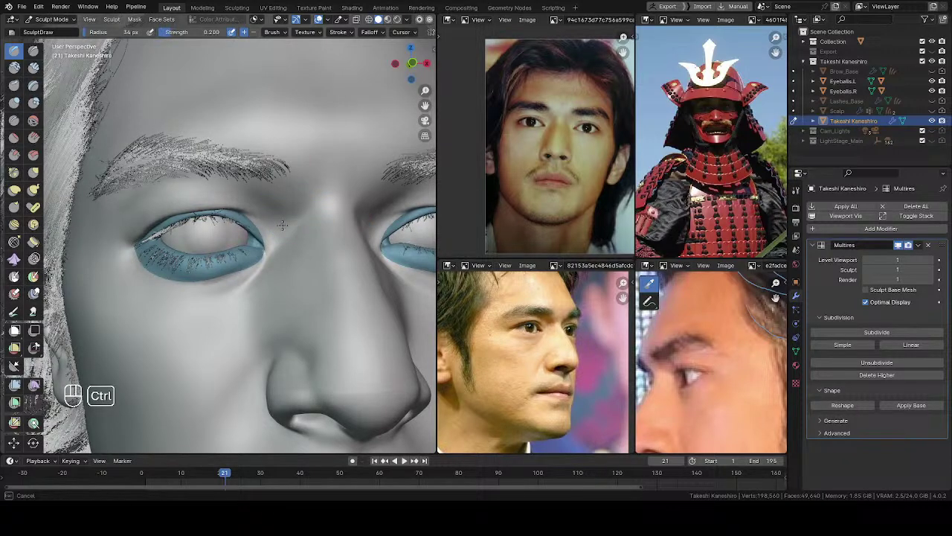
left_click_drag(279, 235, 279, 230, "ctrl")
middle_click_drag(286, 237, 290, 245)
Carve a finer indentation at the inner eye corner with a 25 px brush and smooth it
key("f")
left_click(276, 252)
mouse_move(275, 253)
left_mouse_down("ctrl")
mouse_move(271, 260)
mouse_move(270, 250)
left_mouse_up("ctrl")
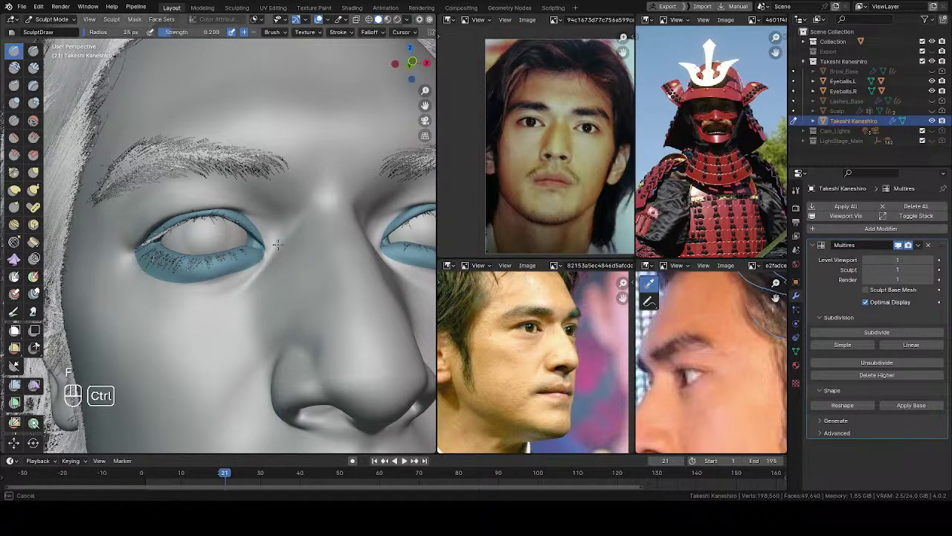
middle_click_drag(272, 240, 275, 231)
left_click_drag(274, 239, 277, 254, "shift")
middle_click_drag(266, 273, 291, 234)
Smooth the side of the nose bridge with a 30 px brush and hide the viewport overlays
key("f")
left_click(296, 239)
mouse_move(294, 240)
left_mouse_down("shift")
mouse_move(308, 211)
mouse_move(288, 248)
left_mouse_up("shift")
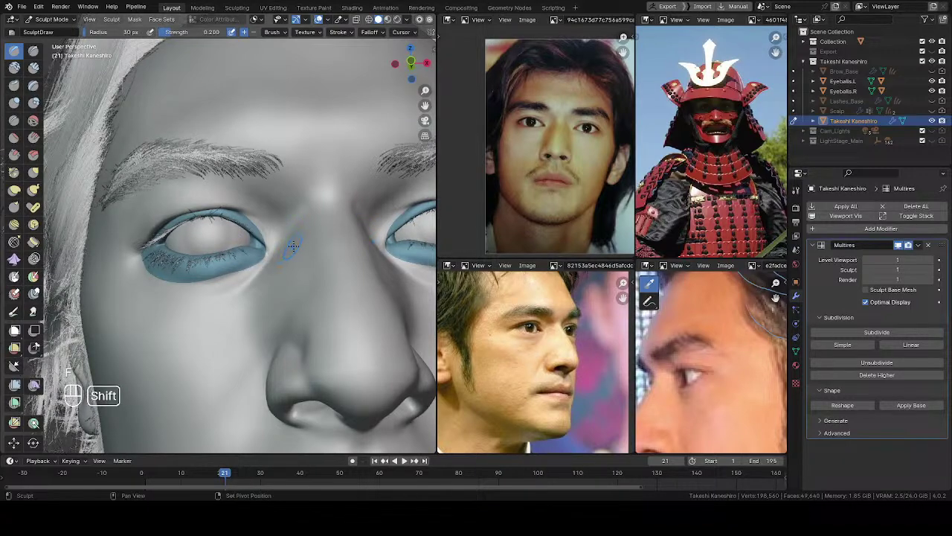
middle_click_drag(278, 270, 277, 238, "ctrl")
mouse_move(277, 238)
middle_mouse_down()
mouse_move(272, 205)
mouse_move(294, 190)
mouse_move(298, 199)
mouse_move(304, 144)
middle_mouse_up()
key("z")
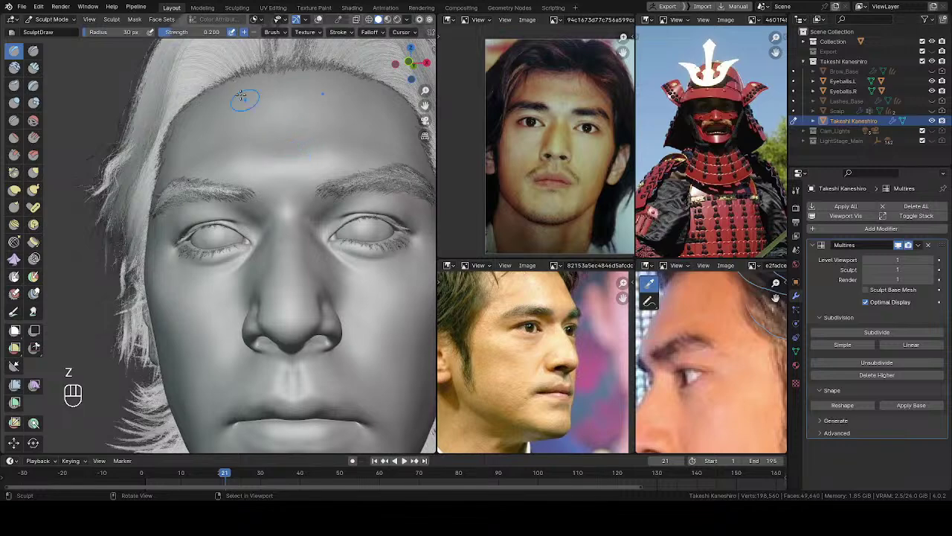
Carve the socket between the inner eyebrow end and the nose bridge with a 52 px Draw brush
mouse_move(275, 186)
middle_mouse_down()
mouse_move(300, 184)
mouse_move(255, 201)
mouse_move(340, 193)
mouse_move(321, 227)
mouse_move(339, 220)
mouse_move(285, 223)
middle_mouse_up()
key("f")
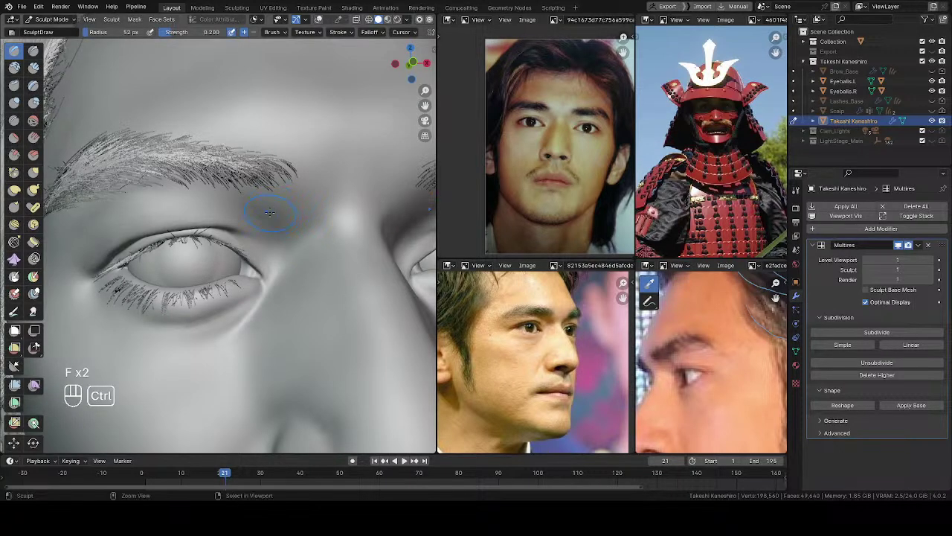
left_click_drag(290, 213, 287, 224, "ctrl")
mouse_move(286, 230)
middle_mouse_down()
mouse_move(298, 242)
mouse_move(289, 246)
mouse_move(297, 242)
middle_mouse_up()
key("f")
left_click(299, 239)
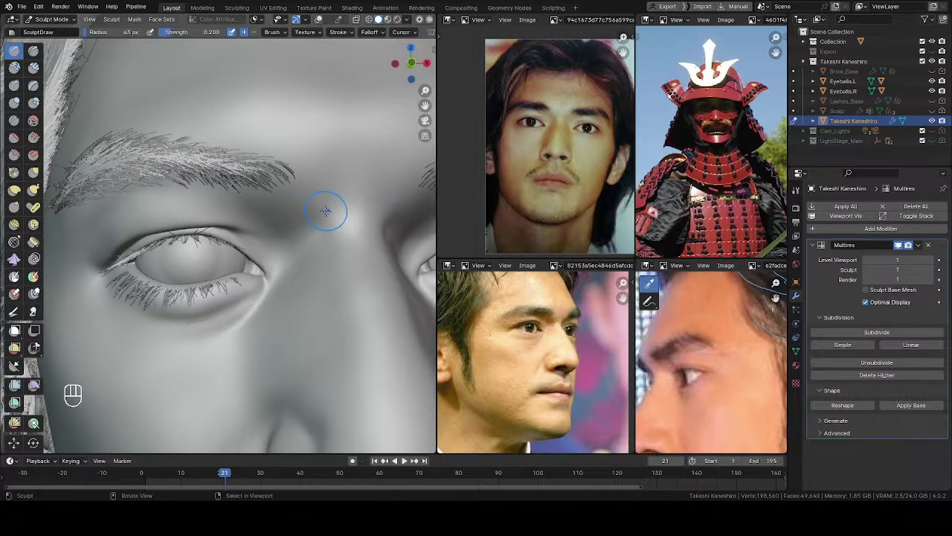
key("f")
left_click(314, 226)
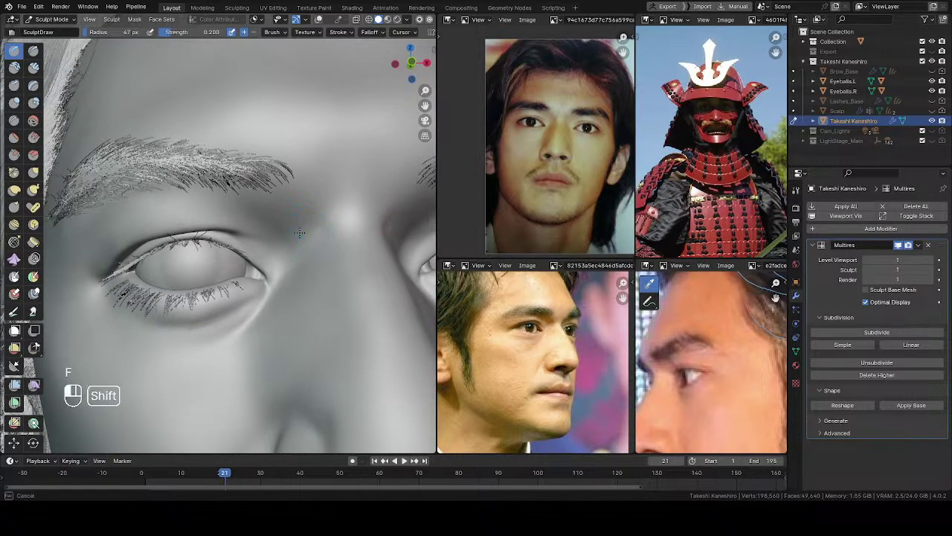
middle_click_drag(299, 233, 297, 234, "shift")
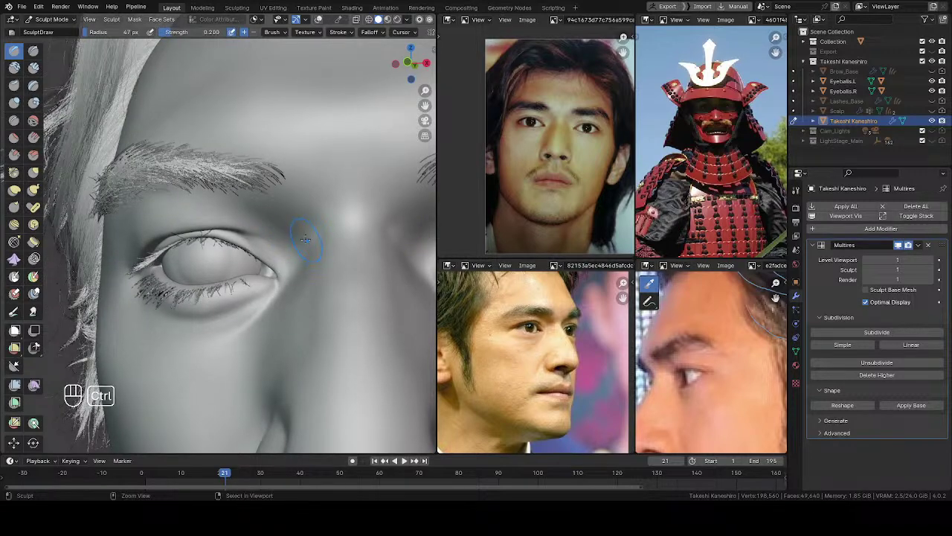
Deepen the transition from the eye socket to the upper nose bridge with inward strokes at 47 px radius
middle_click_drag(305, 248, 286, 237, "ctrl")
left_click_drag(313, 223, 312, 243, "ctrl")
middle_click_drag(310, 236, 285, 233)
left_click_drag(317, 218, 316, 235, "ctrl")
middle_click_drag(287, 232, 315, 212)
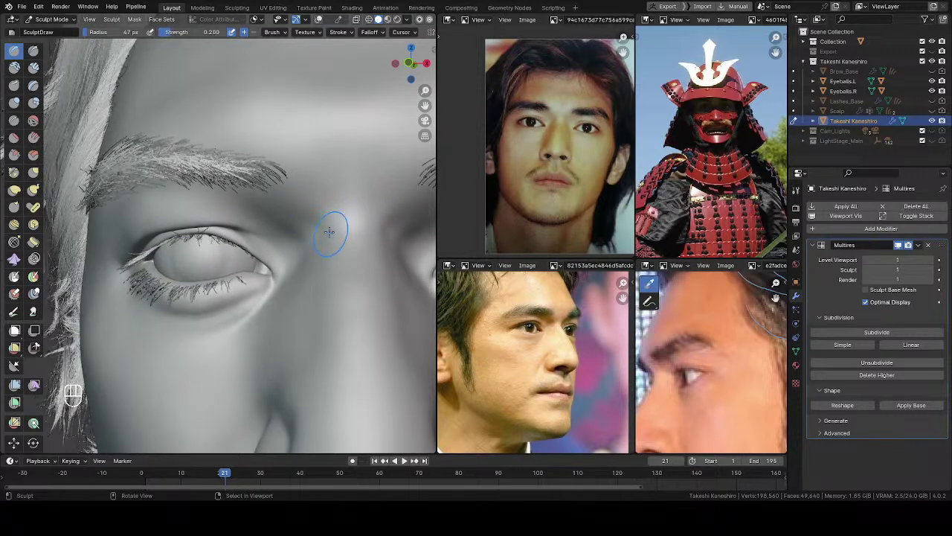
Carve and smooth the edge of the upper nose bridge with a 29 px brush and save the file
mouse_move(319, 218)
middle_mouse_down()
mouse_move(332, 195)
mouse_move(340, 221)
mouse_move(315, 153)
middle_mouse_up()
key("f")
left_click(331, 216)
left_click_drag(330, 214, 325, 214, "ctrl")
middle_click_drag(326, 215, 310, 199)
left_click_drag(307, 200, 310, 208, "shift")
mouse_move(310, 208)
middle_mouse_down()
mouse_move(186, 250)
mouse_move(332, 216)
mouse_move(154, 242)
middle_mouse_up()
mouse_move(313, 219)
middle_mouse_down()
mouse_move(328, 216)
mouse_move(324, 236)
middle_mouse_up()
mouse_move(325, 236)
middle_mouse_down()
mouse_move(252, 224)
mouse_move(334, 217)
mouse_move(335, 227)
mouse_move(320, 216)
mouse_move(337, 206)
mouse_move(187, 245)
mouse_move(291, 203)
mouse_move(296, 175)
mouse_move(314, 185)
mouse_move(324, 214)
middle_mouse_up()
key("ctrl+s")
Build up the side of the nose just above the nostril wing with a Draw brush of about 47 px
mouse_move(323, 214)
middle_mouse_down()
mouse_move(268, 231)
mouse_move(255, 245)
mouse_move(305, 205)
mouse_move(292, 216)
mouse_move(323, 265)
mouse_move(294, 301)
middle_mouse_up()
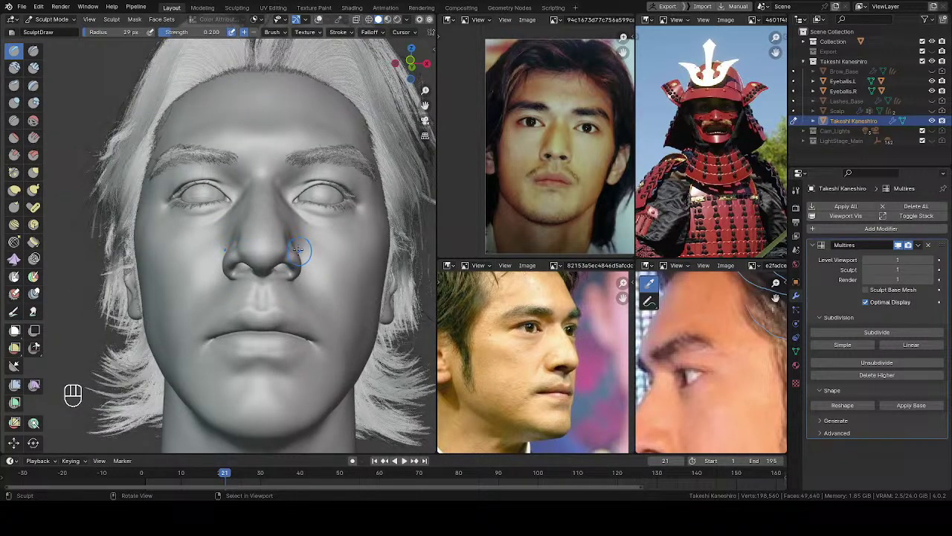
mouse_move(293, 251)
middle_mouse_down()
mouse_move(277, 232)
mouse_move(257, 262)
mouse_move(286, 282)
middle_mouse_up()
key("f")
left_click(300, 285)
key("f")
left_click(298, 283)
key("f")
left_click(299, 284)
left_click_drag(296, 289, 292, 283)
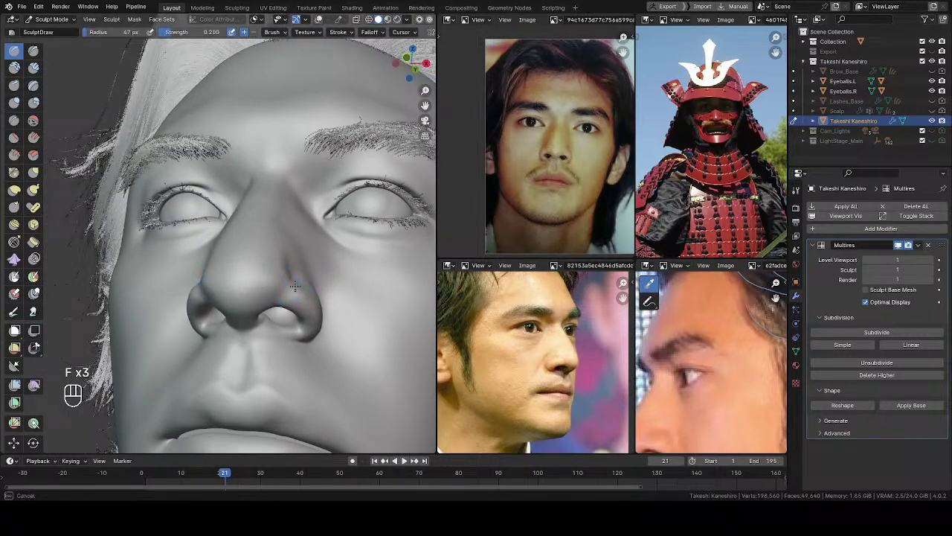
left_click(289, 277)
left_click(288, 270)
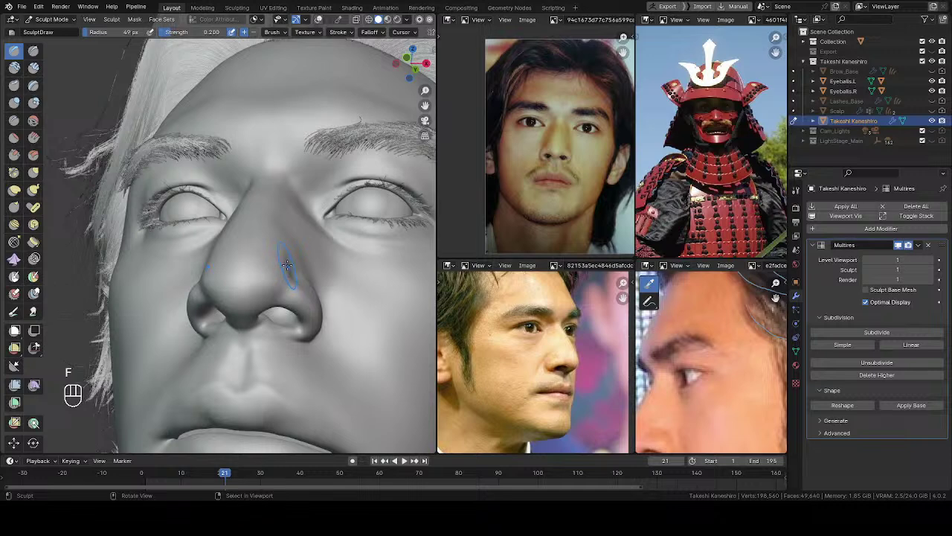
Undo and redo the recent nose strokes to compare the shape before and after
key("f")
mouse_move(295, 277)
middle_mouse_down()
mouse_move(321, 268)
mouse_move(335, 222)
middle_mouse_up()
key("ctrl+z")
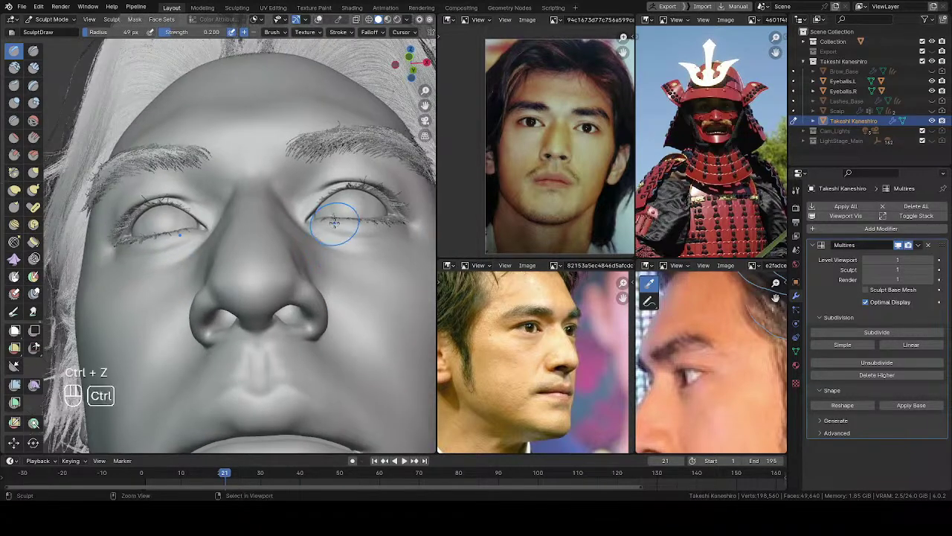
key("ctrl+shift+z")
key("ctrl+shift+z")
key("ctrl+shift+z")
Add volume along the crease between the nose side and the nostril wing with a 50 px Draw brush
middle_click_drag(327, 268, 323, 295)
mouse_move(323, 295)
middle_mouse_down("ctrl")
mouse_move(320, 278)
mouse_move(264, 276)
middle_mouse_up("ctrl")
key("f")
left_click(268, 273)
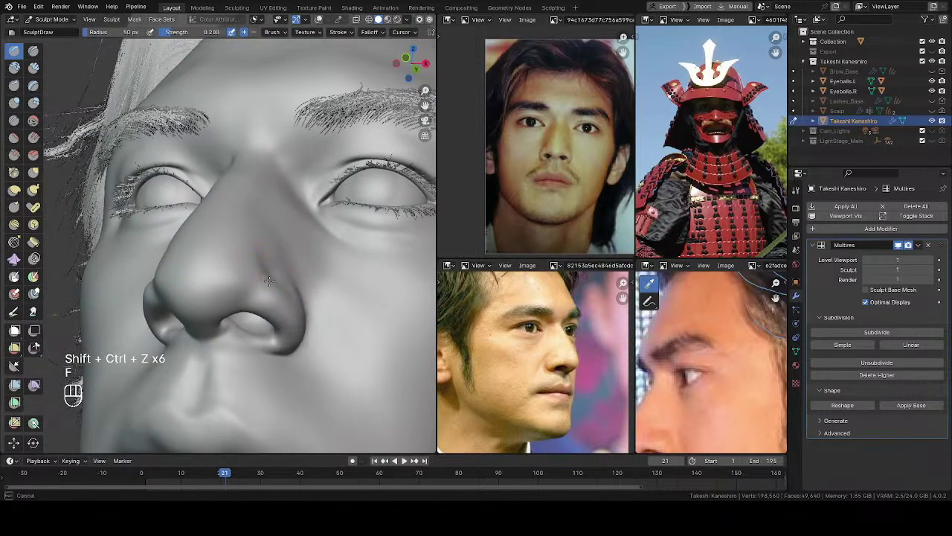
mouse_move(268, 273)
left_mouse_down()
mouse_move(262, 288)
mouse_move(287, 303)
left_mouse_up()
key("f")
left_click(290, 299)
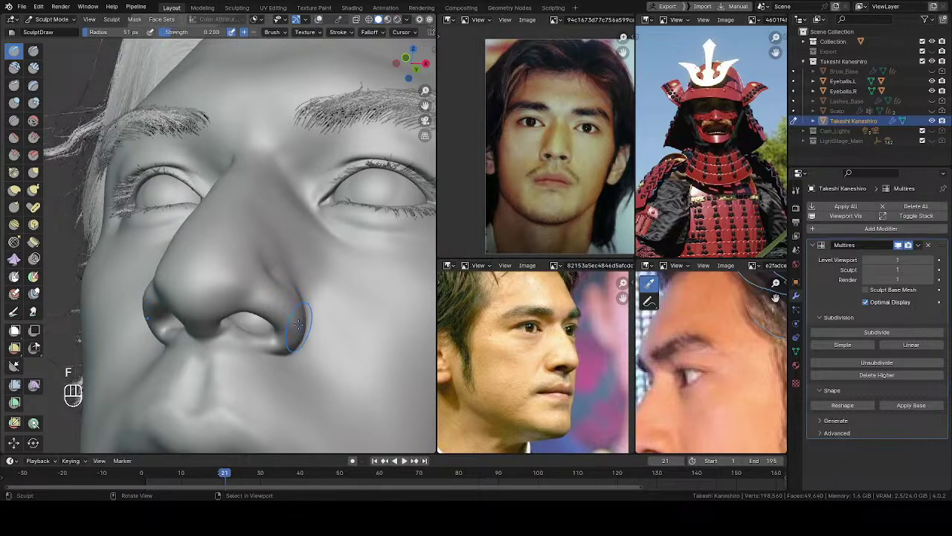
Smooth the crease above the nostril wing with a 46 px brush, comparing the change through undo and redo
middle_click_drag(301, 314, 269, 277)
key("f")
left_click(267, 276)
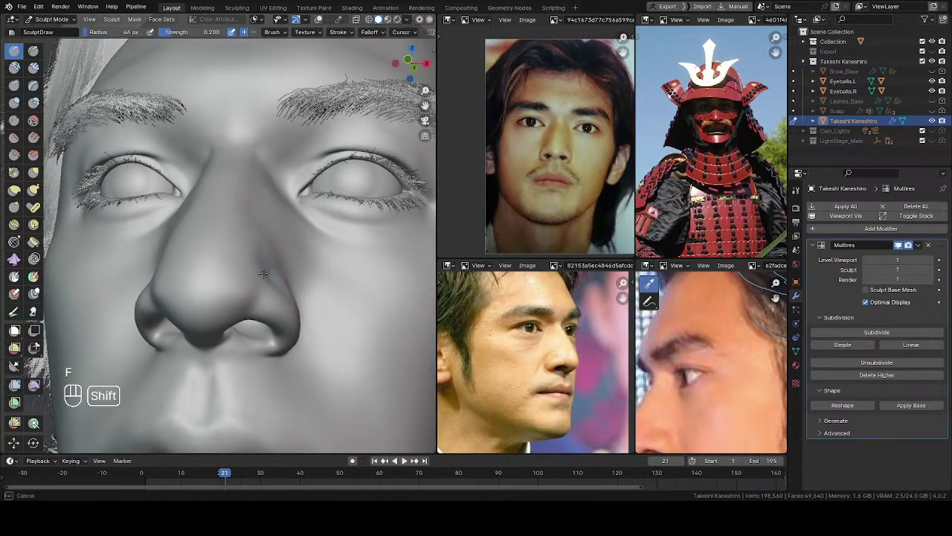
key("ctrl+z")
key("ctrl+shift+z")
Smooth the area between the nose tip and the nostril wing with a 29 px brush
mouse_move(264, 246)
middle_mouse_down()
mouse_move(275, 287)
mouse_move(308, 291)
mouse_move(294, 214)
mouse_move(251, 279)
middle_mouse_up()
key("f")
left_click(245, 281)
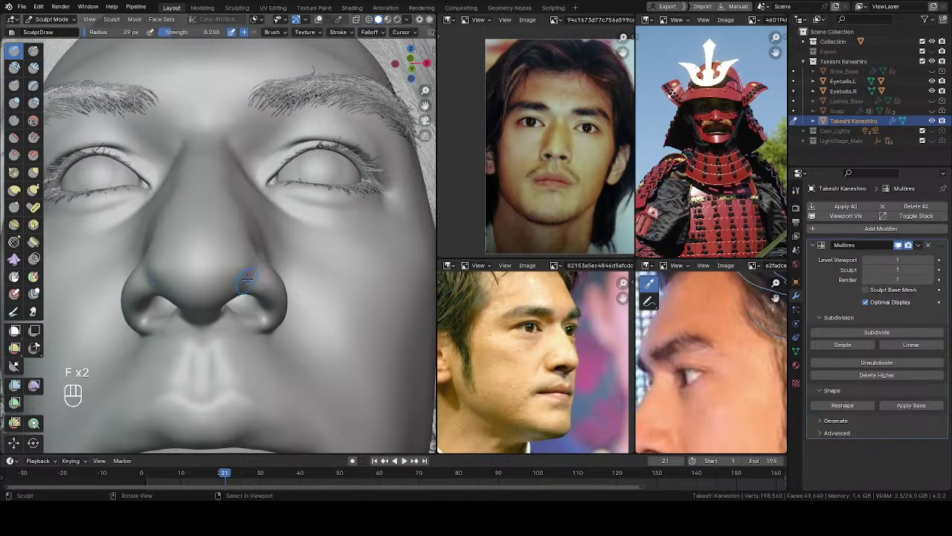
left_click_drag(252, 262, 241, 282, "shift")
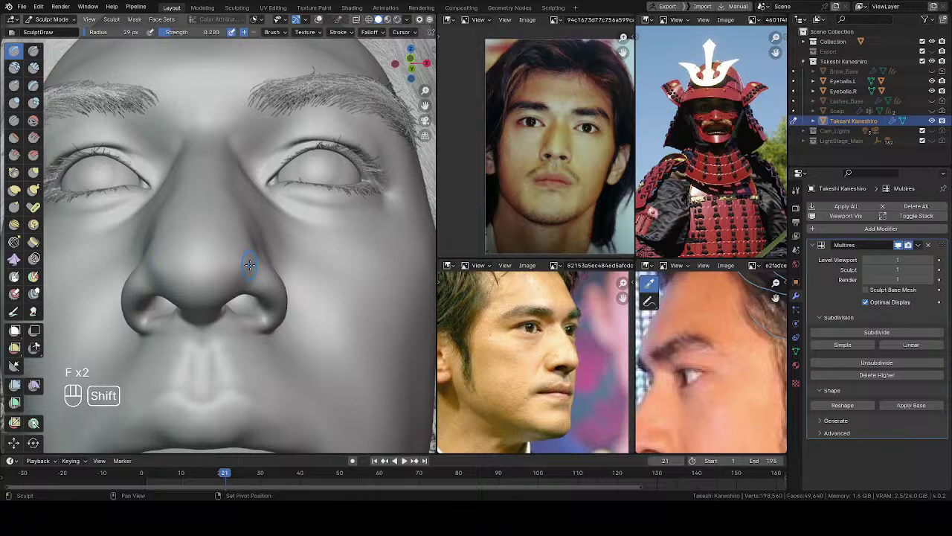
Check the reshaped nose from the side and from below, and save the file
mouse_move(251, 271)
middle_mouse_down()
mouse_move(334, 242)
mouse_move(168, 283)
middle_mouse_up()
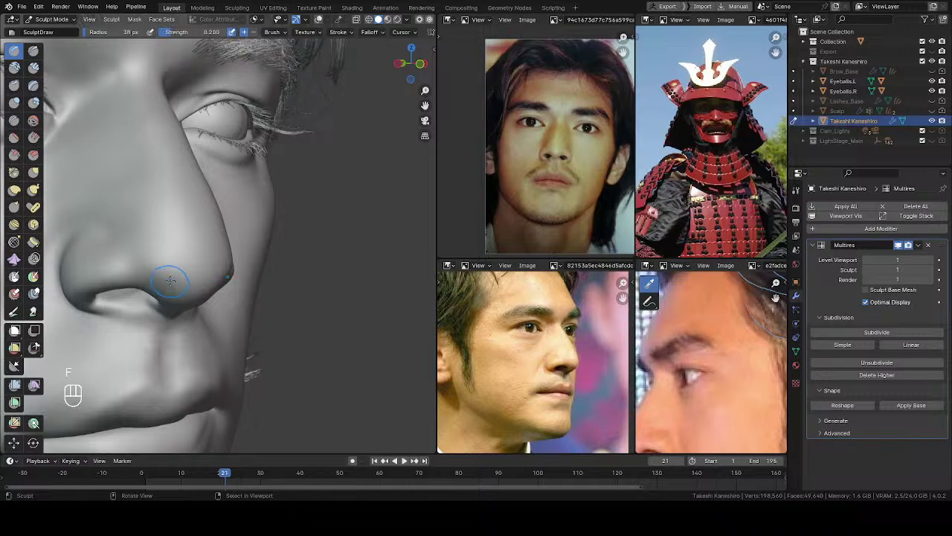
middle_click_drag(182, 216, 188, 309, "ctrl")
middle_click_drag(187, 301, 215, 155)
key("ctrl+s")
middle_click_drag(236, 216, 251, 281, "ctrl")
middle_click_drag(244, 249, 281, 281, "shift")
middle_click_drag(282, 281, 277, 268)
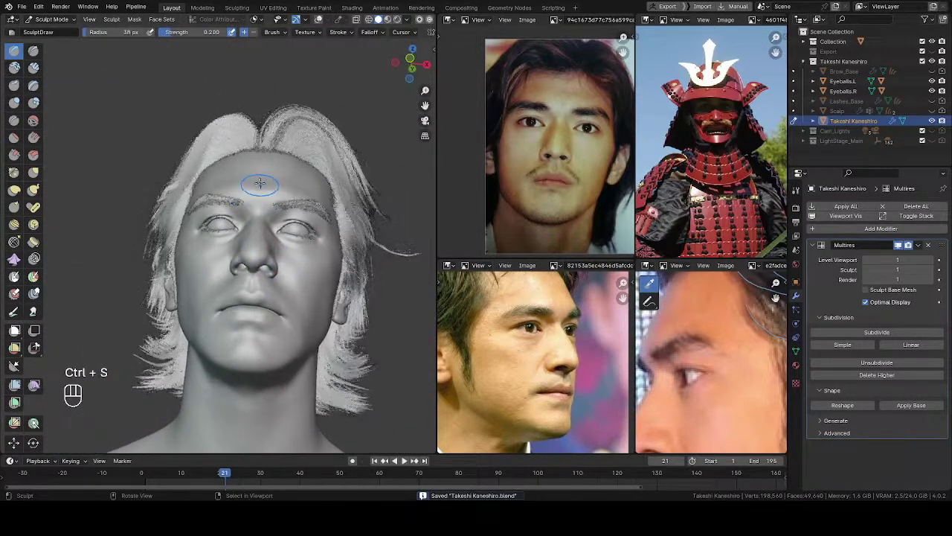
Refine the side of the nose bridge beside the inner eye corners with a 29 px brush and smooth it
middle_click_drag(265, 234, 284, 199, "ctrl")
middle_click_drag(280, 233, 281, 207, "ctrl")
middle_click_drag(282, 207, 283, 249, "shift")
key("f")
left_click(268, 254)
key("f")
left_click(256, 256)
key("f")
left_click(258, 257)
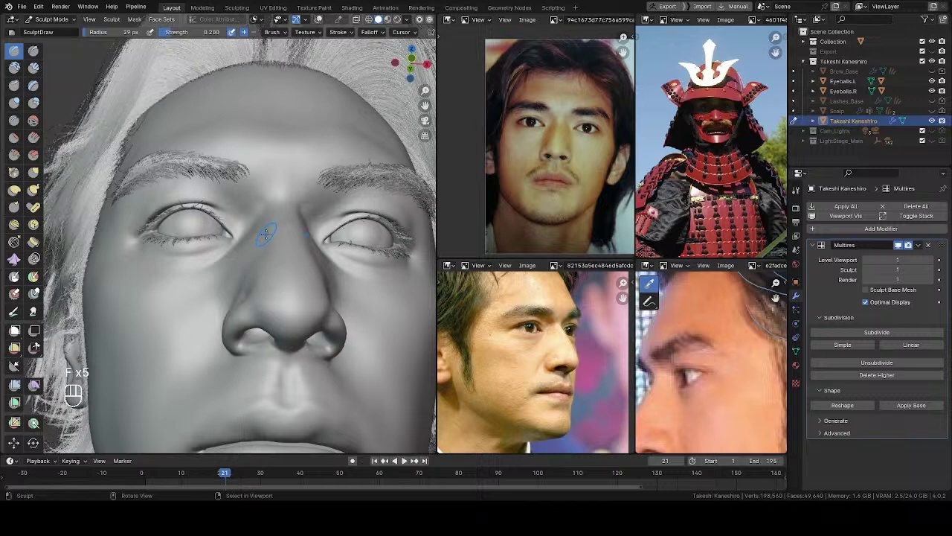
mouse_move(257, 249)
middle_mouse_down()
mouse_move(320, 228)
mouse_move(321, 241)
middle_mouse_up()
key("f")
left_click_drag(320, 242, 319, 260, "shift")
Save the file, return the head to Object Mode and switch the viewport to rendered shading
scroll(318, 258, "down", 6)
middle_click_drag(289, 272, 302, 255)
key("ctrl+s")
key("ctrl+Tab")
left_click(232, 244)
middle_click_drag(242, 240, 275, 212)
scroll(274, 223, "down", 2)
key("z")
left_click(347, 176)
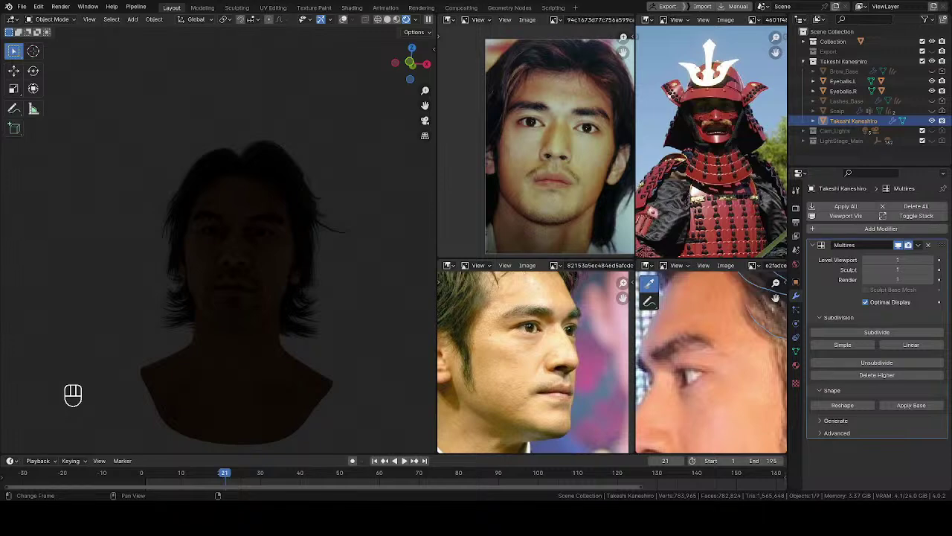
Show the LightStage_Main collection and set the current frame to 60 to change the head's illumination
left_click(922, 141)
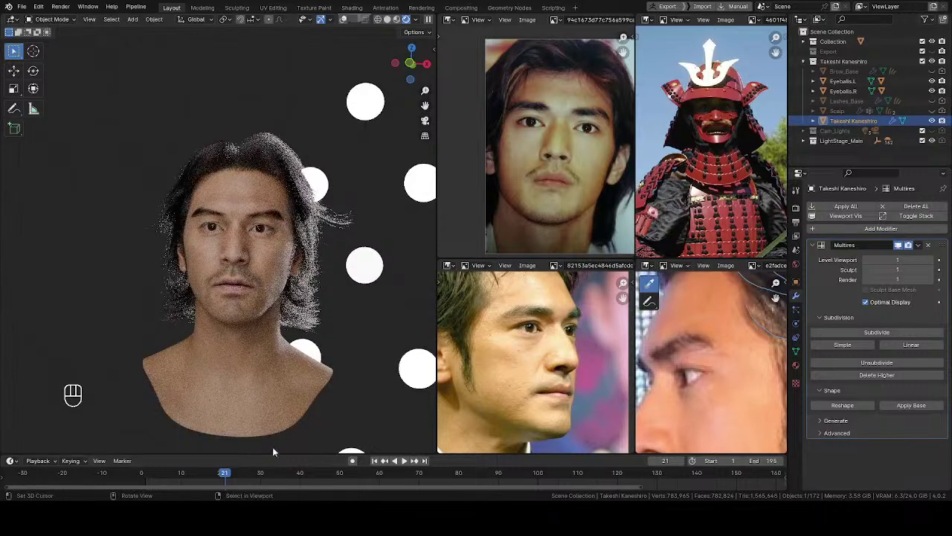
left_click_drag(229, 475, 379, 482)
middle_click_drag(357, 443, 282, 241)
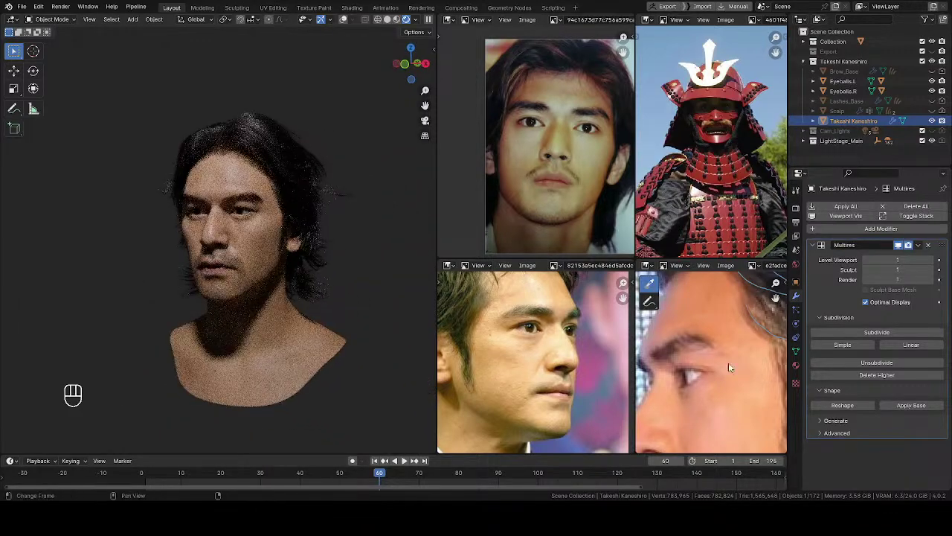
Compare the rendered head from both three-quarter sides with the full profile reference photo
scroll(723, 379, "down", 4)
middle_click_drag(724, 384, 732, 359)
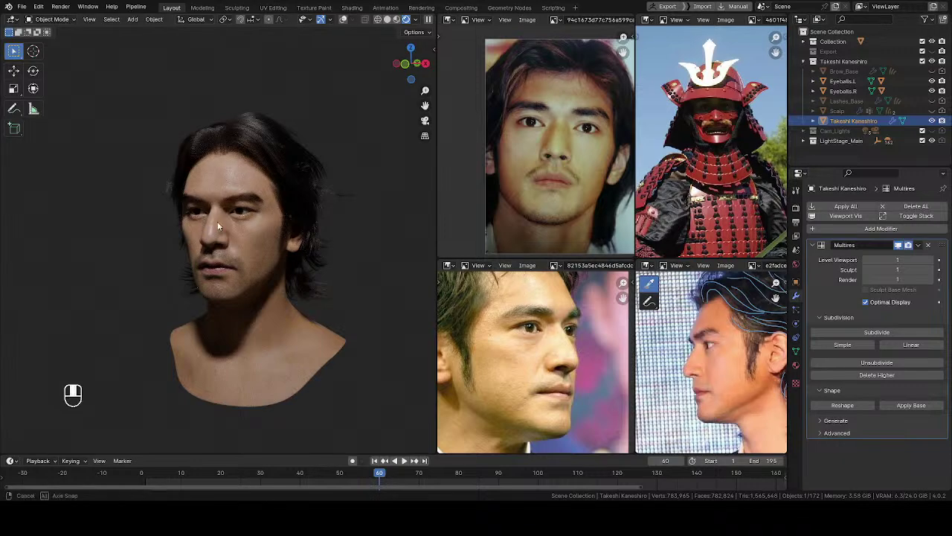
middle_click_drag(201, 221, 333, 216)
scroll(229, 242, "up", 2)
mouse_move(195, 255)
middle_mouse_down("shift")
mouse_move(229, 242)
mouse_move(192, 245)
middle_mouse_up("shift")
middle_click_drag(286, 247, 297, 203)
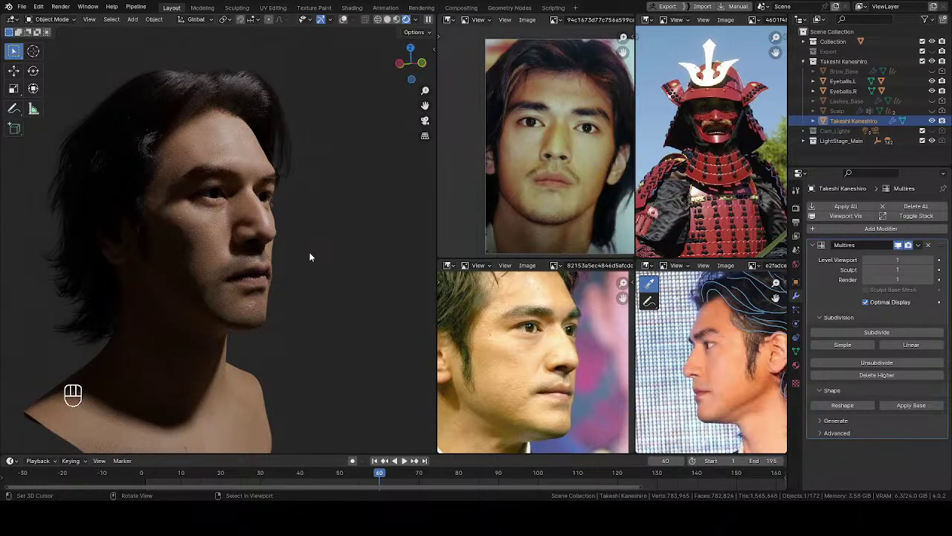
Save the file, then show the Cam_Lights collection and hide LightStage_Main to light the back of the head
middle_click_drag(311, 256, 198, 258)
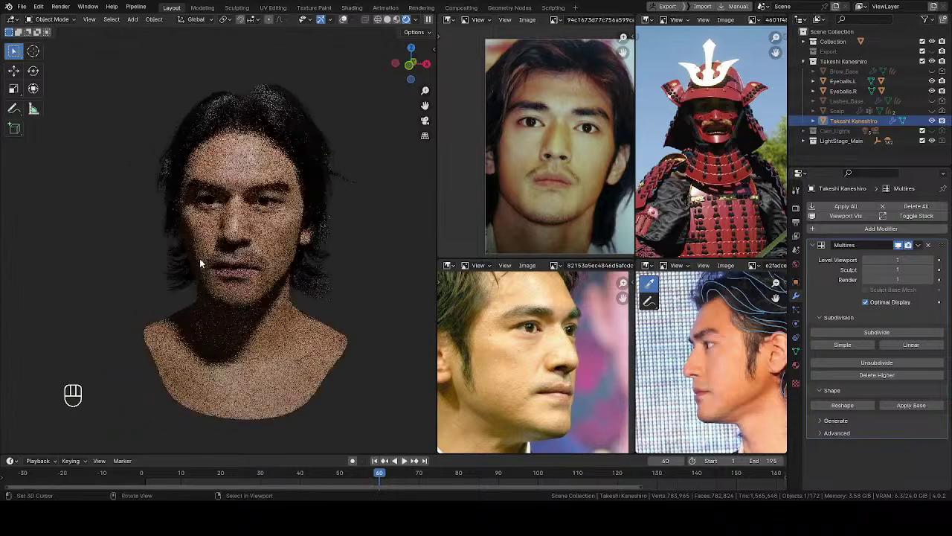
key("ctrl+s")
middle_click_drag(256, 253, 179, 260)
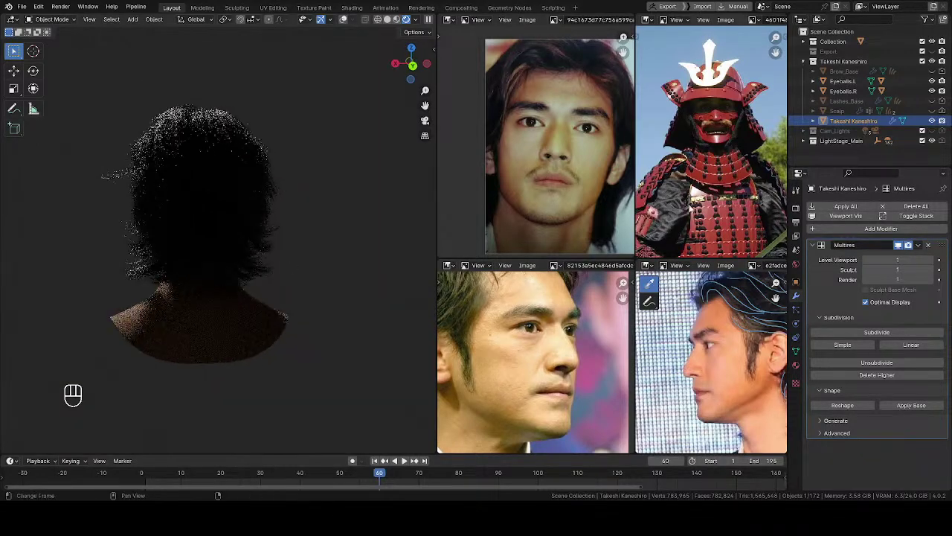
left_click(932, 130)
left_click(932, 140)
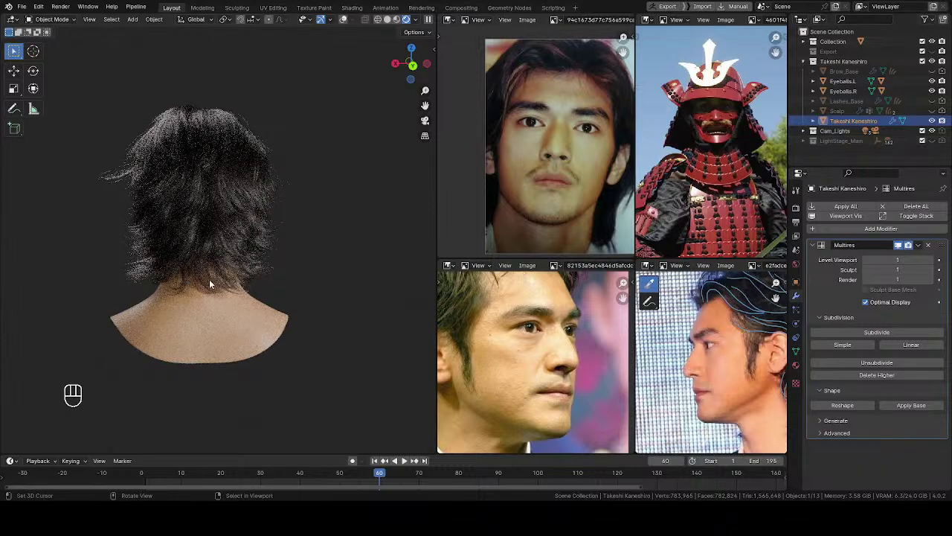
Select the Hair_01 curves and open their node tree in a Geometry Node Editor replacing the frontal face reference photo
middle_click_drag(242, 215, 251, 216)
middle_click_drag(184, 218, 238, 249, "shift")
scroll(238, 249, "up", 3)
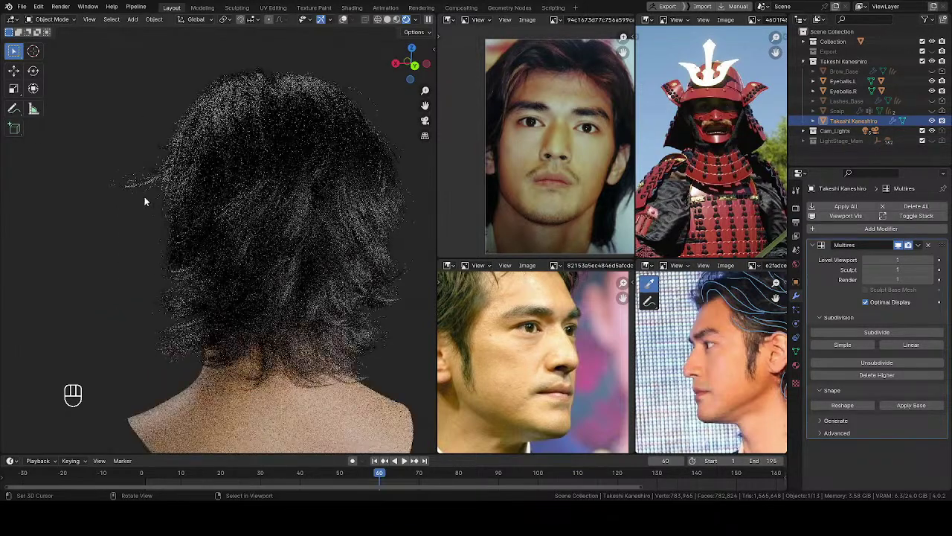
right_click(140, 186)
left_click(450, 19)
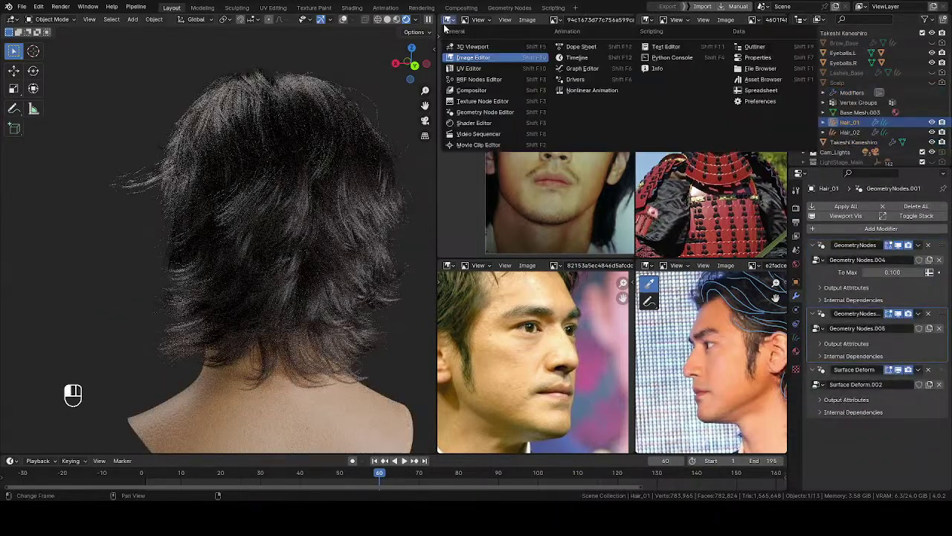
left_click(484, 112)
middle_click_drag(540, 140, 477, 180)
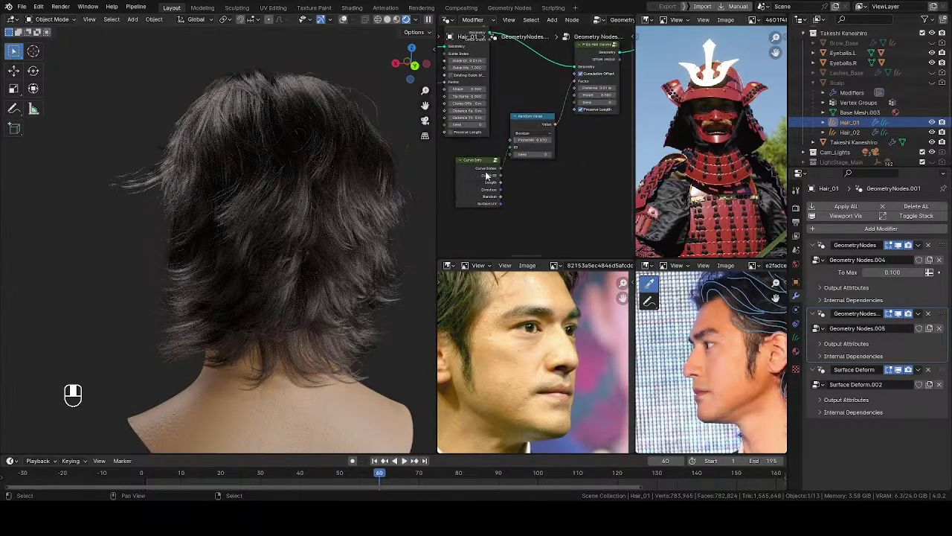
scroll(559, 147, "up", 2)
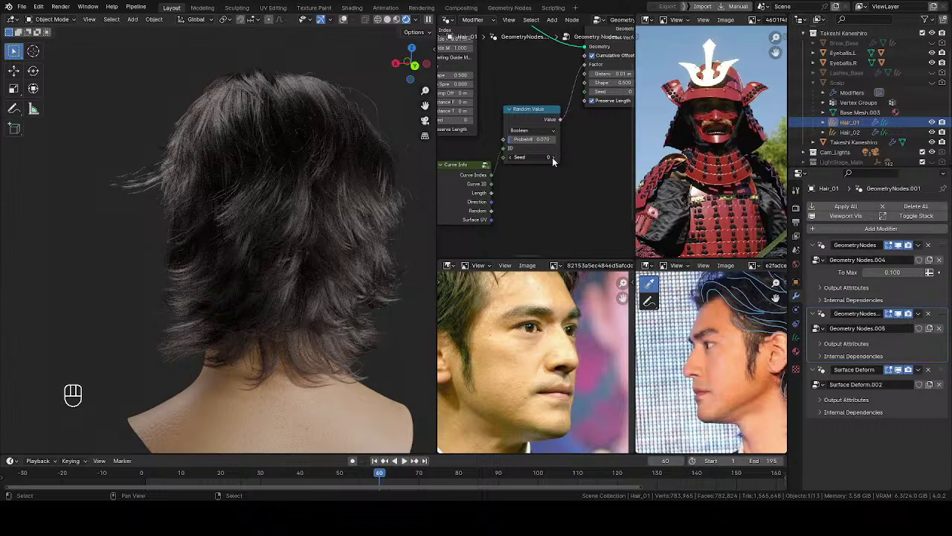
Set the seed of the hair's Random Value node to 3 and save the file
left_click(551, 157)
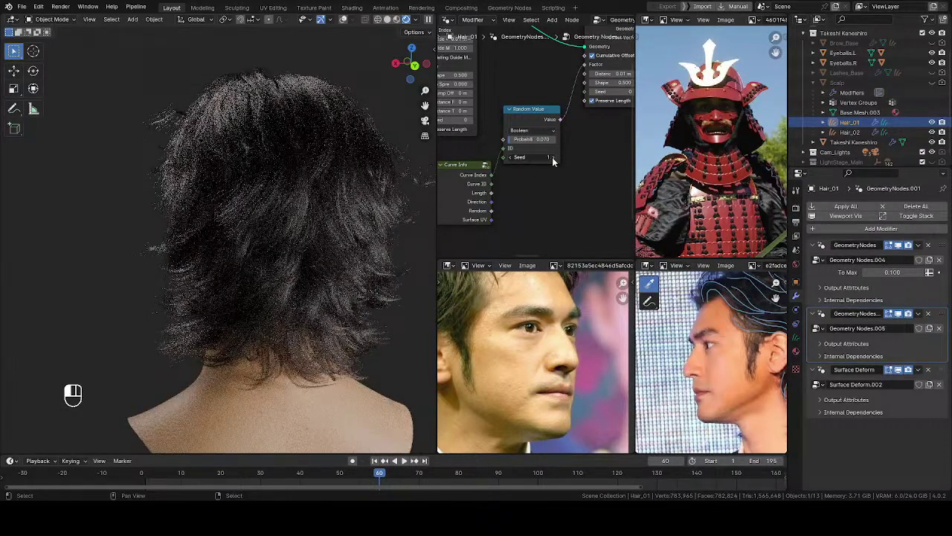
left_click(552, 157)
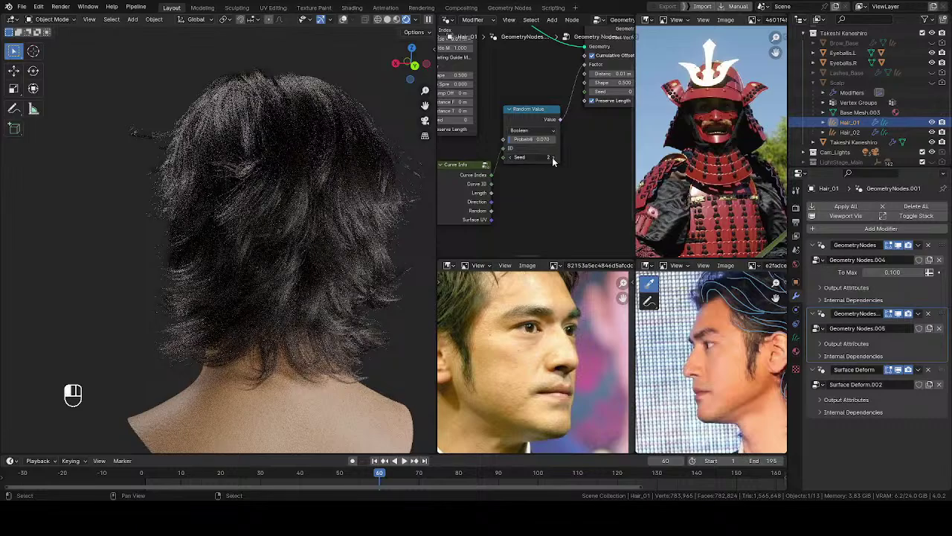
left_click(552, 157)
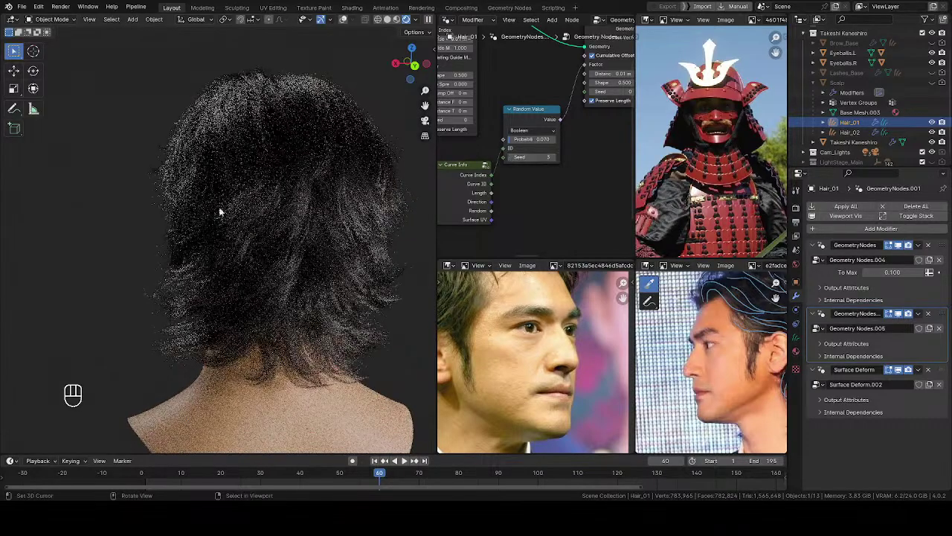
middle_click_drag(265, 194, 317, 279)
scroll(312, 278, "up", 2)
middle_click_drag(231, 278, 291, 277)
scroll(286, 284, "down", 5)
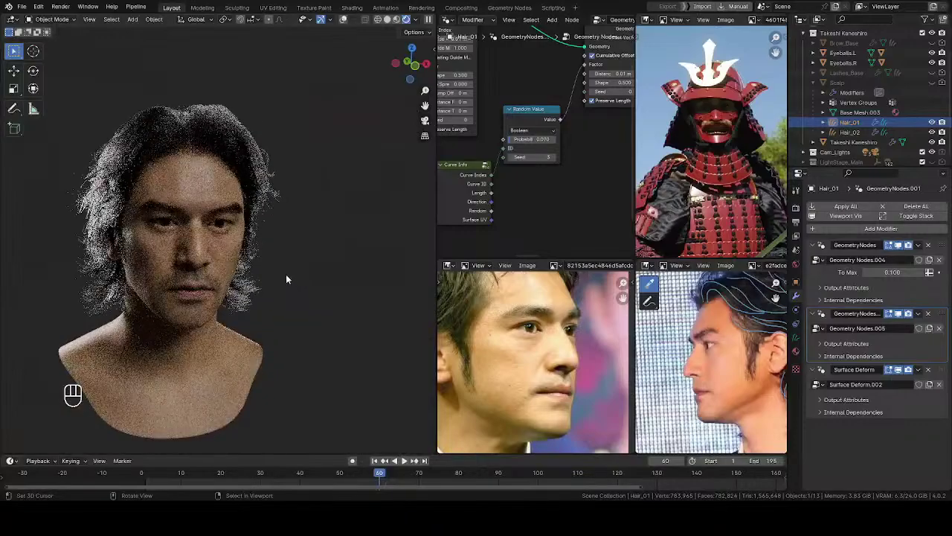
middle_click_drag(233, 247, 228, 280)
key("ctrl+s")
Examine the head closely in another viewport shading mode and return to rendered shading
middle_click_drag(183, 215, 179, 249)
key("z")
left_click(254, 198)
scroll(234, 275, "up", 5)
scroll(276, 236, "down", 1)
middle_click_drag(315, 254, 300, 230)
scroll(216, 249, "down", 3)
key("z")
left_click(353, 187)
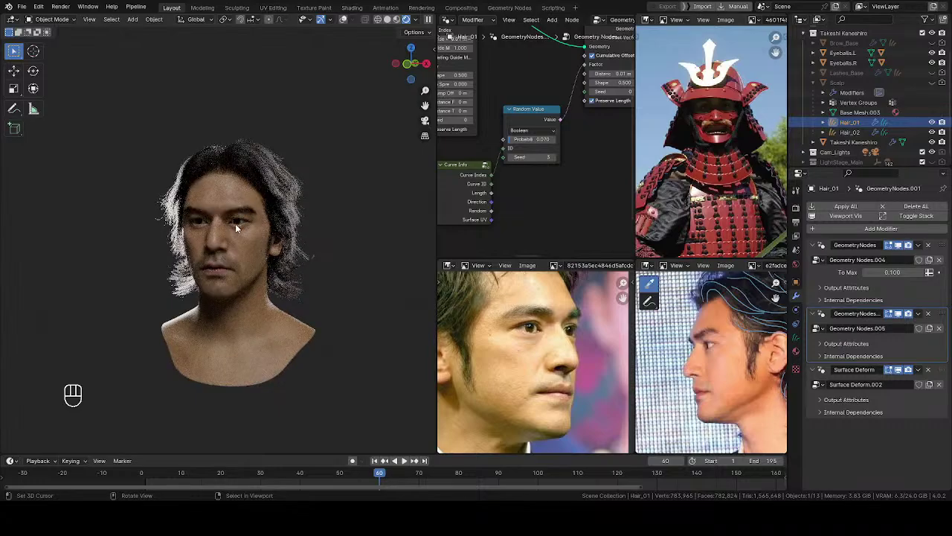
Examine the rendered face from the front, both three-quarter sides and the profile against the reference photos
scroll(197, 253, "up", 3)
middle_click_drag(196, 253, 226, 230)
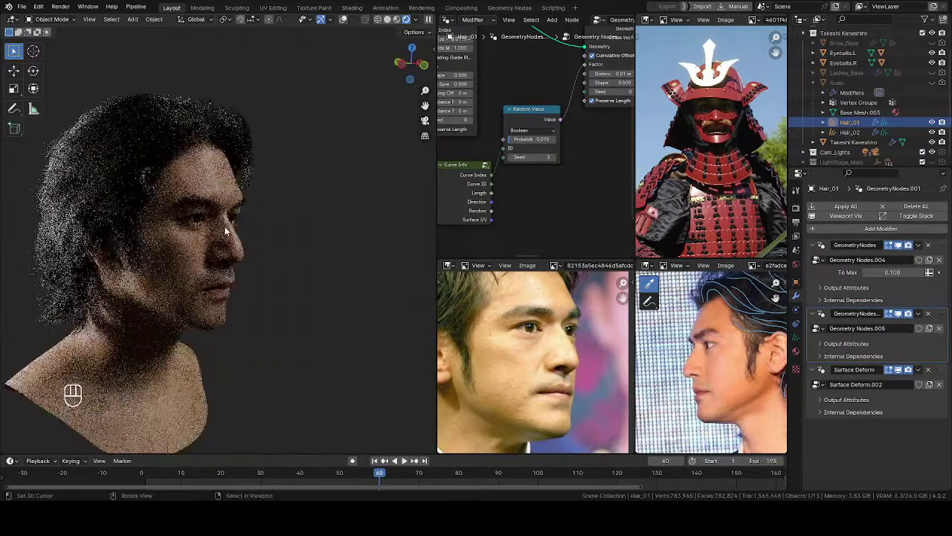
middle_click_drag(164, 240, 179, 233, "shift")
middle_click_drag(179, 232, 215, 219)
scroll(215, 219, "up", 4)
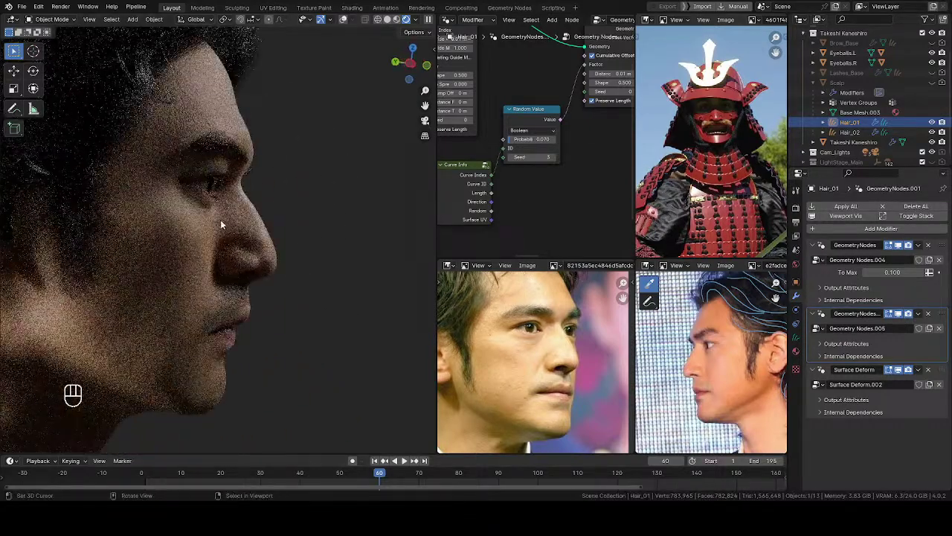
middle_click_drag(153, 223, 83, 217)
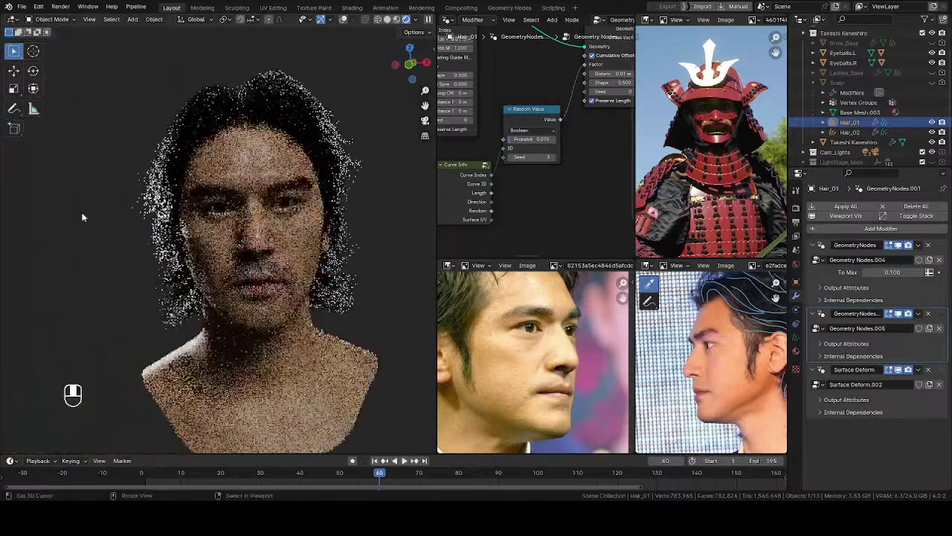
middle_click_drag(197, 281, 112, 279)
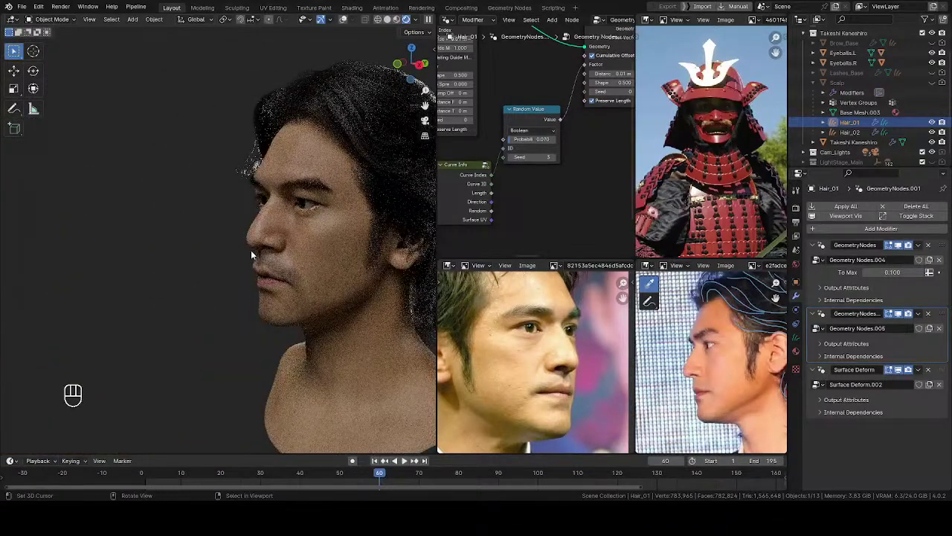
middle_click_drag(308, 232, 416, 235)
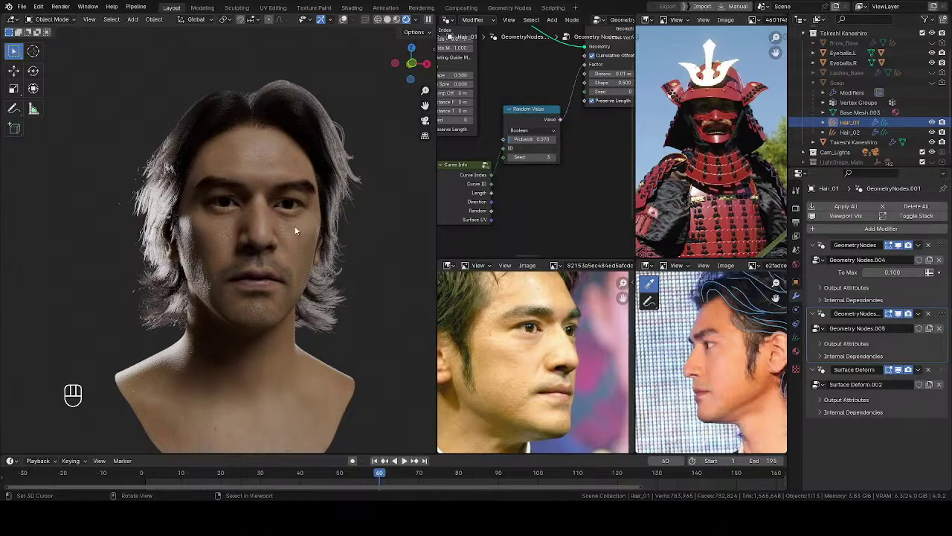
middle_click_drag(297, 238, 360, 223)
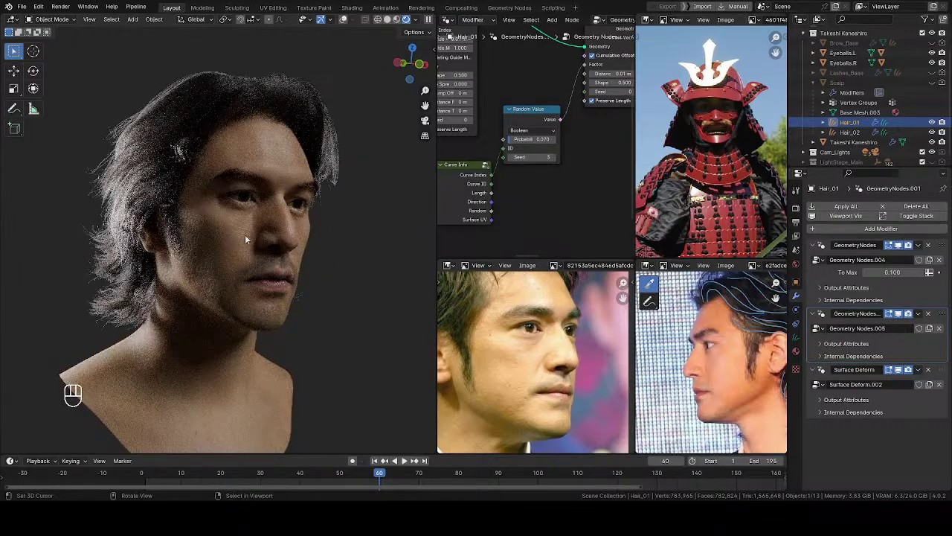
Inspect the rendered eyes and nose bridge up close and save the file
scroll(300, 247, "up", 6)
scroll(305, 170, "up", 5)
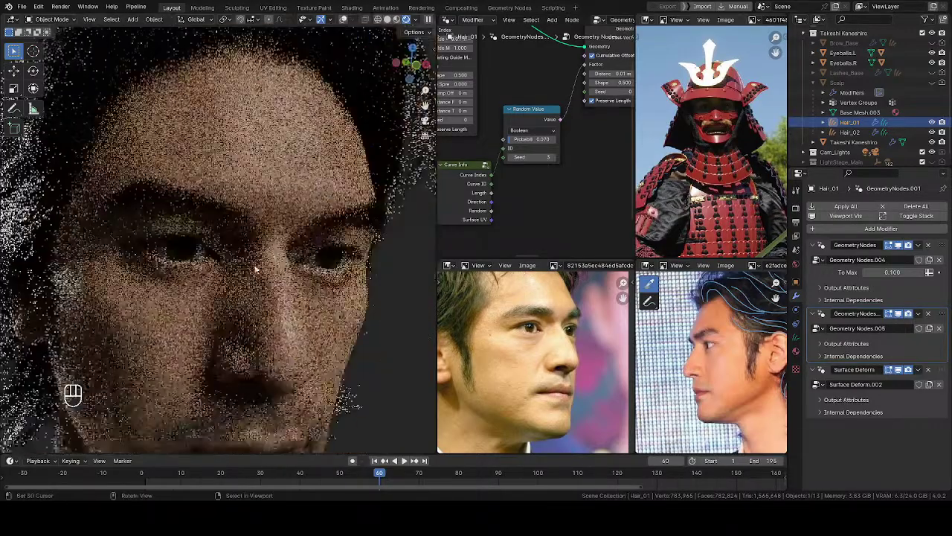
scroll(306, 202, "up", 2)
middle_click_drag(305, 202, 201, 256, "shift")
scroll(358, 188, "down", 3)
scroll(177, 215, "up", 4)
scroll(247, 252, "up", 1)
scroll(247, 253, "down", 4)
key("ctrl+s")
scroll(173, 259, "down", 6)
middle_click_drag(201, 257, 215, 298)
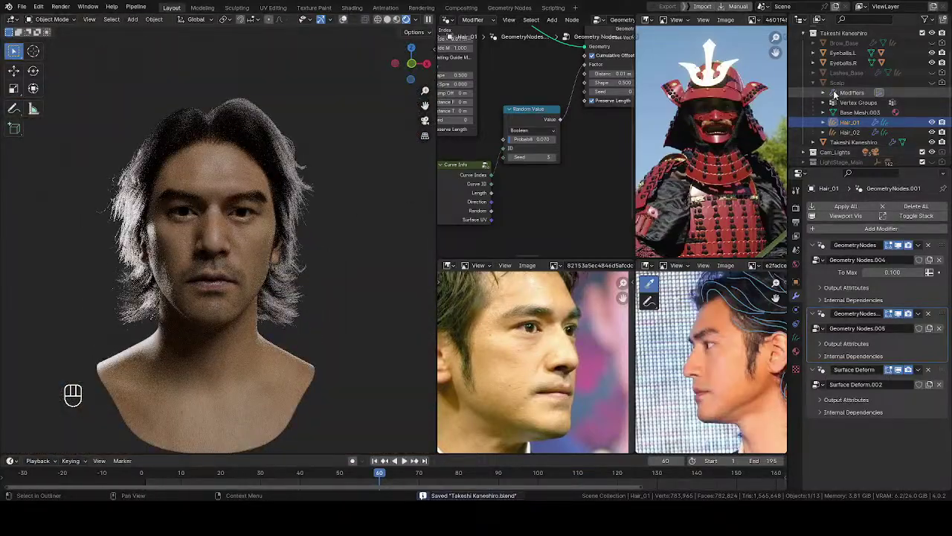
Apply the modifier following Displace on Brow_Base and switch the viewport to solid shading
left_click(844, 43)
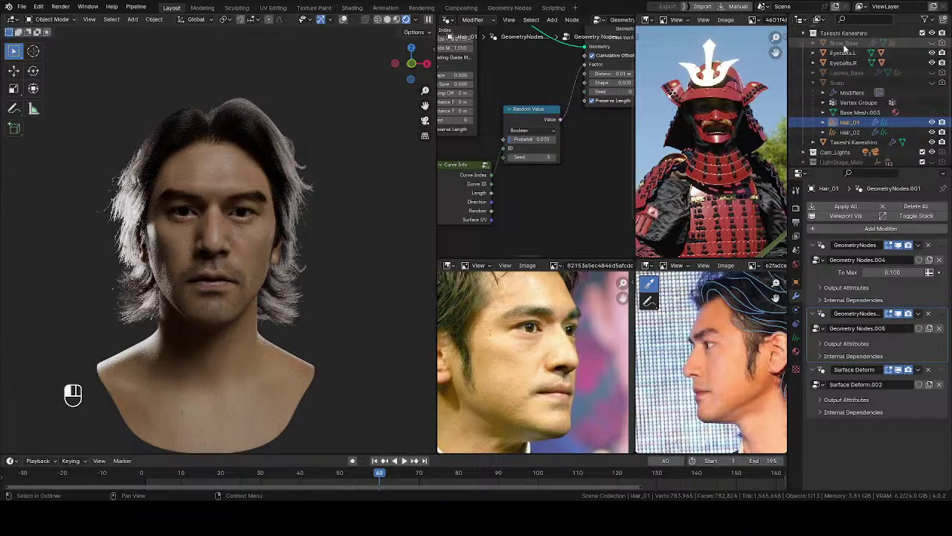
key("ctrl+a")
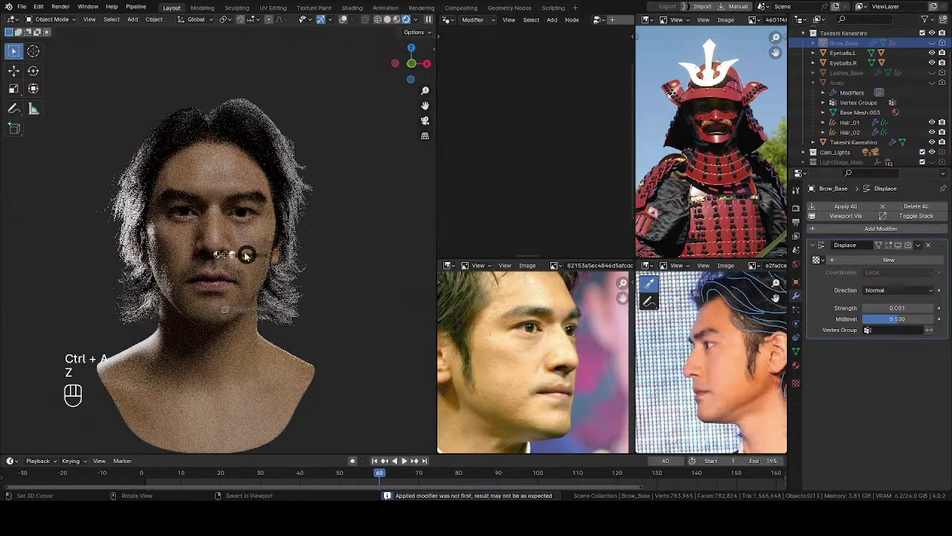
key("z")
Snap the Brow curves to the deformed surface and to the nearest surface in Sculpt Mode, return to Object Mode and save
scroll(260, 209, "up", 7)
middle_click_drag(281, 176, 292, 227, "shift")
mouse_move(291, 226)
middle_mouse_down()
mouse_move(280, 236)
mouse_move(244, 223)
mouse_move(215, 268)
mouse_move(219, 237)
mouse_move(287, 211)
middle_mouse_up()
scroll(215, 267, "up", 5)
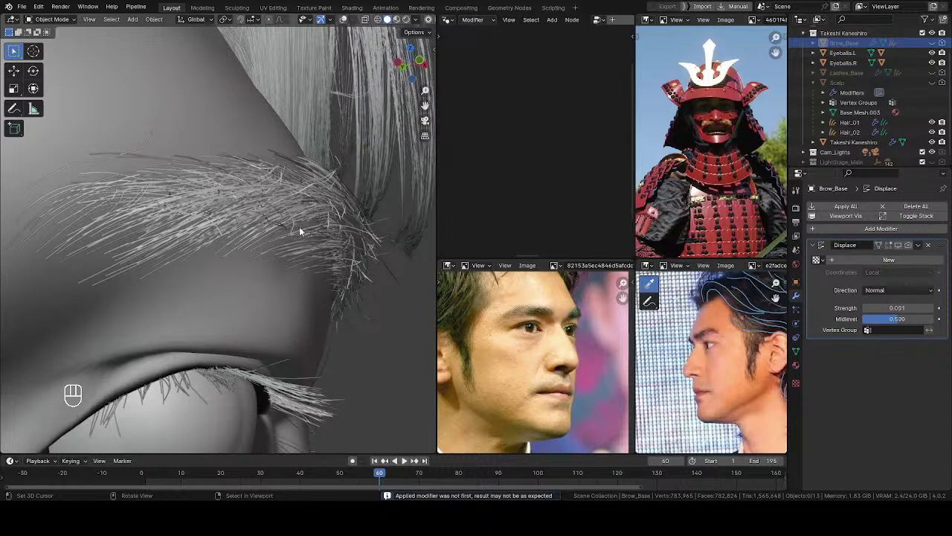
left_click(357, 215)
scroll(350, 174, "down", 9)
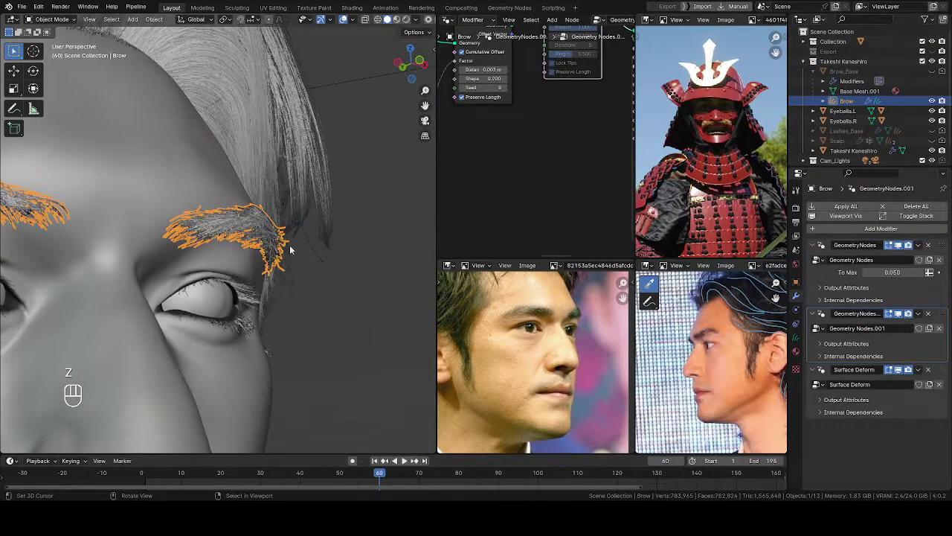
key("Tab")
left_click(249, 286)
key("a")
key("q")
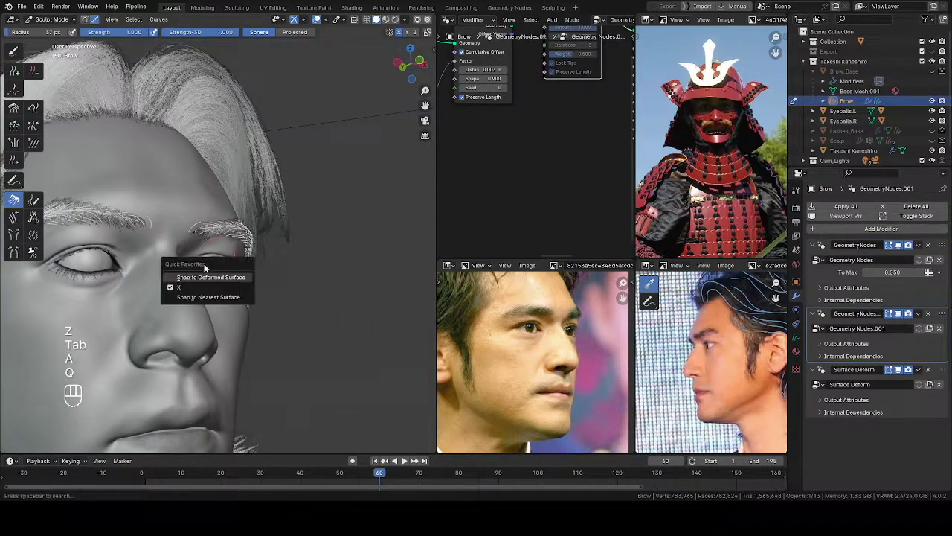
left_click(207, 281)
key("q")
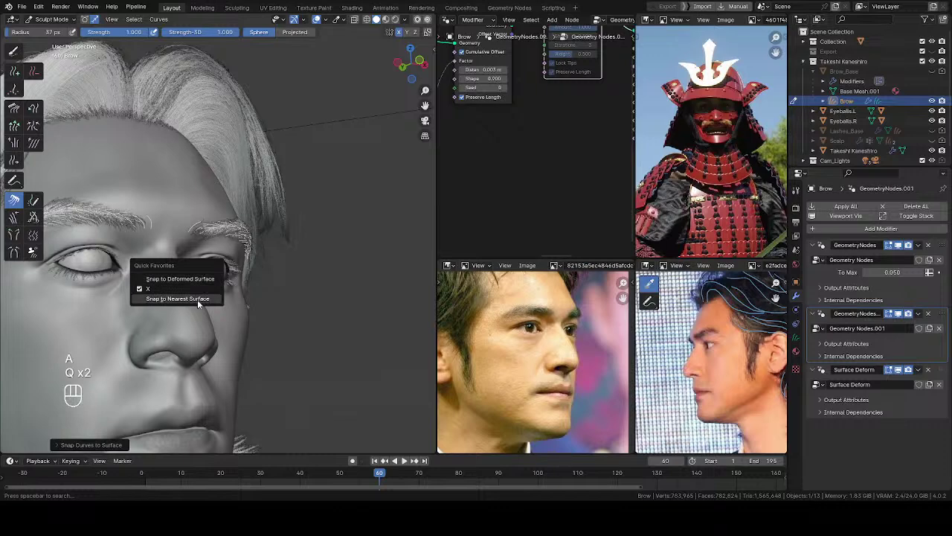
left_click(197, 299)
key("Tab")
mouse_move(146, 261)
middle_mouse_down()
mouse_move(188, 306)
mouse_move(261, 247)
middle_mouse_up()
key("z")
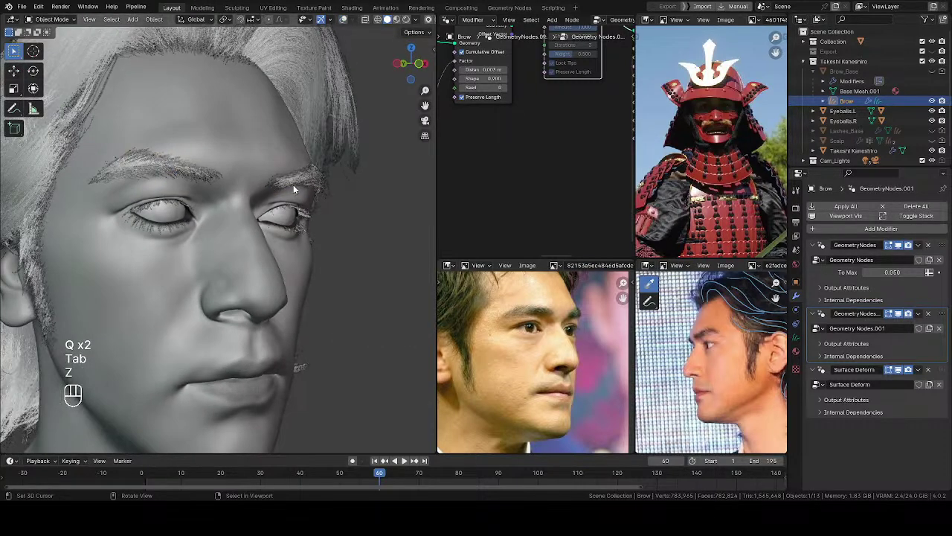
key("ctrl+s")
Examine the head with its snapped eyebrows in rendered shading from the front and both sides
scroll(262, 243, "down", 3)
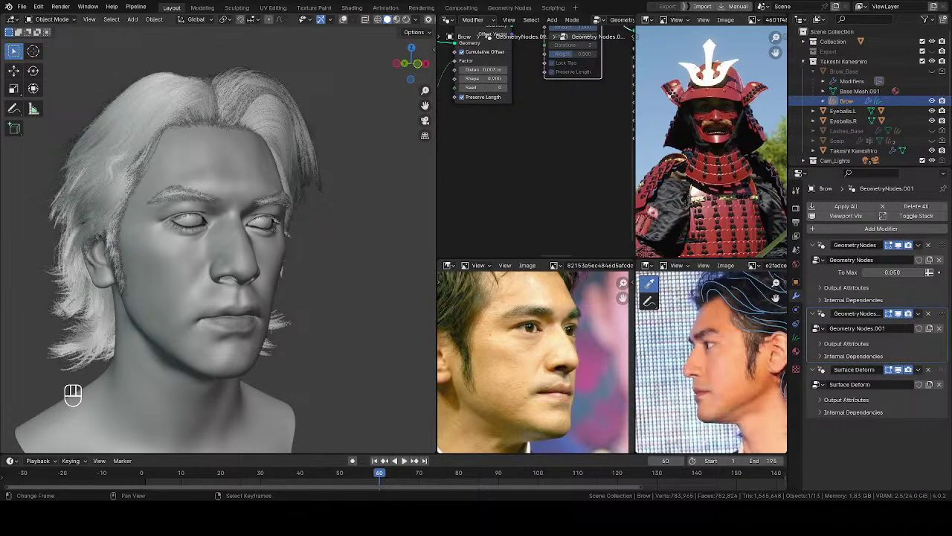
scroll(258, 232, "down", 3)
mouse_move(257, 232)
middle_mouse_down()
mouse_move(114, 240)
mouse_move(238, 222)
middle_mouse_up()
scroll(263, 234, "up", 2)
key("z")
left_click(323, 187)
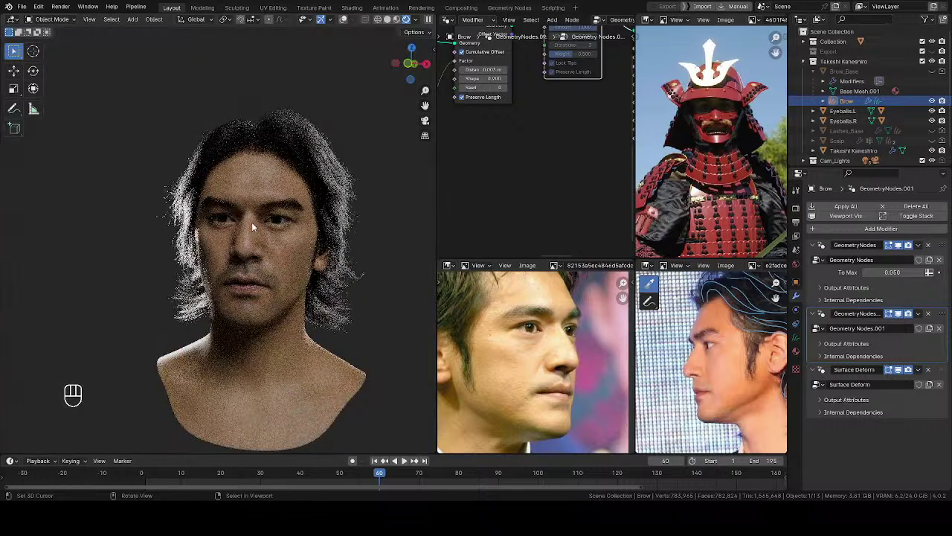
middle_click_drag(251, 221, 165, 232)
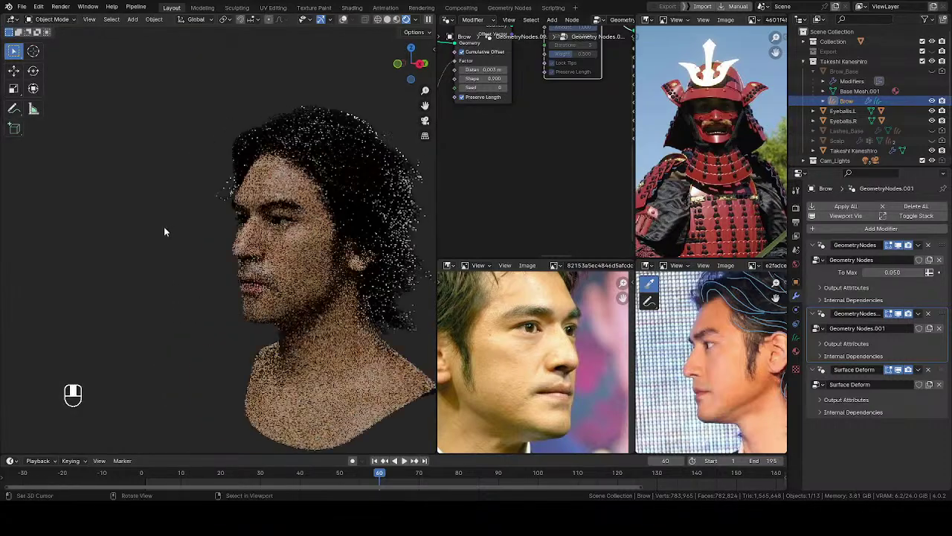
middle_click_drag(309, 256, 278, 250)
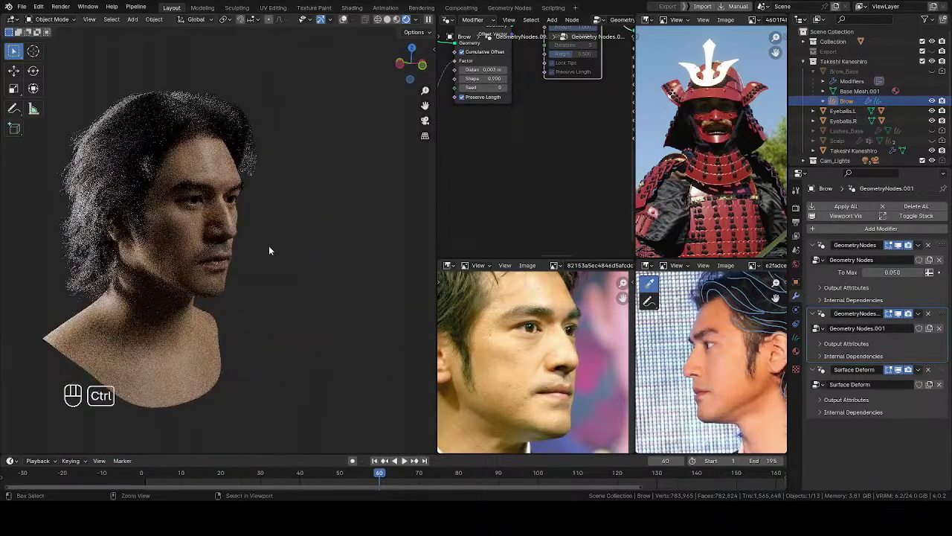
Return the viewport to solid shading with overlays shown and save the file
key("z")
left_click(266, 246)
key("ctrl+s")
scroll(238, 249, "down", 4)
key("z")
Hide the Cam_Lights collection and deselect all objects
middle_click_drag(291, 203, 247, 209)
scroll(842, 142, "down", 2)
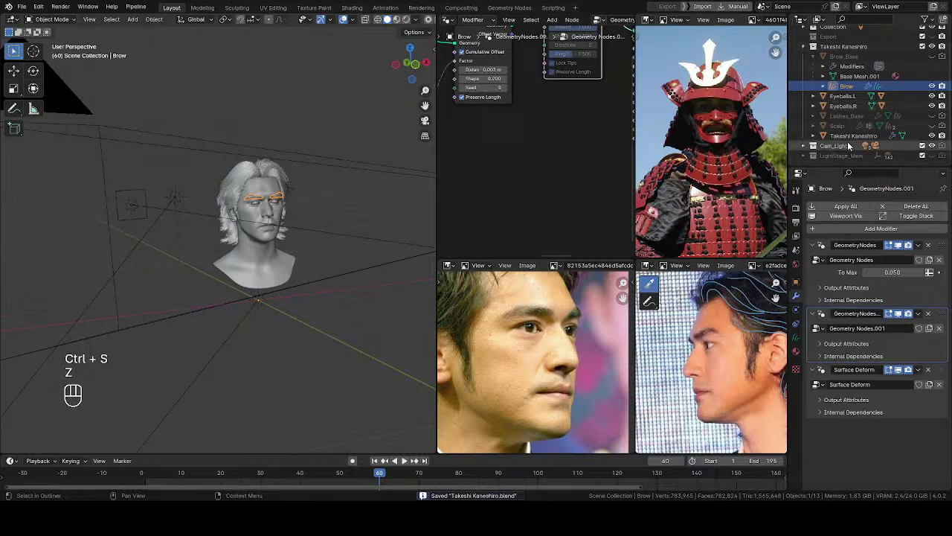
left_click(932, 146)
scroll(296, 285, "down", 4)
middle_click_drag(296, 285, 265, 280)
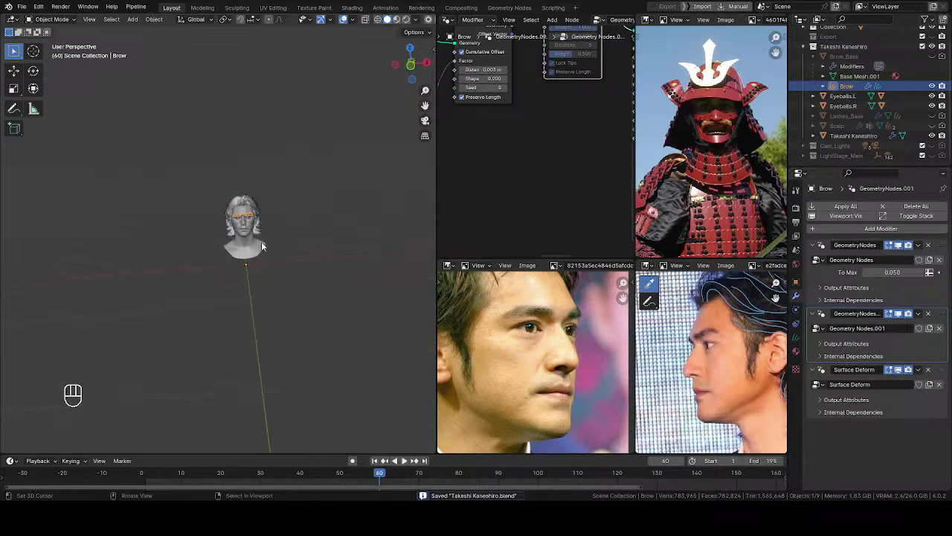
key("alt+a")
scroll(240, 228, "up", 5)
middle_click_drag(277, 231, 283, 242)
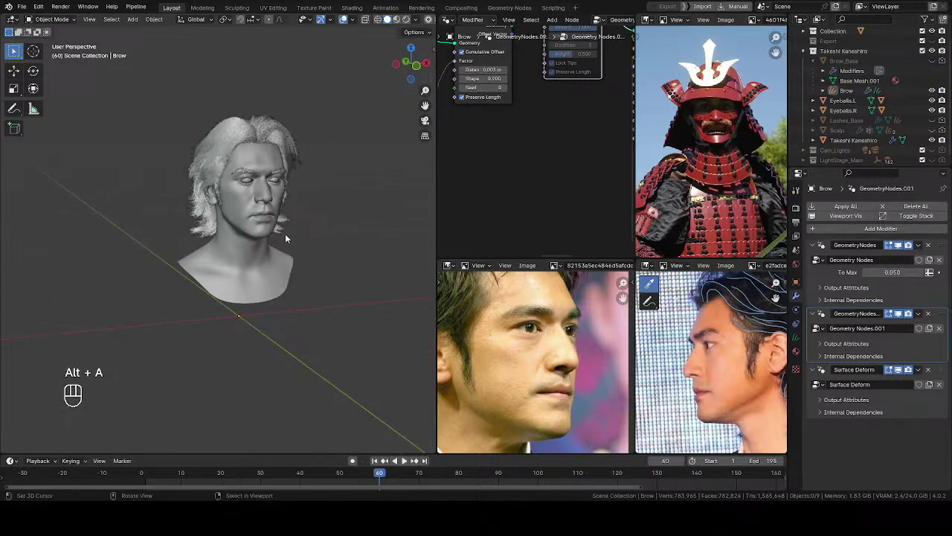
scroll(282, 235, "down", 4)
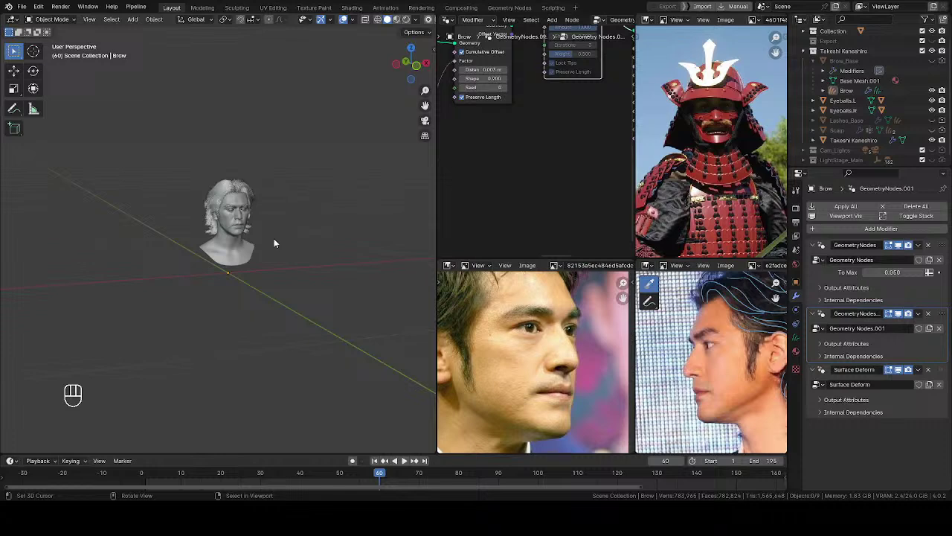
Show the object transform values and compare those of the head, Brow_Base, Scalp and Lashes_Base
key("a")
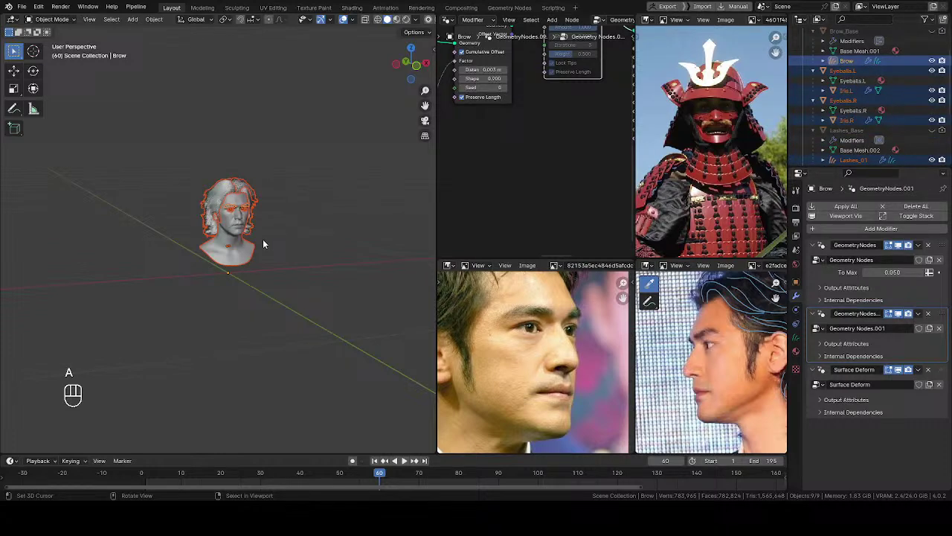
key("alt+a")
scroll(245, 231, "up", 5)
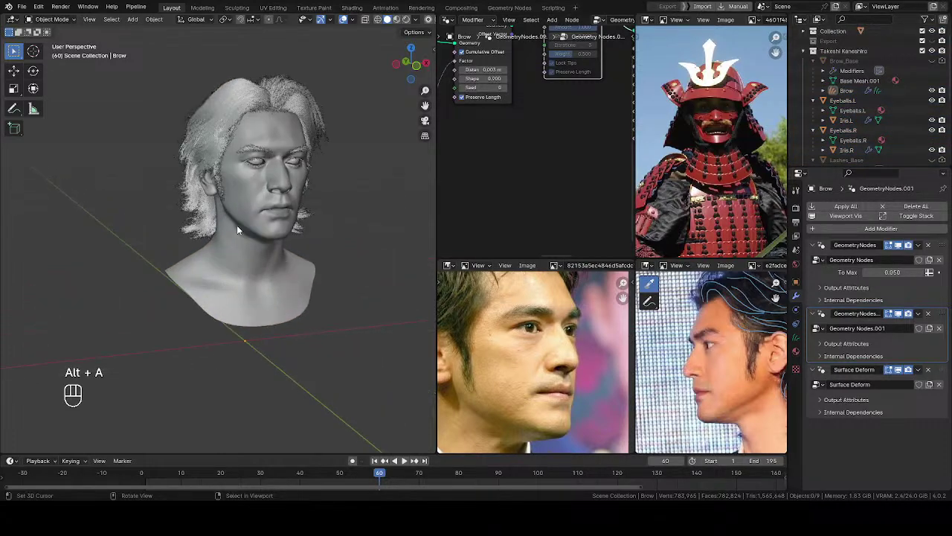
middle_click_drag(251, 231, 247, 254)
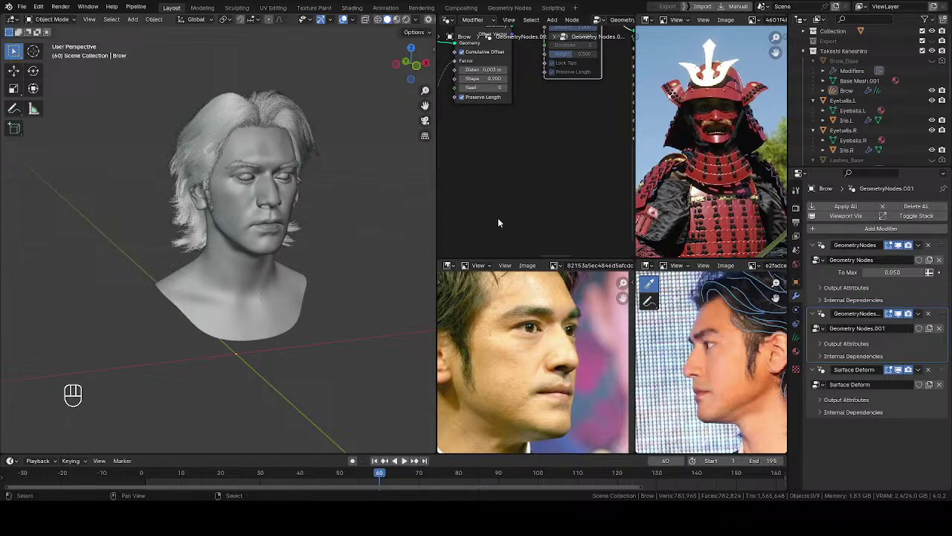
left_click(851, 62)
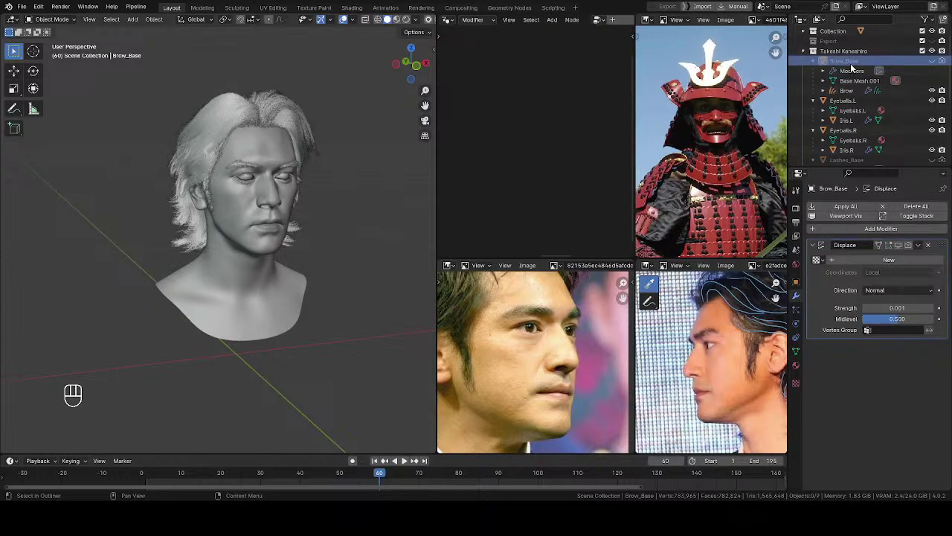
left_click(293, 283)
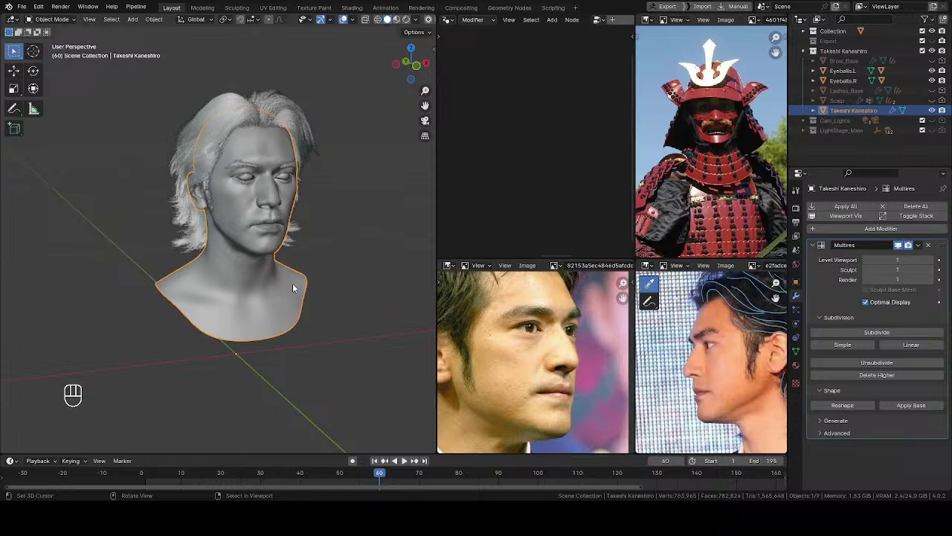
key("n")
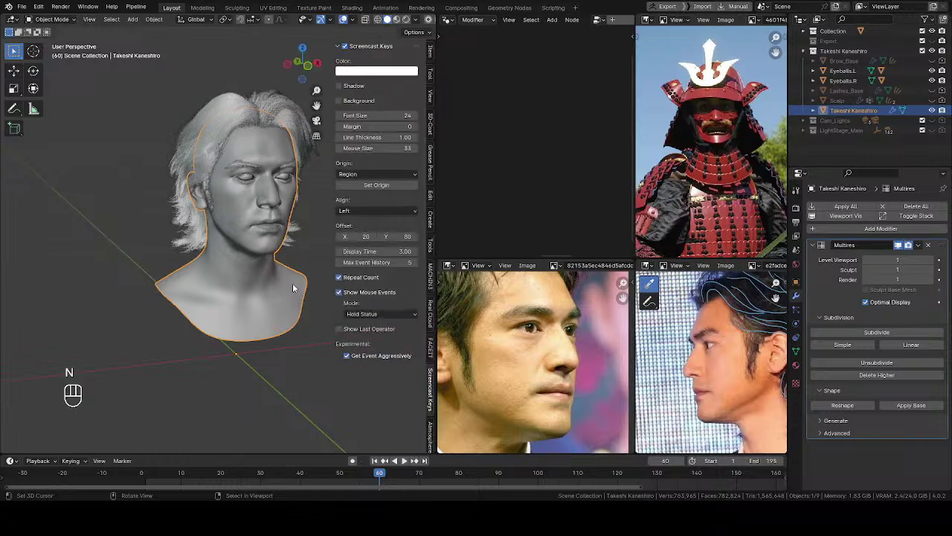
left_click(432, 55)
scroll(856, 104, "up", 1)
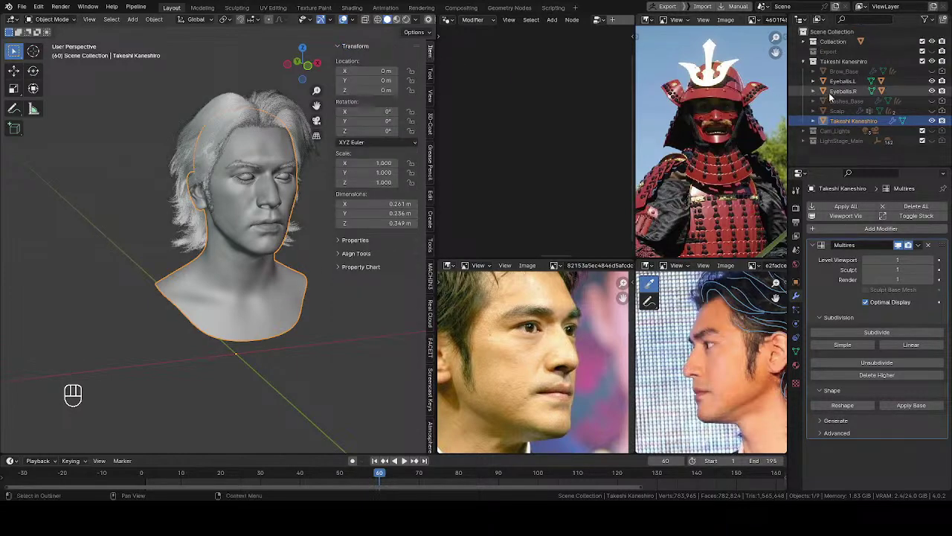
left_click(845, 72)
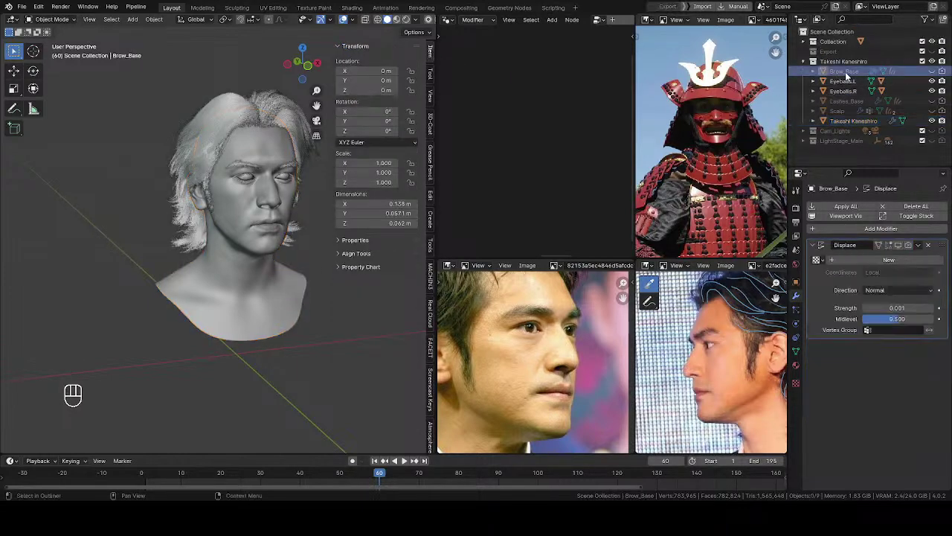
left_click(844, 112)
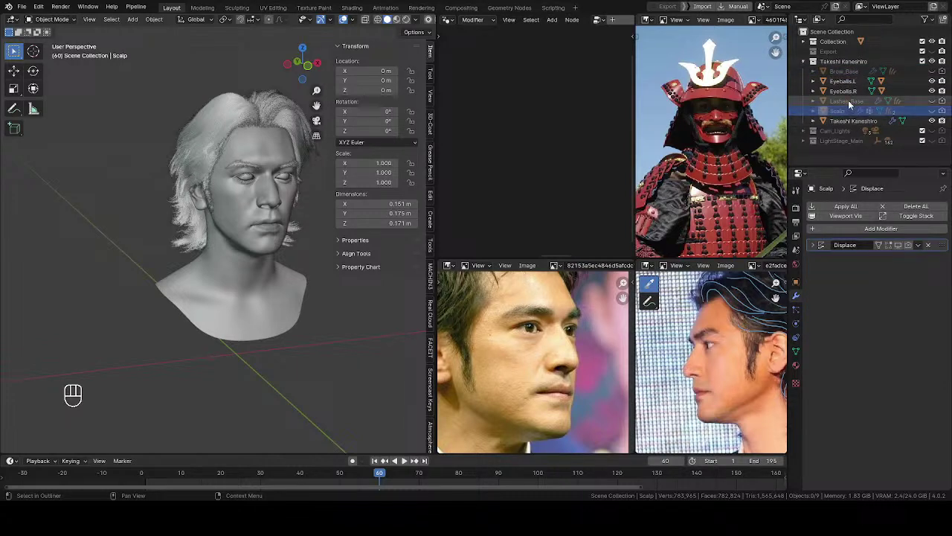
left_click(848, 100)
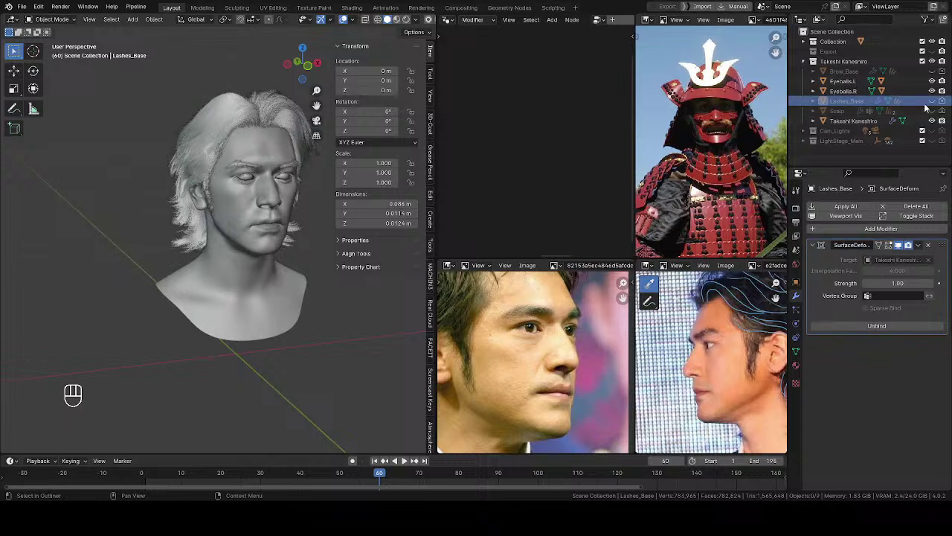
Unhide the Lashes_Base, Brow_Base and Scalp objects in the viewport
left_click(933, 104)
left_click(849, 106)
left_click(849, 103)
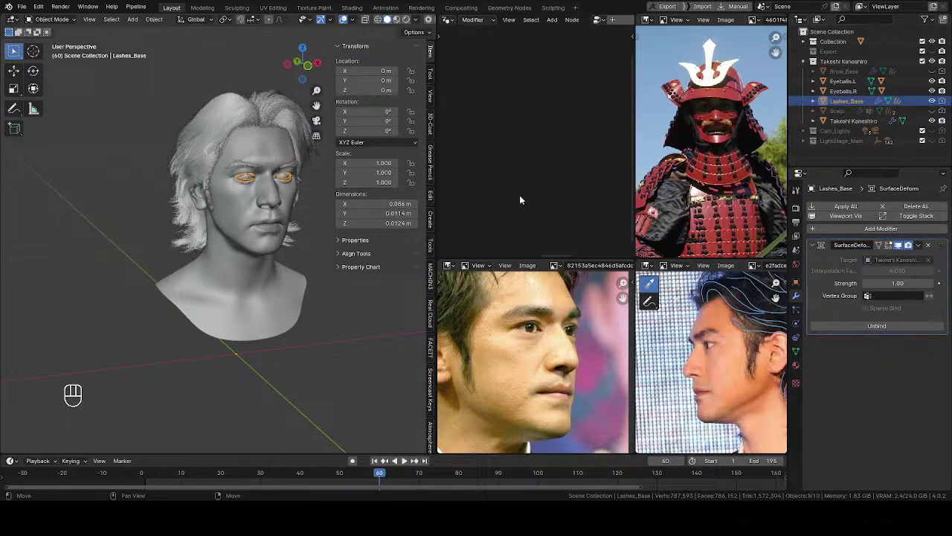
left_click(932, 72)
left_click(852, 72)
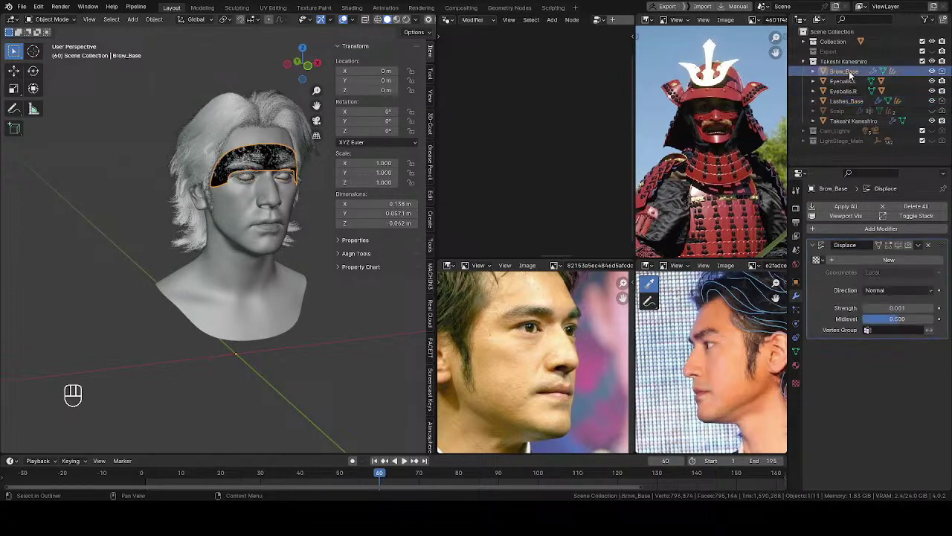
left_click(932, 111)
left_click(837, 111)
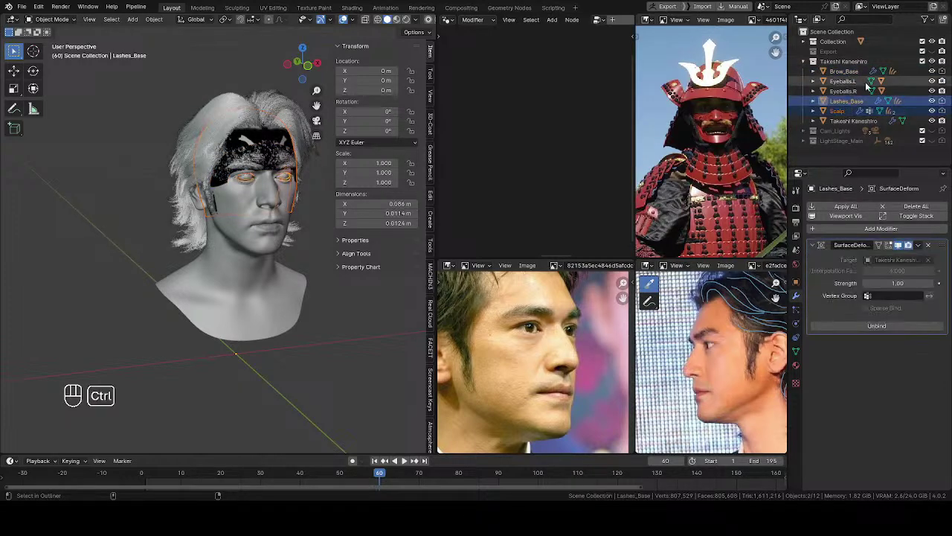
Parent Scalp, Lashes_Base and Brow_Base to the head mesh using the Object option, and clear the selection
left_click(846, 100, "ctrl")
left_click(855, 72, "ctrl")
left_click(282, 296, "shift")
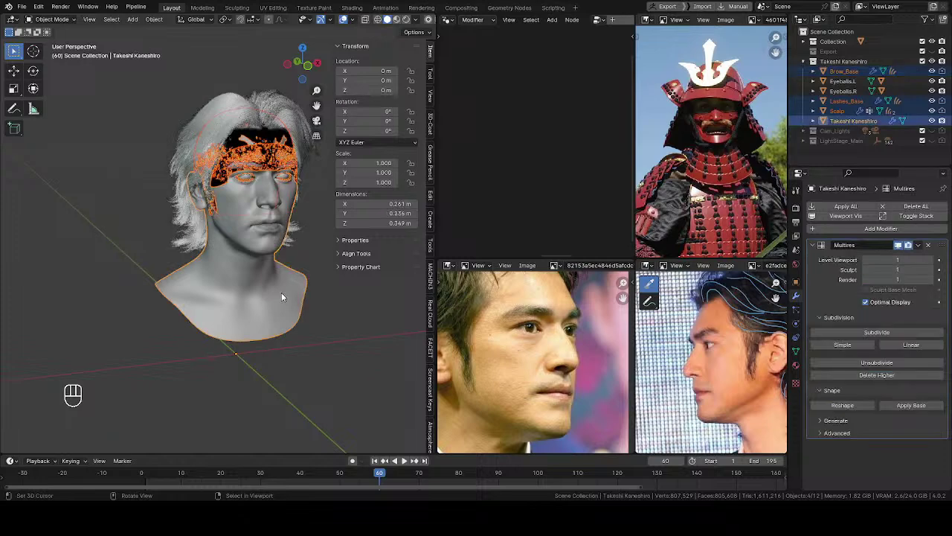
key("ctrl+p")
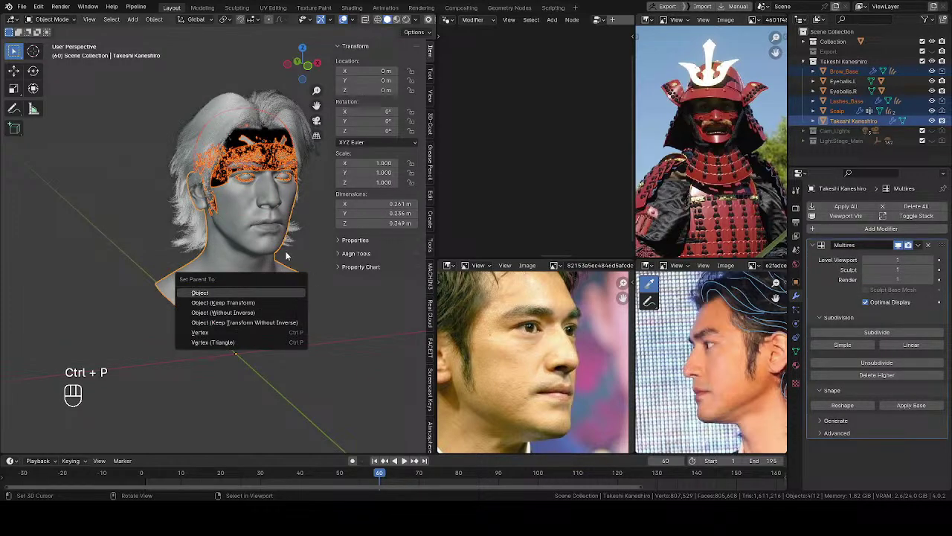
left_click(266, 293)
key("alt+a")
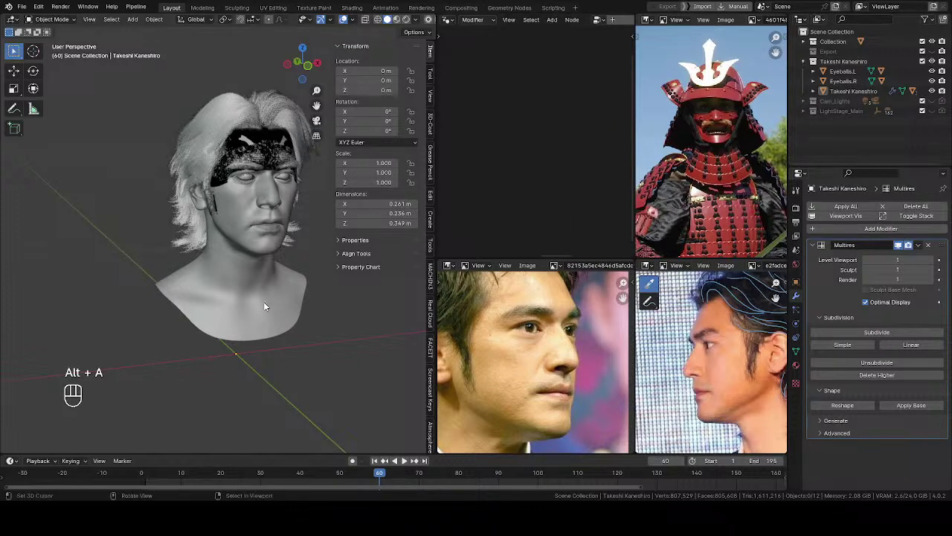
Test the parenting by moving the head along the Z axis, cancel the move and deselect everything
left_click(264, 305)
key("g")
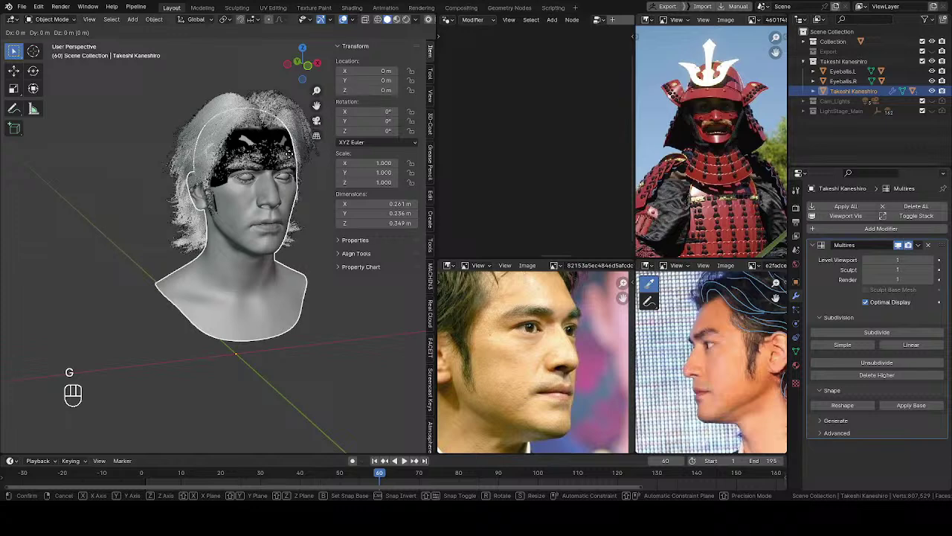
key("z")
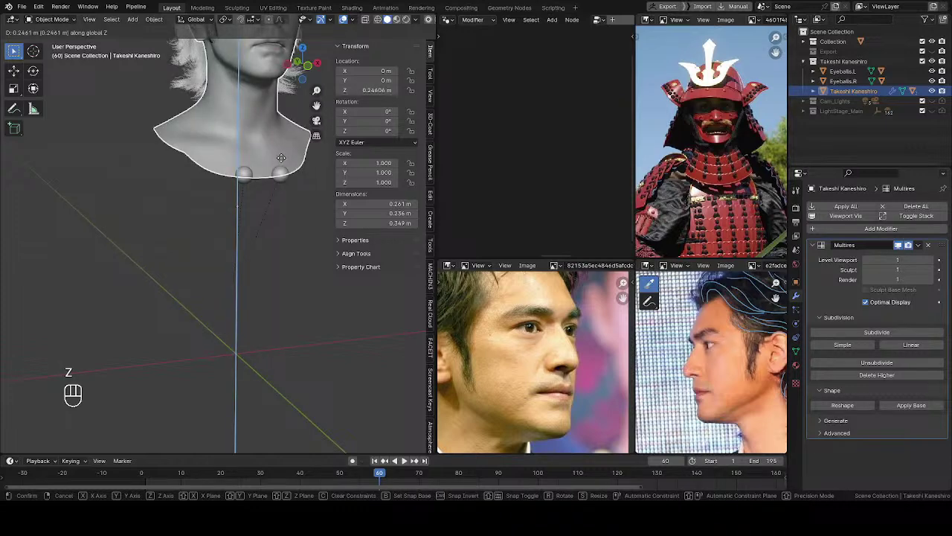
key("Escape")
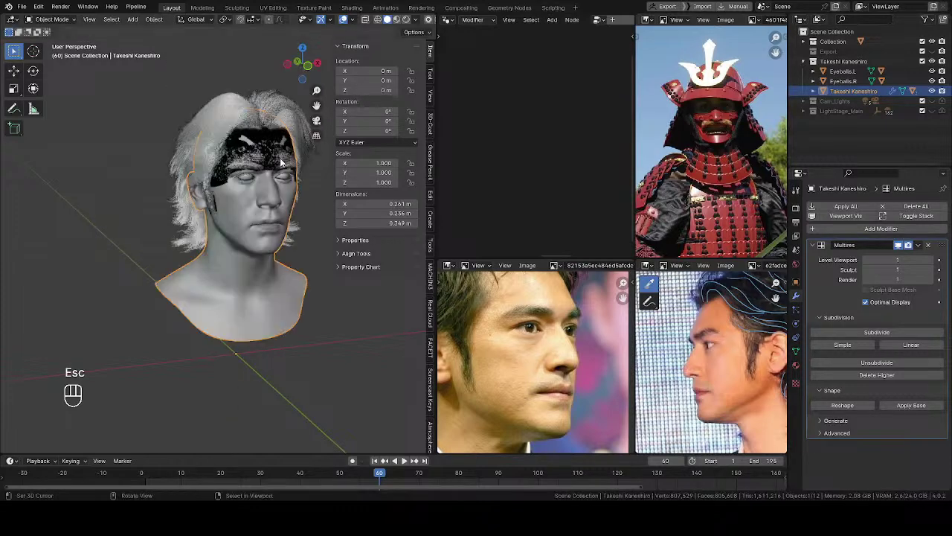
key("alt+a")
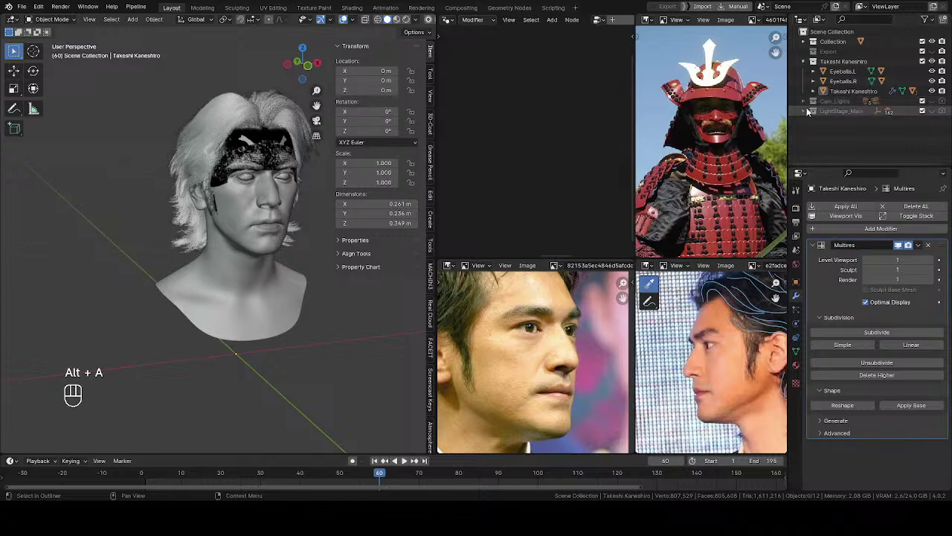
Parent Eyeballs.L and Eyeballs.R to the head mesh using the Object option
left_click(843, 71)
left_click(843, 82, "ctrl")
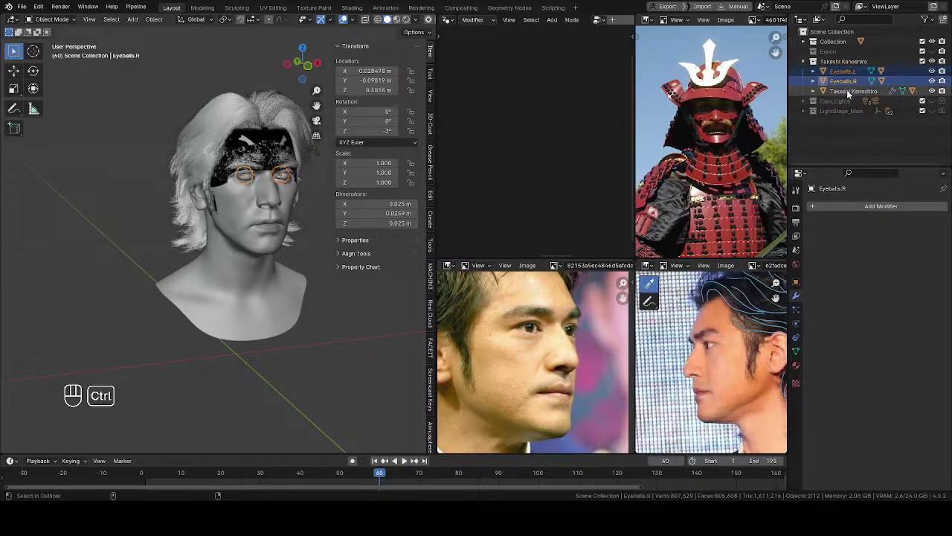
left_click(852, 91, "ctrl")
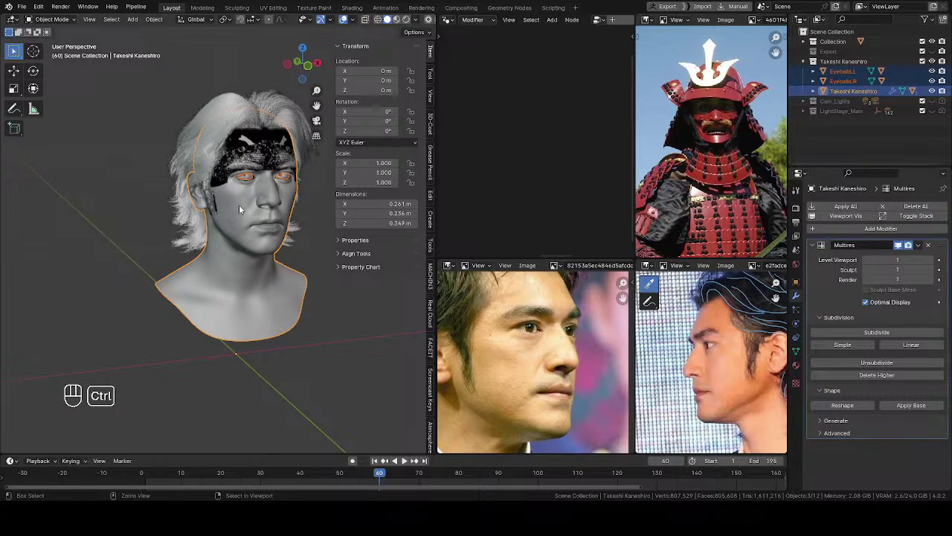
key("ctrl+p")
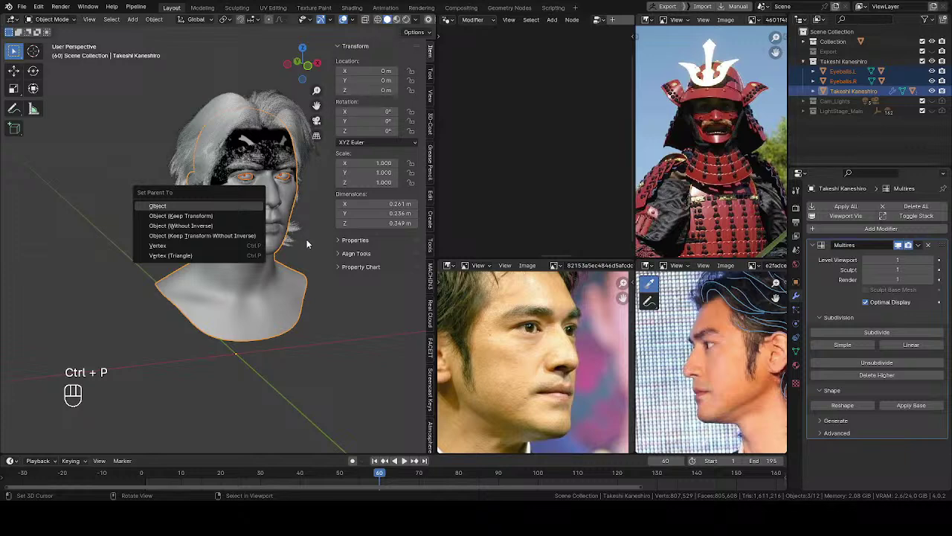
key("Return")
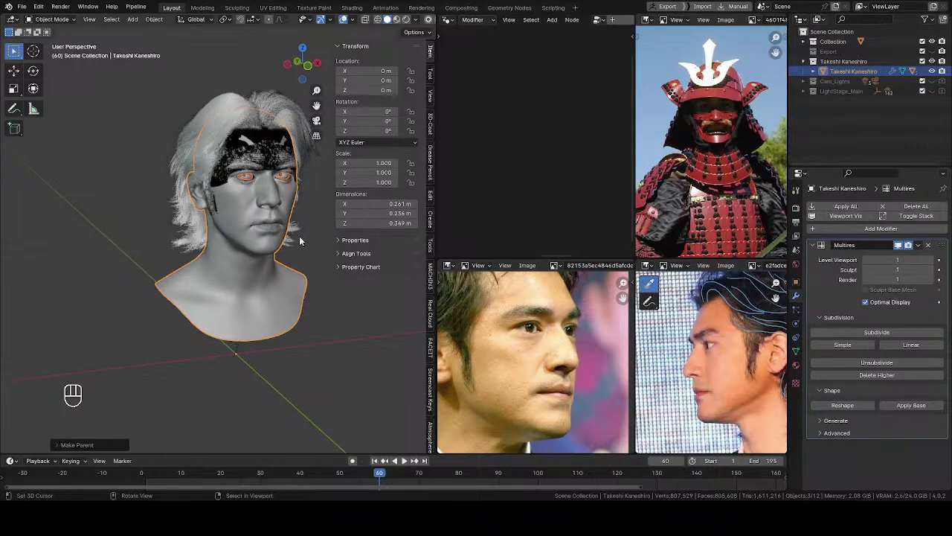
mouse_move(246, 229)
middle_mouse_down()
mouse_move(129, 242)
mouse_move(244, 242)
middle_mouse_up()
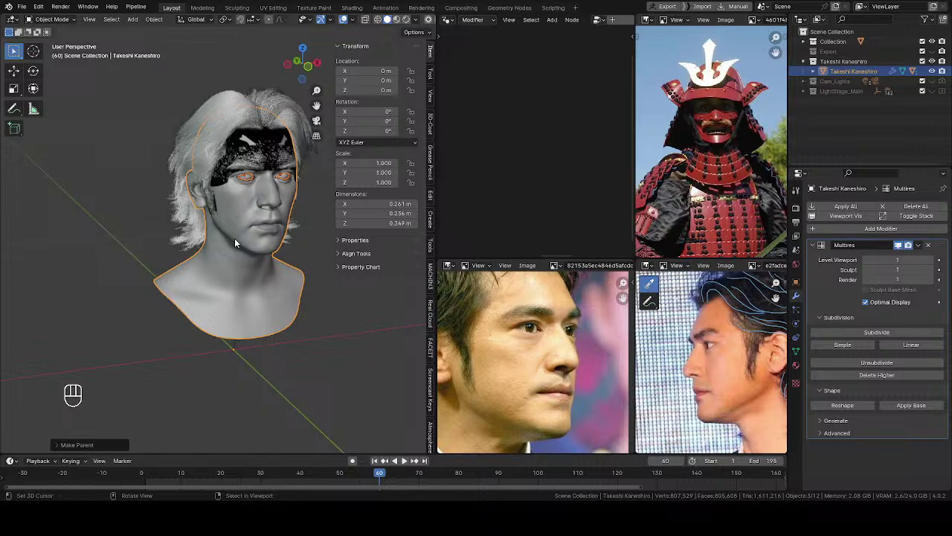
middle_click_drag(148, 171, 242, 247)
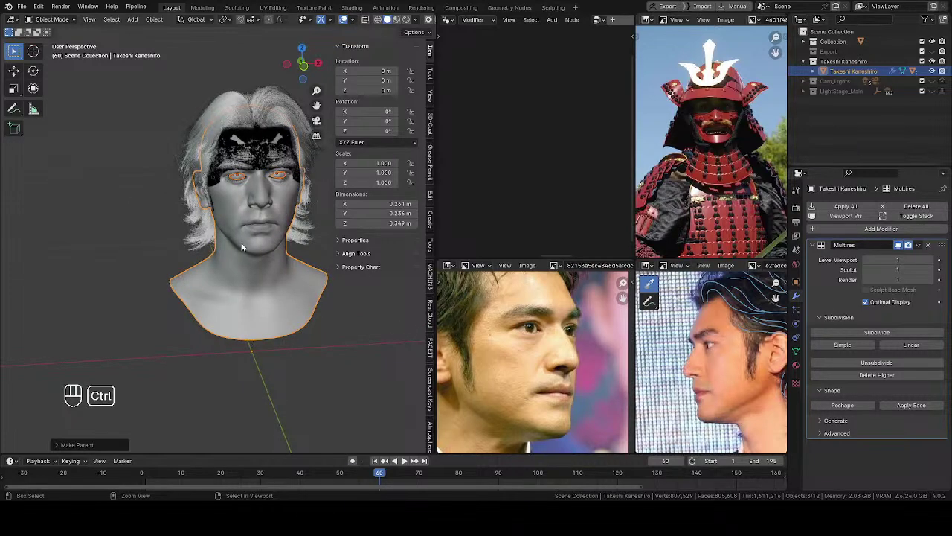
Undo the eyeball parenting and the selections made around it, leaving nothing selected
key("ctrl+z")
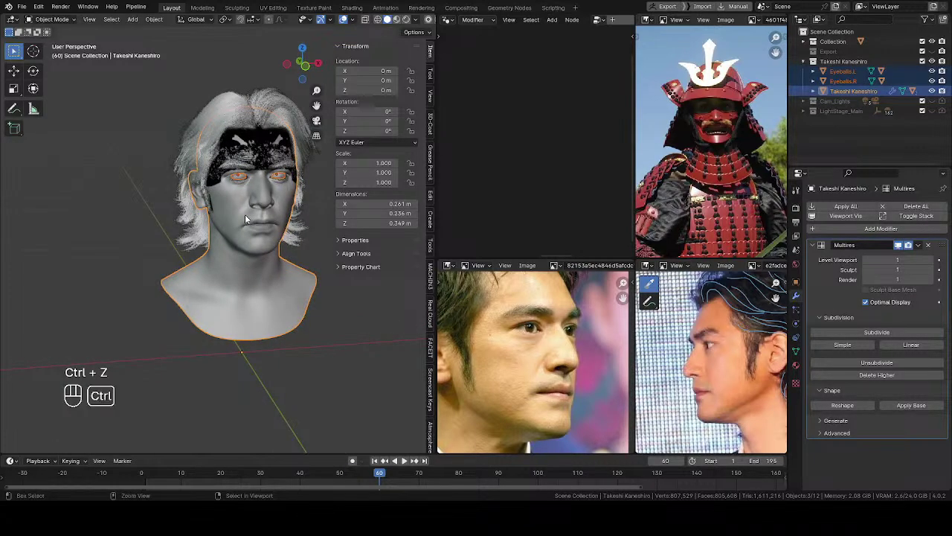
key("ctrl+z")
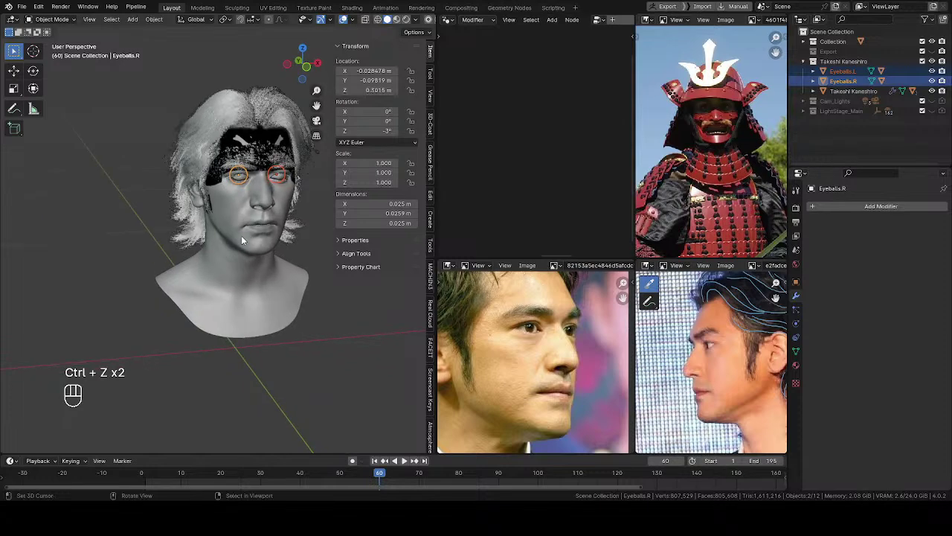
key("ctrl+z")
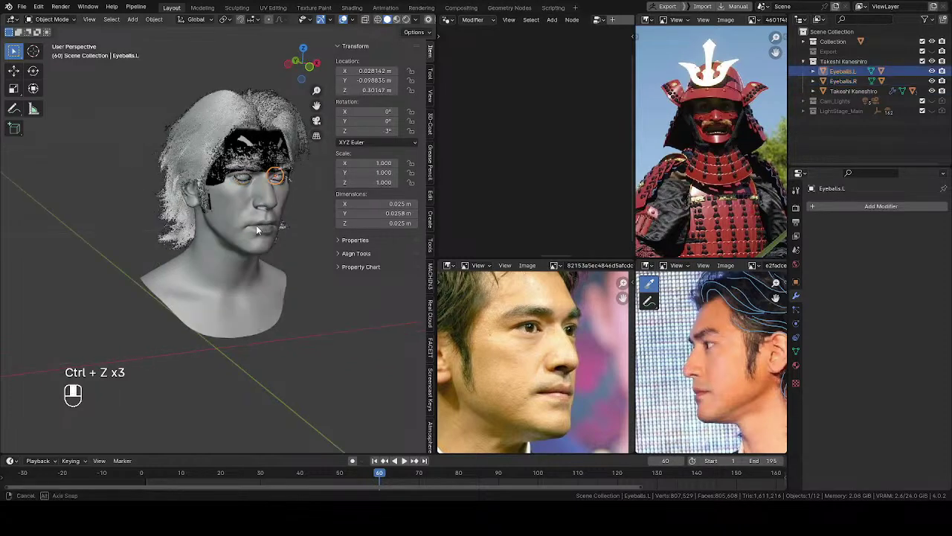
key("ctrl+z")
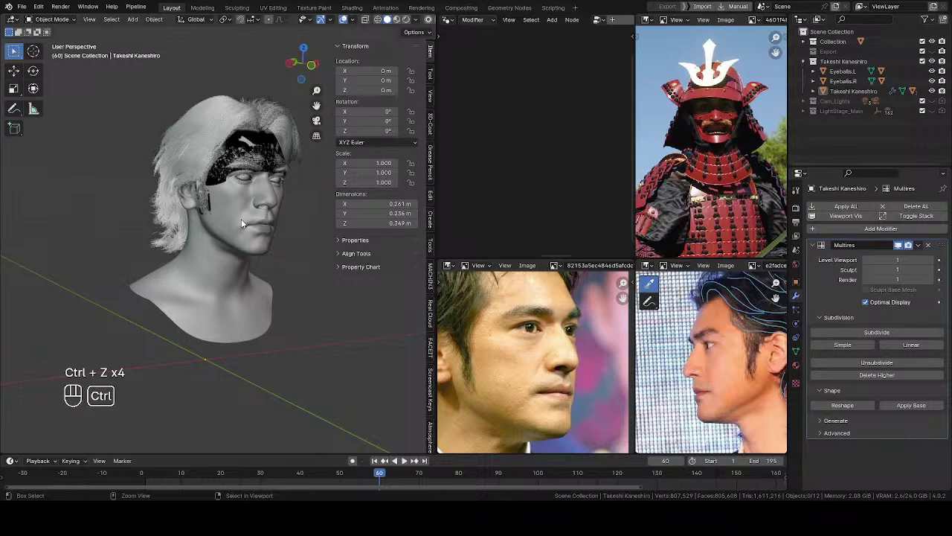
key("ctrl+z")
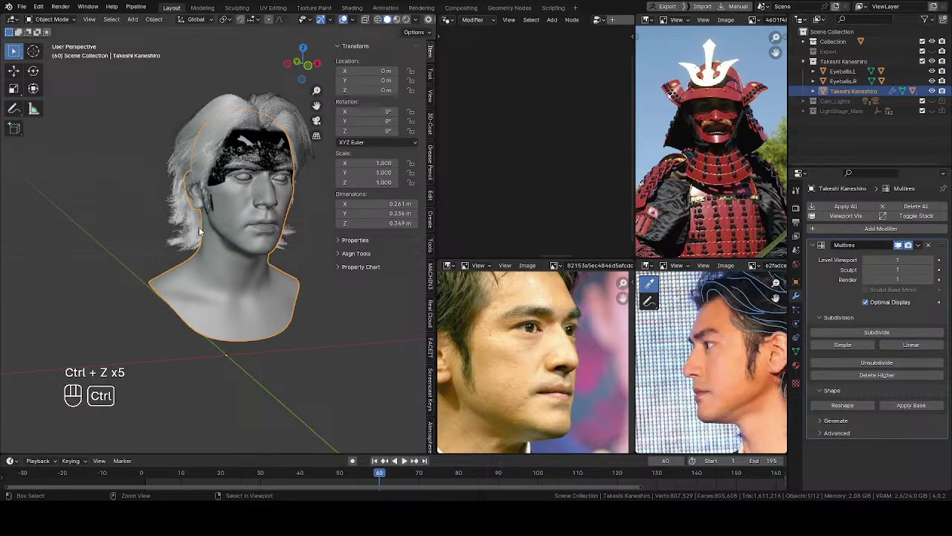
key("ctrl+z")
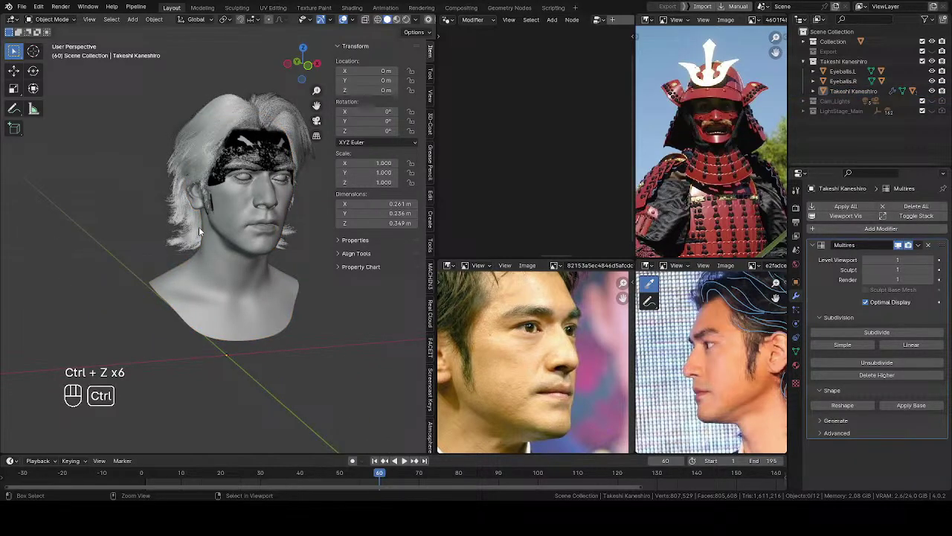
key("ctrl+z")
middle_click_drag(199, 226, 231, 249)
key("alt+a")
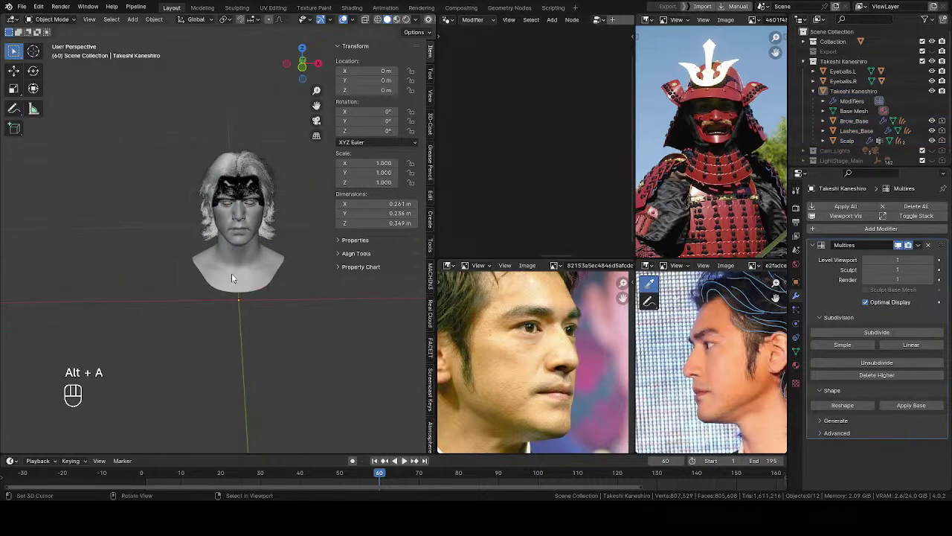
Place the 3D cursor at the world origin and add a Plain Axes empty there
key("shift+s")
left_click(225, 330)
left_click(205, 265)
key("shift+s")
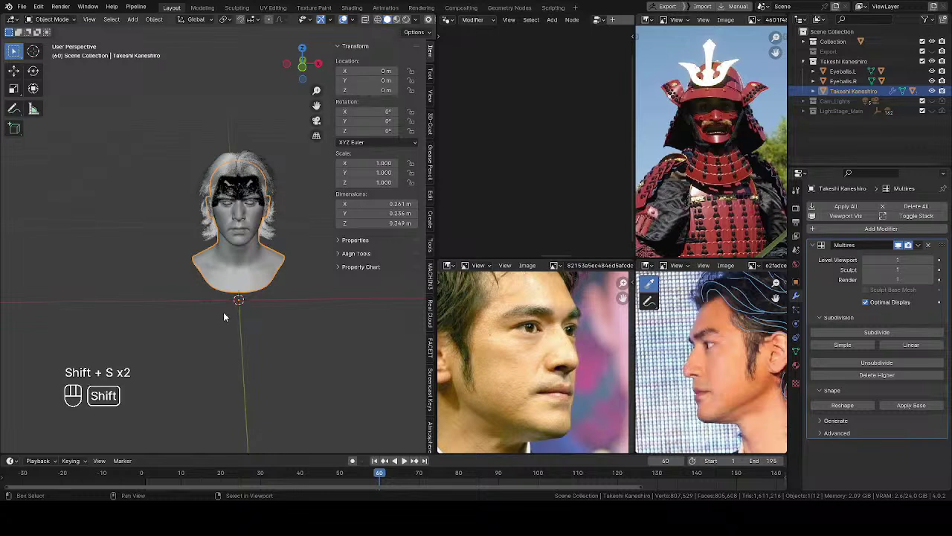
key("shift+a")
mouse_move(192, 401)
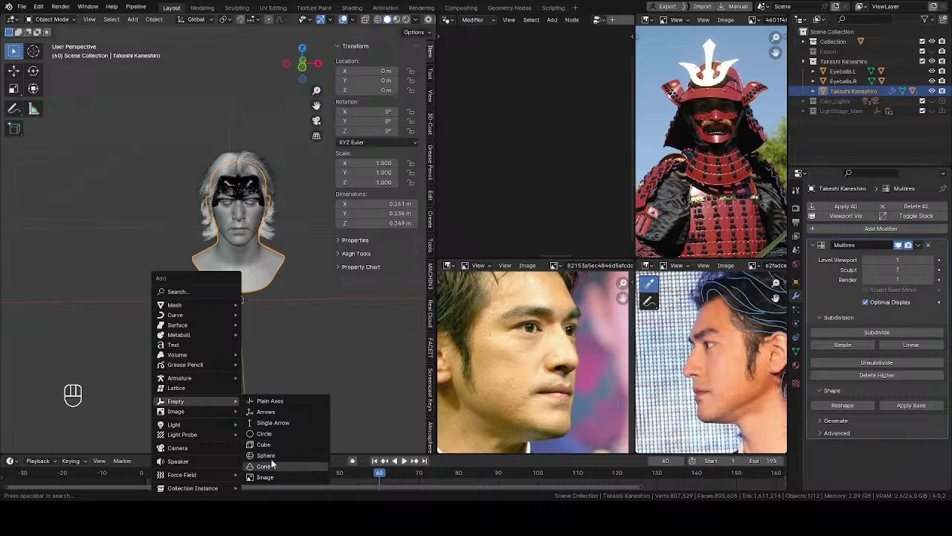
left_click(270, 401)
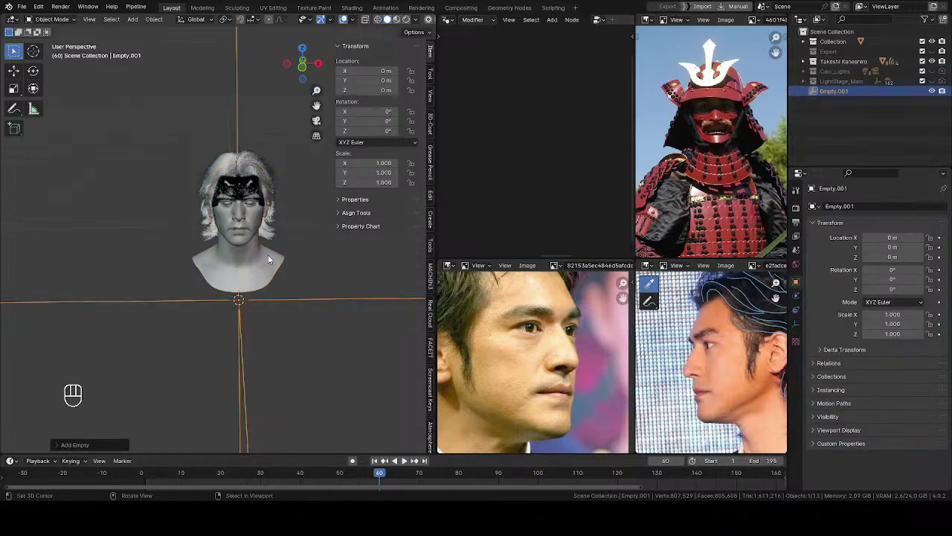
Rename the new empty to Root
scroll(267, 289, "down", 5)
key("F2")
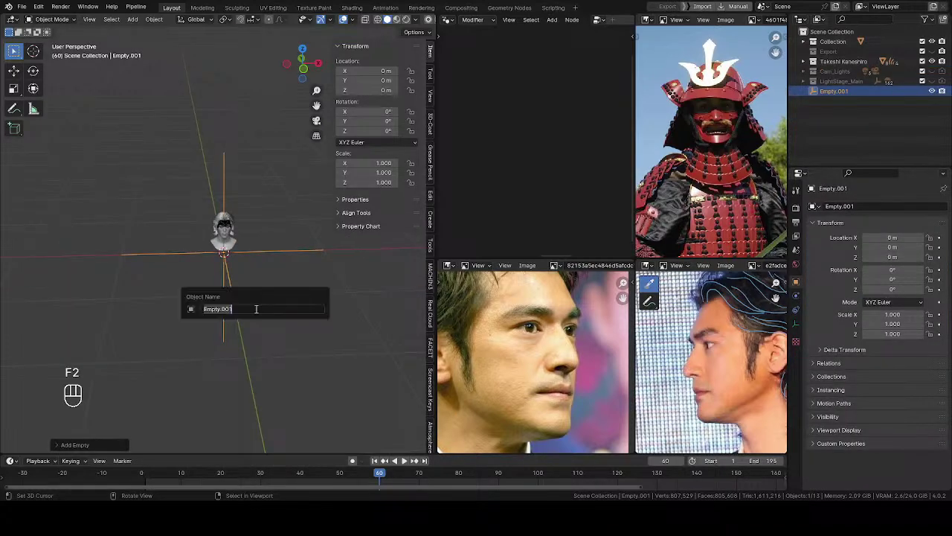
type("E")
key("BackSpace")
type("Root")
key("Return")
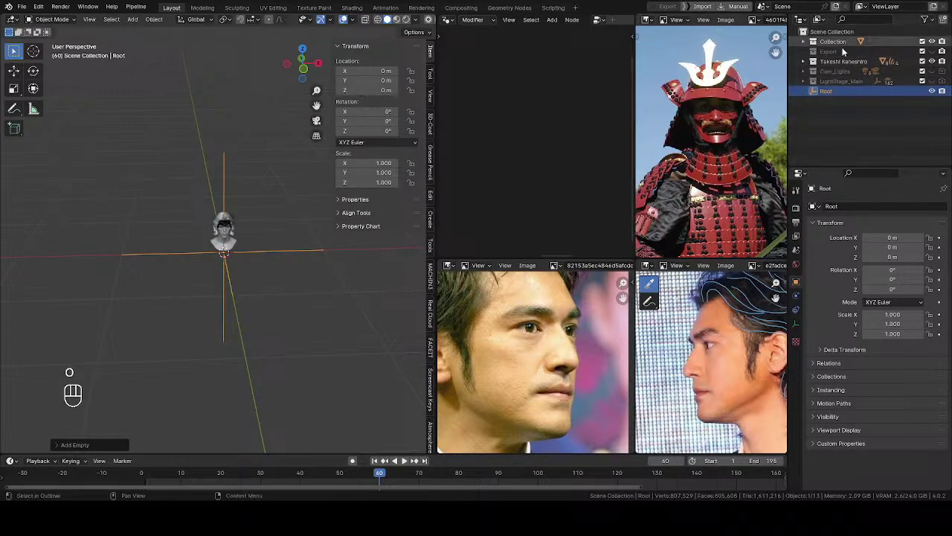
Clear the parent of Brow_Base, Lashes_Base and Scalp together in their object relations
left_click(804, 61)
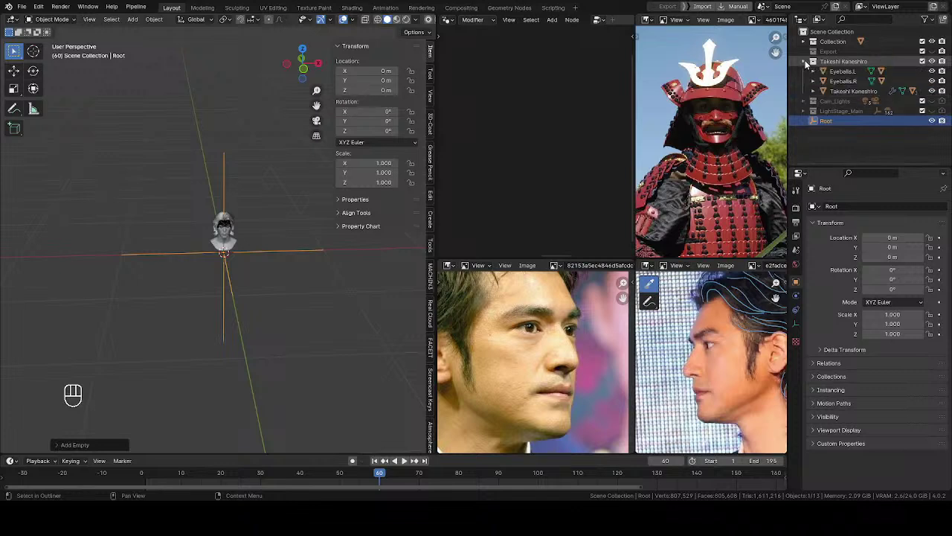
left_click(854, 90)
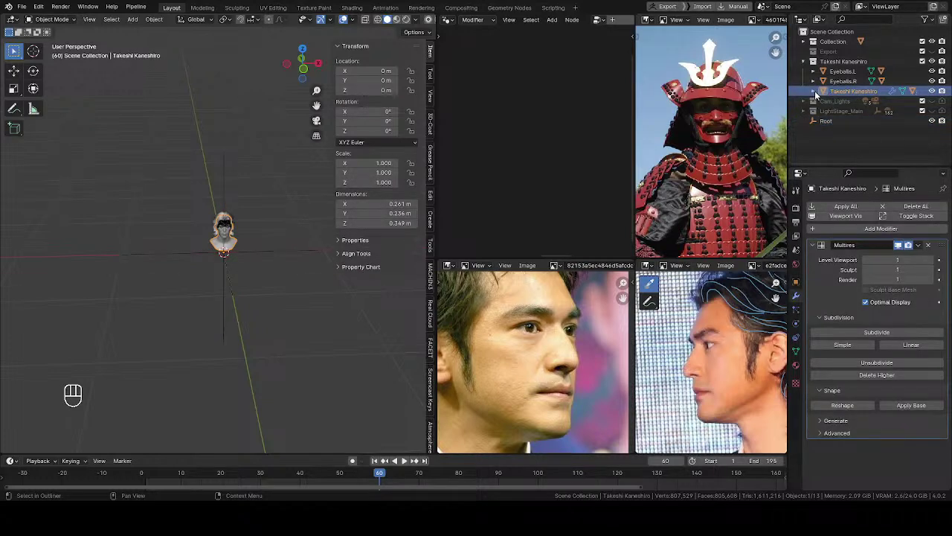
left_click(814, 90)
left_click(853, 120)
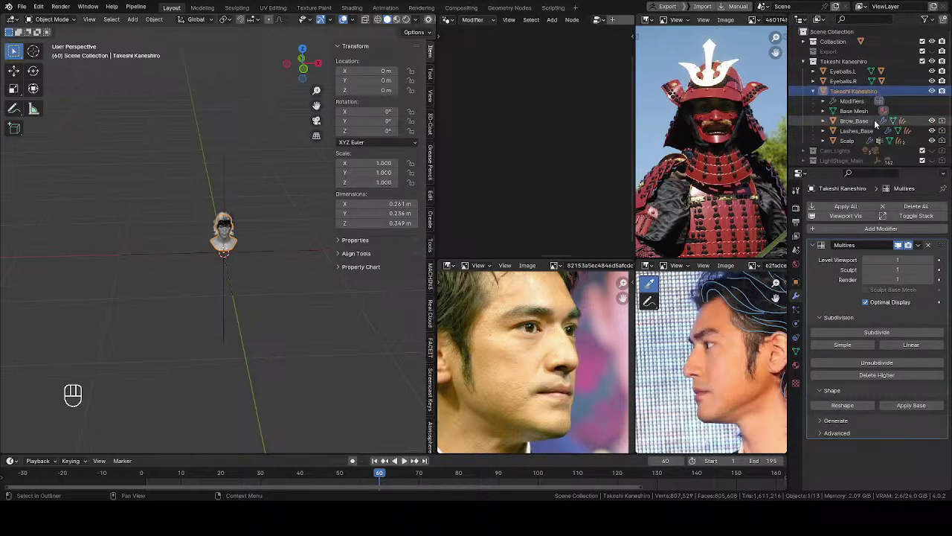
left_click(855, 130, "shift")
left_click(850, 141, "shift")
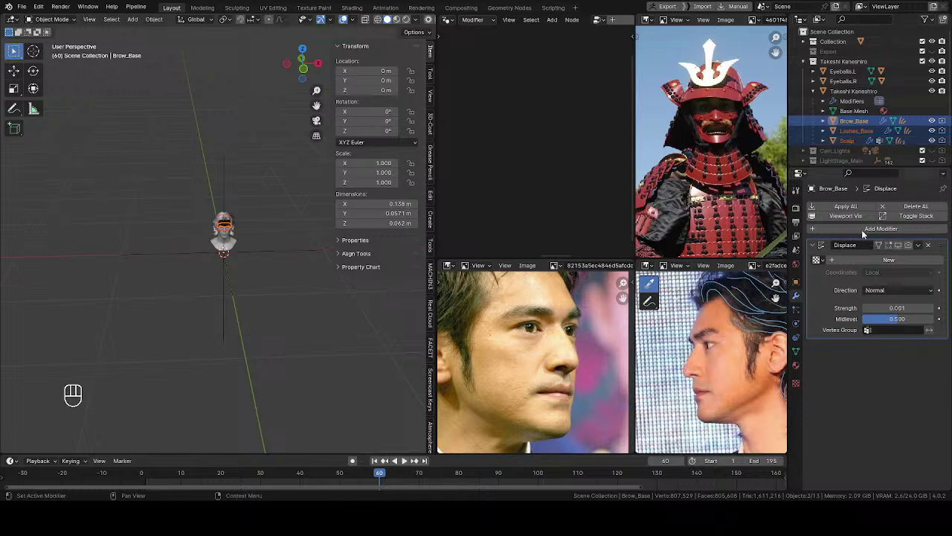
left_click(795, 284)
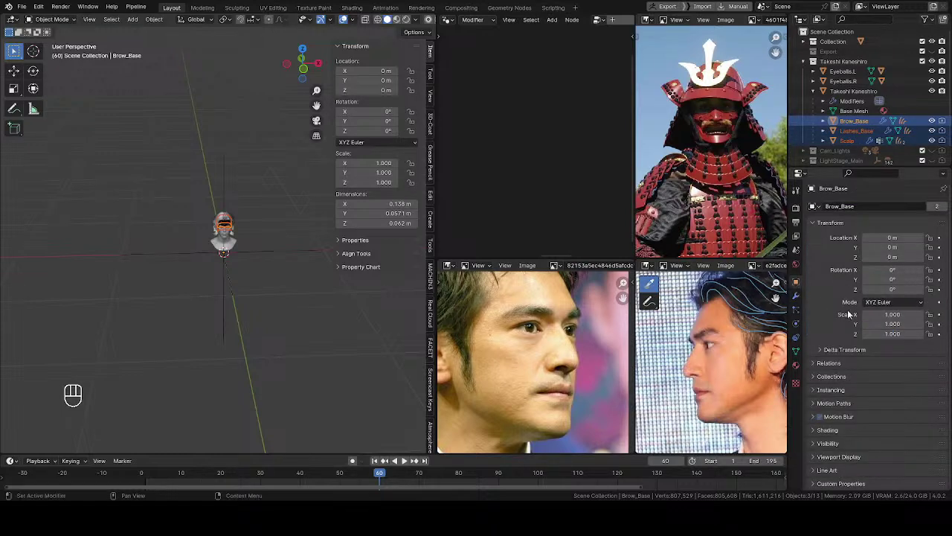
left_click(815, 364)
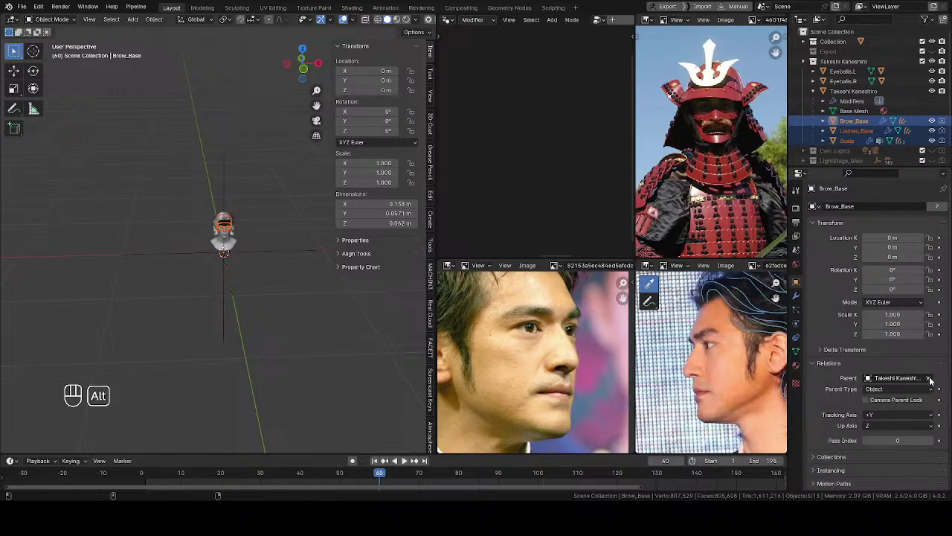
key("alt+BackSpace")
left_click(869, 383)
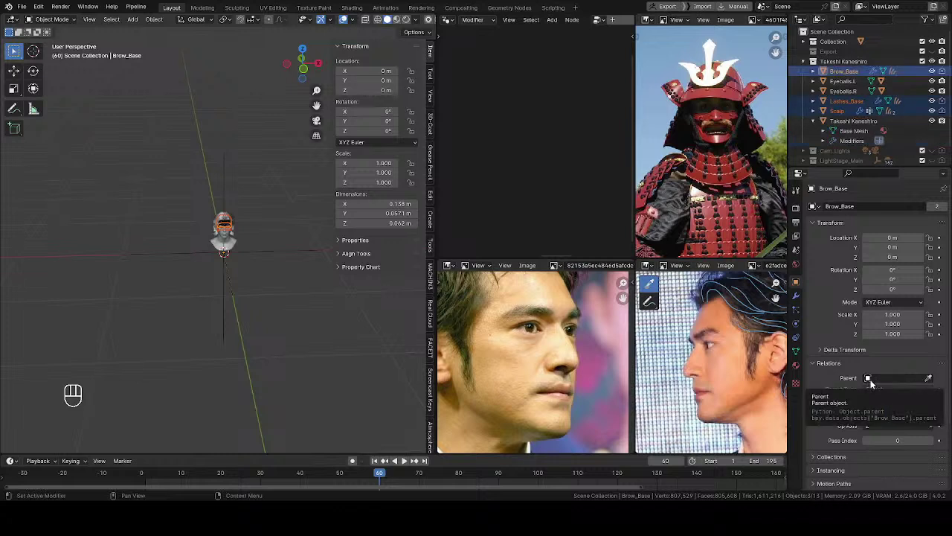
Check the parent setting of Scalp and Brow_Base, then deselect everything and inspect the head
left_click(839, 111)
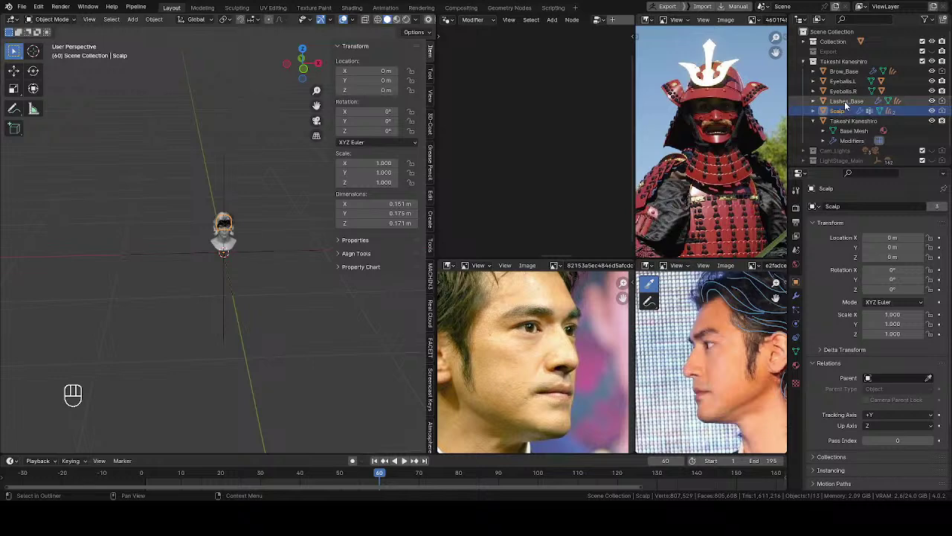
left_click(844, 72)
scroll(270, 262, "up", 10)
key("alt+a")
middle_click_drag(254, 241, 184, 241, "shift")
scroll(198, 258, "up", 4)
scroll(184, 240, "down", 4)
scroll(184, 241, "down", 5)
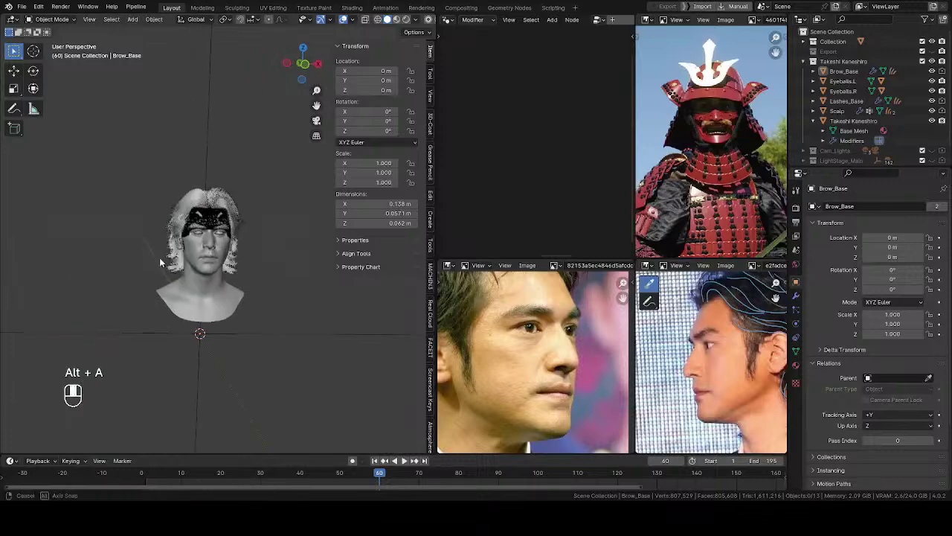
Parent Brow_Base, both eyeballs, Lashes_Base, Scalp and the head mesh to the Root empty using the Object option
left_click(843, 72)
left_click(842, 81, "ctrl")
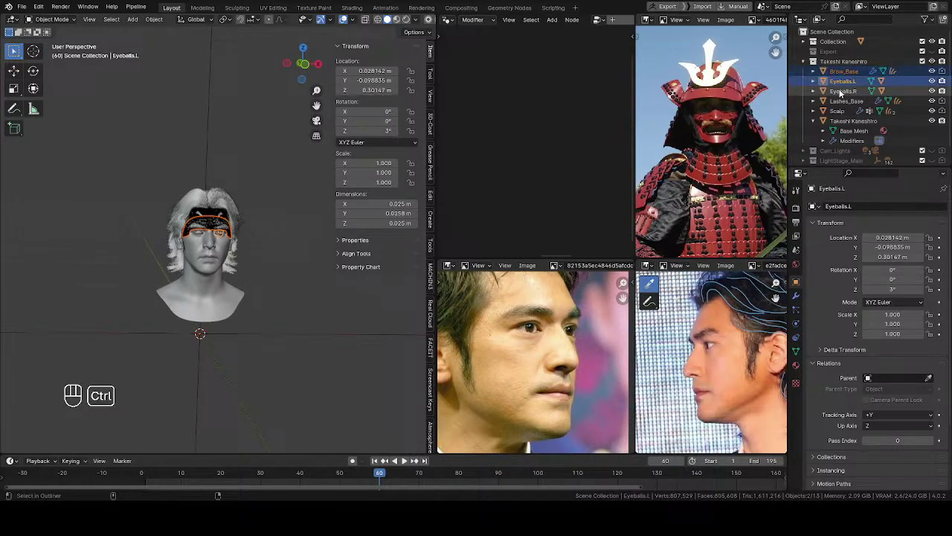
left_click(842, 90, "ctrl")
left_click(846, 101, "ctrl")
left_click(837, 111, "ctrl")
left_click(851, 121, "ctrl")
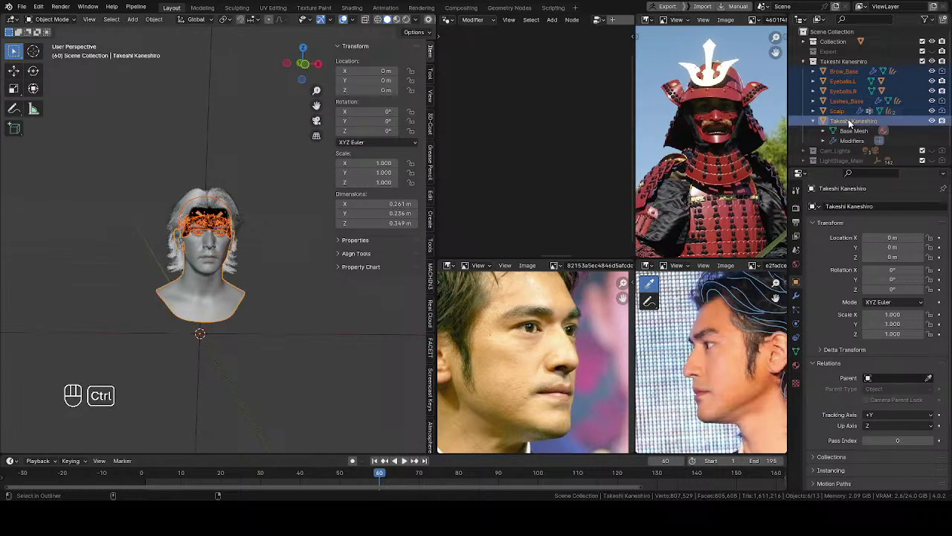
scroll(863, 126, "down", 1)
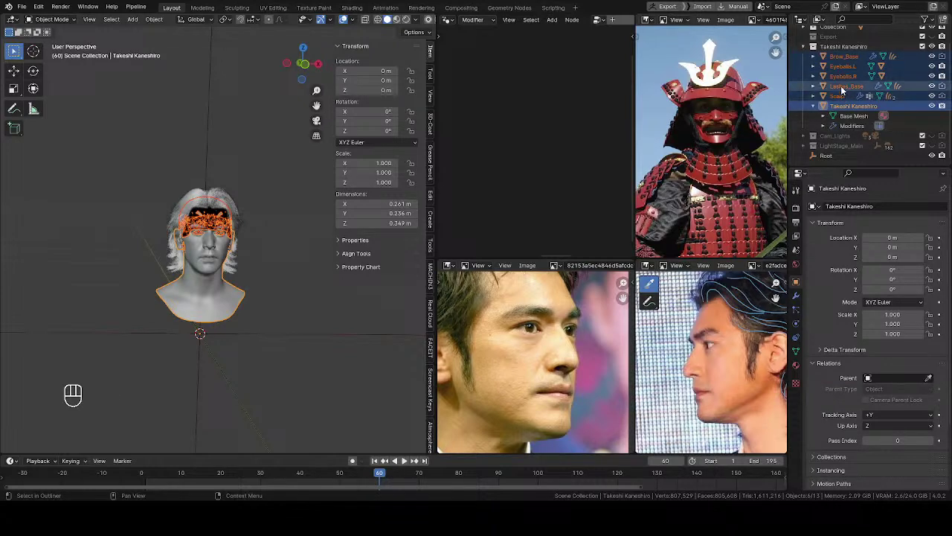
left_click(829, 154, "ctrl")
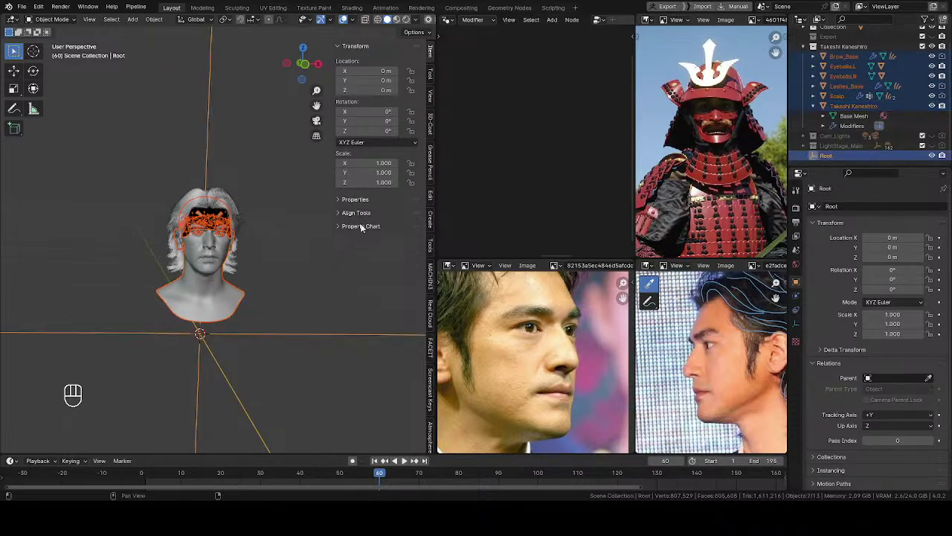
key("ctrl+p")
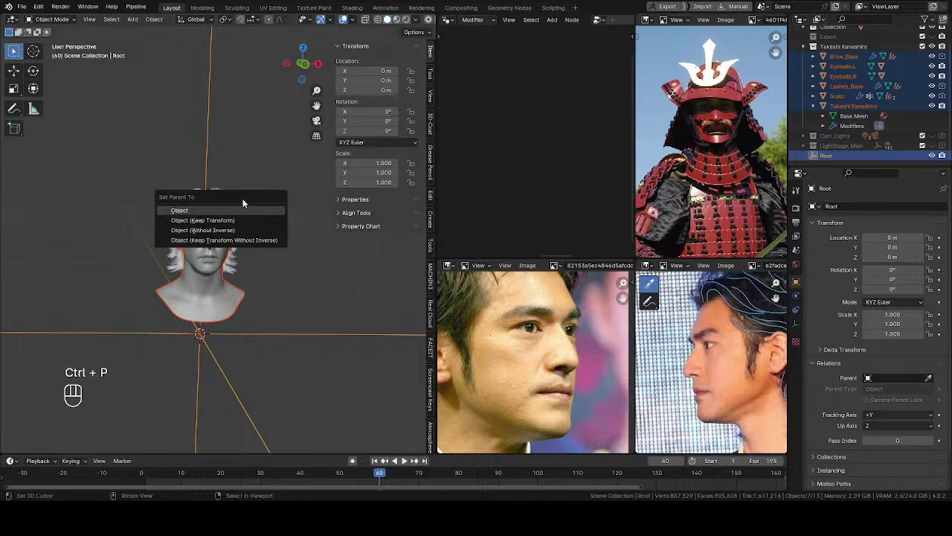
left_click(252, 211)
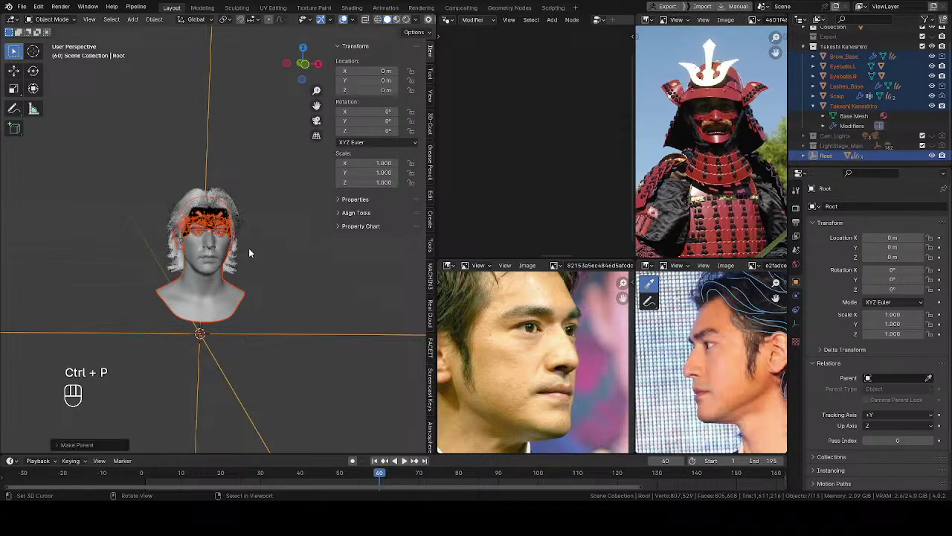
Set the Root empty's Z location to 1.8 m and clear the selection
scroll(249, 248, "down", 3)
left_click(214, 181)
middle_click_drag(276, 201, 268, 199)
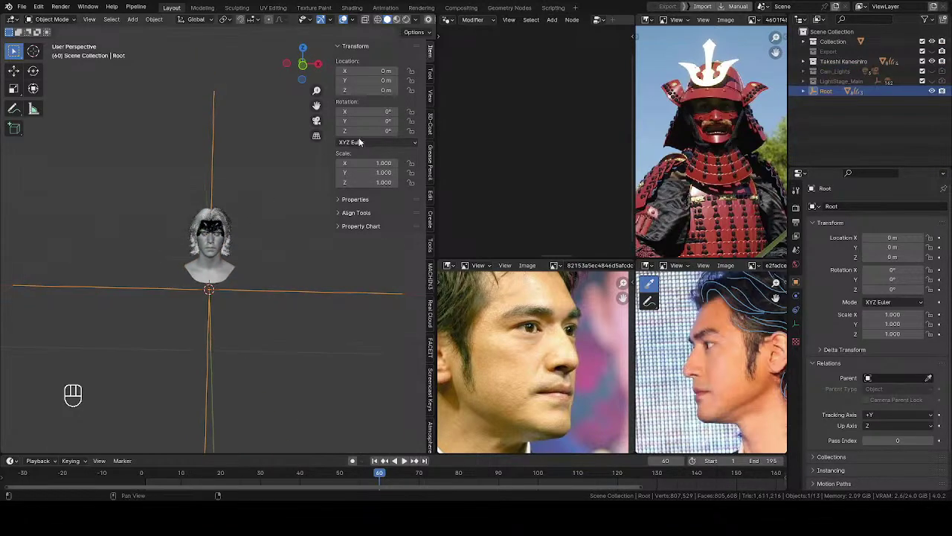
left_click(368, 90)
type("1.6")
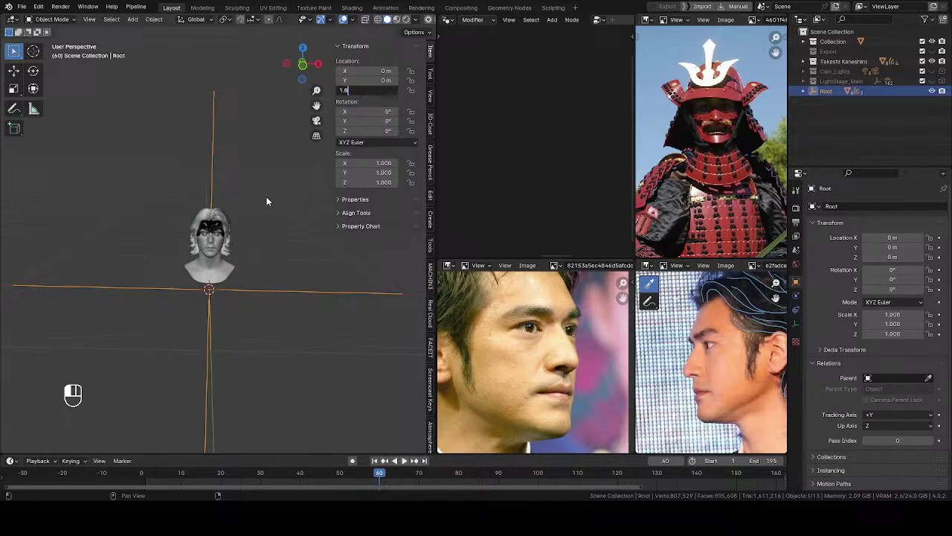
key("Return")
middle_click_drag(220, 165, 212, 337, "shift")
scroll(233, 218, "down", 4)
key("alt+a")
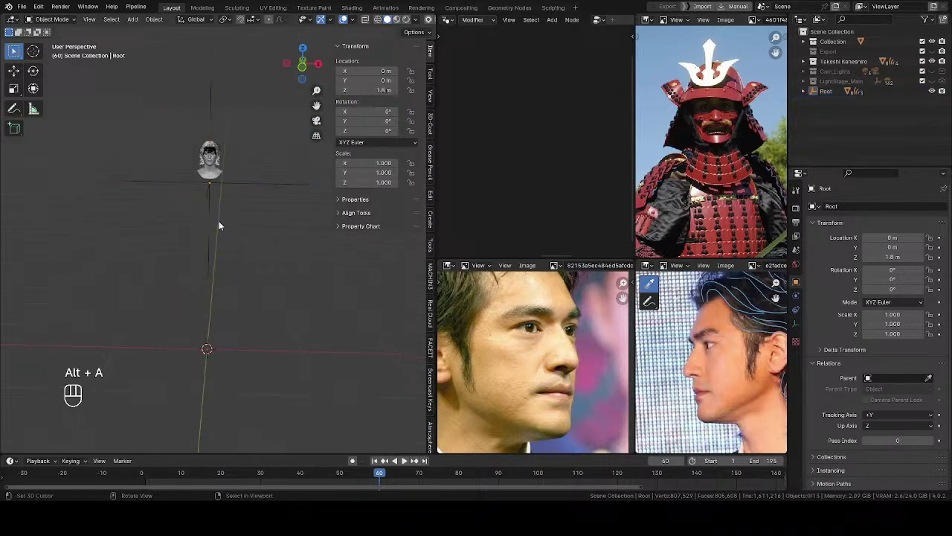
middle_click_drag(242, 200, 221, 213, "shift")
scroll(226, 227, "up", 6)
middle_click_drag(206, 245, 246, 253, "shift")
scroll(237, 226, "down", 3)
scroll(234, 242, "down", 3)
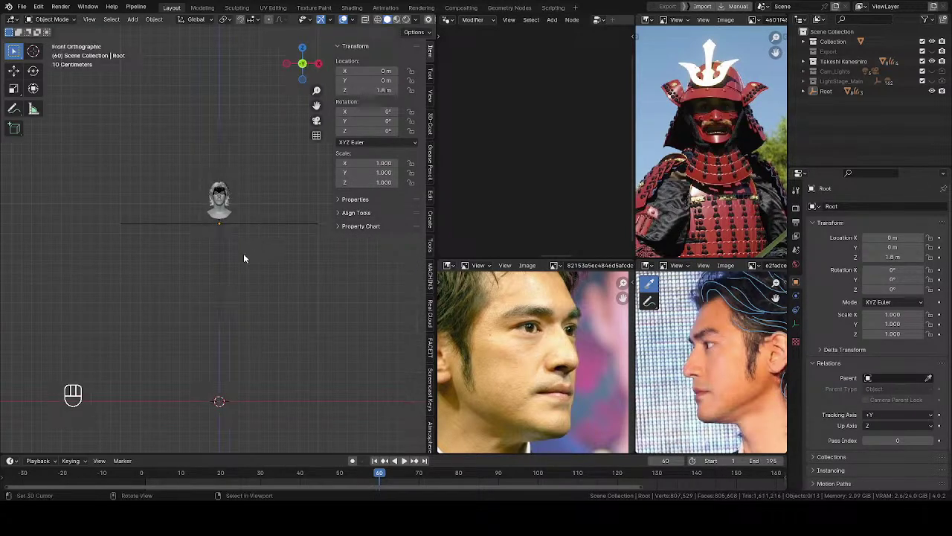
key("shift+a")
mouse_move(242, 242)
middle_mouse_down()
mouse_move(256, 255)
mouse_move(246, 253)
middle_mouse_up()
key("Escape")
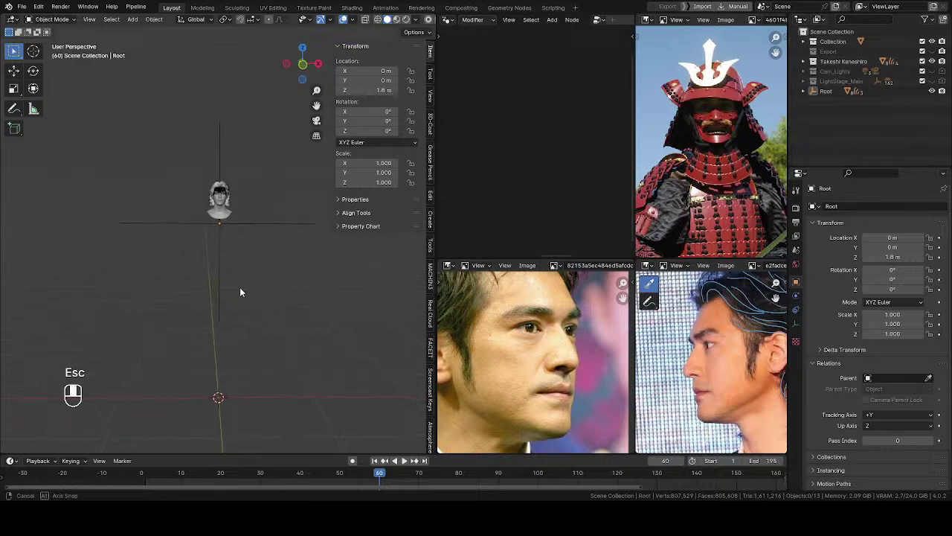
Hide the 3D viewport's sidebar and look over the mesh primitives that can be added
key("n")
middle_click_drag(245, 280, 229, 297)
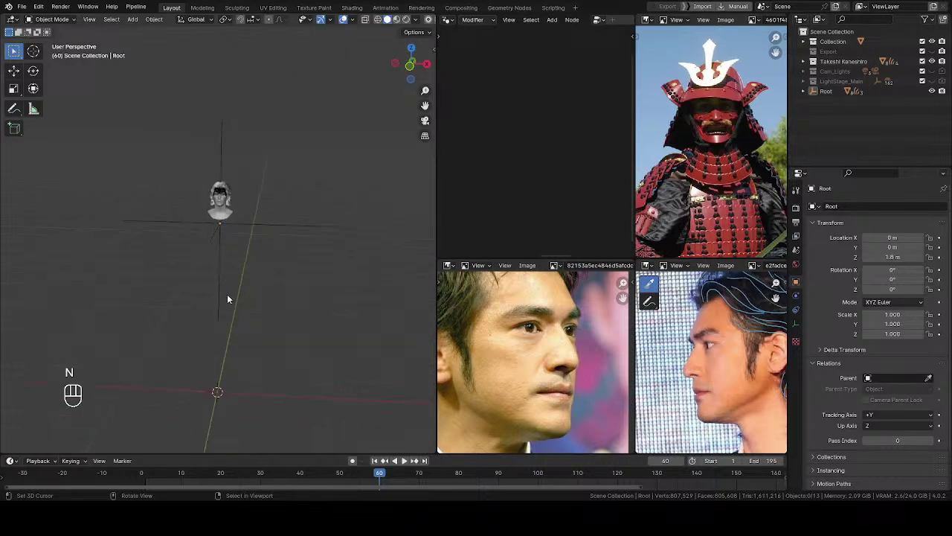
key("shift+a")
mouse_move(173, 176)
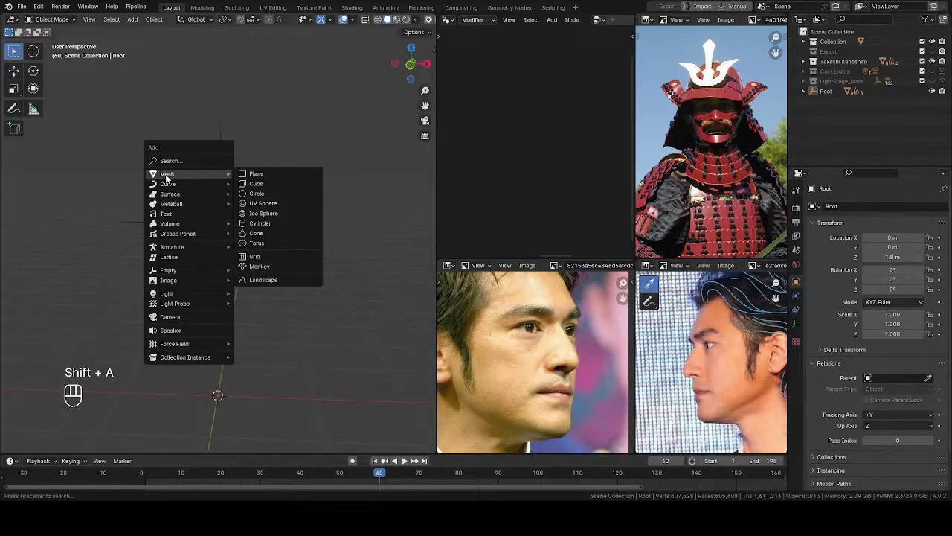
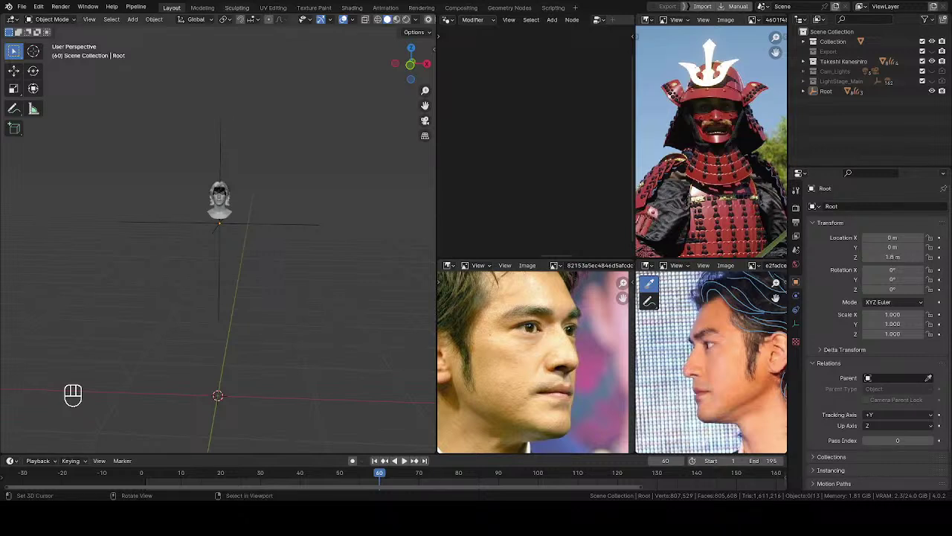
Move the Root empty into the Takeshi Kaneshiro collection
middle_click_drag(325, 294, 268, 290)
middle_click_drag(261, 299, 347, 241)
left_click(826, 92)
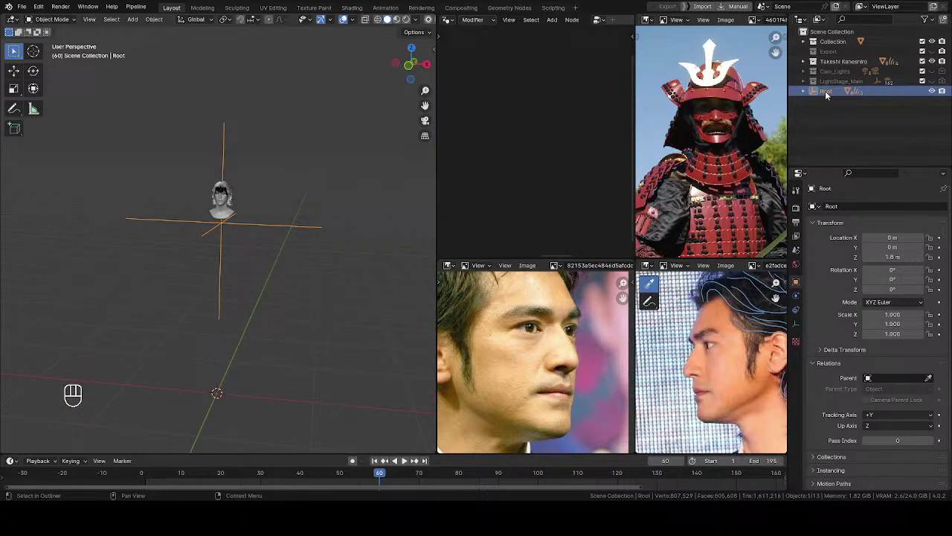
middle_click_drag(391, 233, 276, 257)
key("m")
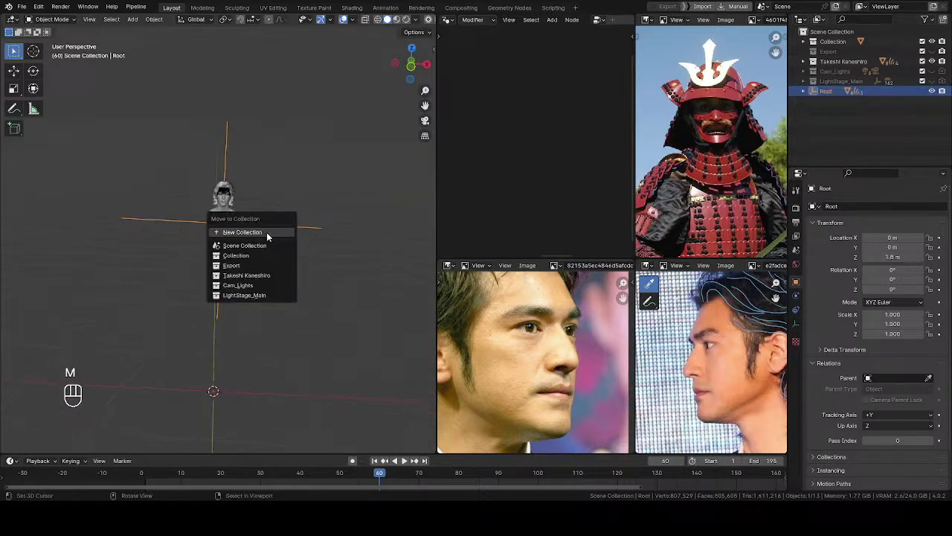
left_click(233, 276)
middle_click_drag(272, 279, 260, 274)
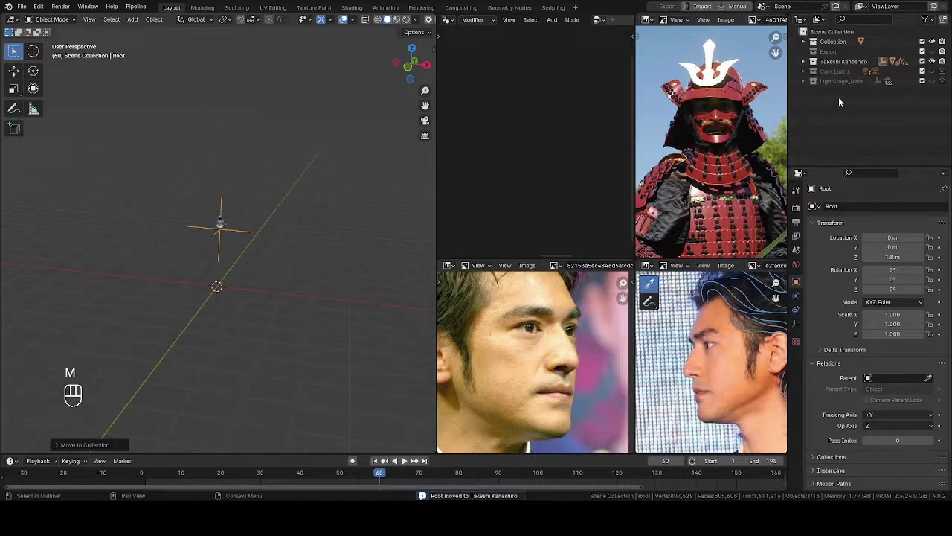
middle_click_drag(343, 242, 333, 250)
Expand the Takeshi Kaneshiro collection and the Root empty to inspect the parented objects
left_click(844, 64)
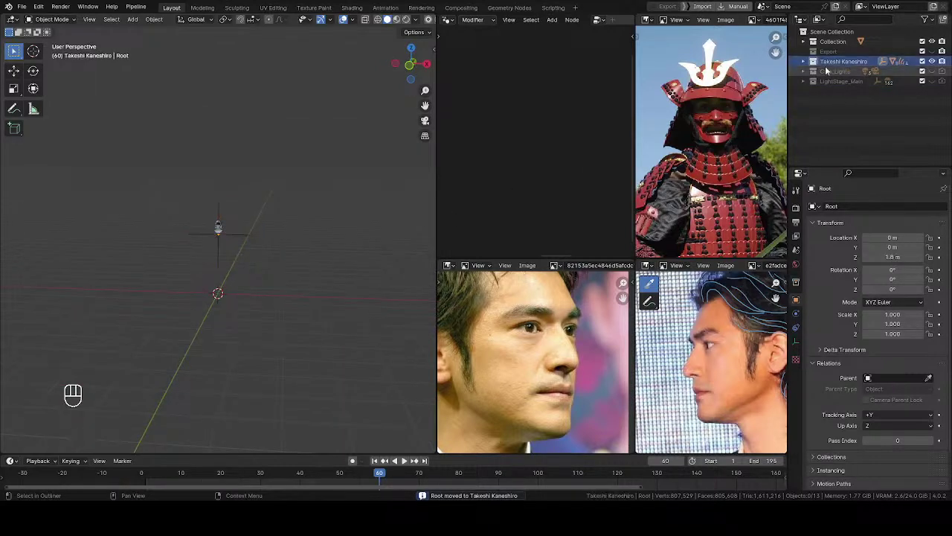
left_click(803, 62)
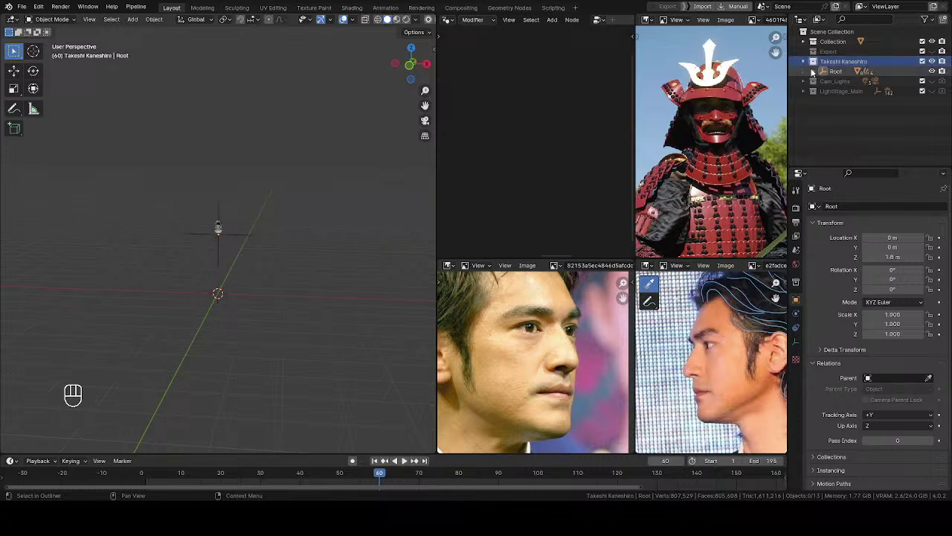
left_click(813, 72)
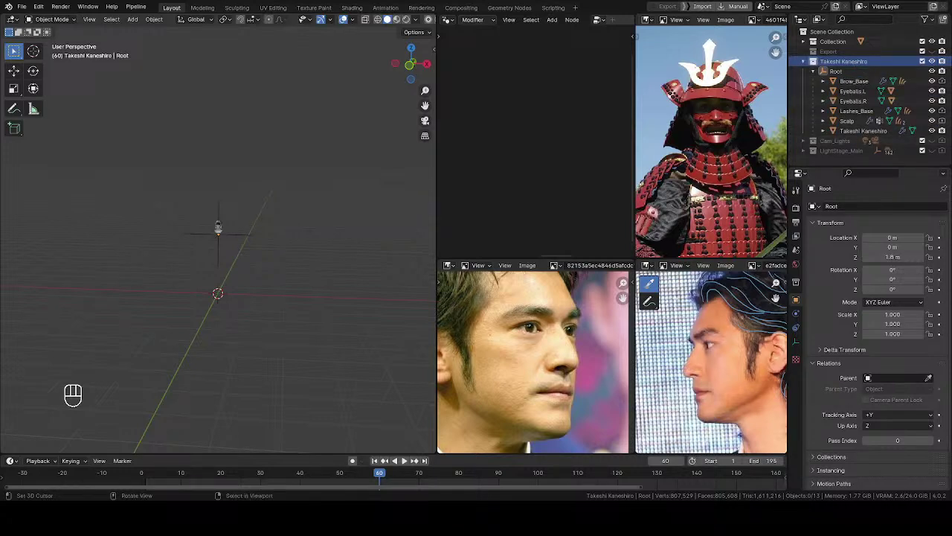
Import the MaleLowRez body mesh into the Takeshi Kaneshiro collection and check it from the front
left_click(22, 6)
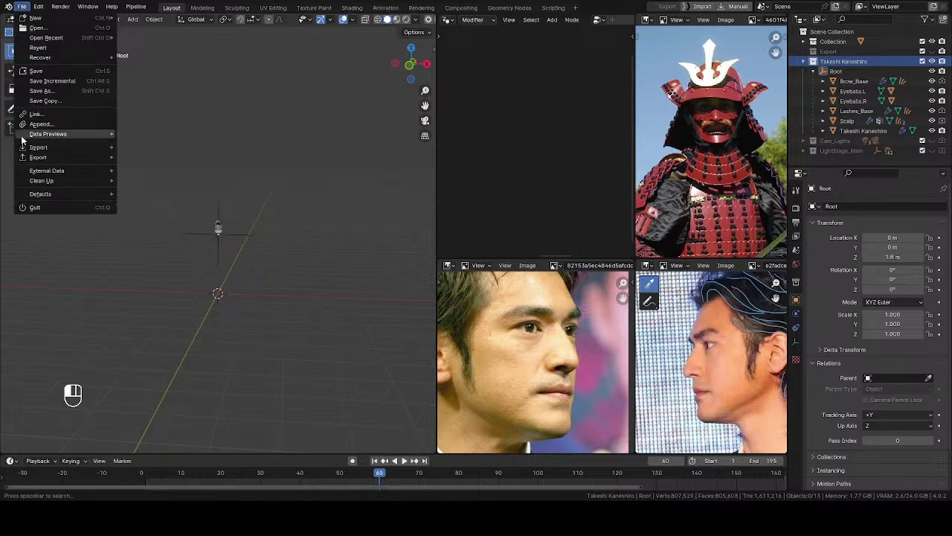
mouse_move(36, 149)
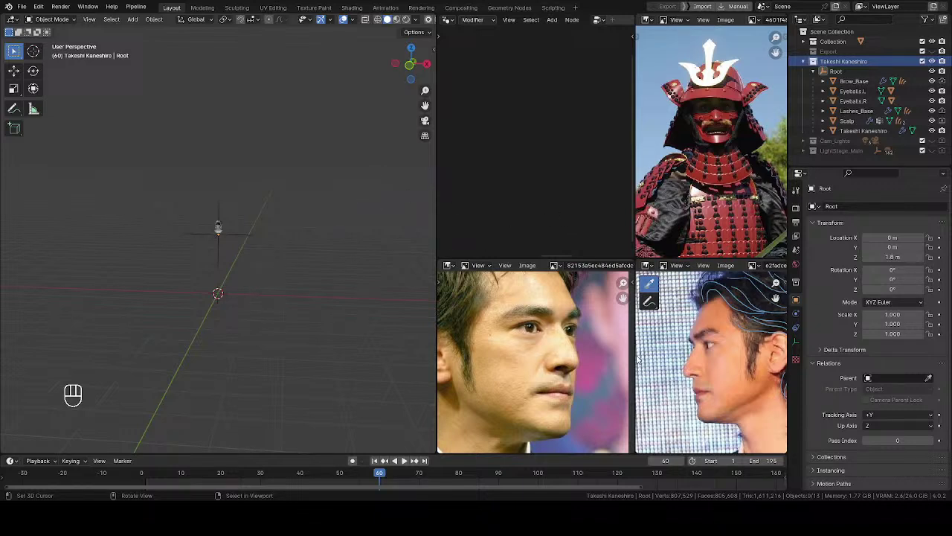
scroll(213, 258, "up", 7)
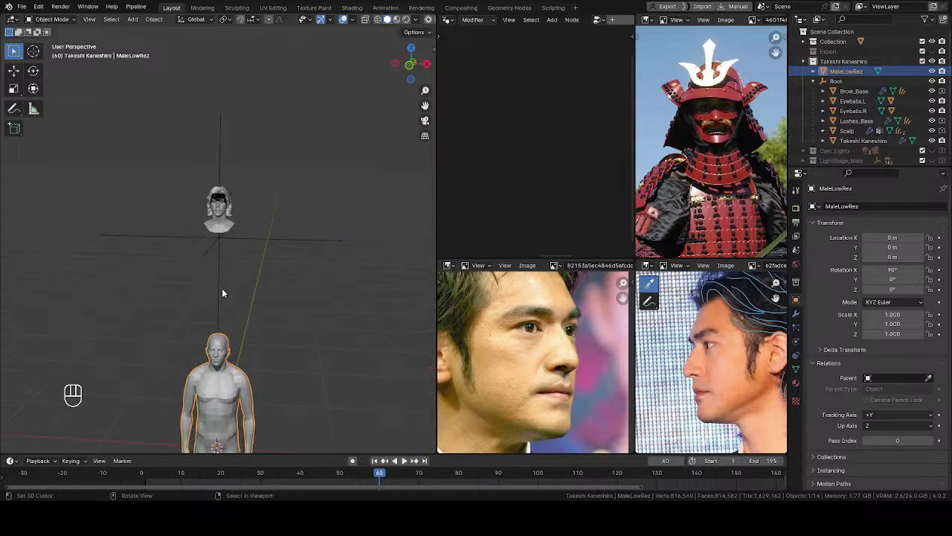
scroll(242, 212, "up", 5)
mouse_move(241, 213)
middle_mouse_down()
mouse_move(121, 248)
mouse_move(227, 223)
middle_mouse_up()
scroll(283, 265, "down", 4)
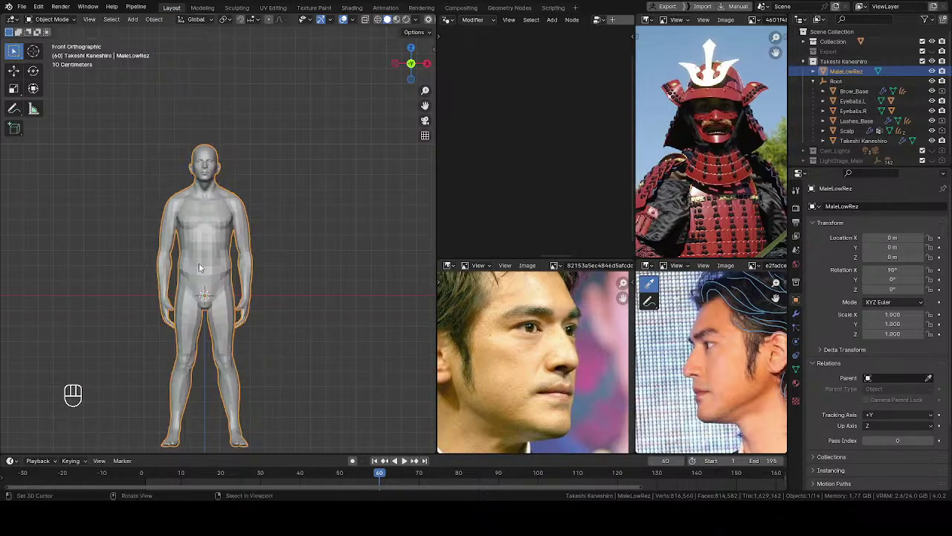
Raise the MaleLowRez body along Z by about 1 m so its feet sit near the ground line
scroll(199, 266, "down", 5)
middle_click_drag(225, 277, 231, 303, "shift")
key("g")
key("z")
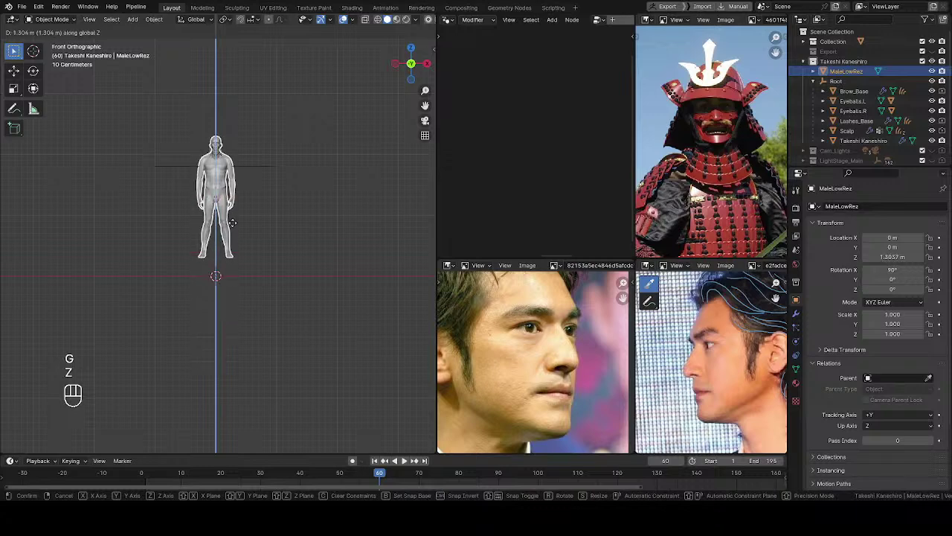
key("shift")
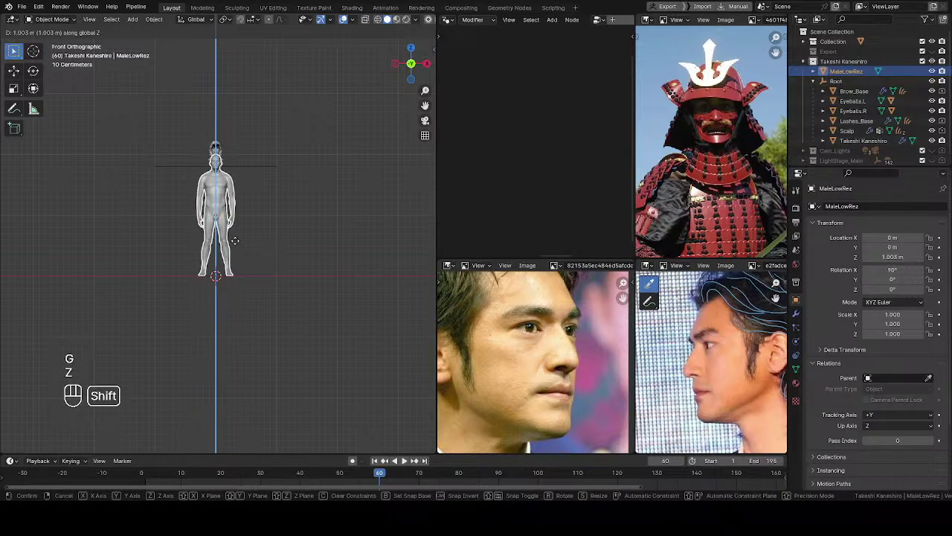
left_click(234, 241)
Fine-tune the body's height to about 0.996 m on Z so its soles rest on the ground line
scroll(226, 283, "up", 5)
middle_click_drag(245, 298, 252, 139, "shift")
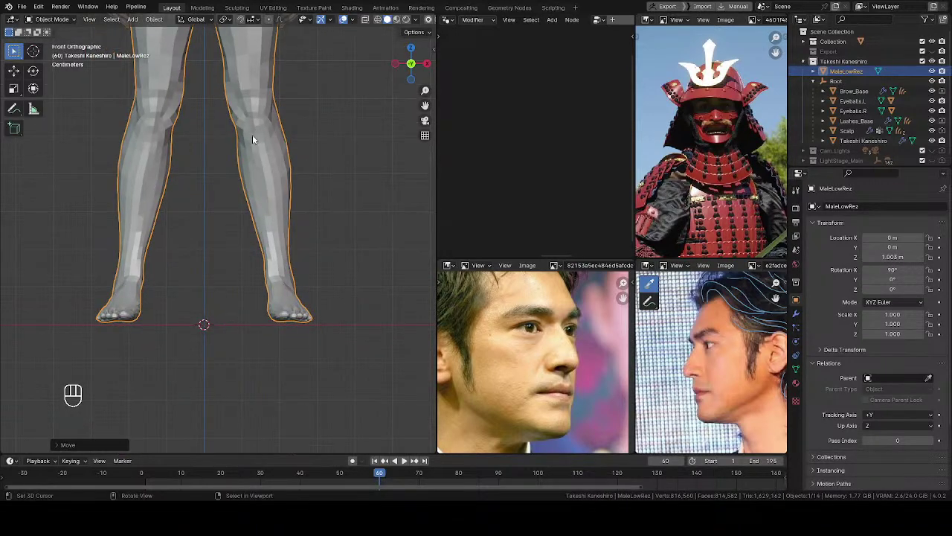
key("g")
key("z")
key("shift")
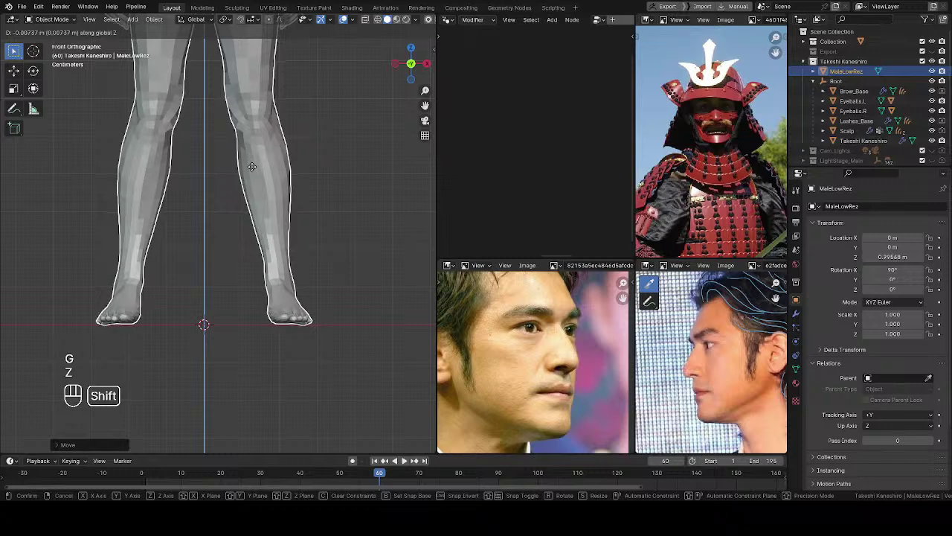
left_click(250, 177)
Show the 3D viewport's sidebar and apply the MaleLowRez body's location and rotation
scroll(251, 175, "down", 4)
middle_click_drag(239, 125, 242, 261, "shift")
key("n")
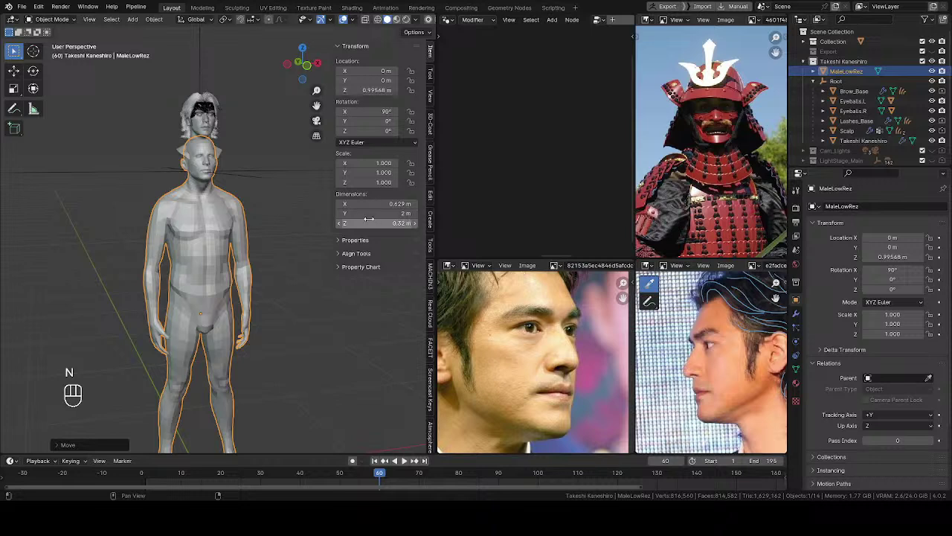
scroll(220, 283, "down", 4)
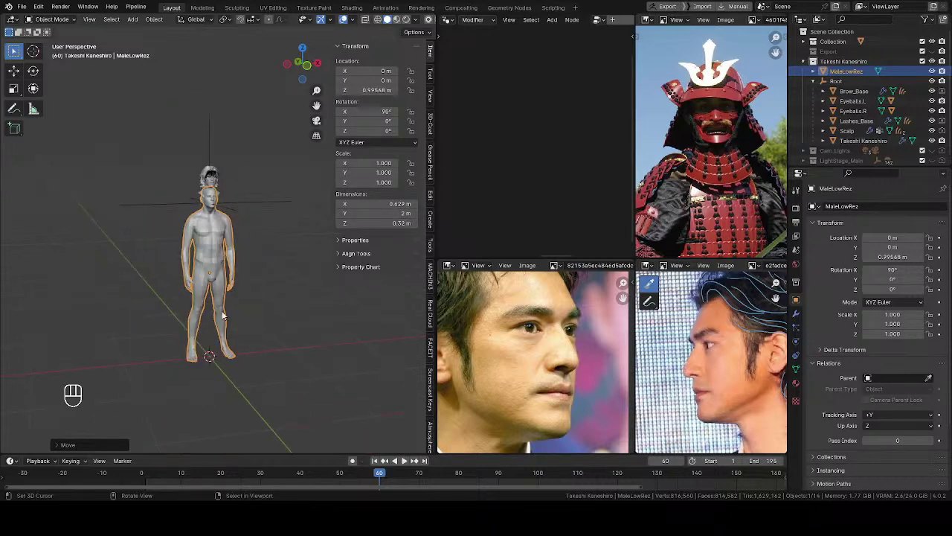
key("ctrl+a")
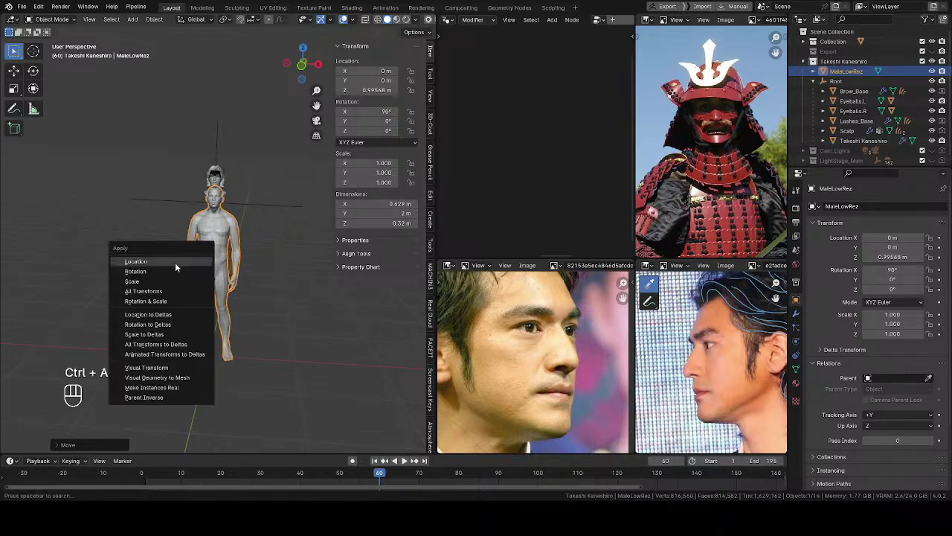
left_click(156, 261)
middle_click_drag(261, 301, 299, 277)
key("ctrl+a")
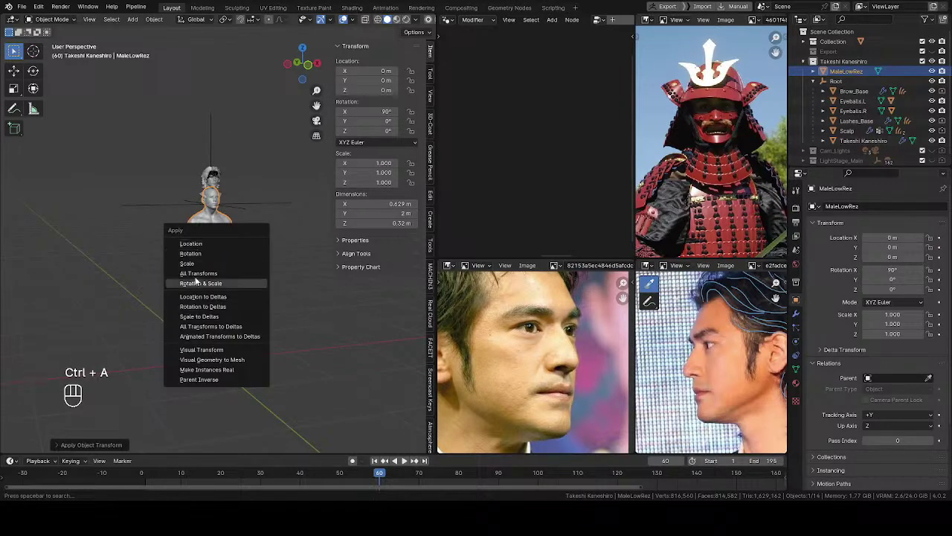
left_click(229, 259)
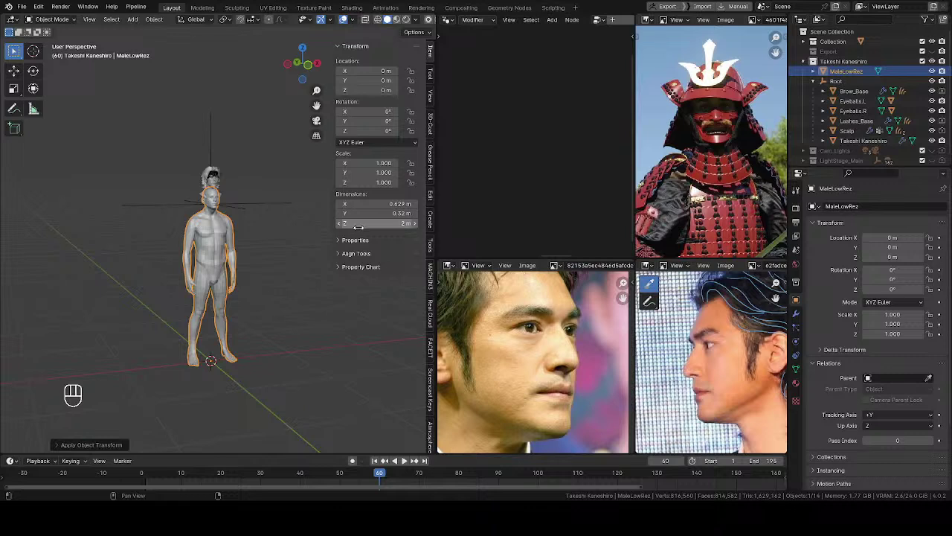
middle_click_drag(135, 250, 97, 257)
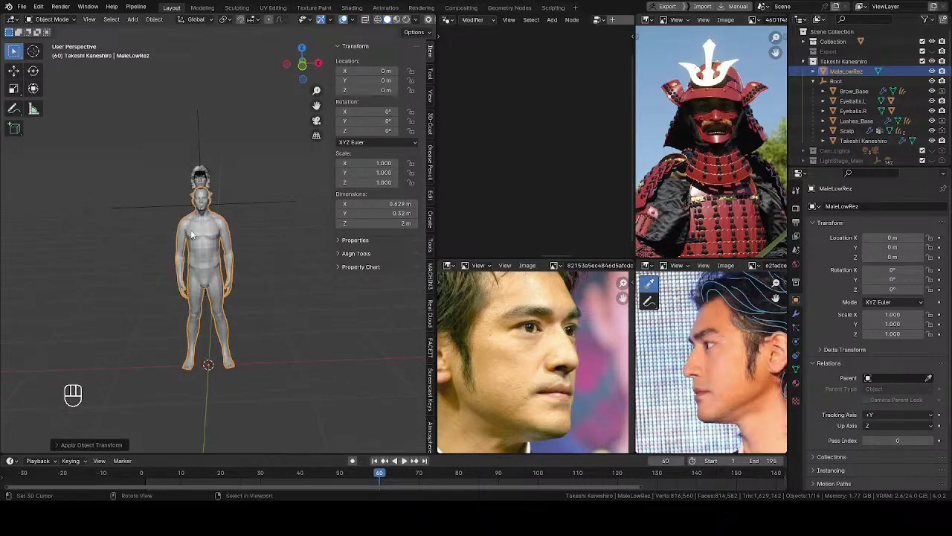
left_click(229, 205)
middle_click_drag(229, 206, 212, 219)
key("g")
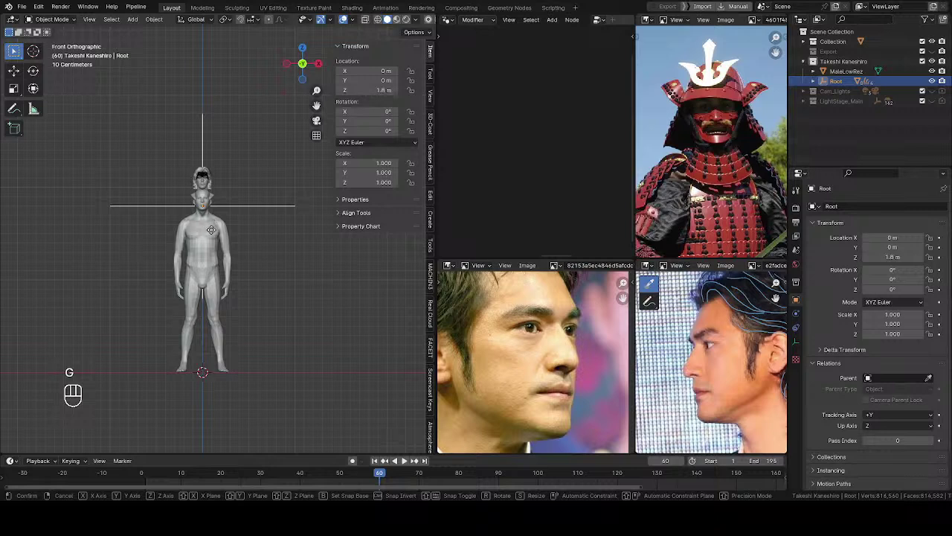
key("z")
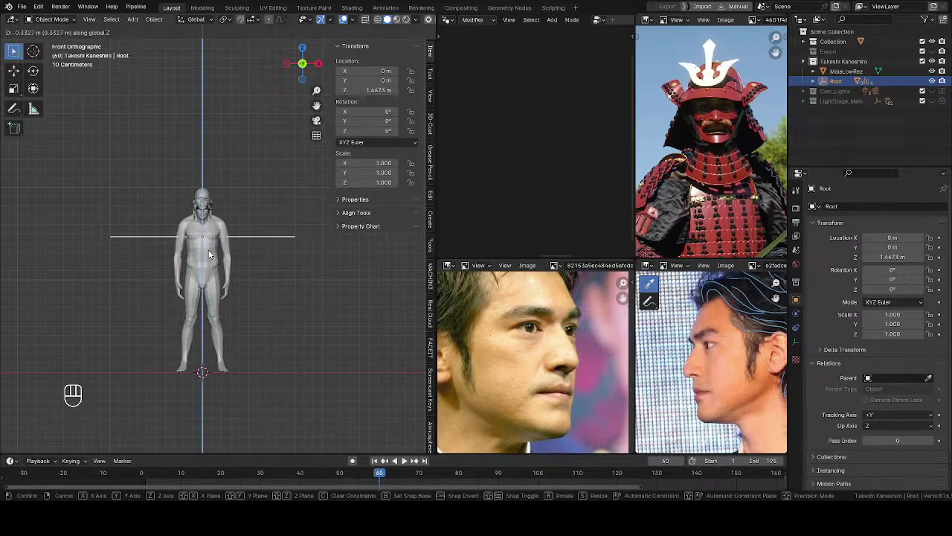
key("Escape")
Set the MaleLowRez body's Z dimension to 1.8 m
left_click(228, 252)
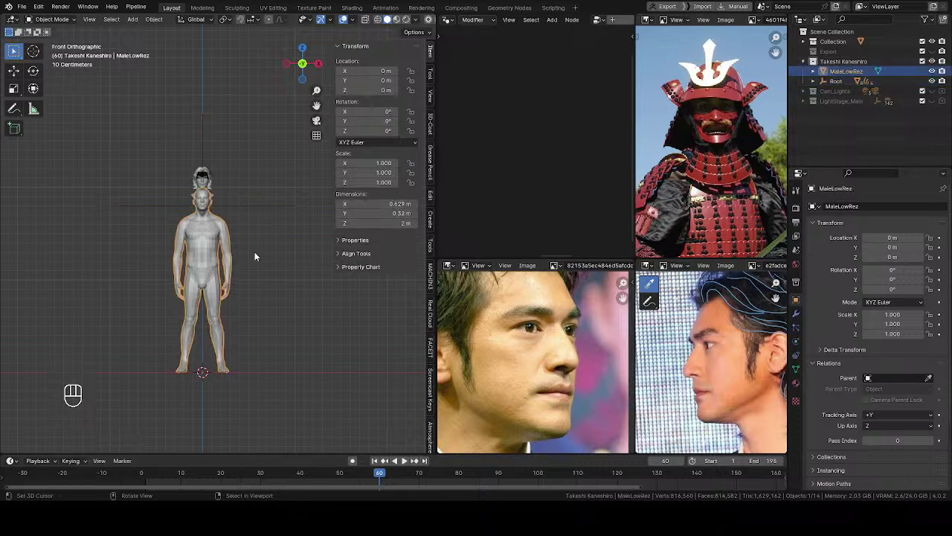
left_click(397, 222)
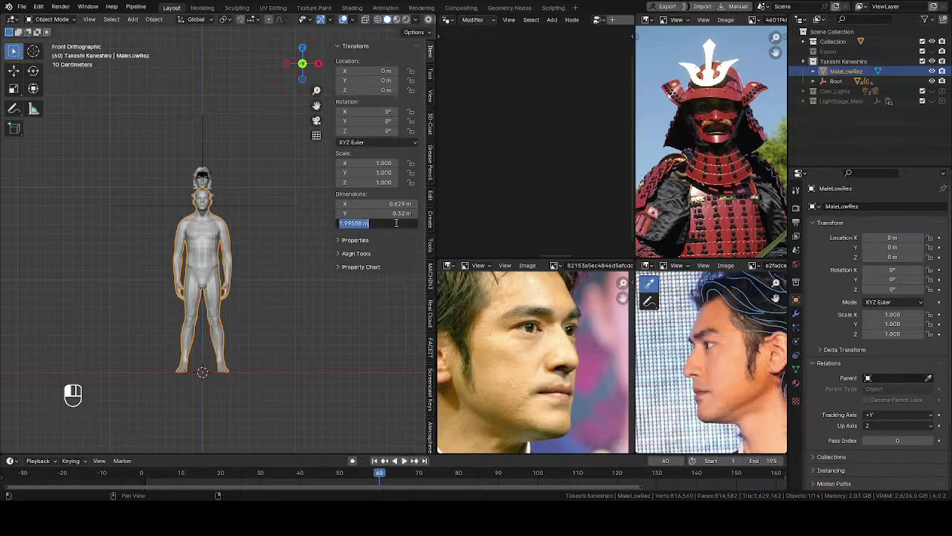
type("1.8")
key("Return")
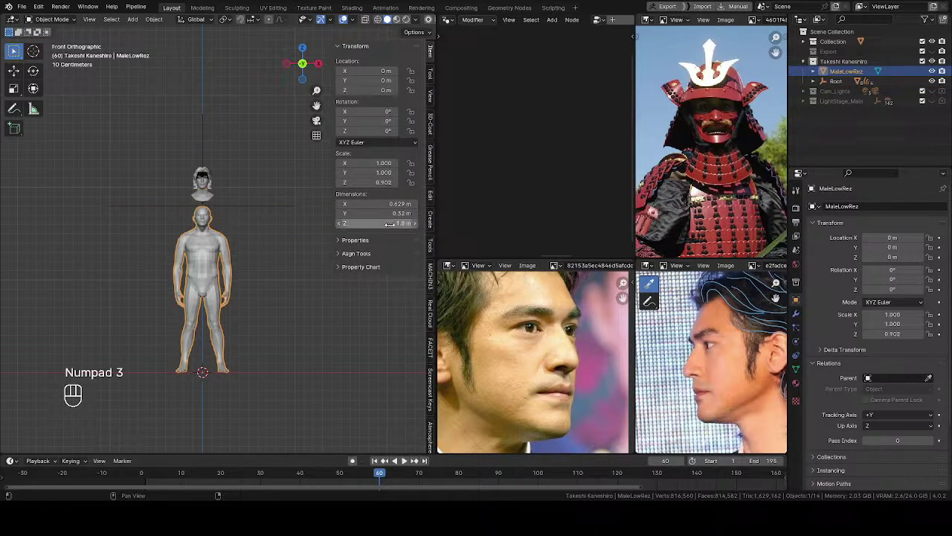
middle_click_drag(208, 275, 242, 263)
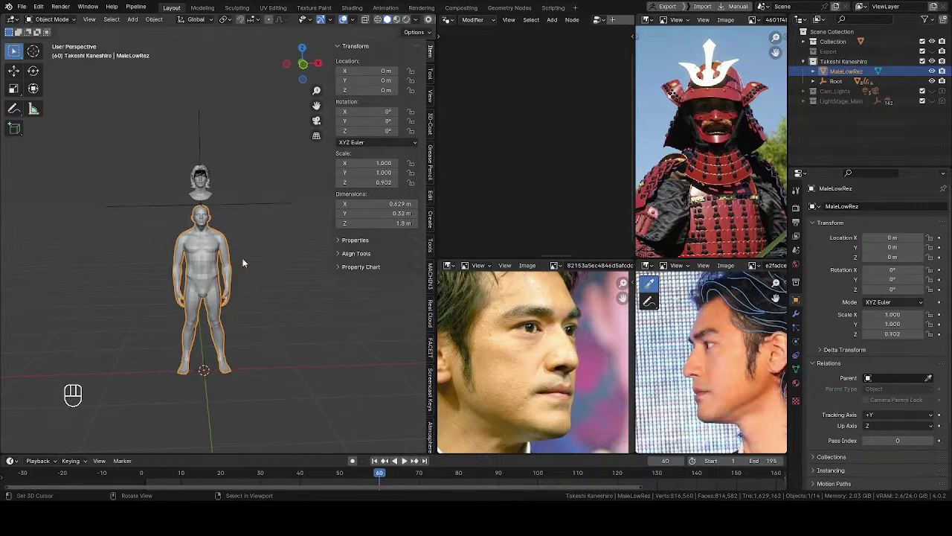
Copy the body's Z scale of 0.901856 to its X and Y scale so it is scaled uniformly
left_click(379, 182)
key("ctrl+c")
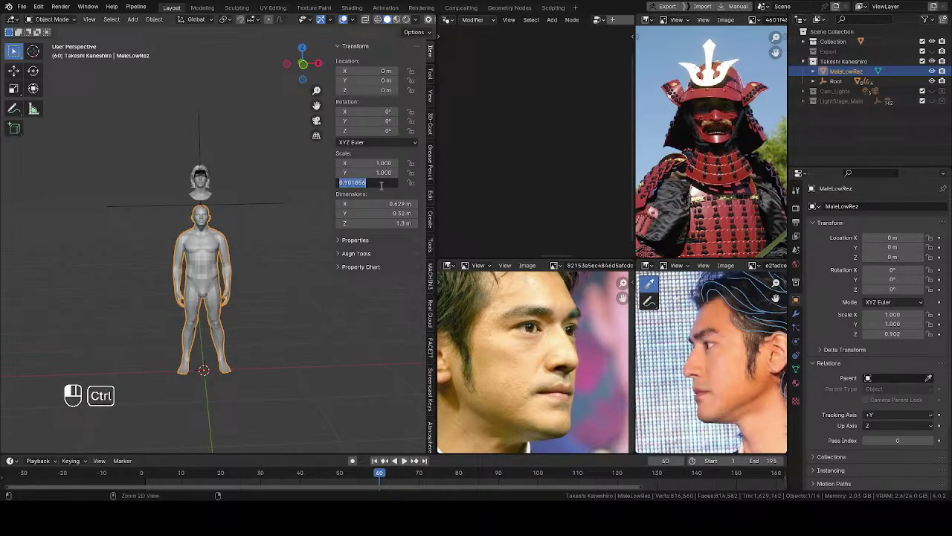
left_click(379, 187)
left_click_drag(377, 164, 376, 183)
key("ctrl+v")
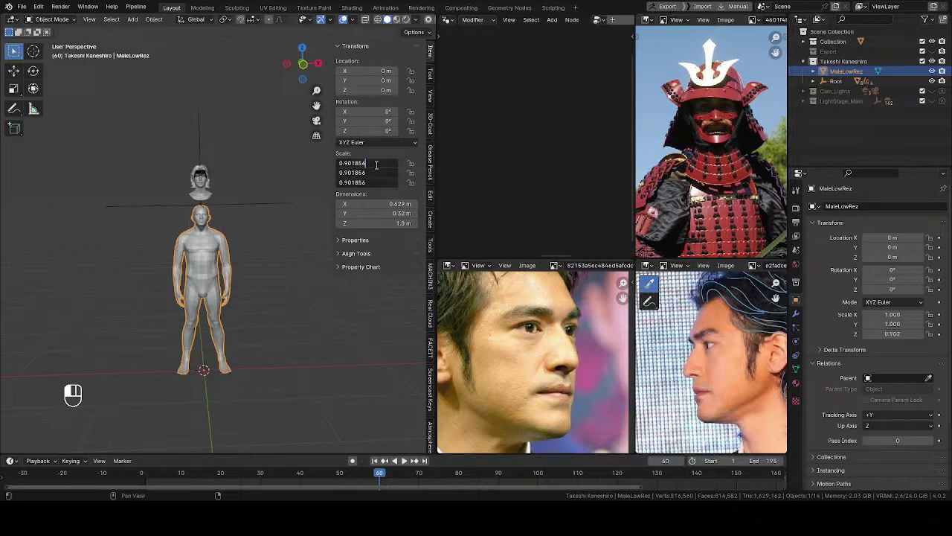
key("Return")
scroll(222, 268, "up", 2)
middle_click_drag(223, 268, 247, 271, "alt")
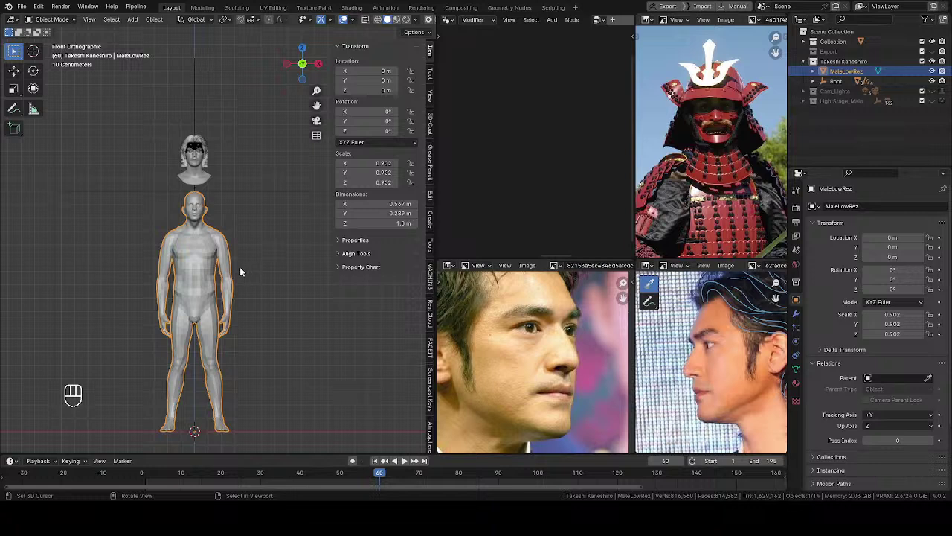
Lower the Root empty along Z to about 1.39 m so the detailed head overlaps the body's head
left_click(233, 192)
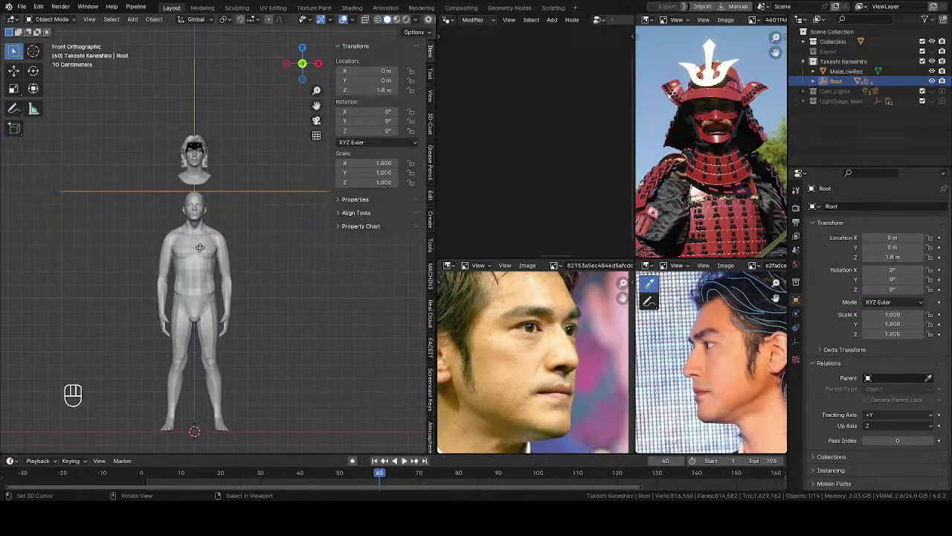
key("g")
key("z")
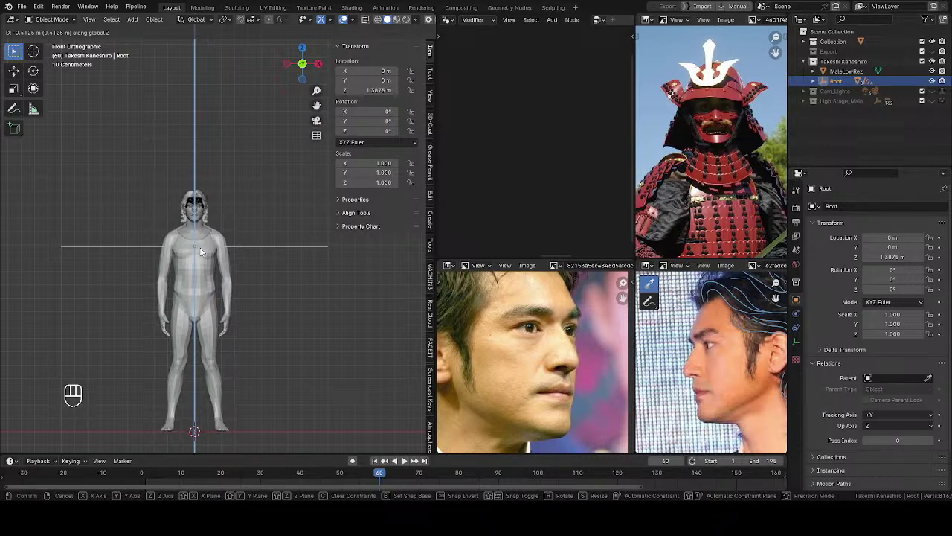
left_click(208, 230)
scroll(195, 208, "up", 8)
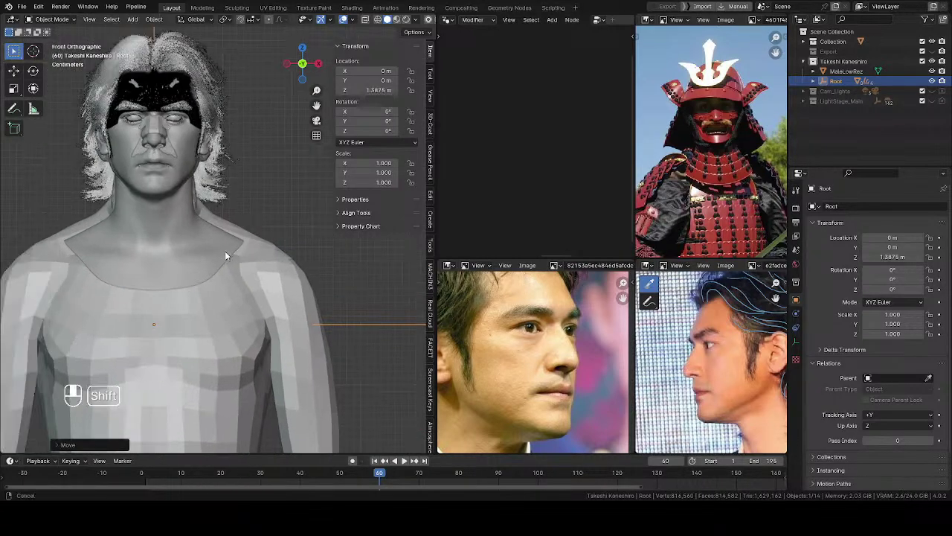
Expand the Root empty and hide Brow_Base, Scalp and Lashes_Base in the viewport
left_click(813, 81)
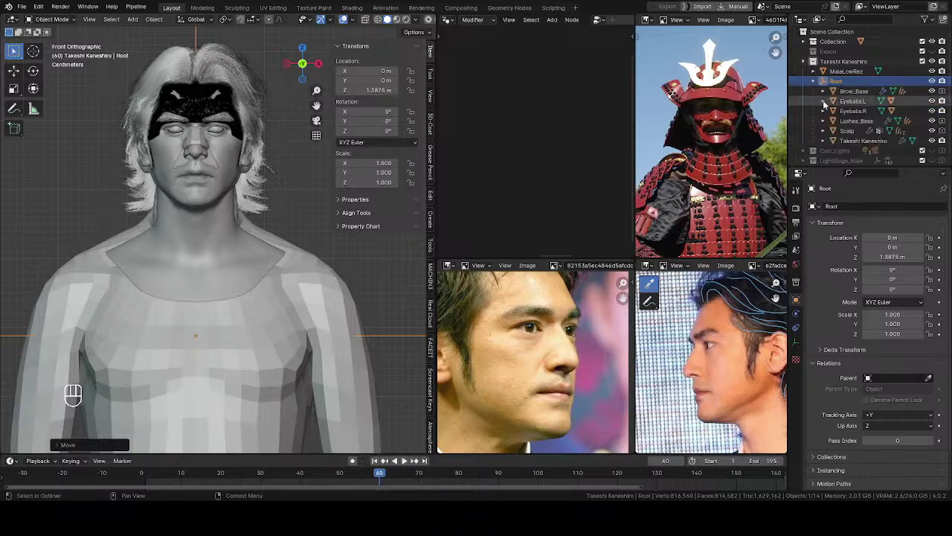
left_click(932, 91)
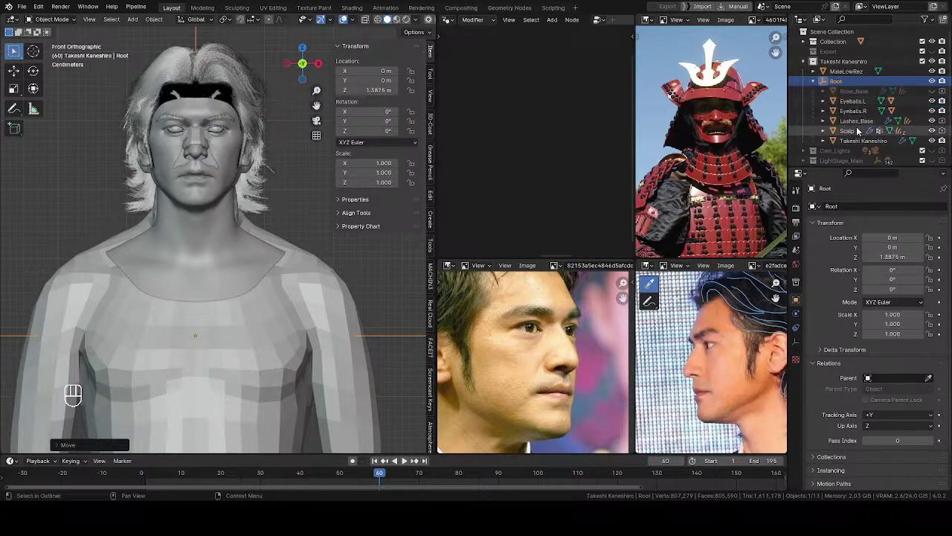
left_click(932, 130)
left_click(932, 120)
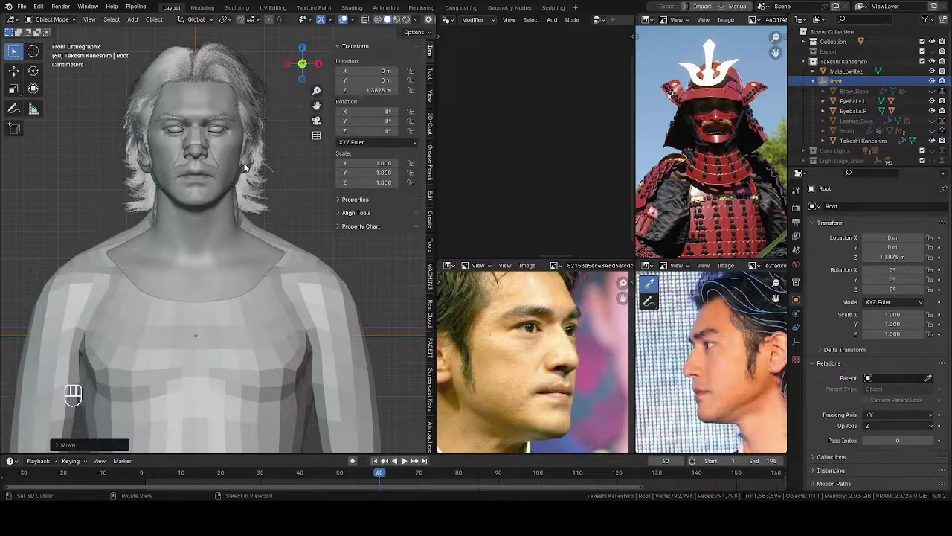
Raise the Root empty slightly along Z to about 1.397 m to align the head with the body
middle_click_drag(241, 189, 236, 212, "shift")
left_click(841, 82)
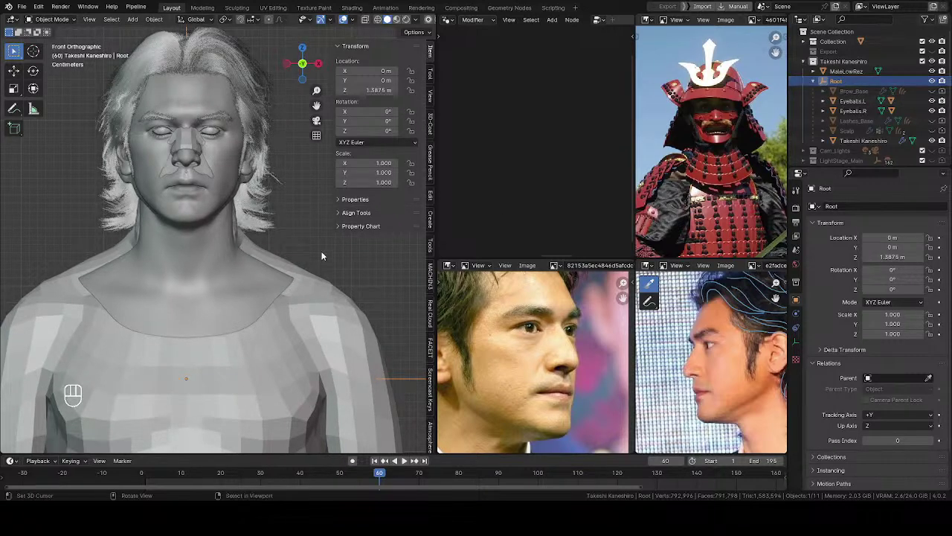
key("g")
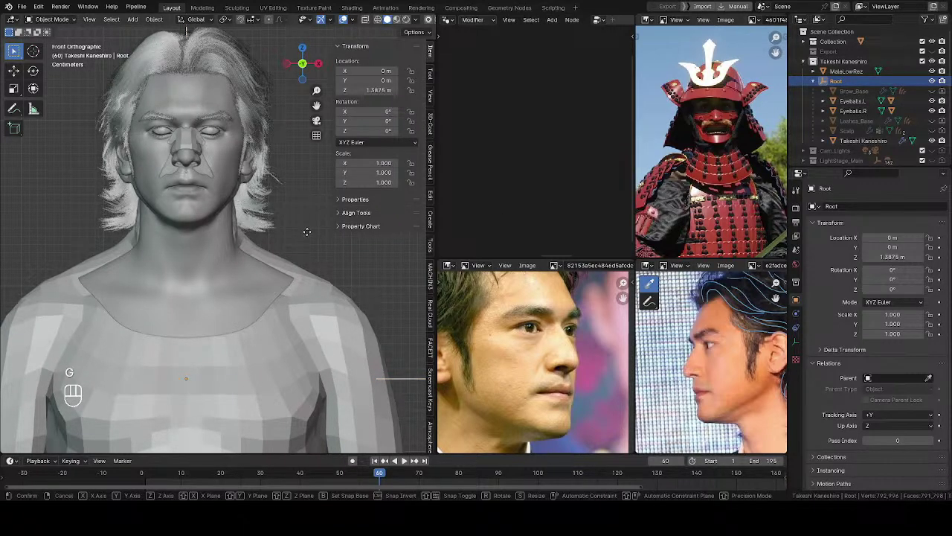
key("z")
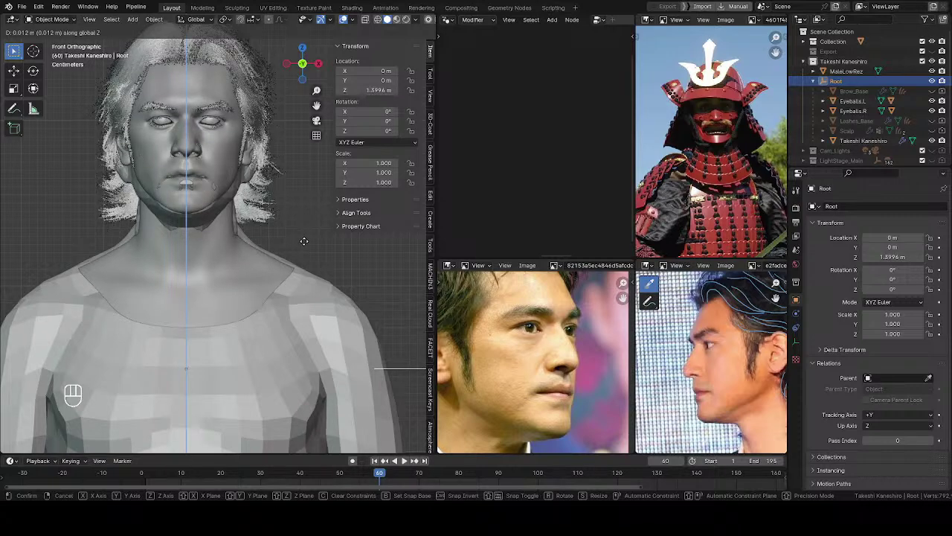
left_click(325, 242)
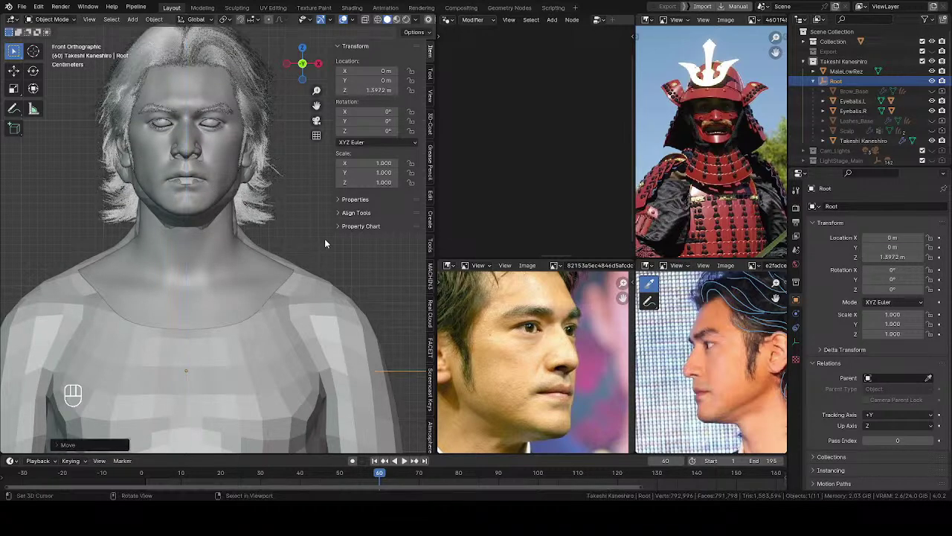
Move the MaleLowRez body along Y to about -0.021 m so it lines up with the detailed head in side view
middle_click_drag(195, 251, 255, 243)
scroll(229, 260, "down", 4)
middle_click_drag(191, 306, 213, 274, "shift")
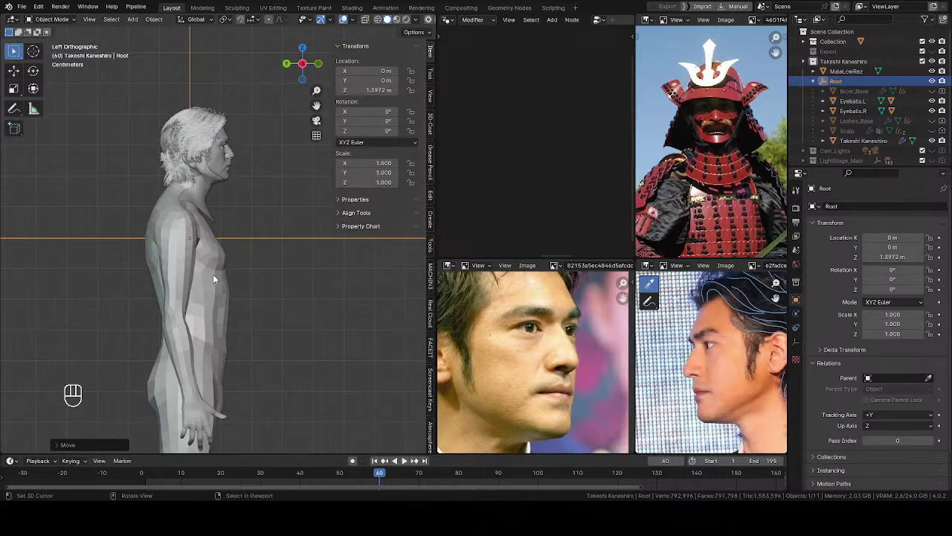
left_click(213, 274)
key("g")
key("y")
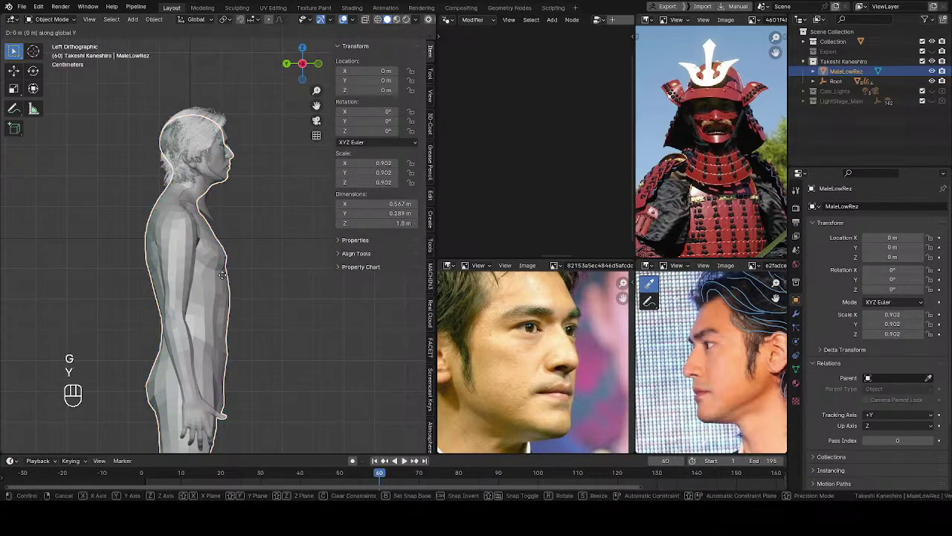
left_click(228, 276)
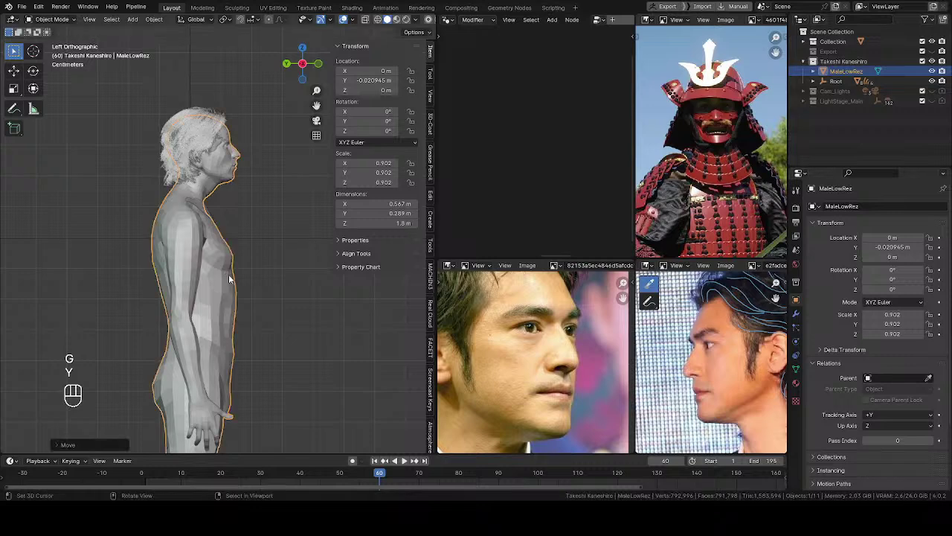
Apply the body's location transform and save the file
scroll(233, 281, "down", 2)
middle_click_drag(232, 281, 229, 226, "shift")
key("ctrl+a")
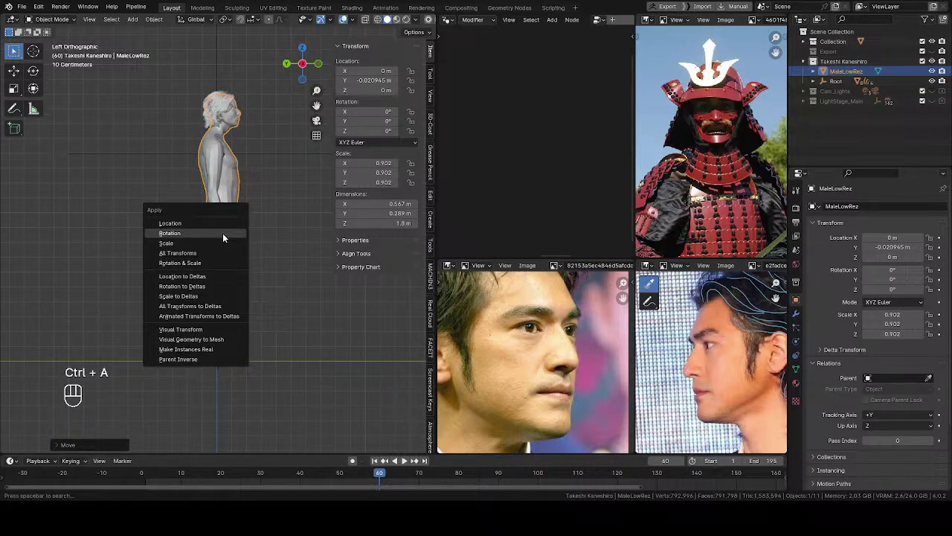
left_click(187, 223)
middle_click_drag(245, 230, 100, 228)
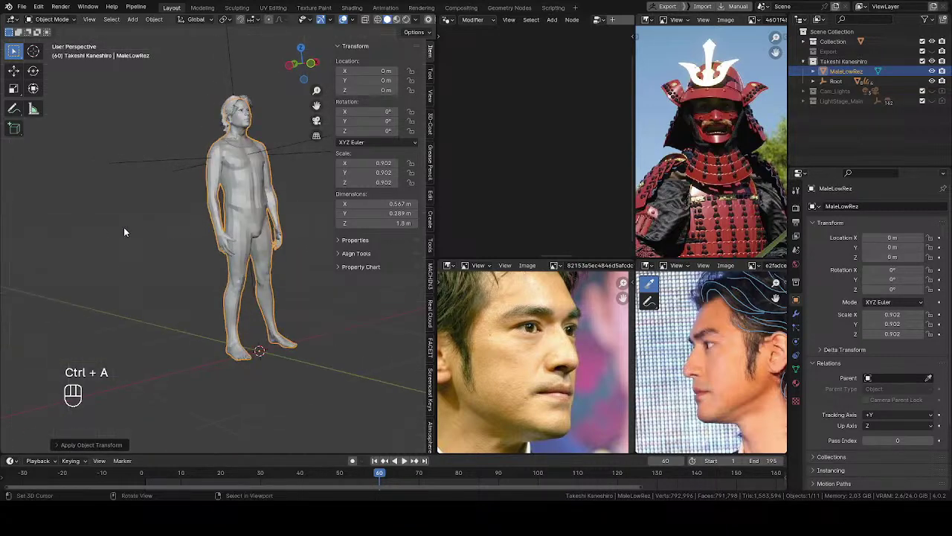
scroll(231, 302, "up", 3)
middle_click_drag(262, 239, 134, 289, "shift")
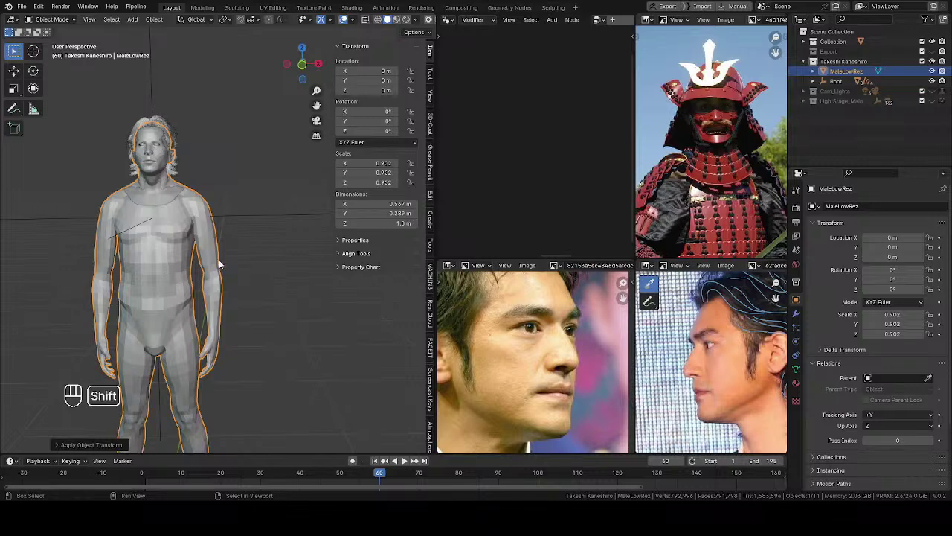
scroll(190, 271, "down", 2)
middle_click_drag(189, 272, 265, 247)
key("ctrl+s")
Examine how the head and neck fit the body from several angles, and study the armoured sleeve in the samurai reference photo
scroll(183, 256, "up", 4)
scroll(238, 248, "up", 4)
scroll(223, 262, "down", 3)
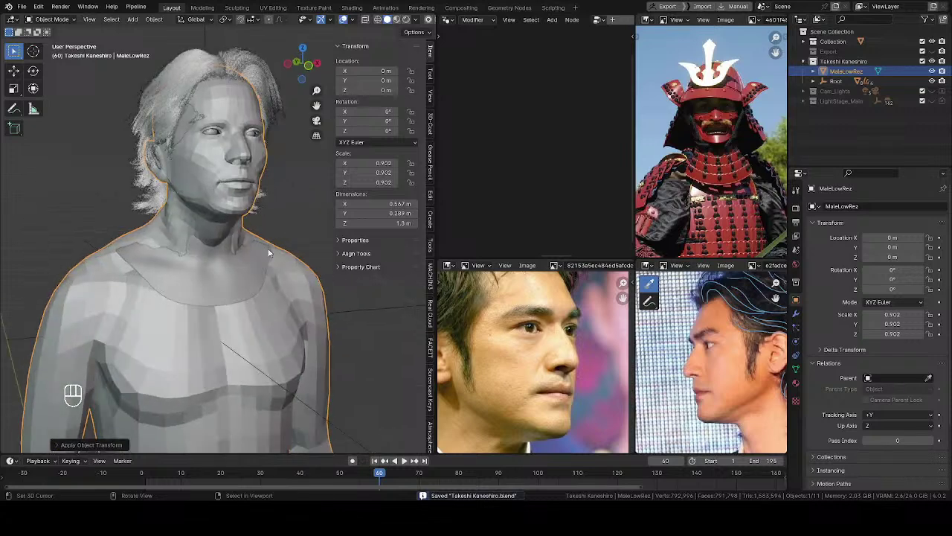
middle_click_drag(249, 295, 234, 250)
scroll(233, 250, "down", 2)
middle_click_drag(233, 250, 193, 243)
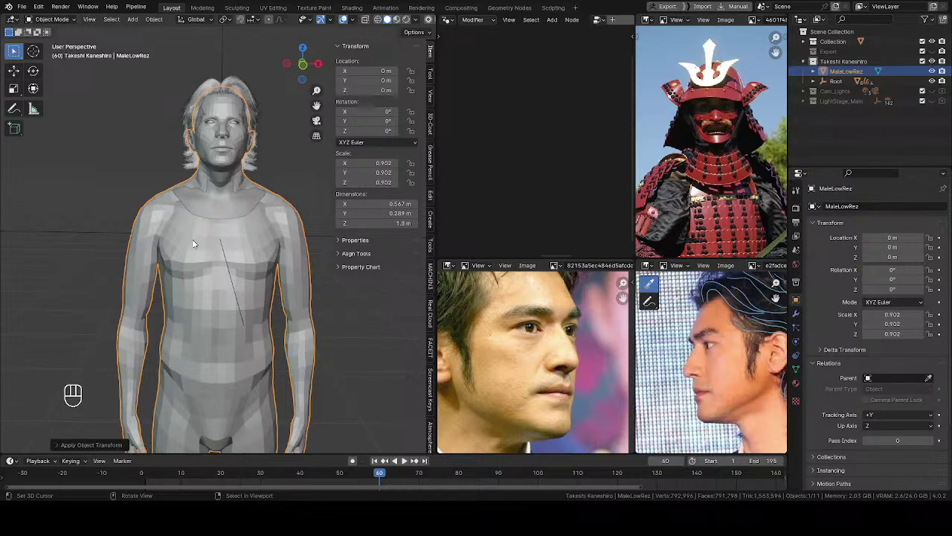
scroll(720, 167, "down", 3)
scroll(720, 167, "up", 5)
middle_click_drag(720, 167, 727, 155)
middle_click_drag(676, 172, 736, 153)
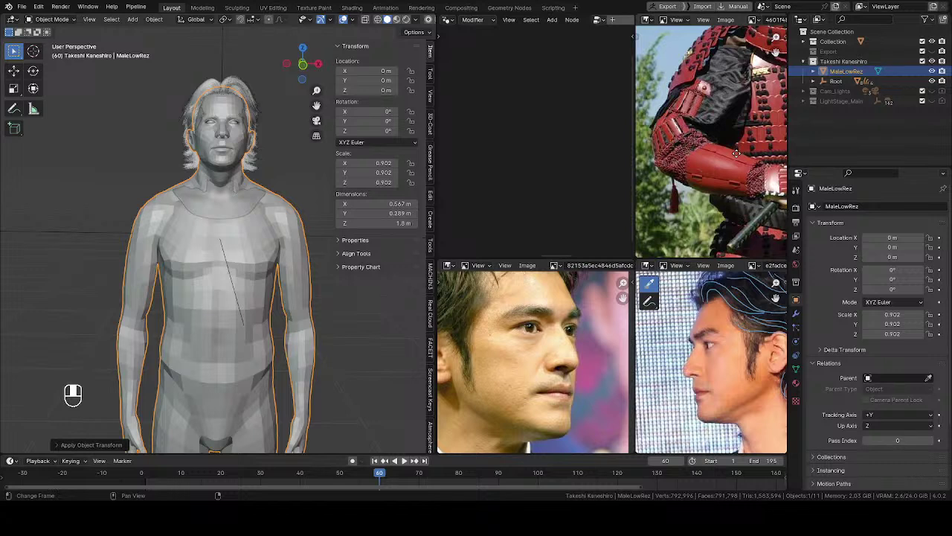
scroll(736, 152, "down", 1)
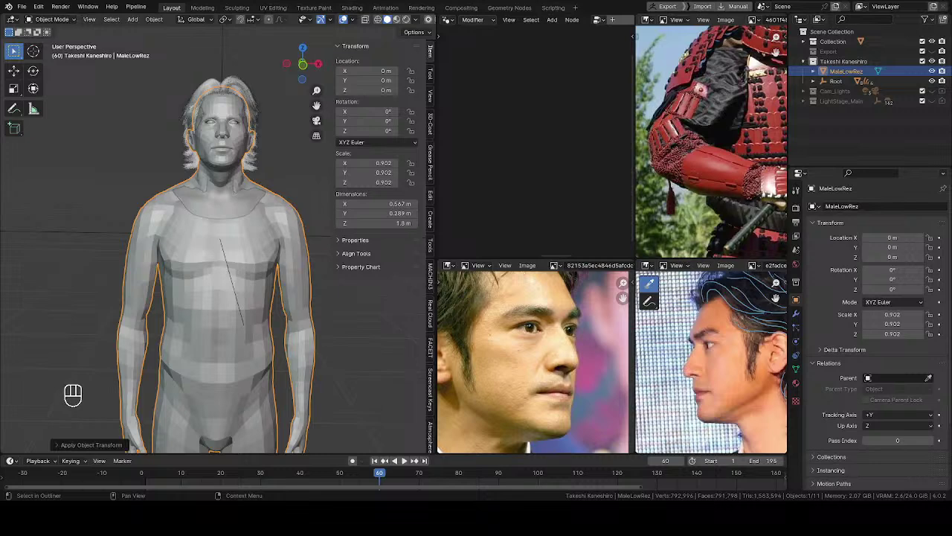
Turn the empty node editor into an image editor, load the red samurai armour reference with two swords, and frame both armour references
left_click(447, 19)
left_click(476, 58)
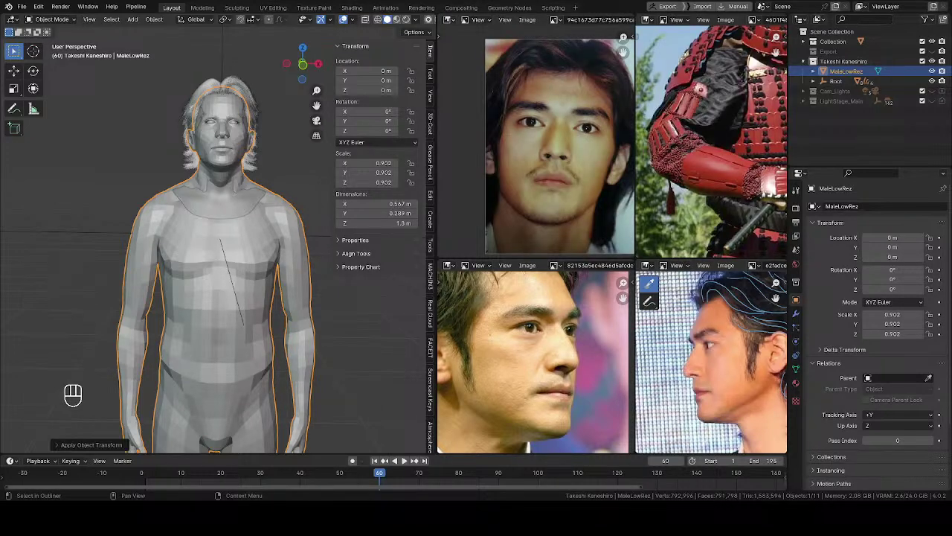
left_click_drag(678, 183, 551, 187)
scroll(567, 163, "down", 1)
scroll(567, 162, "up", 6)
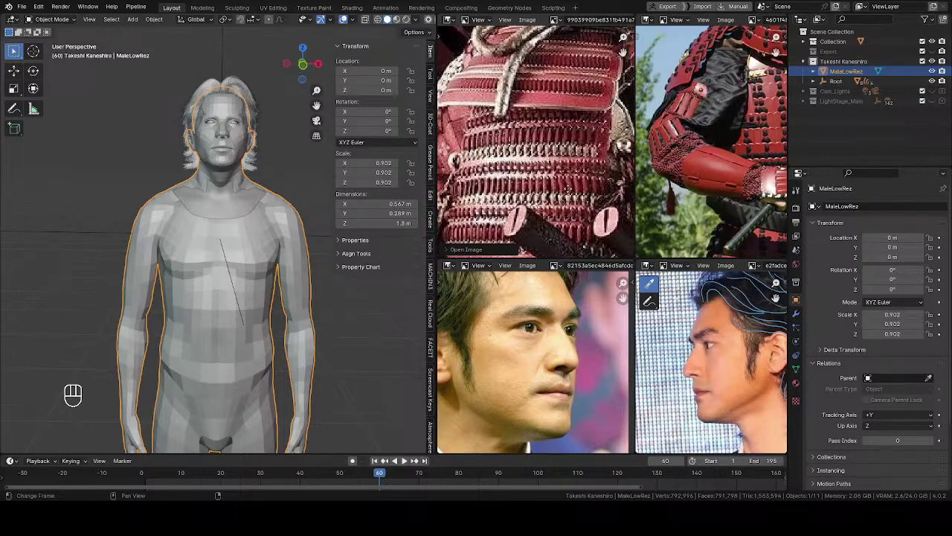
scroll(563, 154, "down", 4)
scroll(531, 132, "up", 5)
scroll(530, 133, "down", 5)
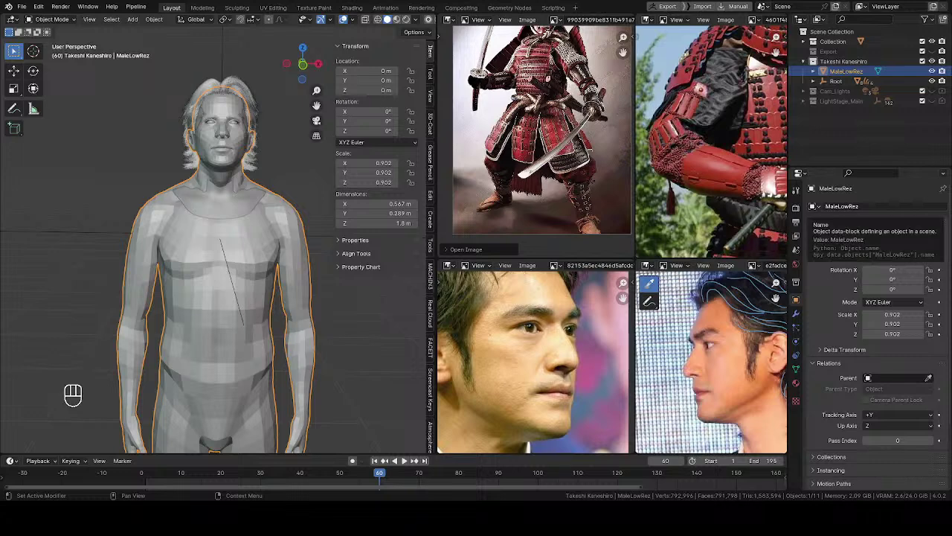
scroll(711, 141, "down", 5)
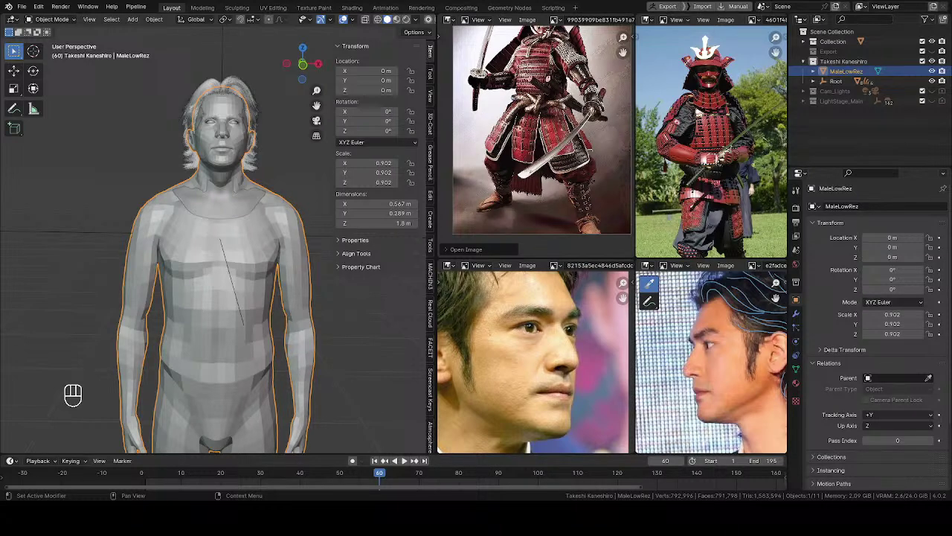
Replace the three-quarter face photo with the reference image R.jpg and frame its shoulder armour
middle_click_drag(532, 419, 570, 328)
middle_click_drag(574, 377, 574, 326)
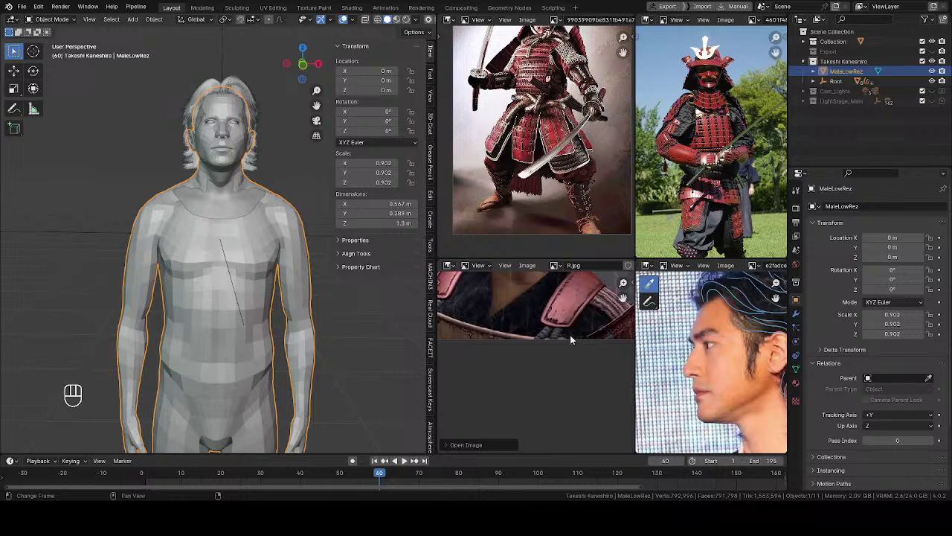
middle_click_drag(566, 342, 506, 375)
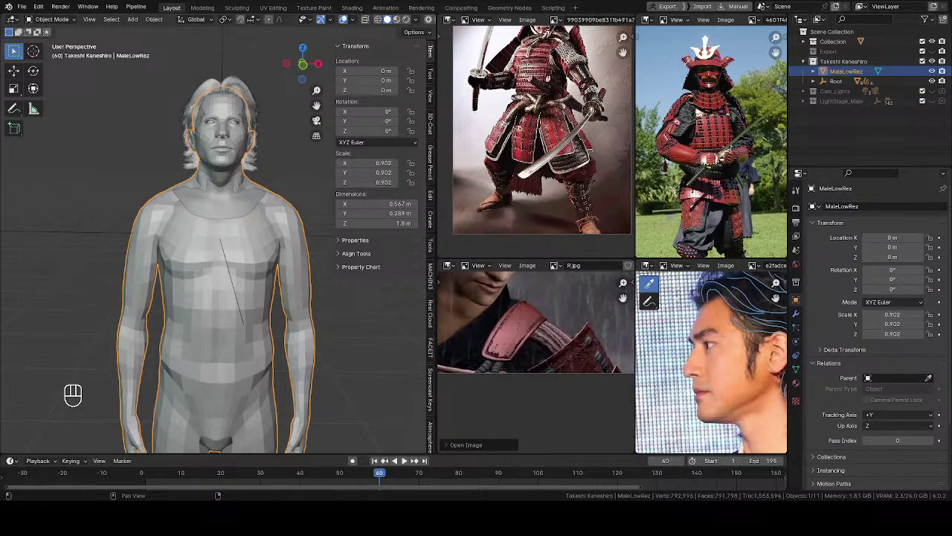
Open the body mesh for editing in edge select mode and isolate it in local view
middle_click_drag(97, 268, 342, 269)
scroll(197, 340, "up", 4)
key("Tab")
key("2")
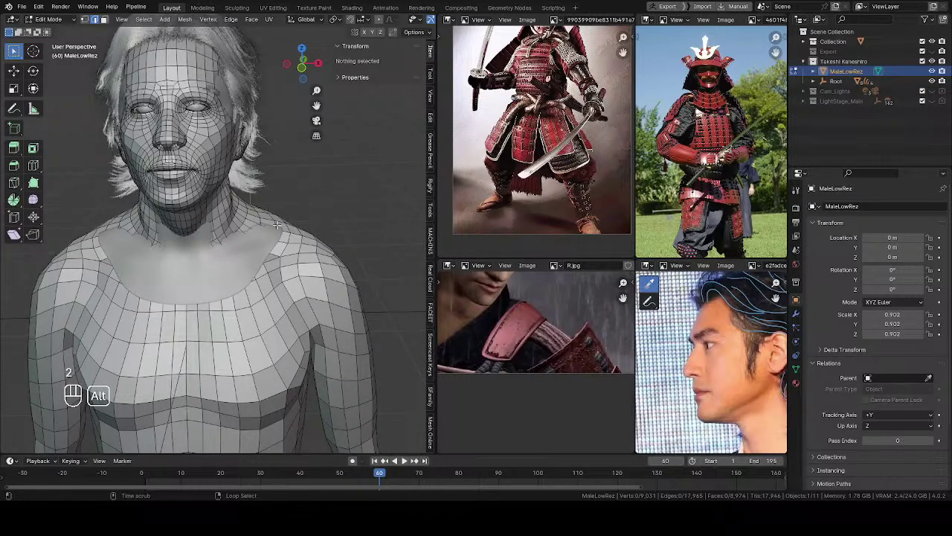
left_click(275, 224, "alt")
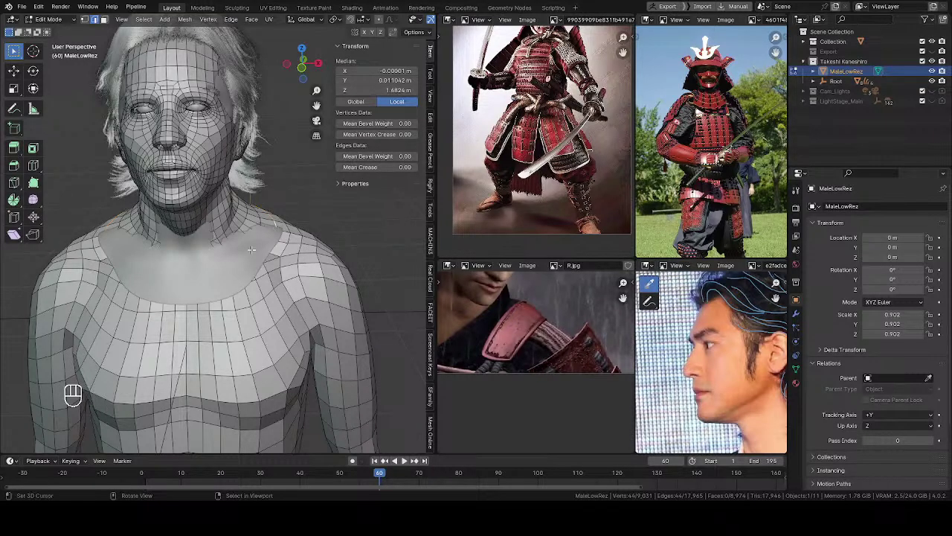
key("slash")
middle_click_drag(204, 253, 215, 270)
Select the connected edge loops running around the collar from the chest over both shoulders to the upper back
left_click(104, 264, "alt")
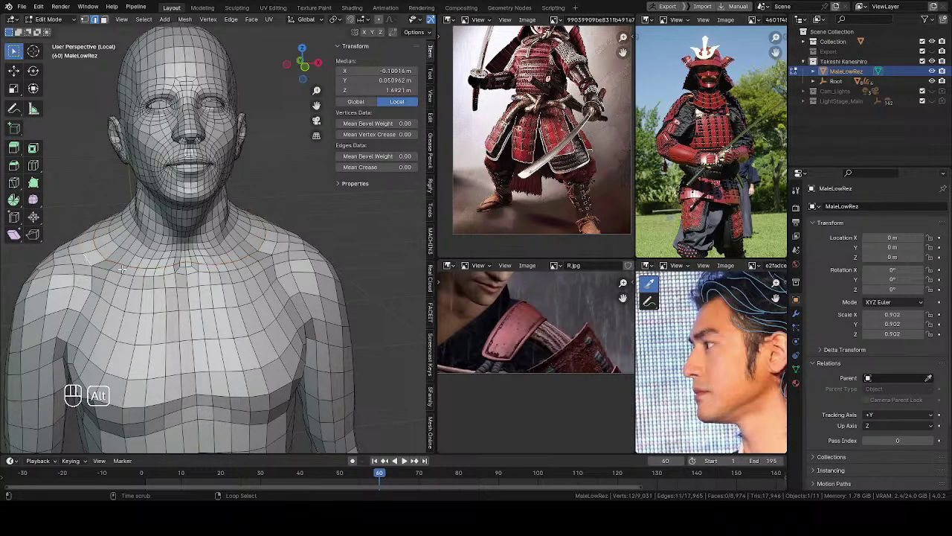
left_click(170, 274, "alt+shift")
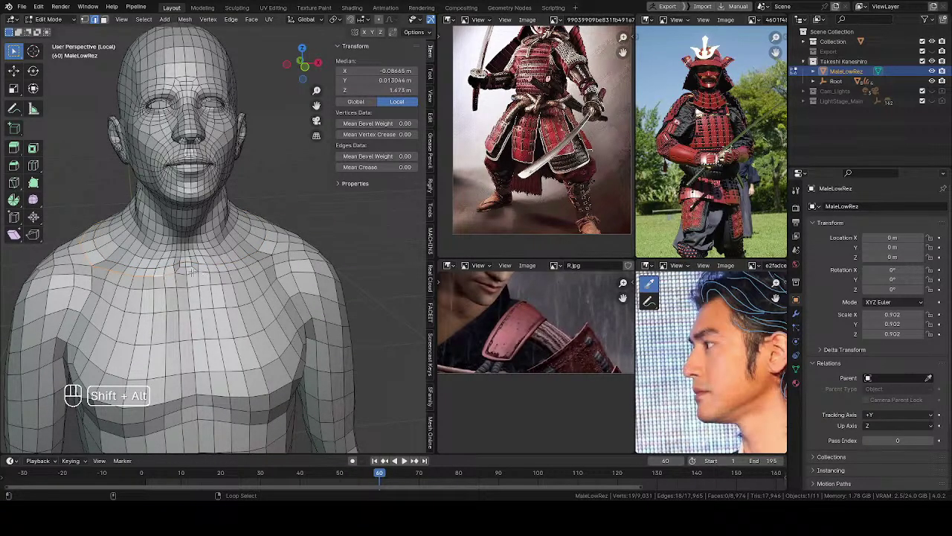
left_click(248, 264, "alt+shift")
left_click(269, 252, "alt+shift")
middle_click_drag(269, 251, 389, 260)
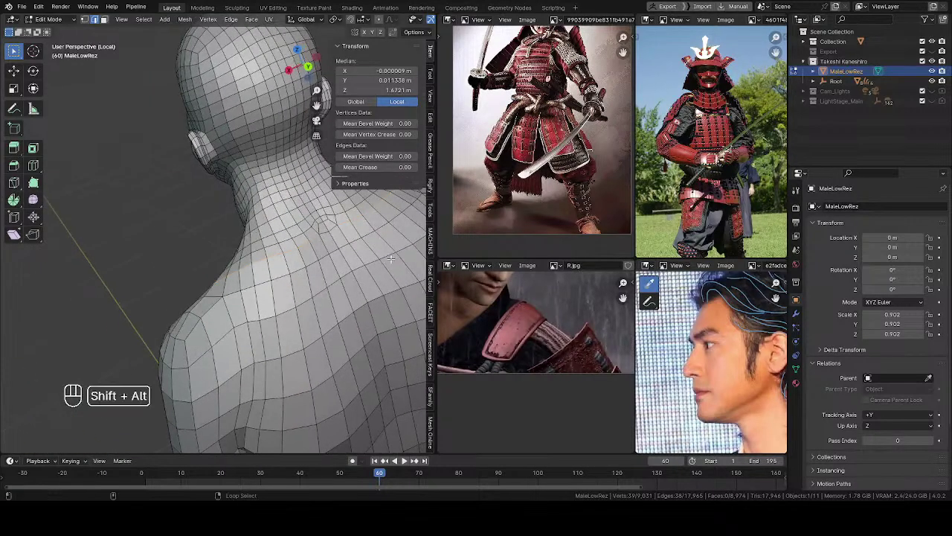
left_click(332, 226, "alt+shift")
middle_click_drag(333, 226, 375, 229)
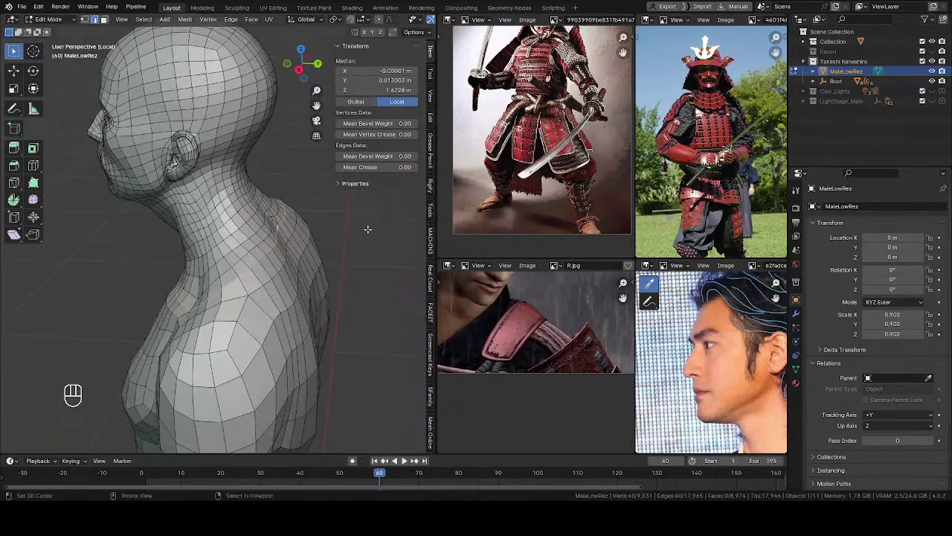
Rip the body mesh along the collar loop and delete the linked faces of the low-poly head and neck
key("v")
key("Escape")
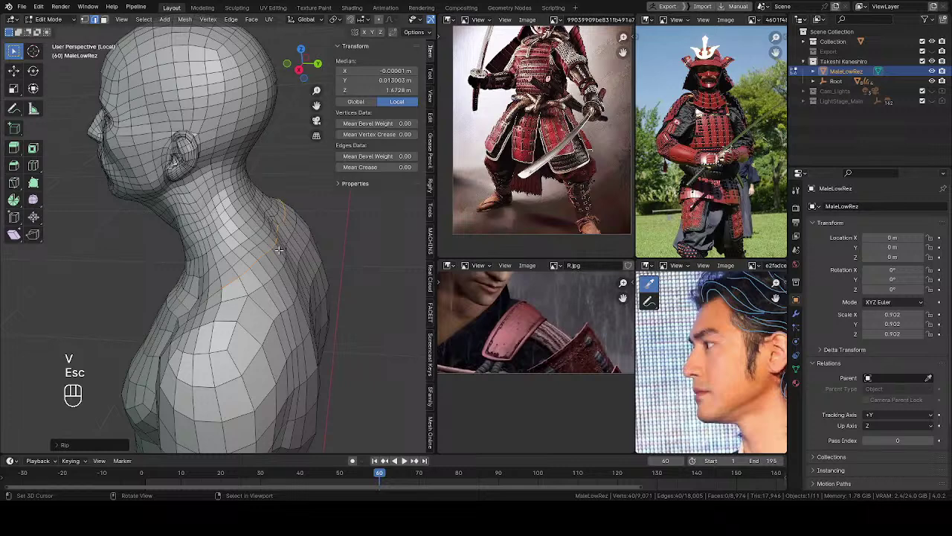
key("ctrl+l")
key("x")
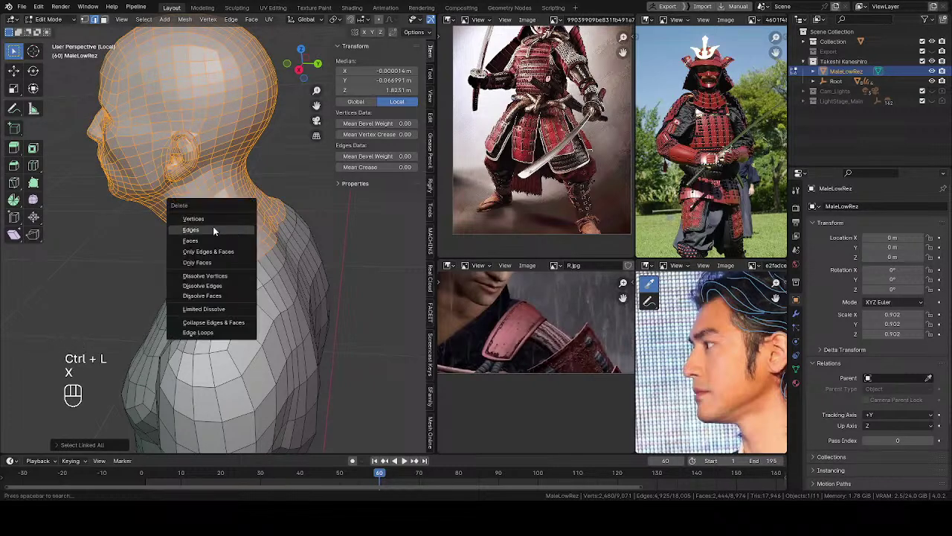
left_click(202, 242)
Return to Object Mode, shade the headless body smooth, and leave local view
key("Tab")
scroll(221, 278, "down", 4)
mouse_move(233, 300)
middle_mouse_down()
mouse_move(238, 312)
mouse_move(223, 223)
mouse_move(210, 249)
mouse_move(234, 227)
mouse_move(234, 298)
middle_mouse_up()
key("w")
left_click(223, 222)
key("slash")
Deselect everything, view the whole figure, and save the file
key("alt+a")
scroll(232, 268, "down", 2)
scroll(233, 260, "down", 1)
middle_click_drag(233, 226, 327, 278)
scroll(253, 258, "down", 2)
key("ctrl+s")
scroll(277, 269, "down", 2)
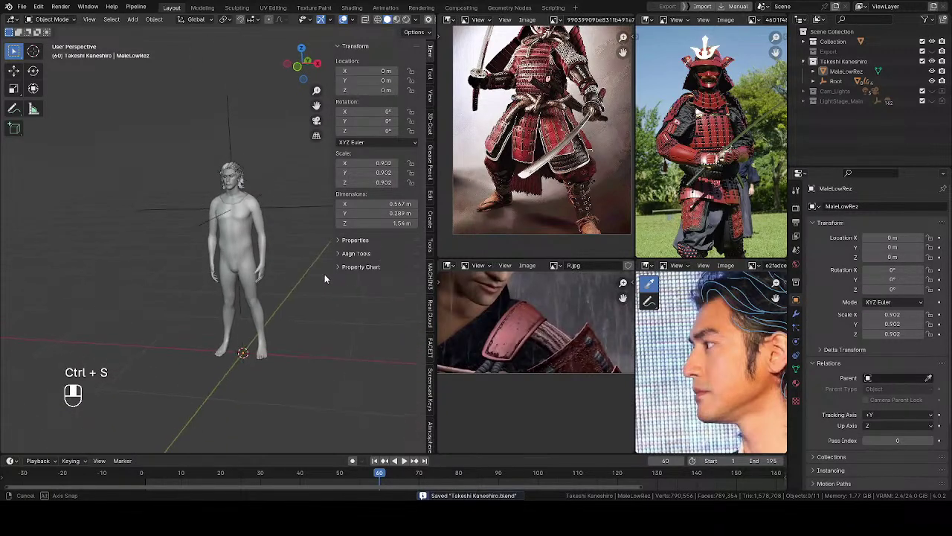
Select the MaleLowRez body and apply its scale
key("ctrl+a")
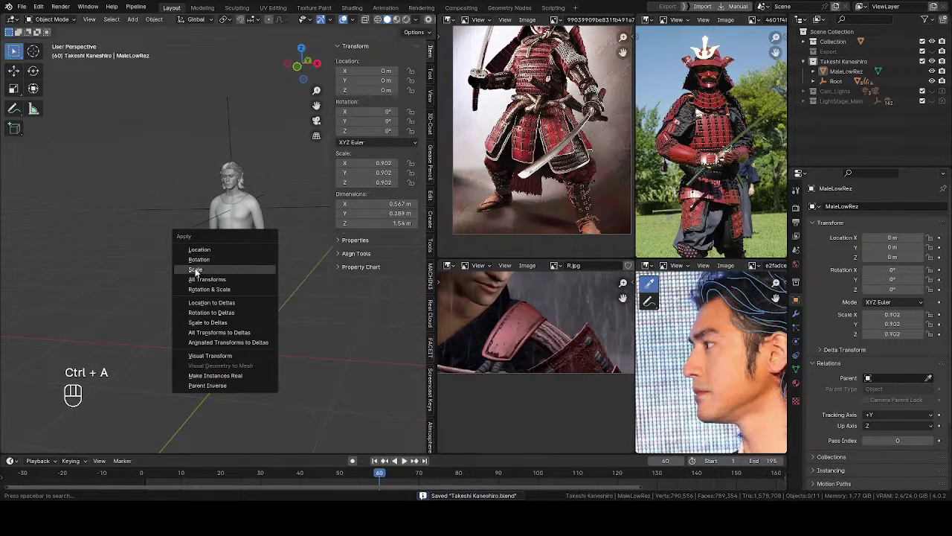
left_click(195, 271)
left_click(263, 265)
key("ctrl+a")
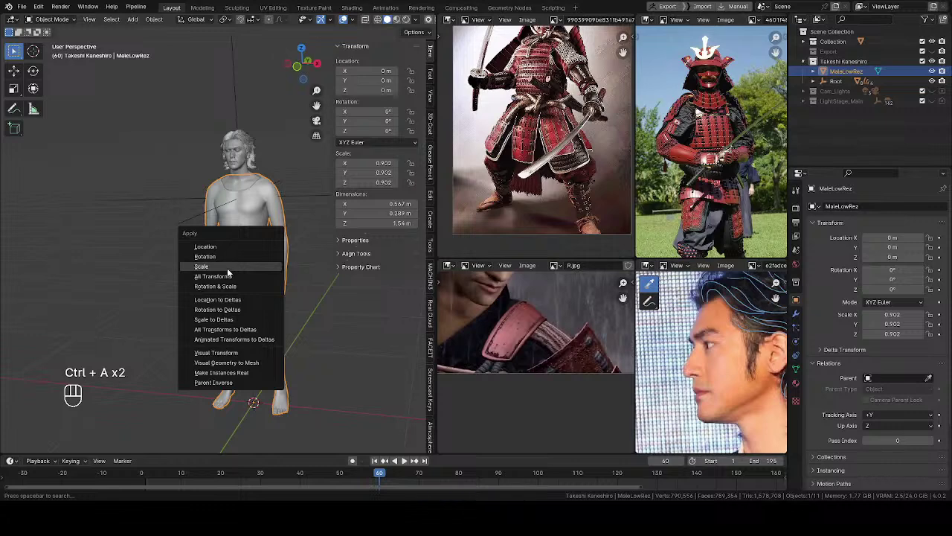
left_click(227, 269)
middle_click_drag(228, 269, 270, 253)
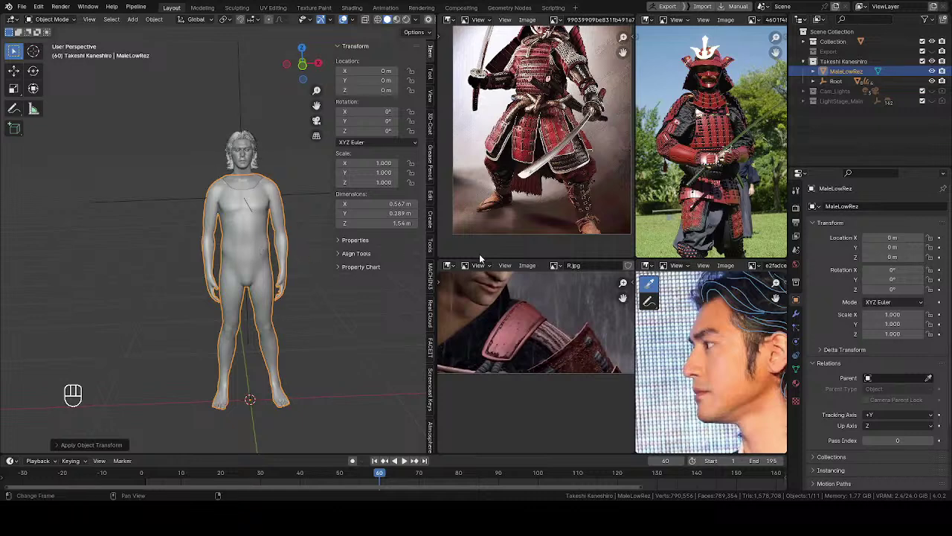
Reframe the samurai references, replace R.jpg with COMPLETE_PACK.png, and study its armoured figures
middle_click_drag(569, 181, 565, 210)
scroll(560, 431, "down", 1)
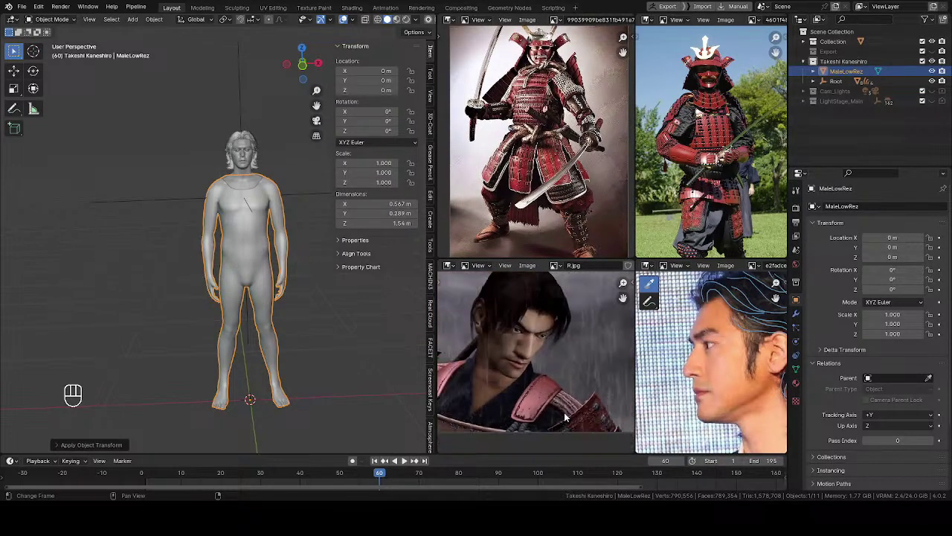
middle_click_drag(563, 409, 567, 415)
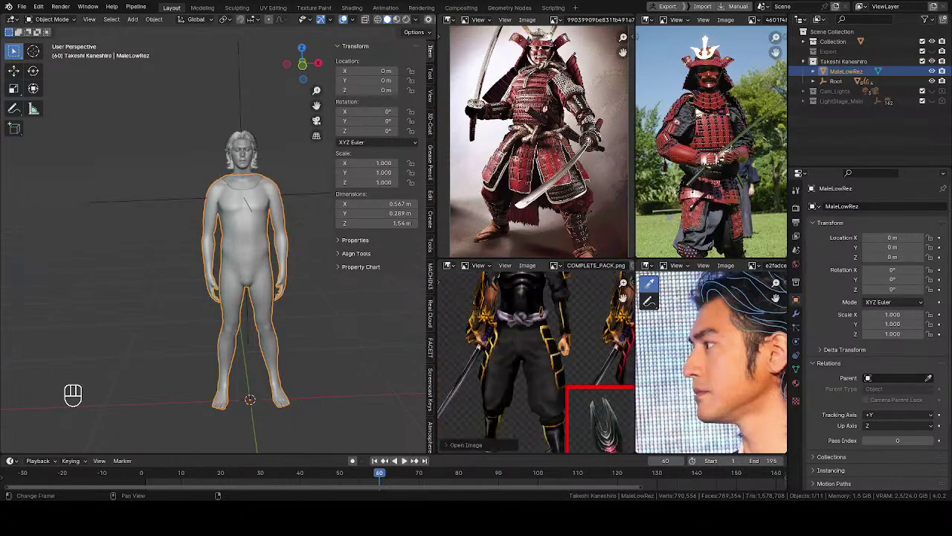
scroll(513, 351, "up", 2)
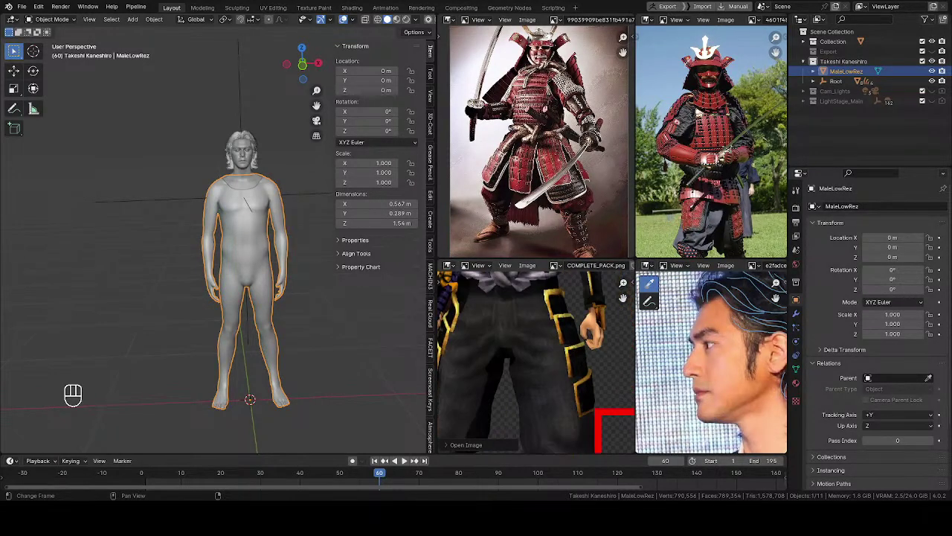
middle_click_drag(600, 357, 512, 360)
scroll(533, 365, "down", 4)
middle_click_drag(588, 365, 718, 377)
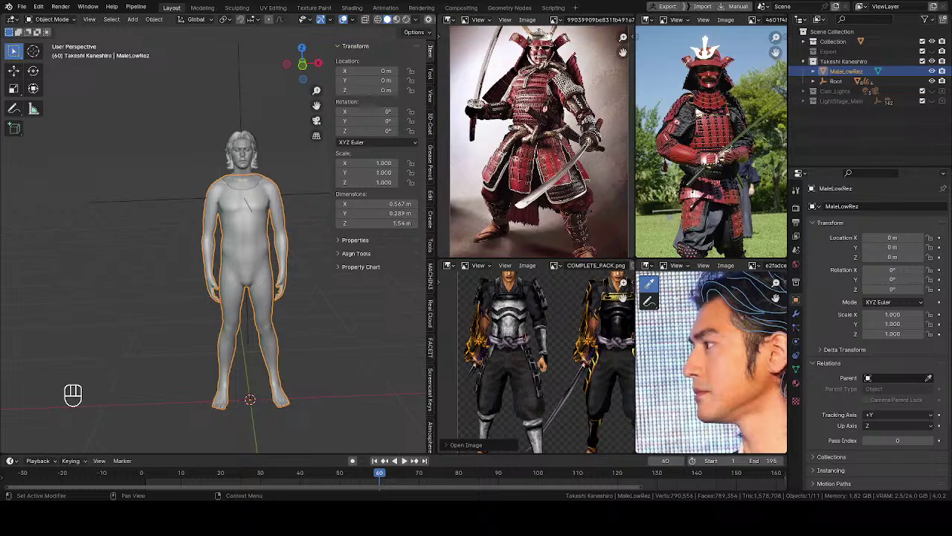
Load the Ninja-Samurai-Warrior-3D reference in place of COMPLETE_PACK.png and zoom in on the red-armoured figure's torso
left_click_drag(797, 343, 558, 338)
middle_click_drag(595, 365, 556, 395)
scroll(524, 312, "up", 6)
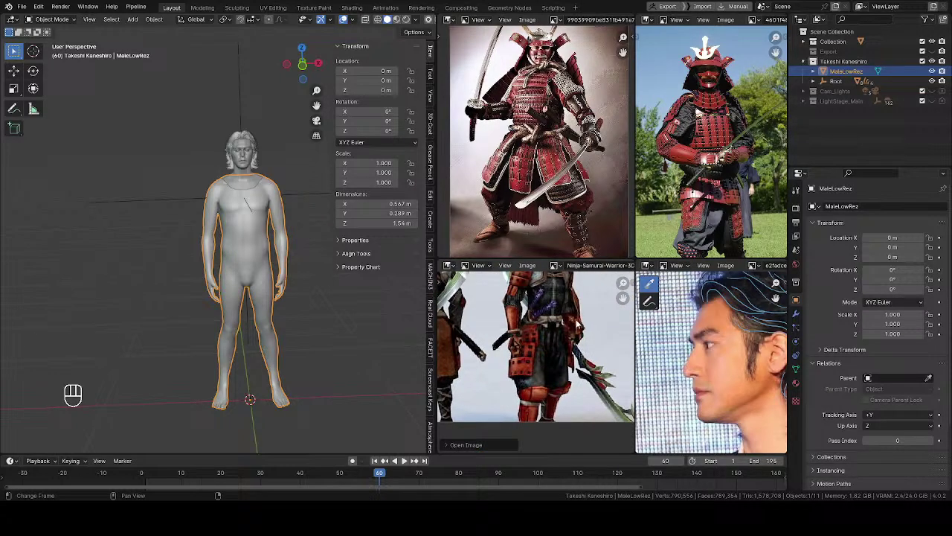
middle_click_drag(578, 324, 573, 379)
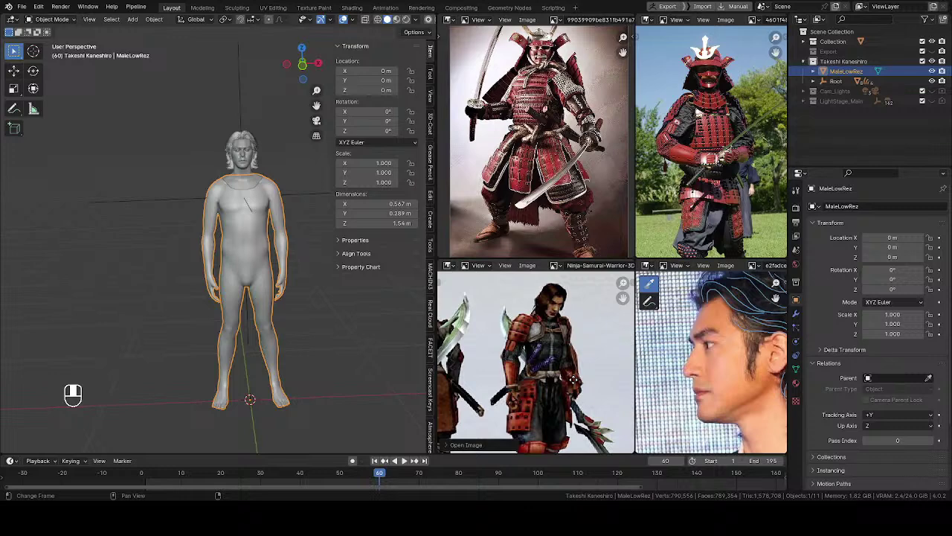
scroll(573, 380, "up", 4)
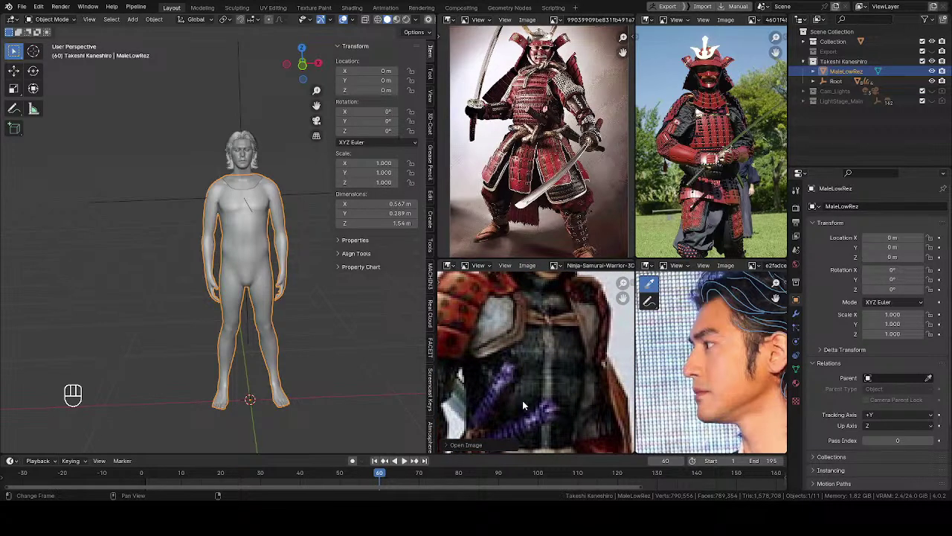
Study the red-armoured figure's head, shoulder guards and torso in the Ninja-Samurai-Warrior-3D reference
middle_click_drag(522, 400, 450, 372)
middle_click_drag(610, 372, 451, 437)
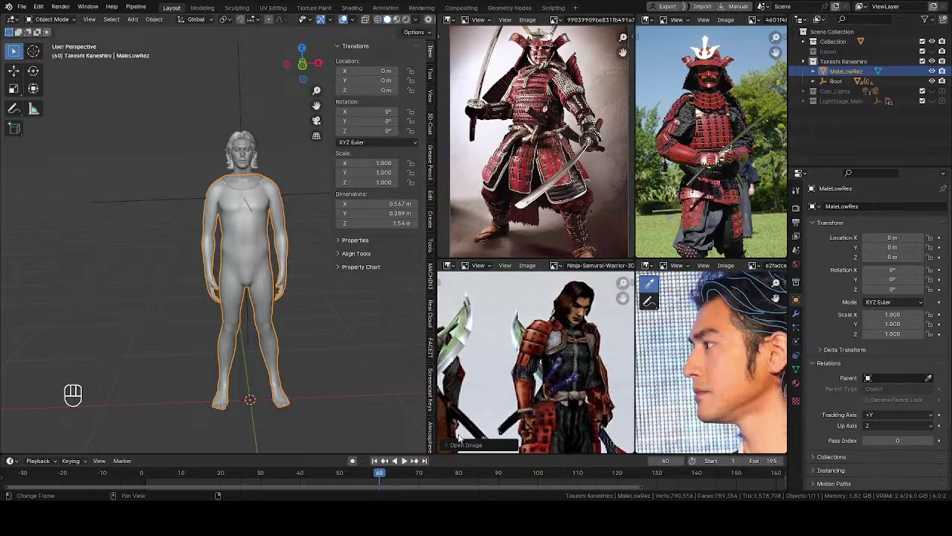
scroll(491, 425, "up", 2)
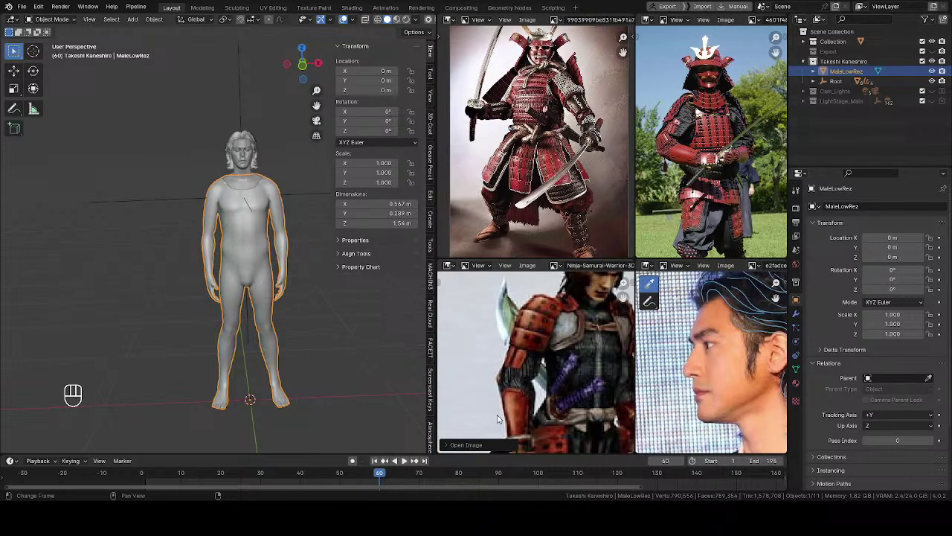
mouse_move(515, 370)
middle_mouse_down()
mouse_move(494, 373)
mouse_move(530, 363)
mouse_move(503, 391)
mouse_move(501, 381)
middle_mouse_up()
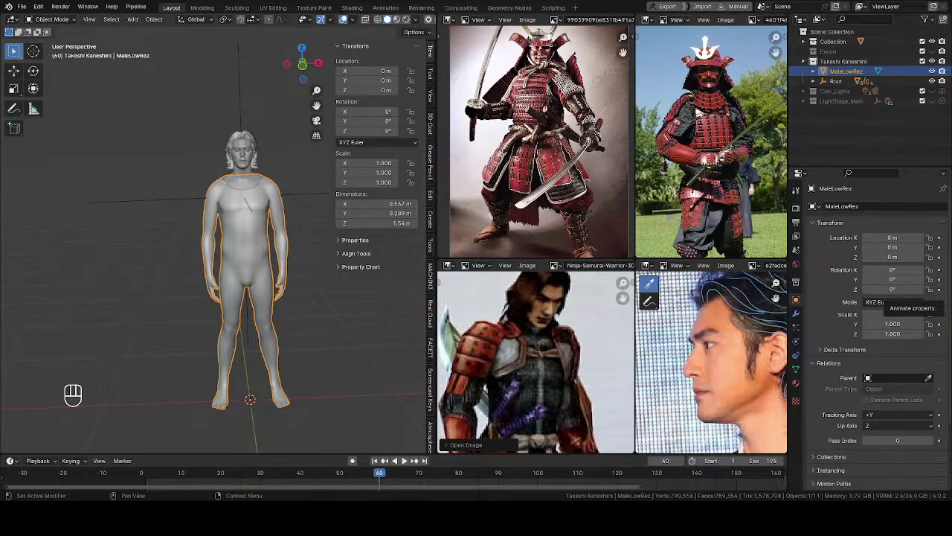
Load the samanosuke_akechi reference in place of Ninja-Samurai-Warrior-3D and frame the figure from head to thighs
left_click_drag(951, 309, 572, 329)
scroll(569, 352, "down", 6)
scroll(552, 350, "down", 2)
scroll(533, 364, "up", 5)
scroll(533, 362, "down", 5)
scroll(539, 369, "up", 4)
middle_click_drag(539, 369, 559, 375)
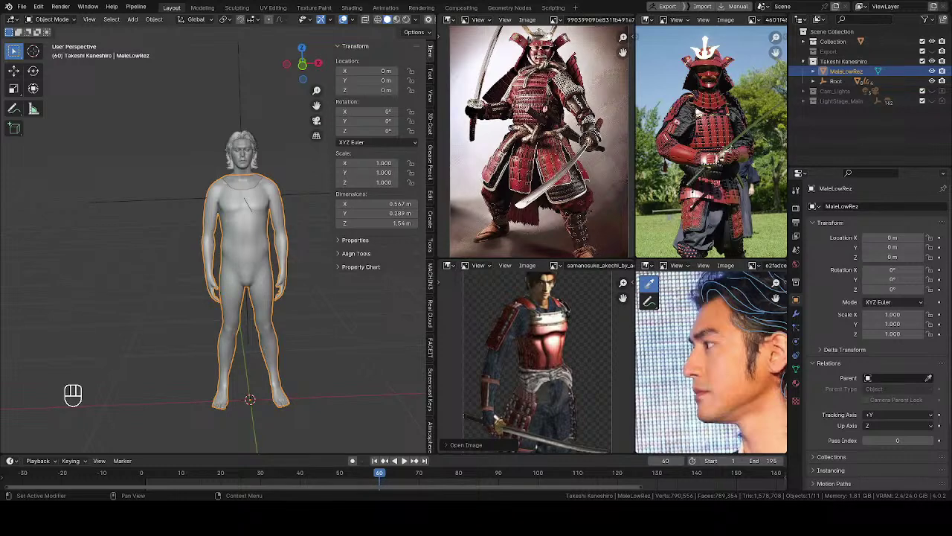
Load the onimusha-cfd73234 artwork in place of the crouching red samurai reference and study the lacing on its shoulder armour
left_click_drag(951, 317, 530, 141)
scroll(541, 141, "up", 7)
scroll(541, 141, "down", 2)
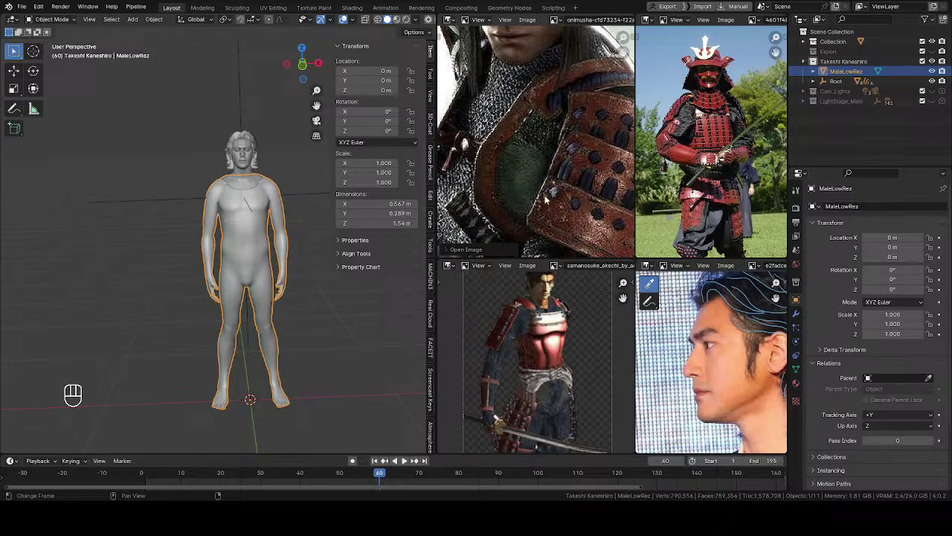
middle_click_drag(569, 180, 611, 209)
scroll(612, 209, "up", 3)
scroll(529, 98, "down", 4)
middle_click_drag(533, 140, 510, 235)
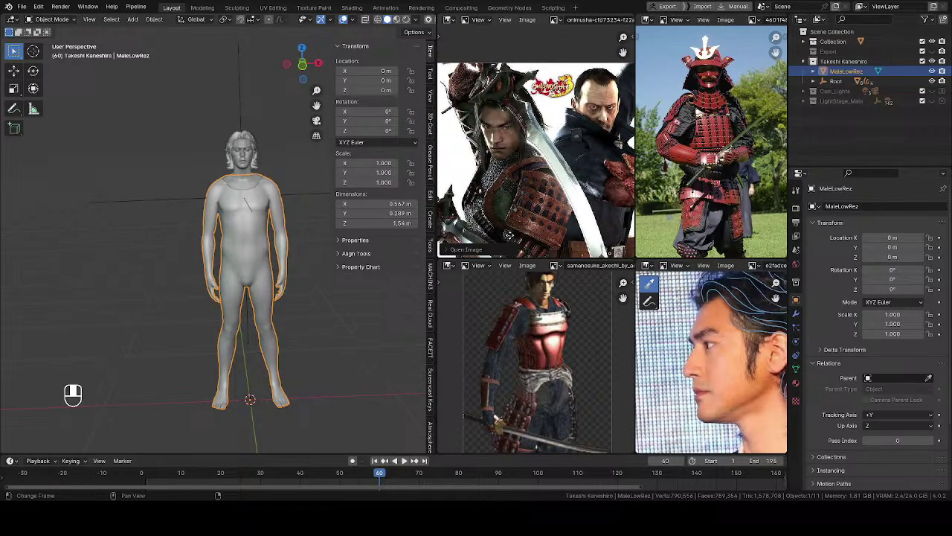
scroll(508, 234, "up", 5)
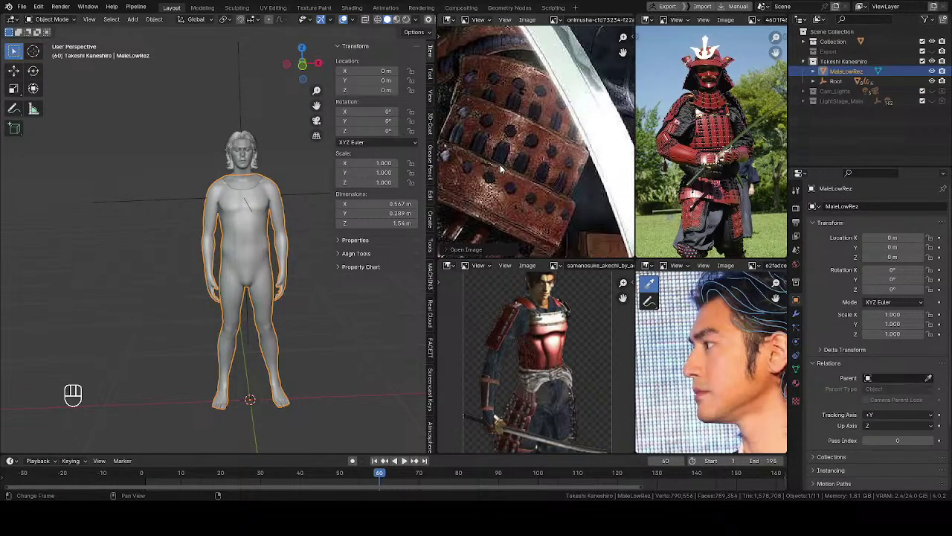
scroll(519, 176, "up", 3)
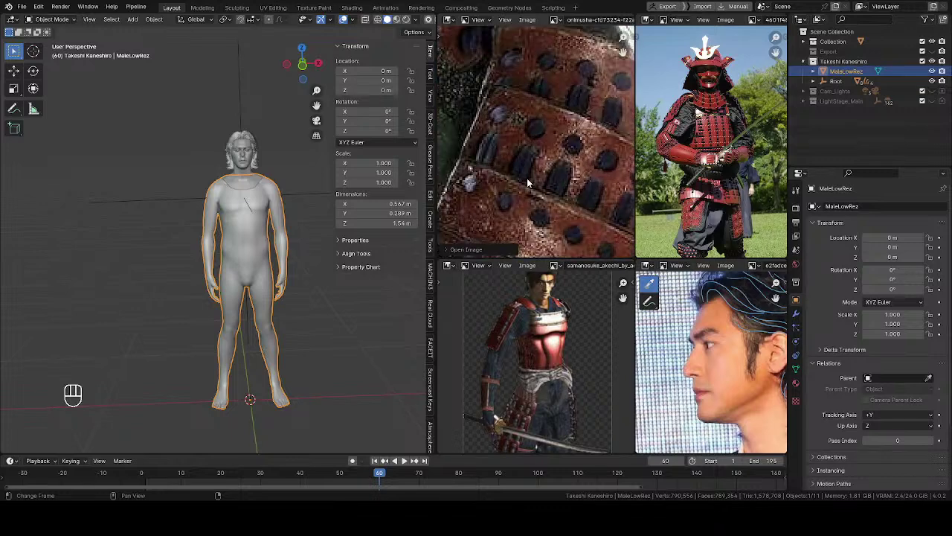
scroll(552, 160, "down", 6)
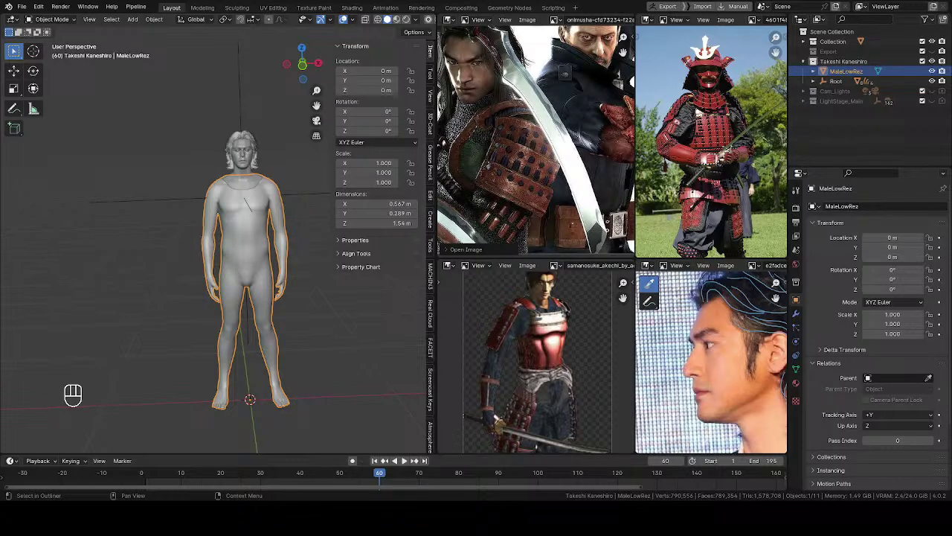
Replace the onimusha-cfd73234 artwork with R (1).jpg and frame the sword-wielding samurai
left_click_drag(951, 141, 536, 142)
scroll(535, 141, "down", 2)
middle_click_drag(536, 142, 531, 114)
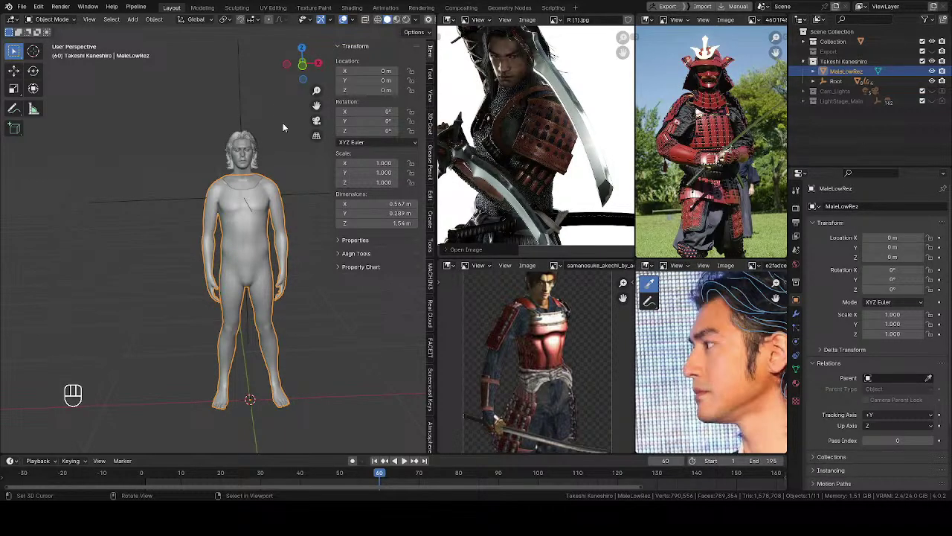
Hide the 3D viewport's transform sidebar and save the file
key("n")
scroll(298, 153, "up", 3)
middle_click_drag(245, 191, 354, 192)
key("ctrl+s")
middle_click_drag(253, 220, 252, 198, "shift")
scroll(267, 188, "down", 2)
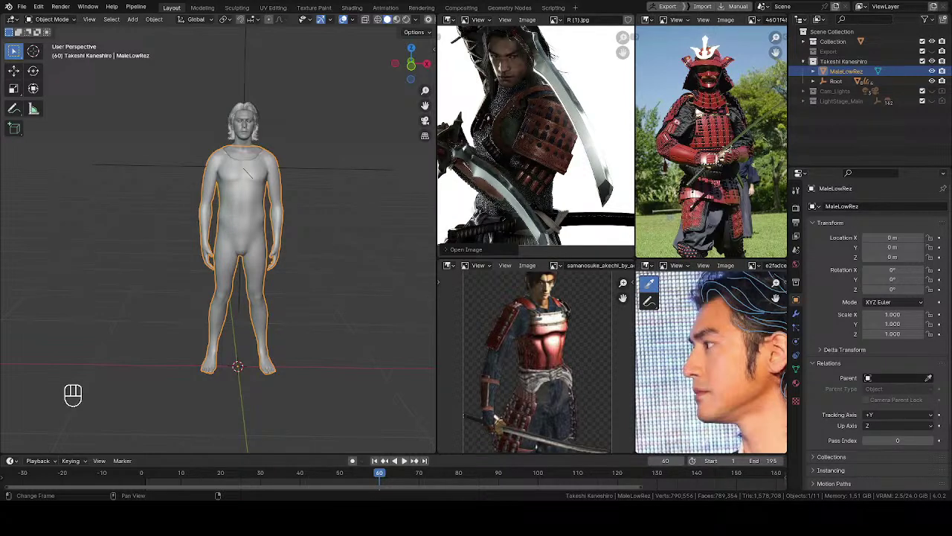
Switch the 3D viewport to rendered shading and make the LightStage_Main collection visible
scroll(253, 233, "up", 4)
key("z")
key("z")
left_click(333, 168)
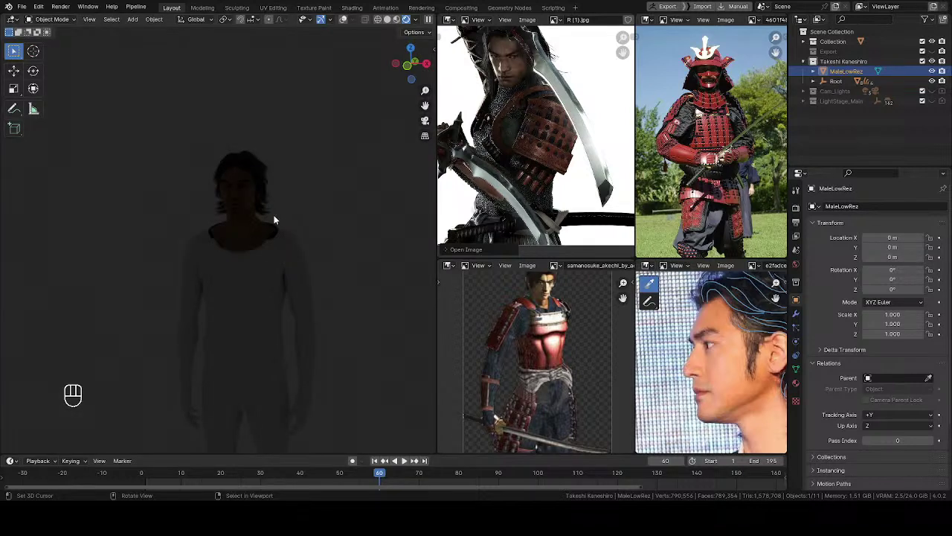
left_click(932, 102)
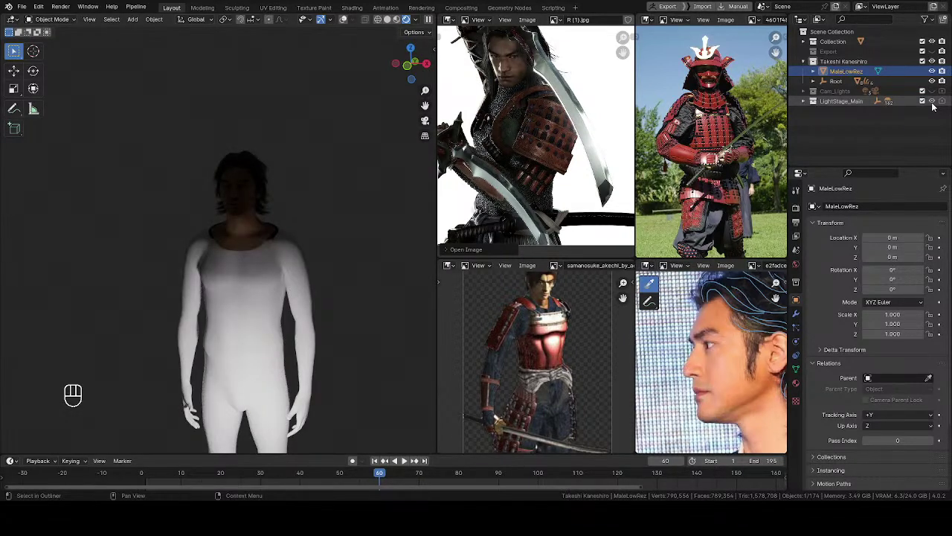
left_click(933, 102)
left_click(933, 106)
Raise the Empty controlling LightStage_Main along Z to about 1.66 m so it is centred near the head
left_click(813, 101)
left_click(828, 112)
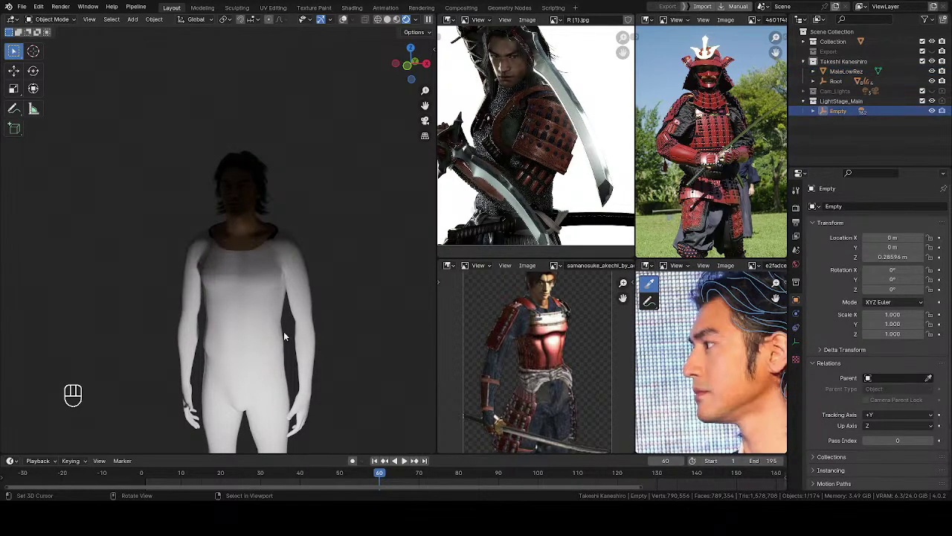
scroll(287, 328, "down", 4)
key("z")
left_click(280, 287)
middle_click_drag(283, 280, 289, 241)
scroll(283, 253, "down", 3)
key("g")
key("z")
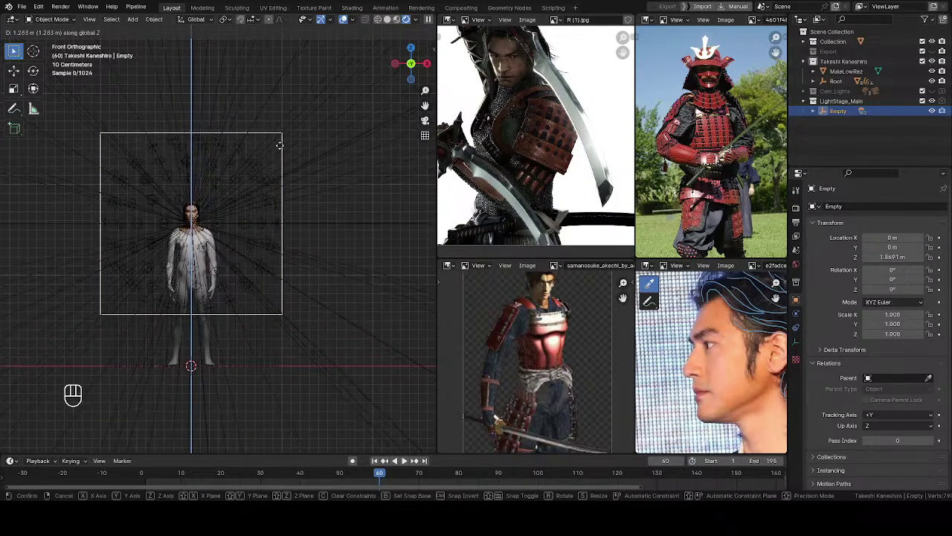
left_click(282, 140)
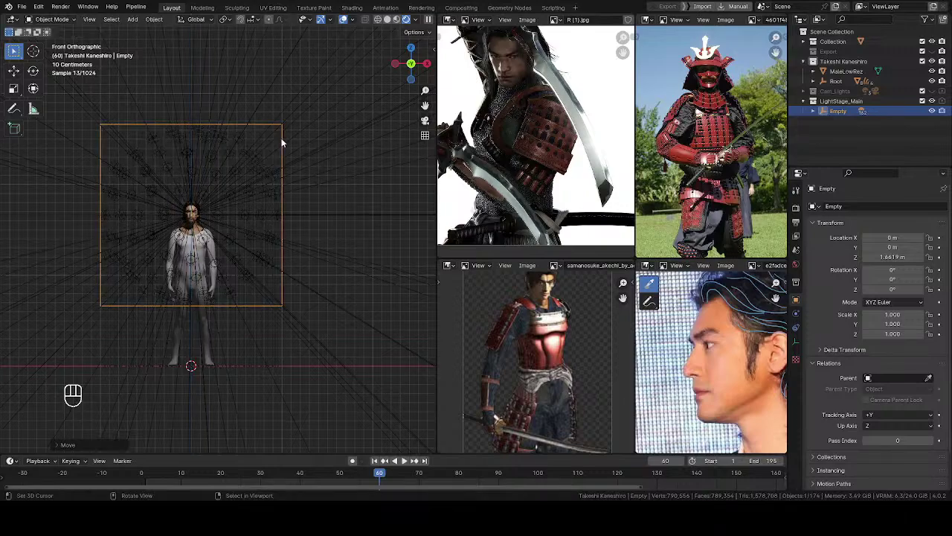
Deselect everything and check the rendered head's lighting up close without overlays
scroll(193, 192, "up", 8)
scroll(249, 251, "up", 4)
middle_click_drag(255, 261, 345, 261, "shift")
key("alt+a")
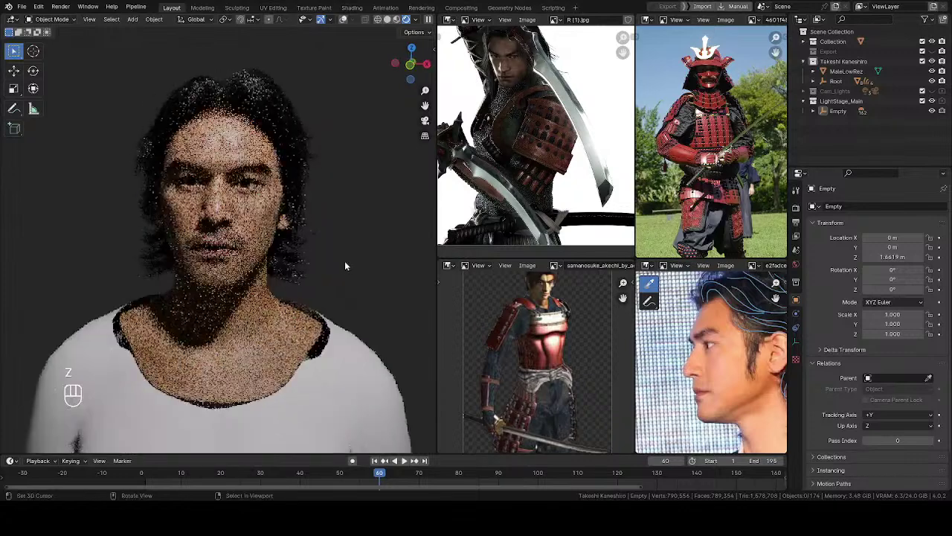
scroll(262, 331, "down", 6)
Give the MaleLowRez body a new material and sample its base colour from the skin at the neck
left_click(272, 249)
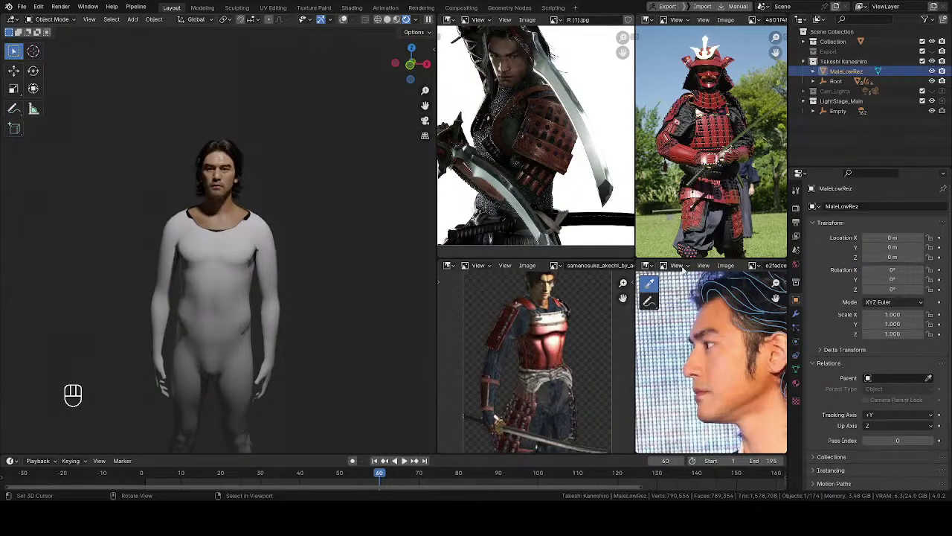
left_click(796, 383)
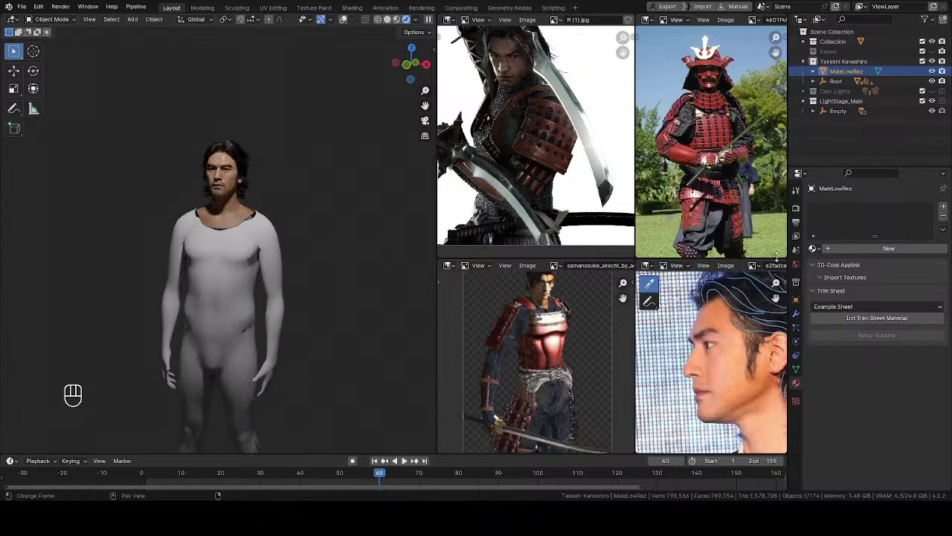
left_click(889, 247)
left_click(891, 311)
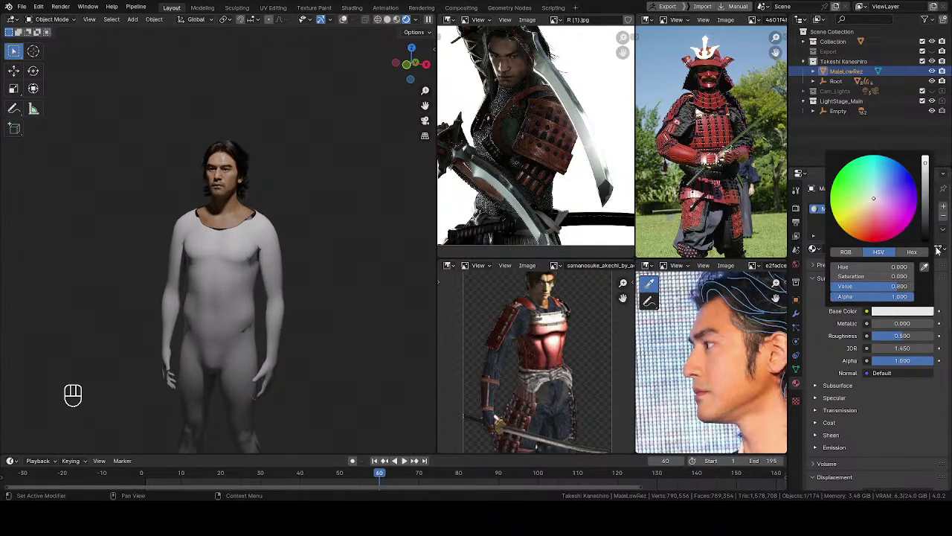
left_click(231, 217)
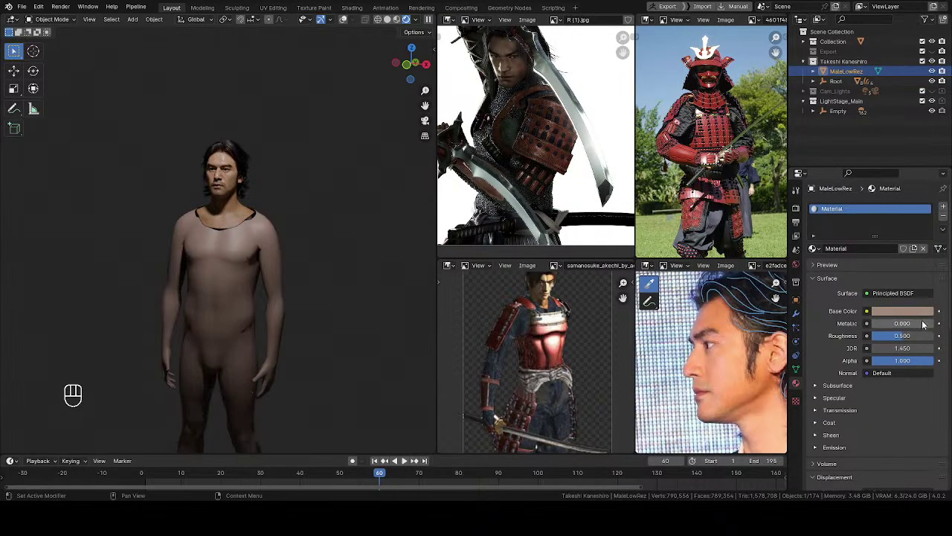
Change the body material's base colour to dark blue, with hue about 0.615 and saturation about 0.740, and save the file
left_click(909, 309)
left_click_drag(927, 191, 926, 185)
left_click(865, 210)
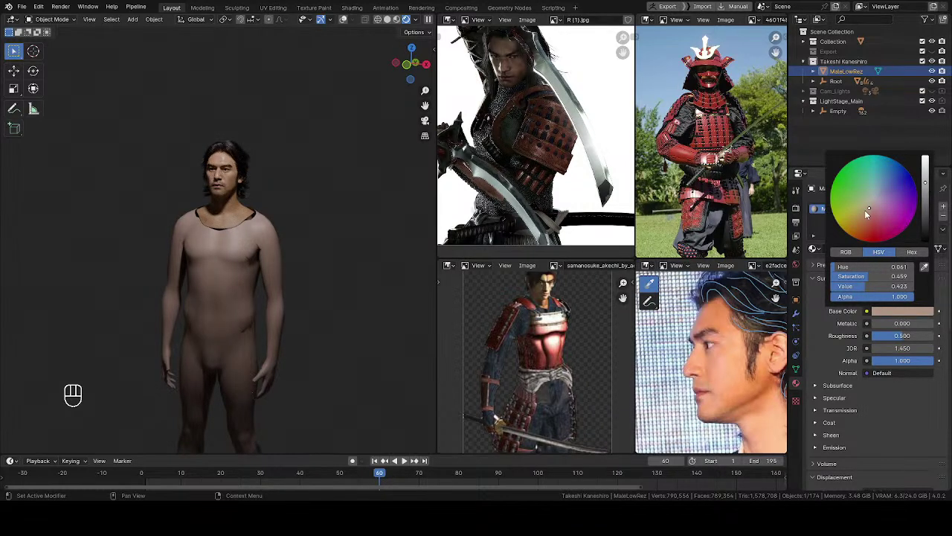
left_click(886, 182)
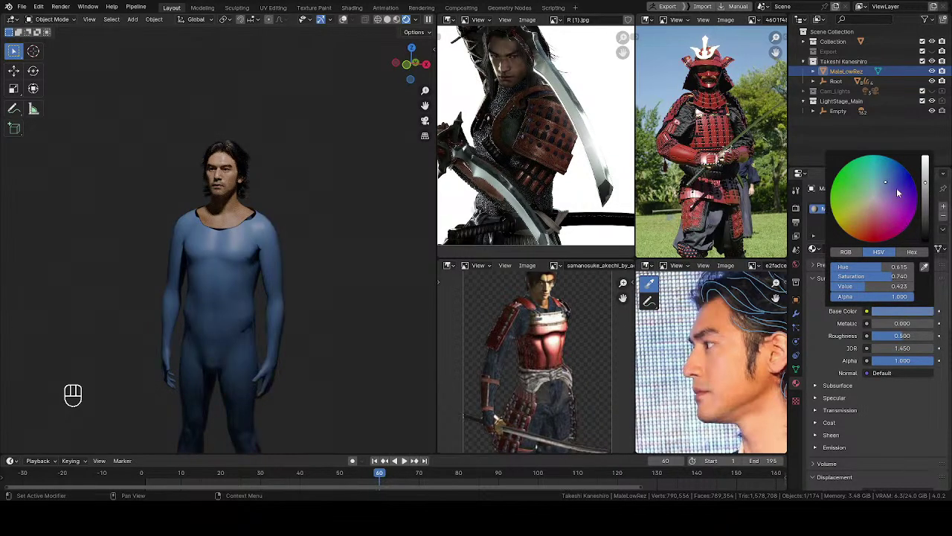
left_click_drag(926, 217, 930, 216)
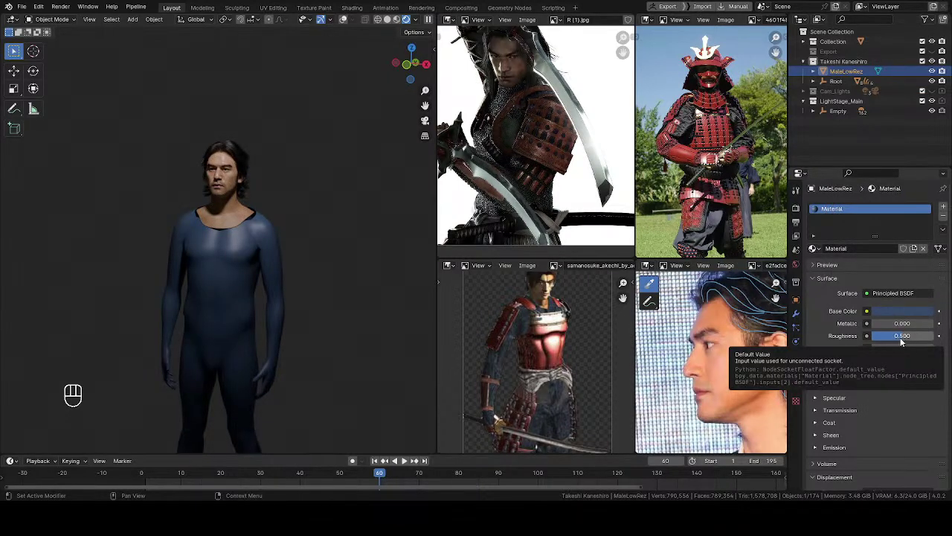
middle_click_drag(260, 281, 322, 253)
scroll(272, 279, "down", 1)
key("ctrl+s")
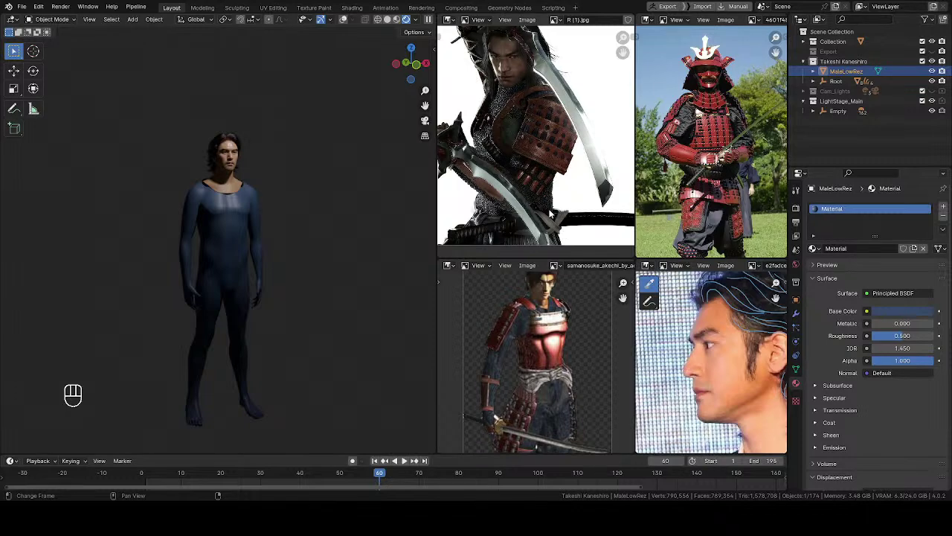
Examine the waist, blade and lower shoulder armour of the samurai in R (1).jpg
scroll(560, 214, "up", 2)
scroll(560, 213, "down", 1)
scroll(546, 233, "up", 3)
middle_click_drag(549, 168, 554, 100)
scroll(543, 164, "down", 2)
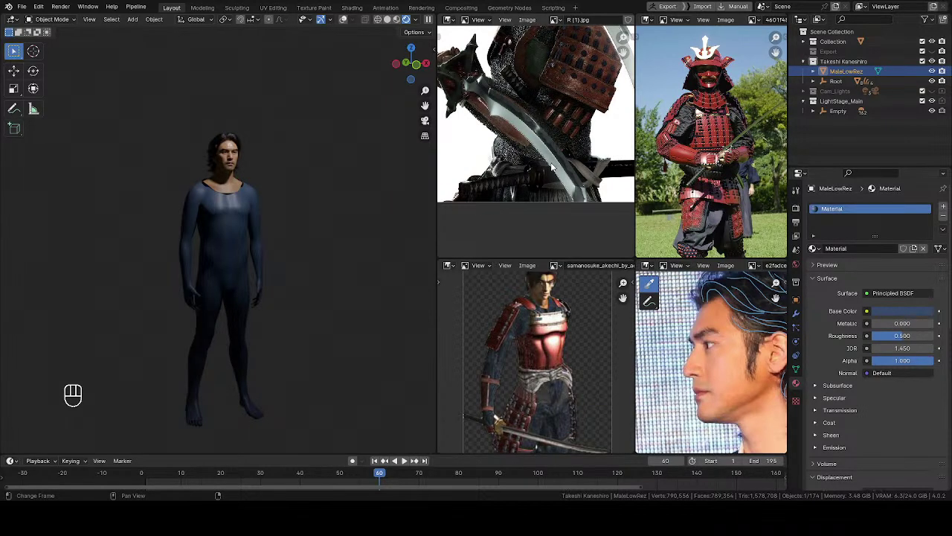
scroll(552, 168, "up", 4)
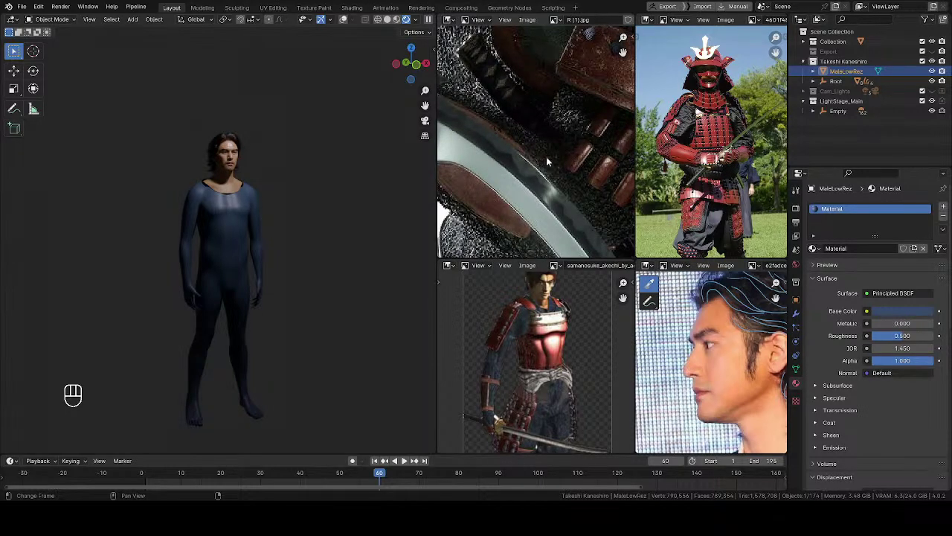
scroll(547, 128, "down", 1)
scroll(524, 141, "down", 1)
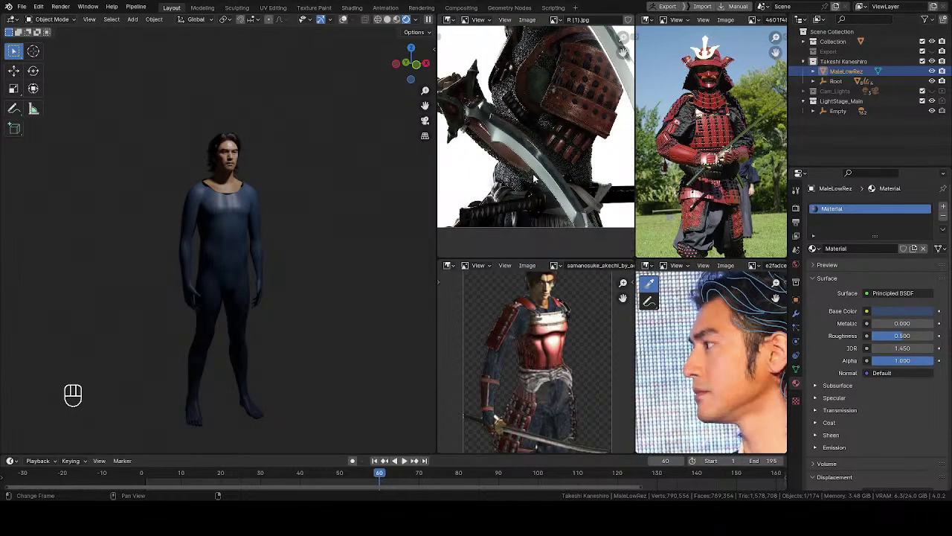
scroll(516, 162, "down", 1)
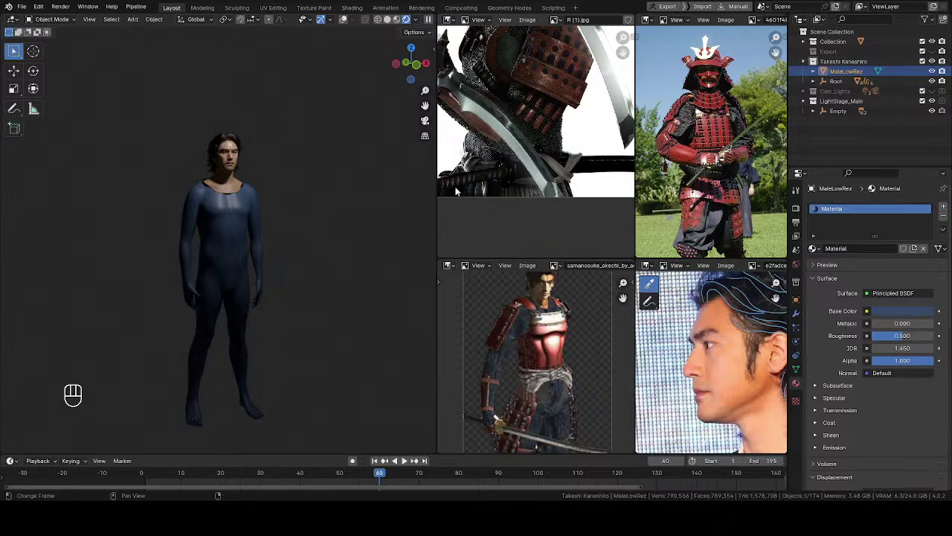
scroll(560, 116, "down", 3)
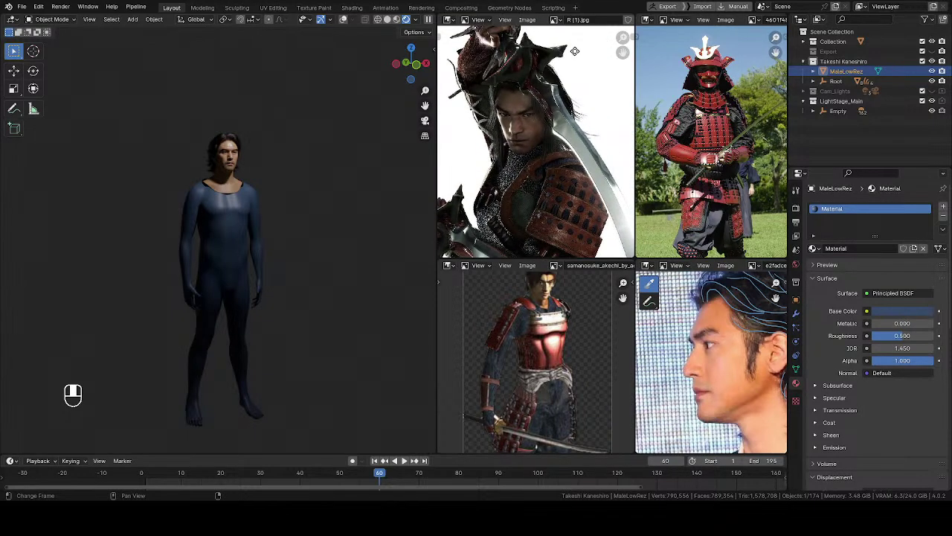
Examine the chainmail collar, chest trim and gauntlet details in R (1).jpg, finishing with the upper figure framed
scroll(575, 51, "down", 1)
middle_click_drag(575, 53, 582, 249)
scroll(531, 140, "up", 4)
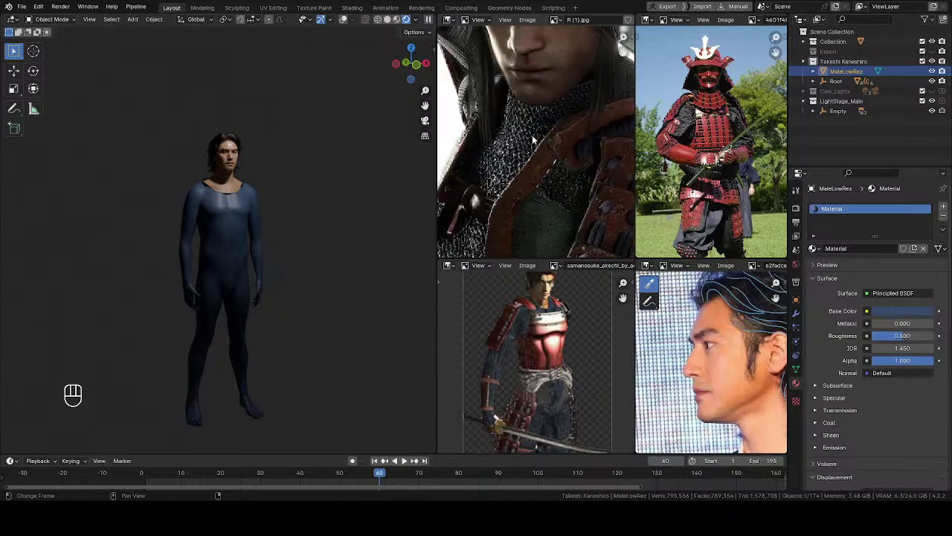
middle_click_drag(524, 111, 528, 70)
scroll(533, 141, "up", 4)
scroll(537, 160, "down", 3)
middle_click_drag(542, 173, 502, 74)
scroll(535, 141, "down", 4)
middle_click_drag(545, 158, 579, 199)
scroll(543, 203, "up", 3)
scroll(578, 198, "down", 4)
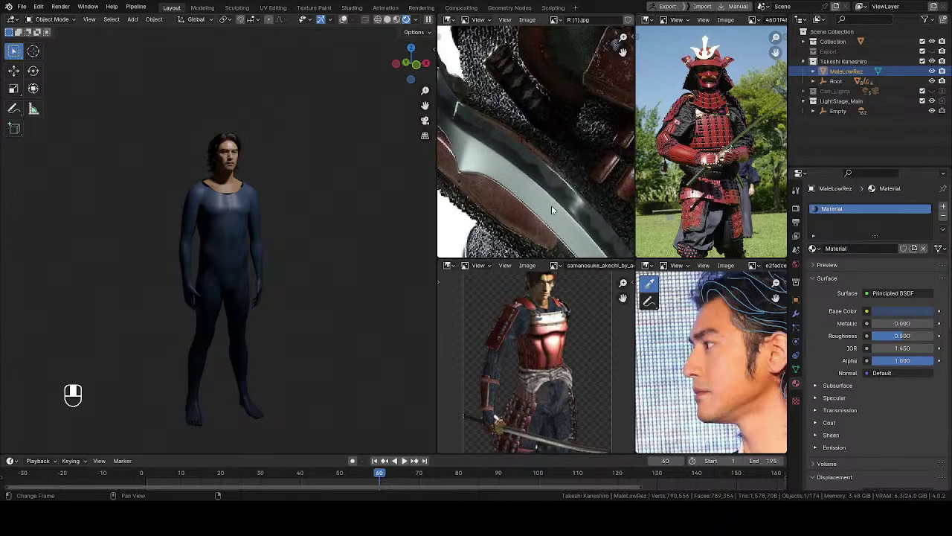
middle_click_drag(556, 167, 576, 254)
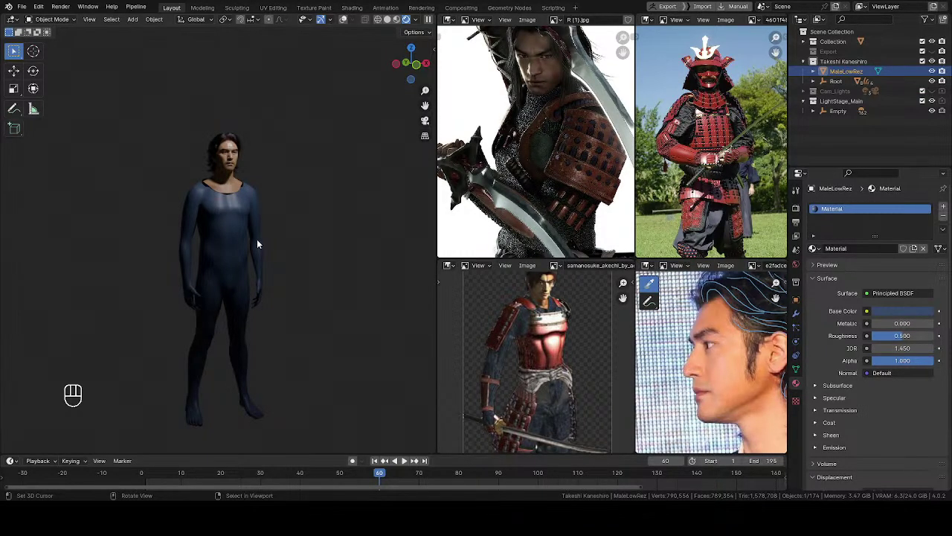
Frame the head and shoulders from the front and select the head mesh
middle_click_drag(240, 272, 304, 219)
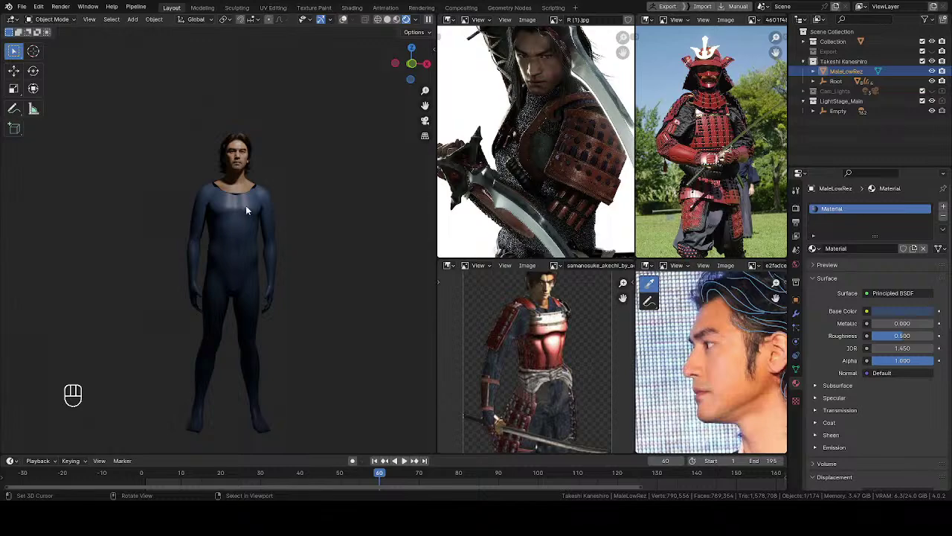
scroll(212, 236, "up", 6)
middle_click_drag(238, 185, 201, 309, "shift")
left_click(199, 306)
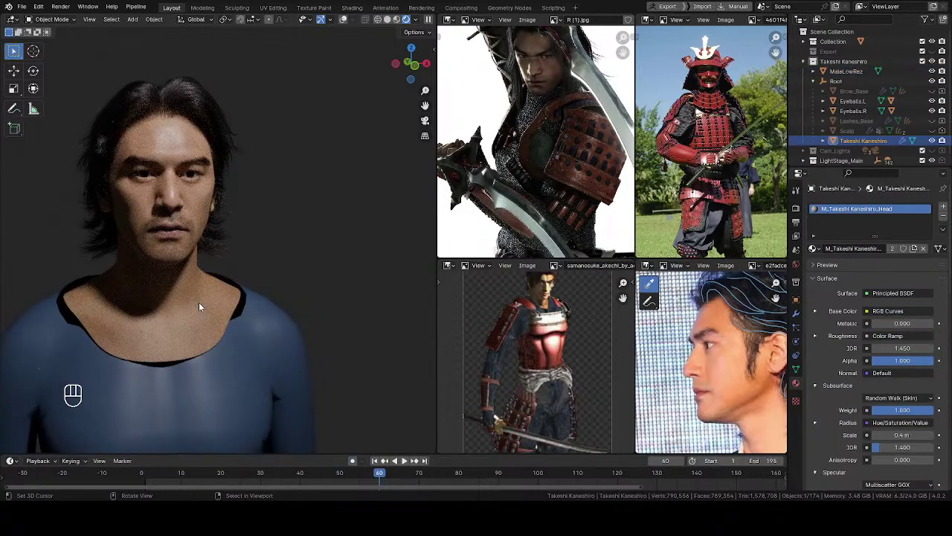
Check the modifiers on the Scalp, Brow_Base and Lashes_Base objects, and apply the SurfaceDeform modifier on Lashes_Base
left_click(848, 131)
left_click(796, 314)
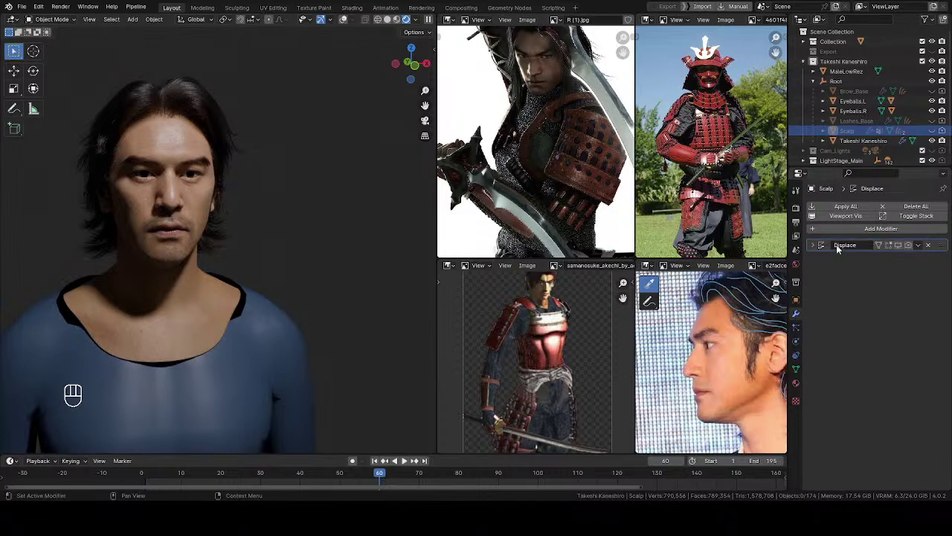
left_click(855, 91)
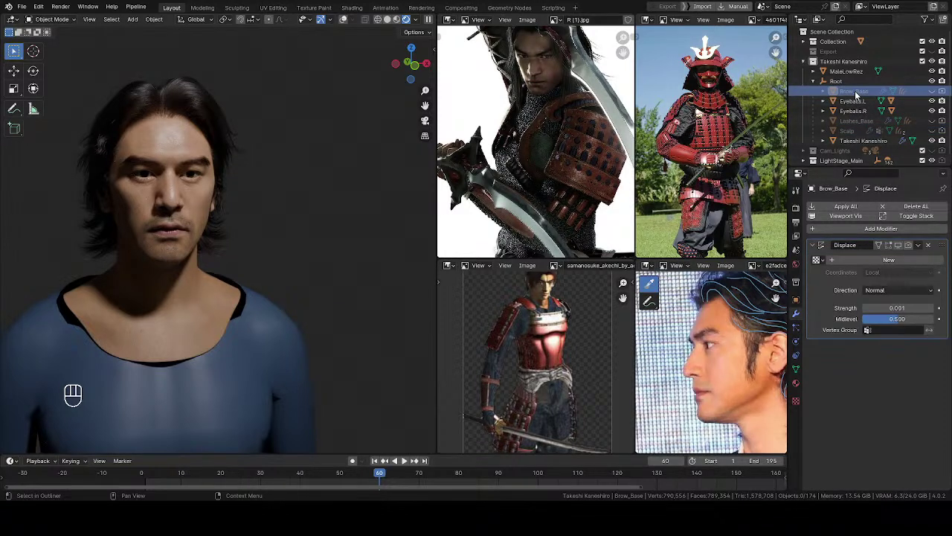
left_click(857, 121)
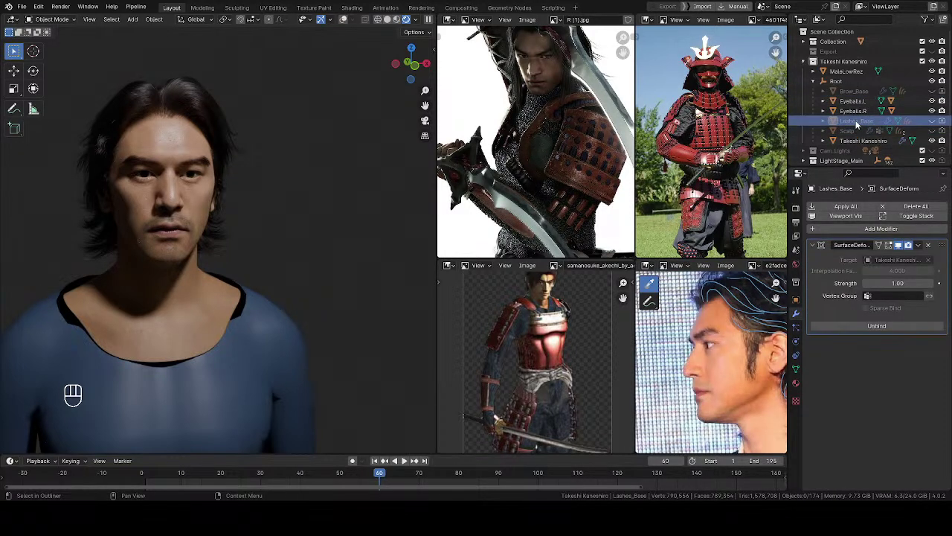
key("ctrl+a")
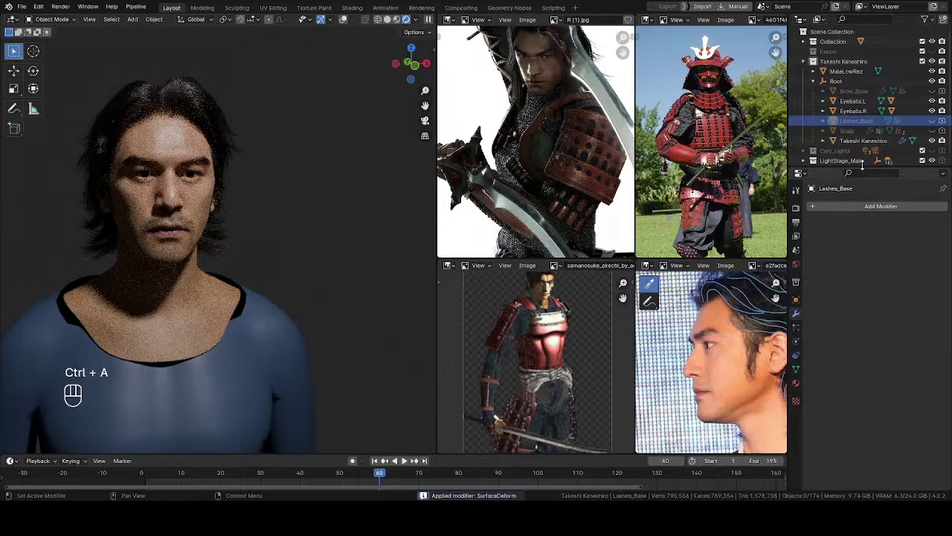
Examine the head mesh's face up close along with its Multires levels and its material's displacement settings
left_click(862, 140)
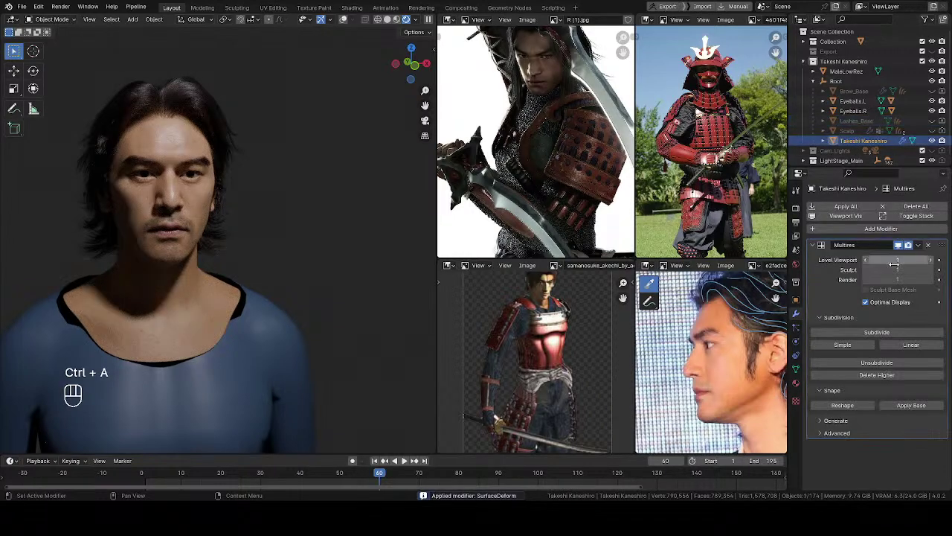
middle_click_drag(269, 430, 183, 220)
left_click_drag(184, 219, 178, 220)
scroll(182, 221, "up", 3)
middle_click_drag(183, 223, 160, 229)
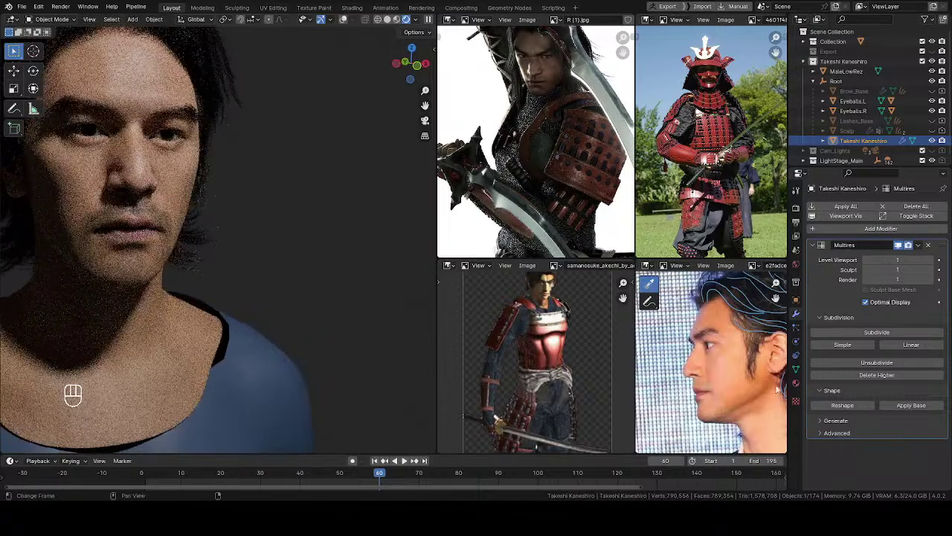
left_click(796, 383)
scroll(852, 379, "down", 10)
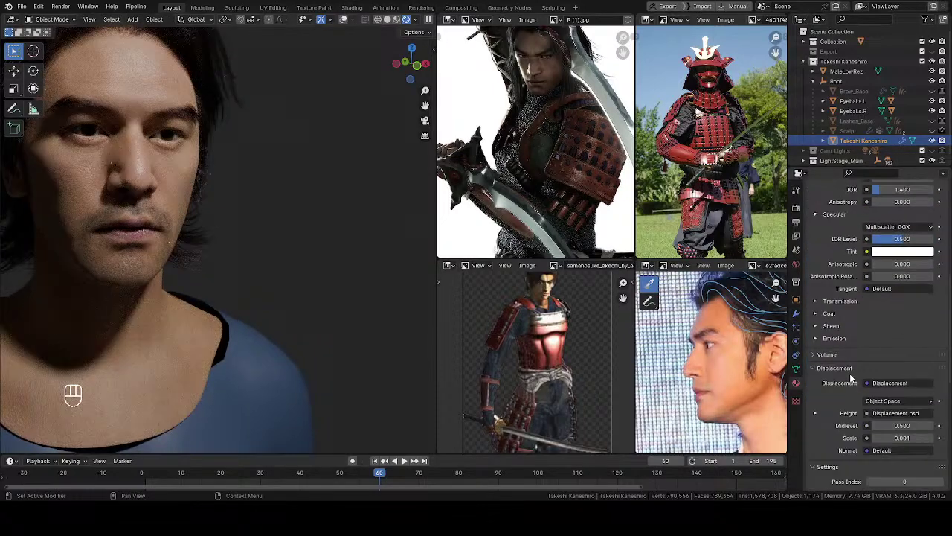
scroll(852, 380, "up", 4)
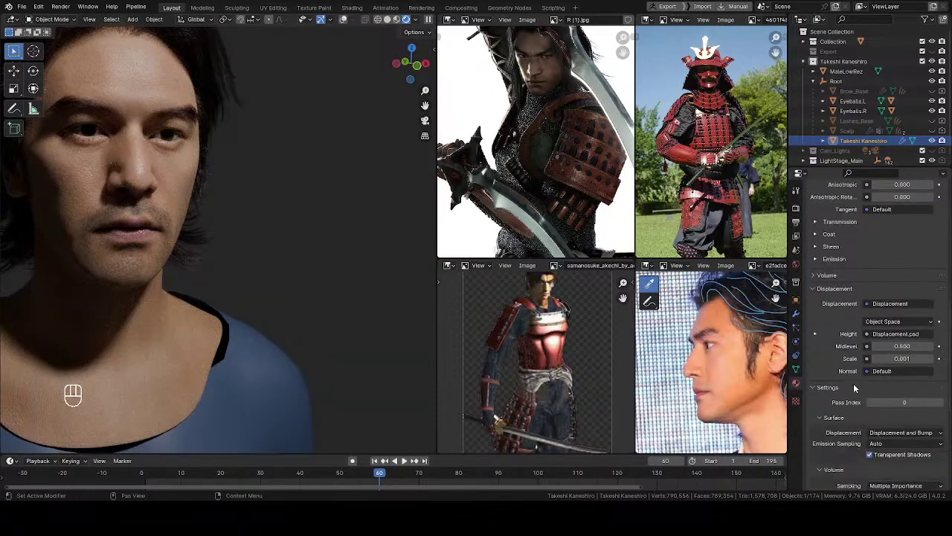
left_click(796, 314)
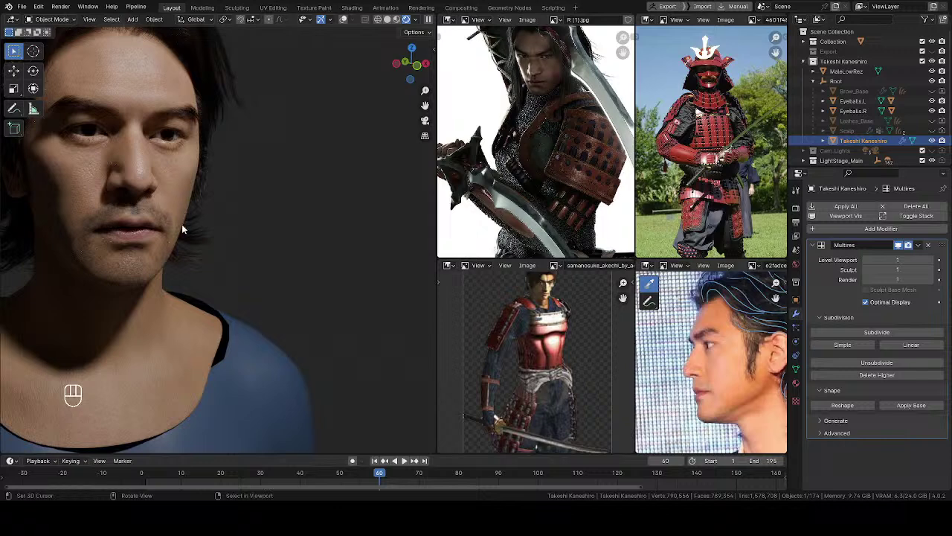
Save the file in solid shading, subdivide the head's Multires modifier to level 2, and return to rendered shading
key("z")
key("ctrl+s")
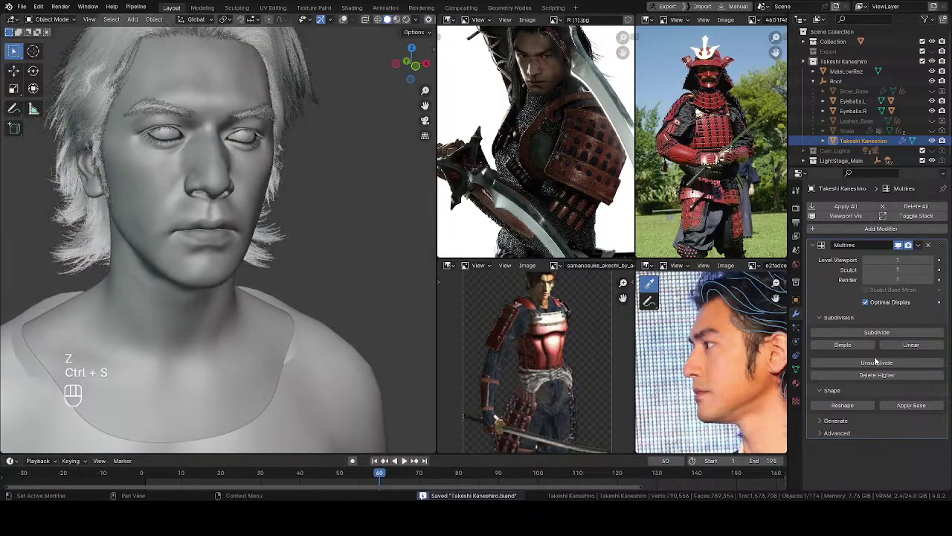
left_click(870, 332)
mouse_move(281, 264)
middle_mouse_down()
mouse_move(257, 257)
mouse_move(237, 226)
mouse_move(259, 226)
middle_mouse_up()
key("z")
key("z")
left_click(325, 171)
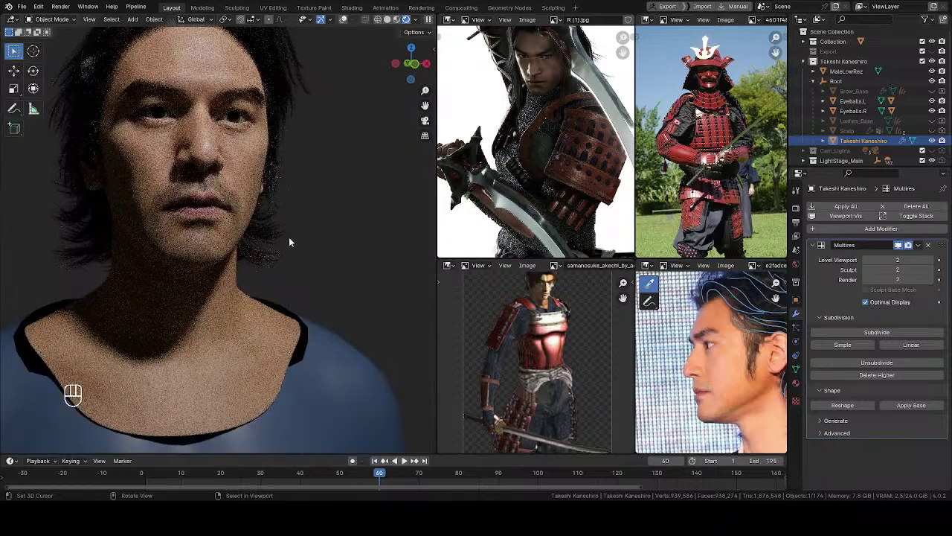
Inspect the rendered head and neckline from both sides, save the file, and show the upper body in solid shading
middle_click_drag(215, 225, 205, 238)
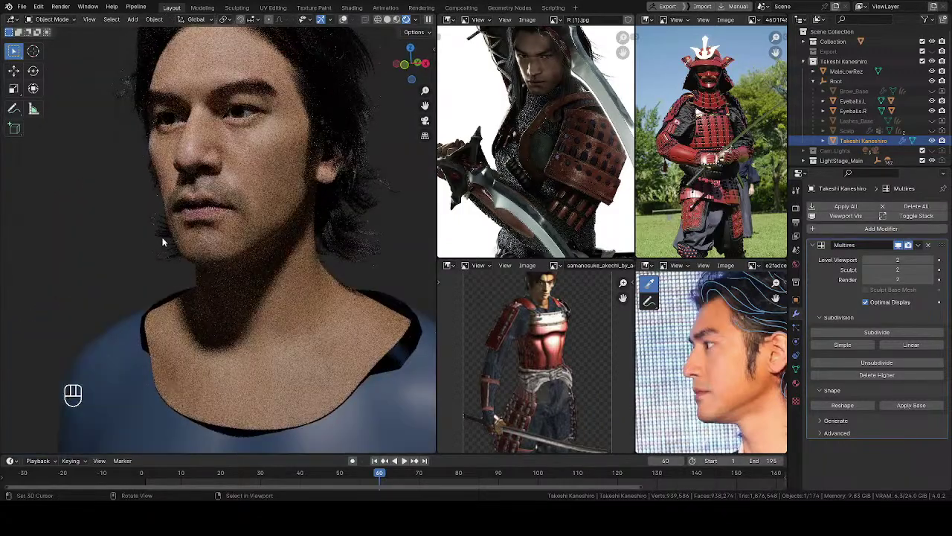
middle_click_drag(277, 221, 293, 268, "shift")
scroll(234, 250, "down", 2)
mouse_move(237, 215)
middle_mouse_down()
mouse_move(269, 239)
mouse_move(267, 214)
mouse_move(139, 212)
mouse_move(255, 233)
mouse_move(244, 230)
mouse_move(232, 249)
mouse_move(141, 243)
middle_mouse_up()
scroll(231, 251, "down", 2)
key("ctrl+s")
key("z")
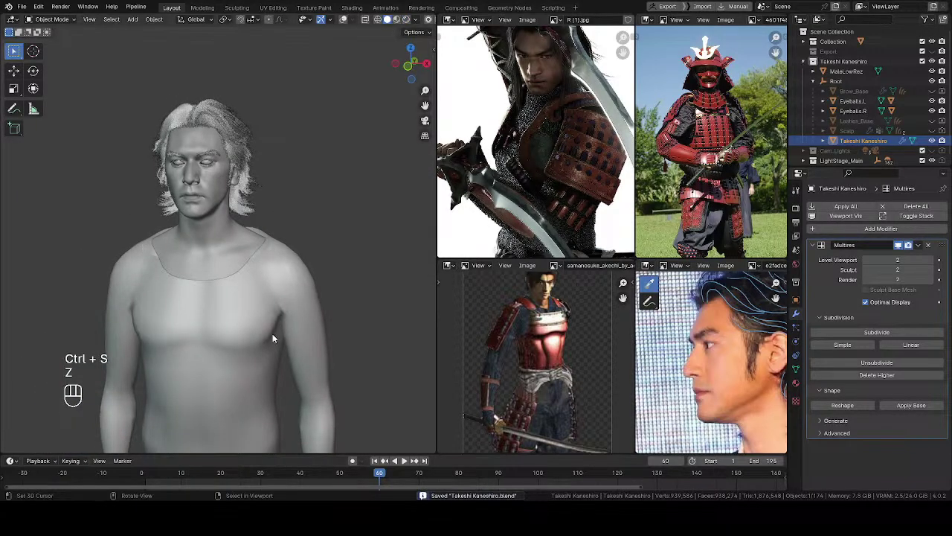